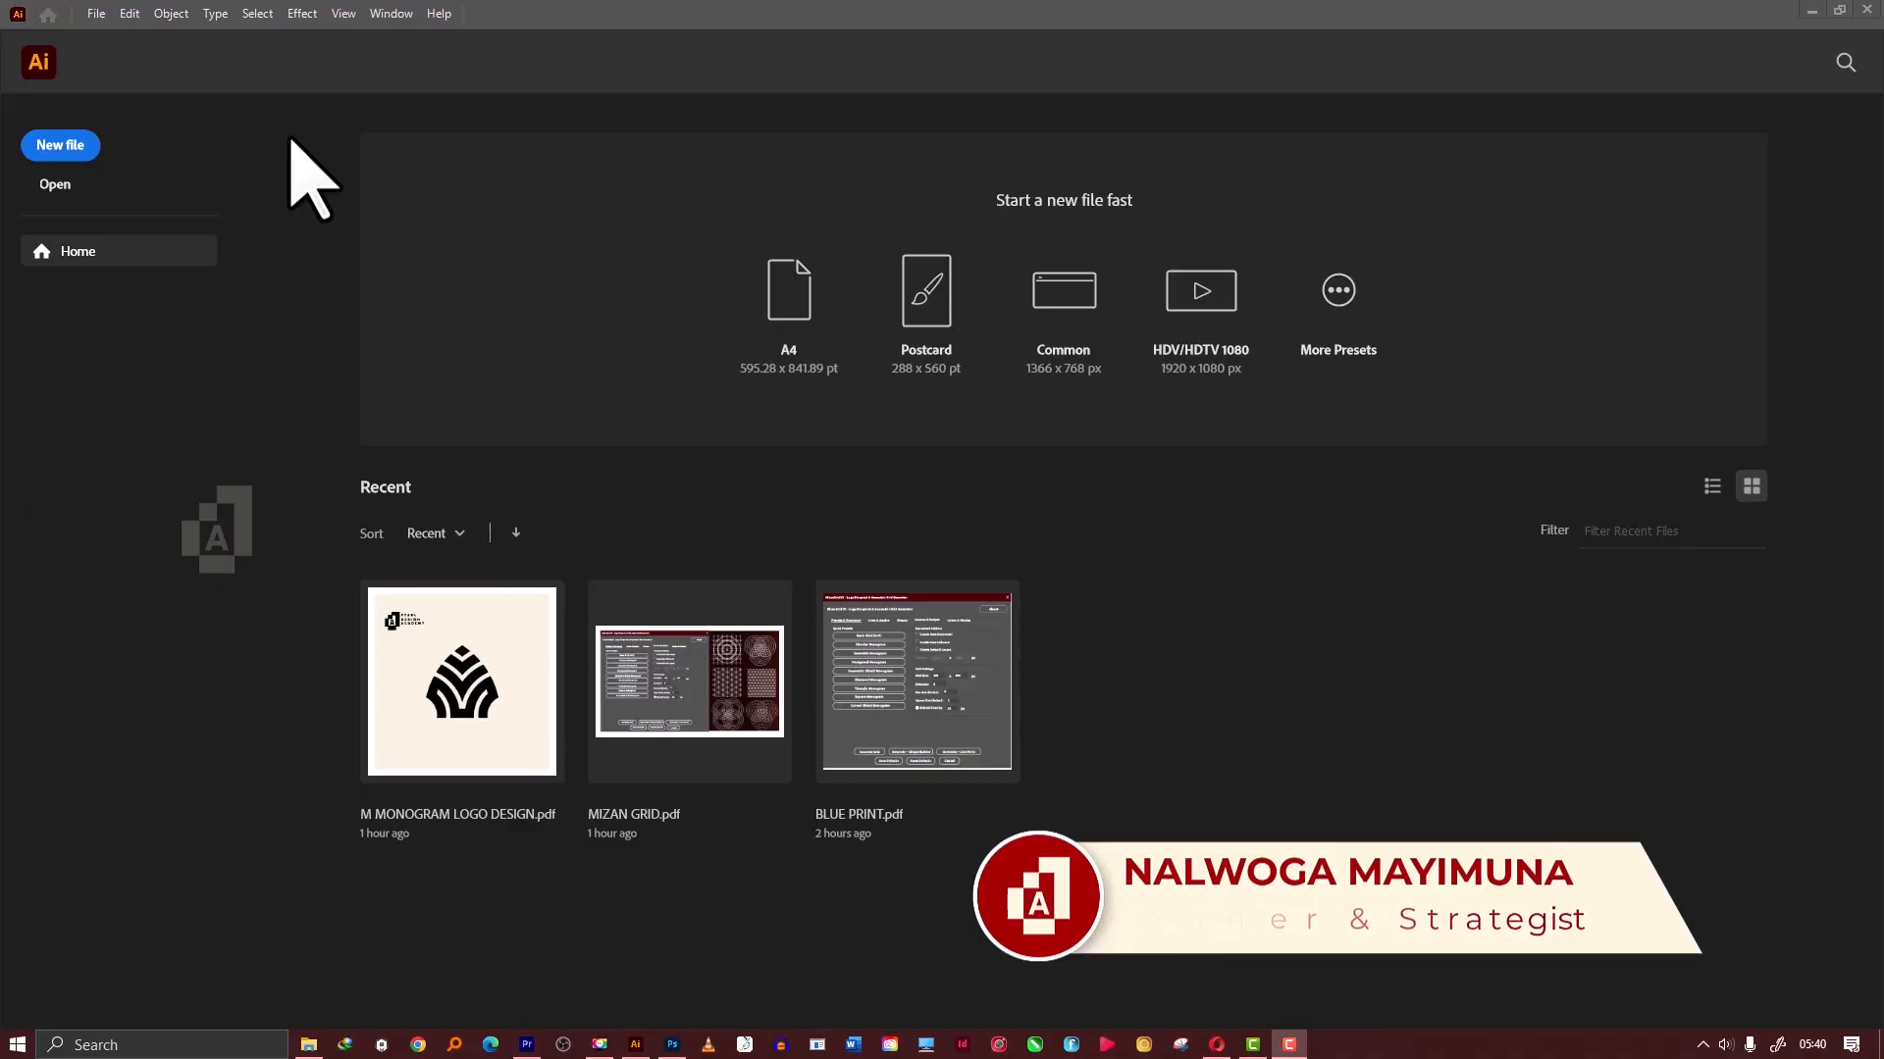
Leave the home screen and run the MizanGrid_V2 script.
click(40, 65)
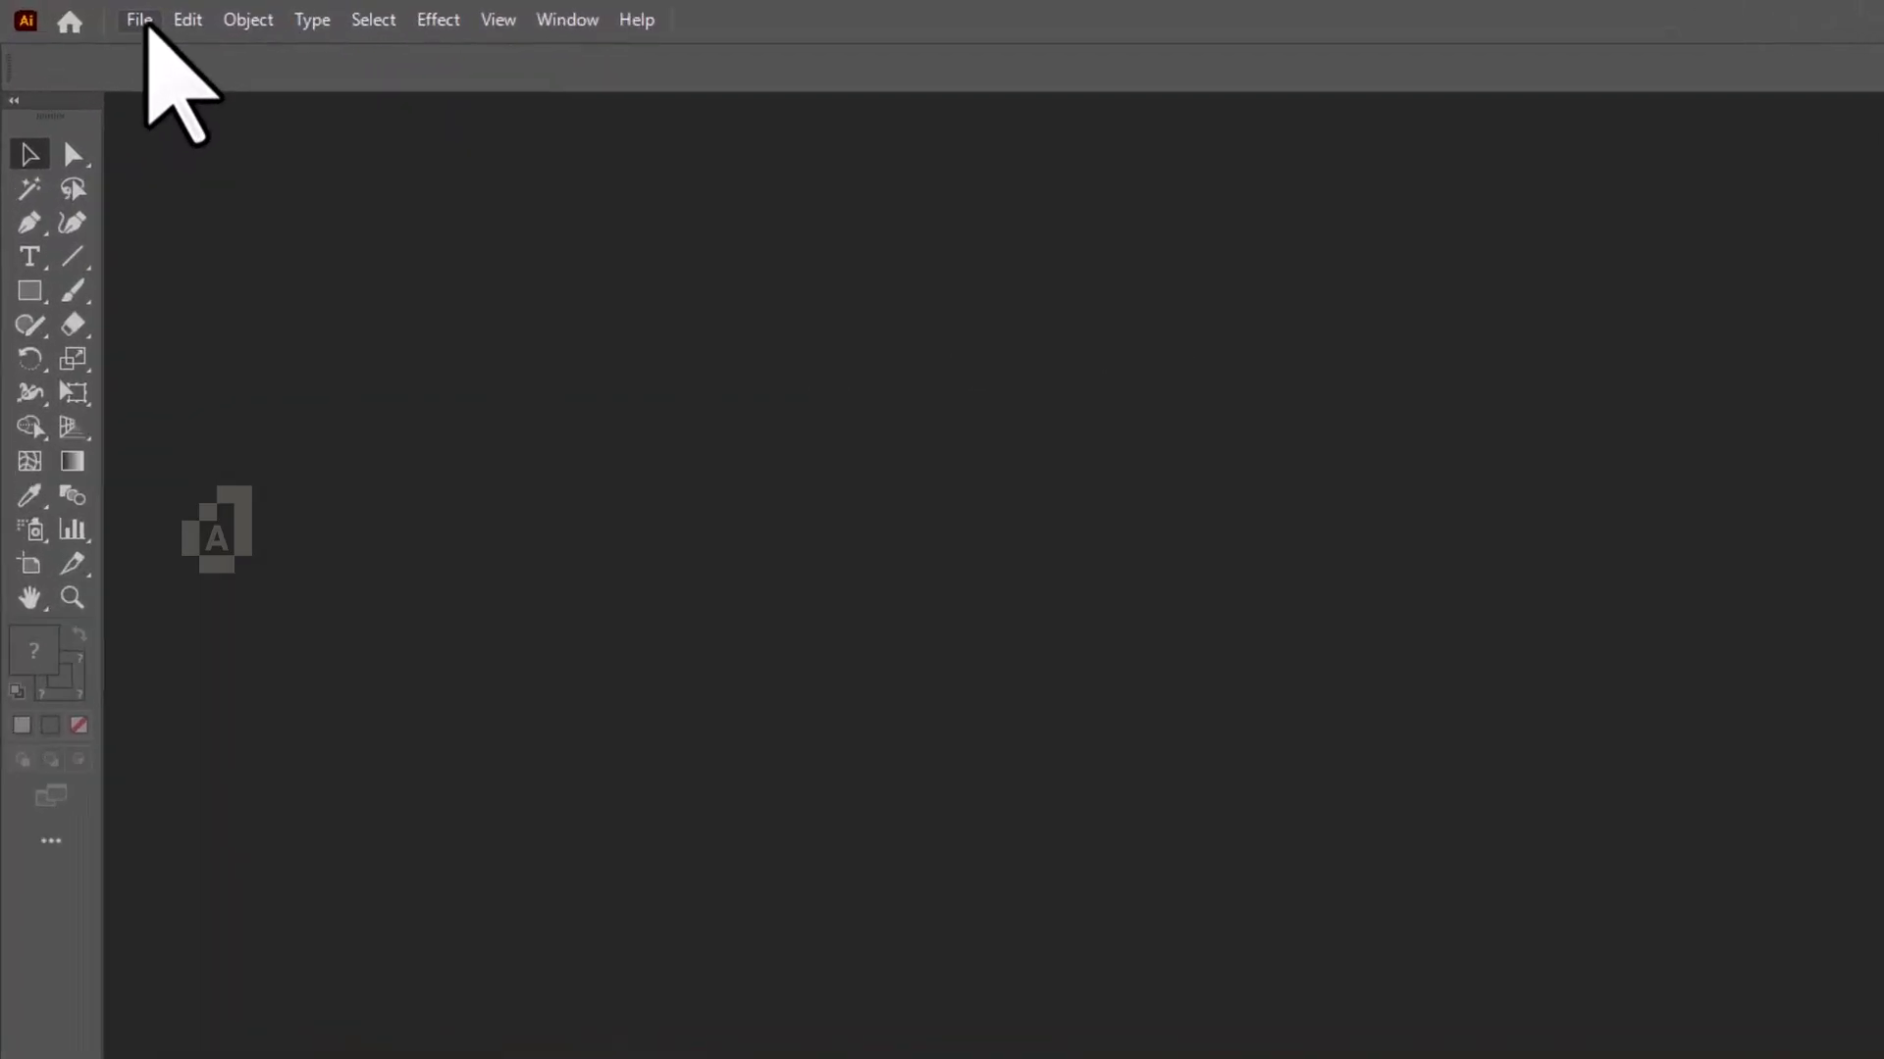
click(143, 22)
mouse_move(392, 731)
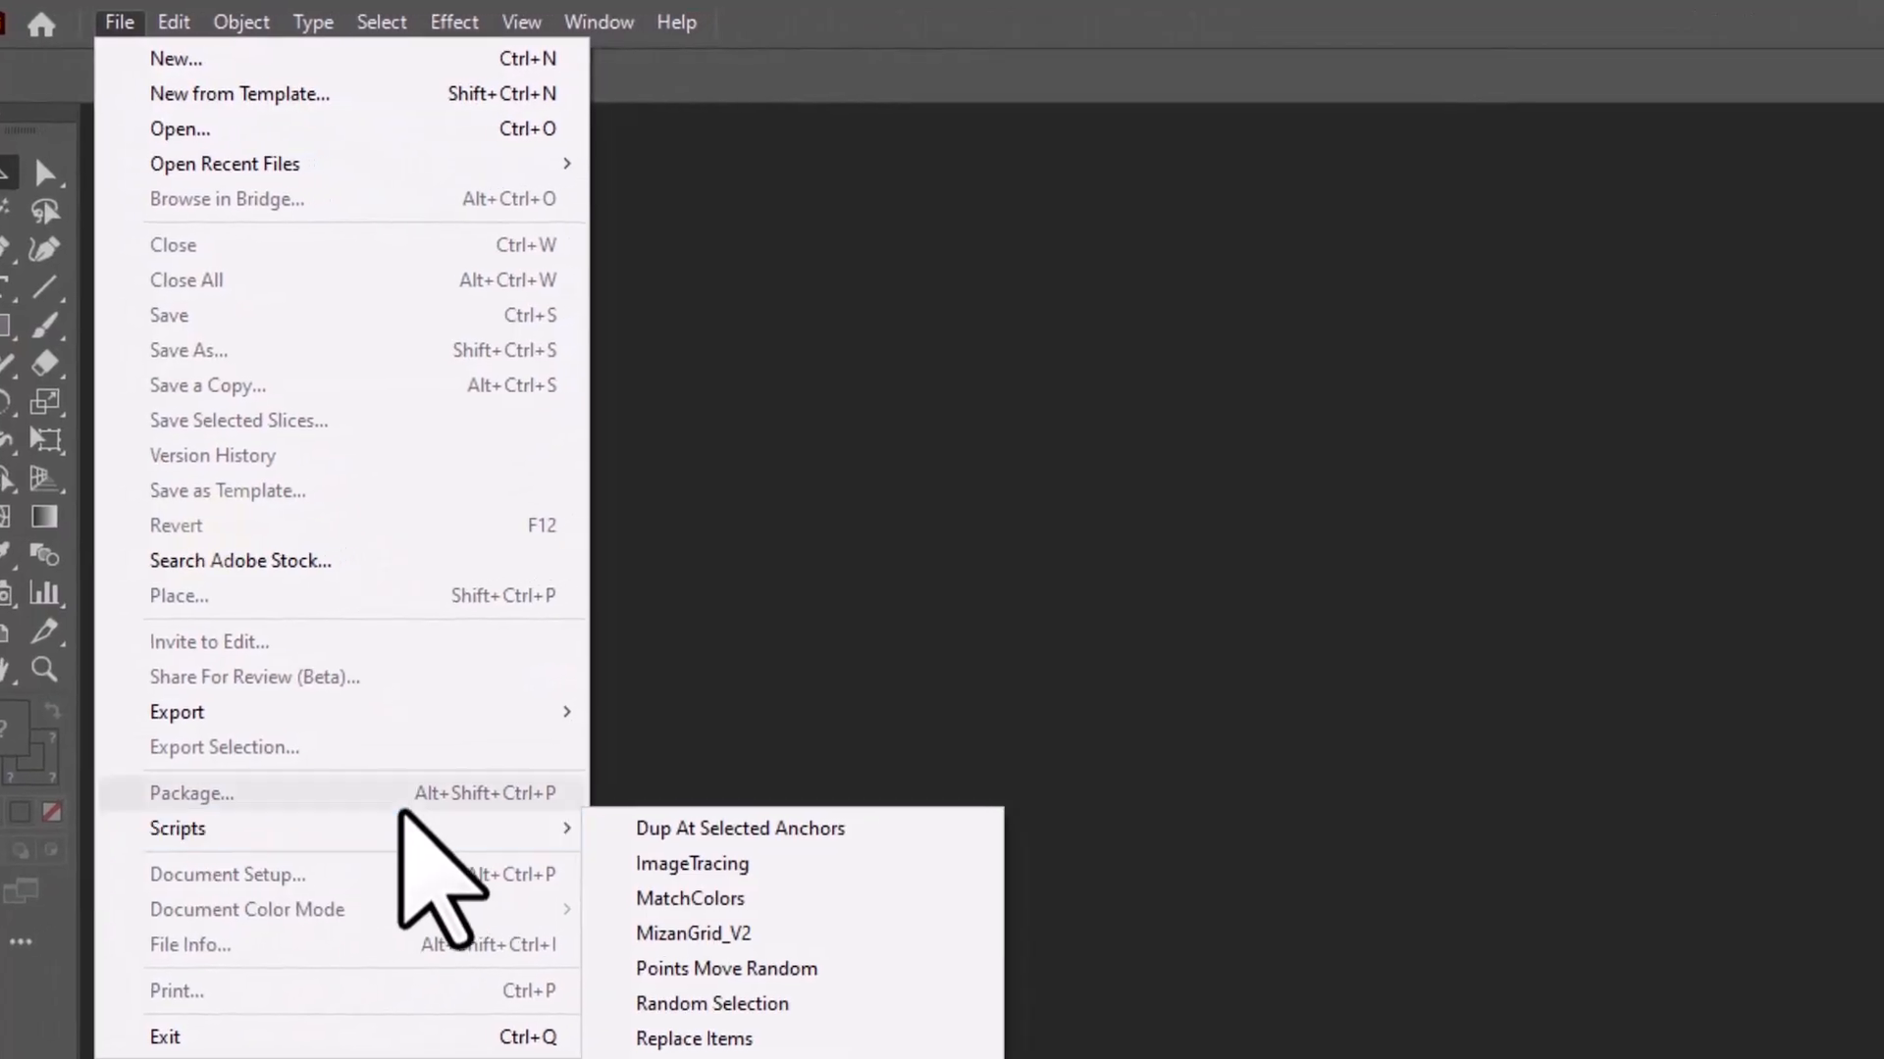
click(745, 937)
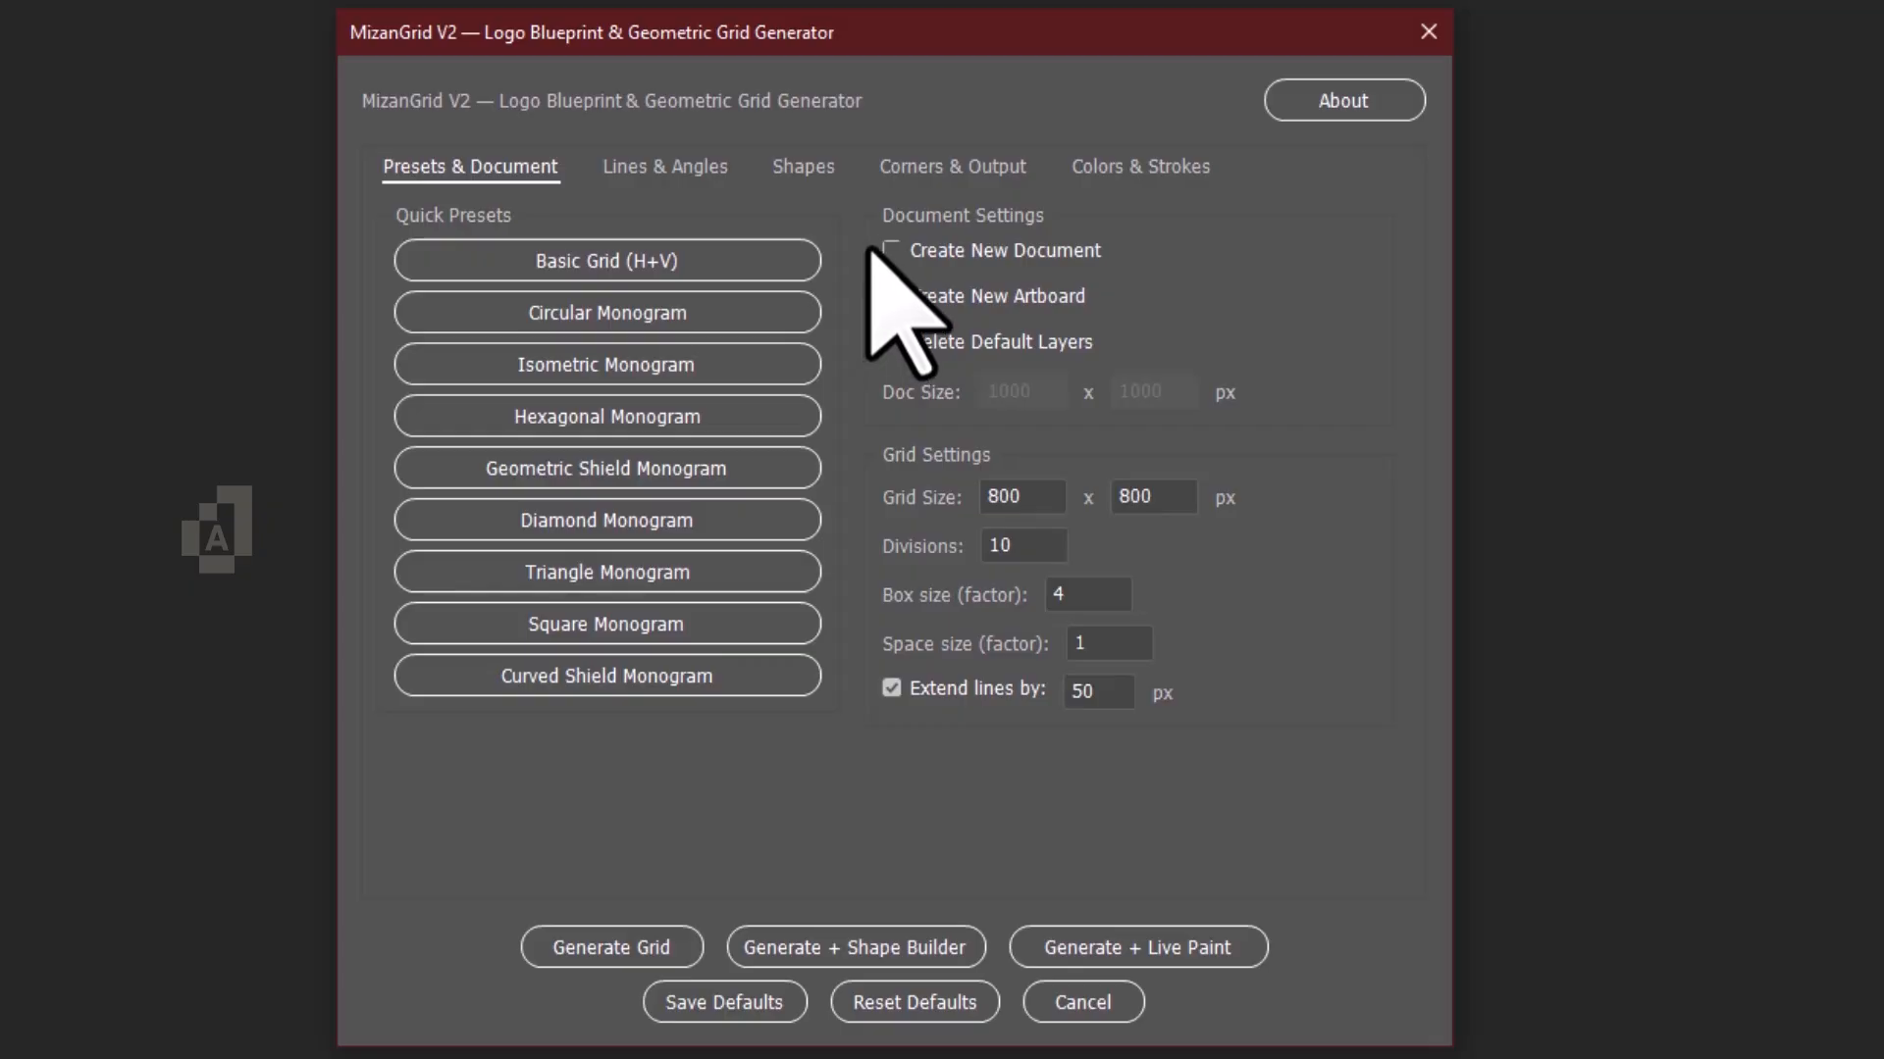
Enable creation of a new document for the grid and set its size to 1920 x 1080 px.
click(886, 247)
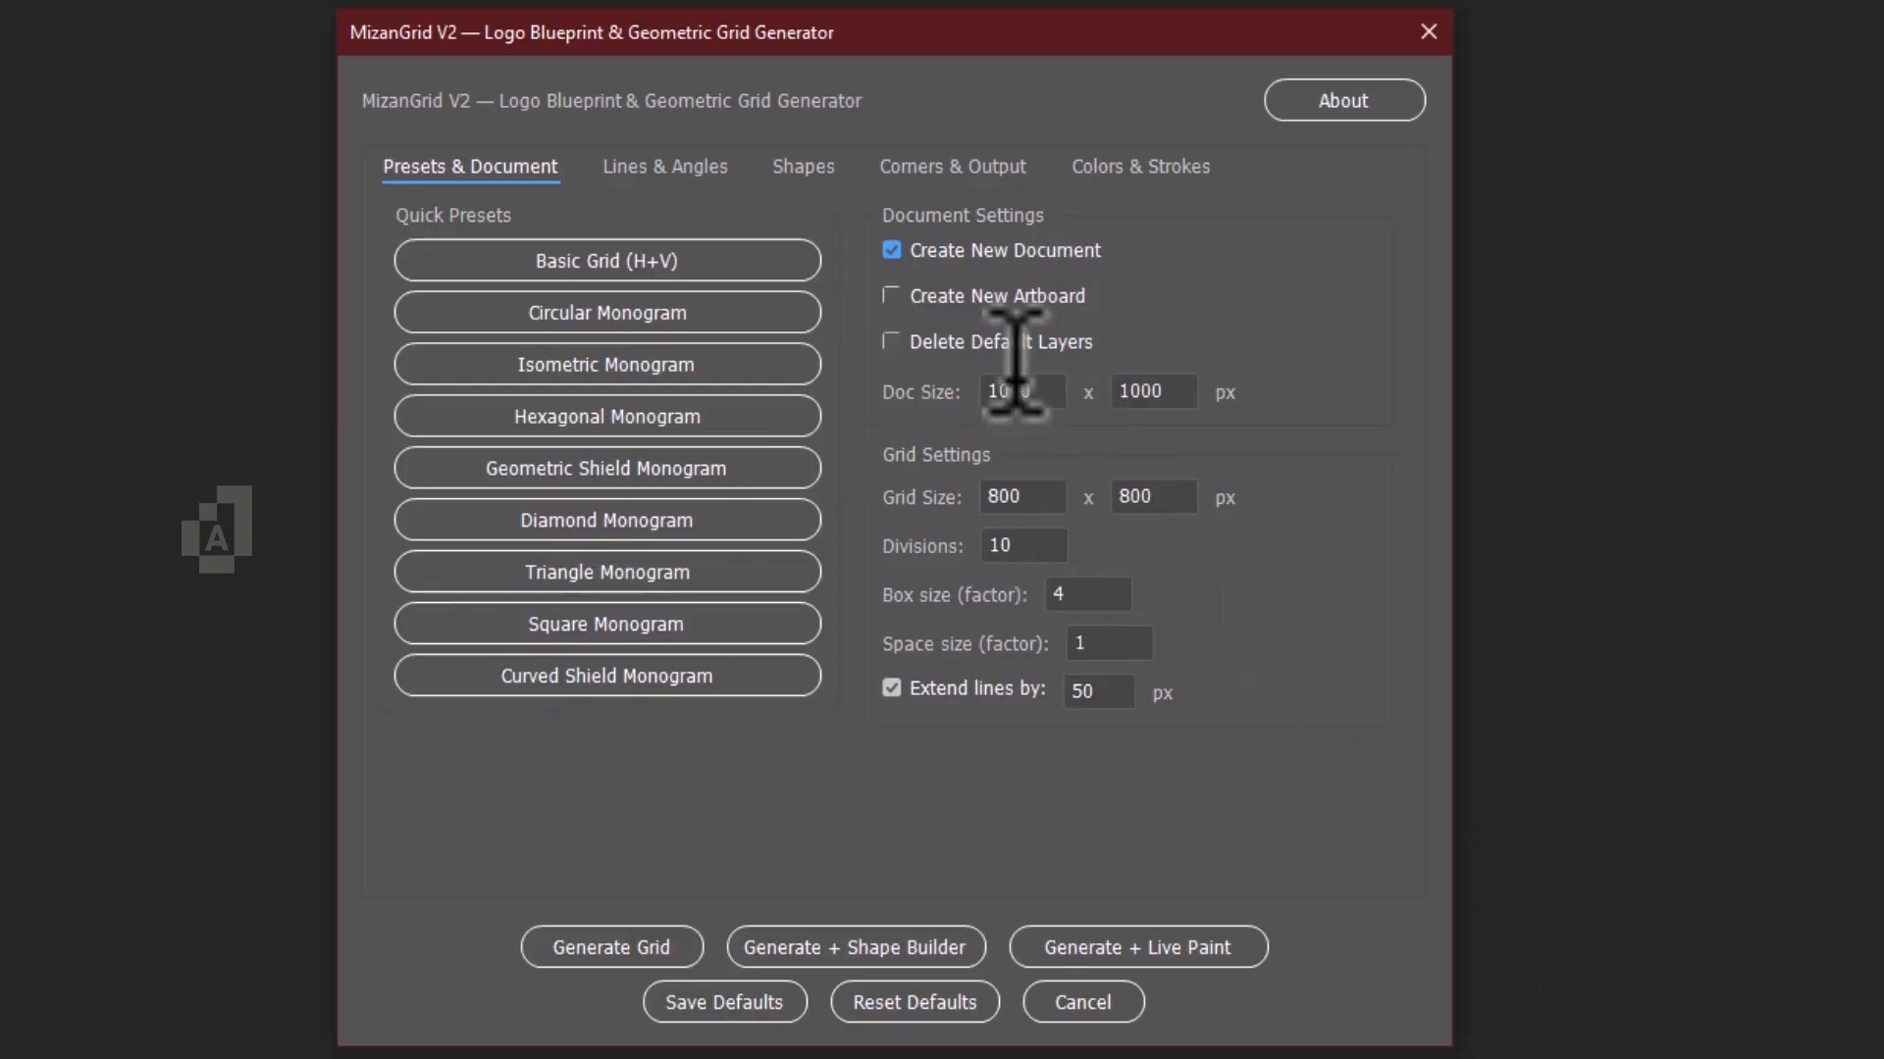
drag(1038, 378, 993, 387)
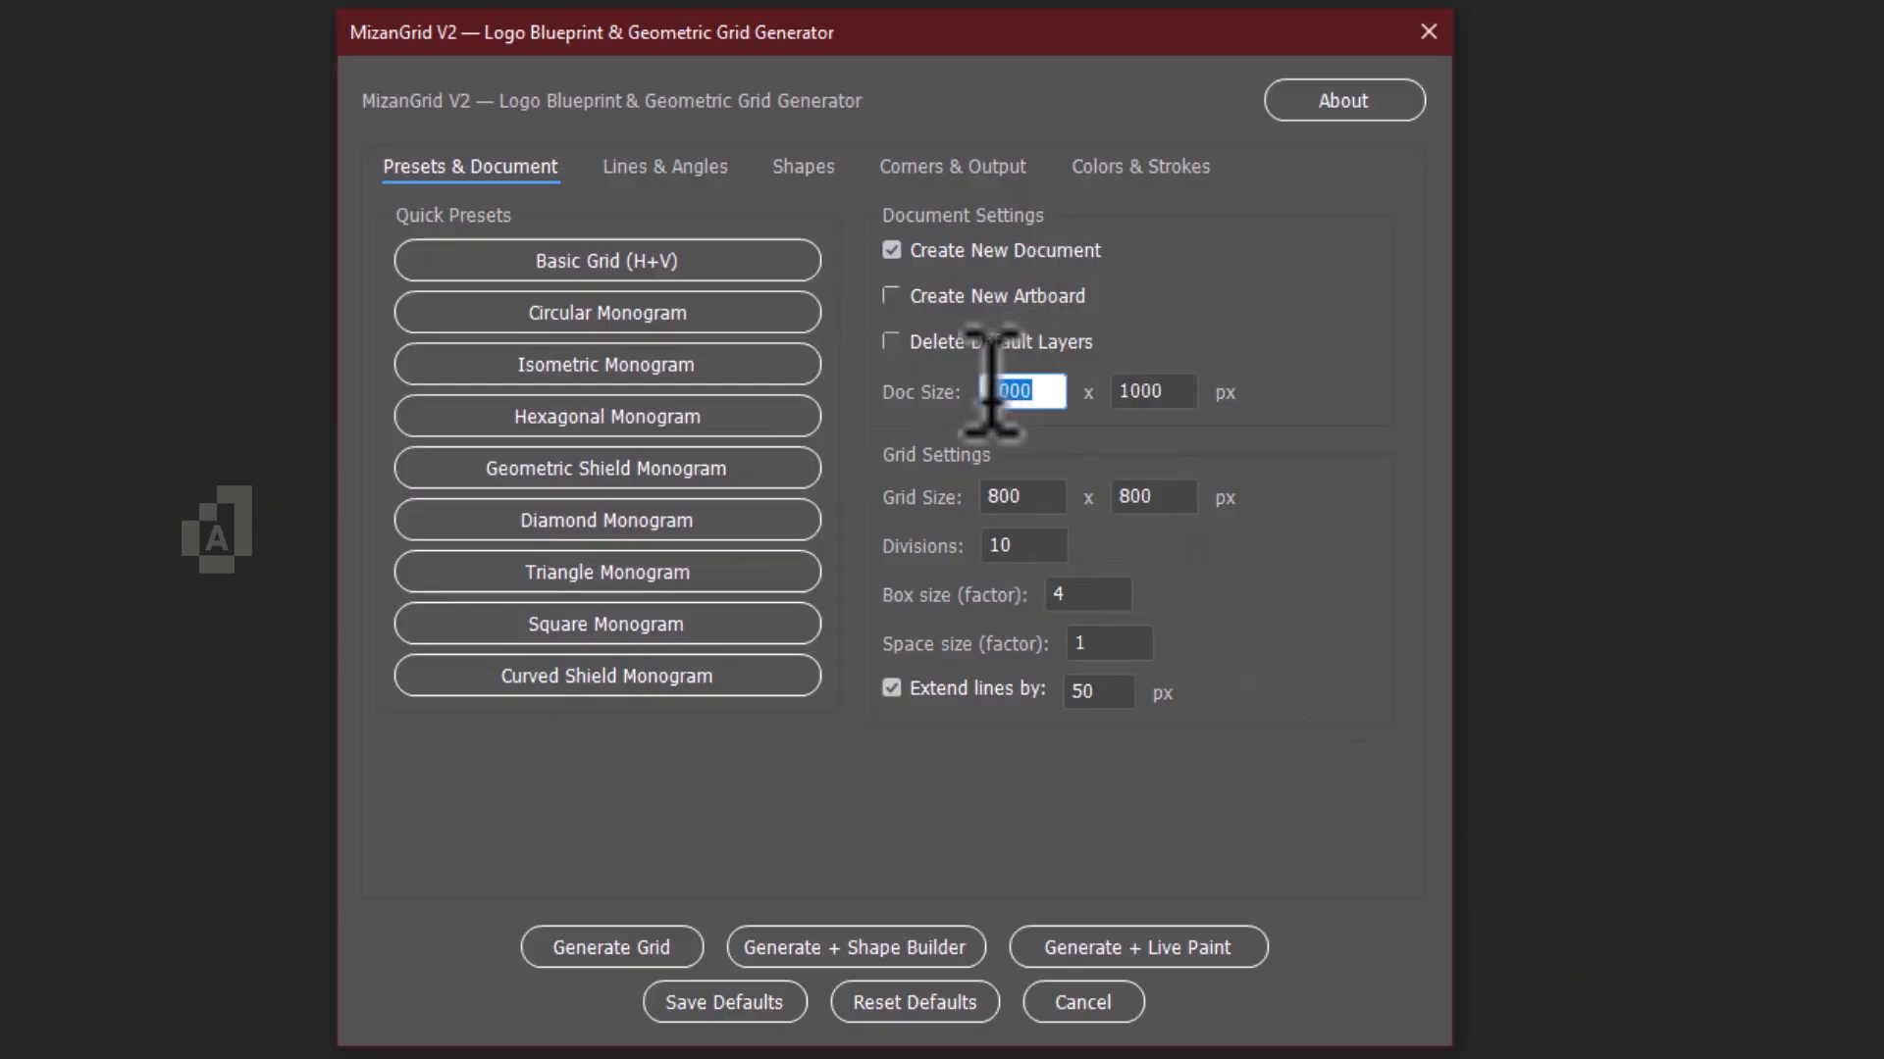
key(BackSpace)
text(920)
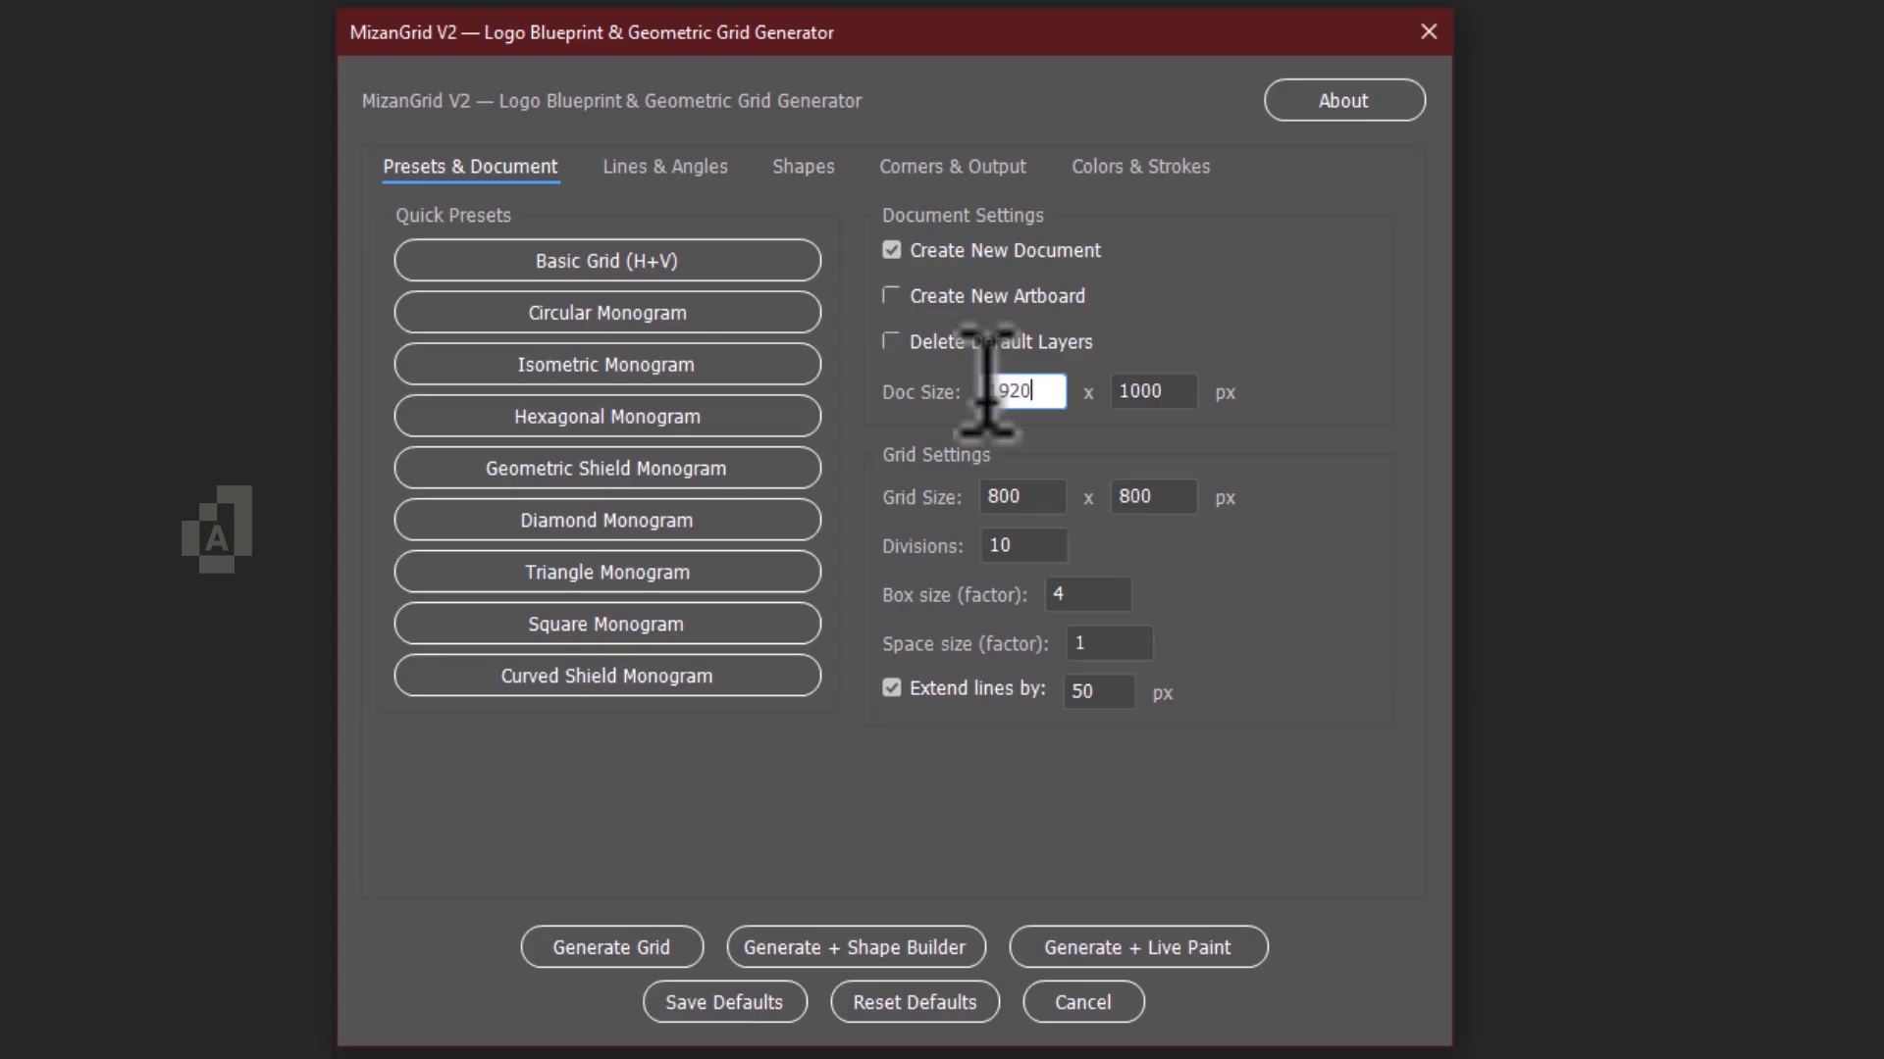
drag(1162, 387, 1118, 388)
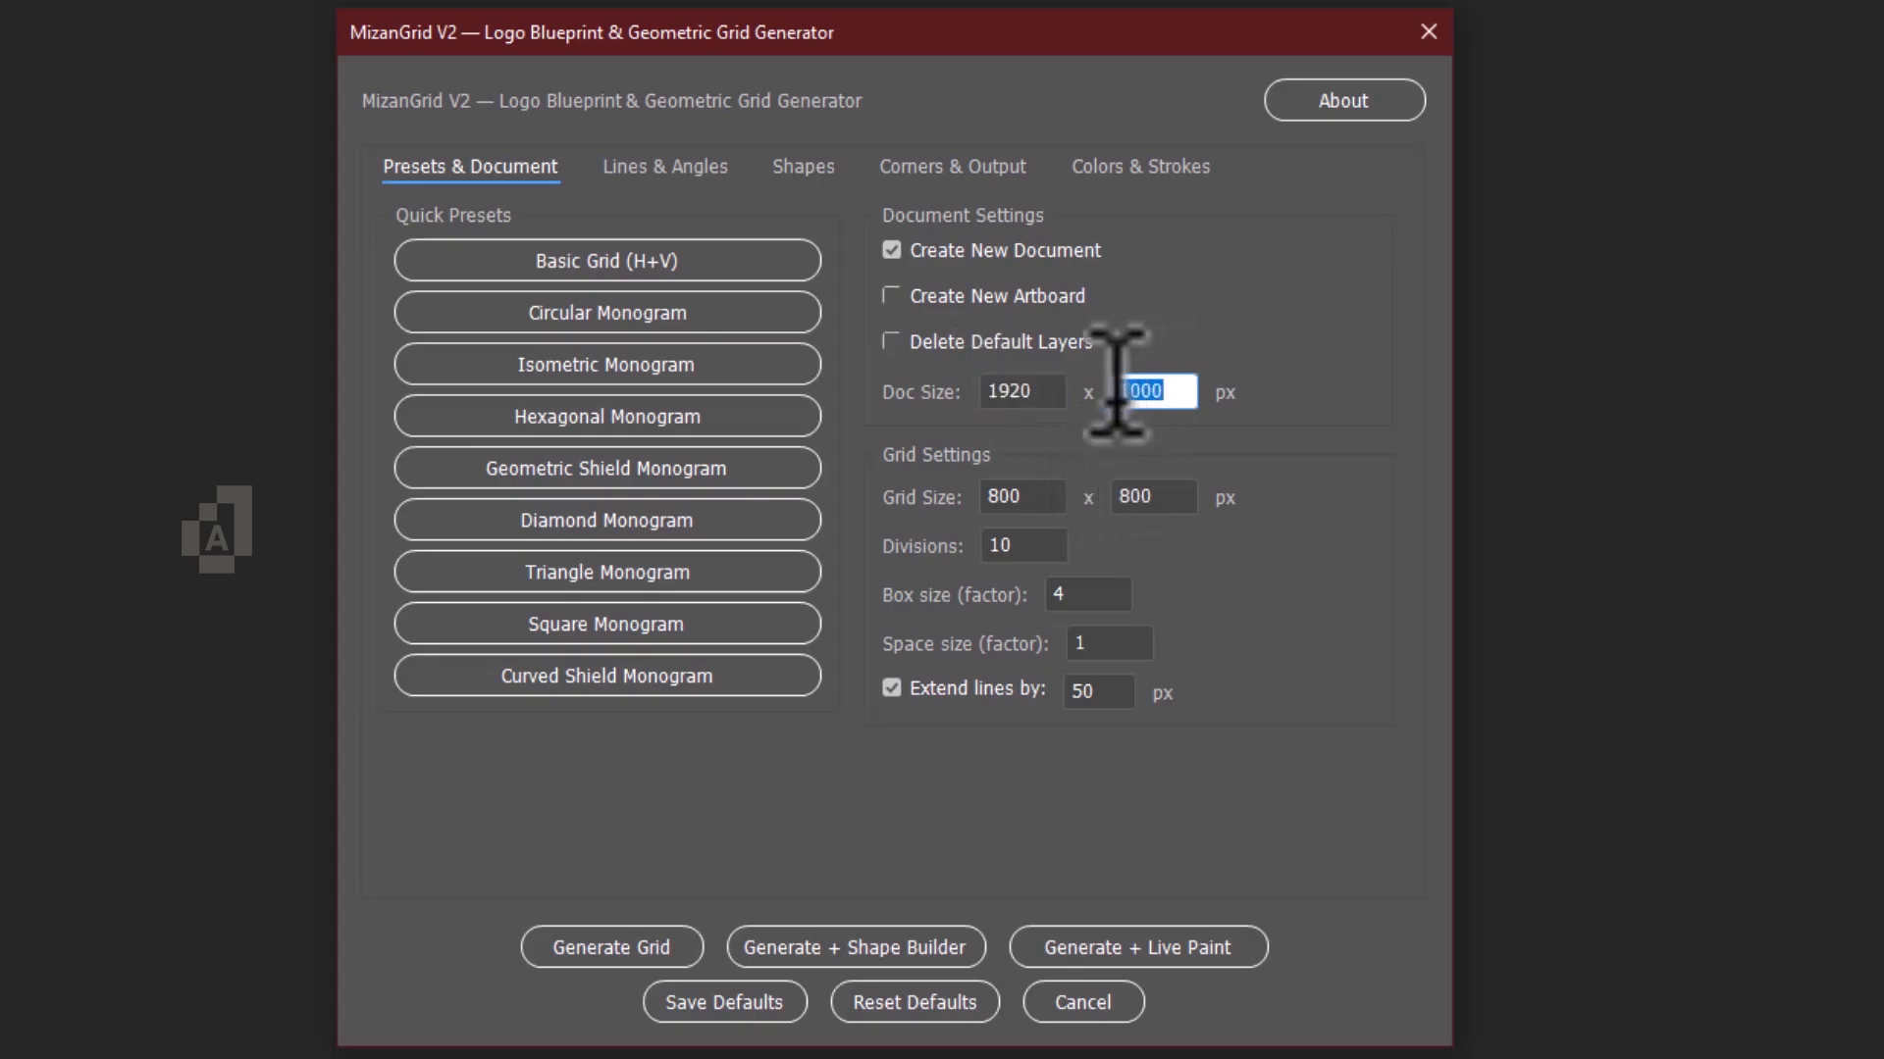
text(10)
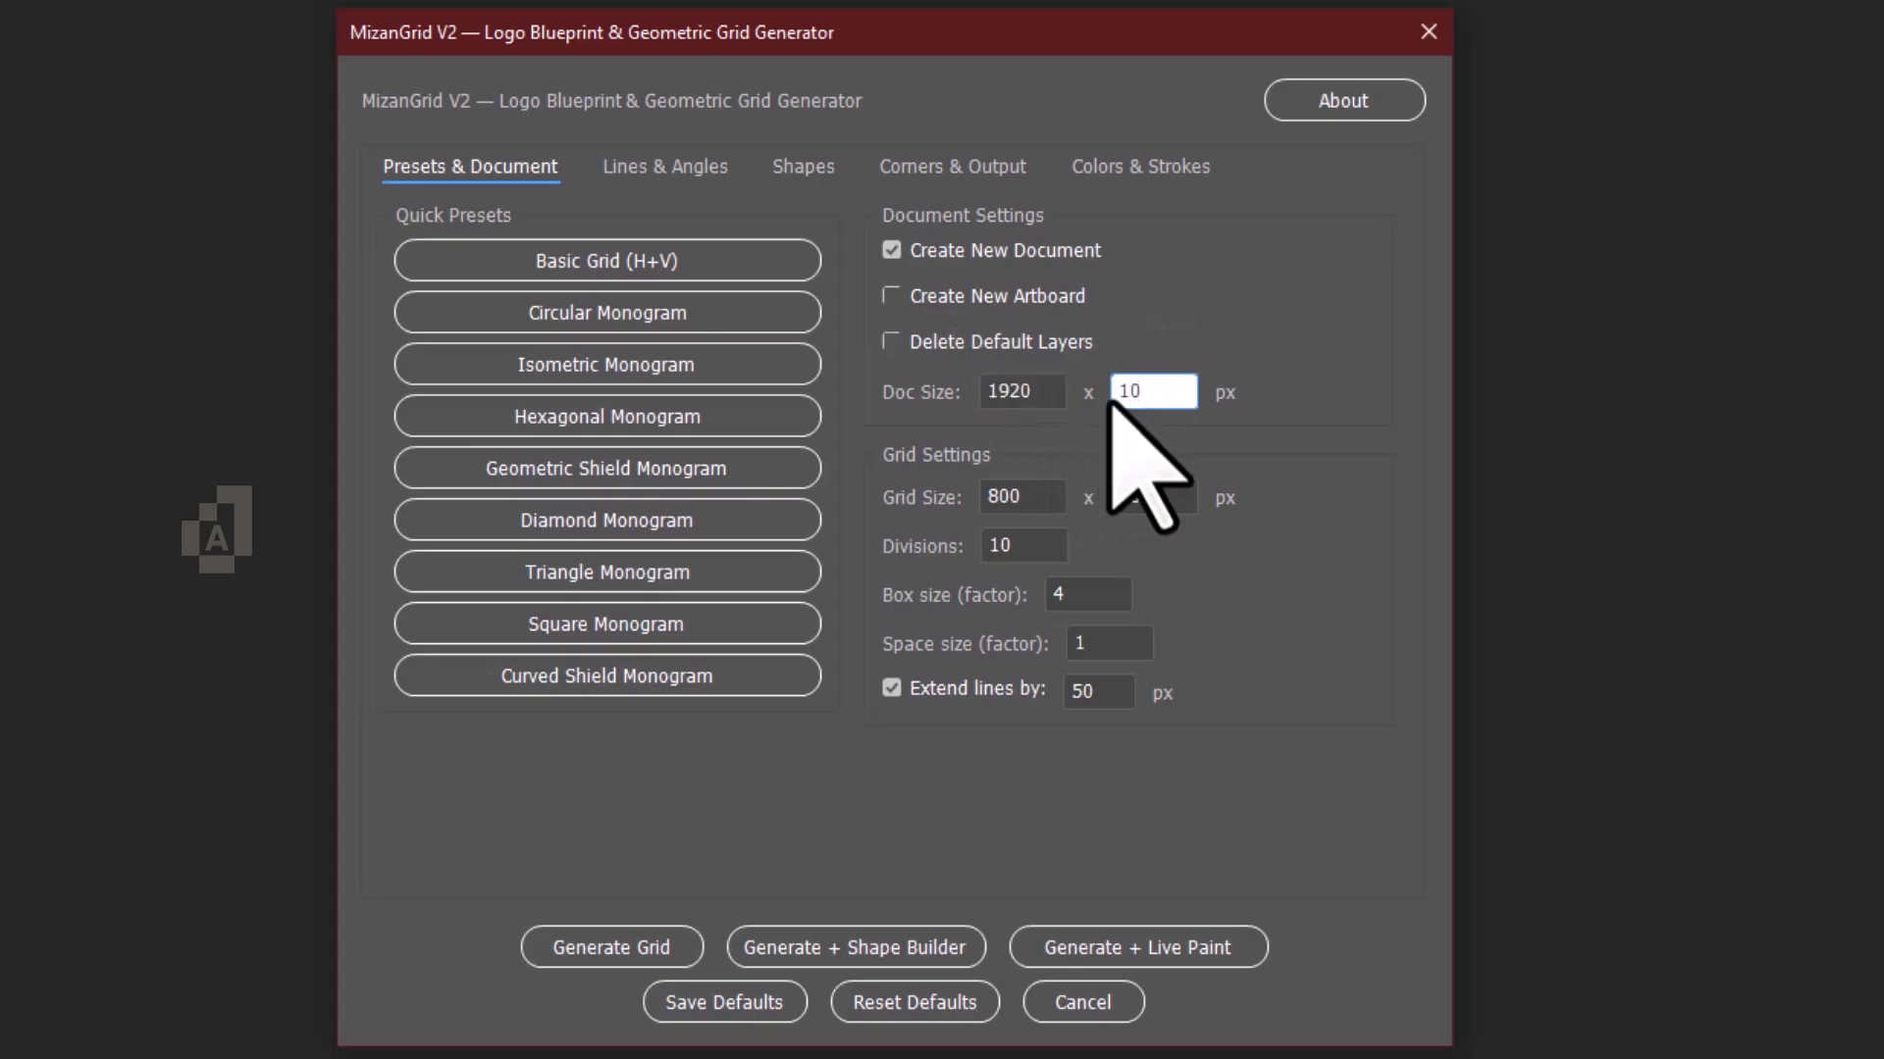
text(80)
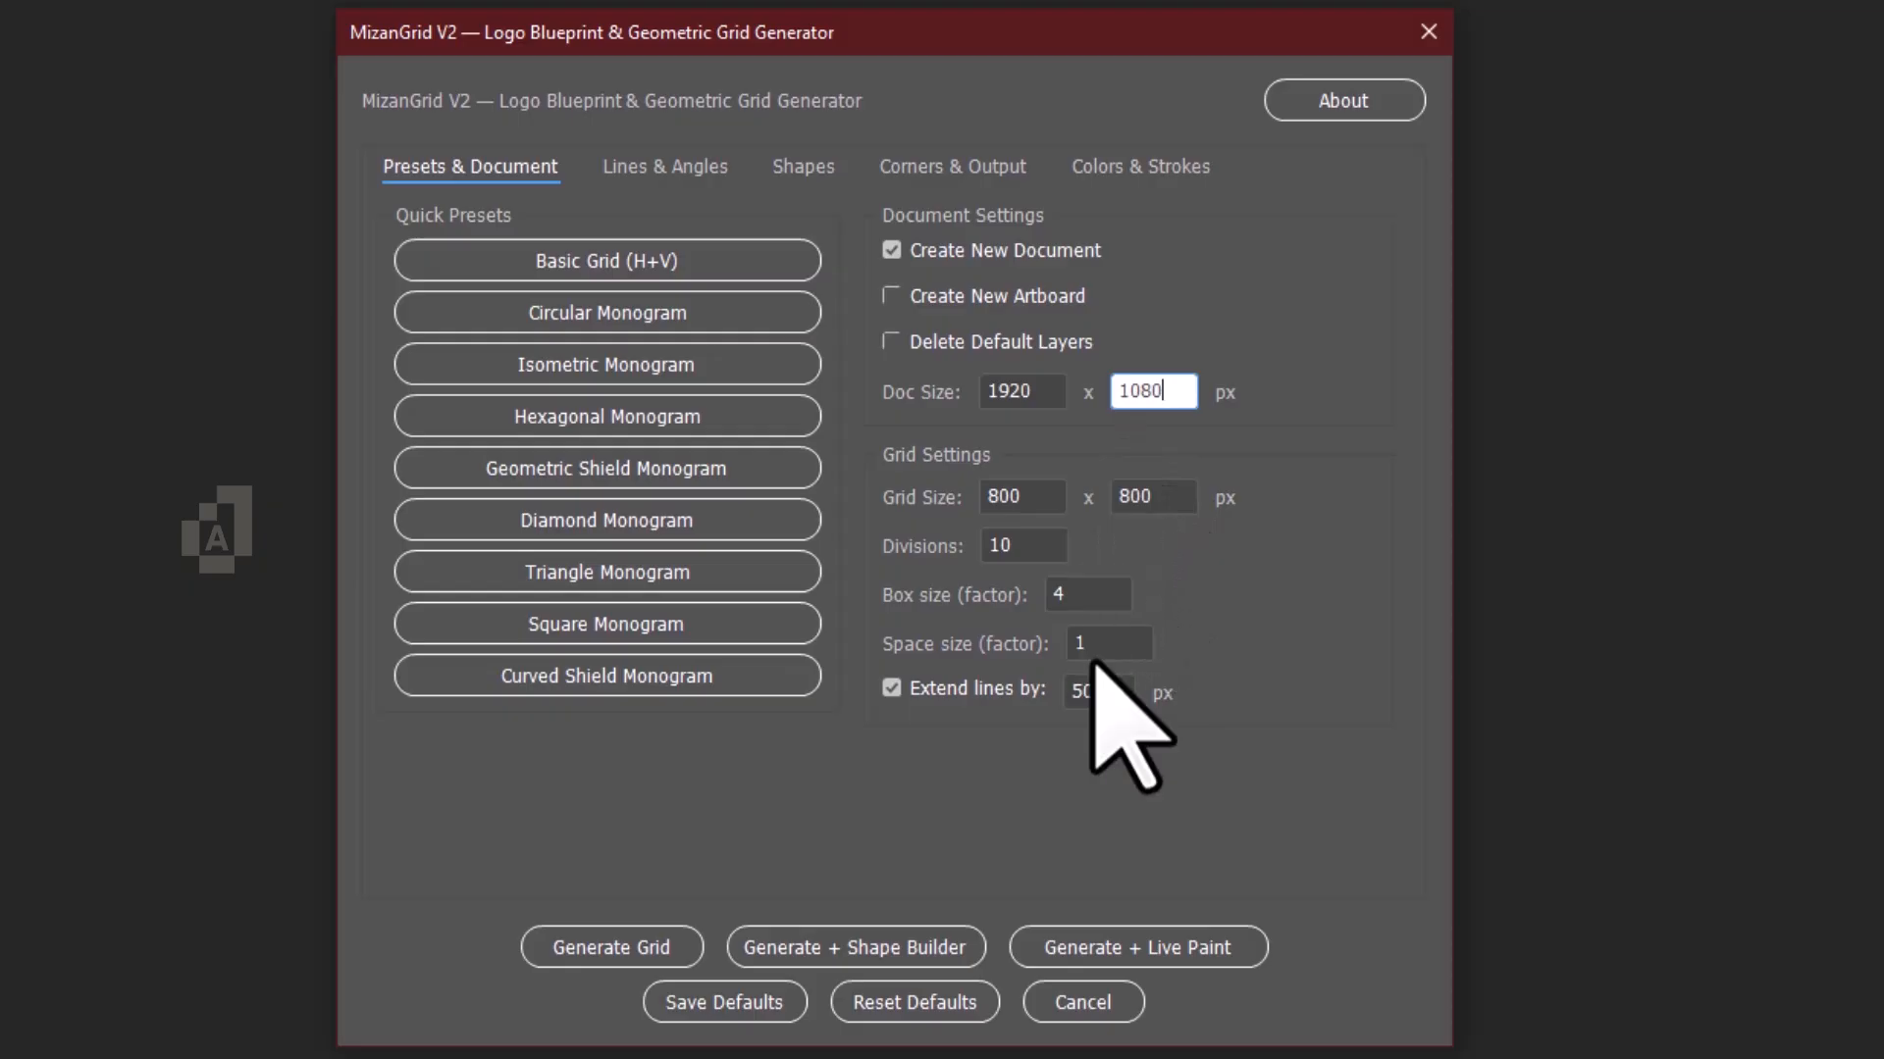
Apply the Basic Grid (H+V) preset and review its line direction and shape settings.
click(762, 277)
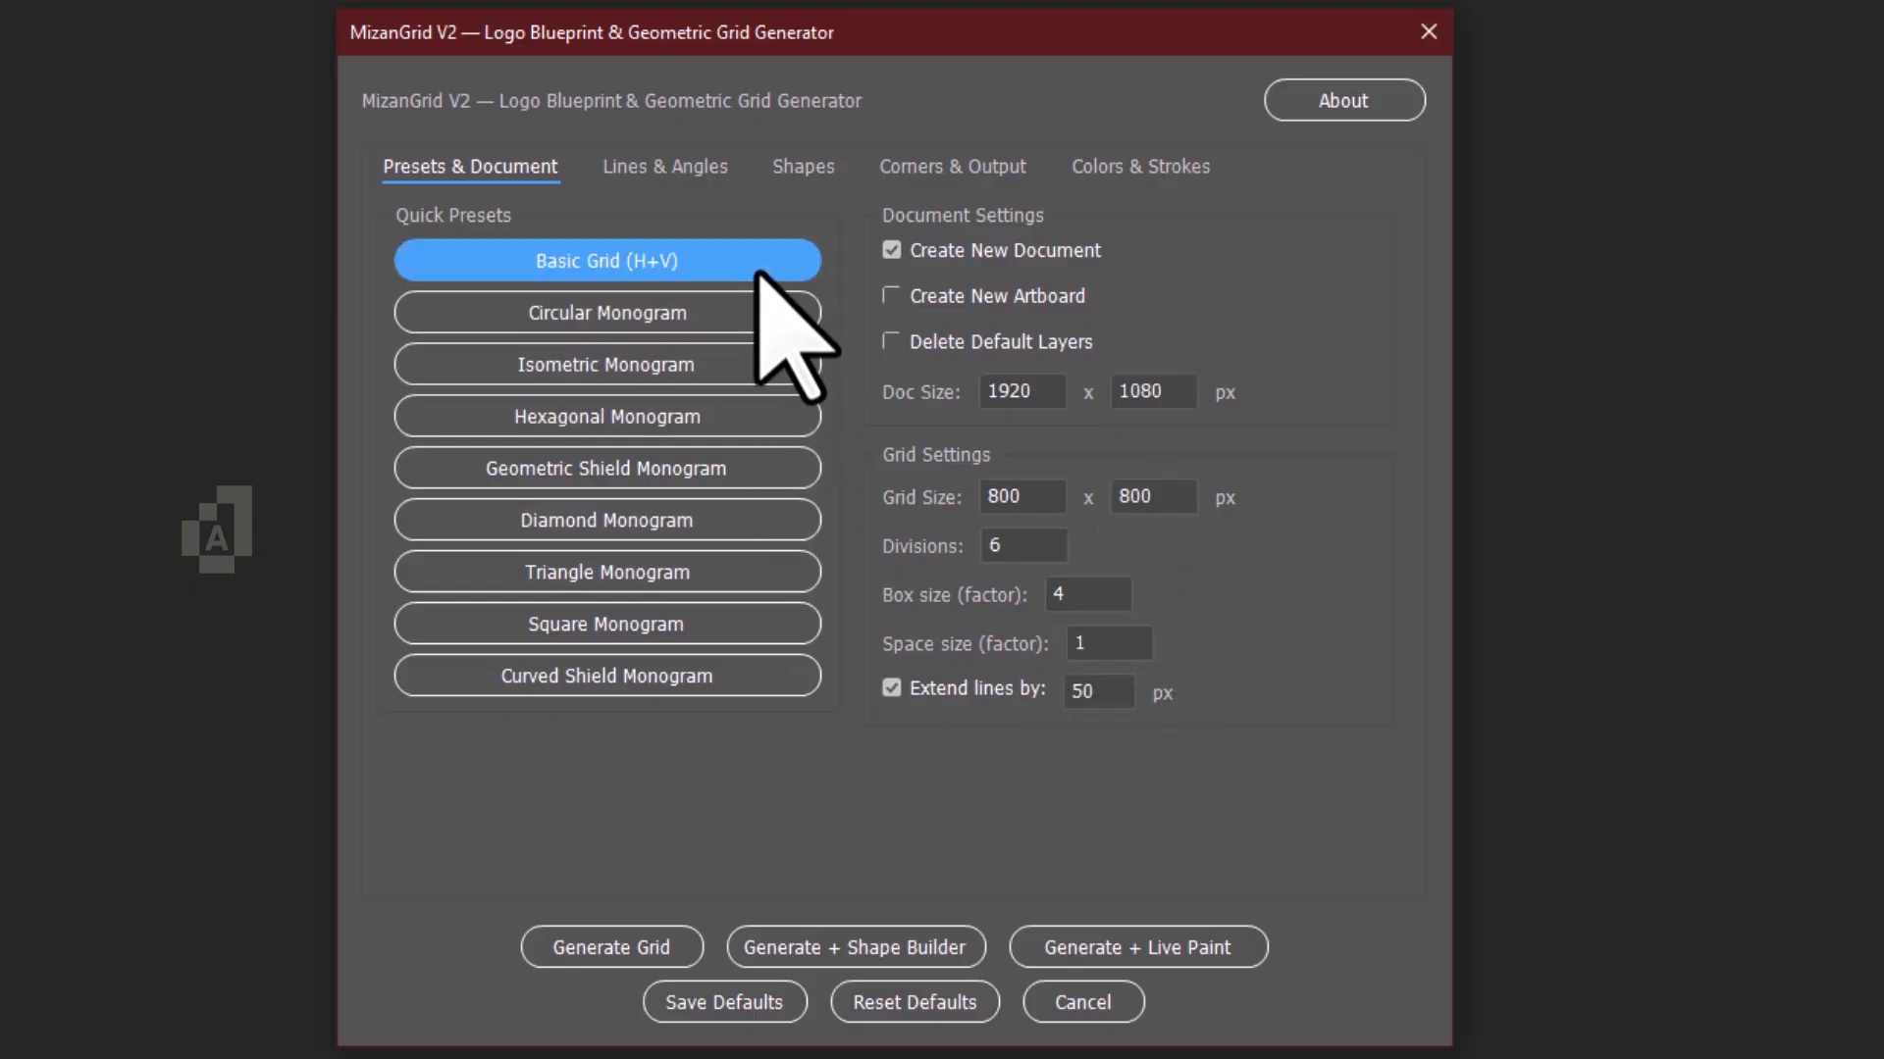
click(1065, 589)
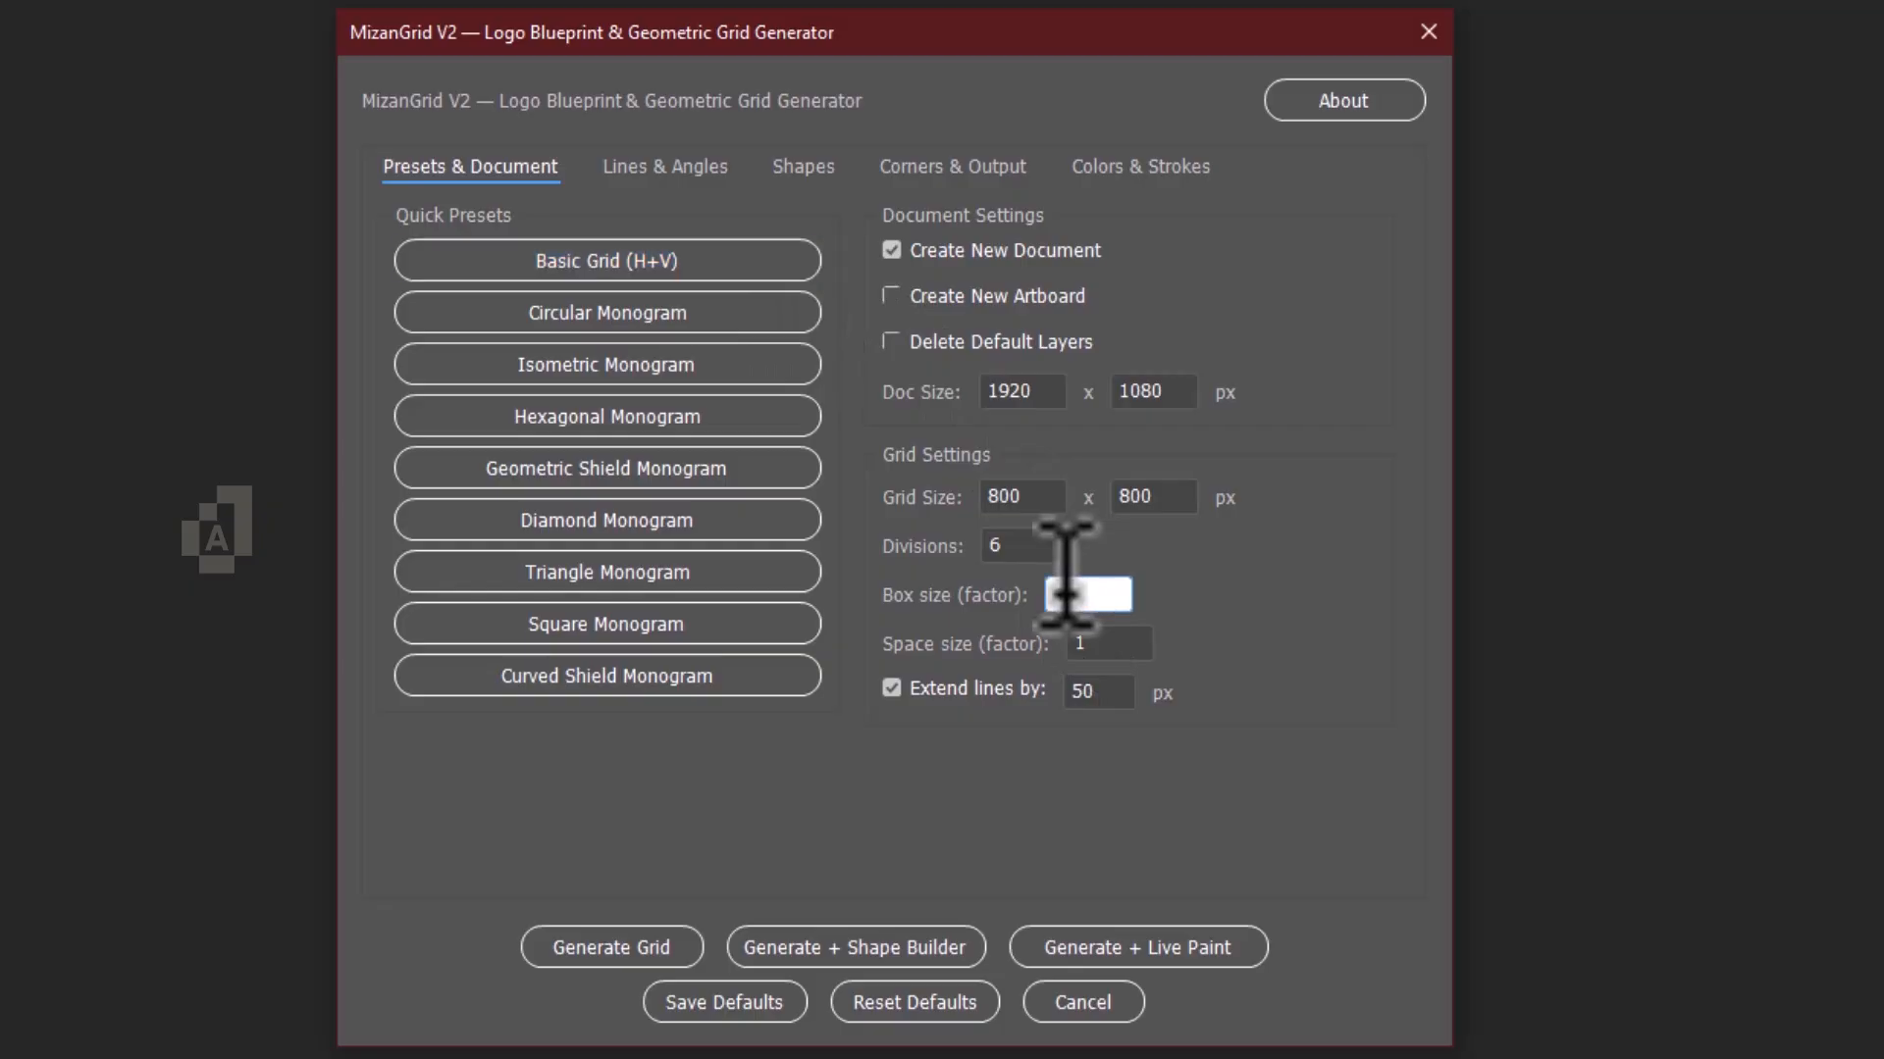
click(692, 173)
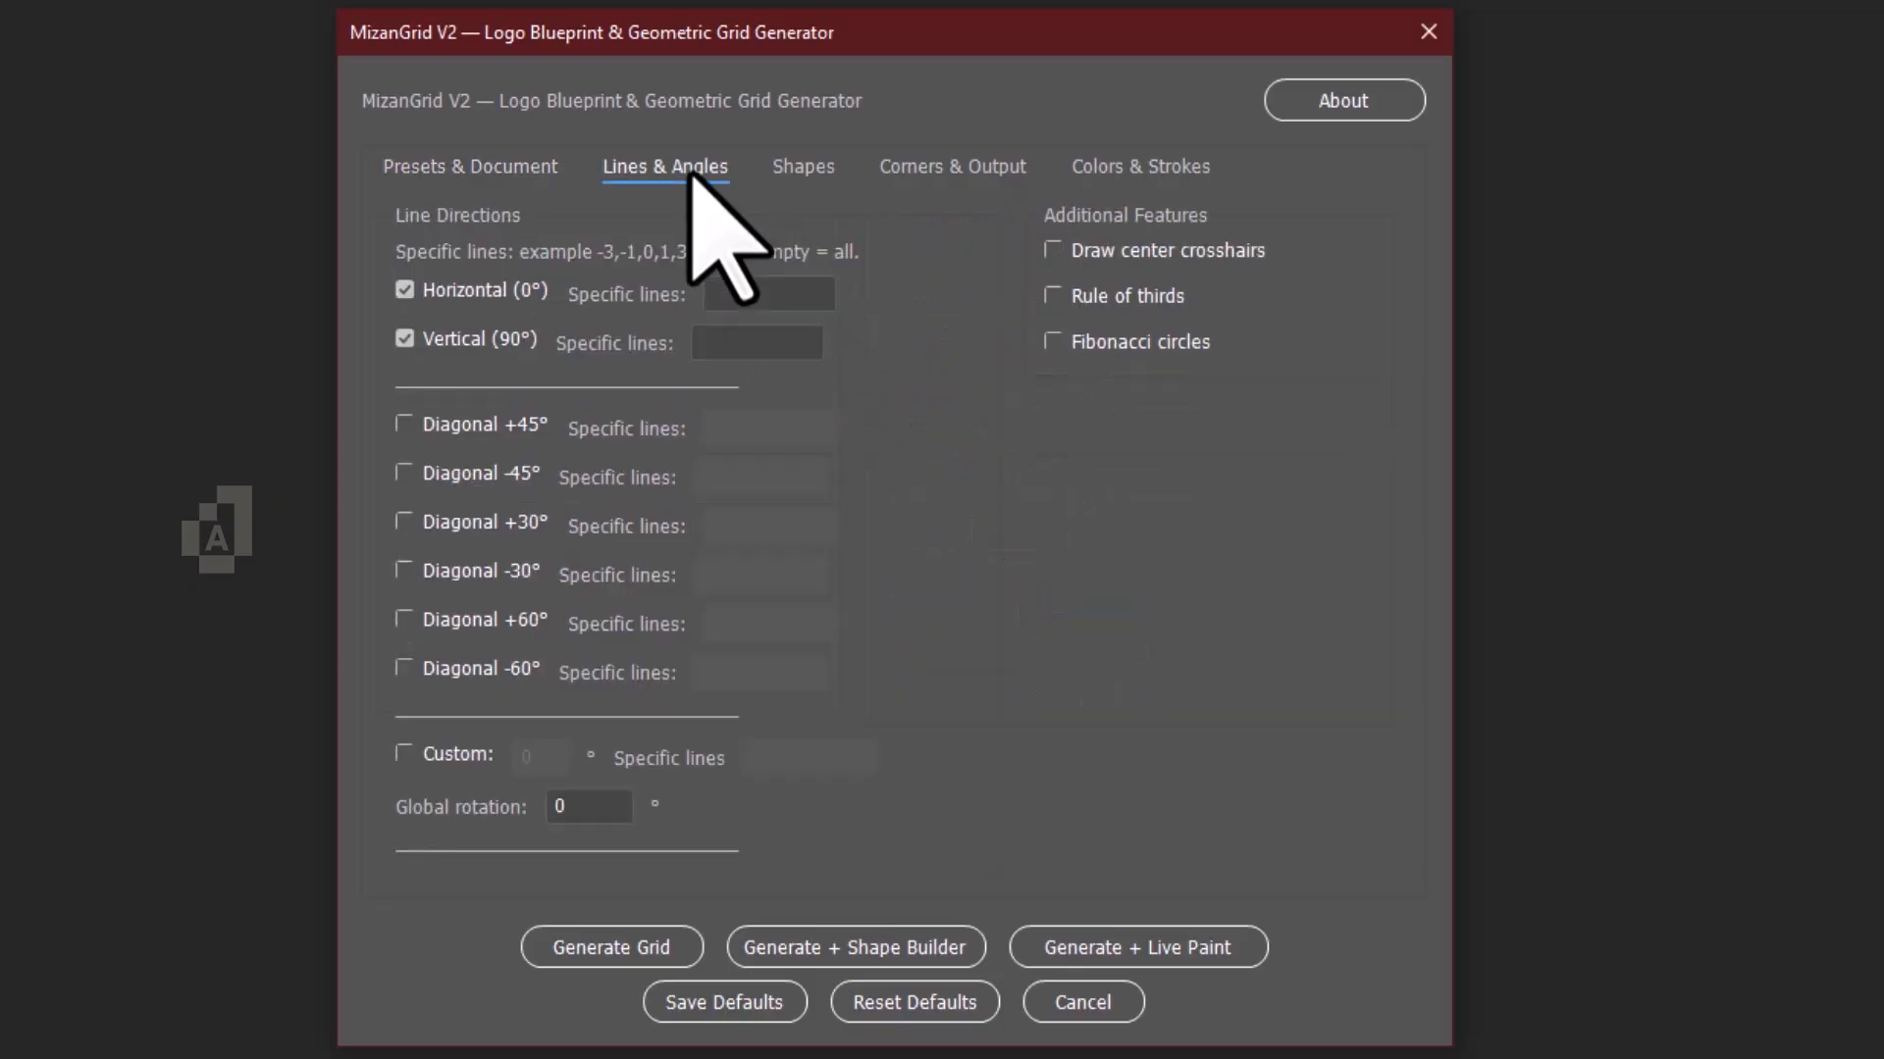
click(821, 181)
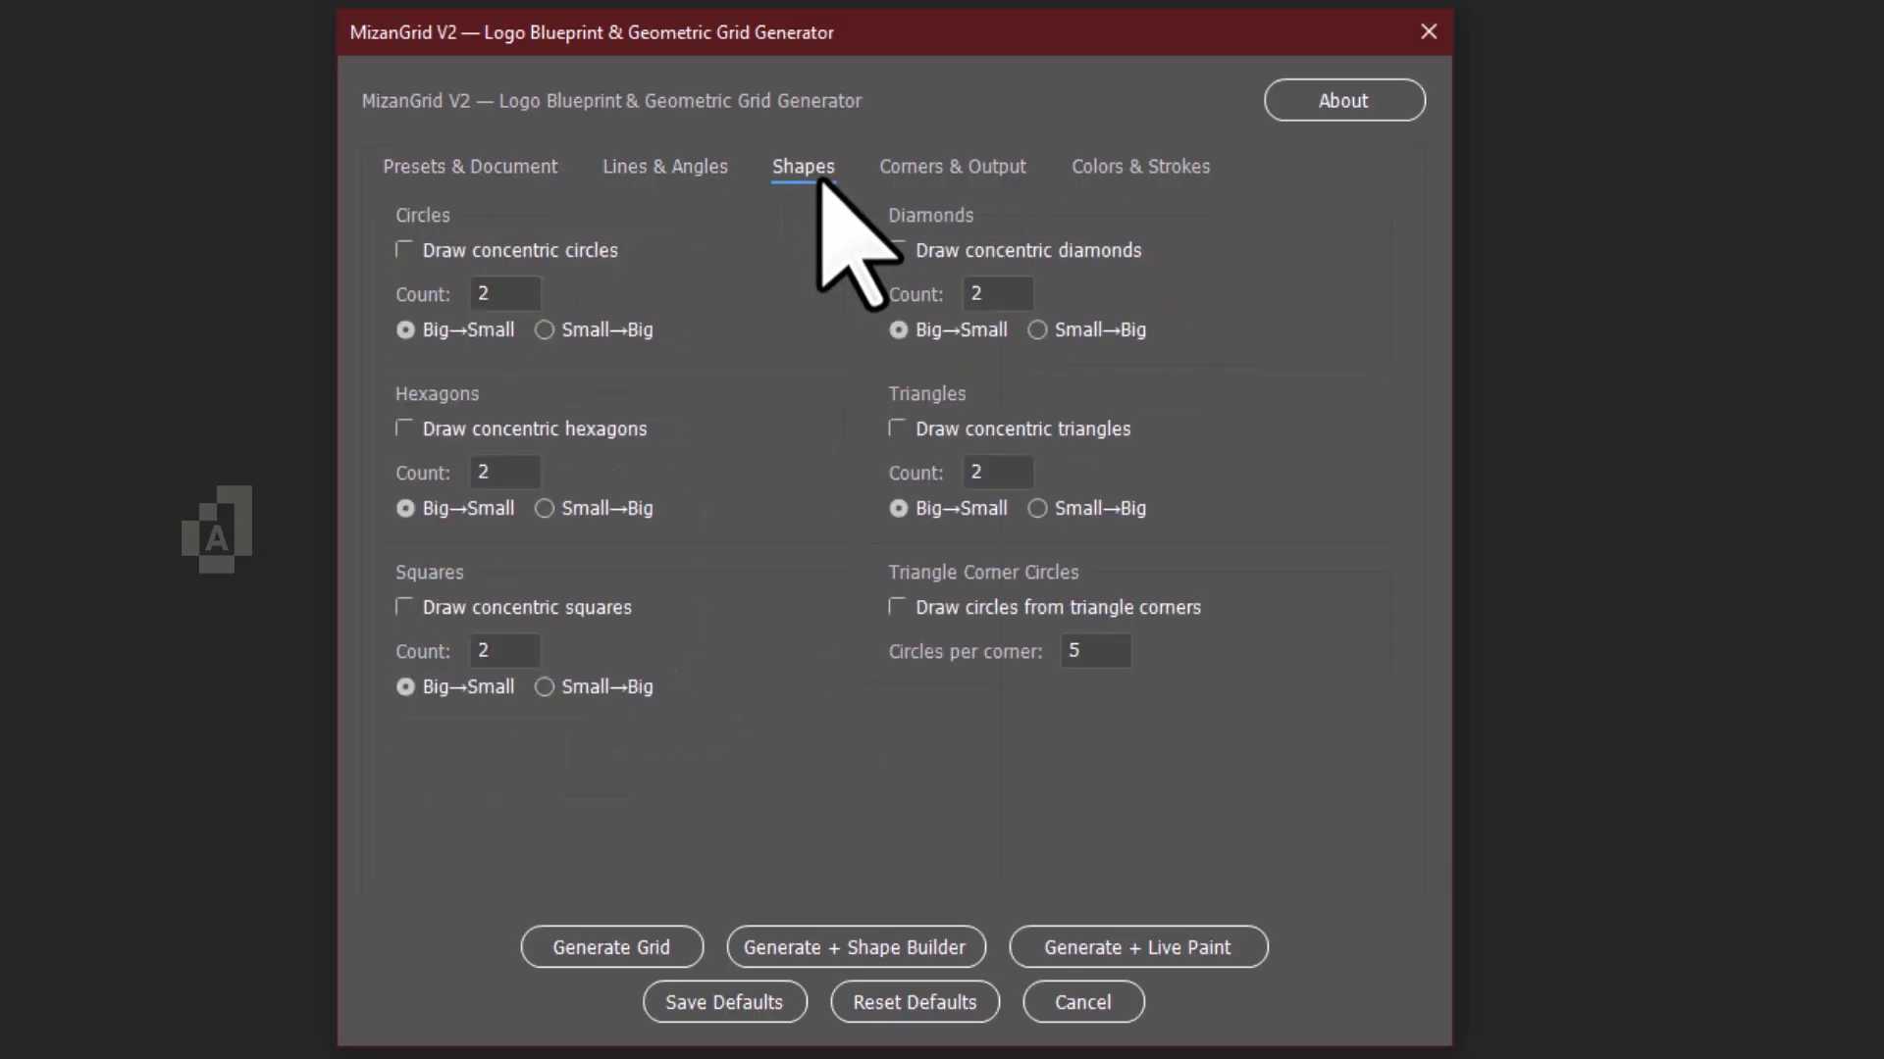
Enable selecting the grid layer after generation for Shape Builder and set the fill color to #000000.
click(988, 169)
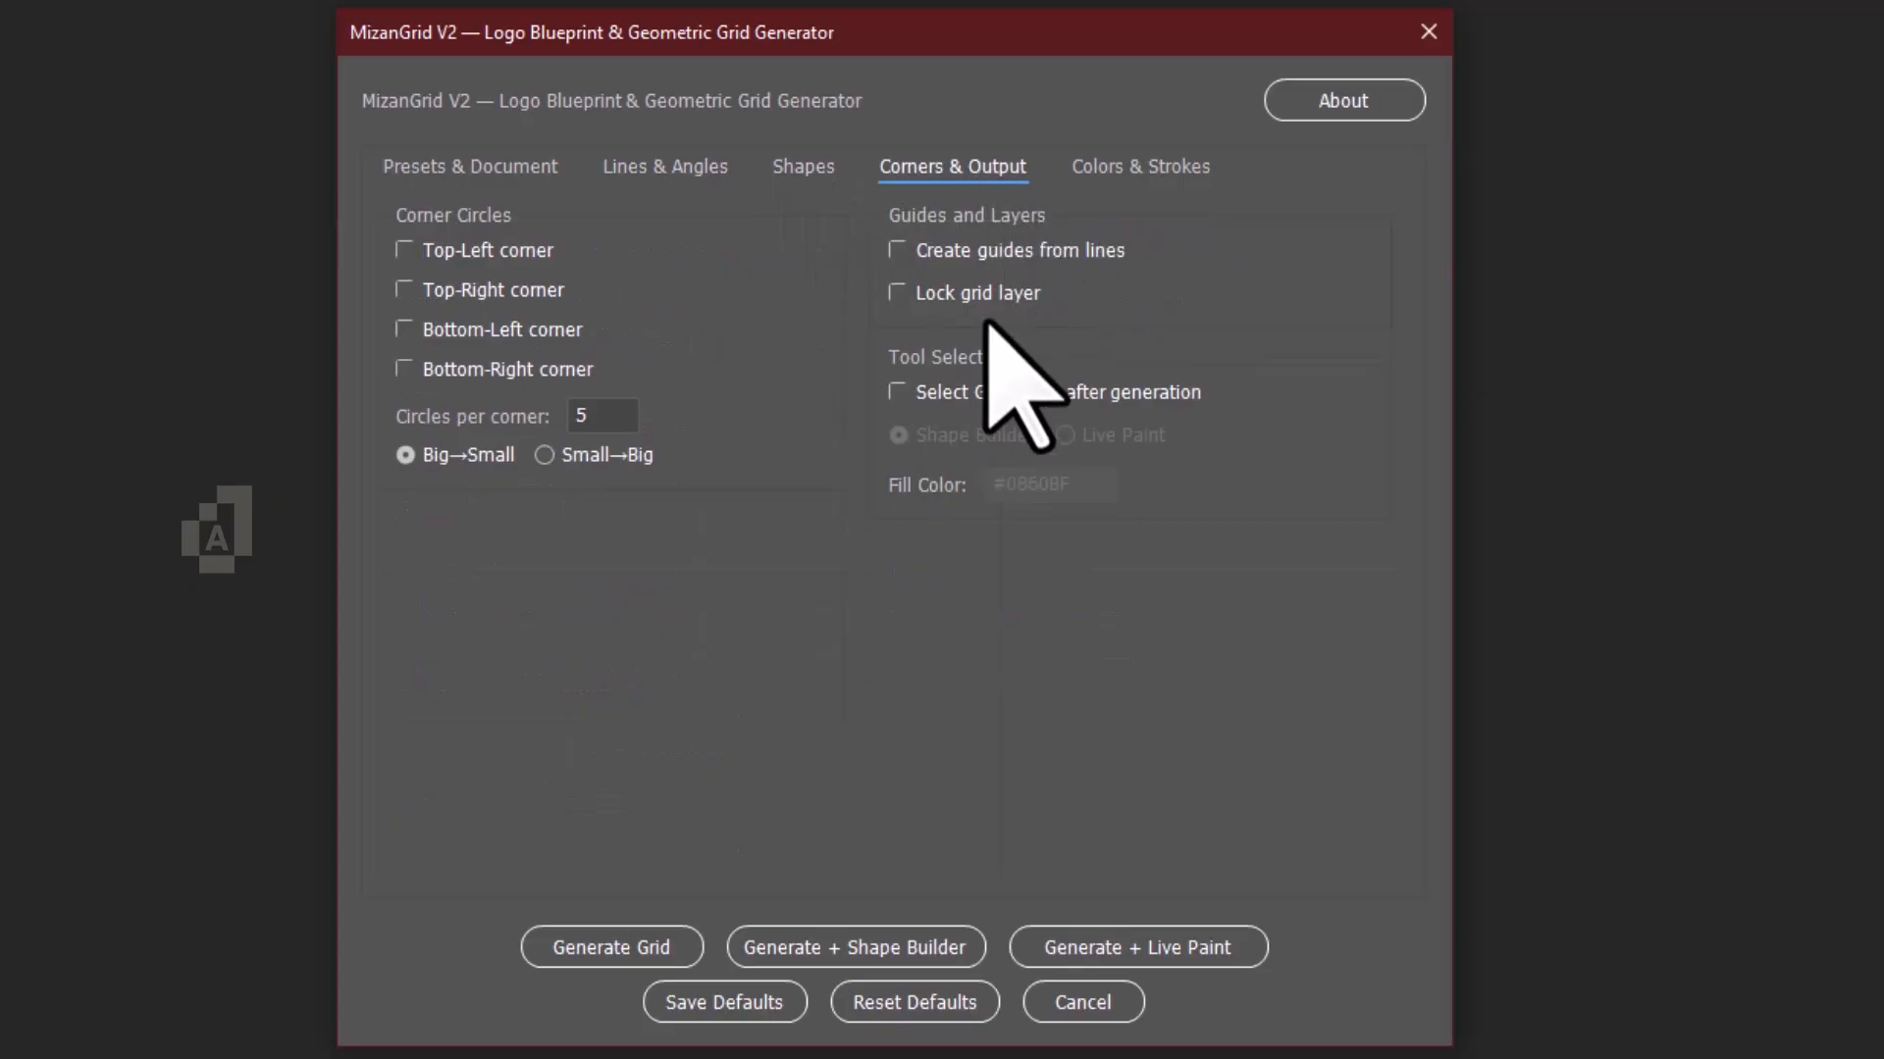
click(898, 392)
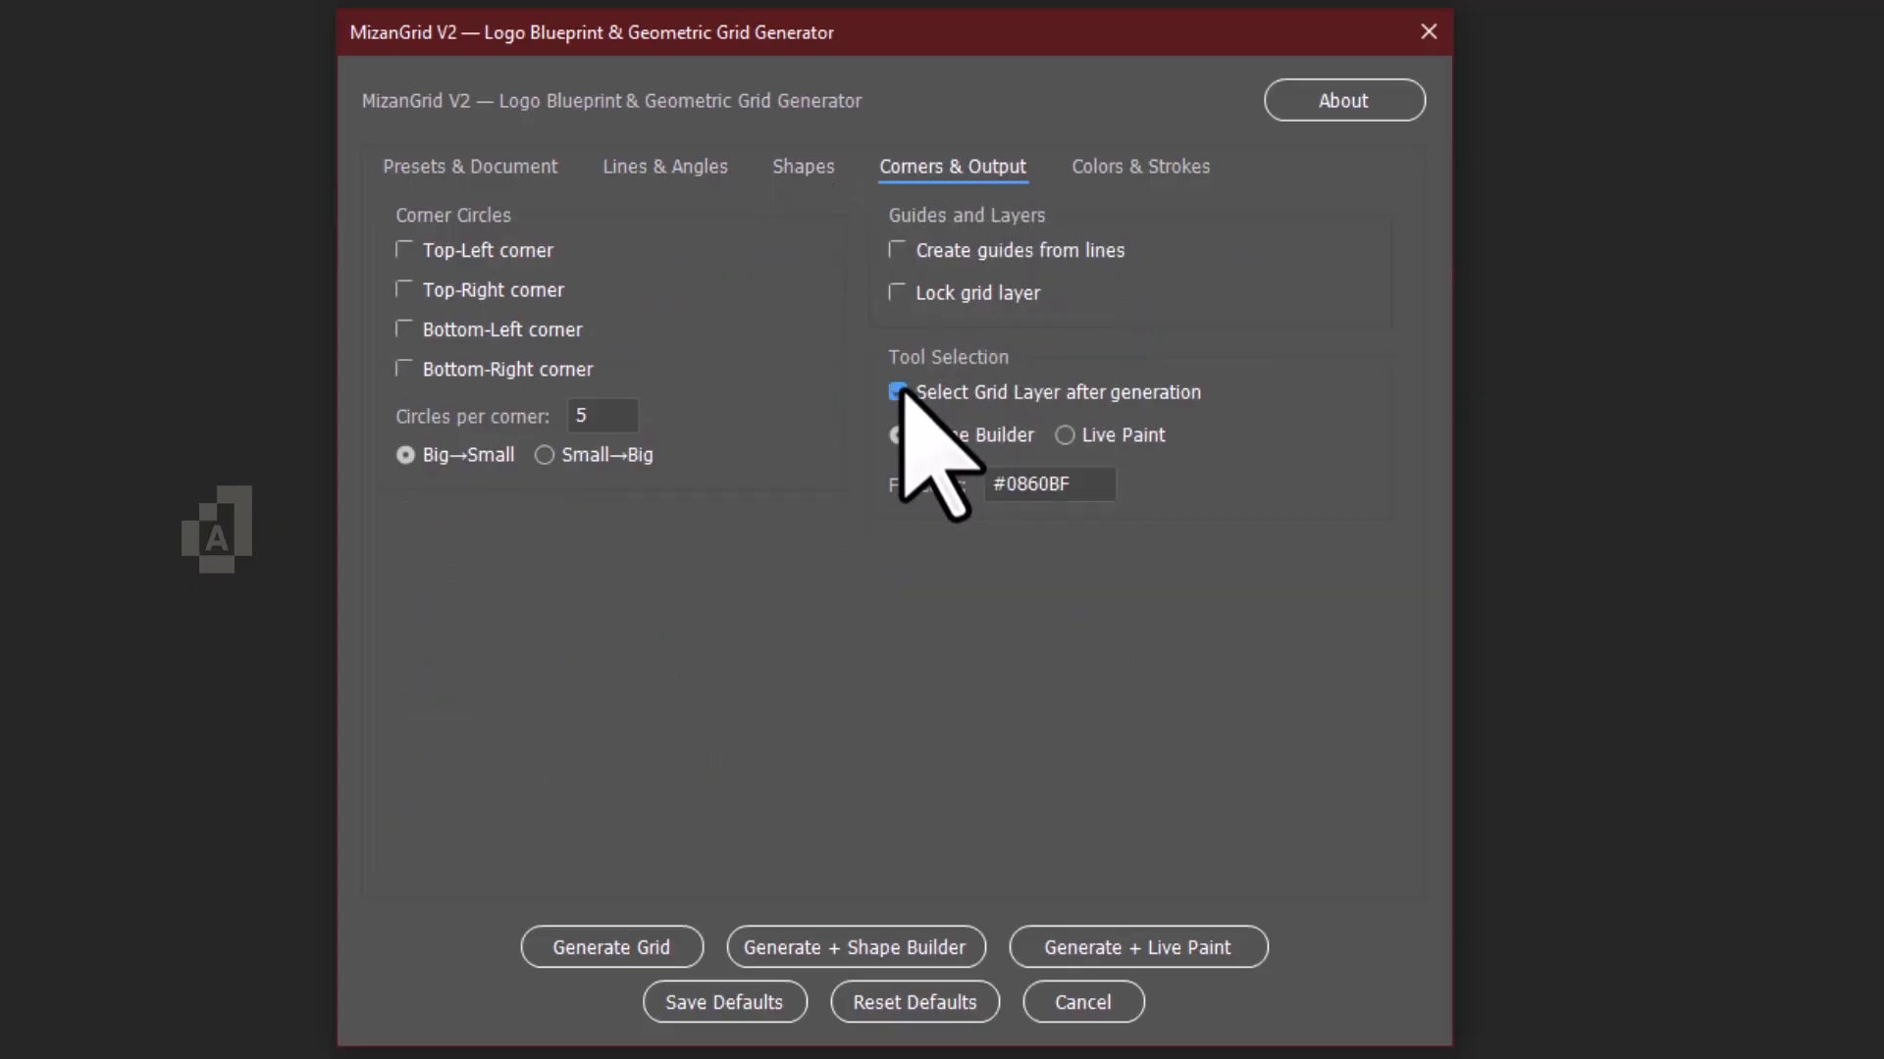
click(1076, 475)
double_click(1030, 469)
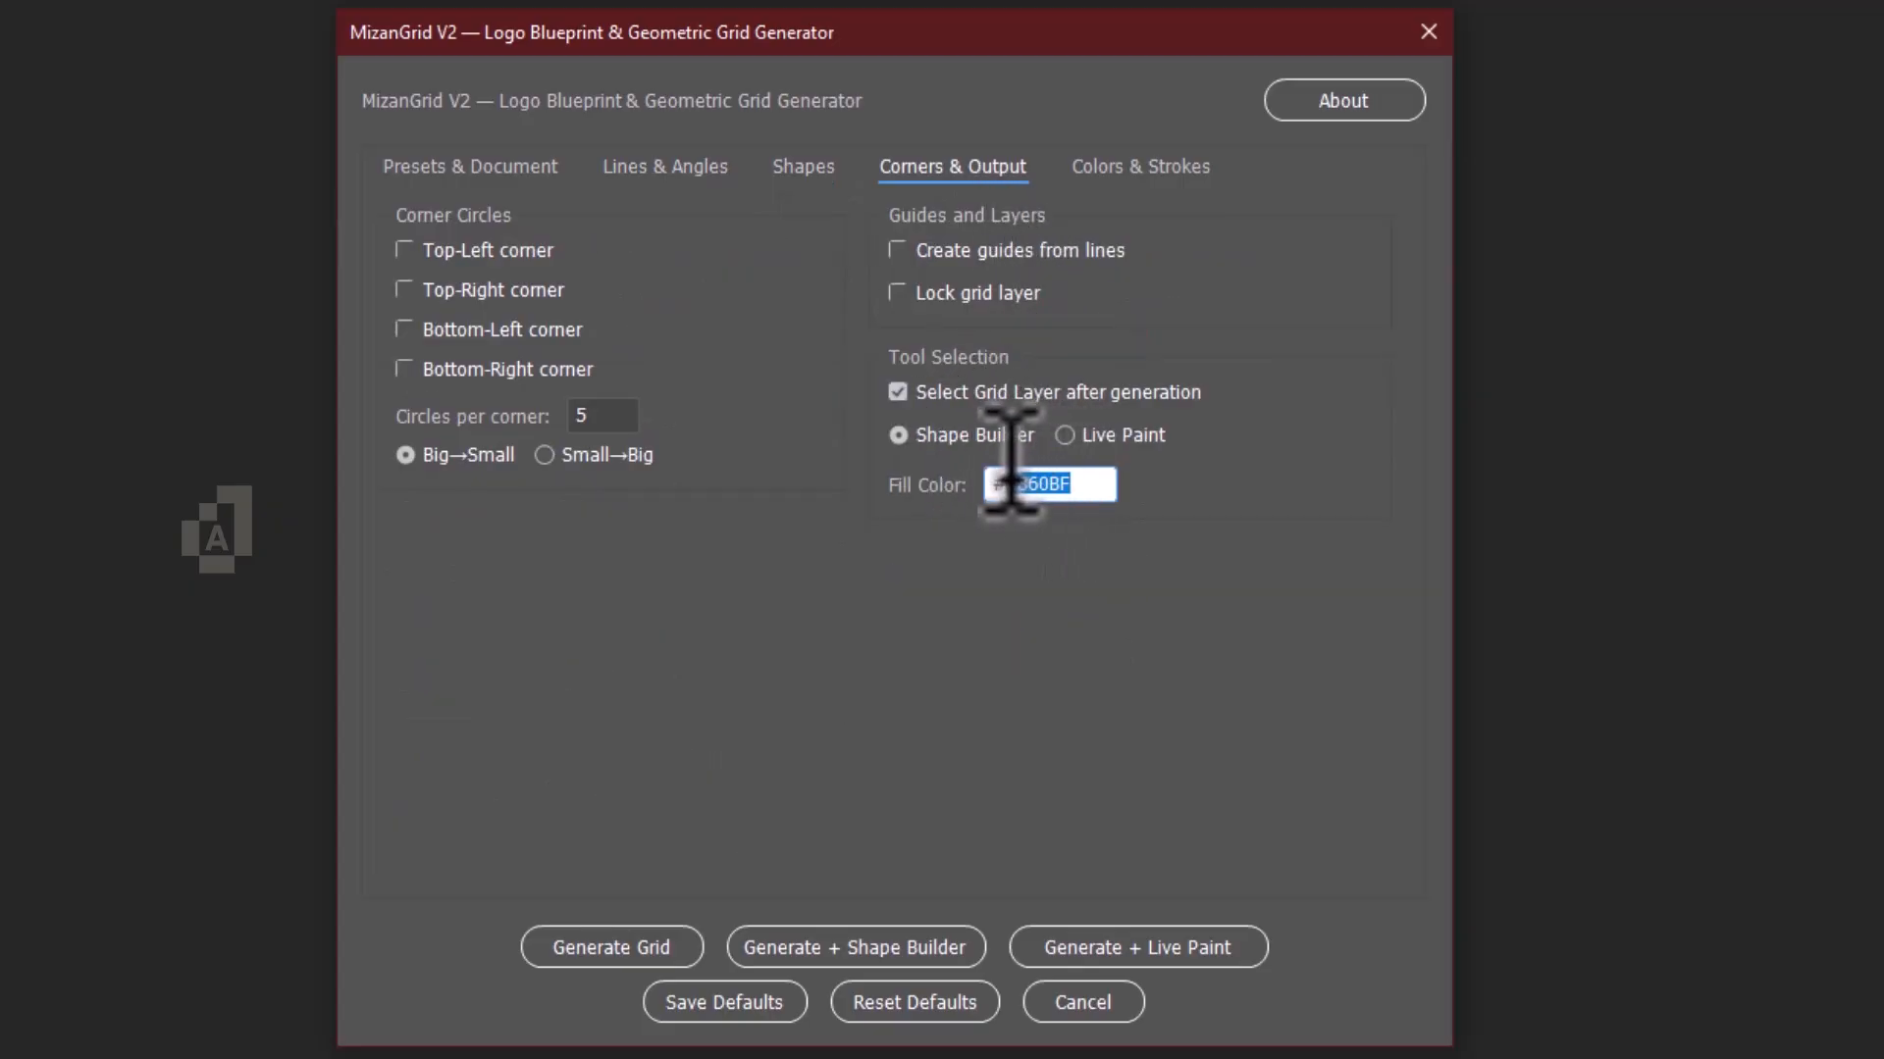
key(BackSpace)
key(BackSpace)
text(#000000)
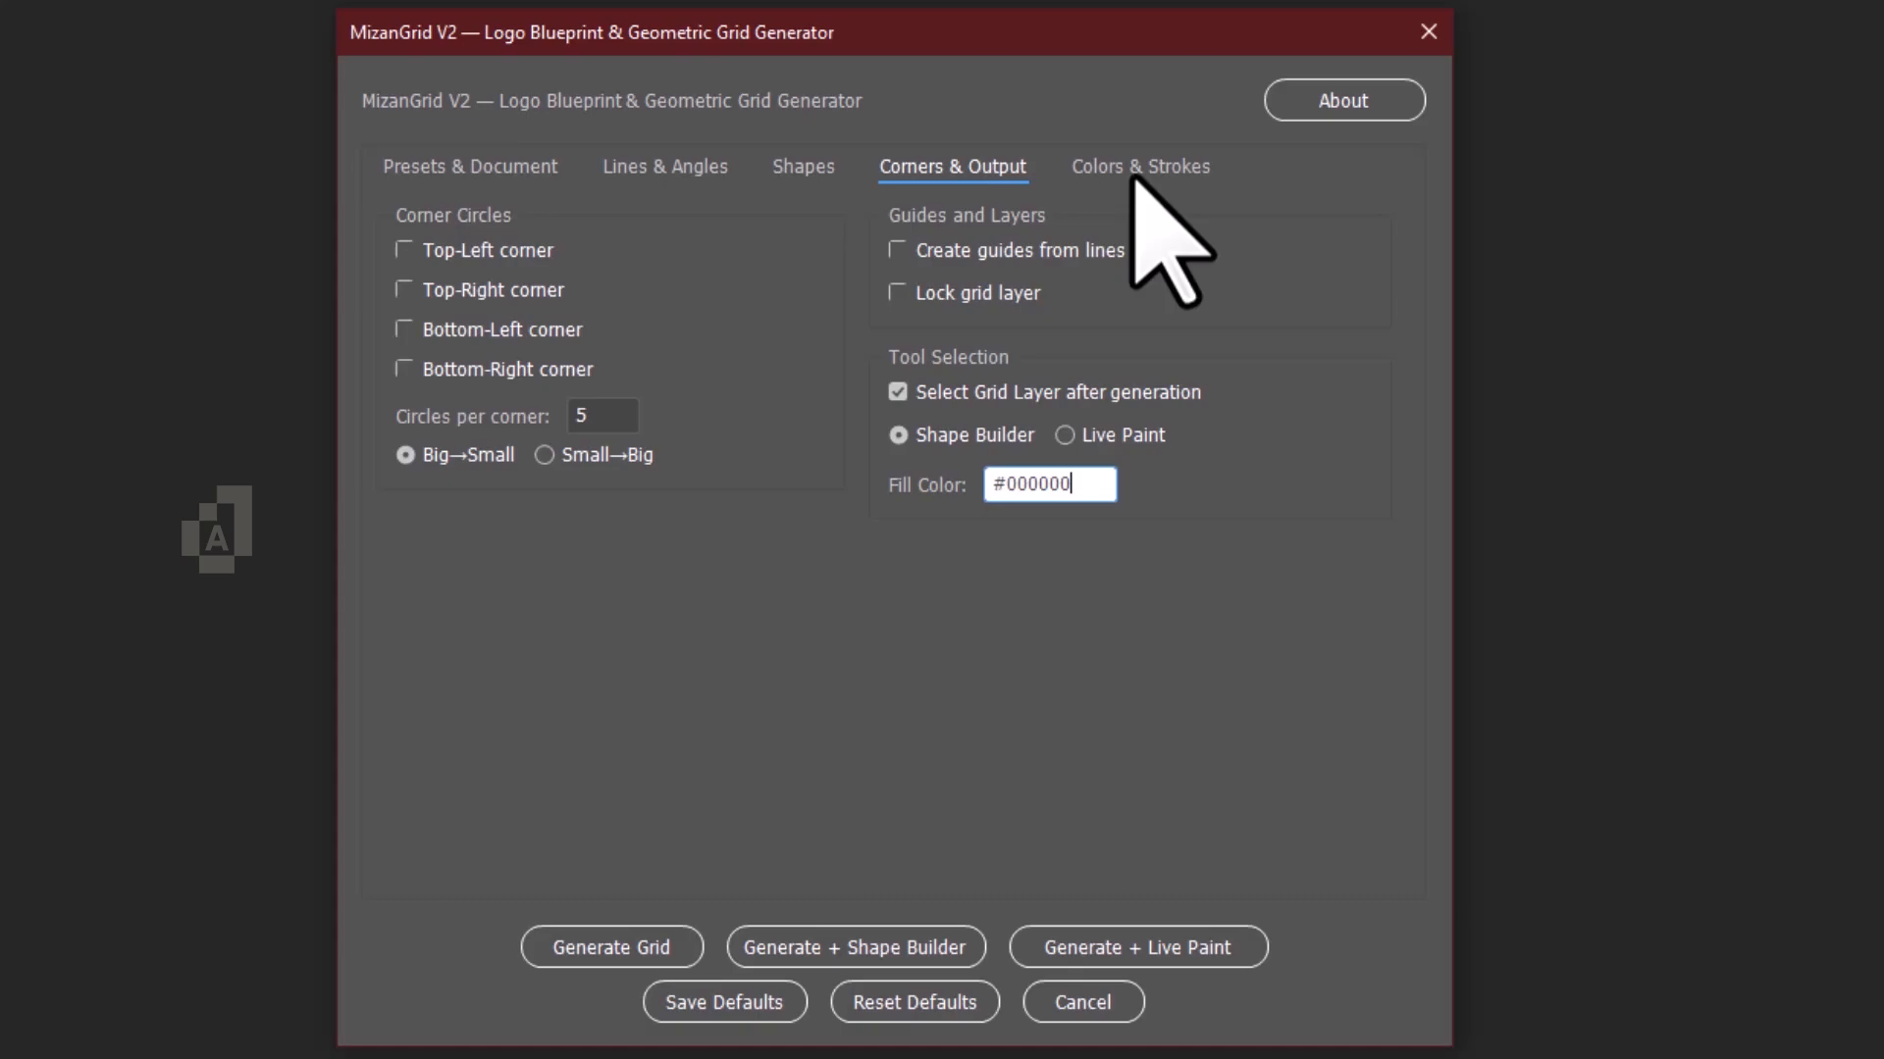
Set the squares' color to #000000 and their stroke to 1 pt.
click(1138, 169)
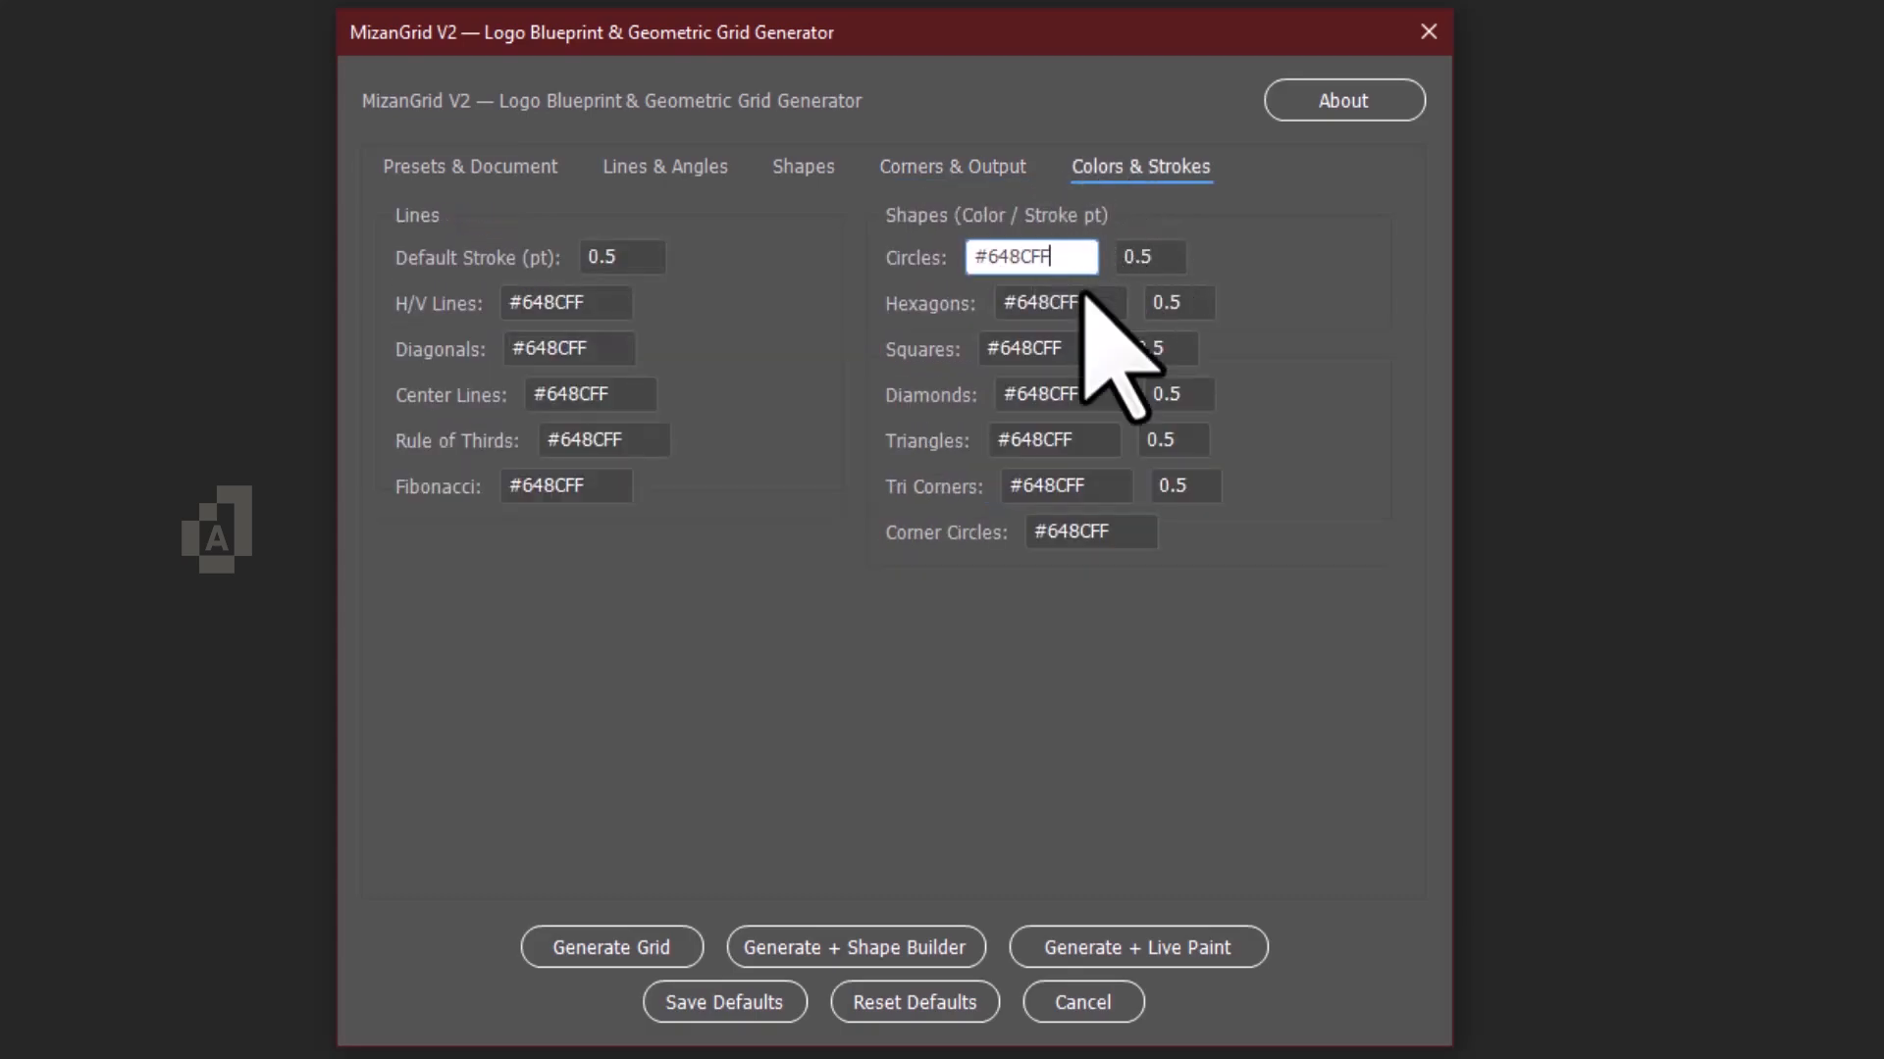
double_click(1017, 348)
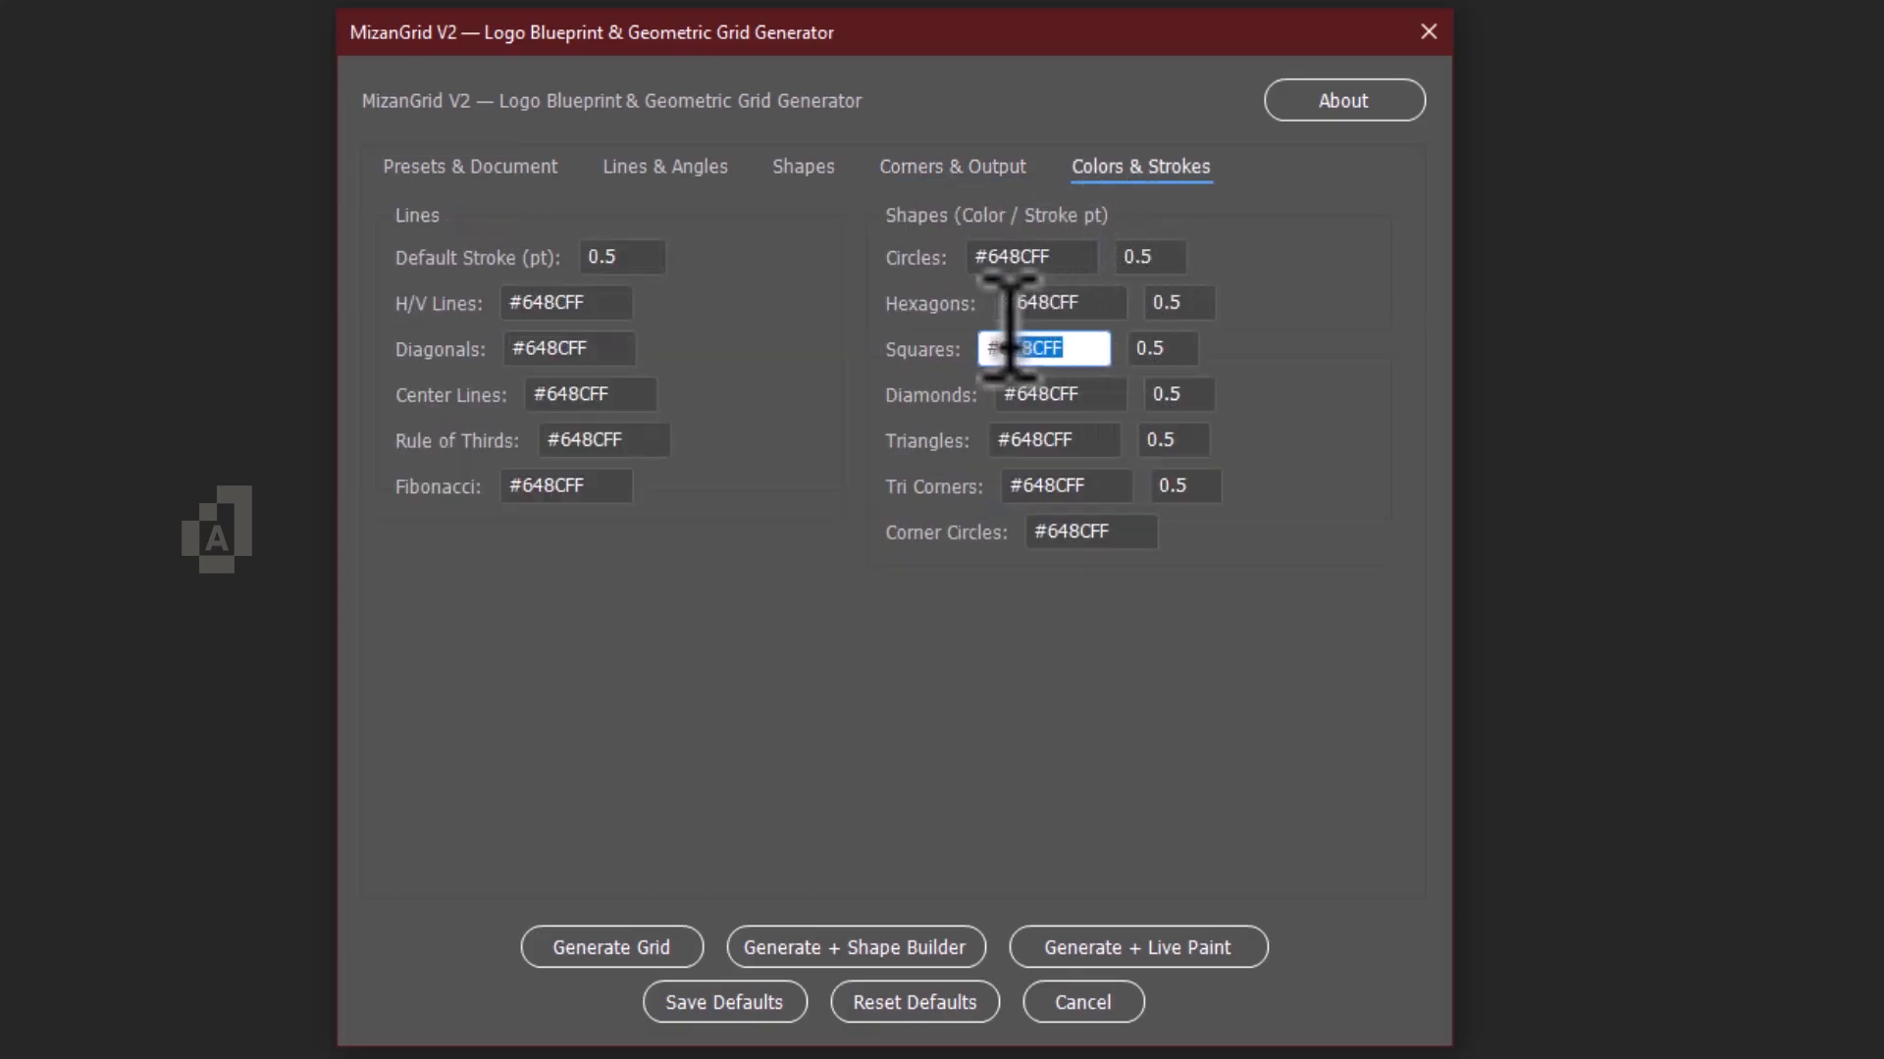
text(000)
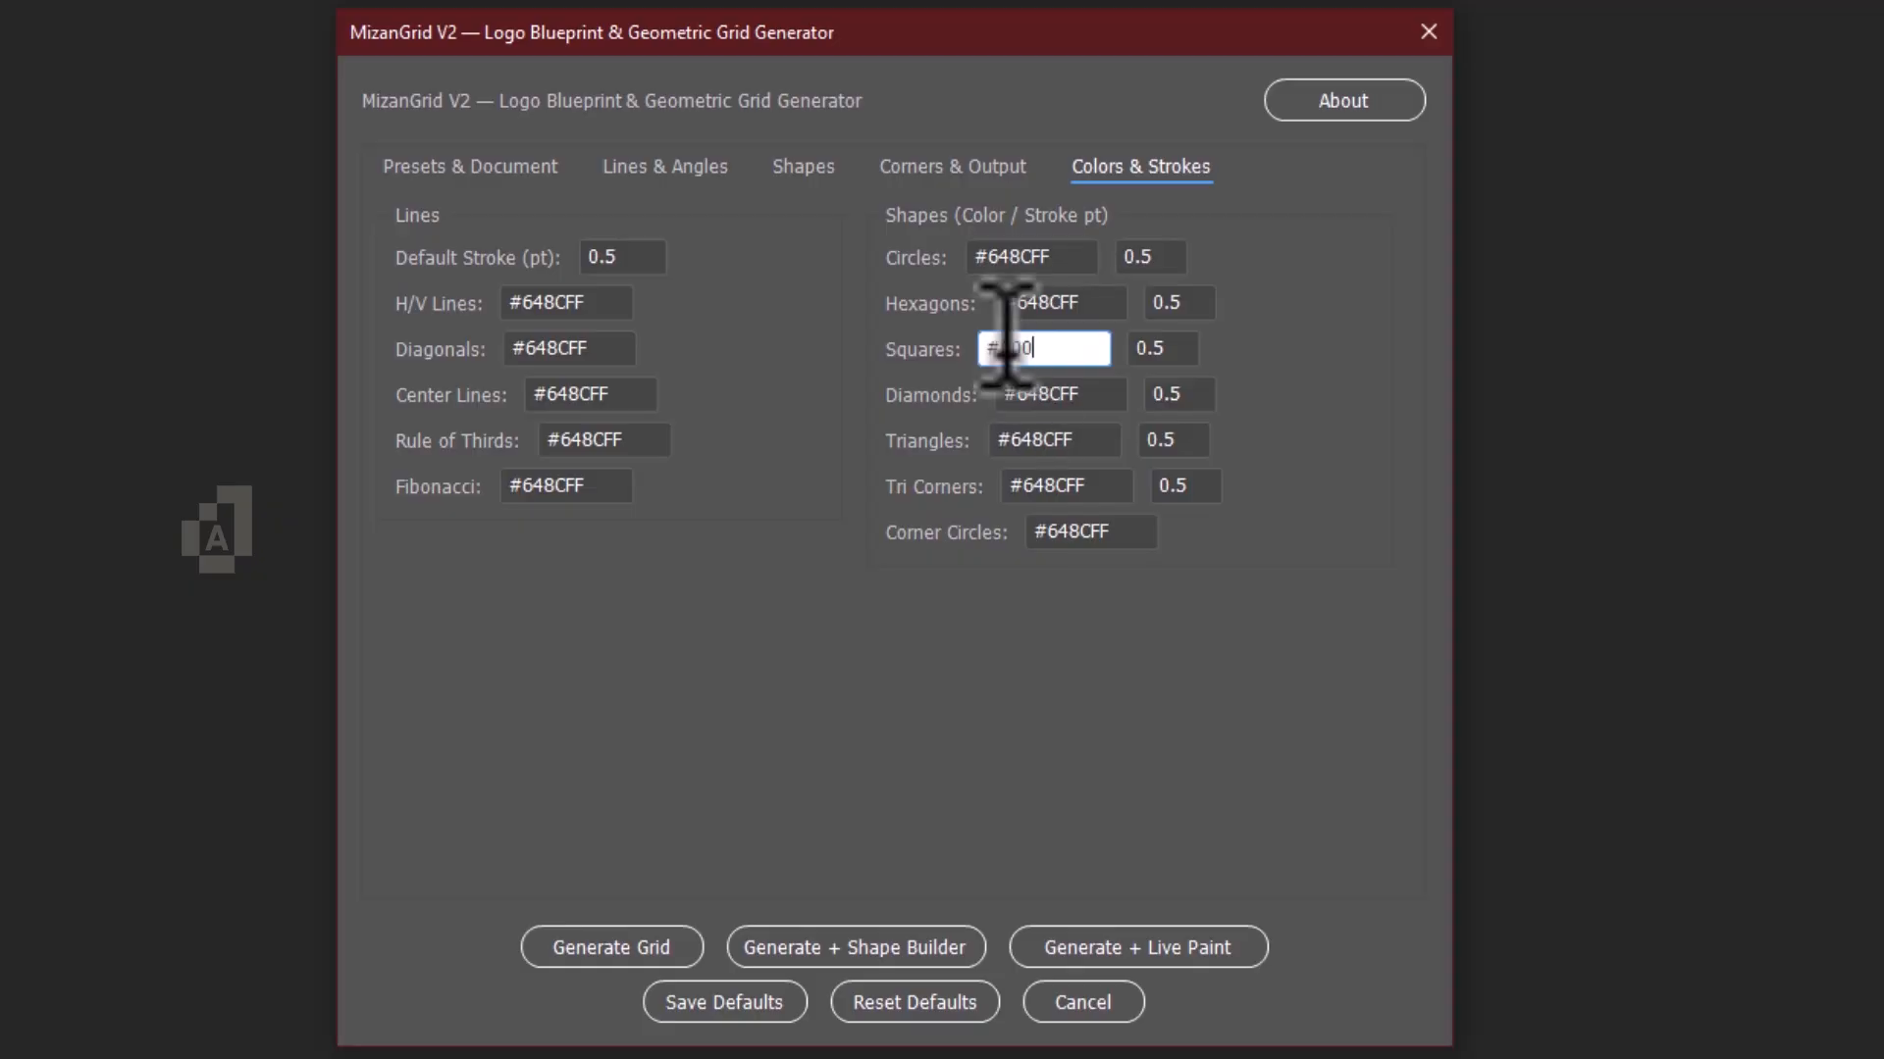
text(000)
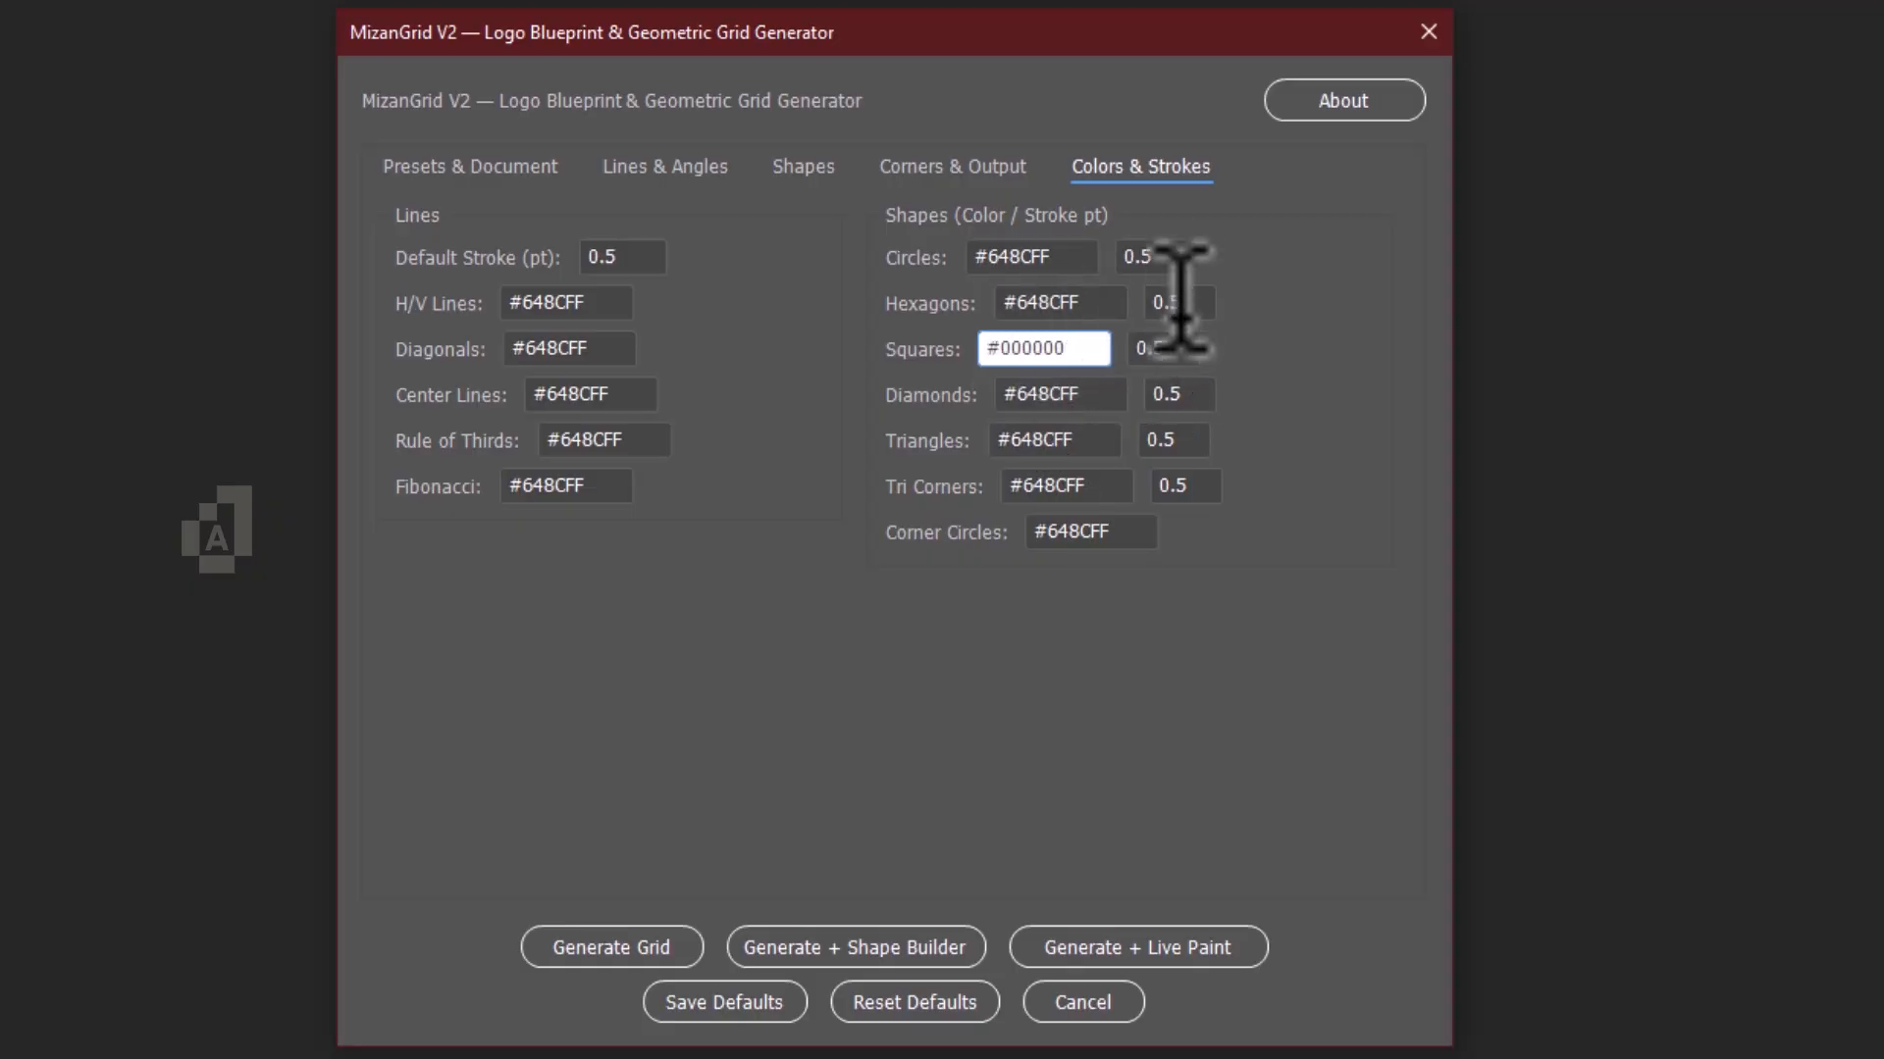
key(Tab)
text(1)
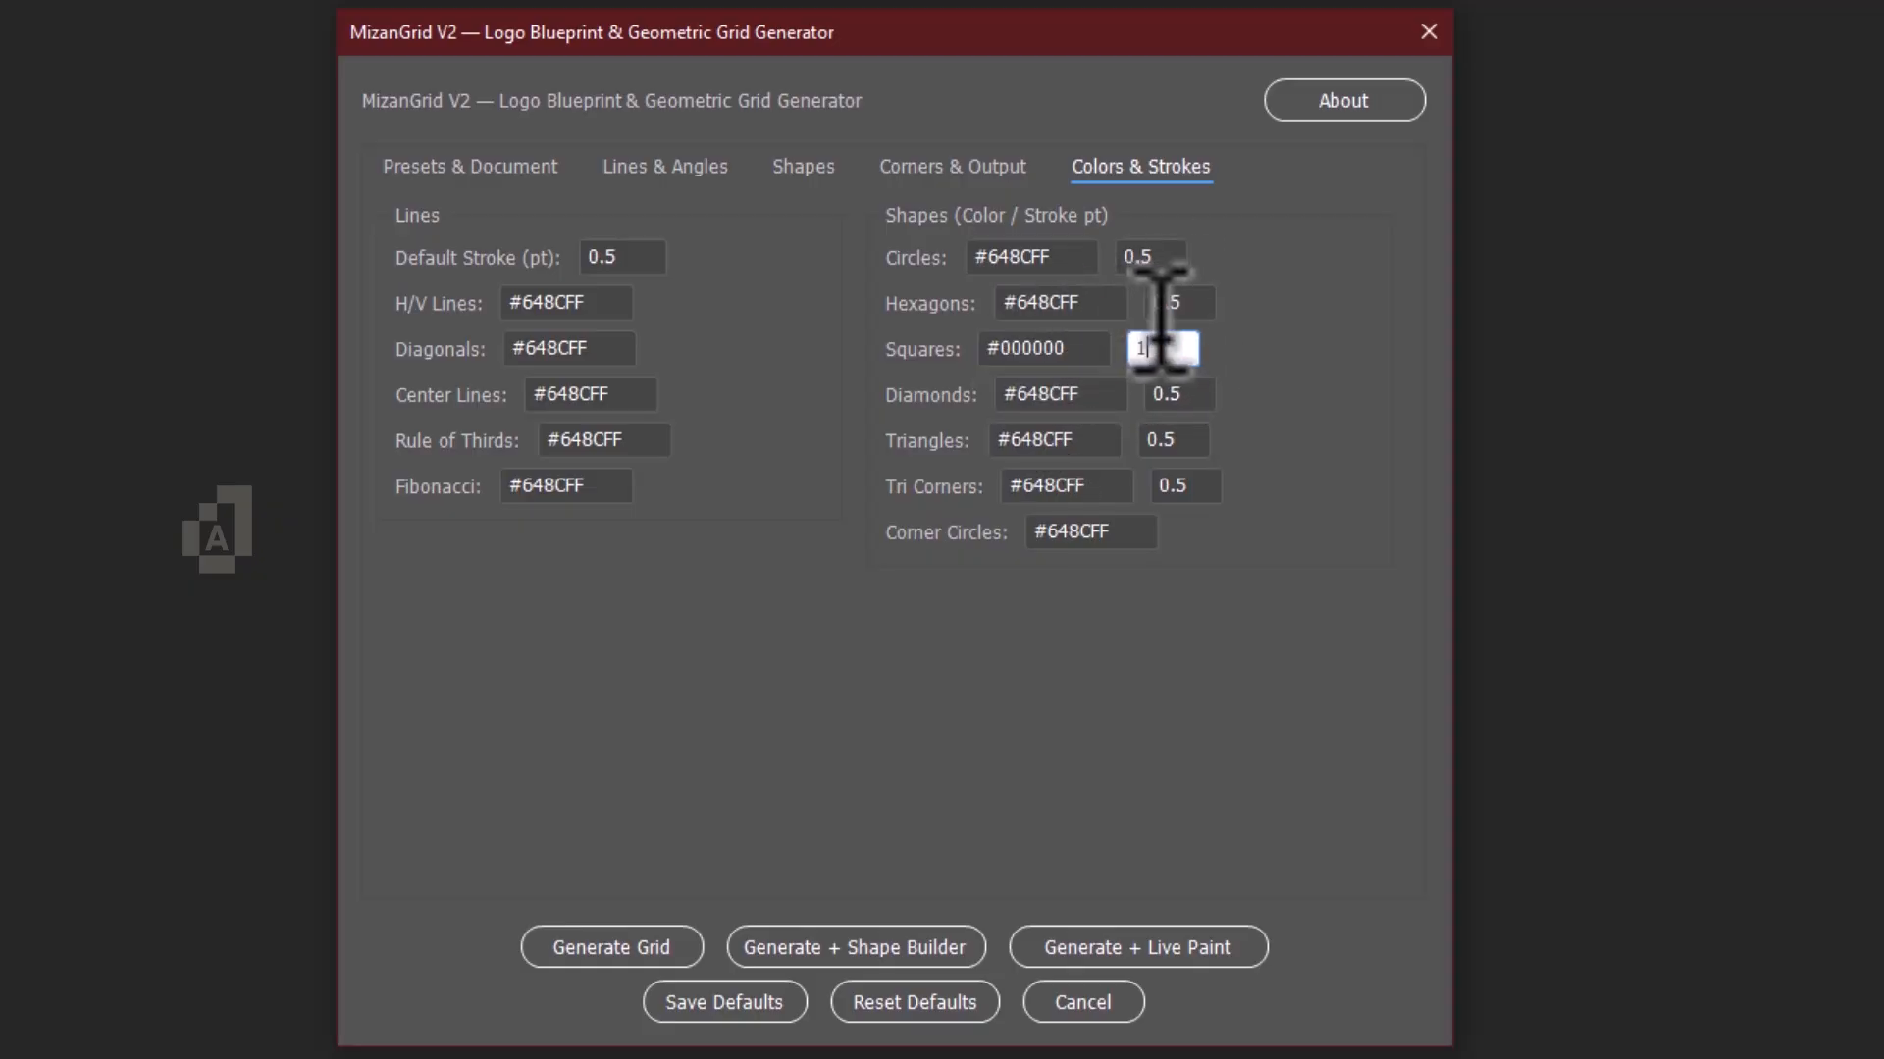
Set the circles' stroke to 1 pt and their color to #000000.
double_click(1138, 257)
text(1)
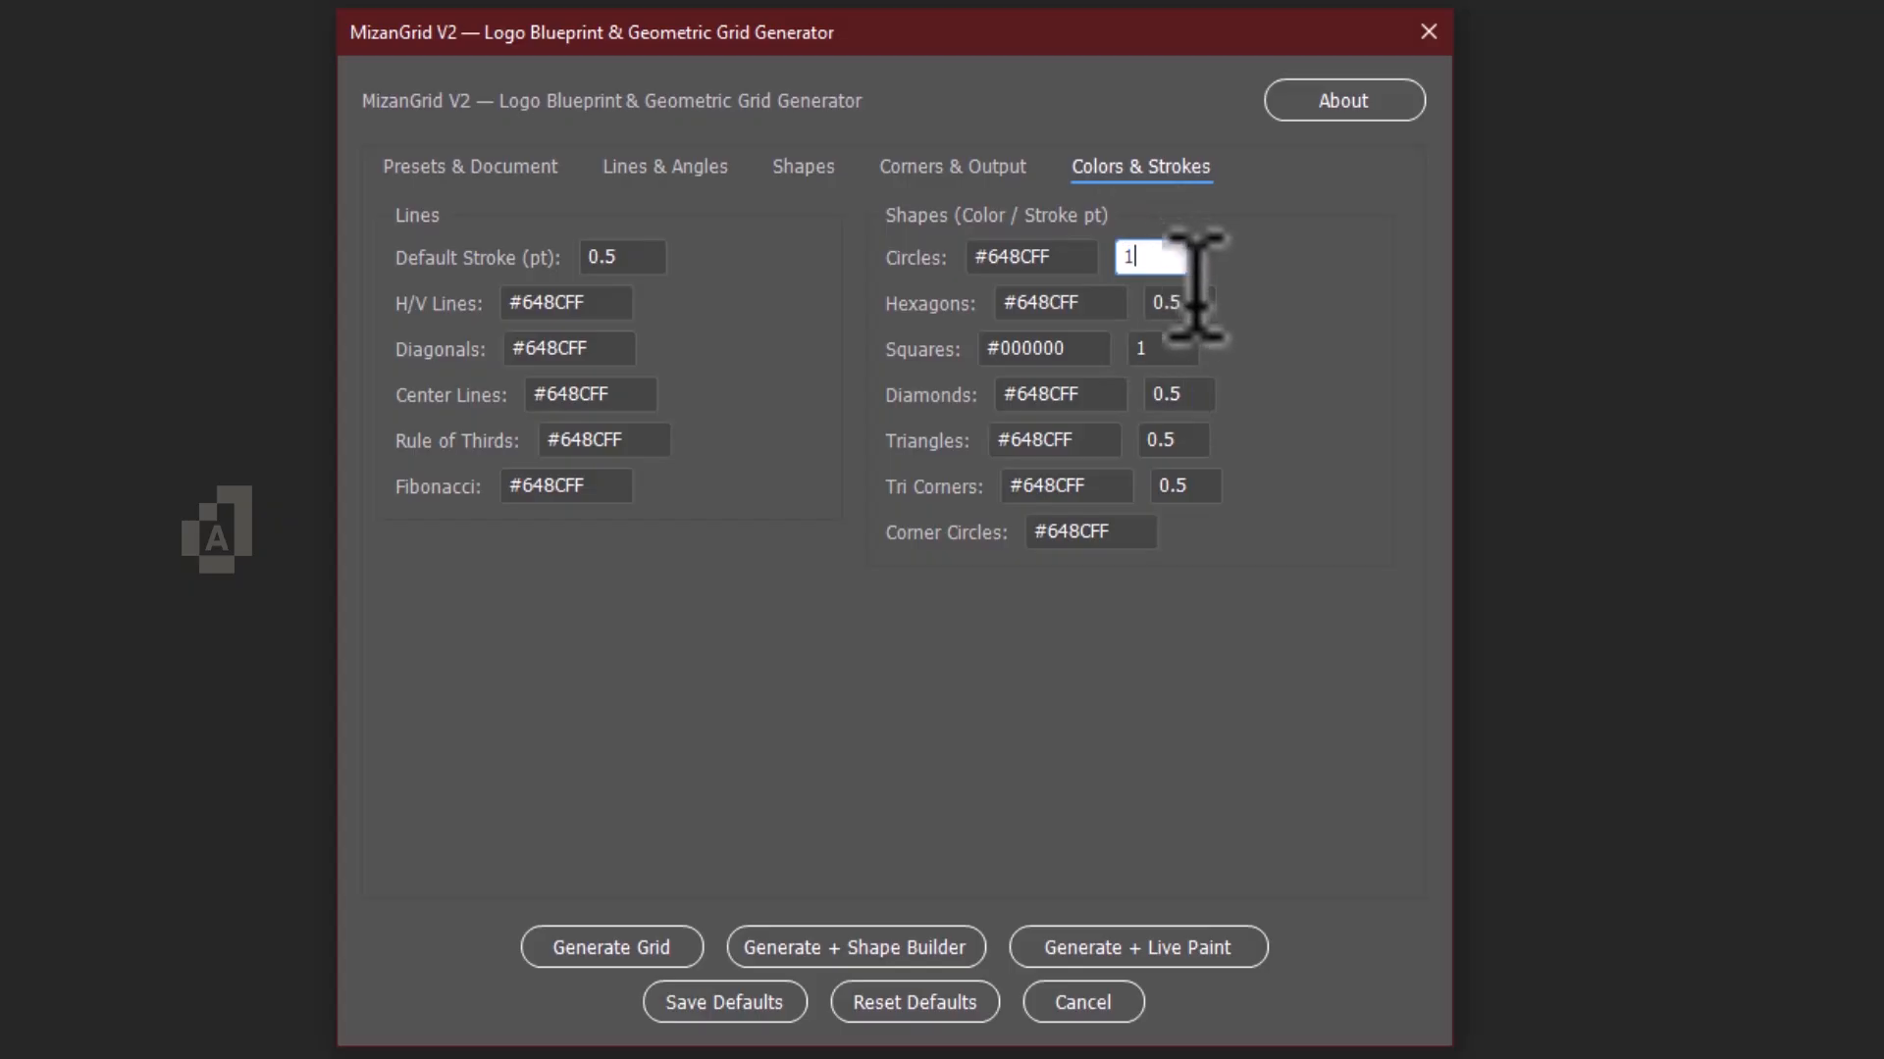
drag(1073, 255, 1001, 254)
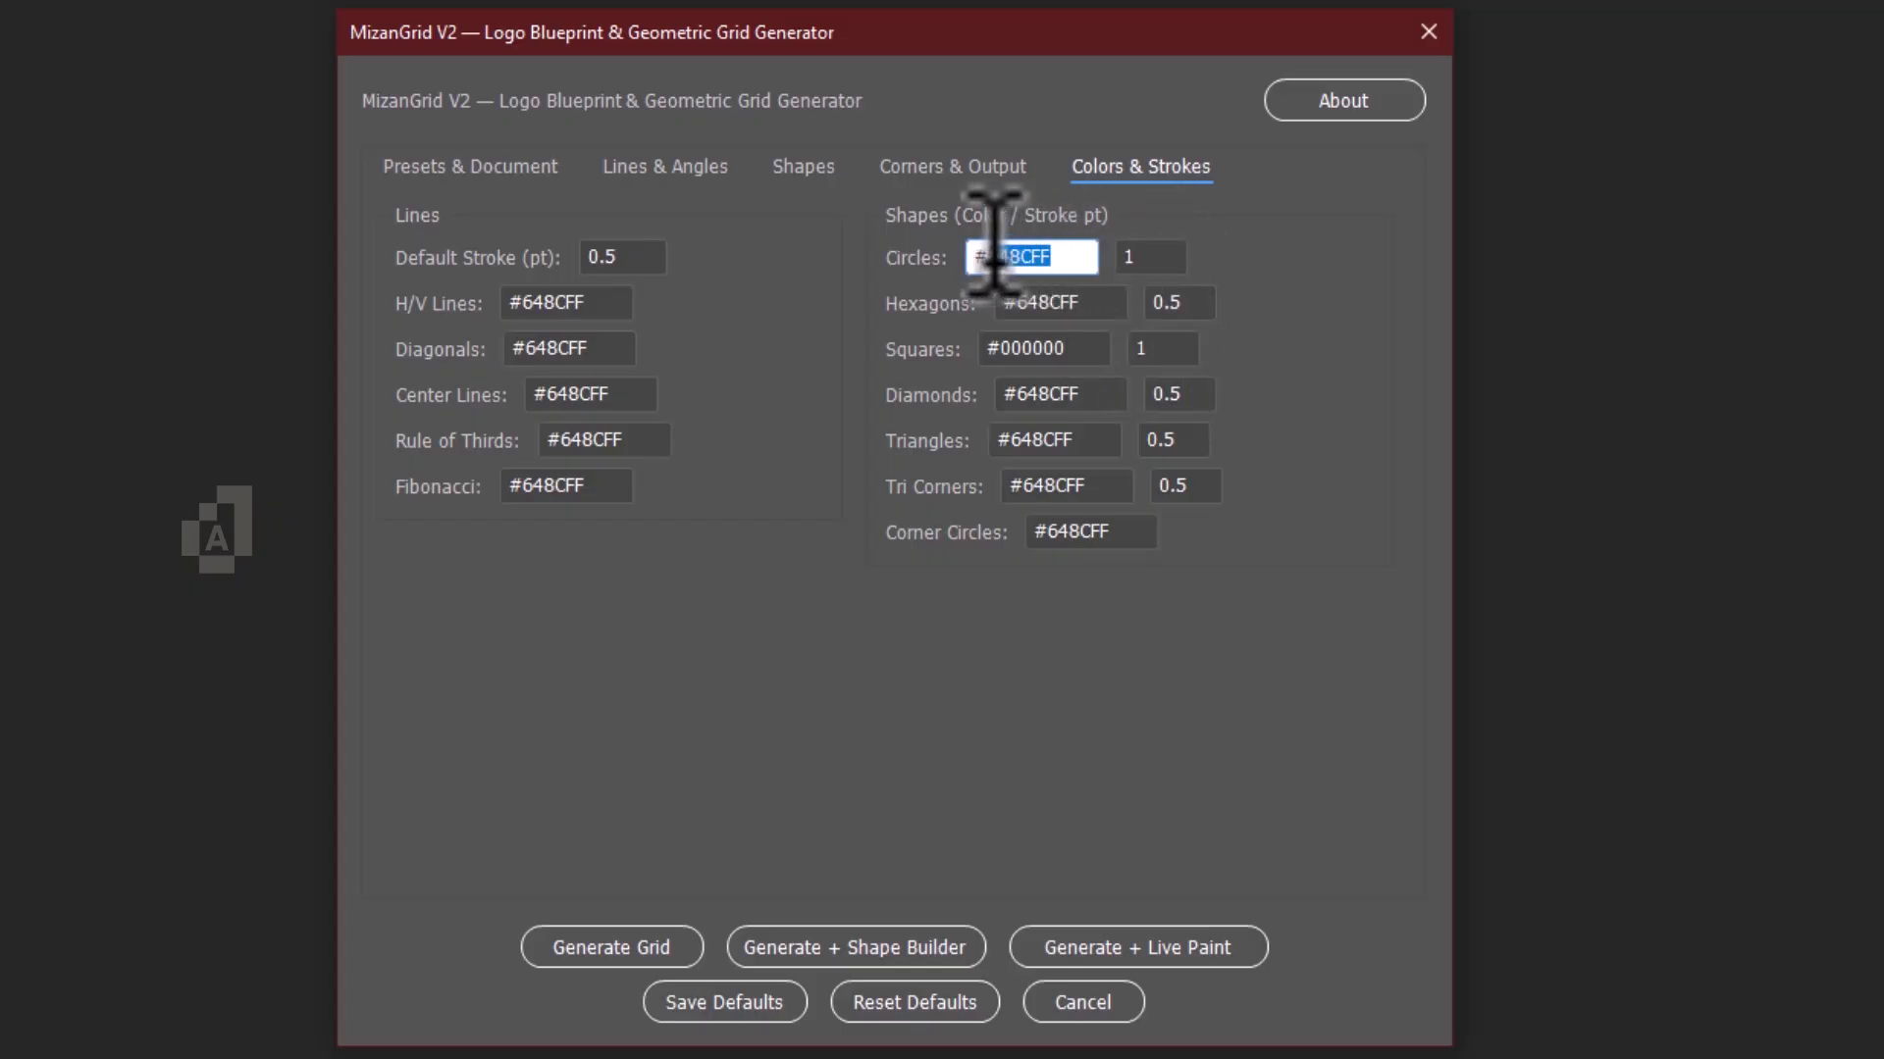
text(000)
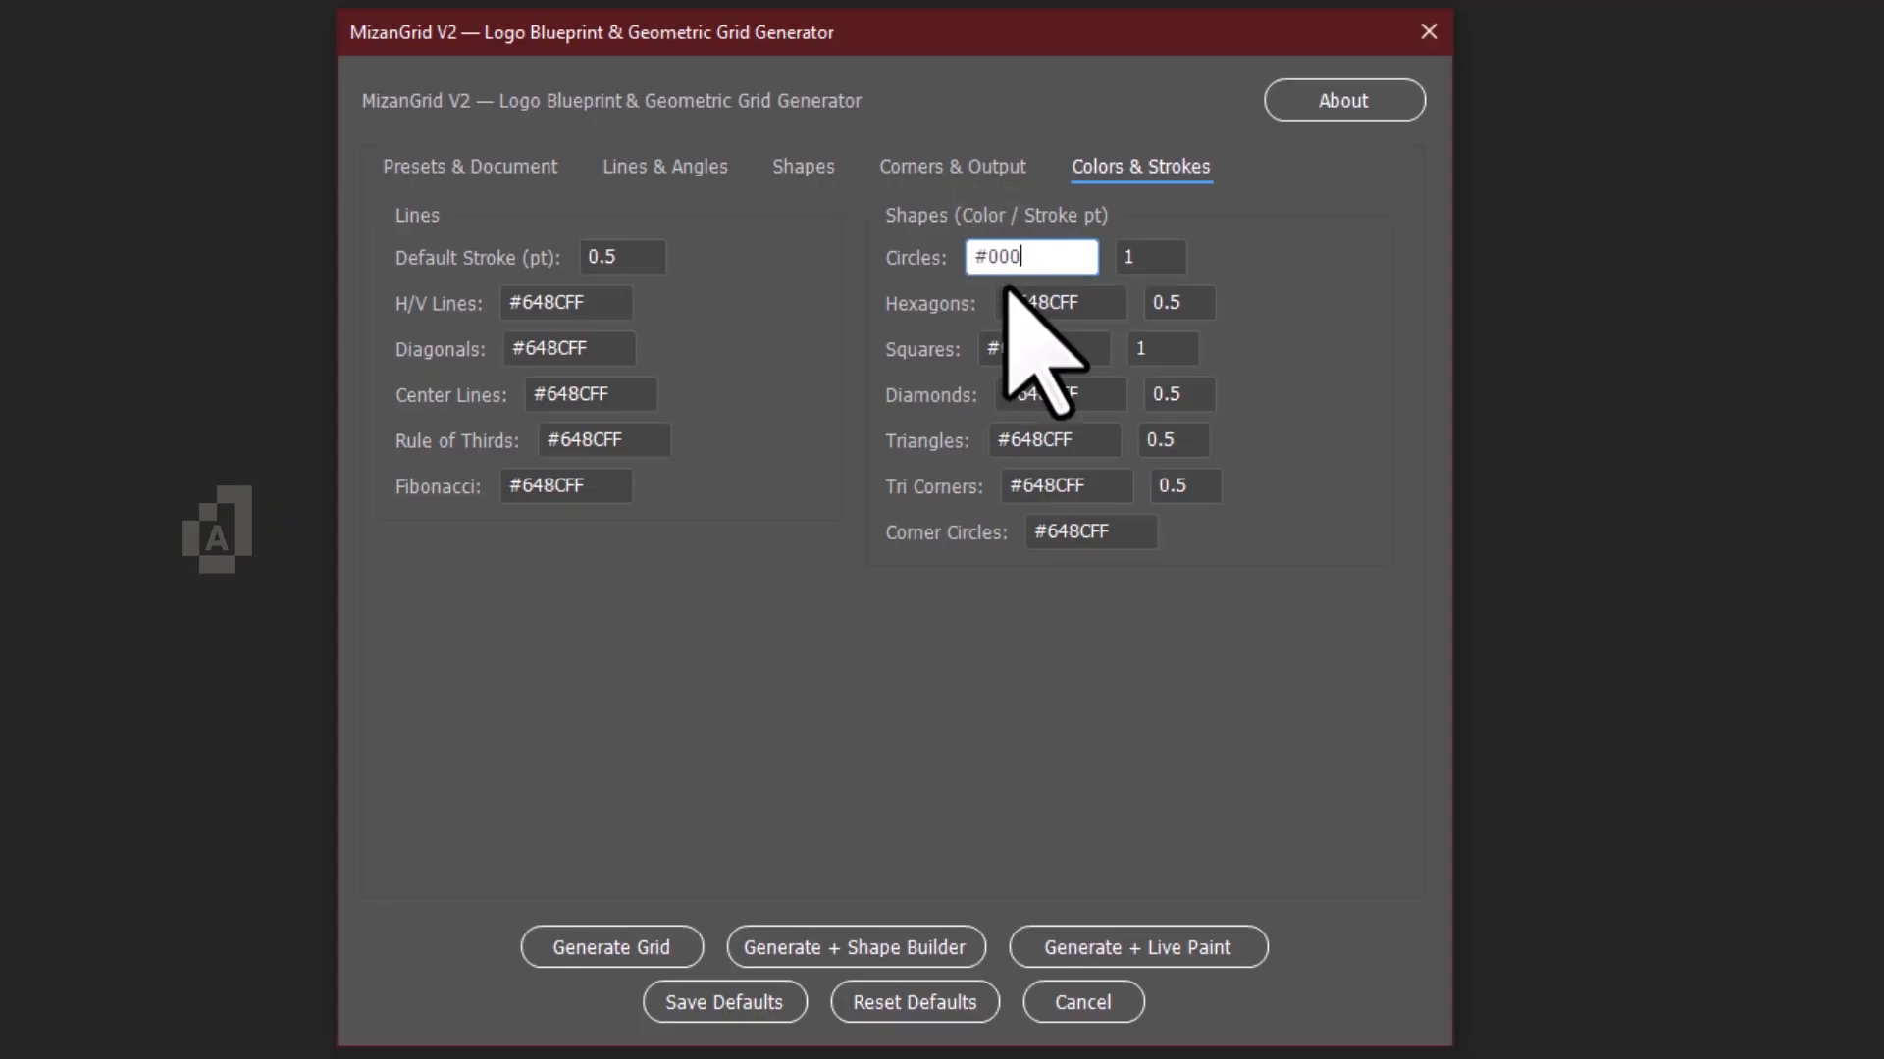
text(000)
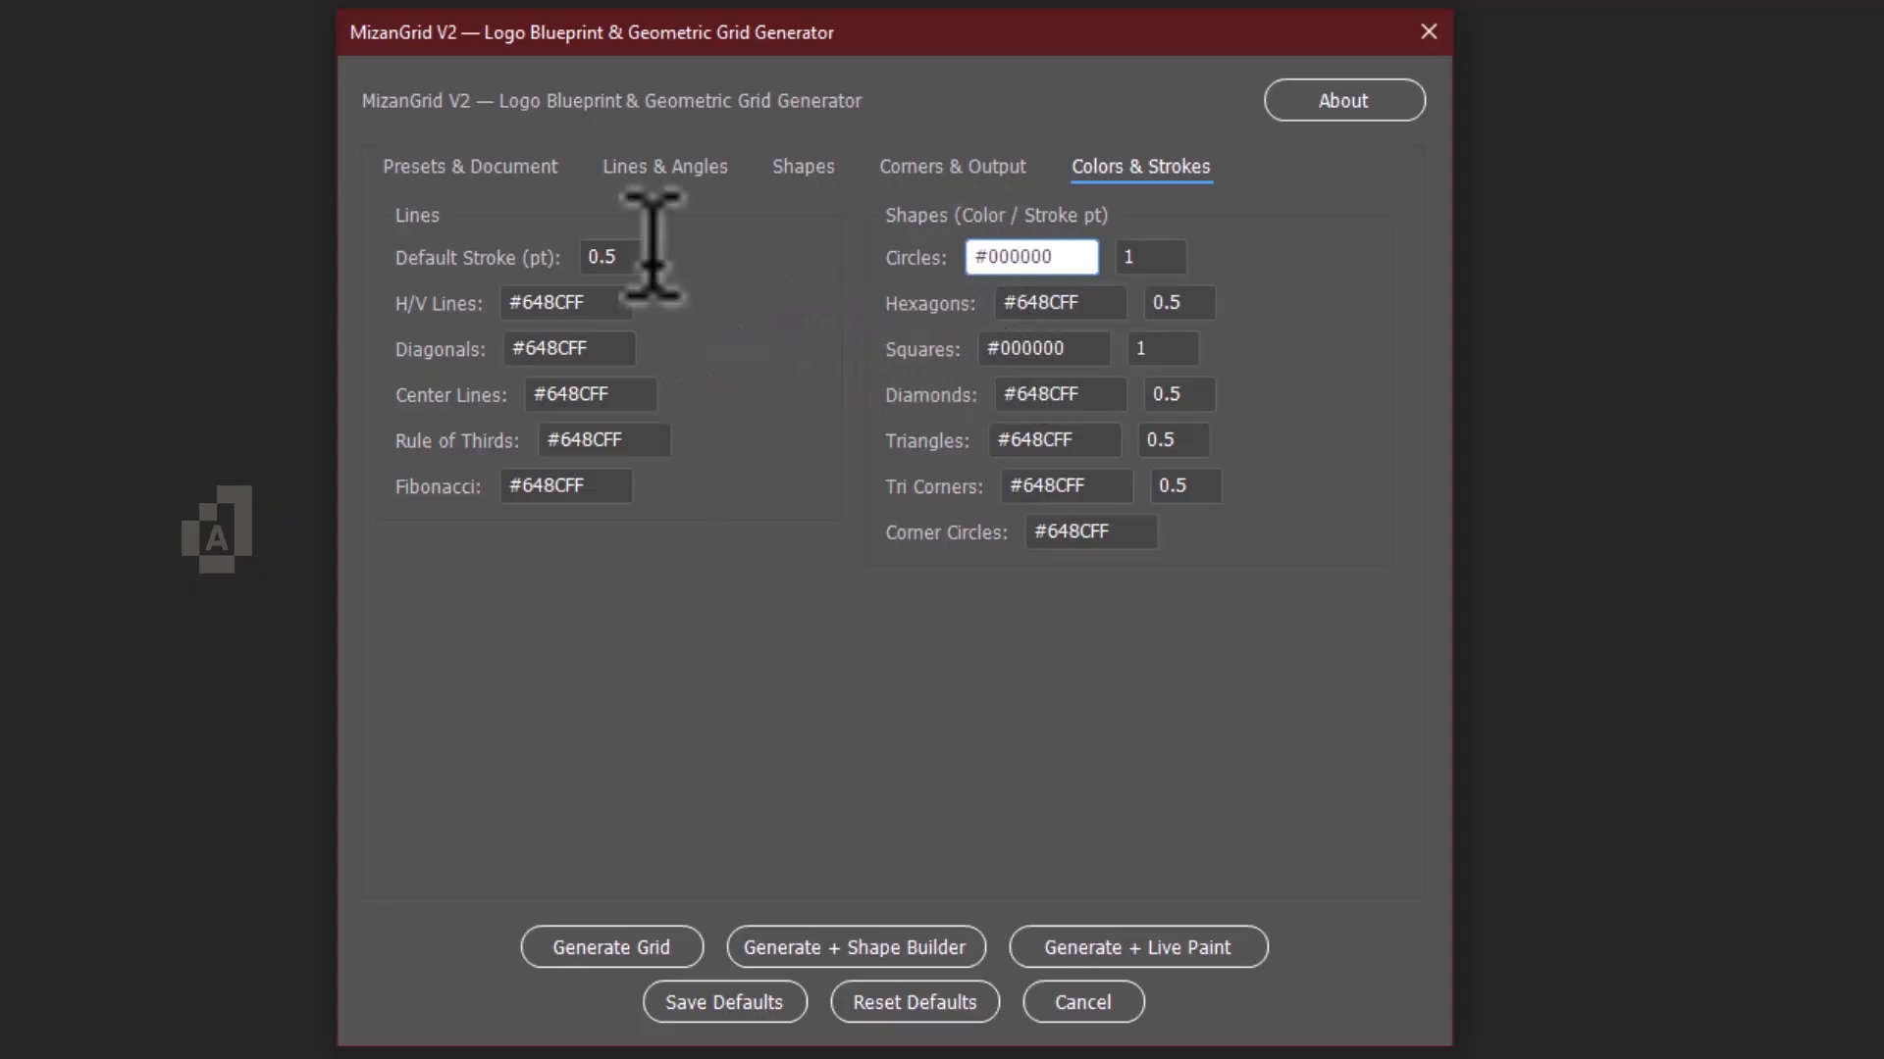
Set the default line stroke to 1 pt and color both the H/V lines and the diagonals #000000.
double_click(620, 255)
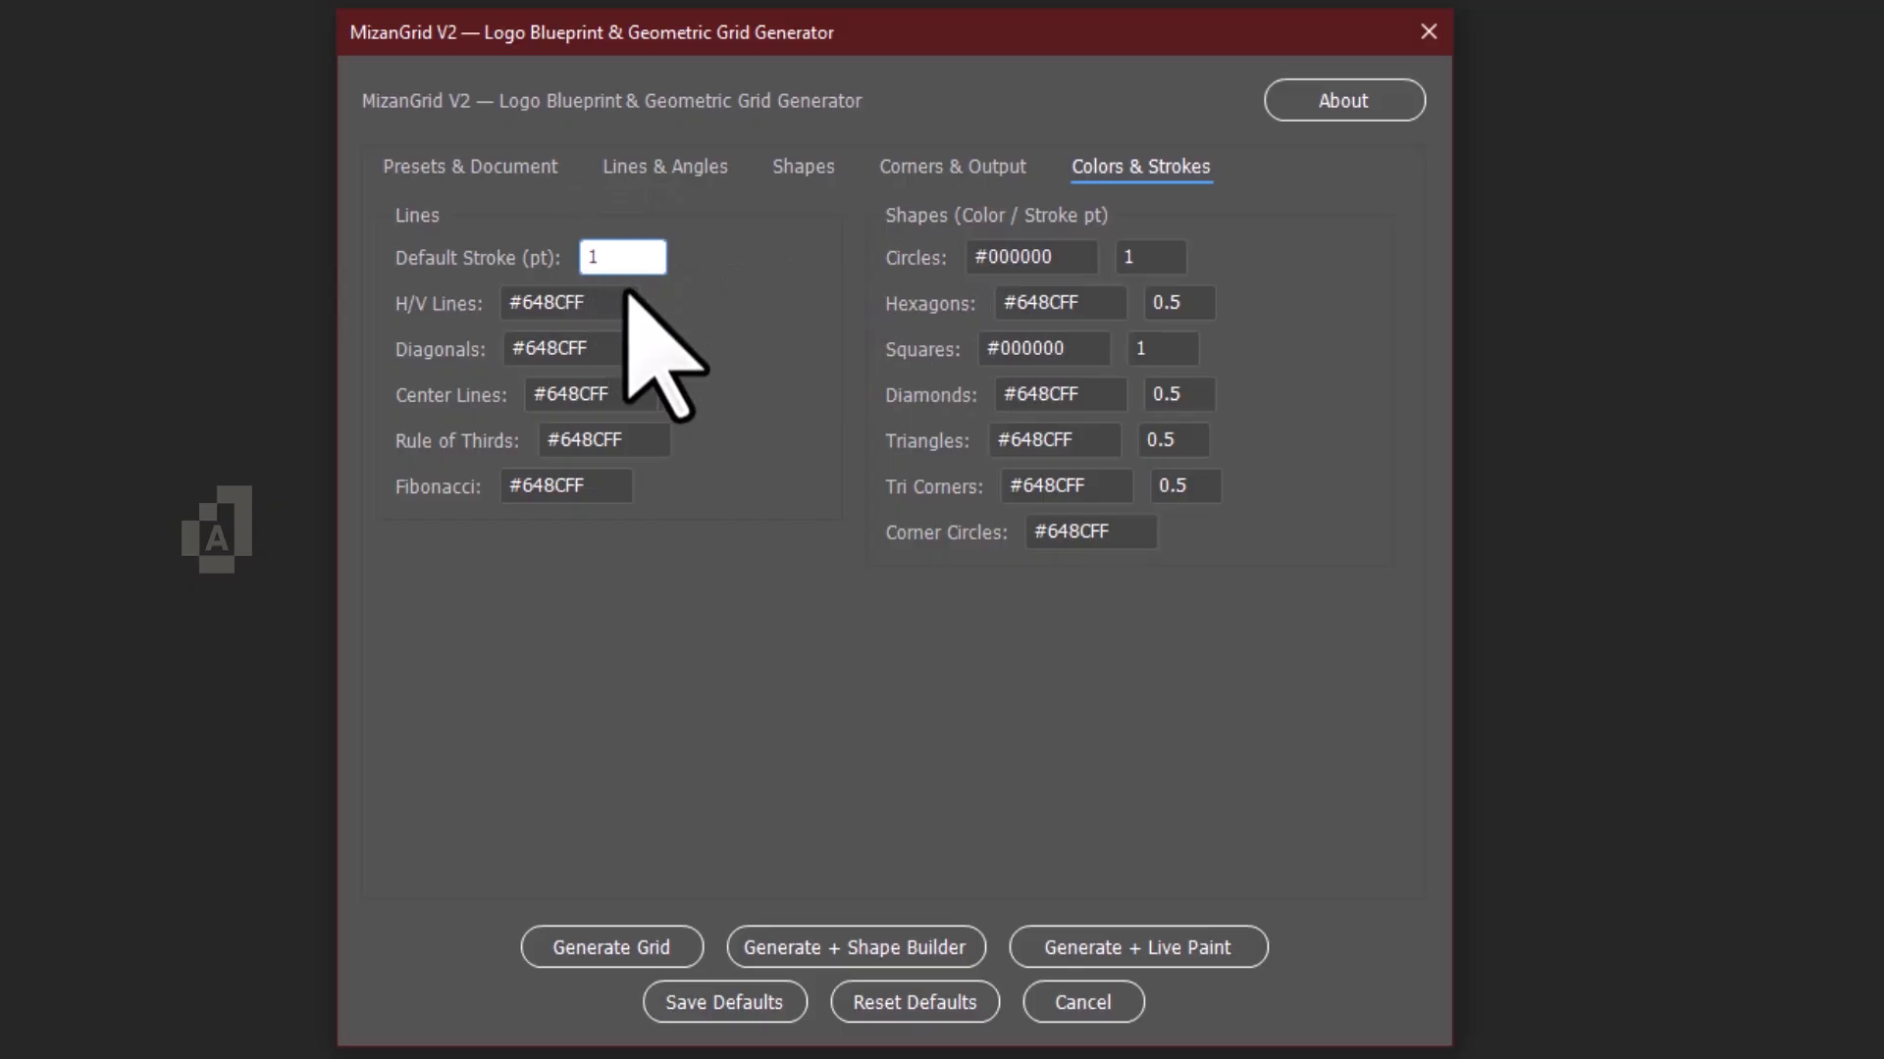
text(1)
drag(624, 296, 561, 294)
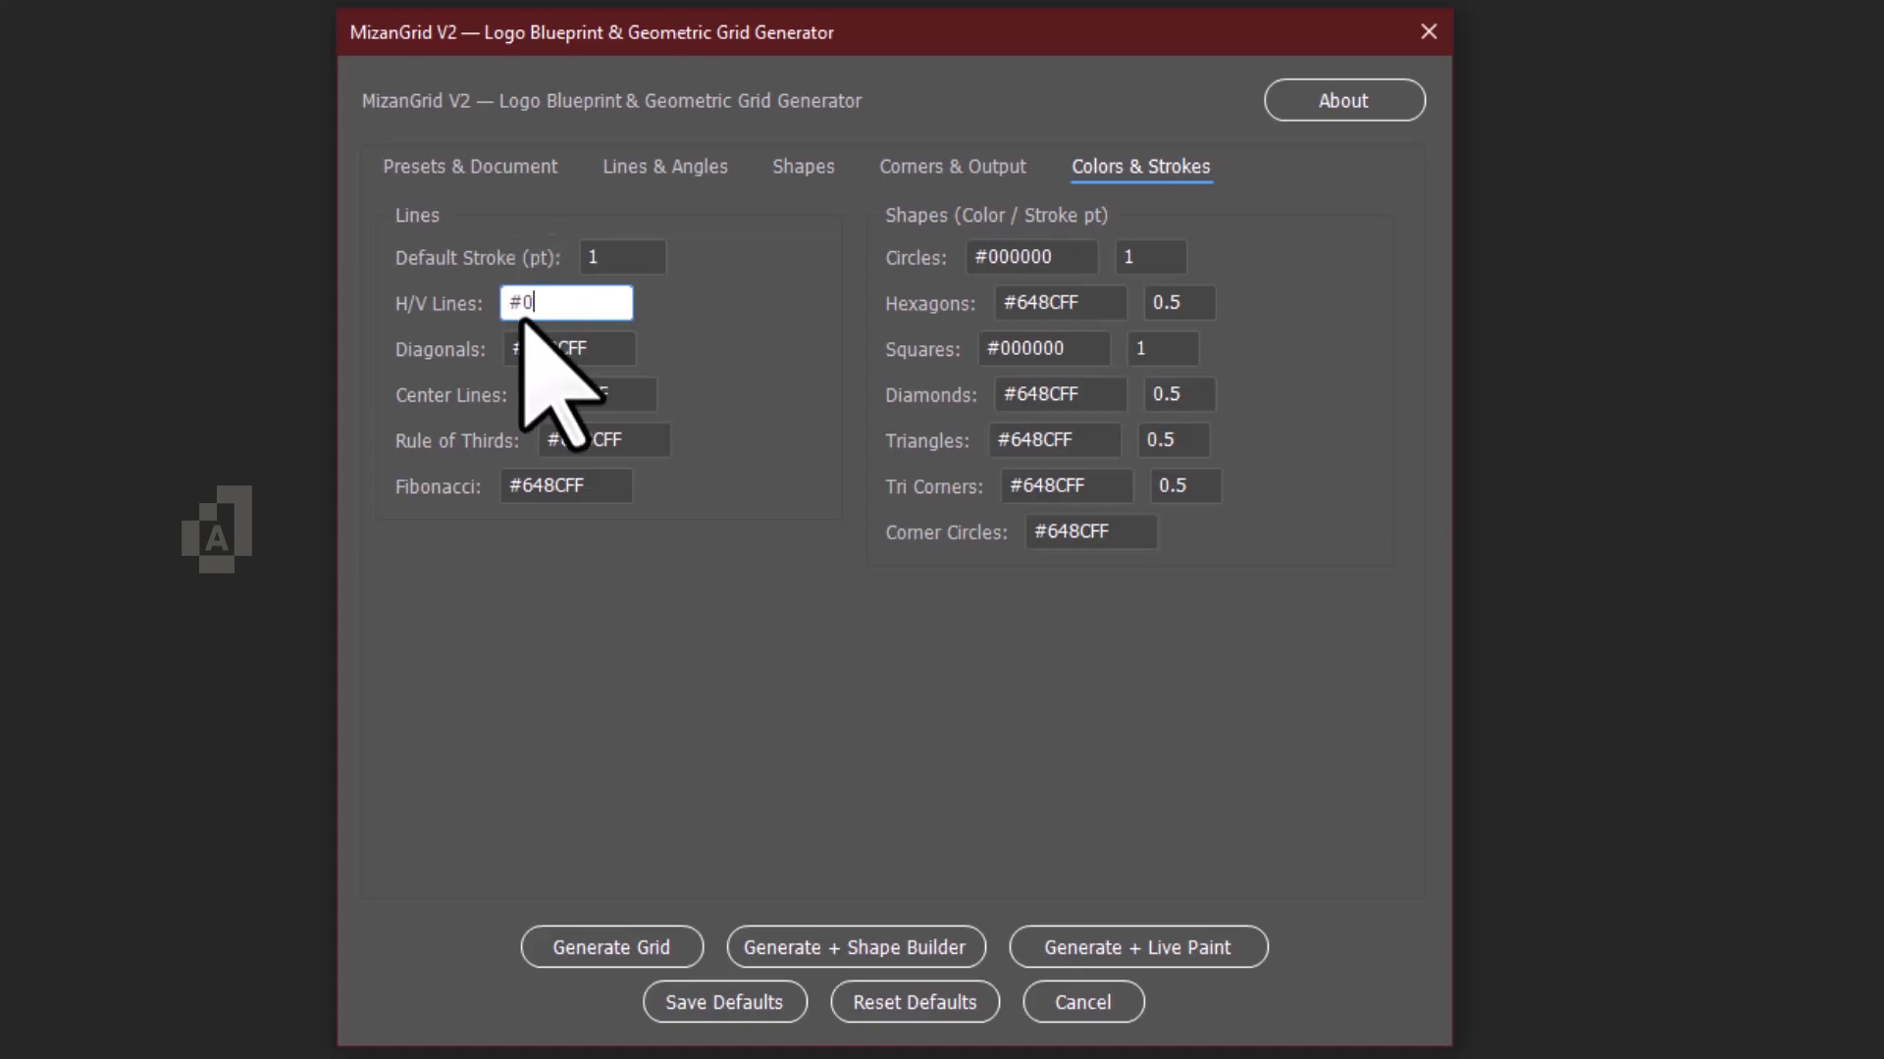
text(000000)
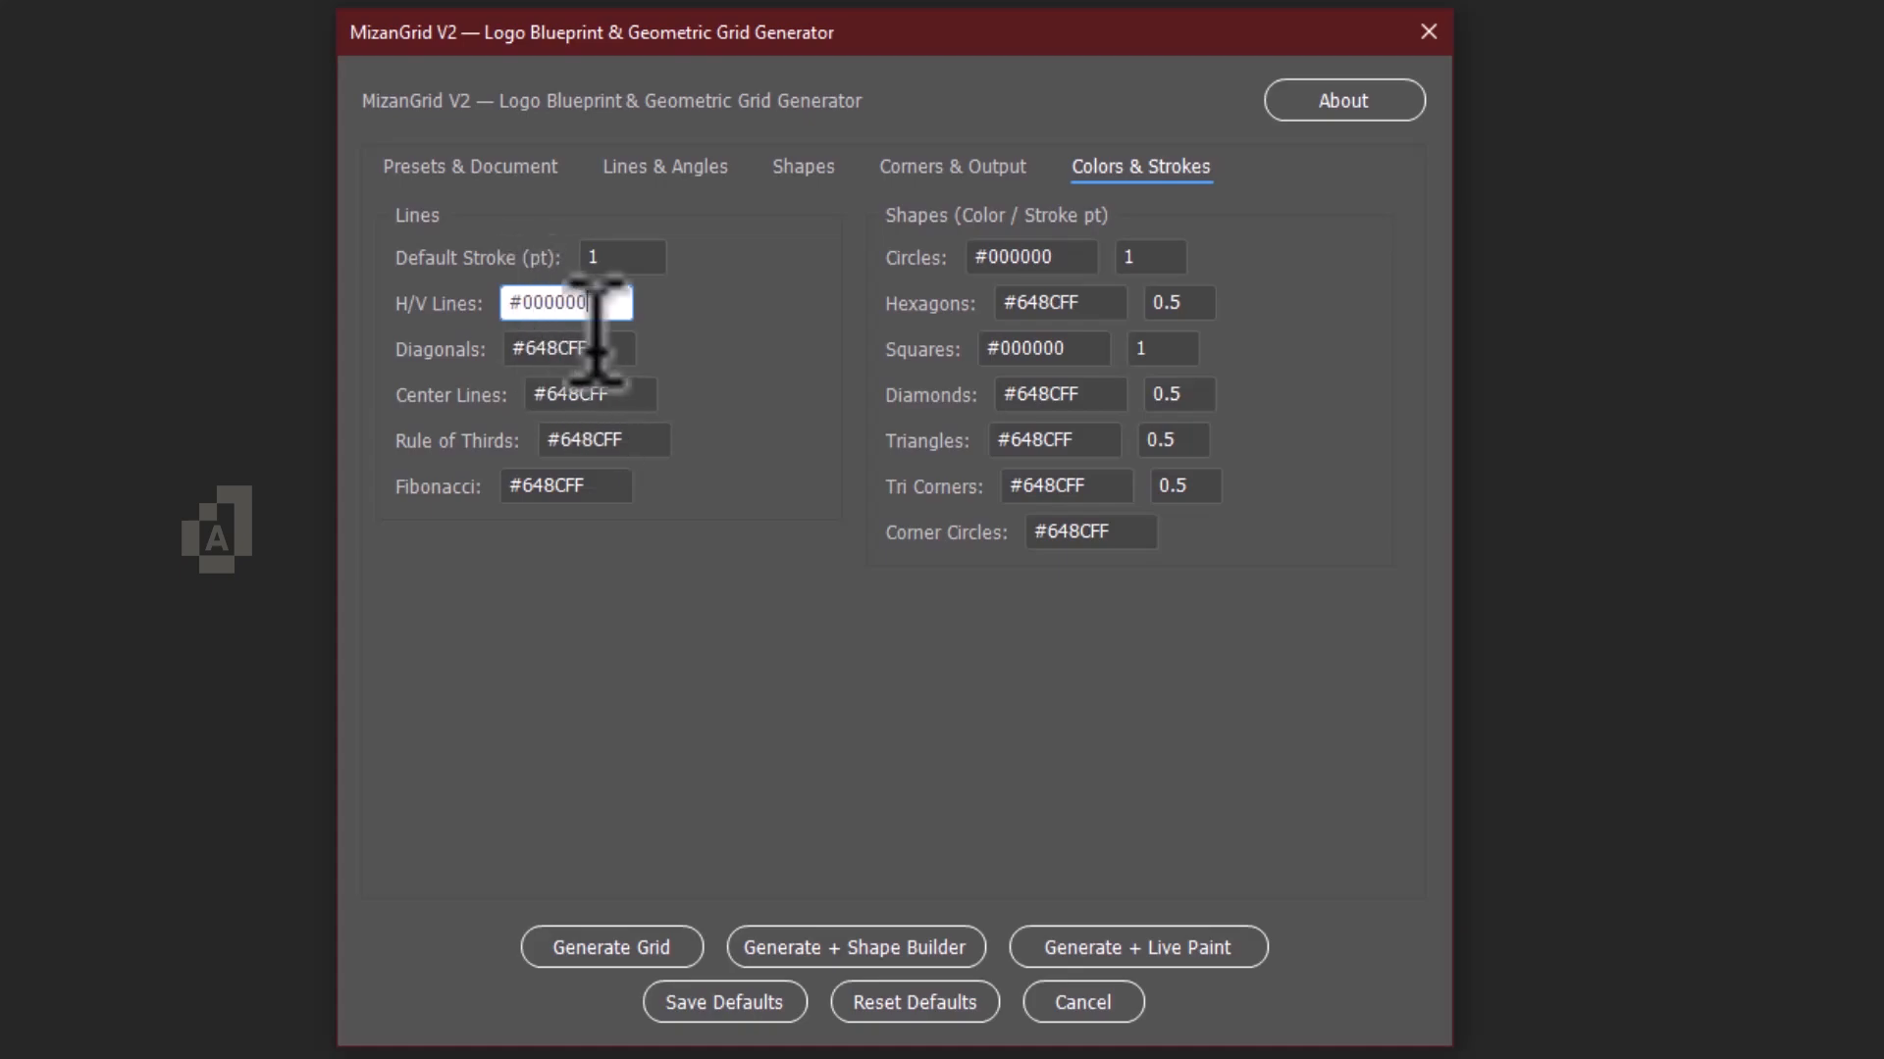
drag(597, 339, 541, 338)
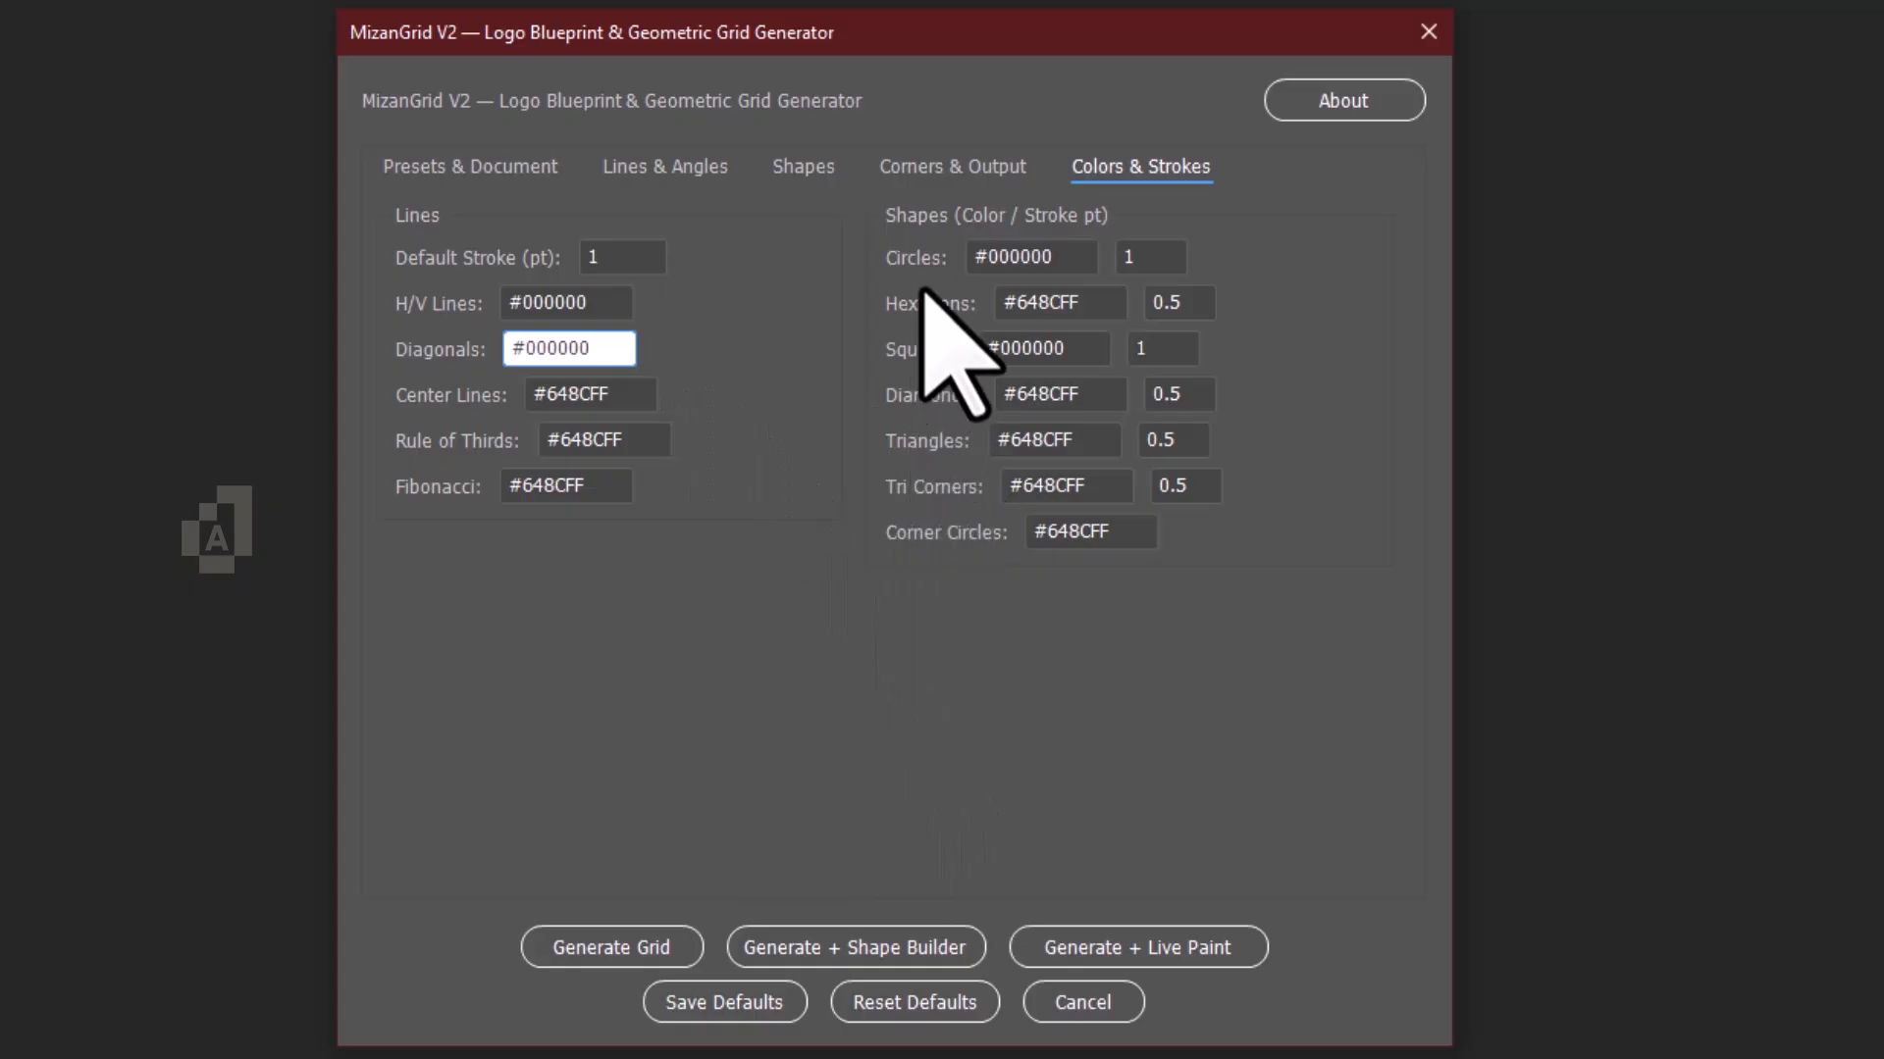
Review the output, shape and line settings, and generate the grid with Shape Builder activated.
click(986, 173)
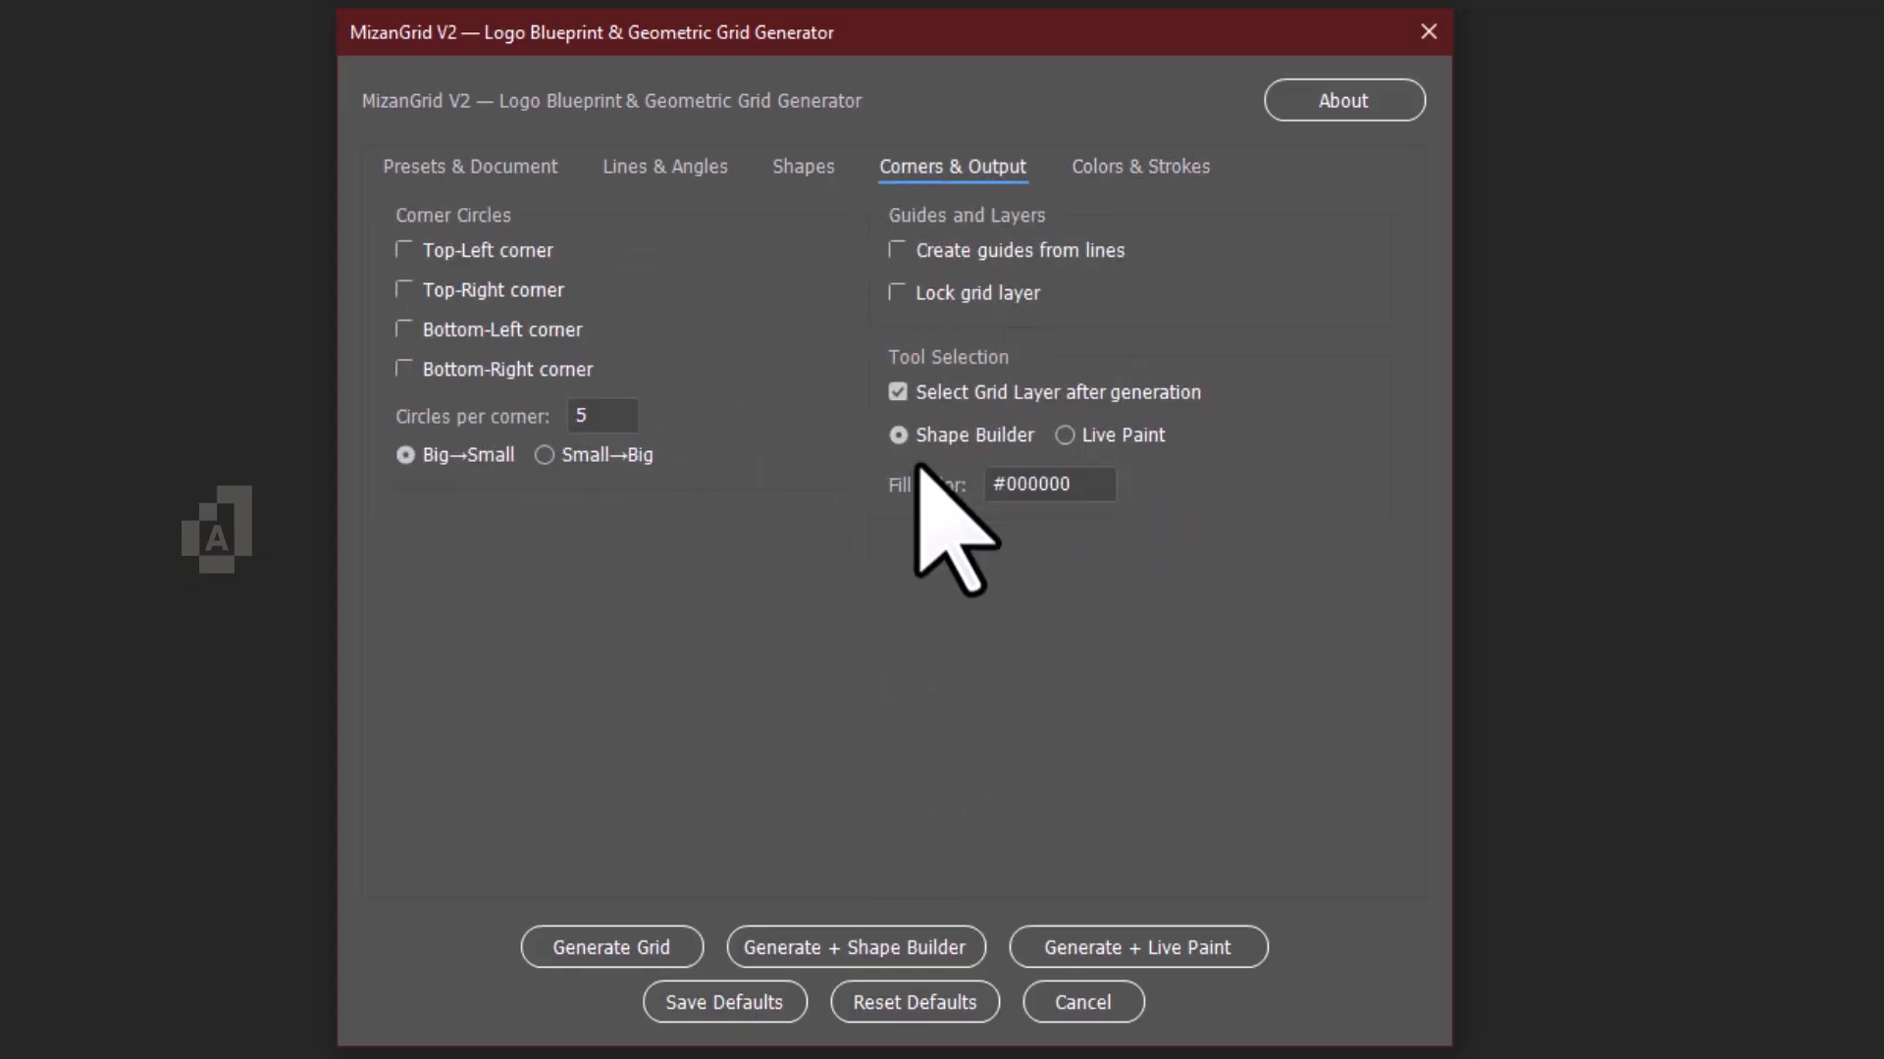
click(805, 170)
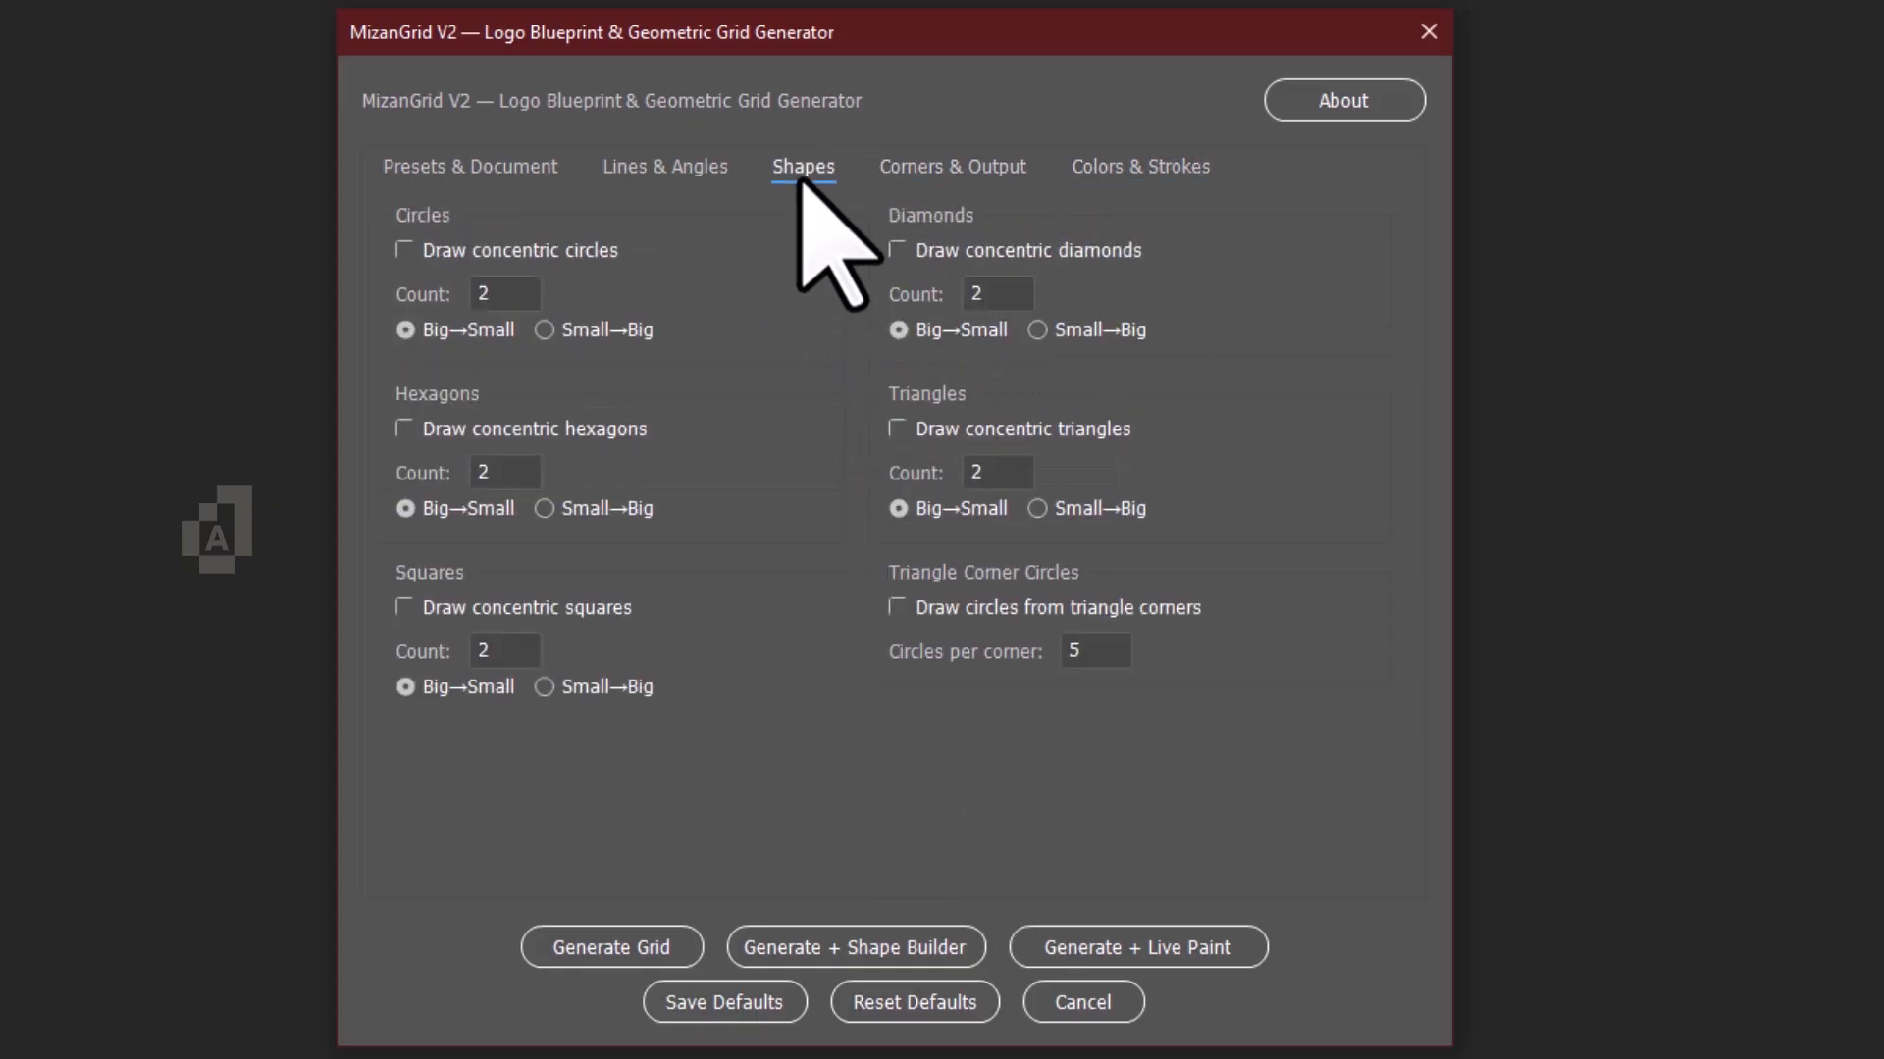
click(689, 175)
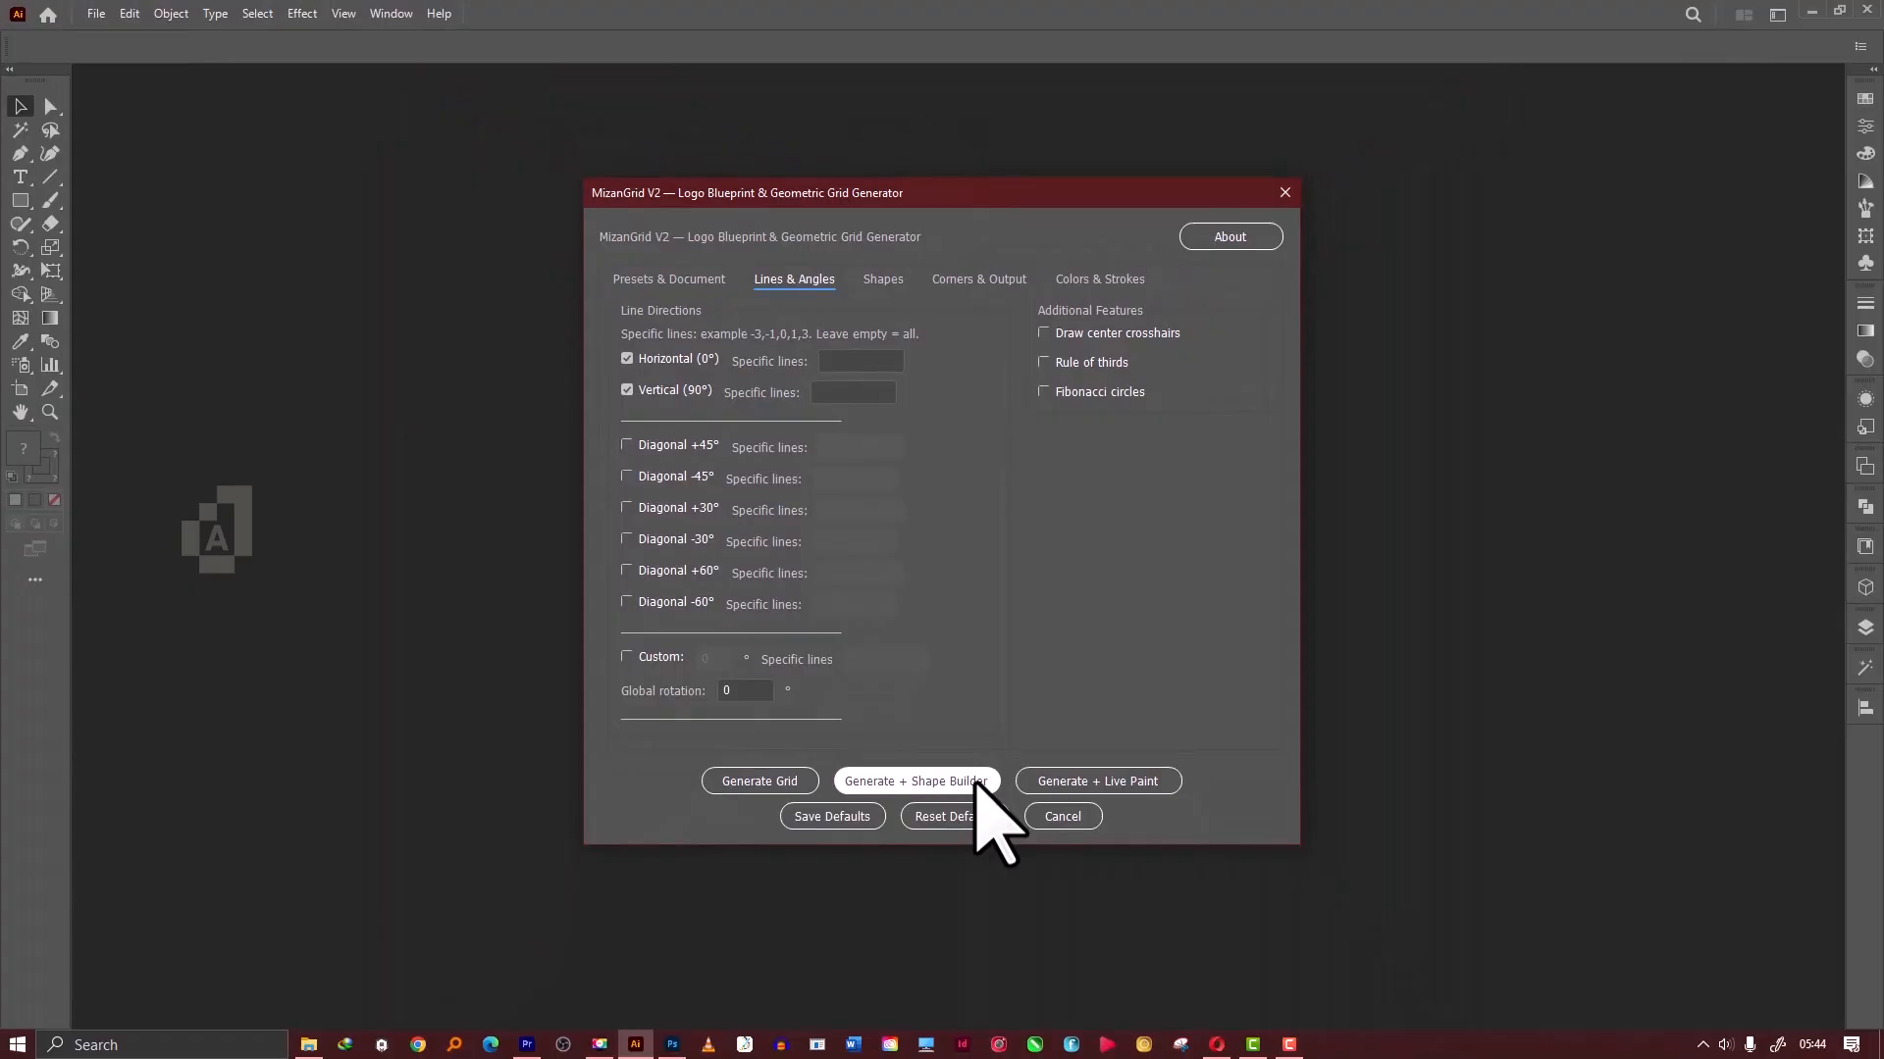
click(976, 782)
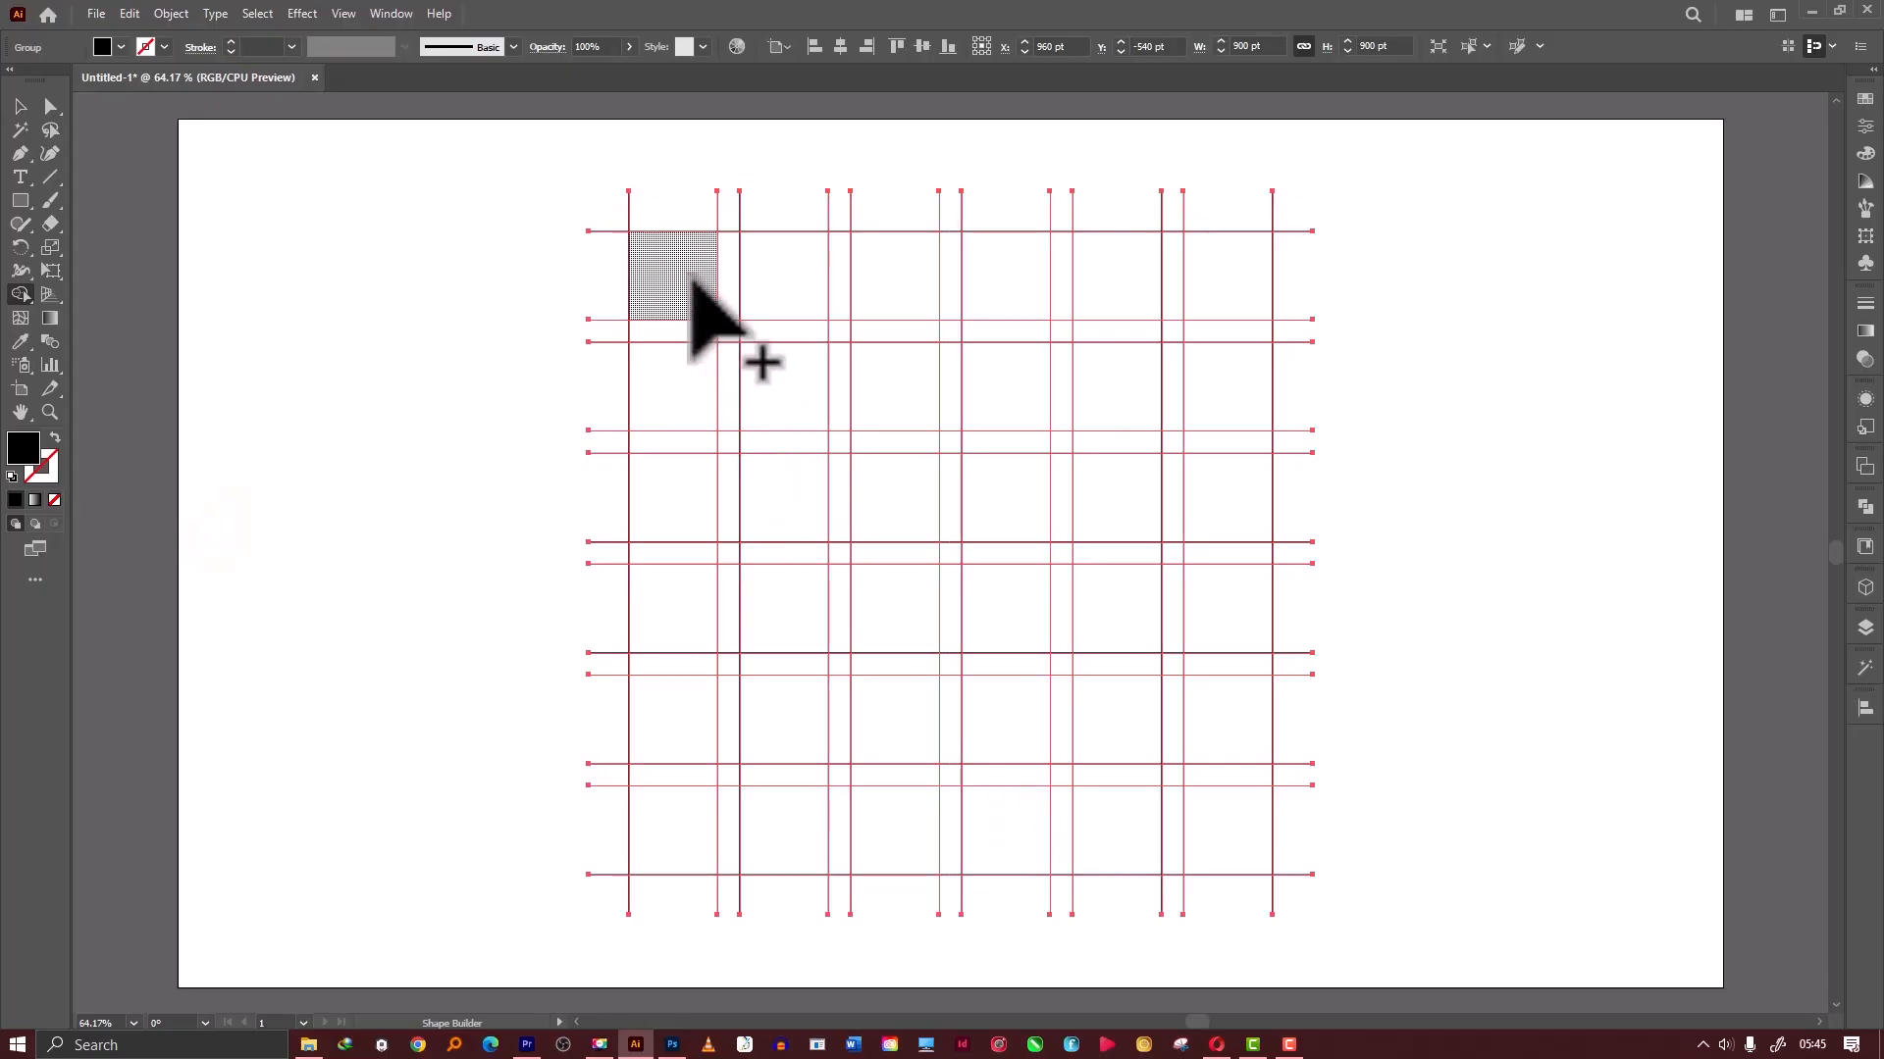
Merge grid cells with Shape Builder into a black P in the upper-left quadrant and a black A in the upper-right quadrant.
mouse_move(693, 283)
mouse_down()
mouse_move(680, 461)
mouse_move(732, 285)
mouse_move(853, 294)
mouse_move(878, 324)
mouse_move(889, 497)
mouse_move(812, 462)
mouse_move(792, 410)
mouse_up()
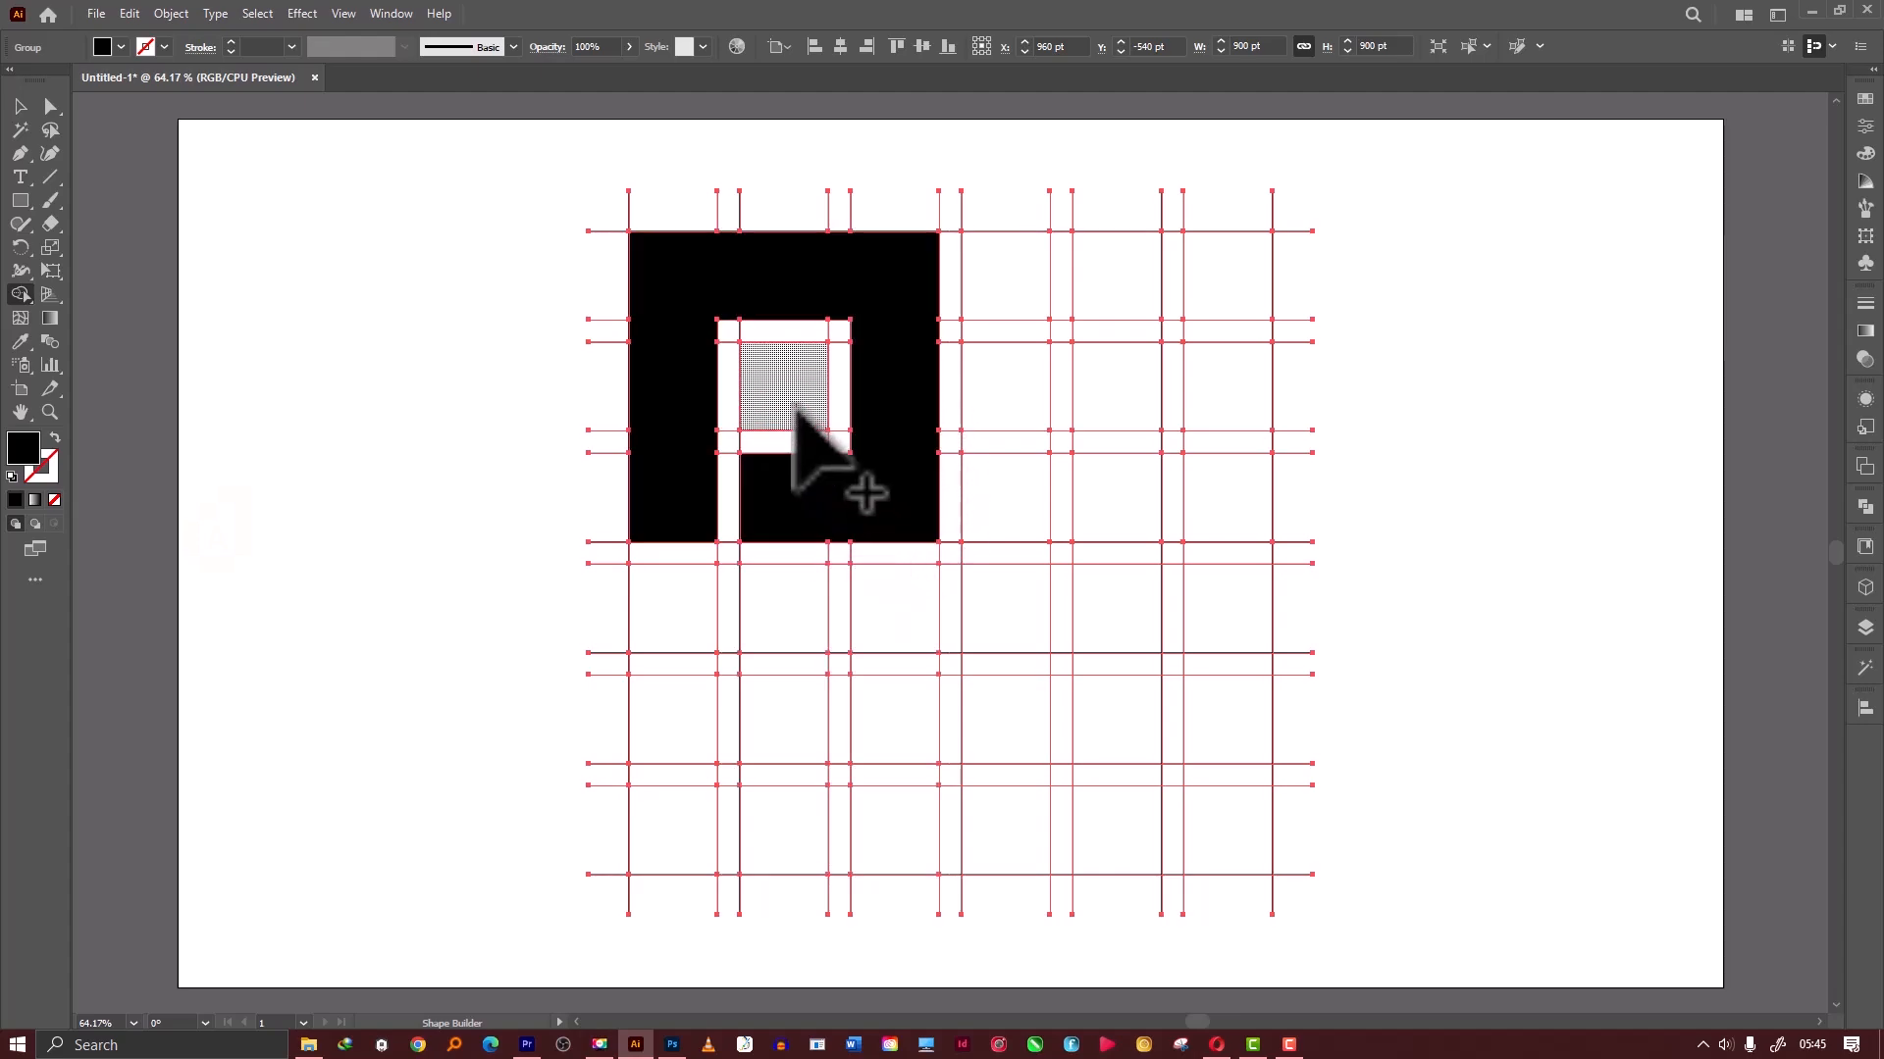
click(795, 412)
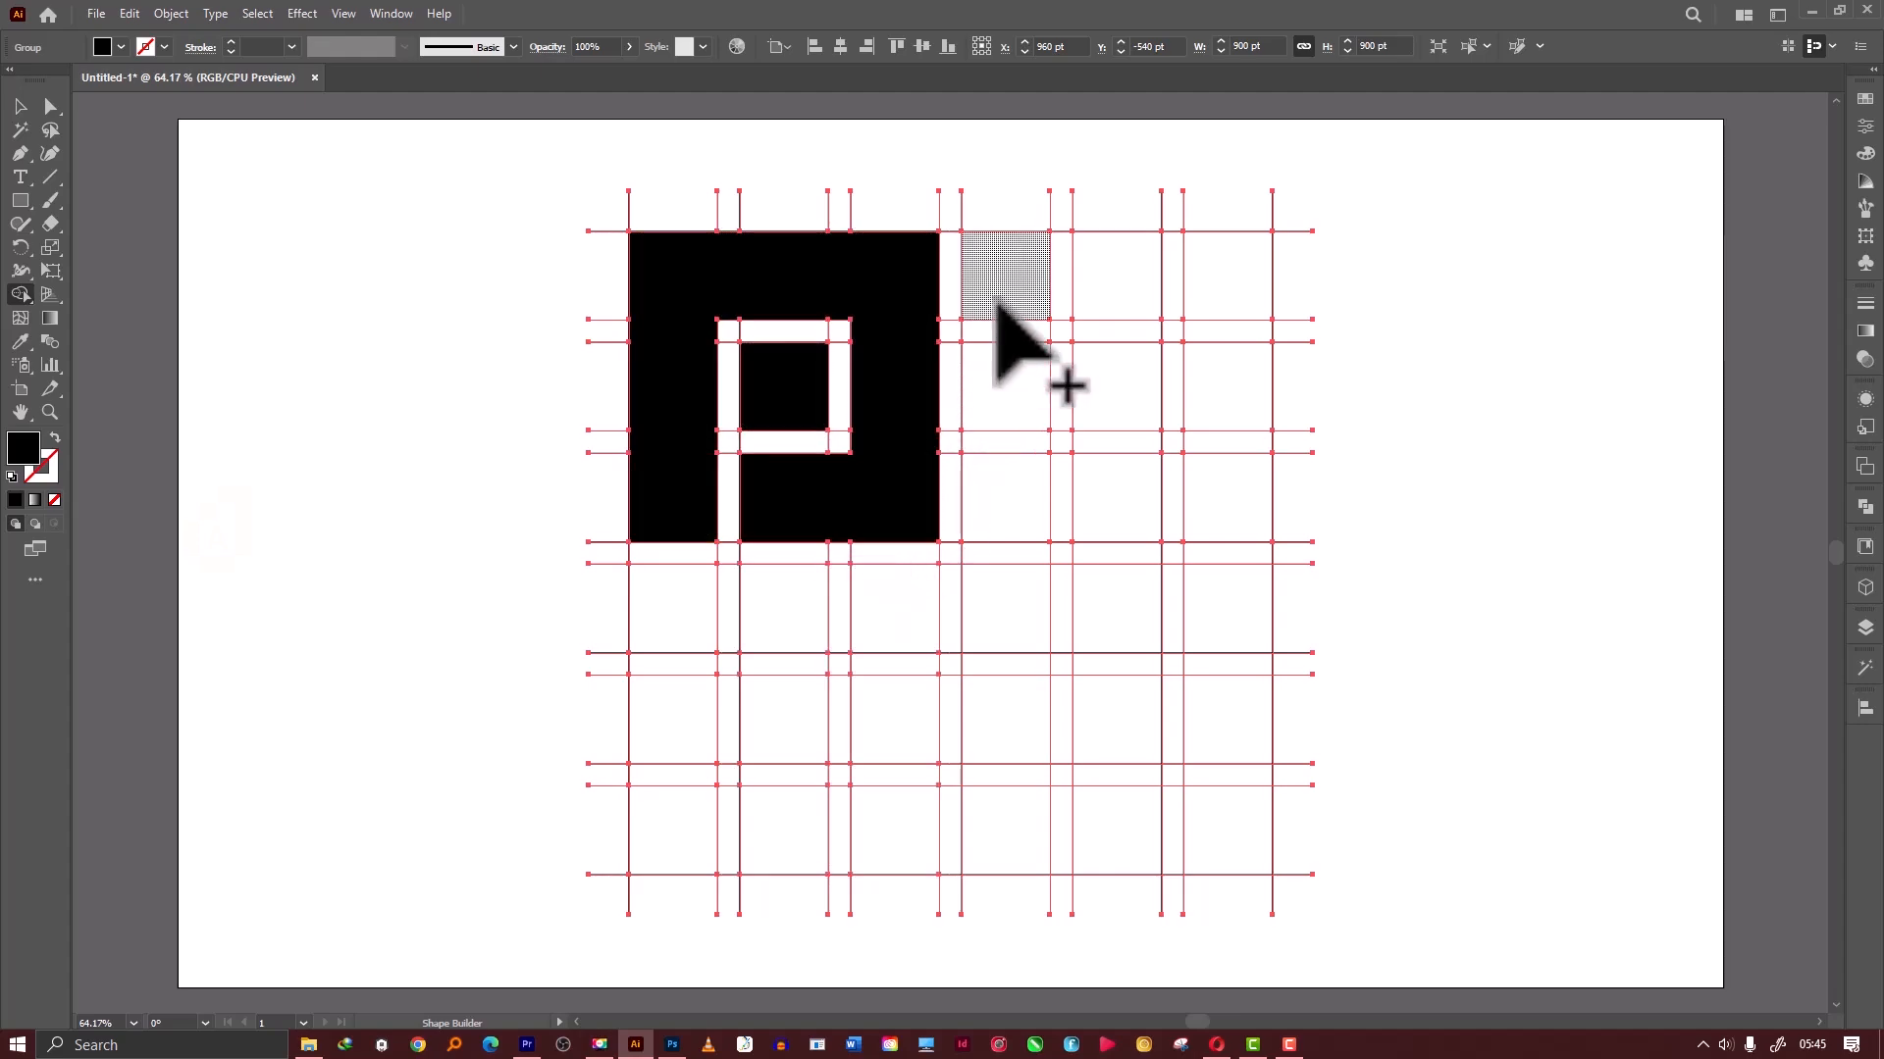
mouse_move(996, 302)
mouse_down()
mouse_move(1009, 421)
mouse_move(1024, 402)
mouse_up()
mouse_move(1025, 299)
mouse_down()
mouse_move(1200, 309)
mouse_move(1222, 515)
mouse_up()
click(1125, 412)
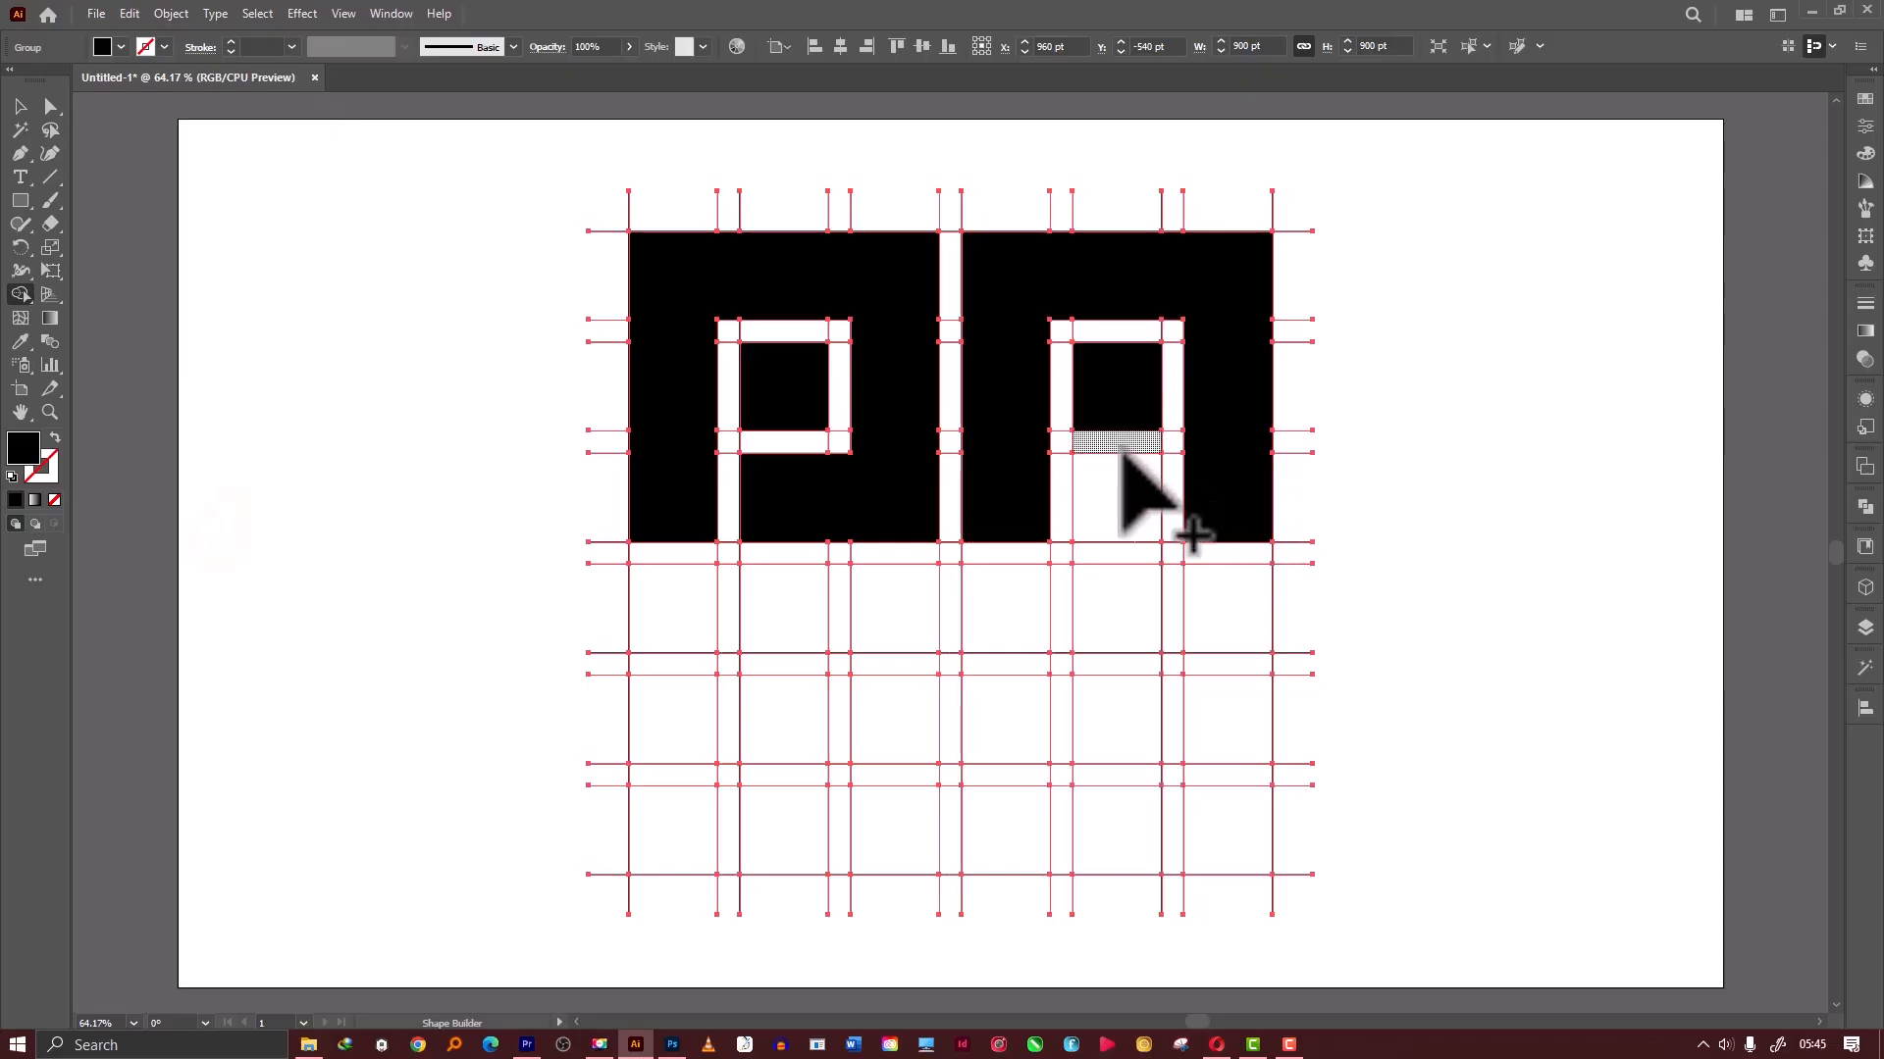
click(1129, 495)
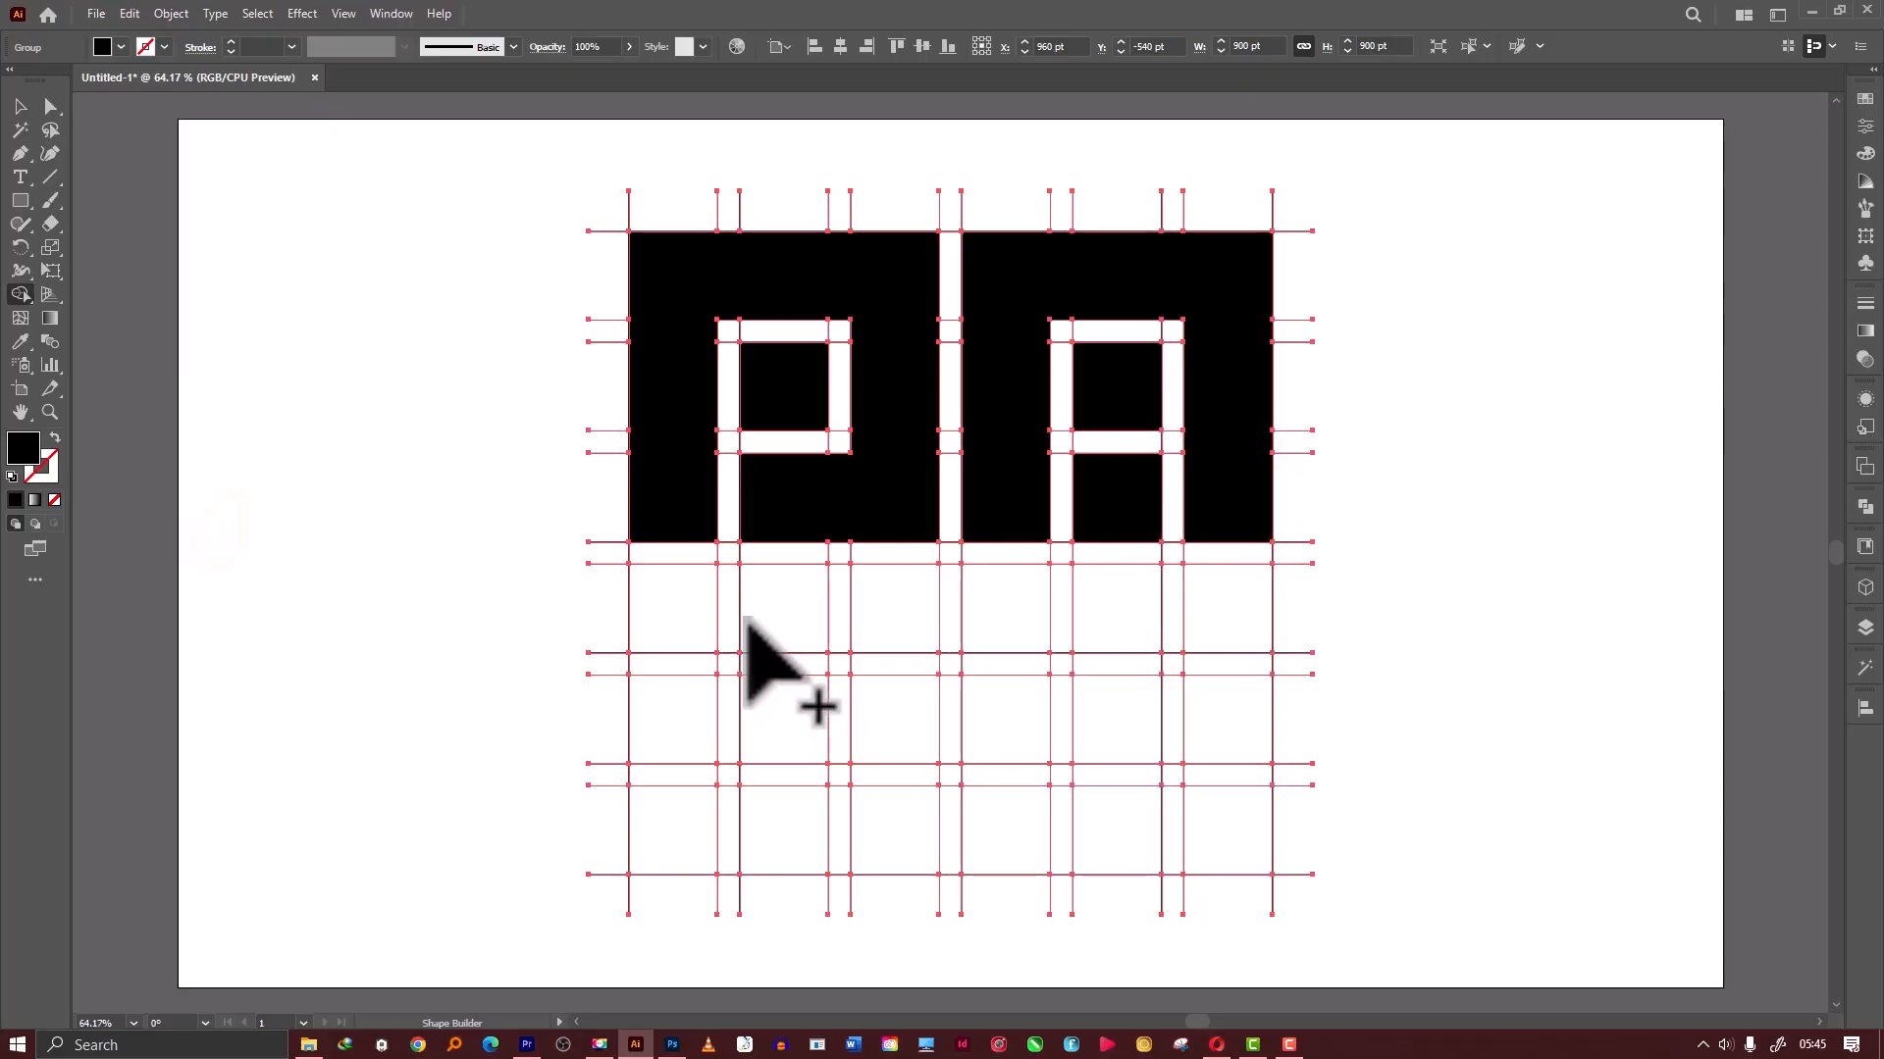
Merge the lower grid cells with Shape Builder into a black G below the P and a black E below the A.
mouse_move(657, 616)
mouse_down()
mouse_move(867, 620)
mouse_move(682, 678)
mouse_move(692, 821)
mouse_move(881, 831)
mouse_move(884, 739)
mouse_move(814, 721)
mouse_up()
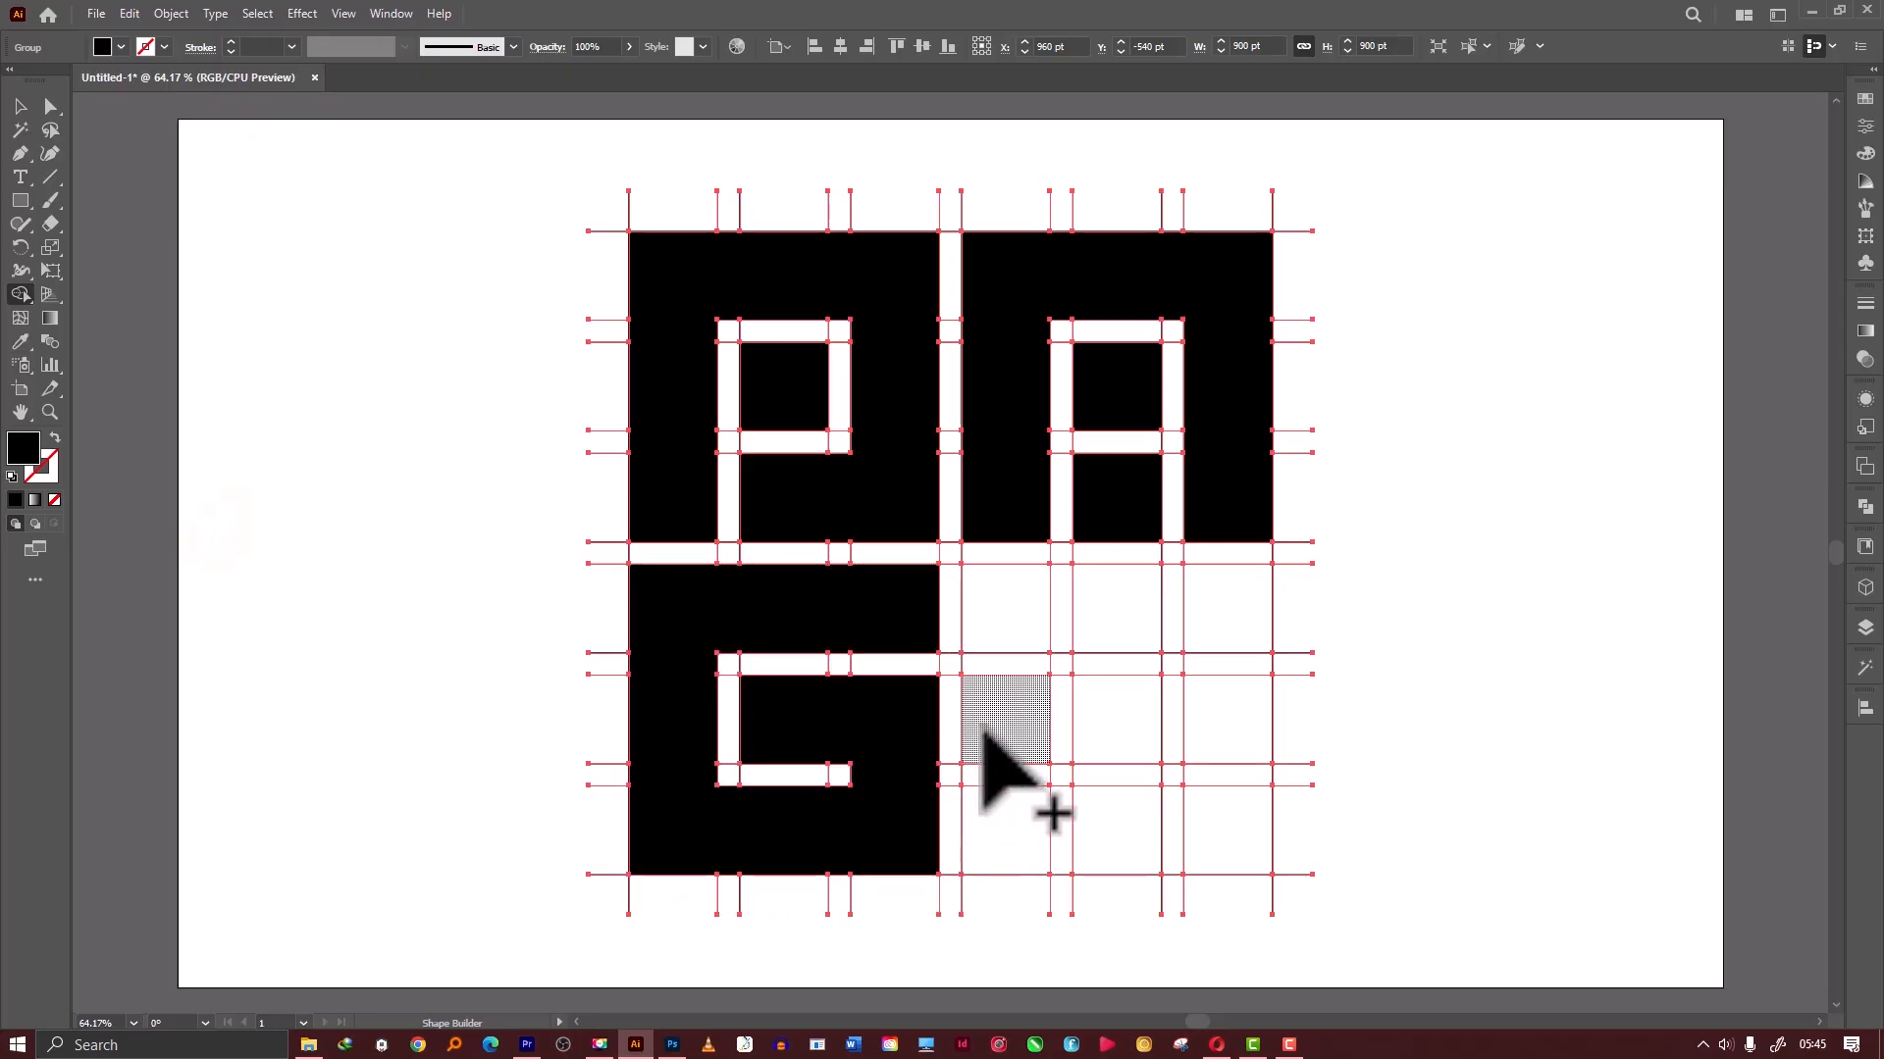
mouse_move(1013, 621)
mouse_down()
mouse_move(1017, 782)
mouse_move(1035, 647)
mouse_move(1190, 602)
mouse_move(1216, 693)
mouse_move(1021, 828)
mouse_move(1232, 822)
mouse_up()
mouse_move(1026, 728)
mouse_down()
mouse_move(1216, 728)
mouse_move(1259, 753)
mouse_up()
key(ctrl+minus)
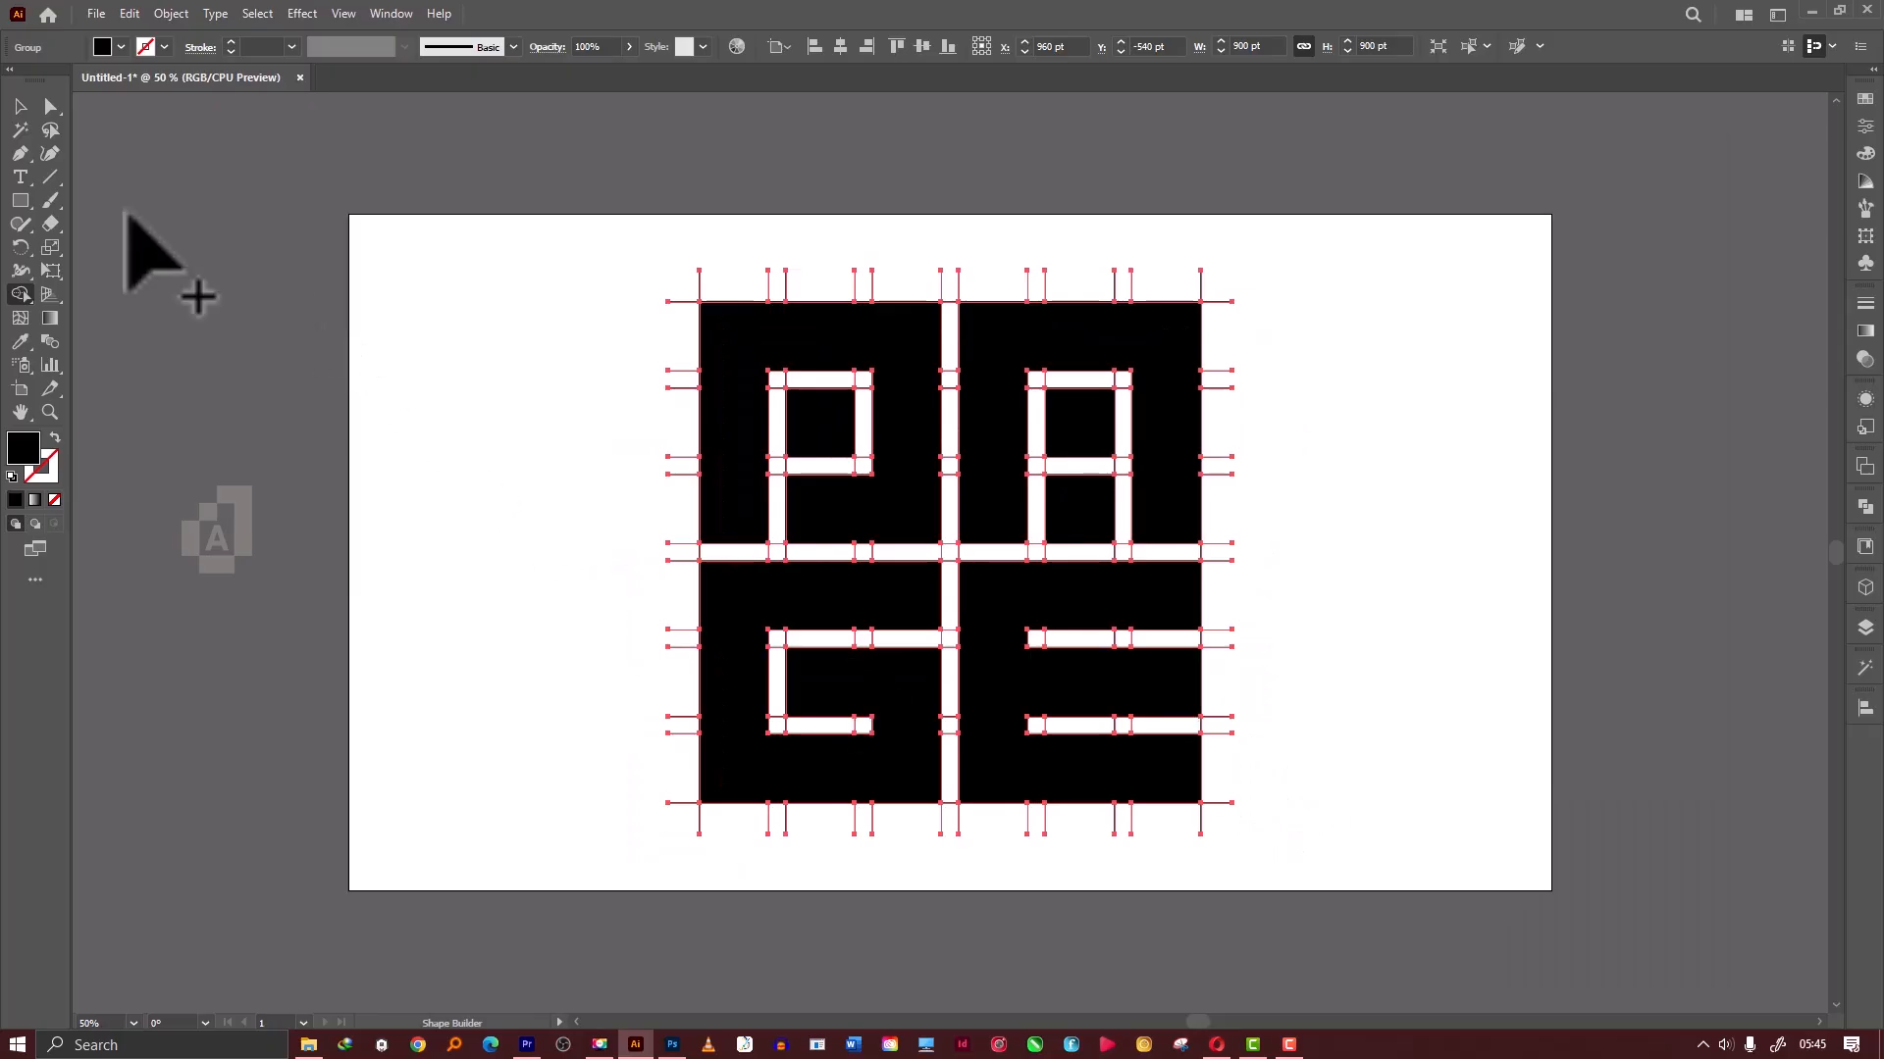
Select the leftover grid lines around the PAGE lettering with the Magic Wand and delete them.
click(21, 129)
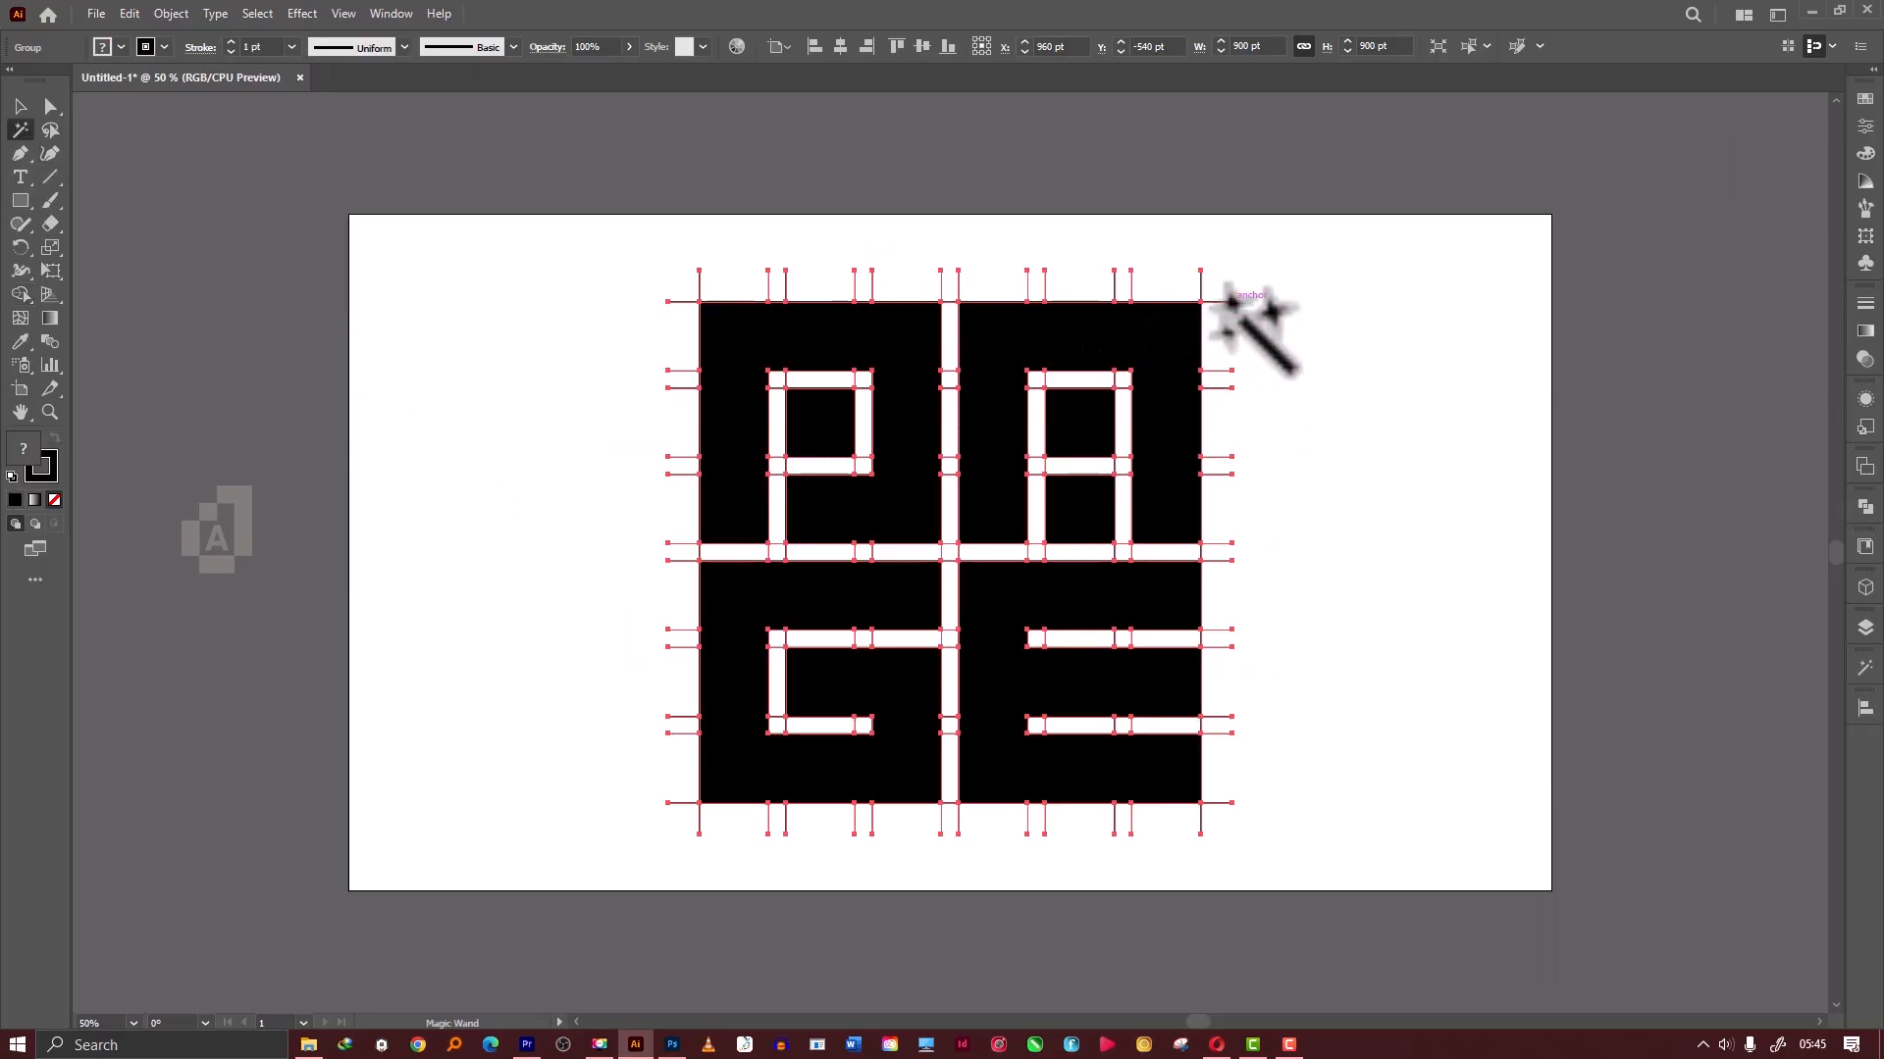
click(1226, 294)
click(1223, 298)
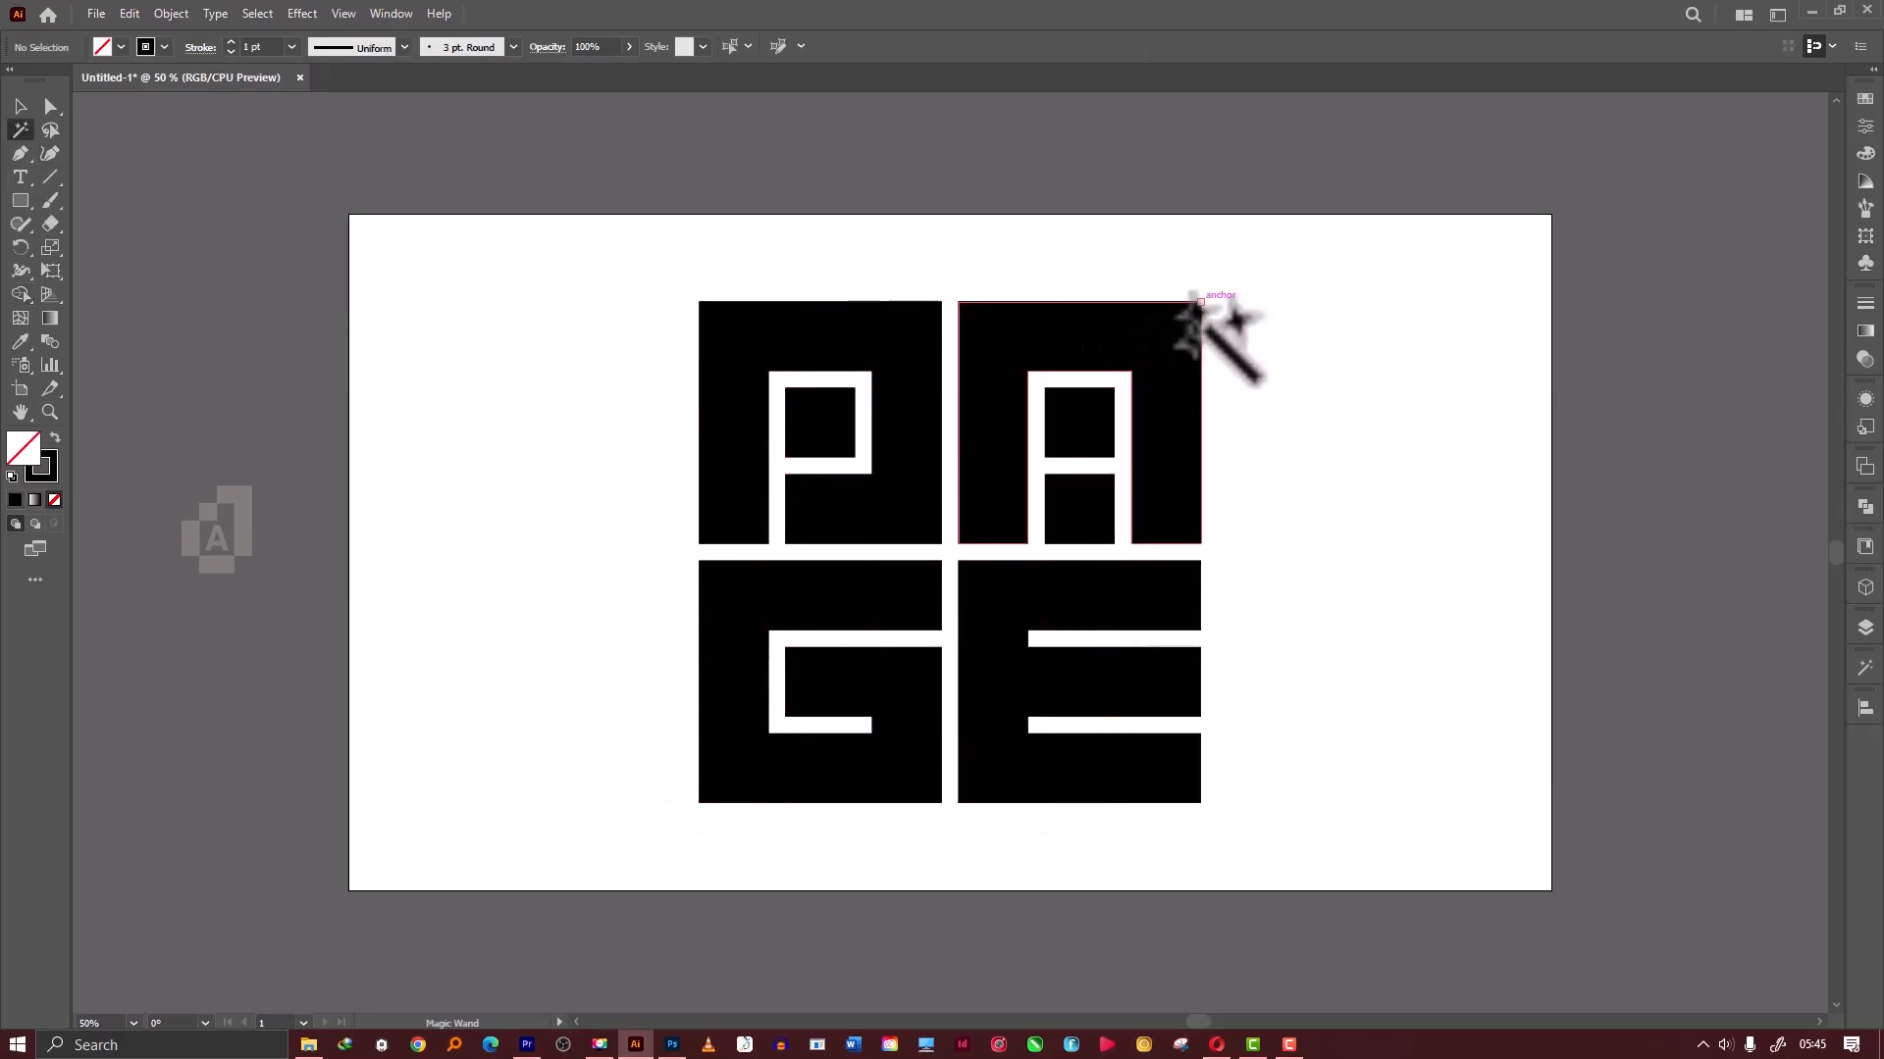
Round the four outer corners of the PAGE block strongly and all its remaining corners slightly.
click(21, 106)
drag(643, 303, 1360, 859)
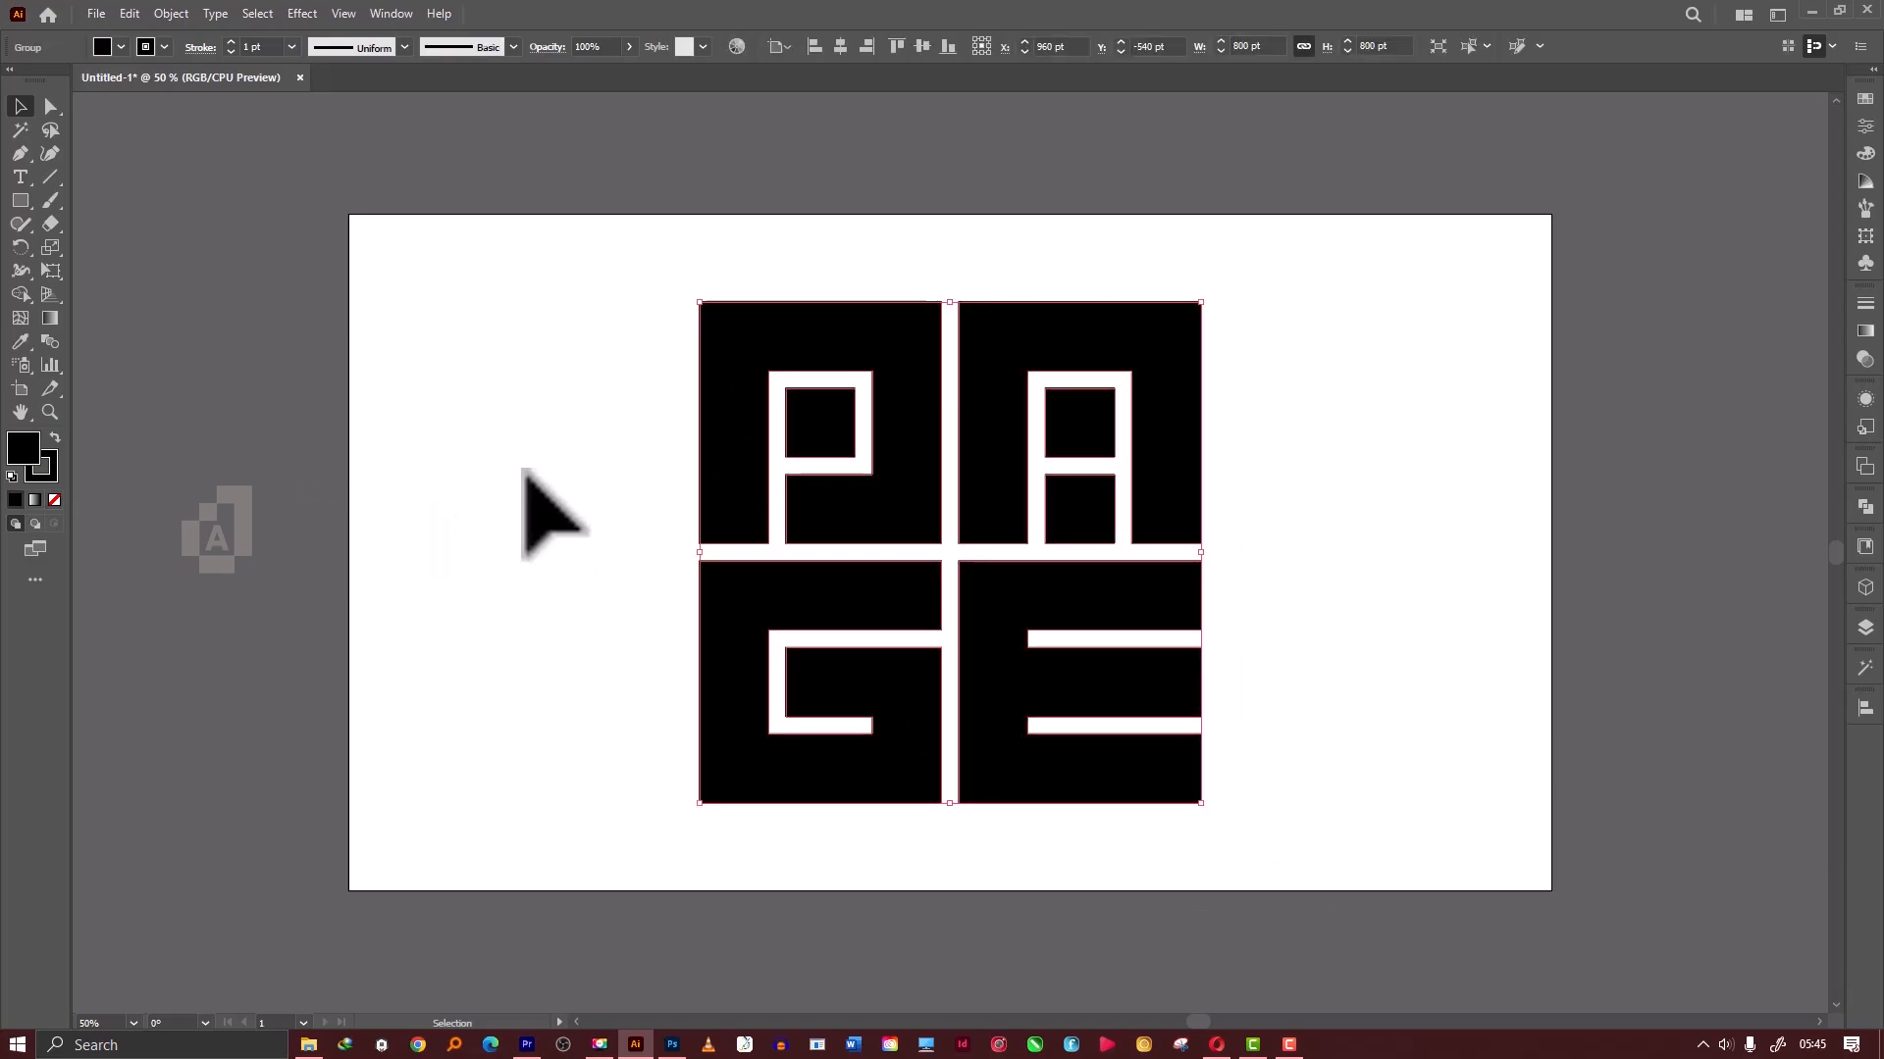
drag(533, 450, 1219, 748)
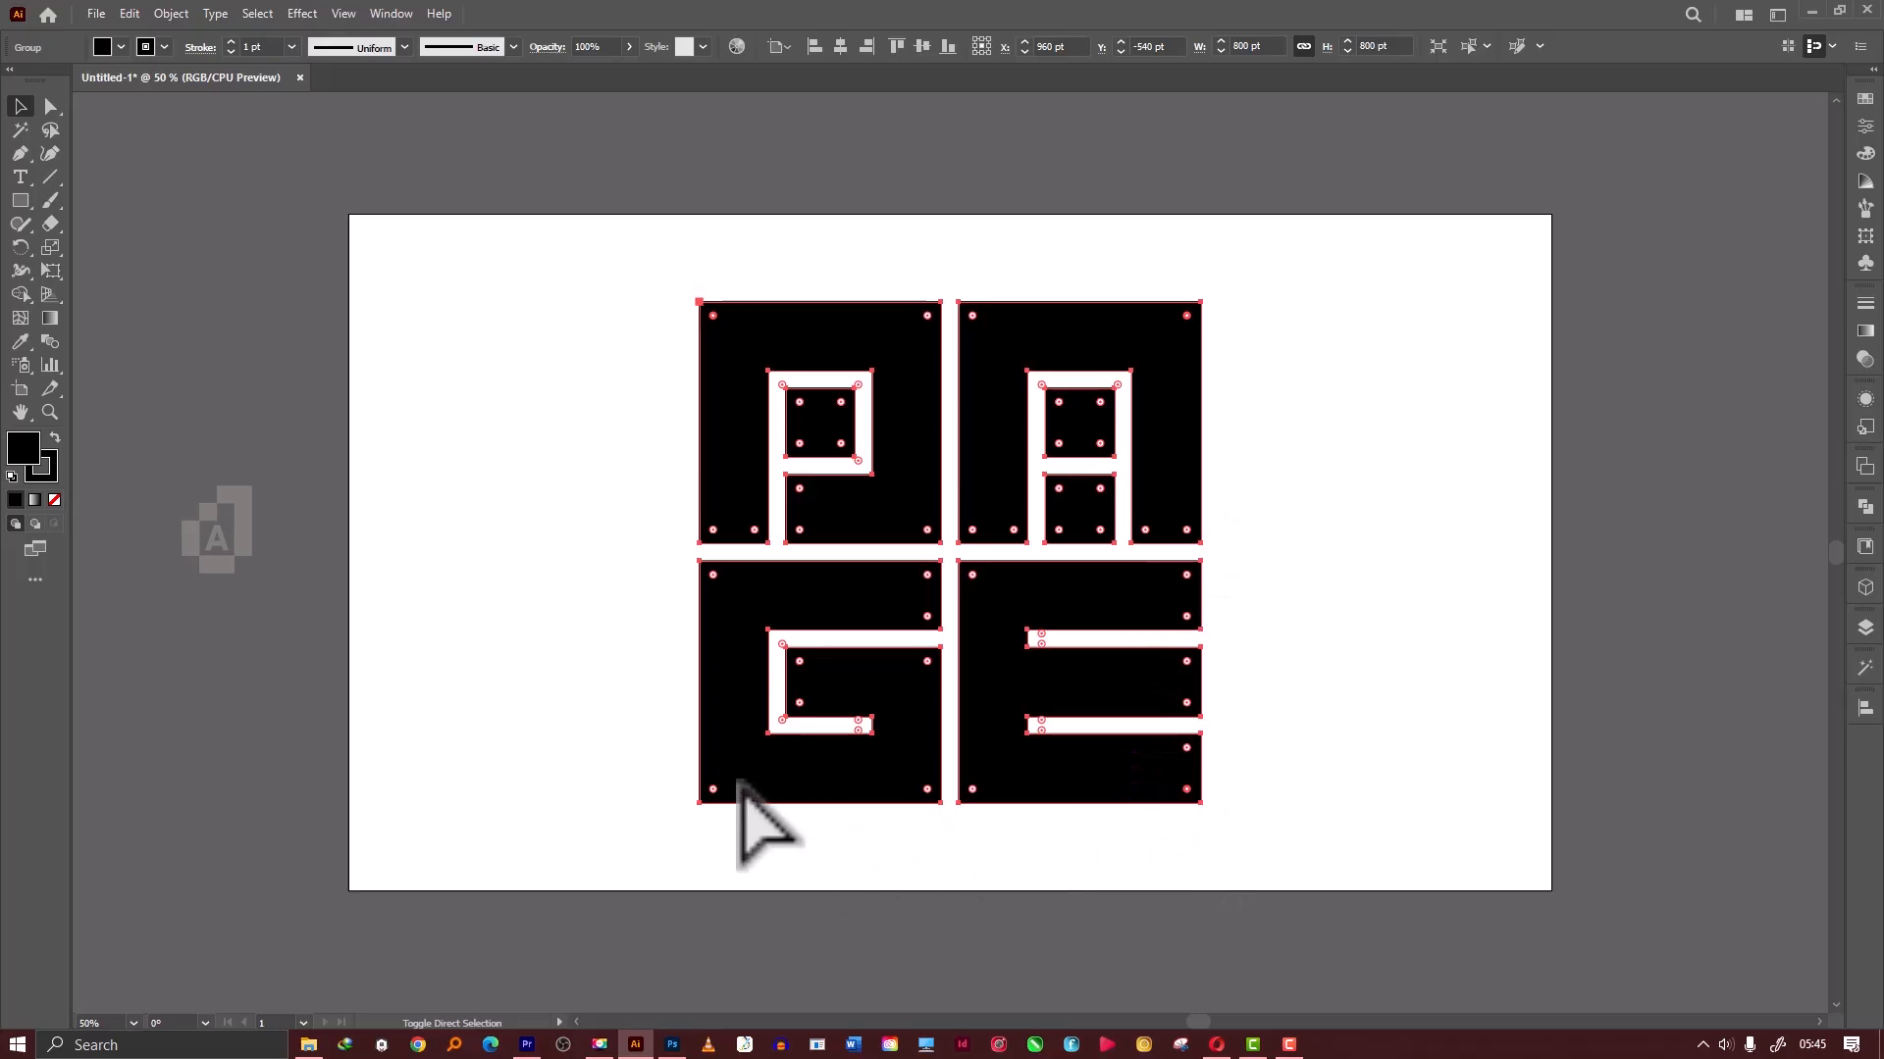
drag(711, 791, 764, 770)
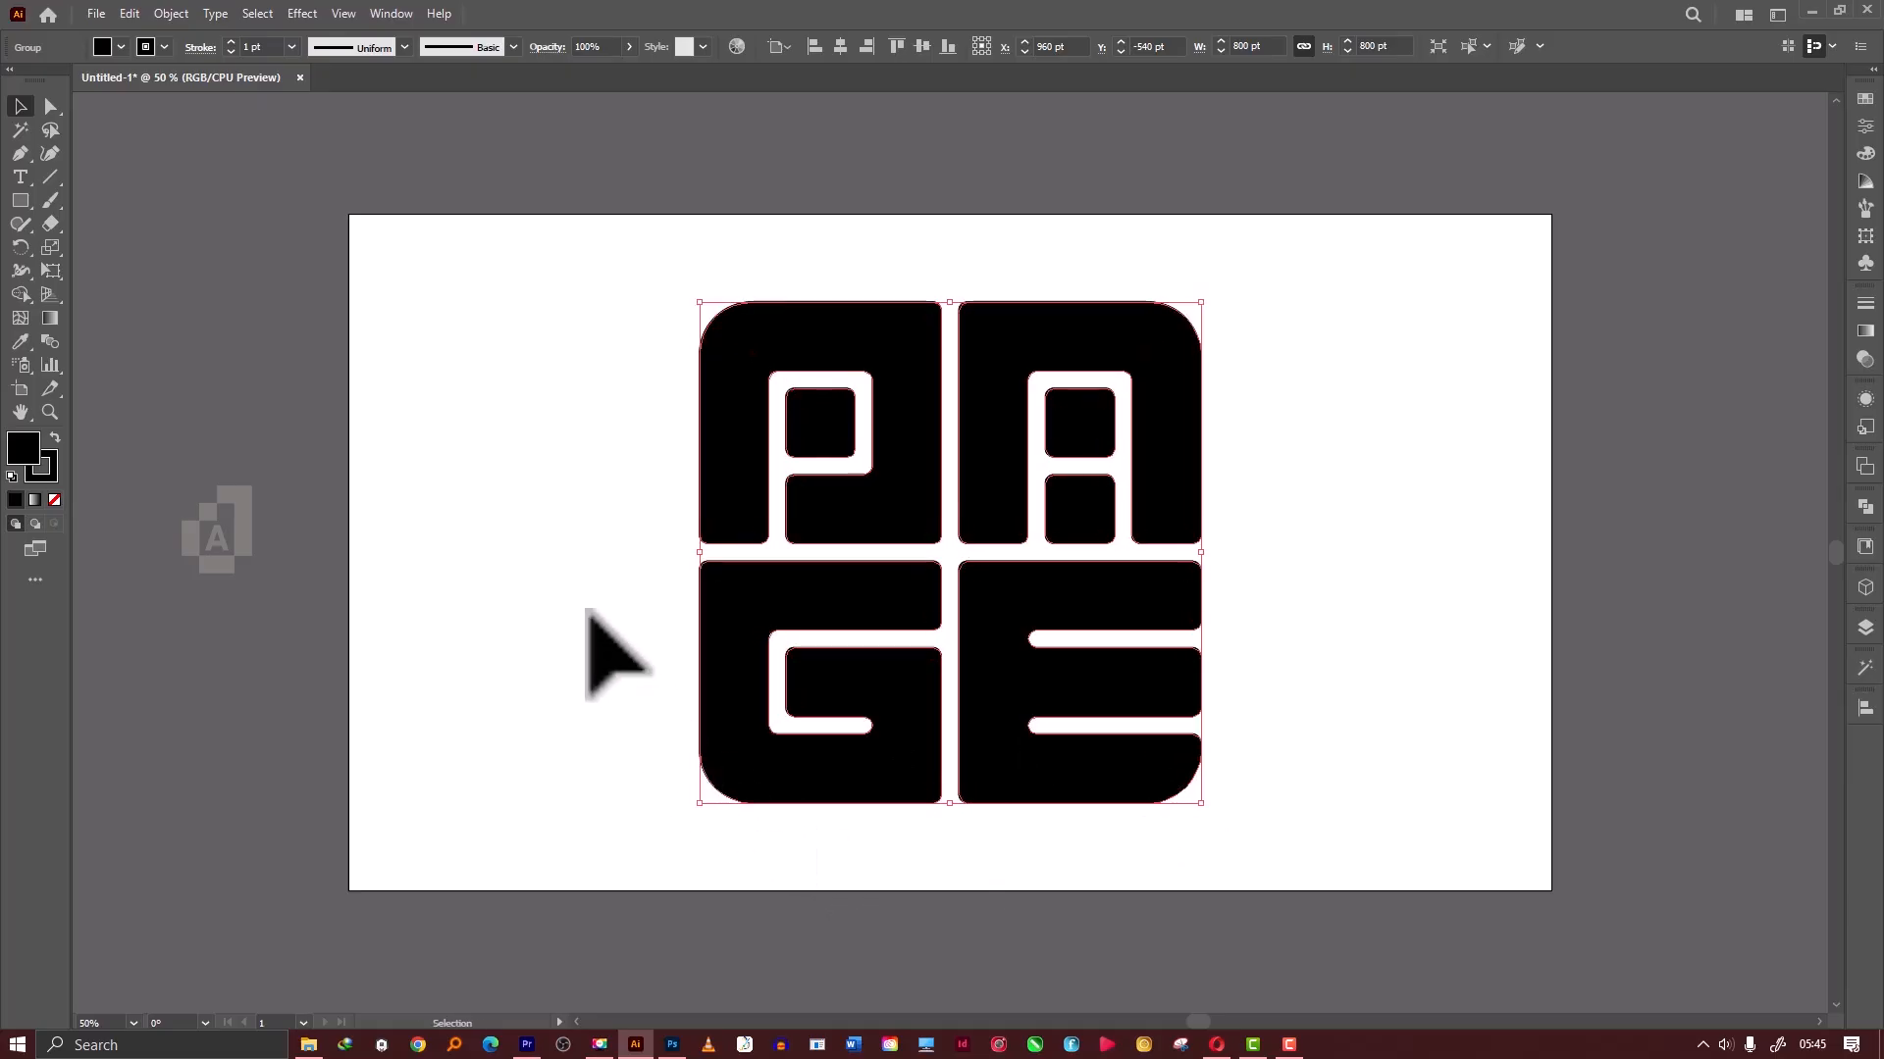
click(594, 608)
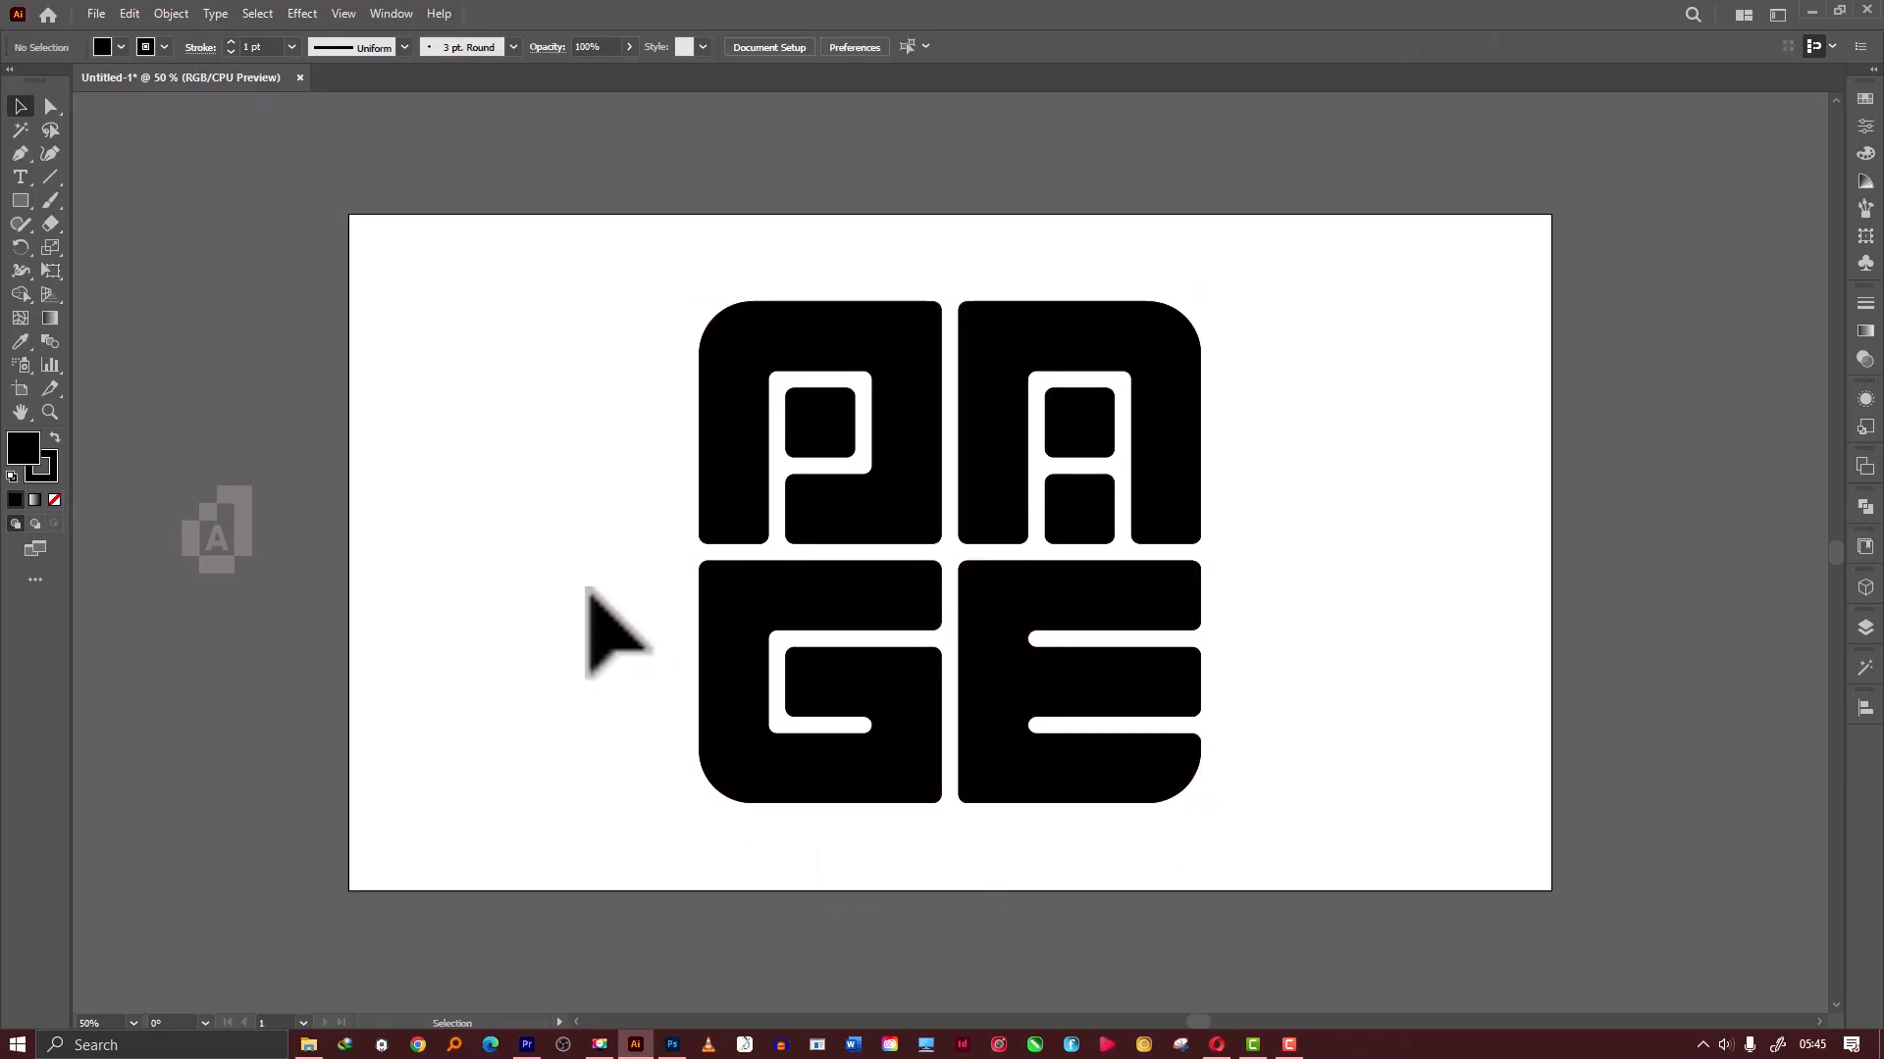
Enlarge the rounding of the PAGE block's four outer corners and keep all its inner corners sharp.
key(a)
key(ctrl+a)
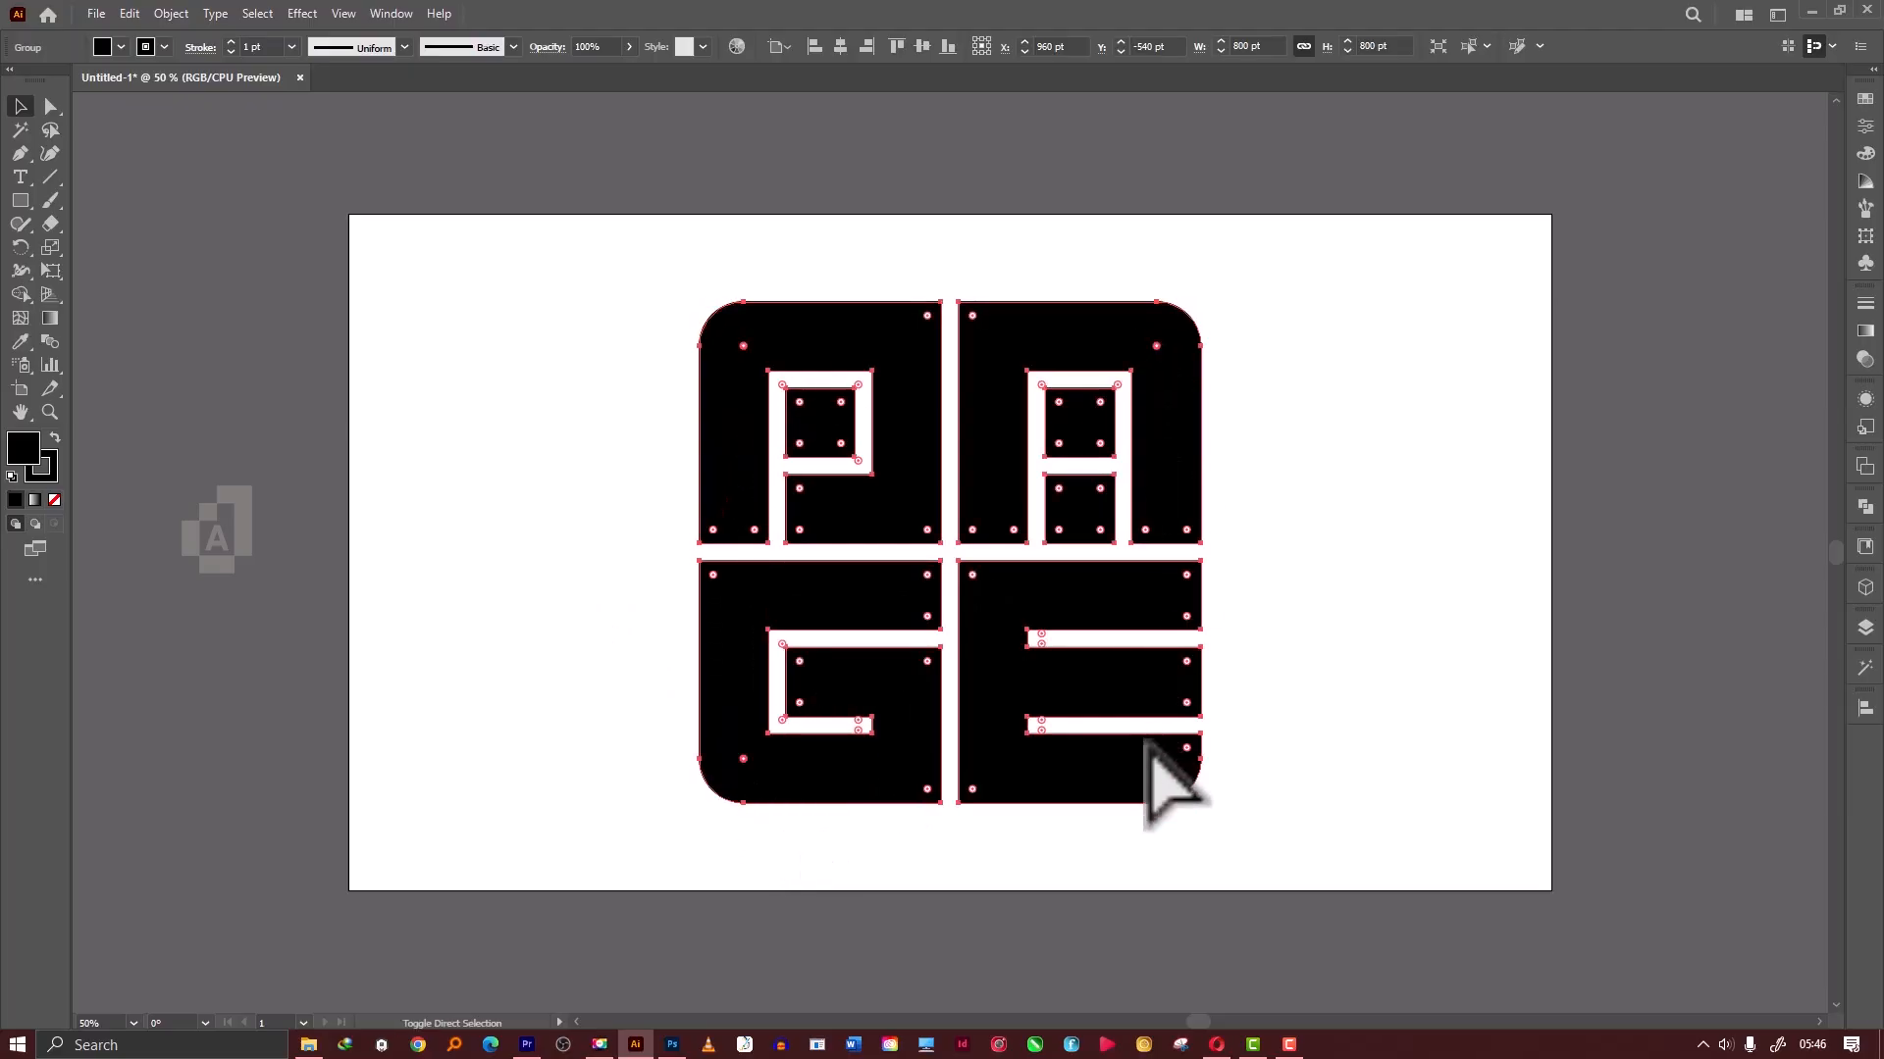
drag(1156, 758, 1138, 740)
click(1387, 737)
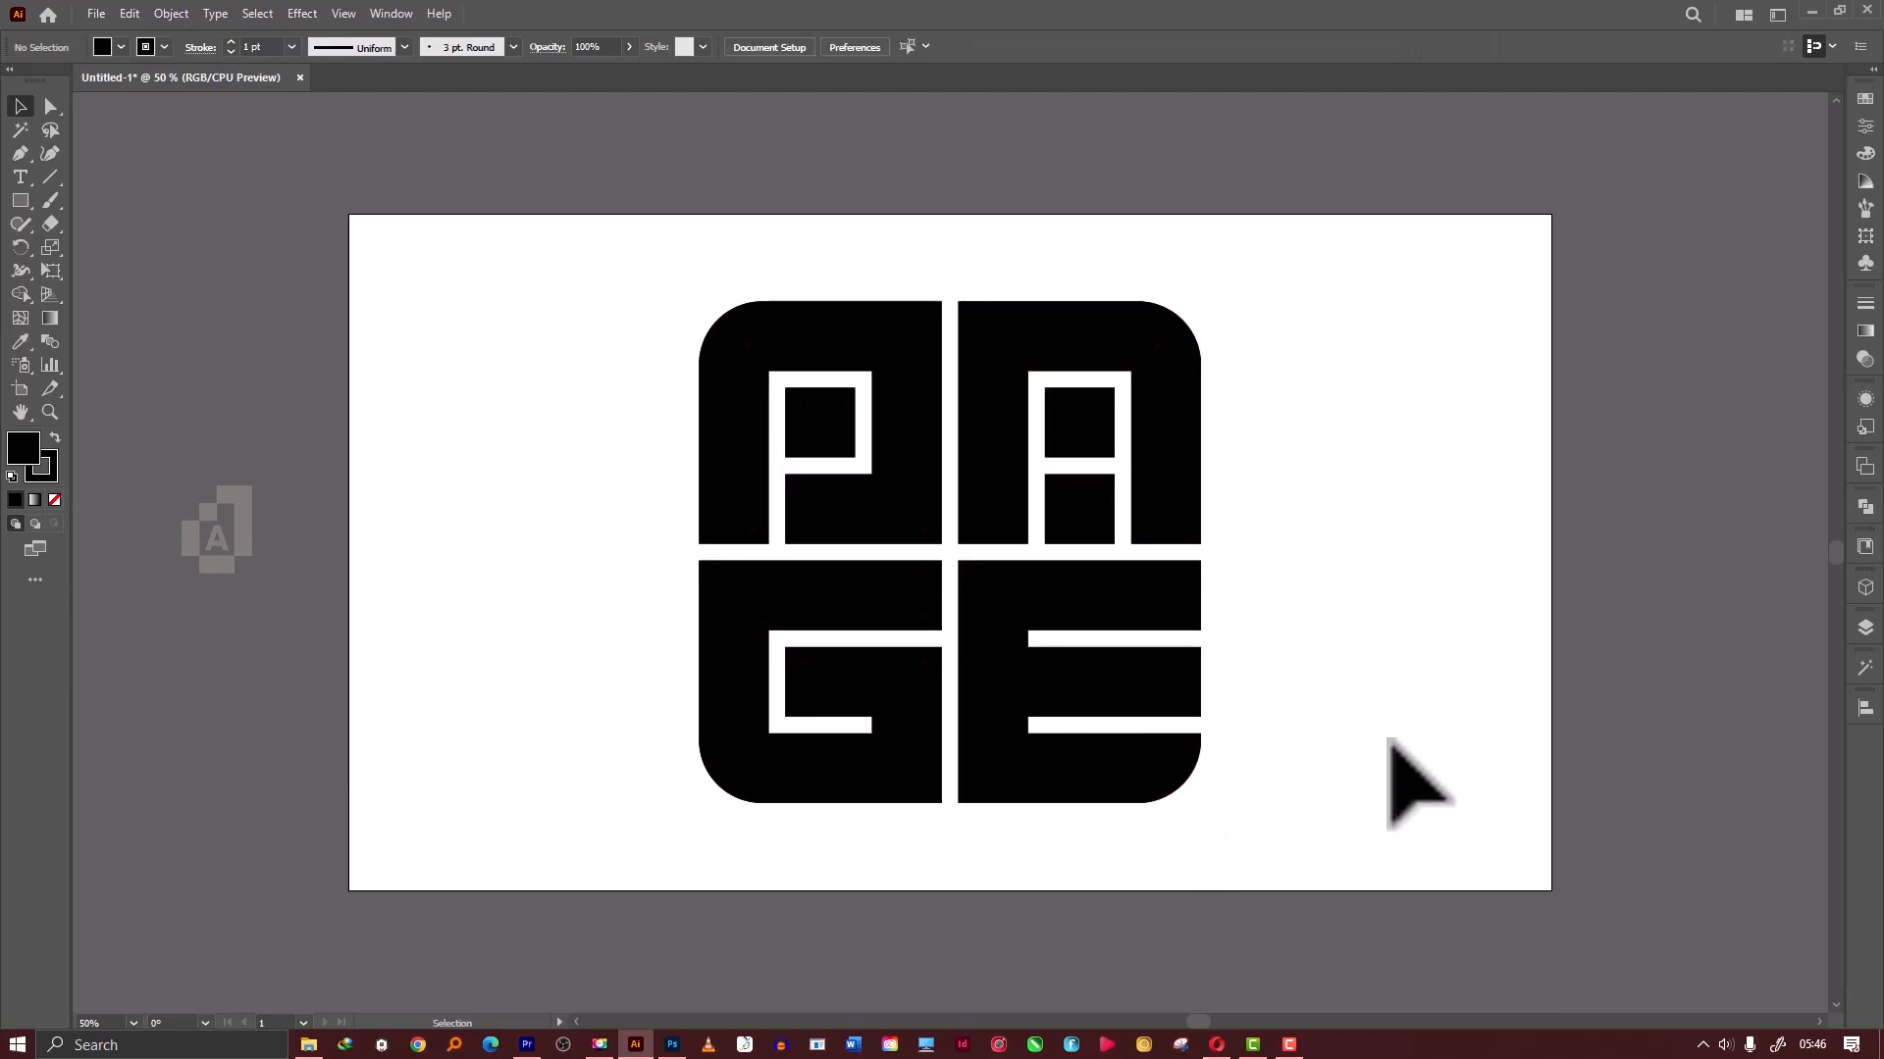
key(a)
key(v)
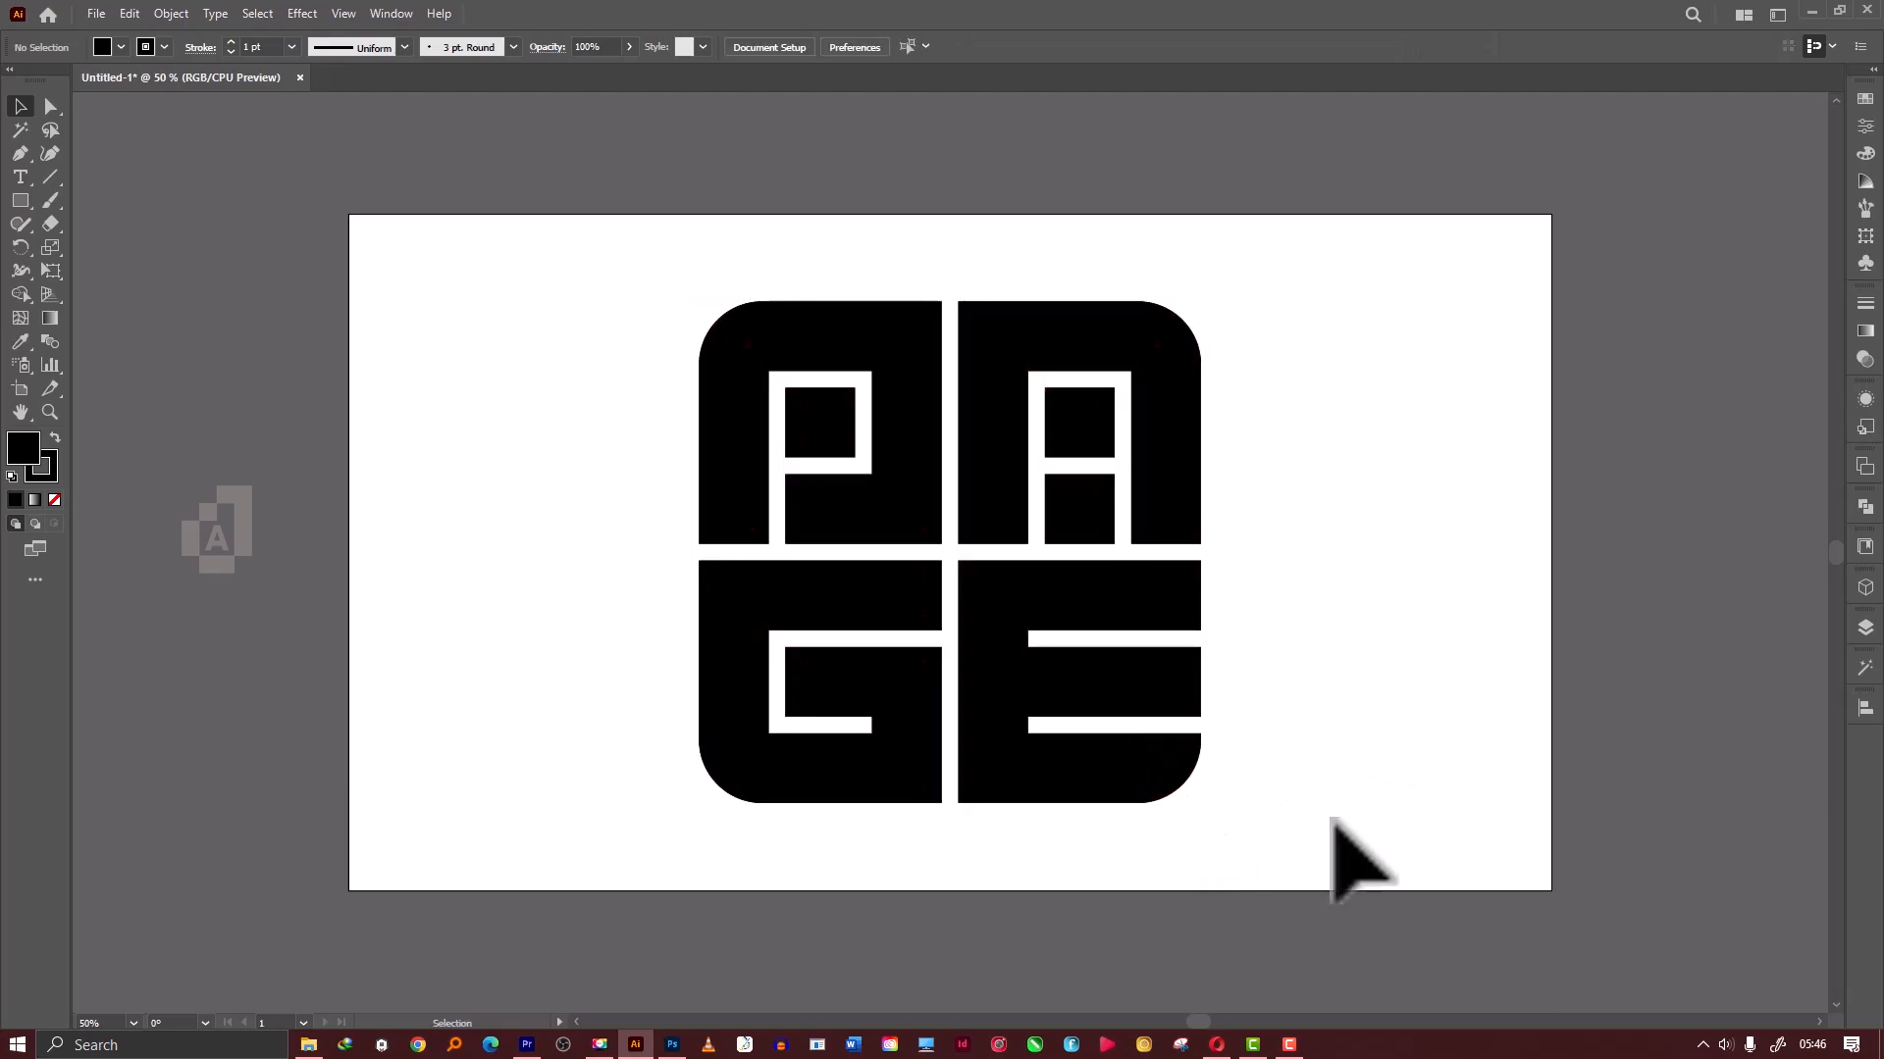
Scale the PAGE logo down to about half size and move it to the artboard's upper-left area.
click(1157, 715)
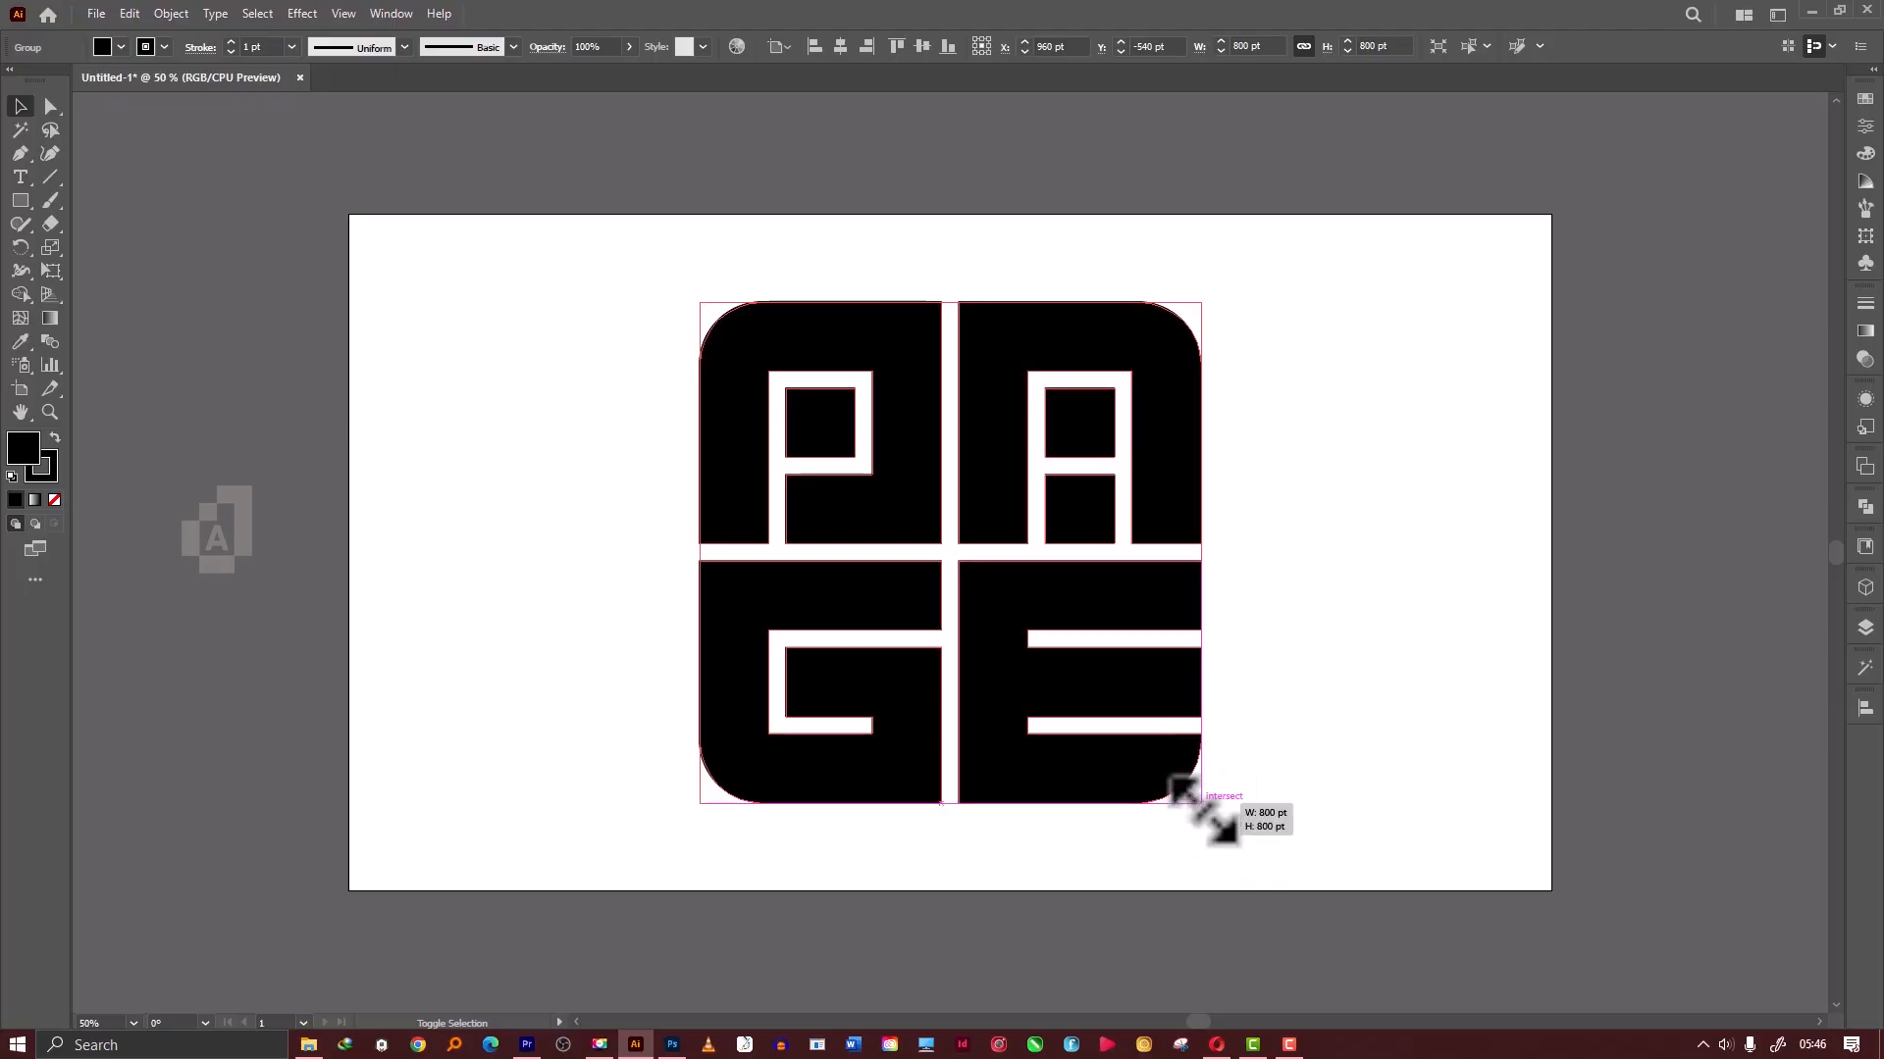
drag(1202, 804, 1132, 734)
drag(990, 673, 753, 572)
drag(888, 633, 710, 513)
click(1077, 517)
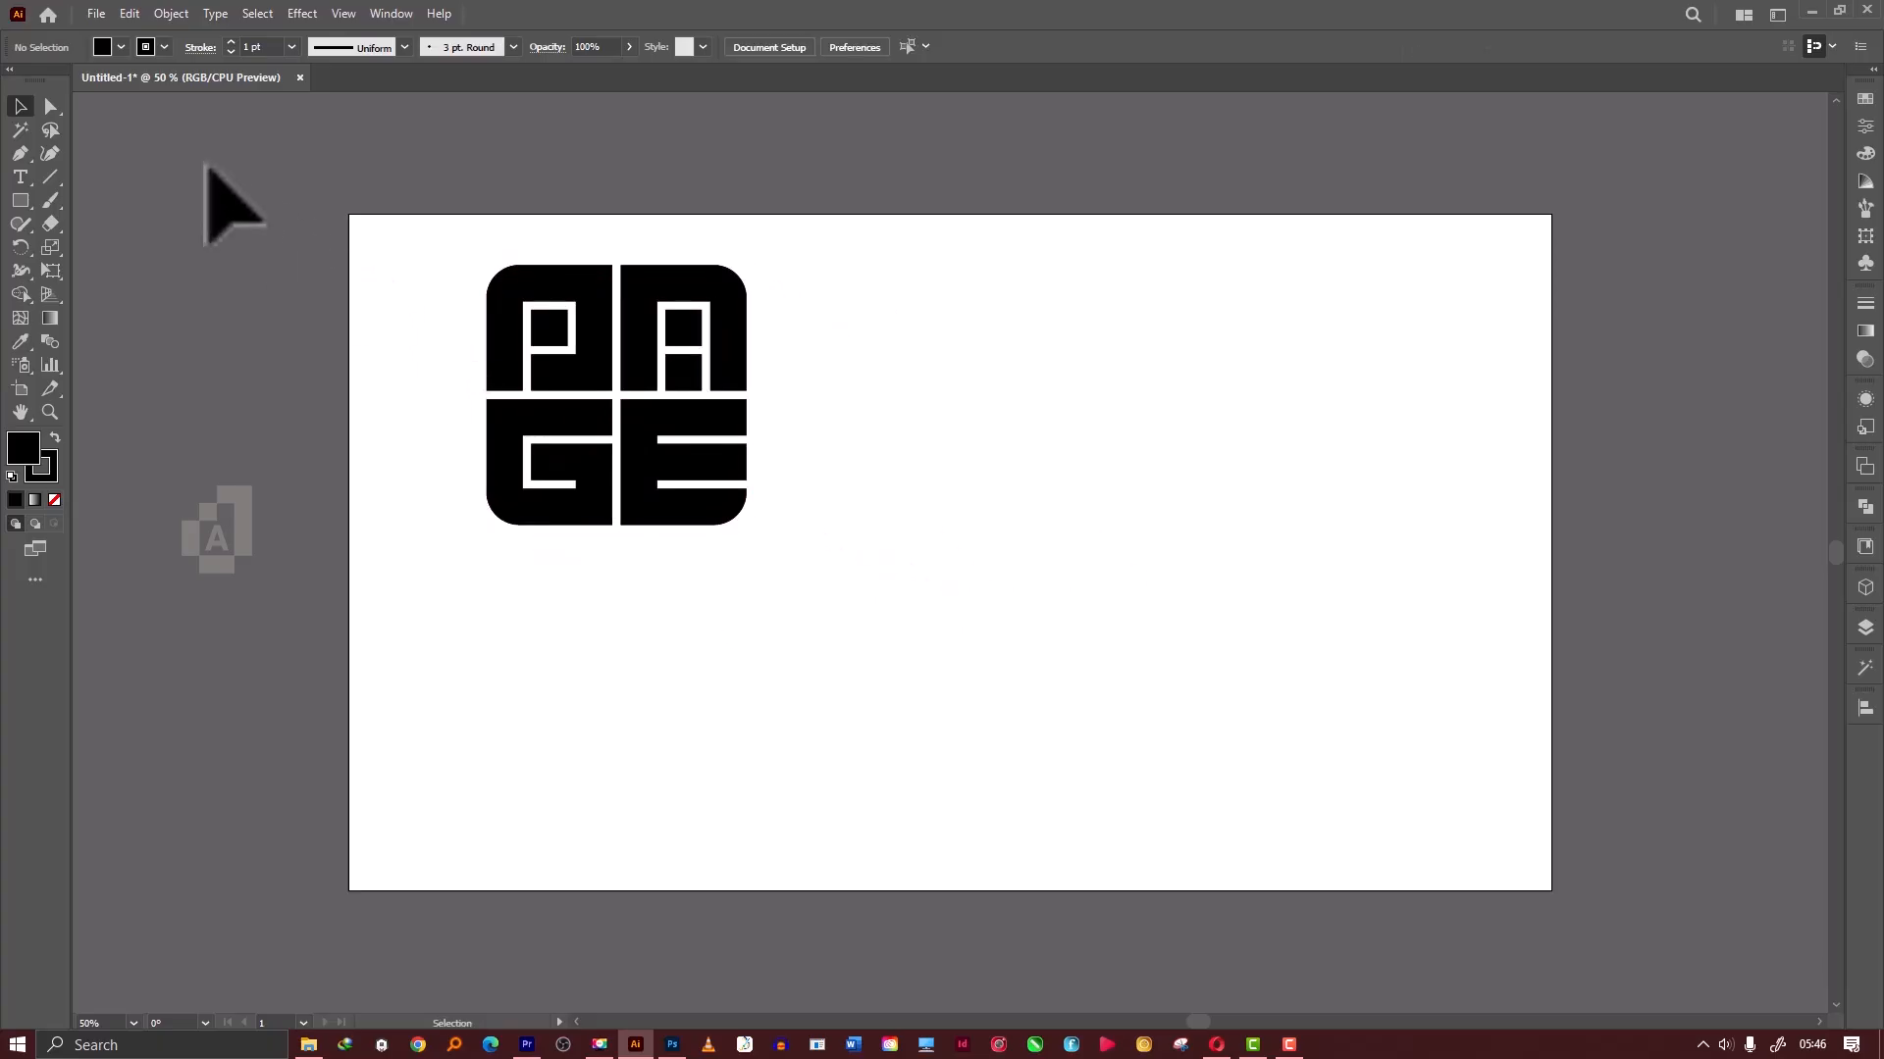
Run the MizanGrid script and generate an 800 x 800 px Basic Grid (H+V) with 6 divisions and Shape Builder activated.
click(97, 13)
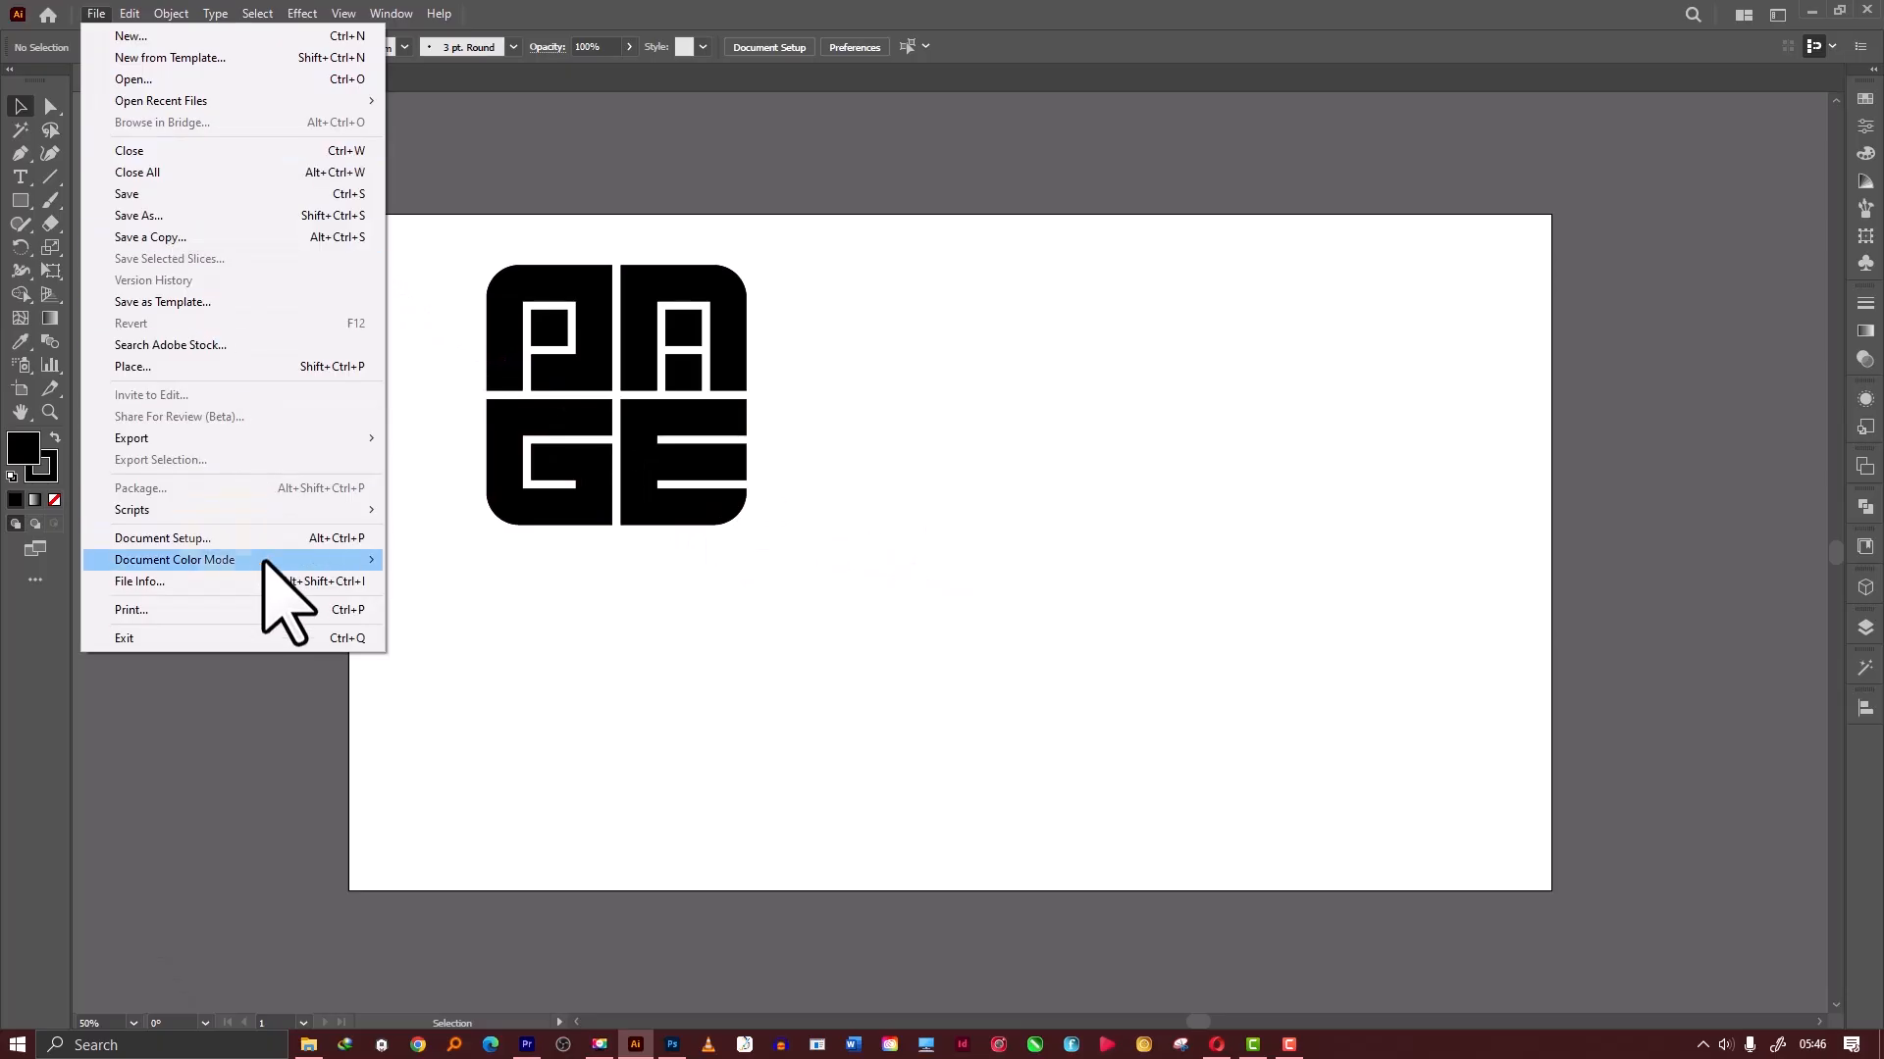
mouse_move(270, 509)
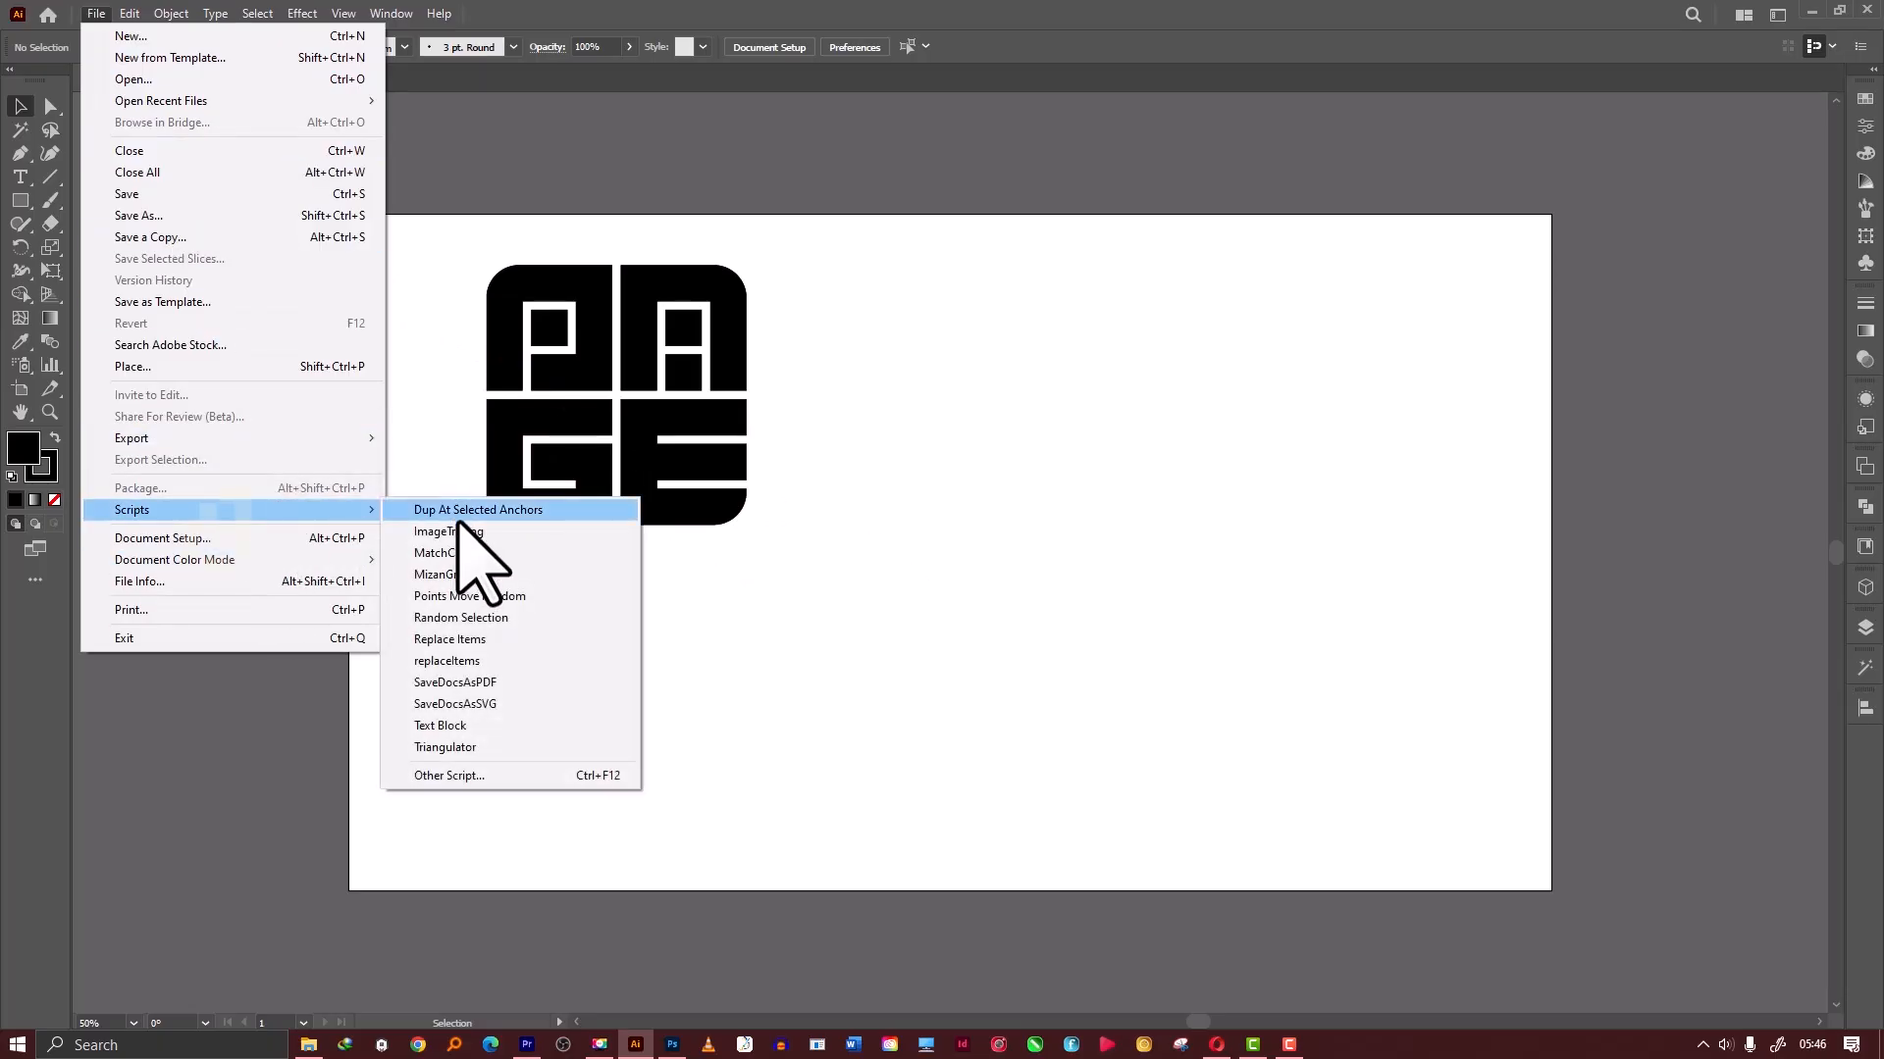
click(487, 577)
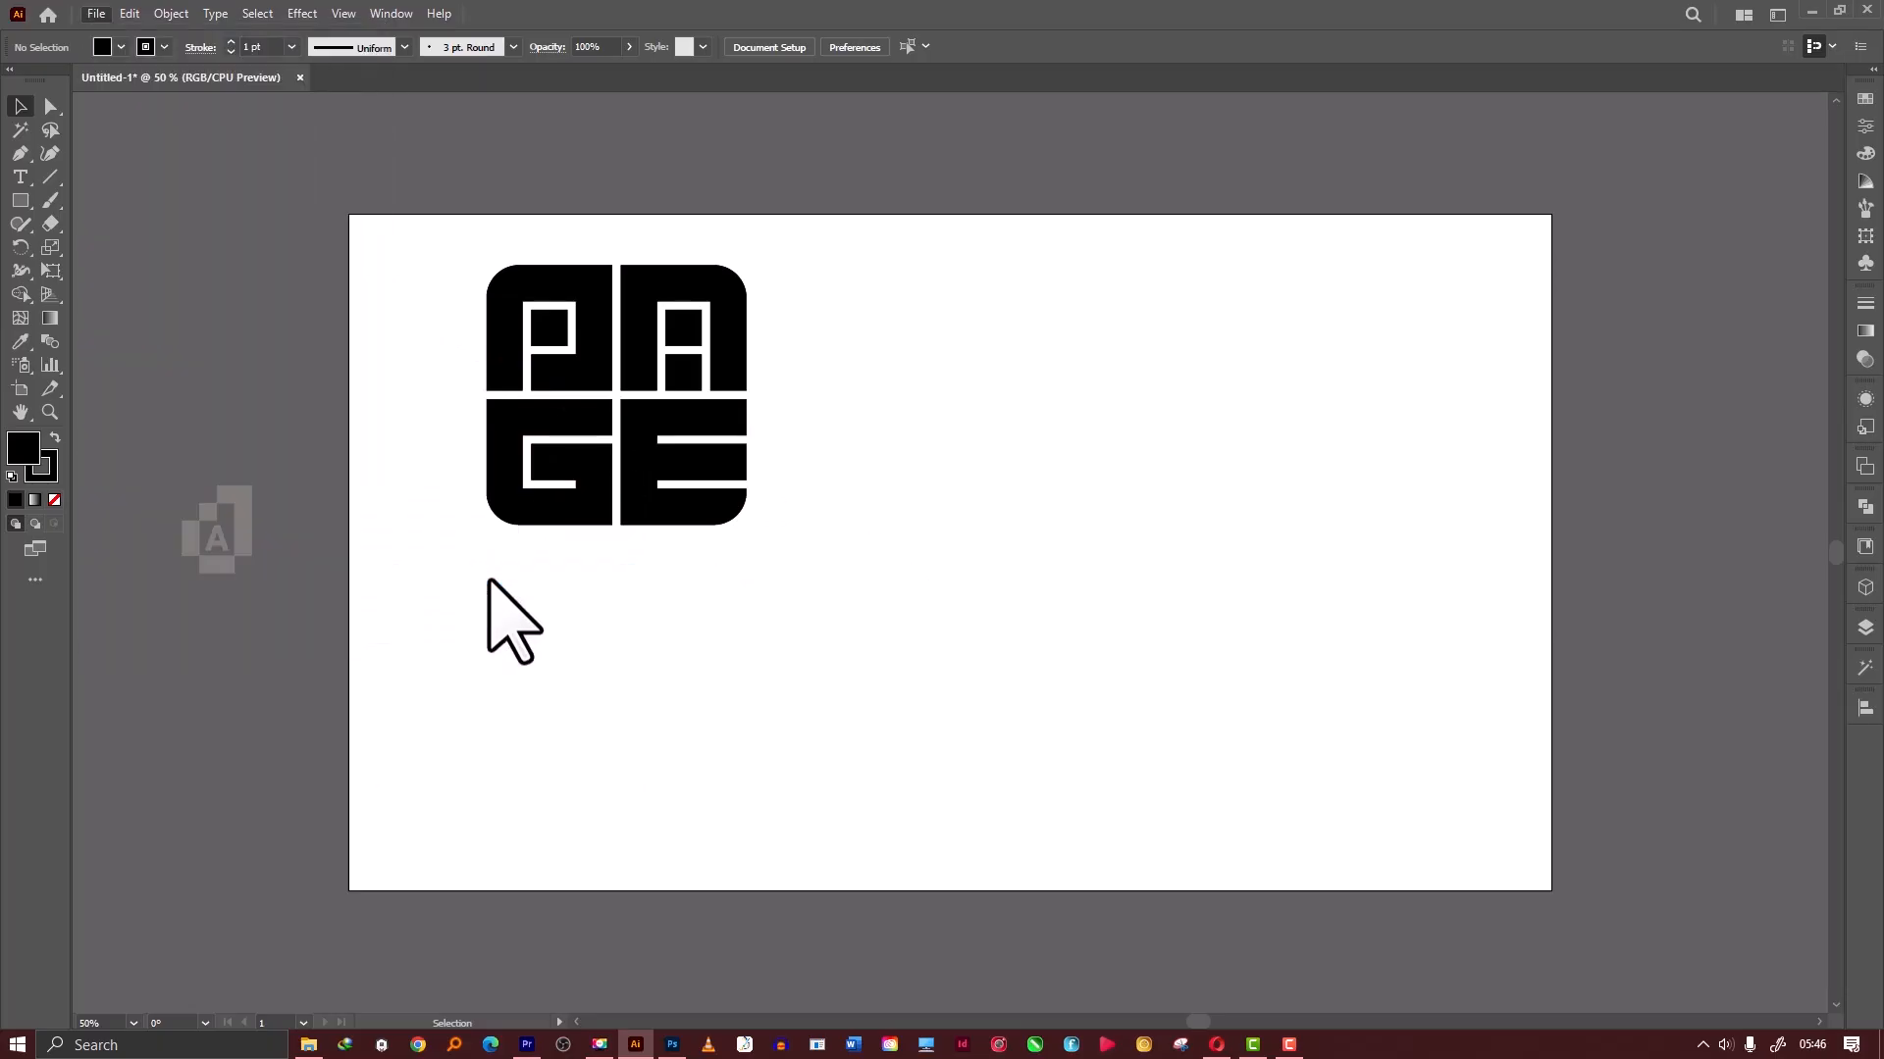
click(731, 343)
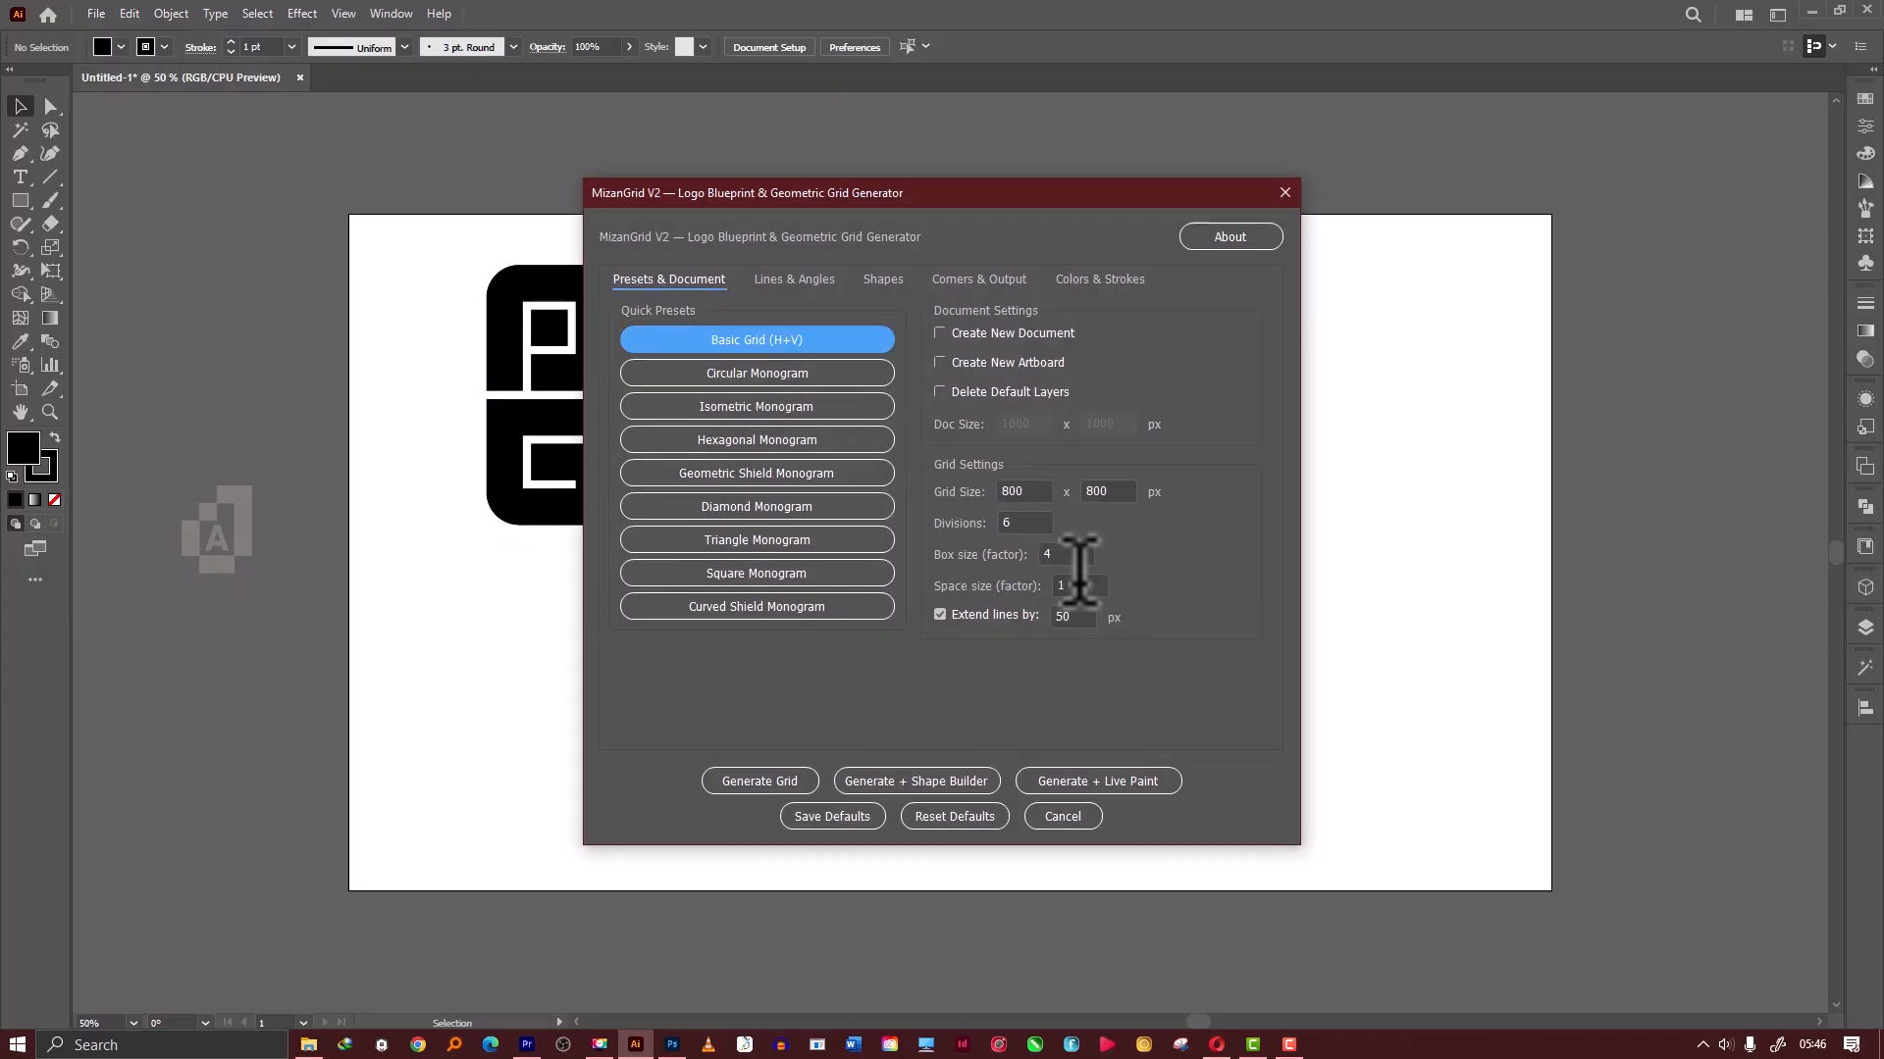
click(975, 779)
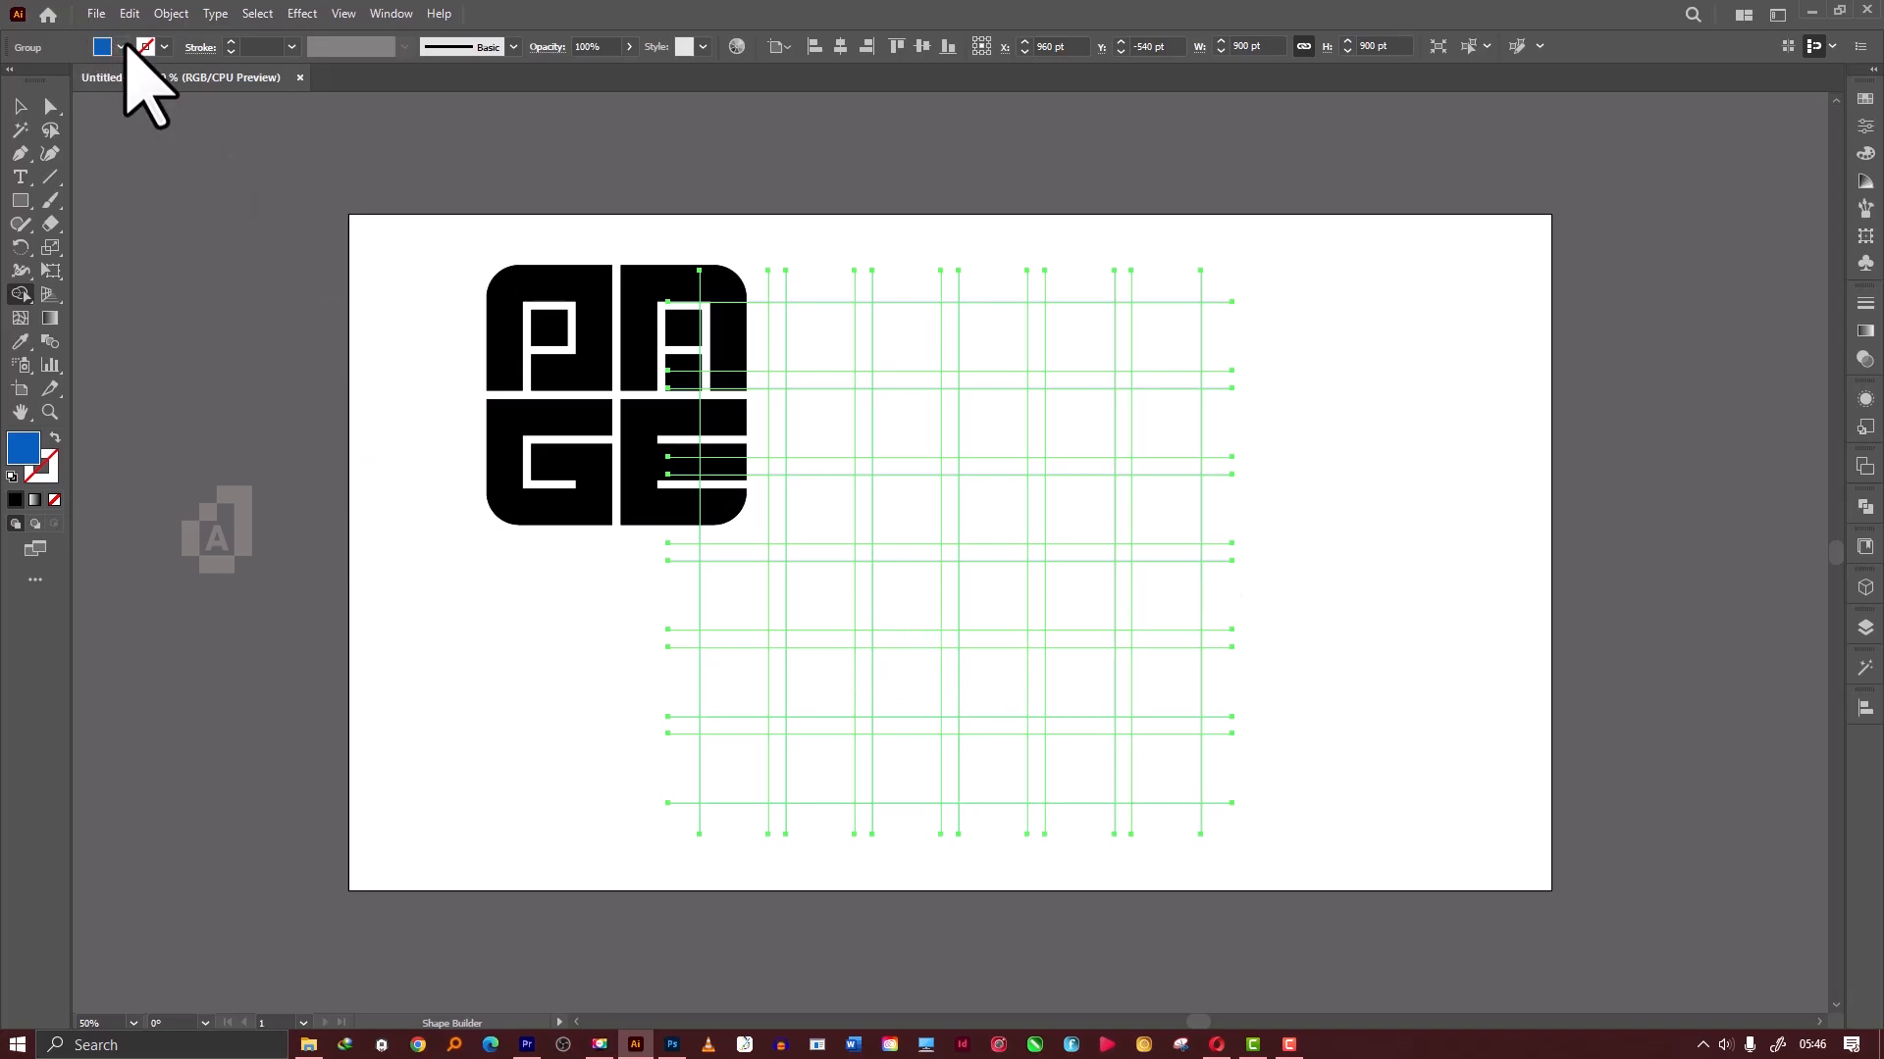
Set the fill for the new grid's shapes to black.
click(121, 46)
click(54, 79)
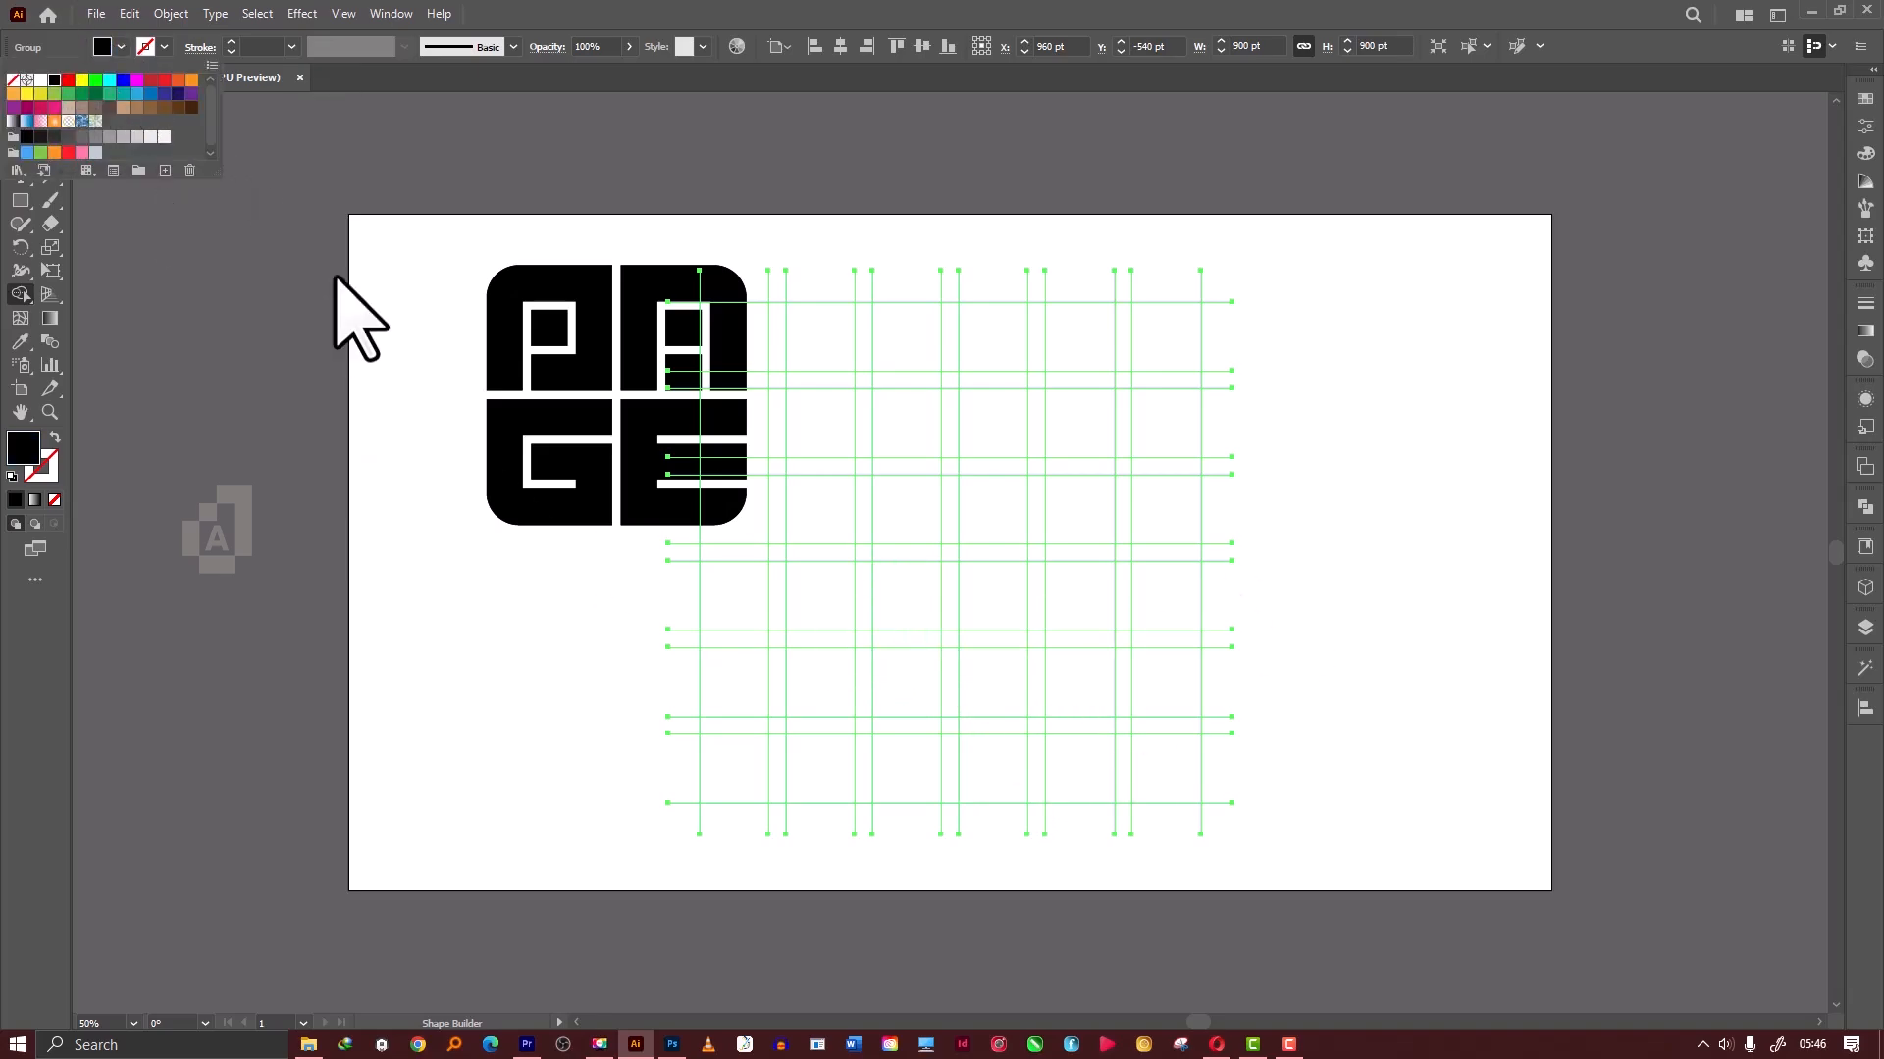
click(842, 593)
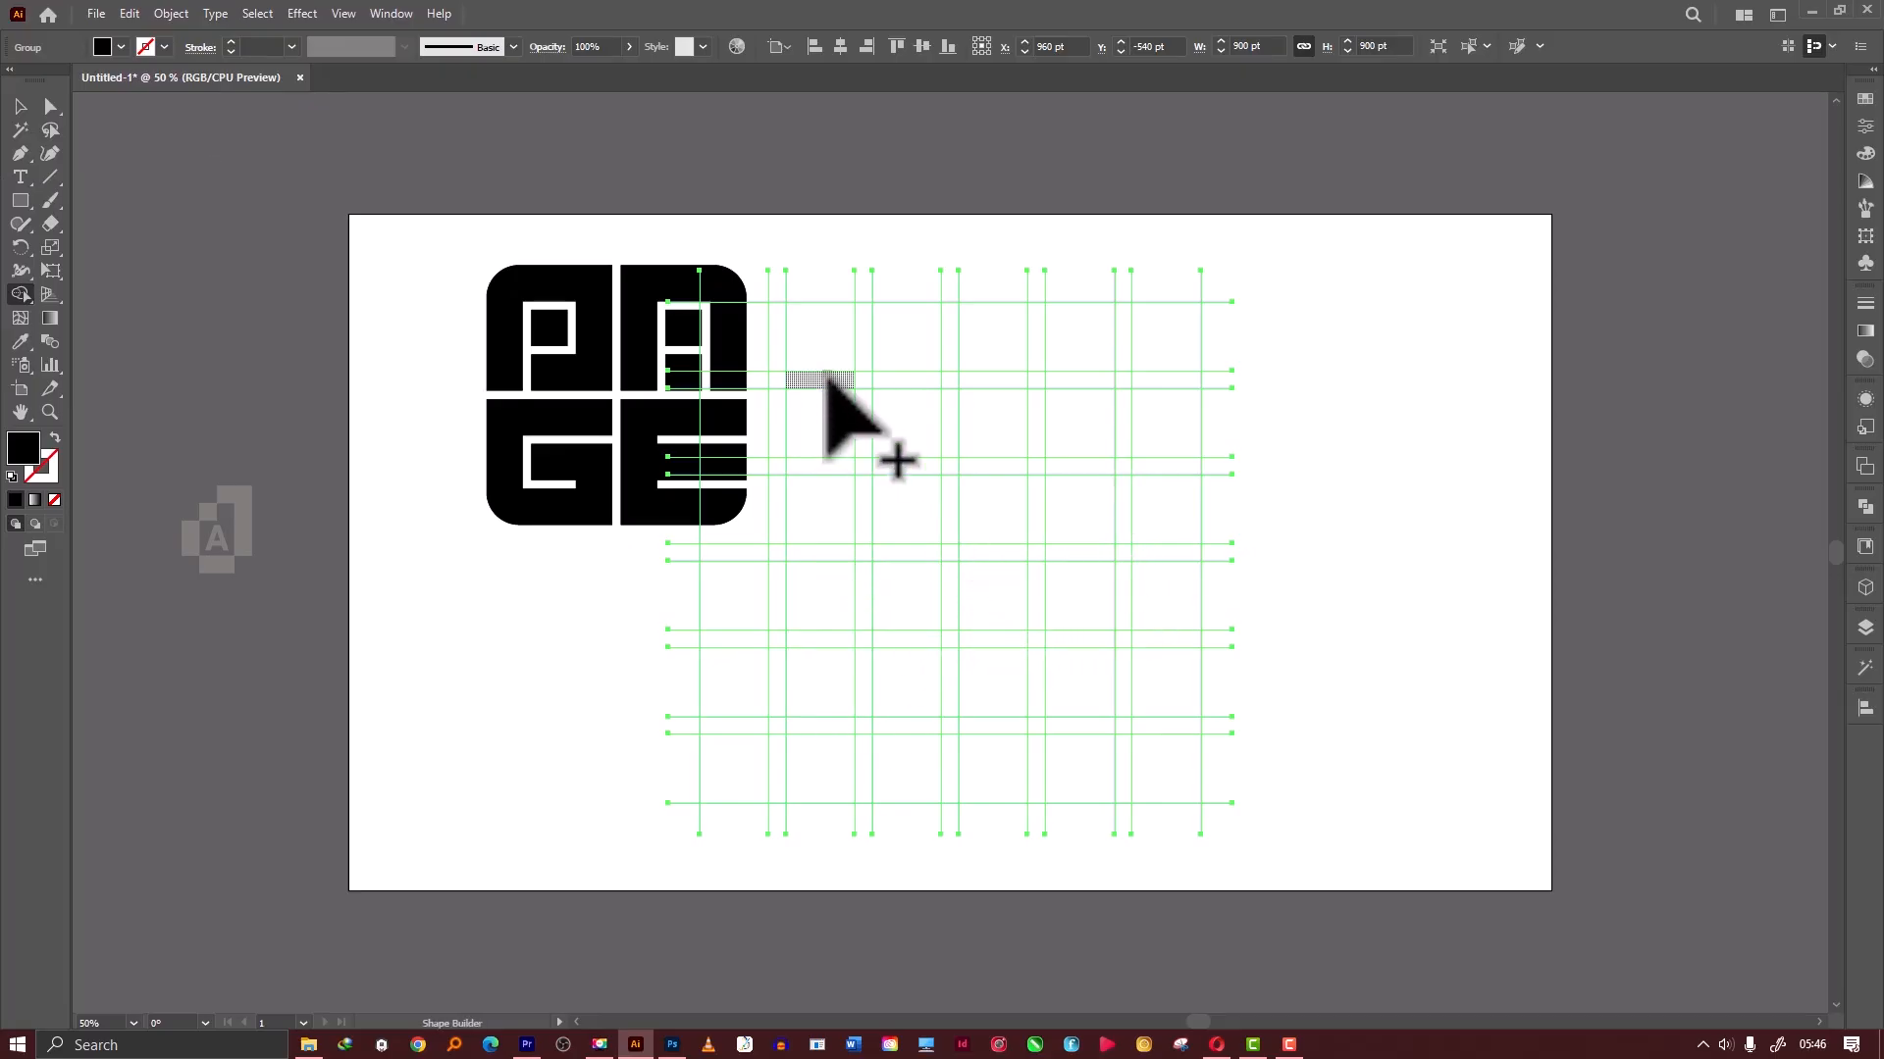
Move the new grid horizontally to X 1170 pt, clear of the PAGE logo.
click(30, 105)
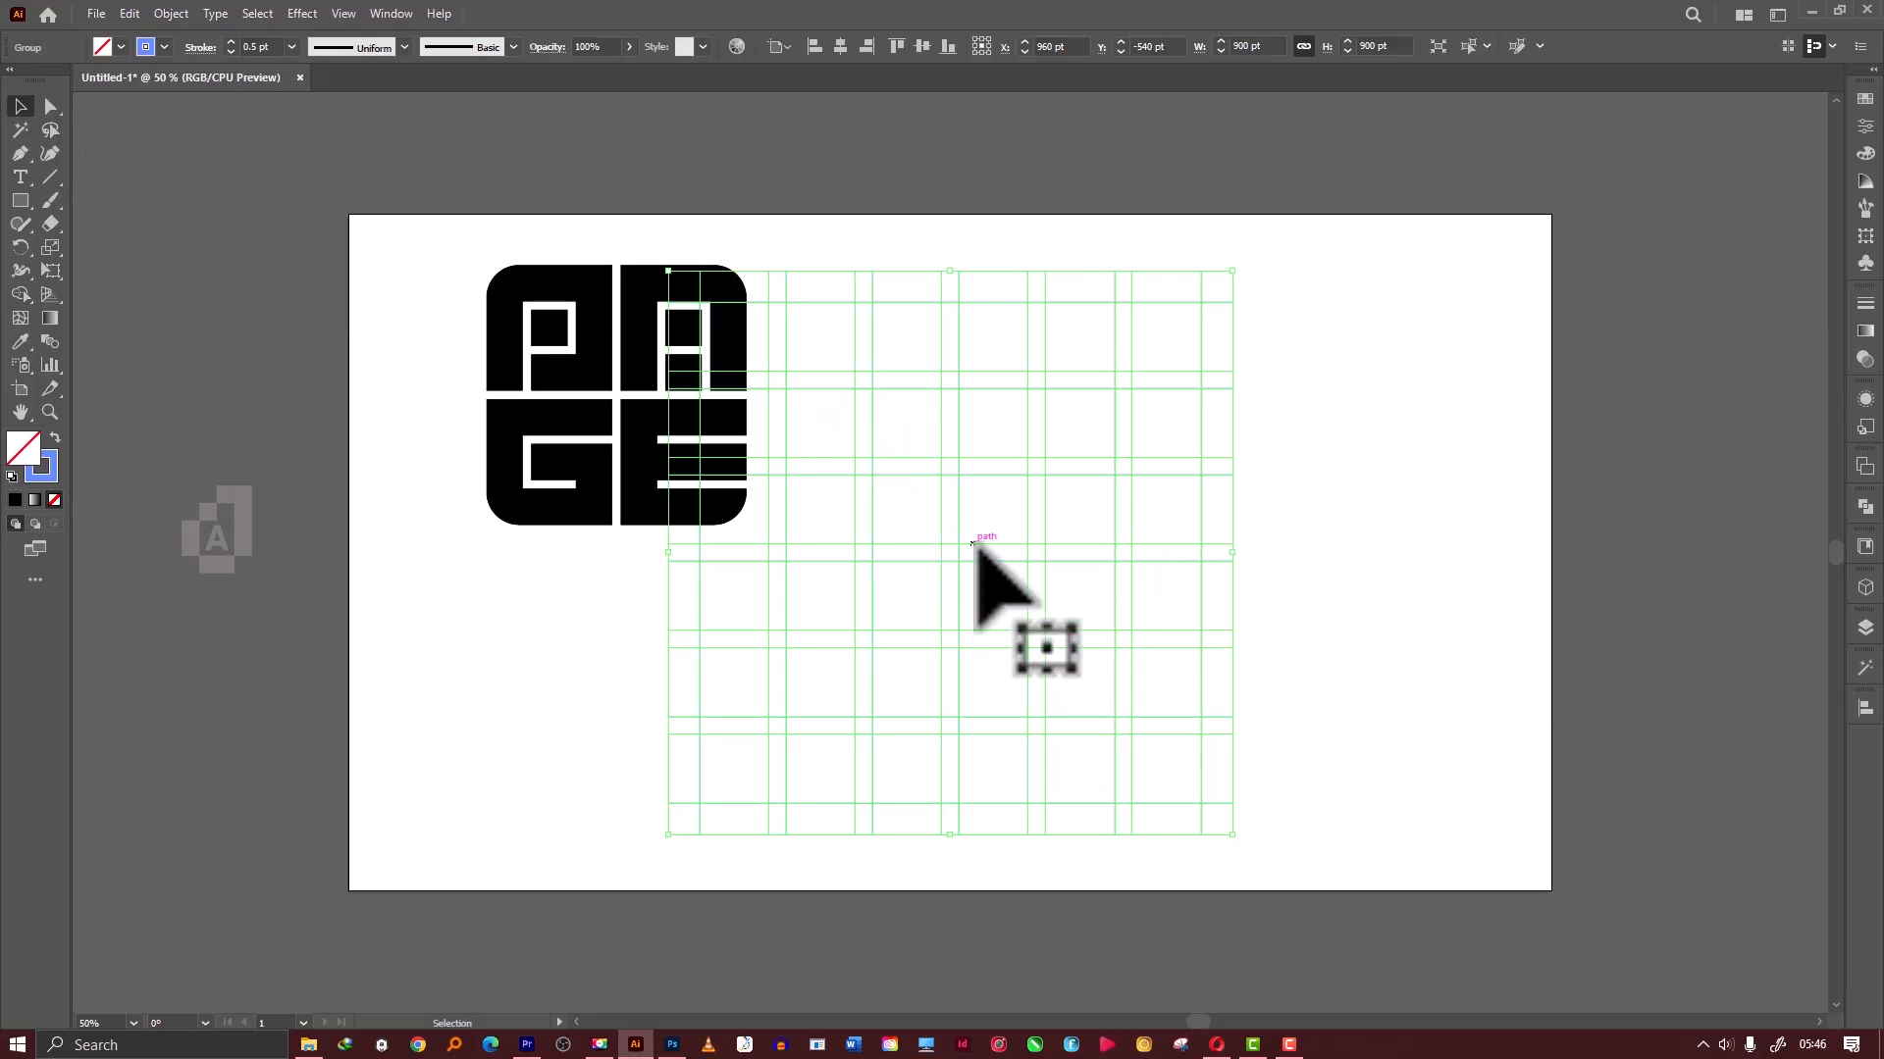
drag(995, 549, 1126, 552)
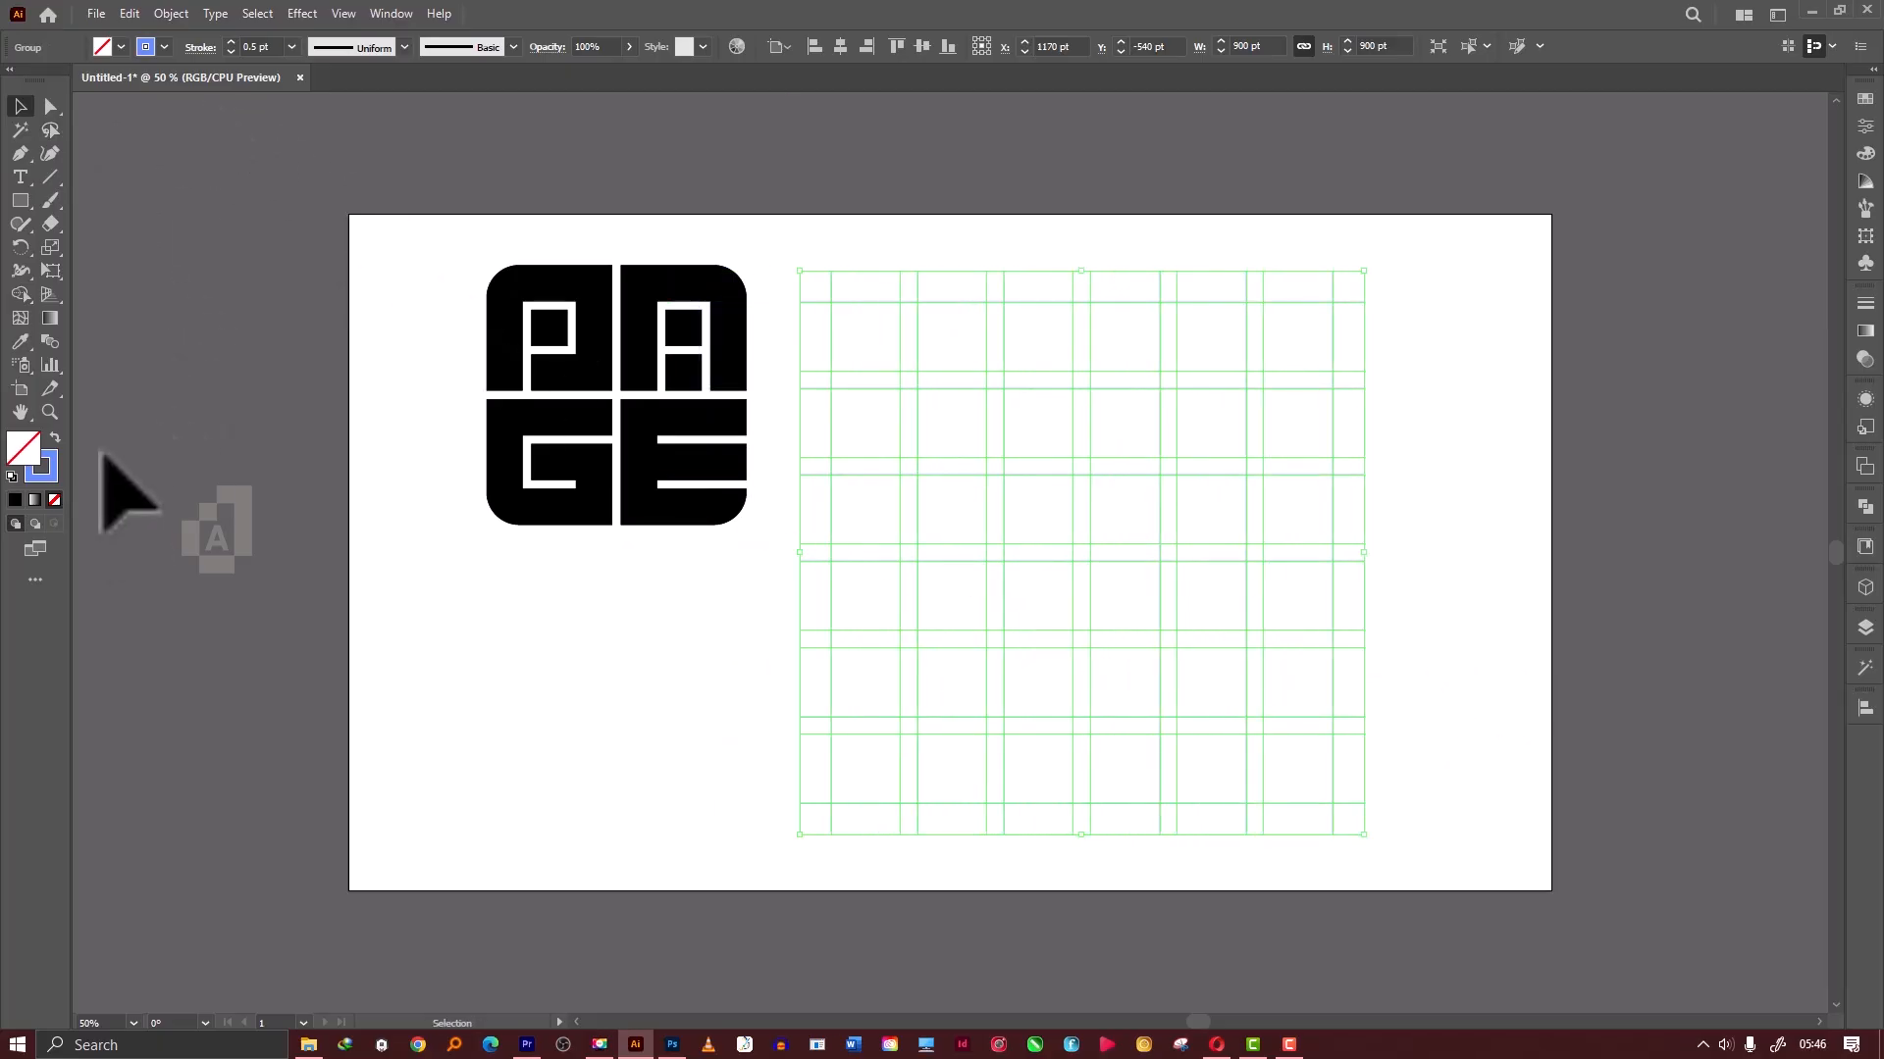
With black fill and stroke, merge grid cells with Shape Builder into a square spiral monogram with a G at its centre.
click(21, 294)
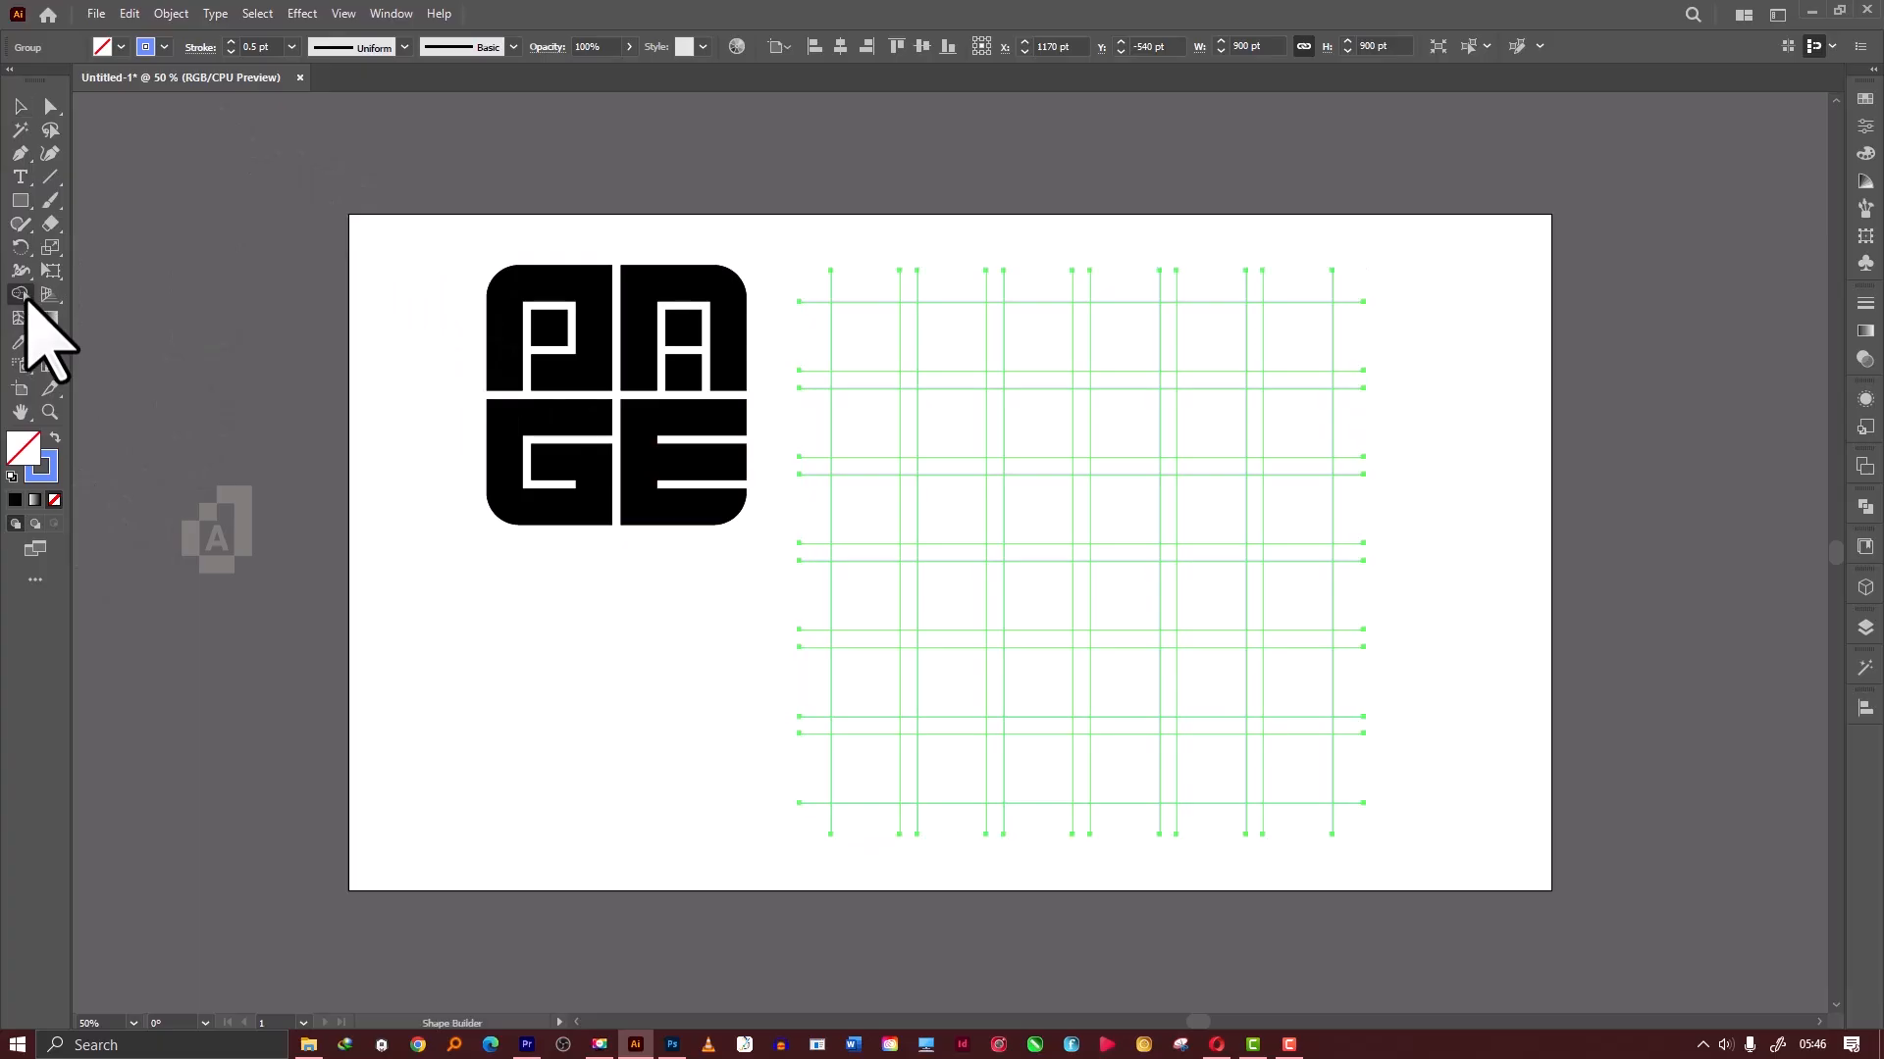
click(12, 478)
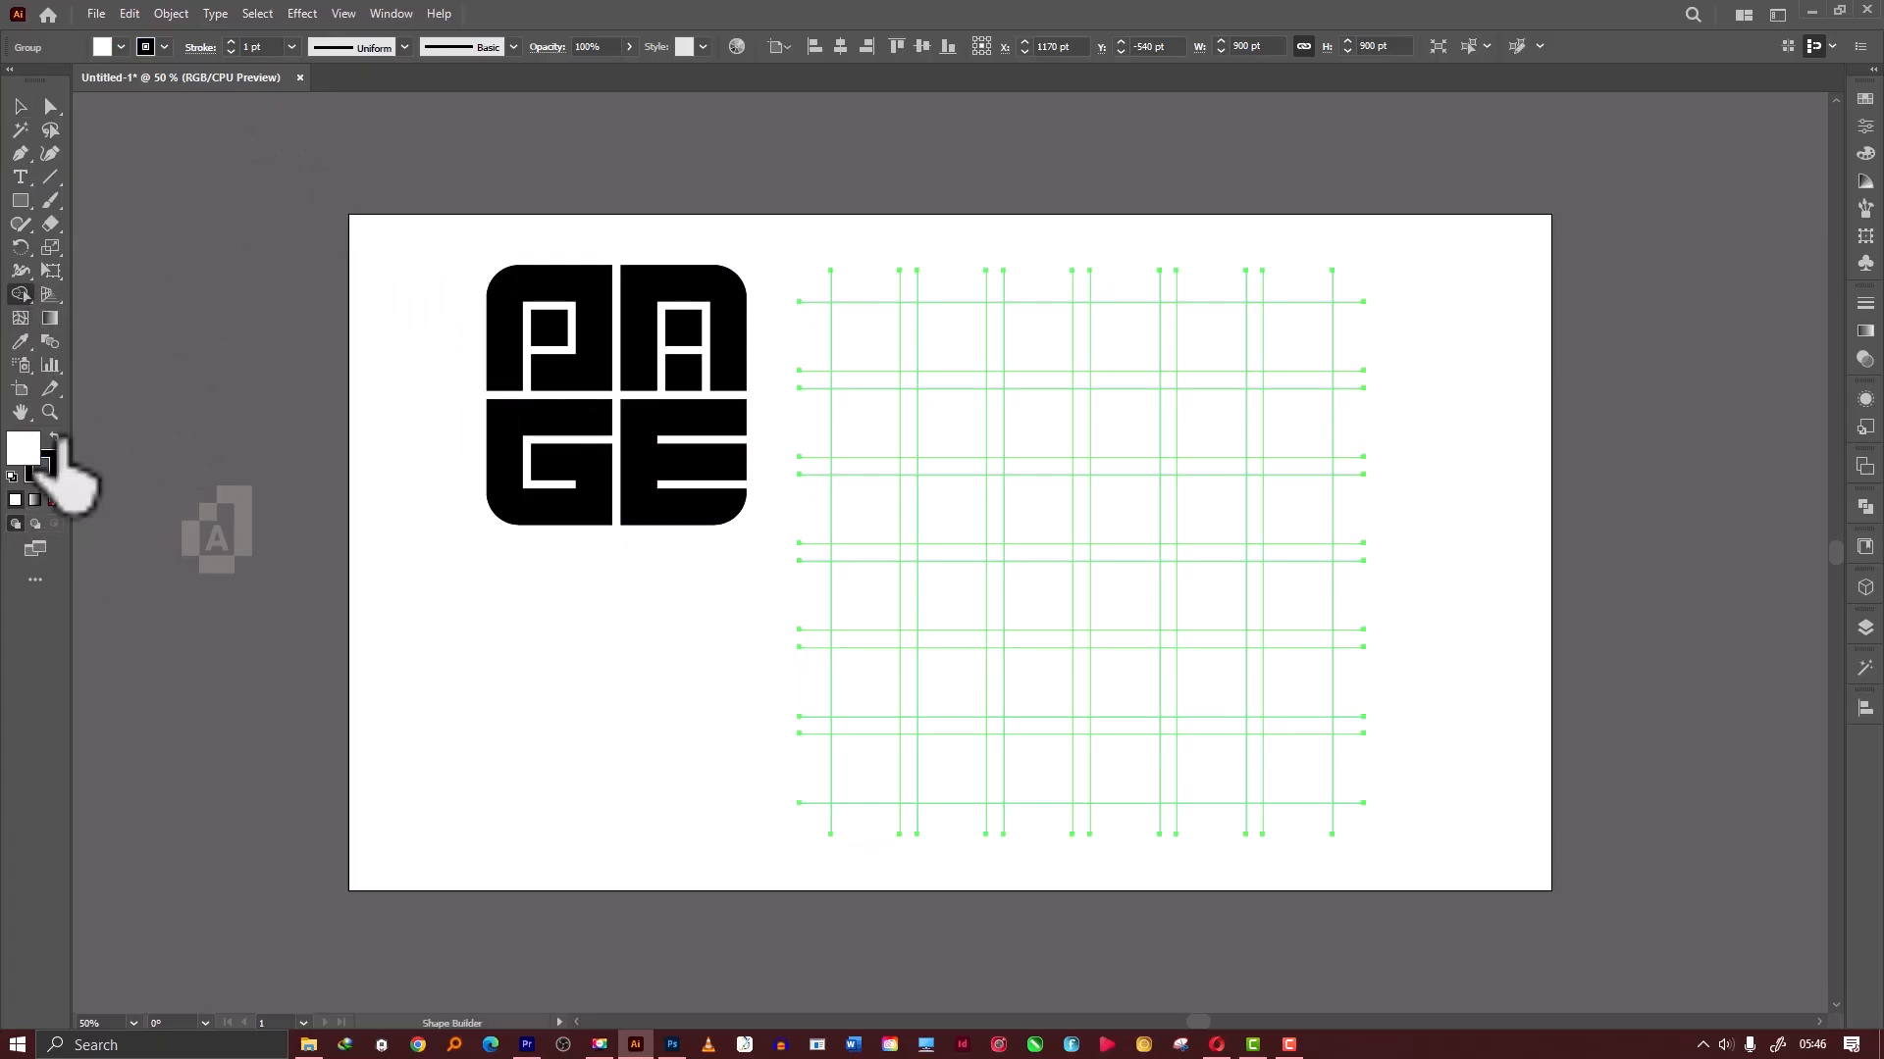
key(shift+x)
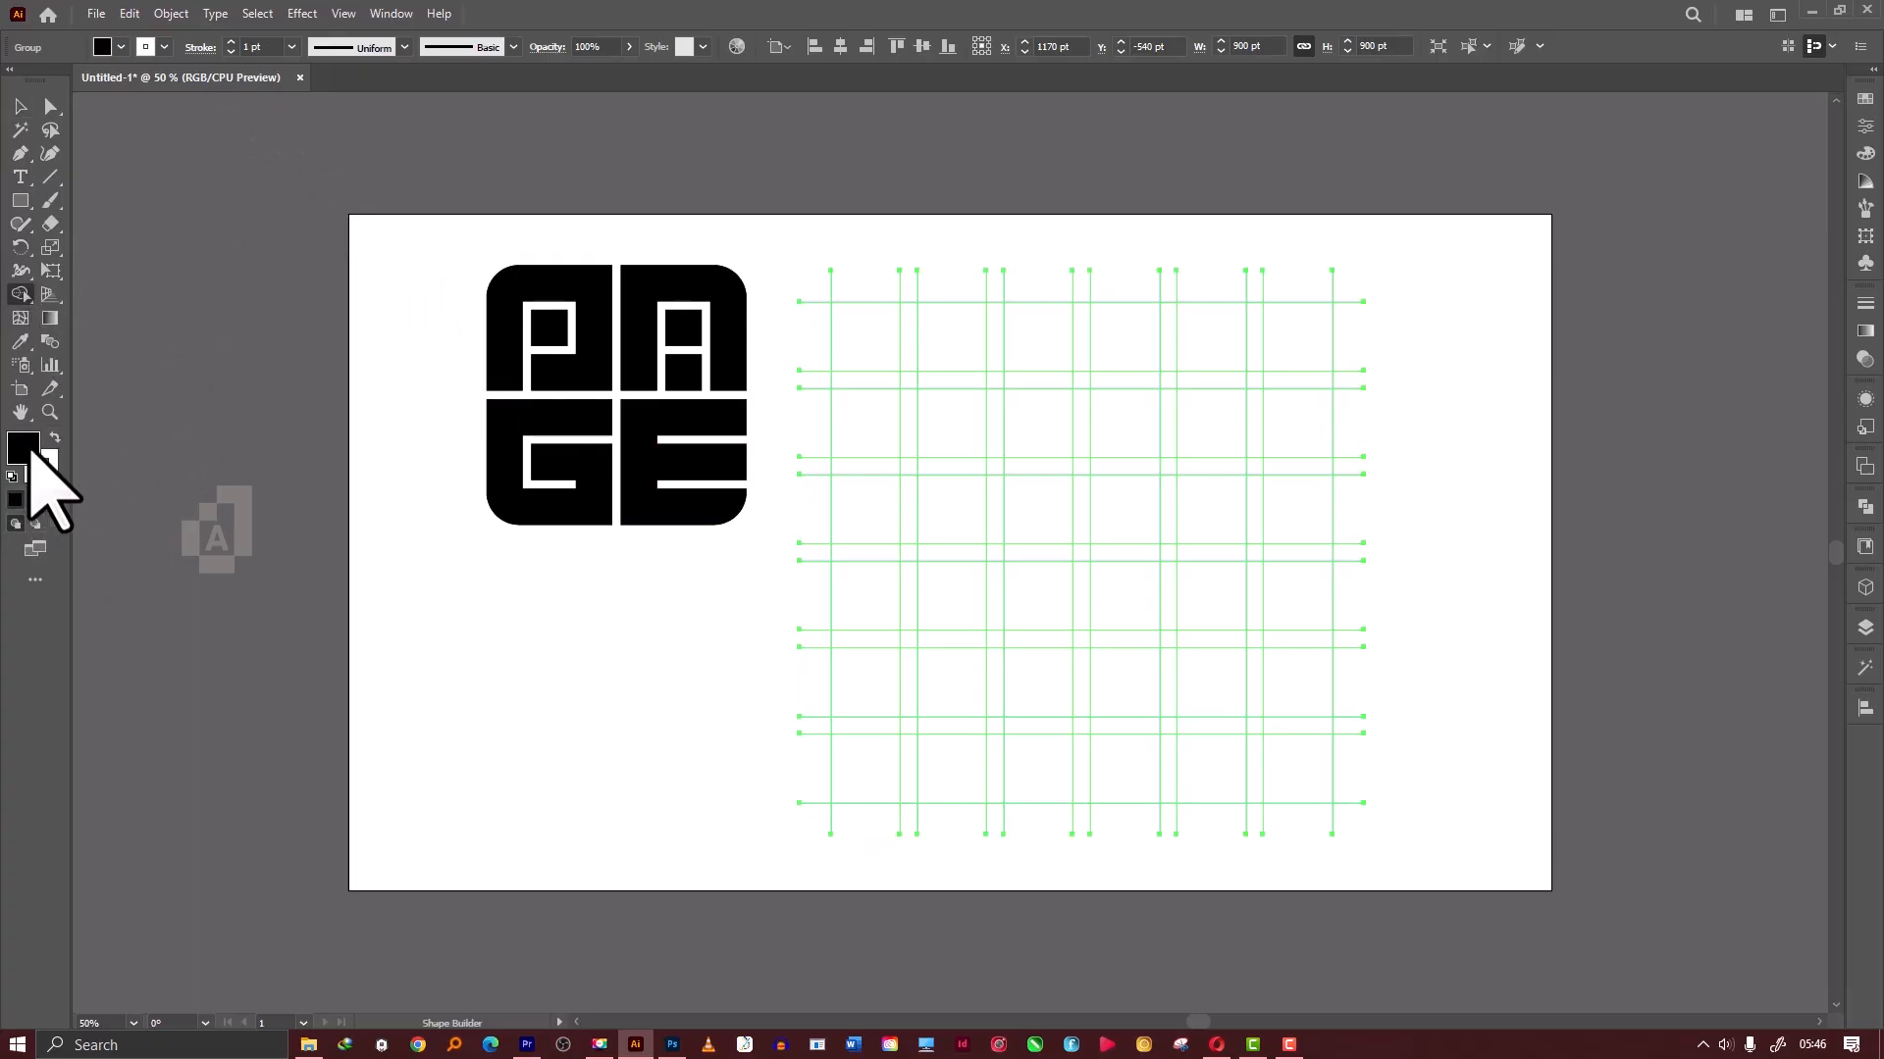
drag(31, 452, 53, 464)
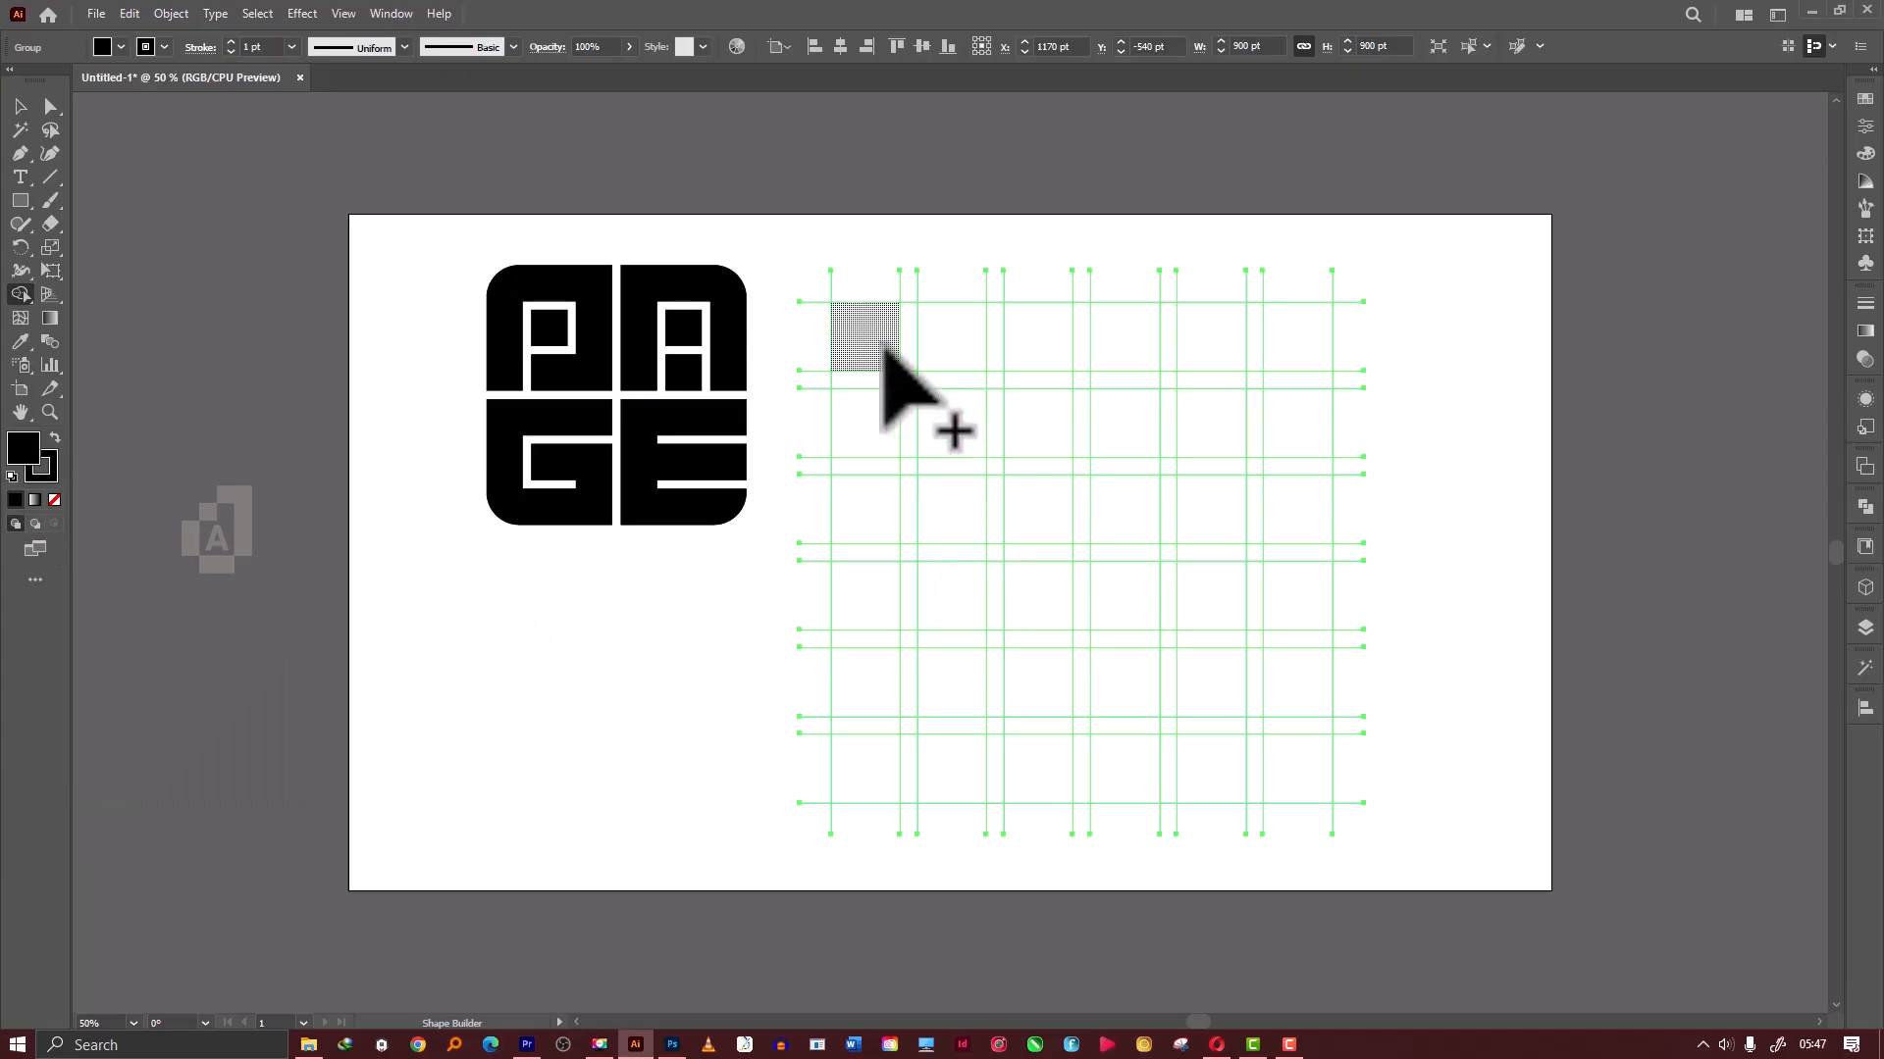
mouse_move(882, 344)
mouse_down()
mouse_move(869, 764)
mouse_move(1196, 786)
mouse_move(1304, 773)
mouse_move(1296, 352)
mouse_move(963, 356)
mouse_move(956, 681)
mouse_move(1096, 668)
mouse_move(1207, 686)
mouse_up()
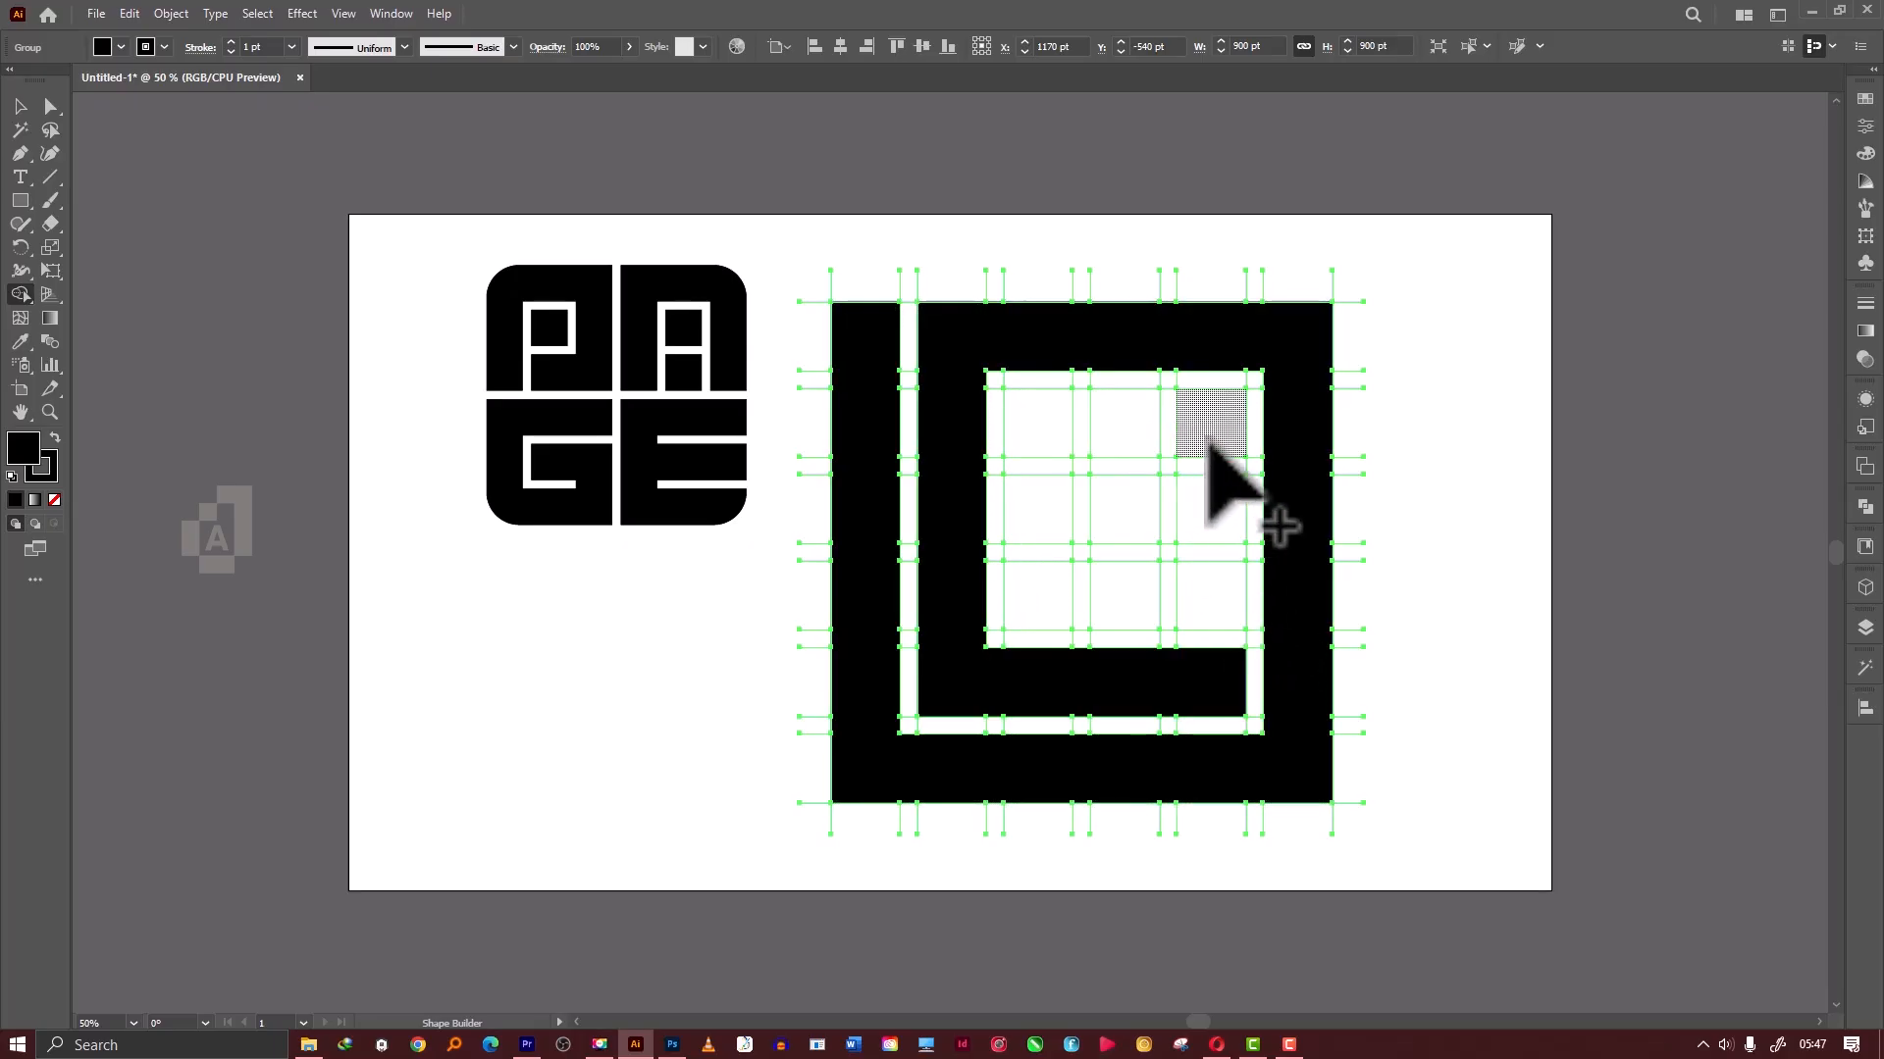
mouse_move(1207, 421)
mouse_down()
mouse_move(1059, 441)
mouse_move(1059, 609)
mouse_move(1248, 611)
mouse_move(1220, 535)
mouse_move(1138, 498)
mouse_move(1103, 540)
mouse_up()
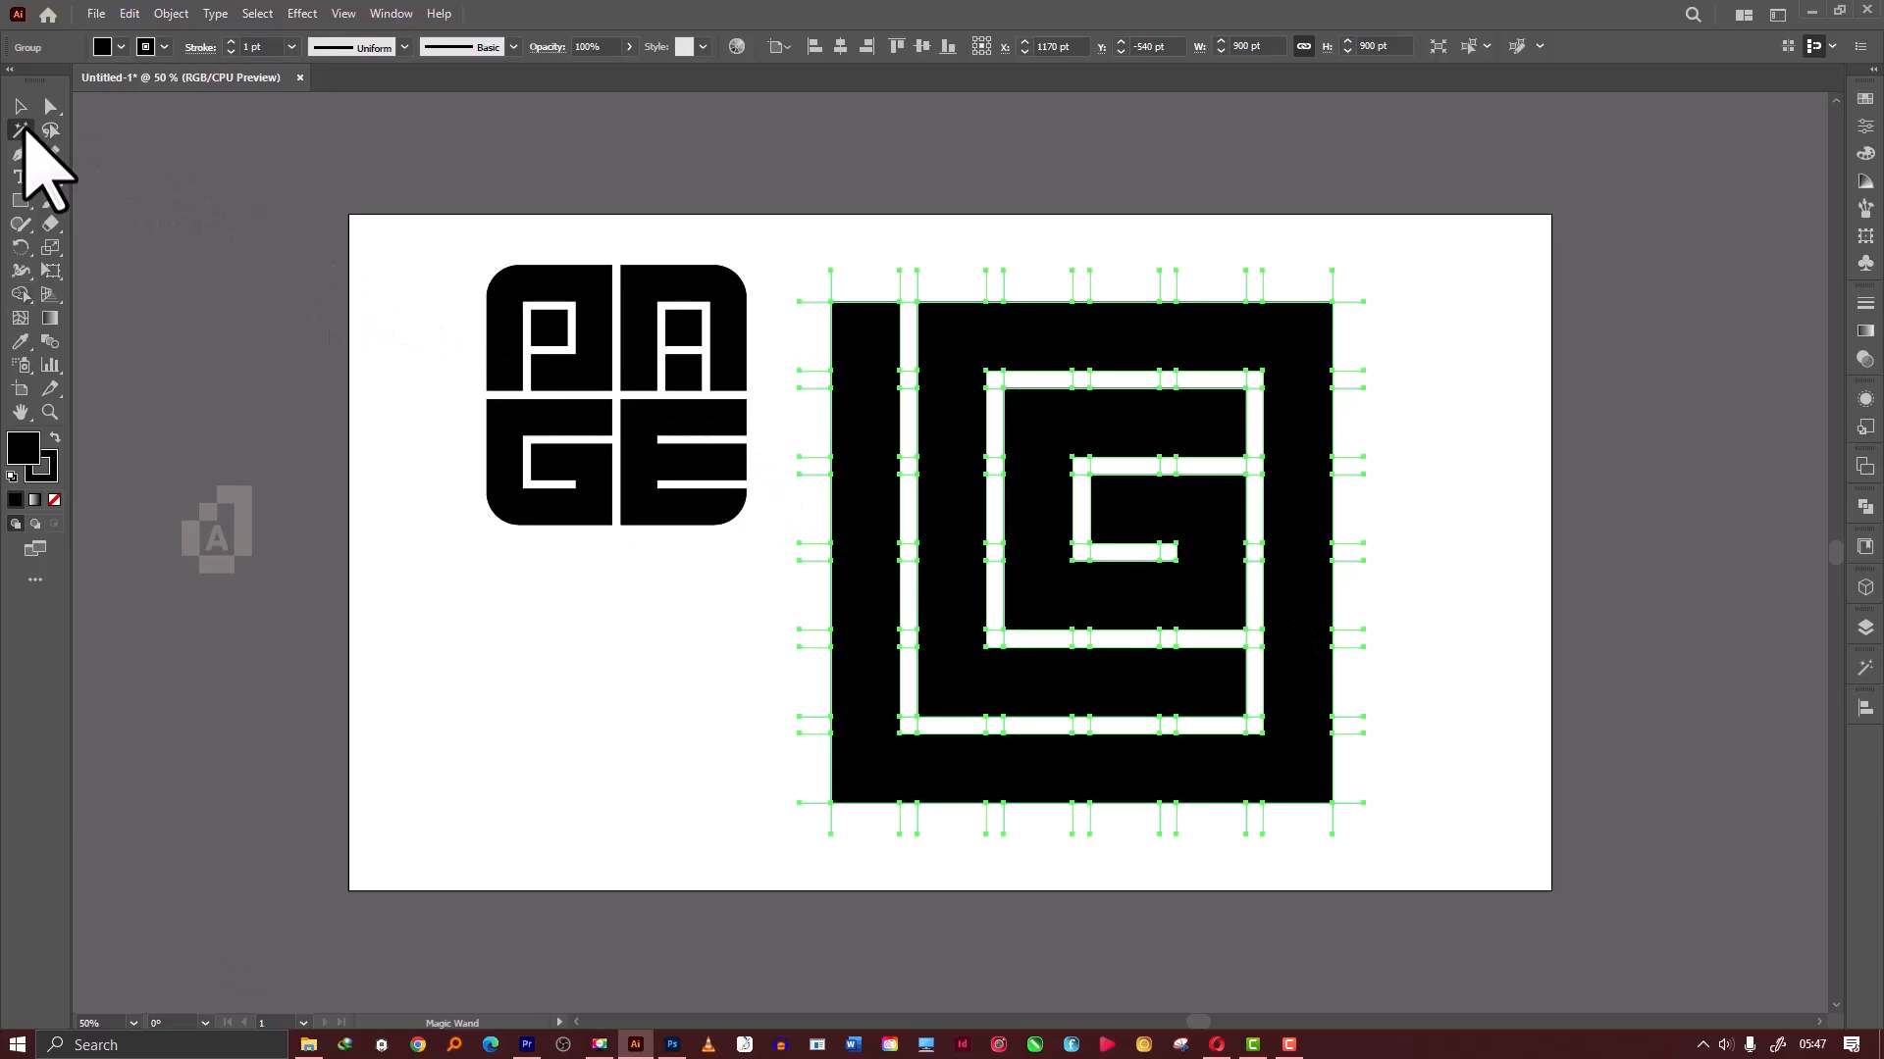
Select the leftover grid lines around the spiral monogram with the Magic Wand and delete them.
click(1259, 271)
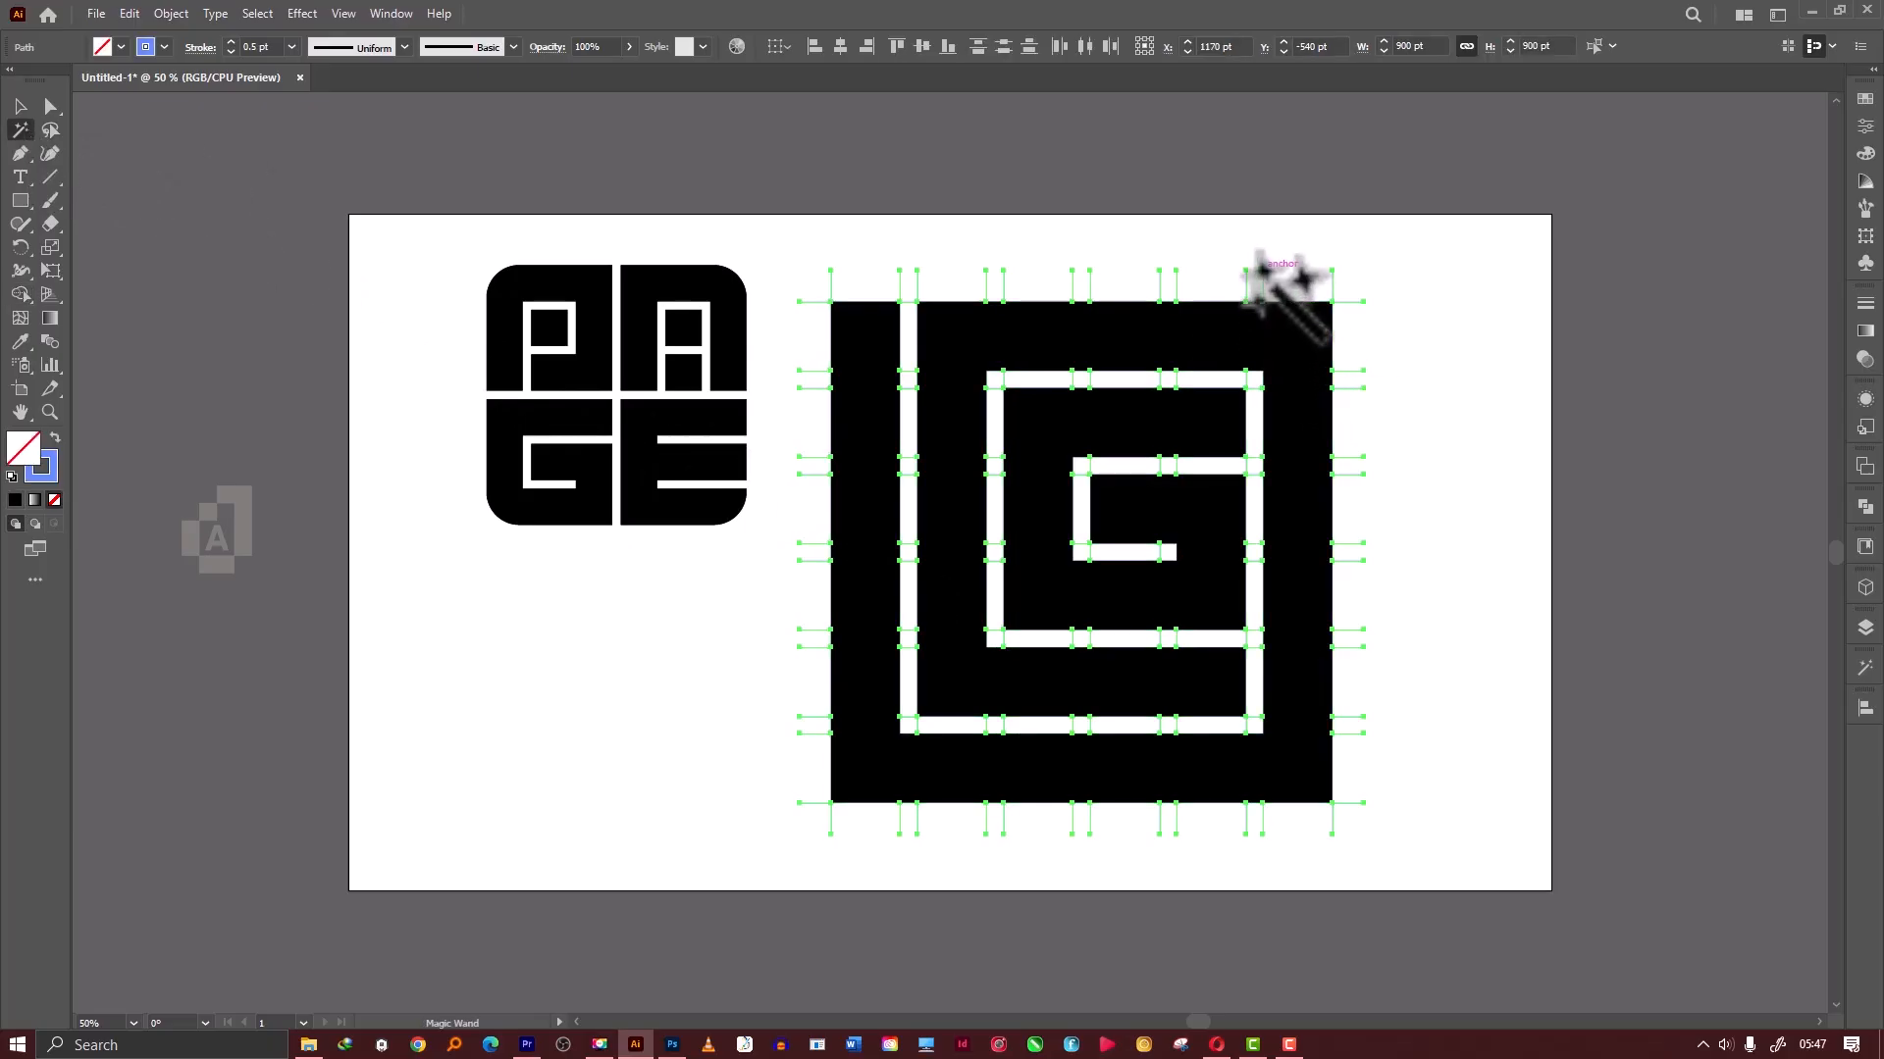
click(1256, 271)
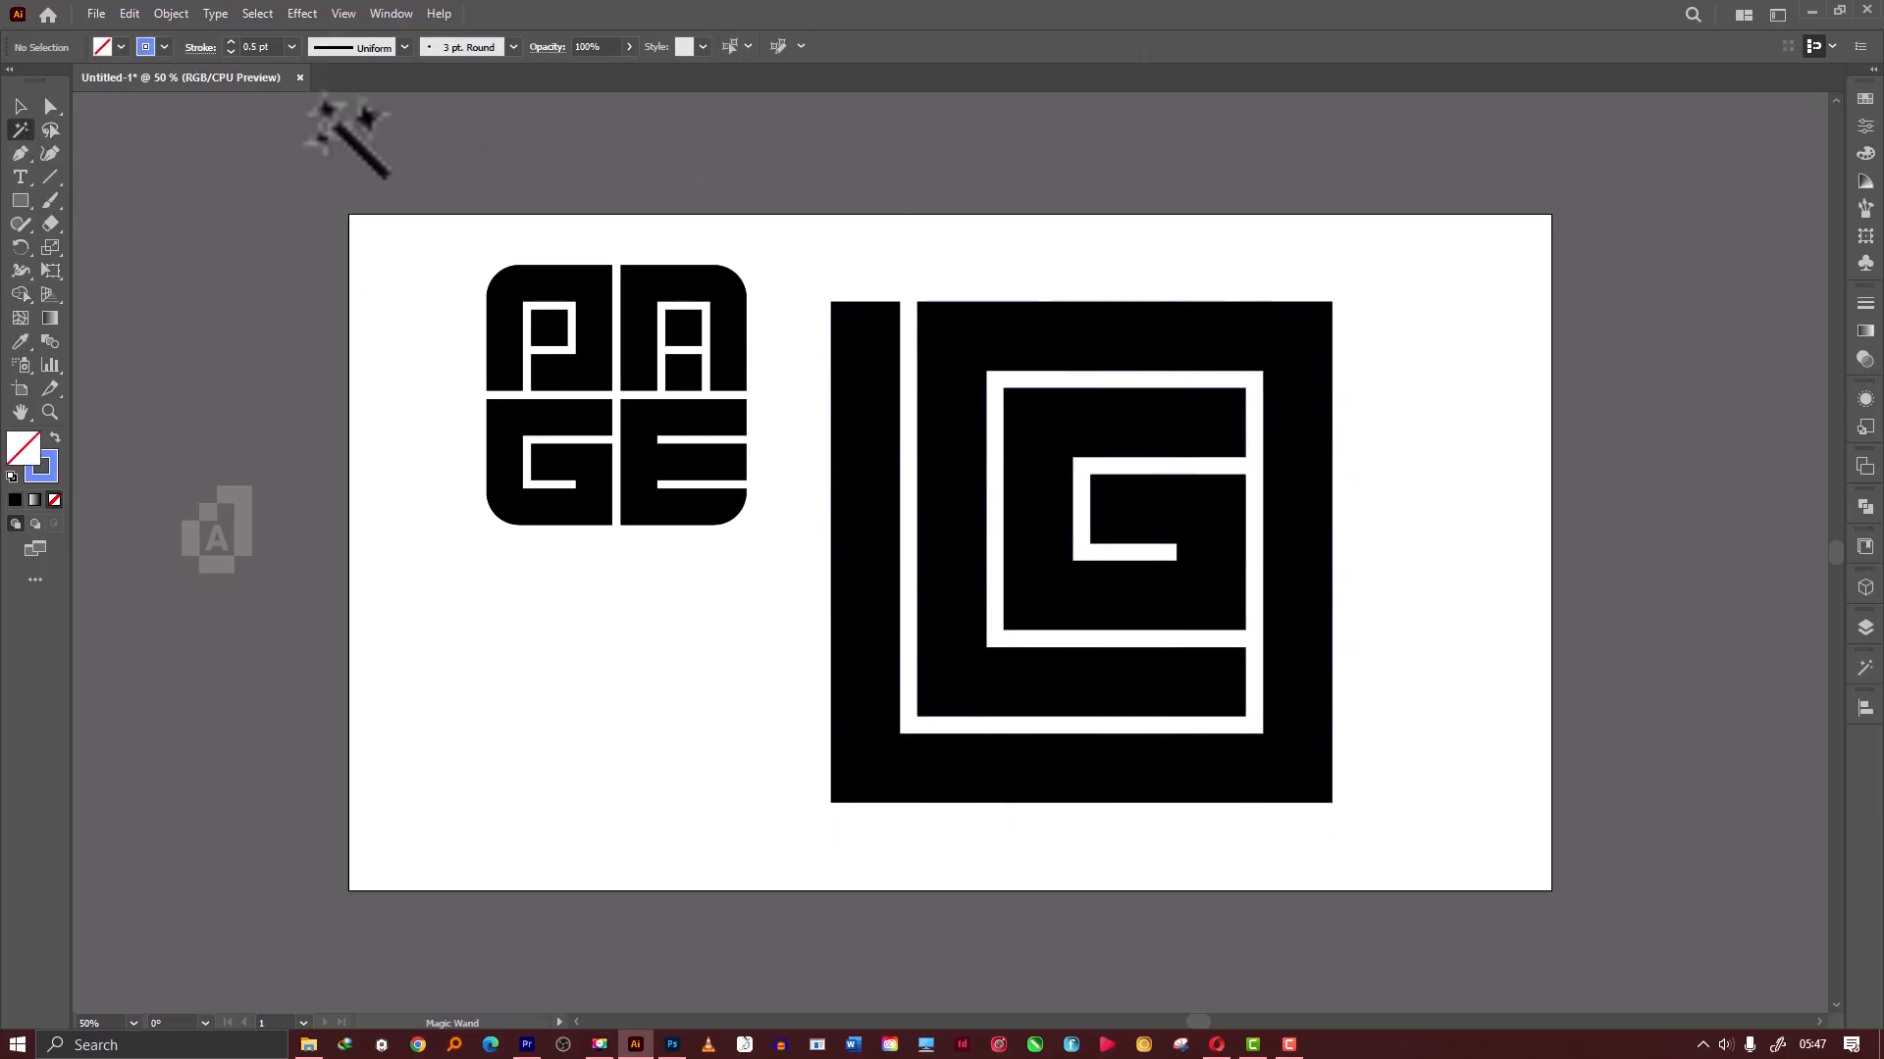
click(14, 102)
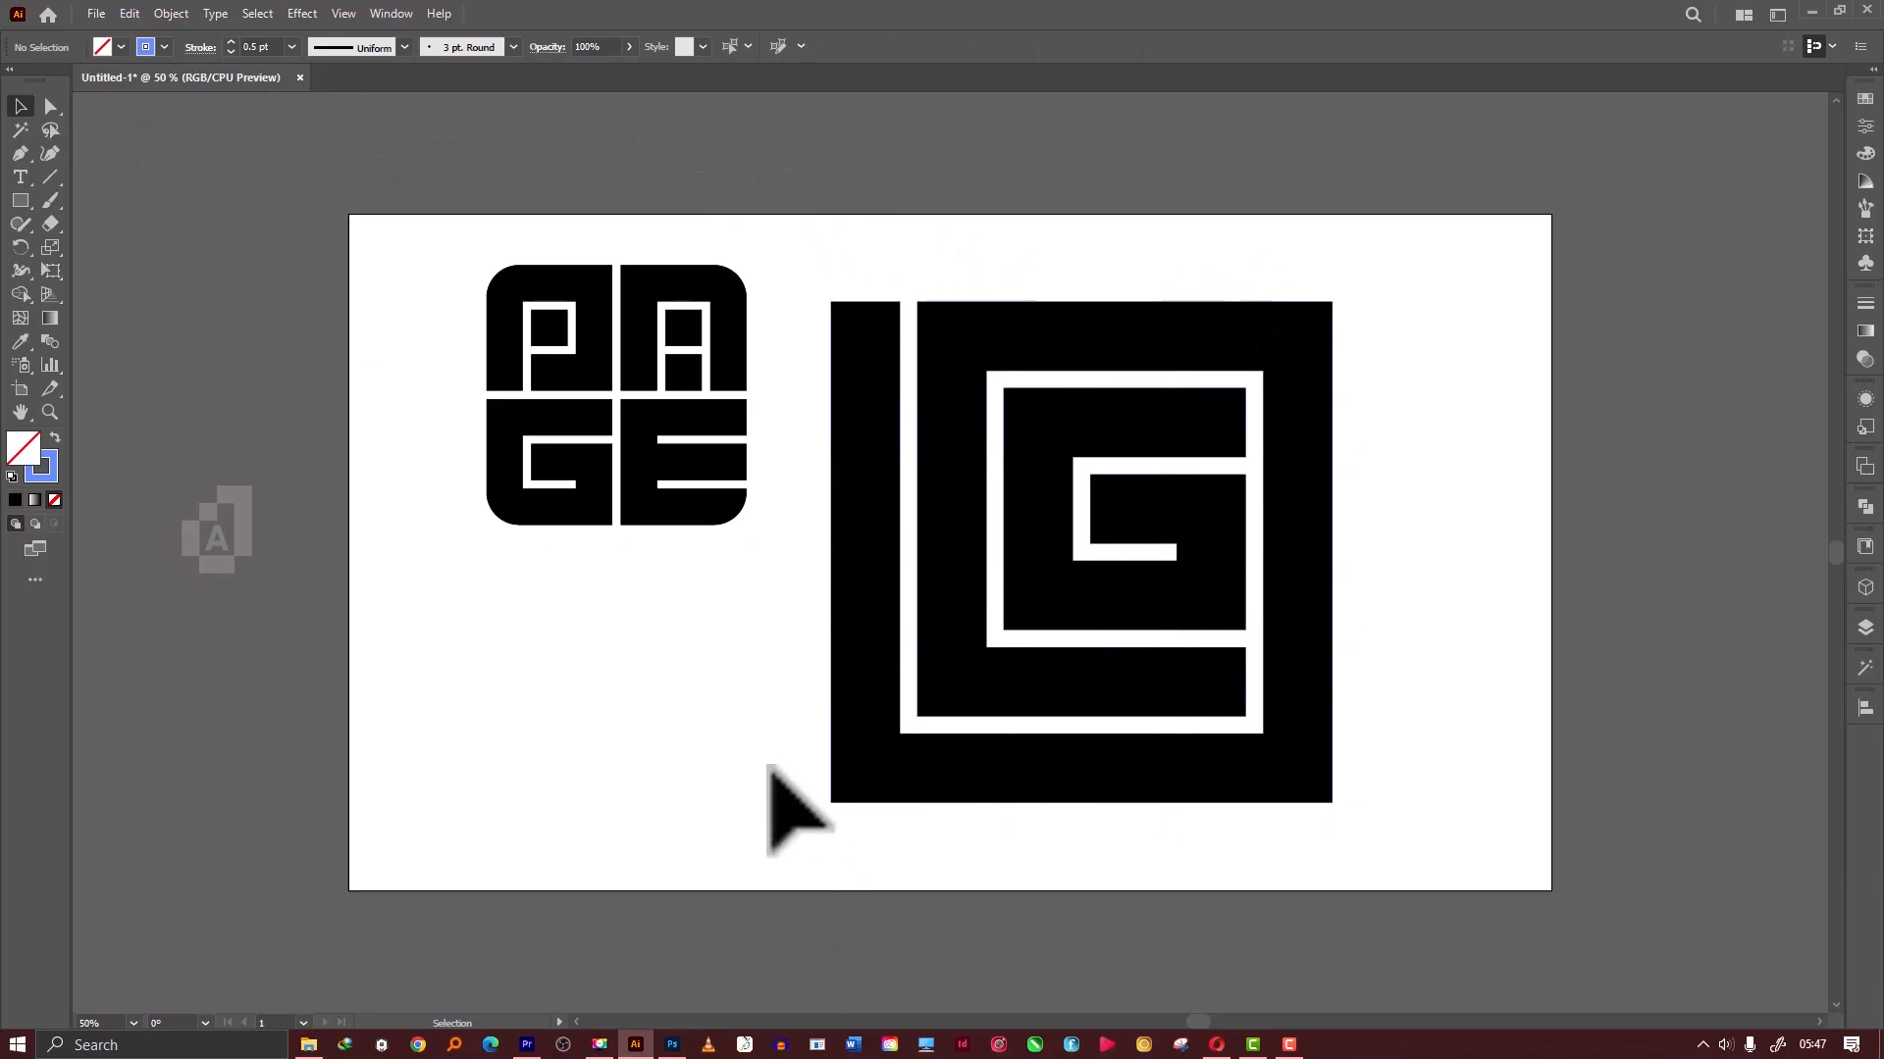
Scale the spiral monogram down to 488 pt square and round its outer corners to about 65 pt.
drag(749, 736, 928, 728)
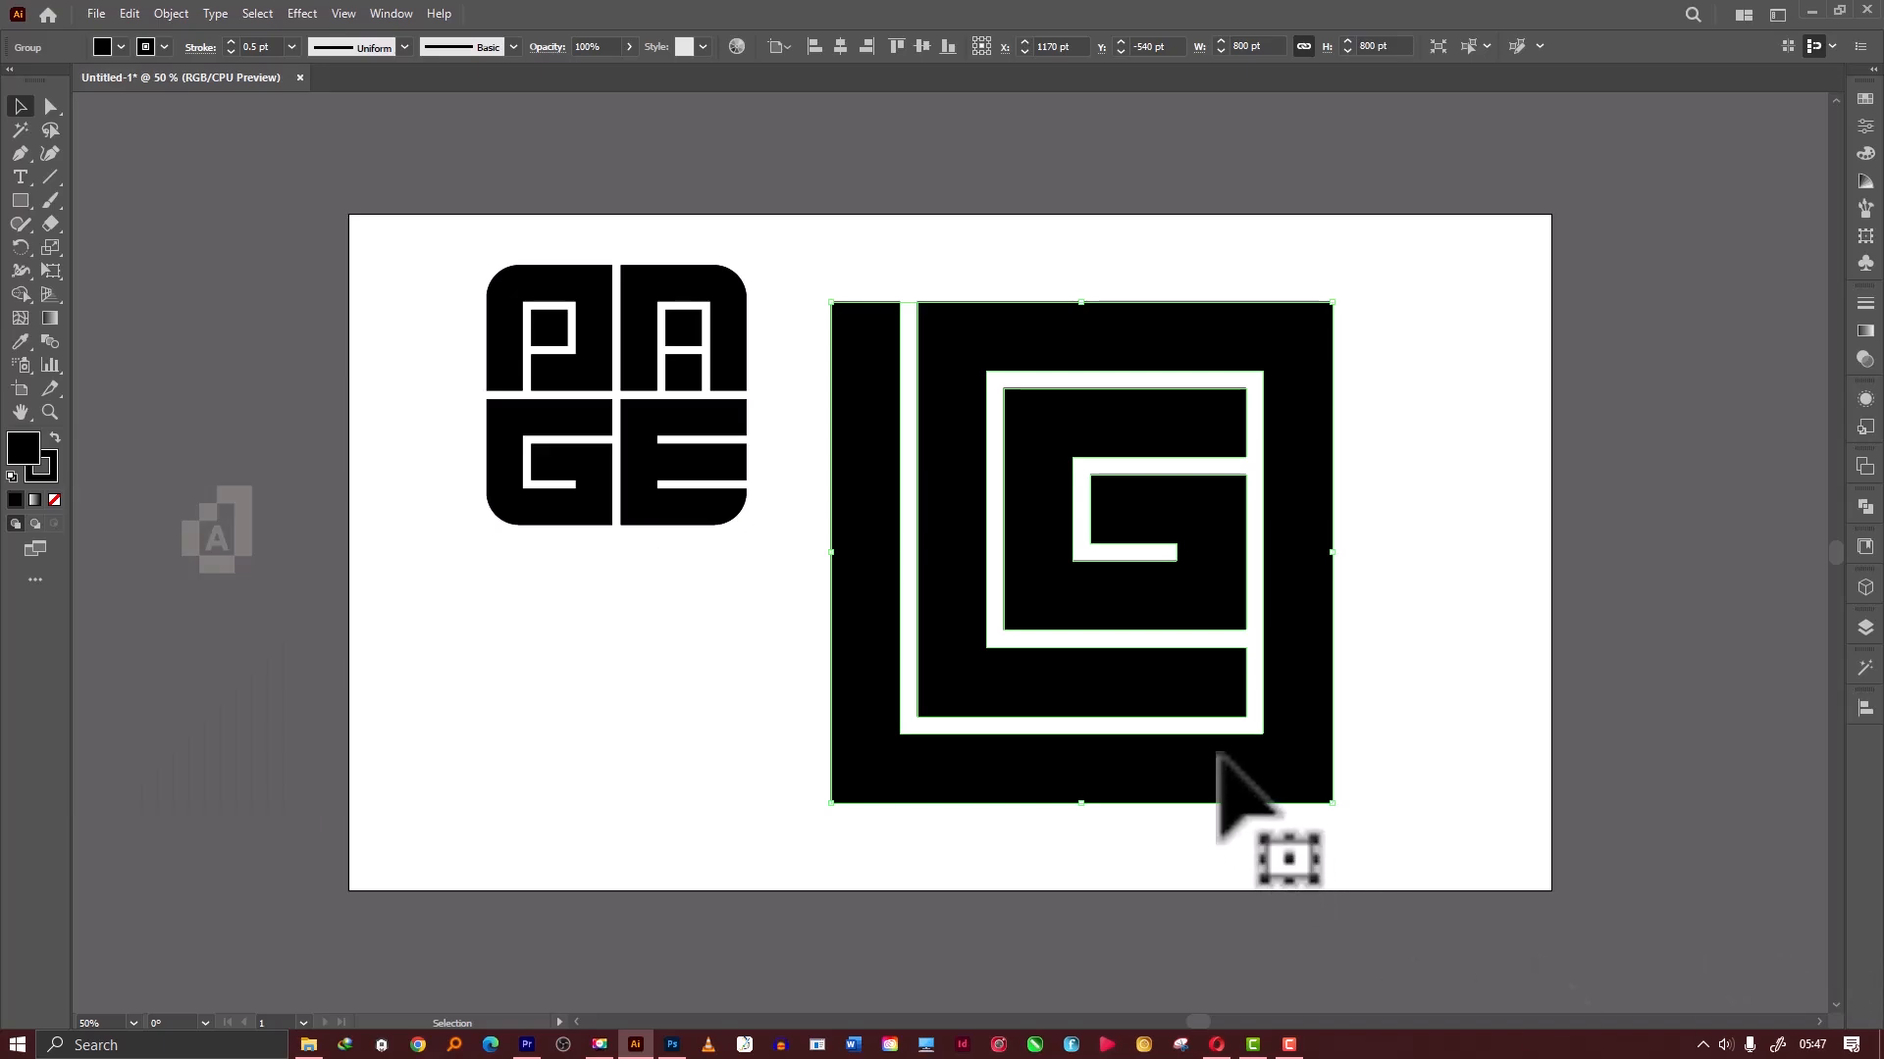
drag(1331, 802, 1246, 716)
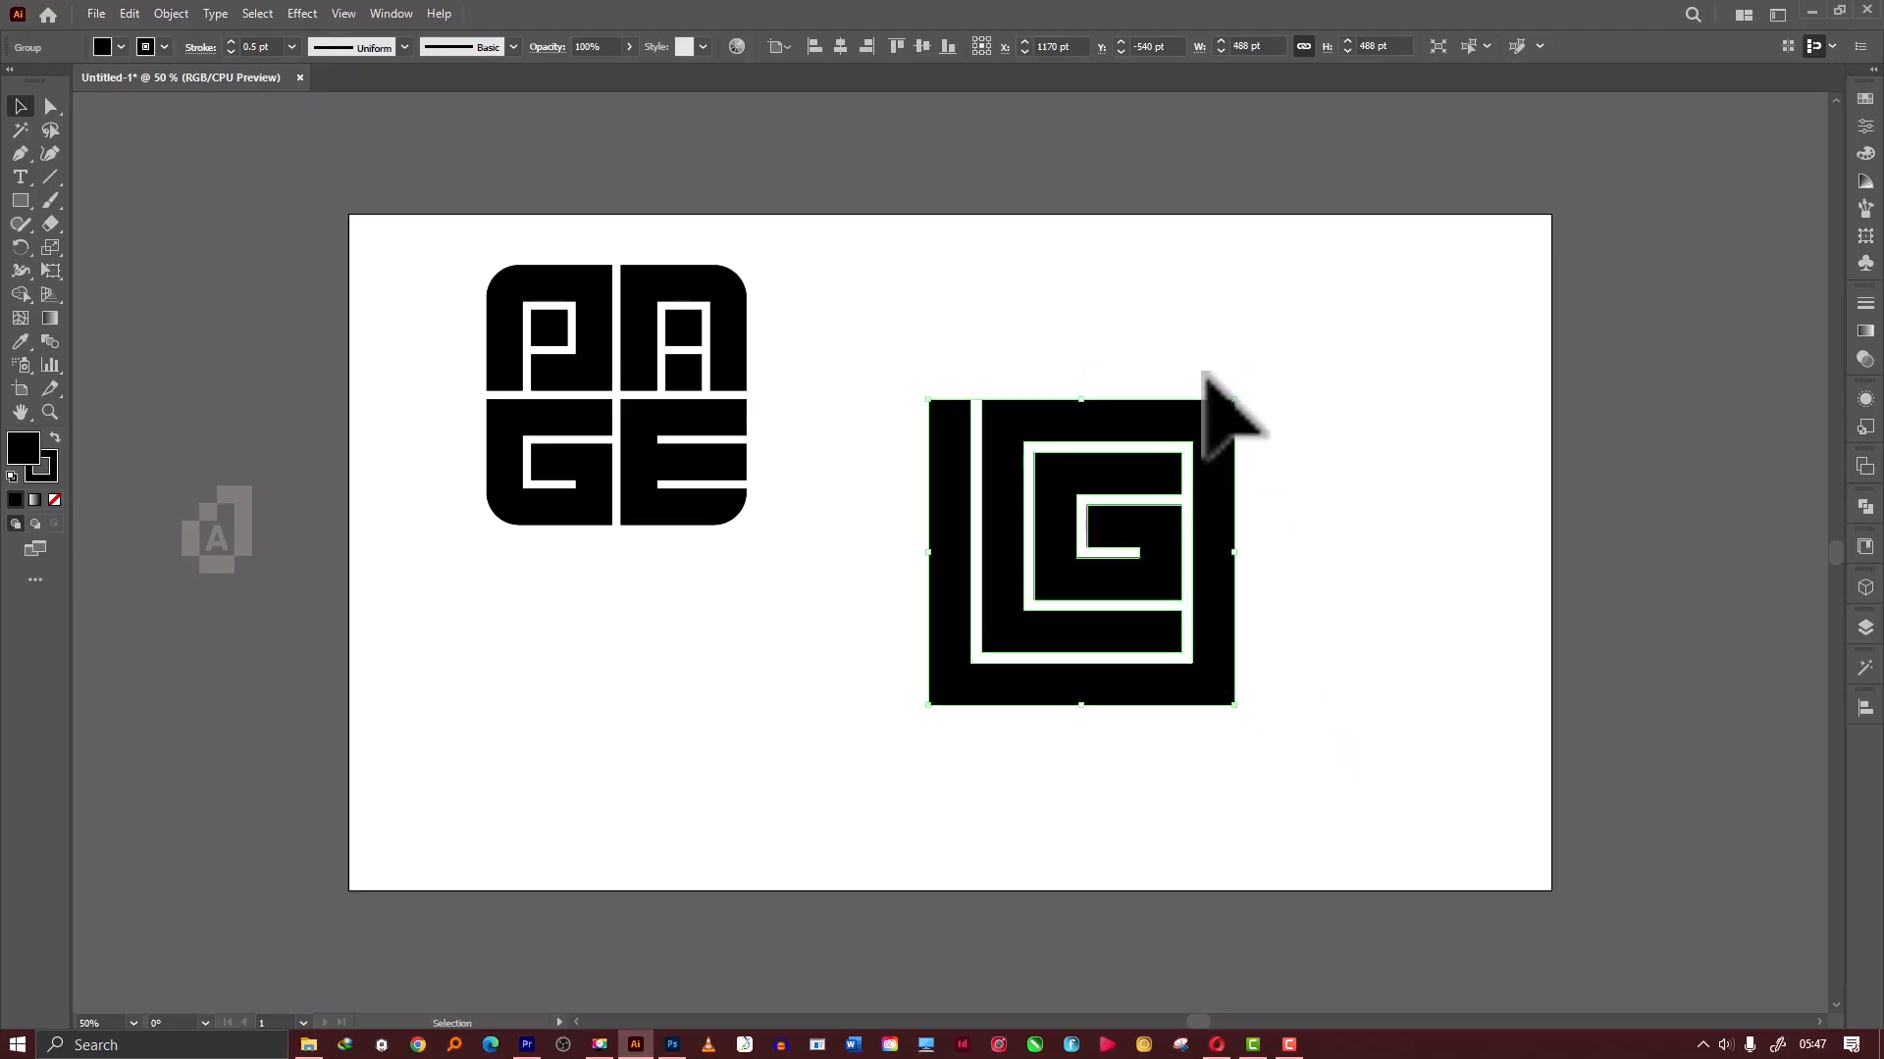
key(a)
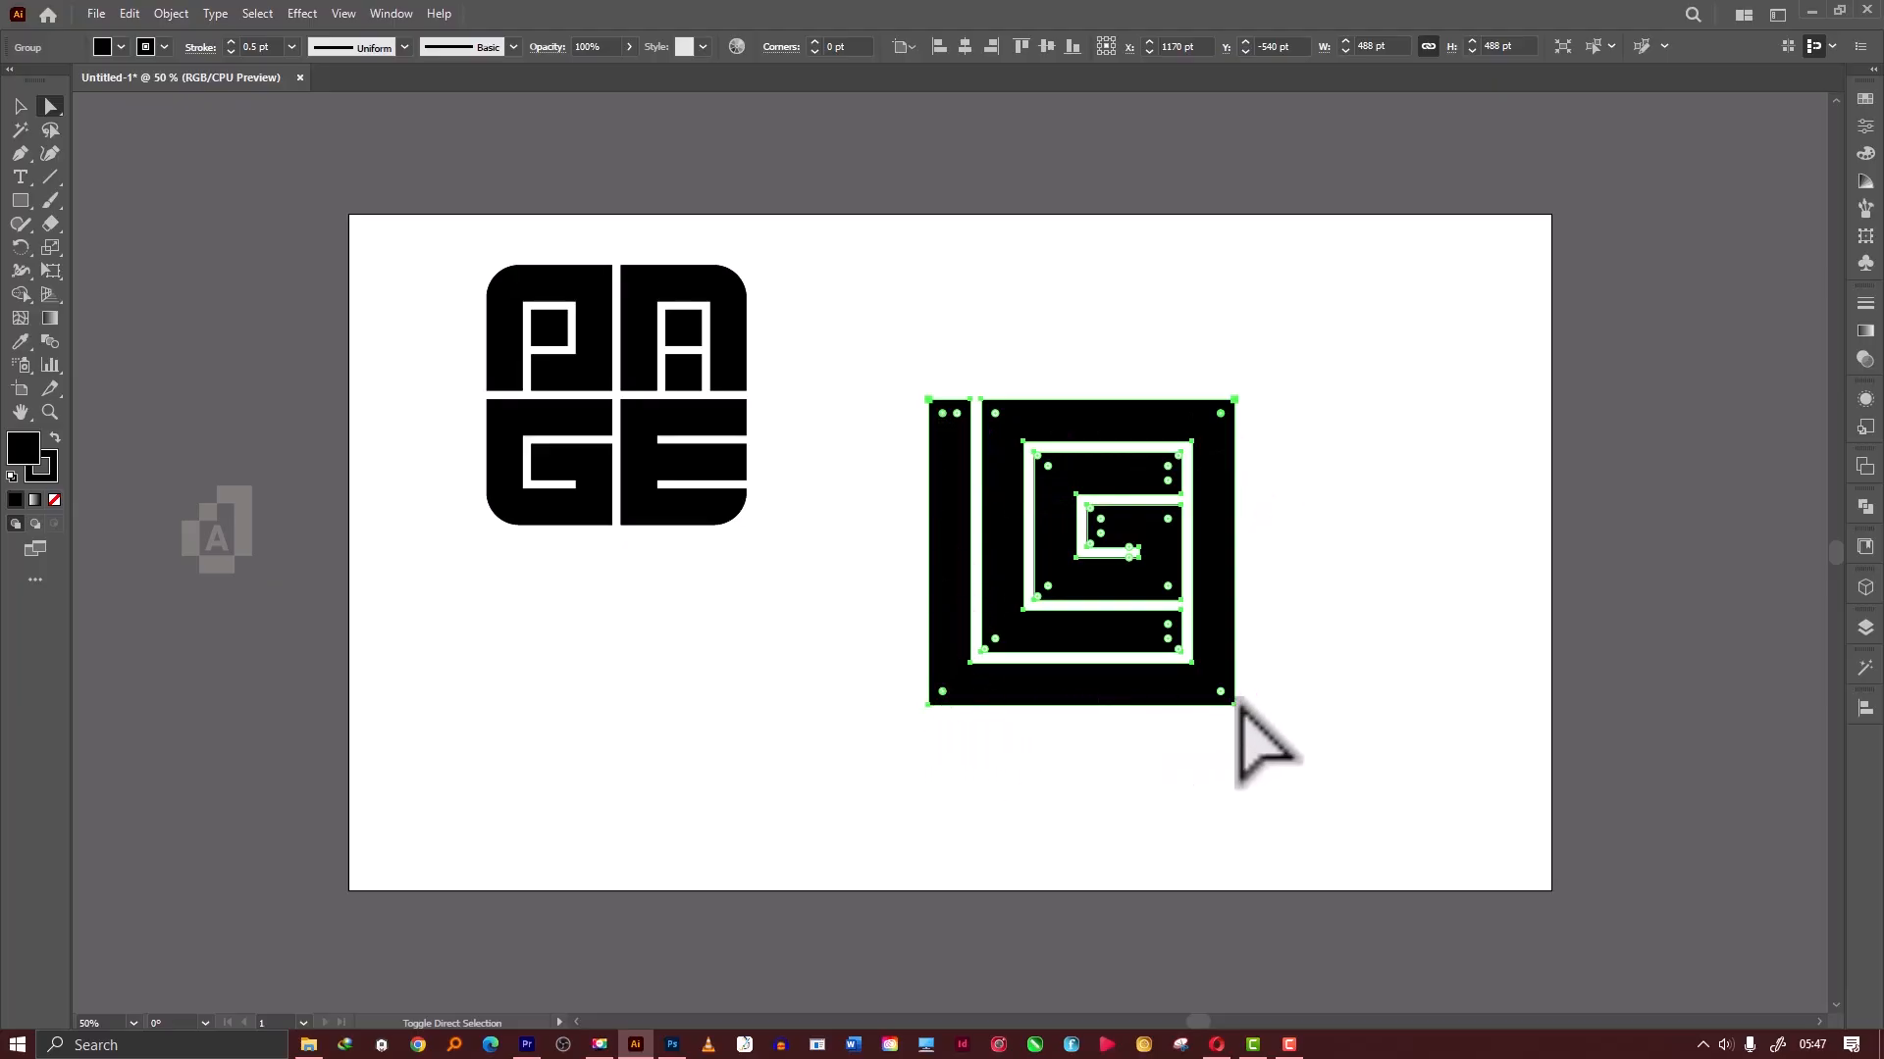
drag(1219, 694, 1190, 673)
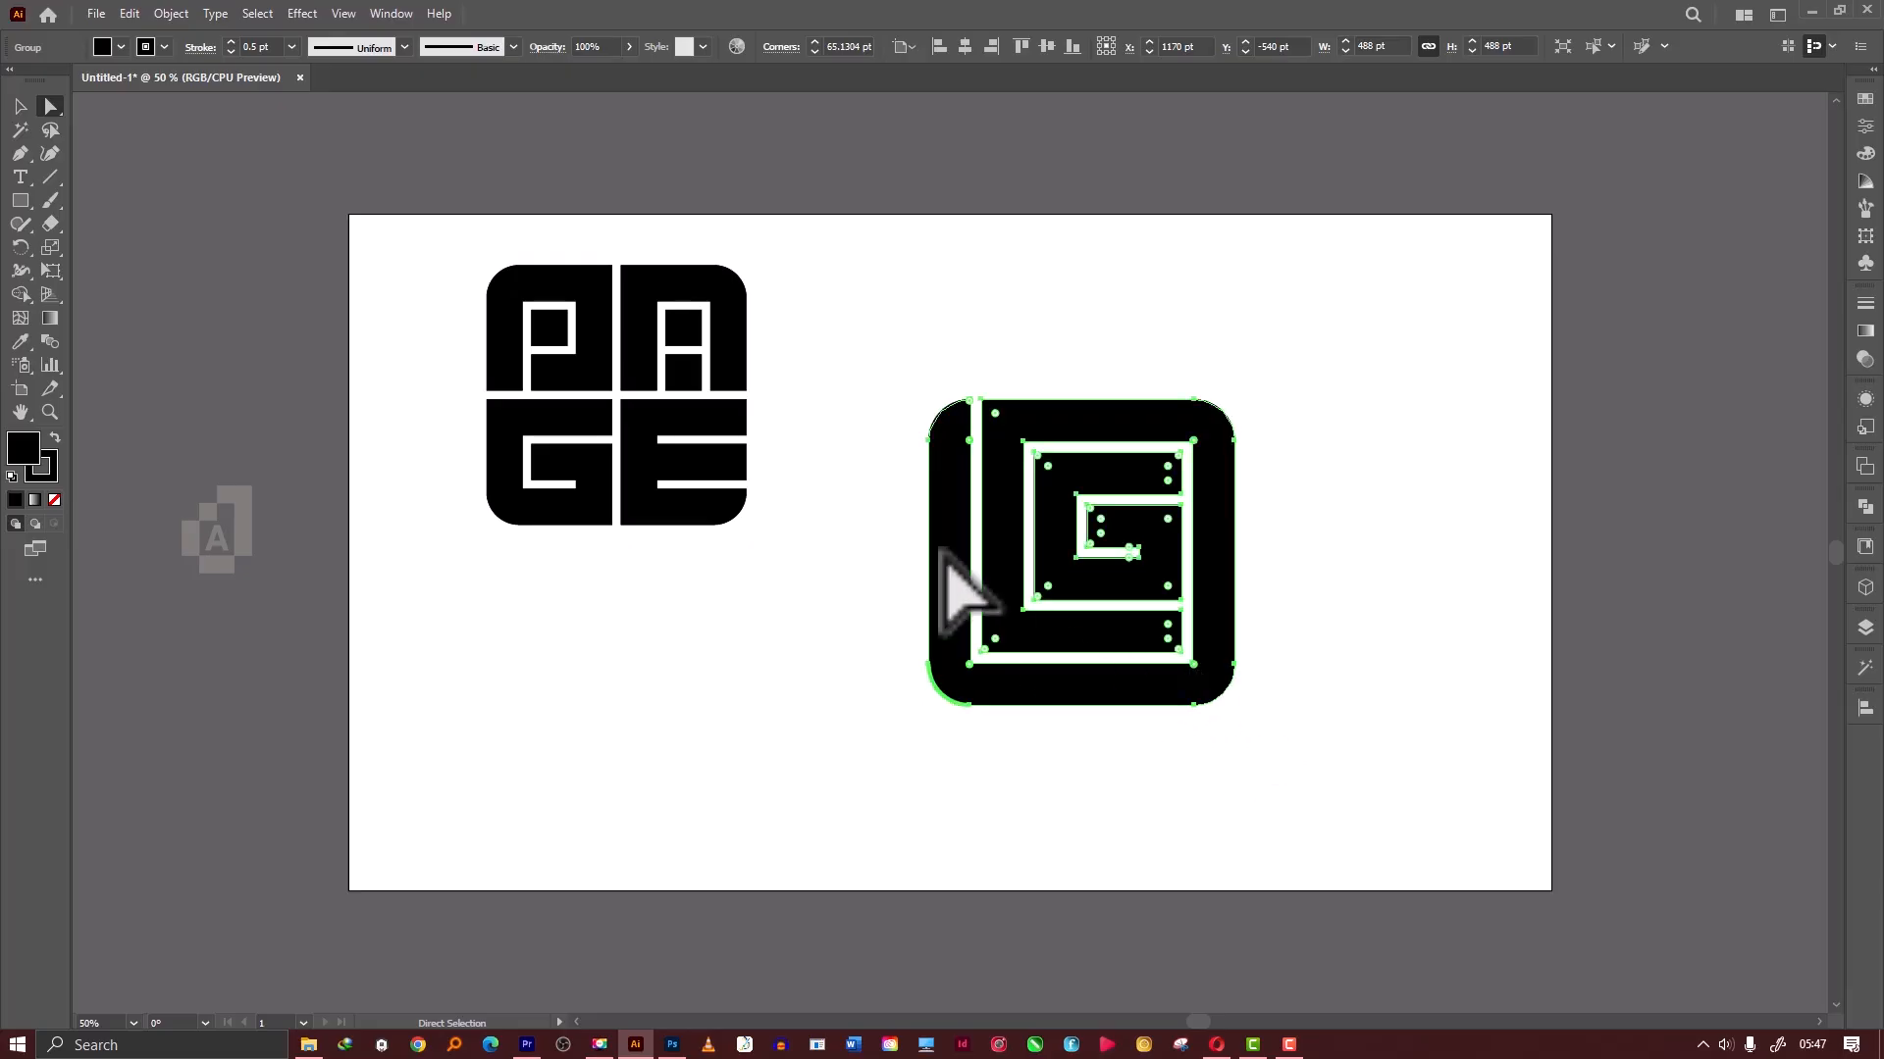
click(868, 513)
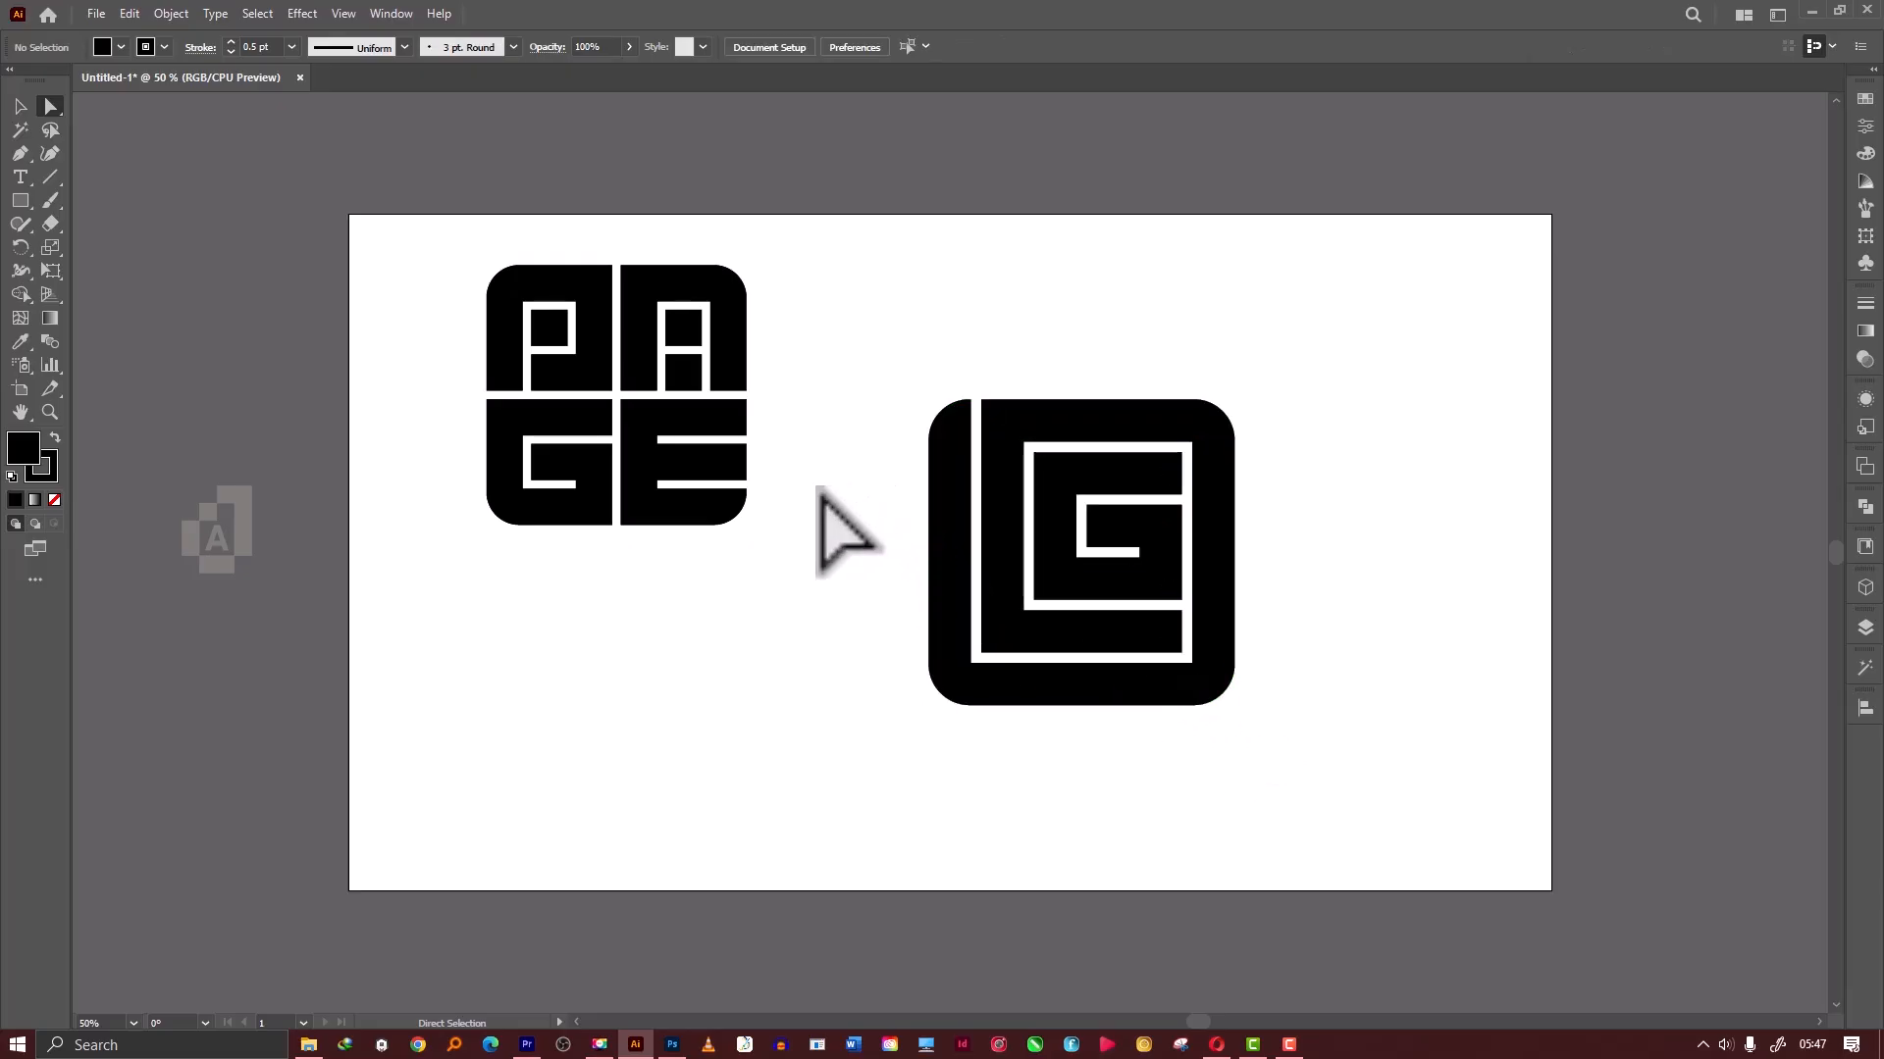
Scale the rounded spiral monogram to about 390 pt and place the PAGE logo beside it at about X 555 pt, Y -664 pt.
key(v)
drag(872, 406, 1212, 697)
drag(1047, 602, 1013, 543)
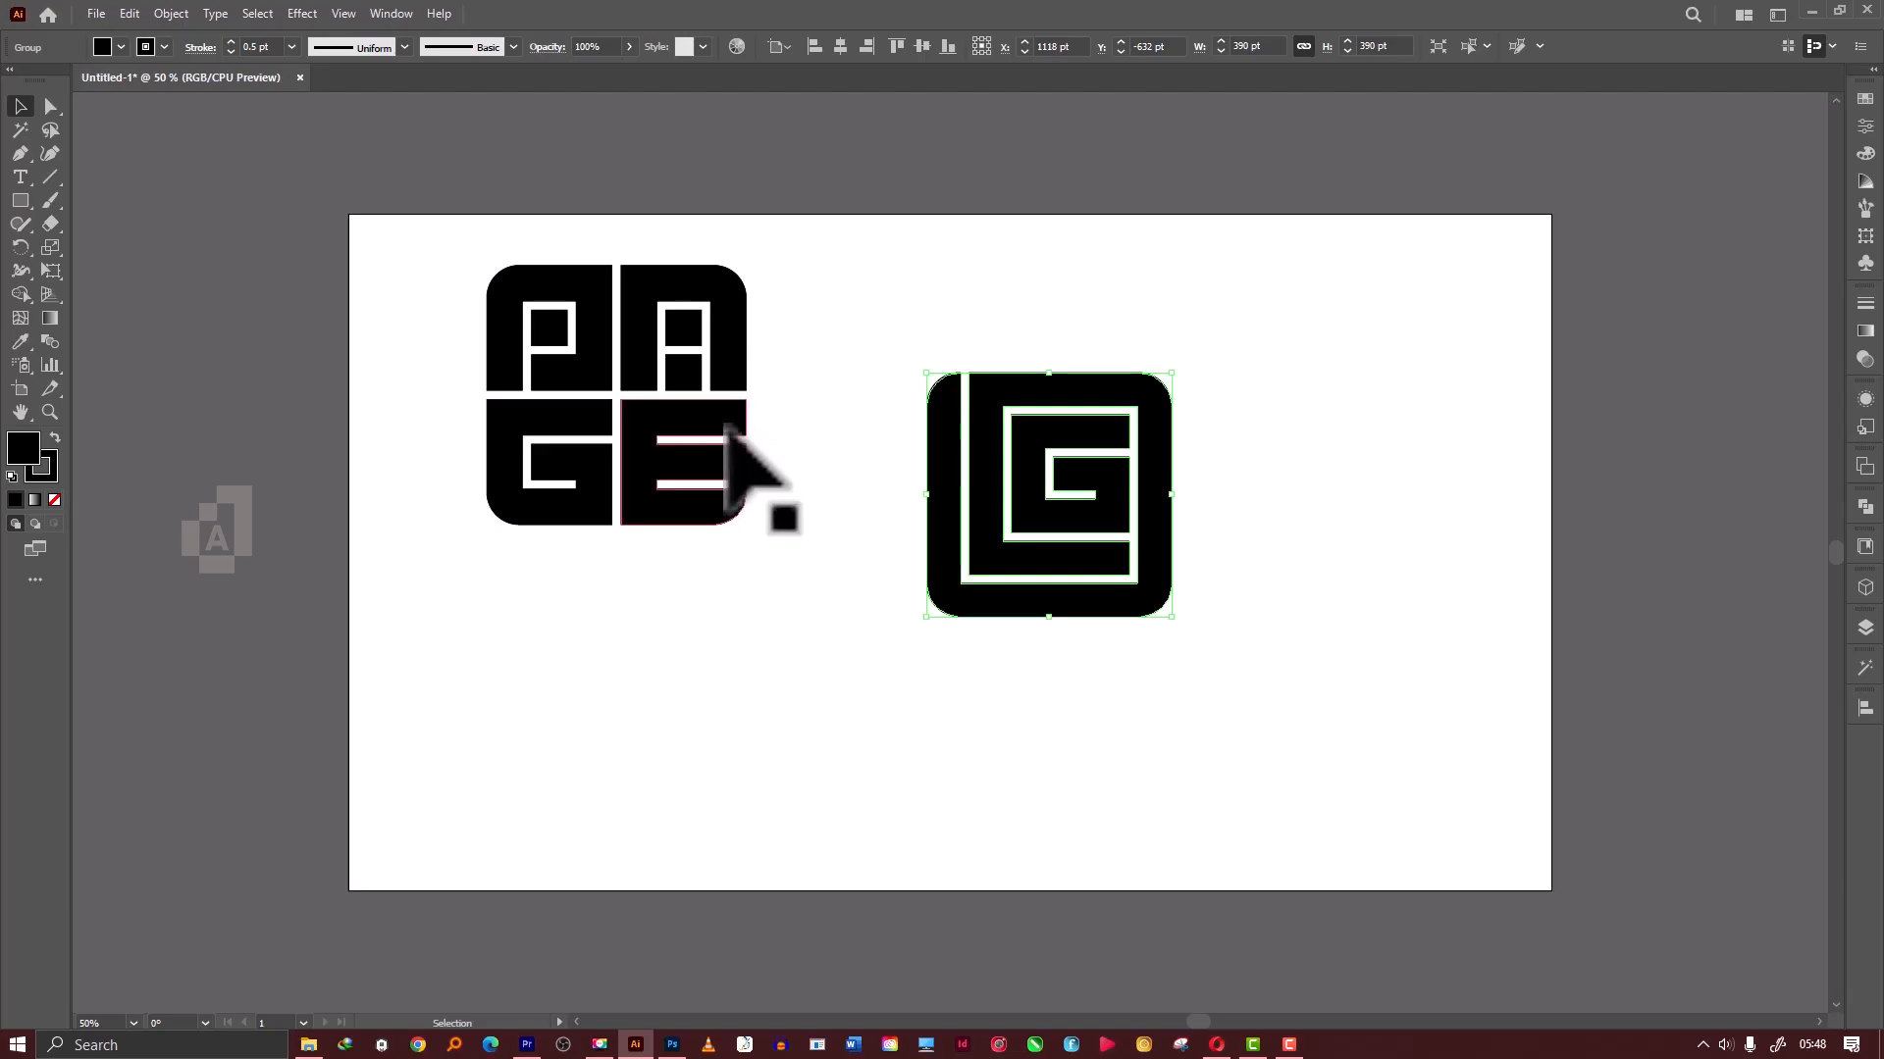
drag(725, 425, 805, 505)
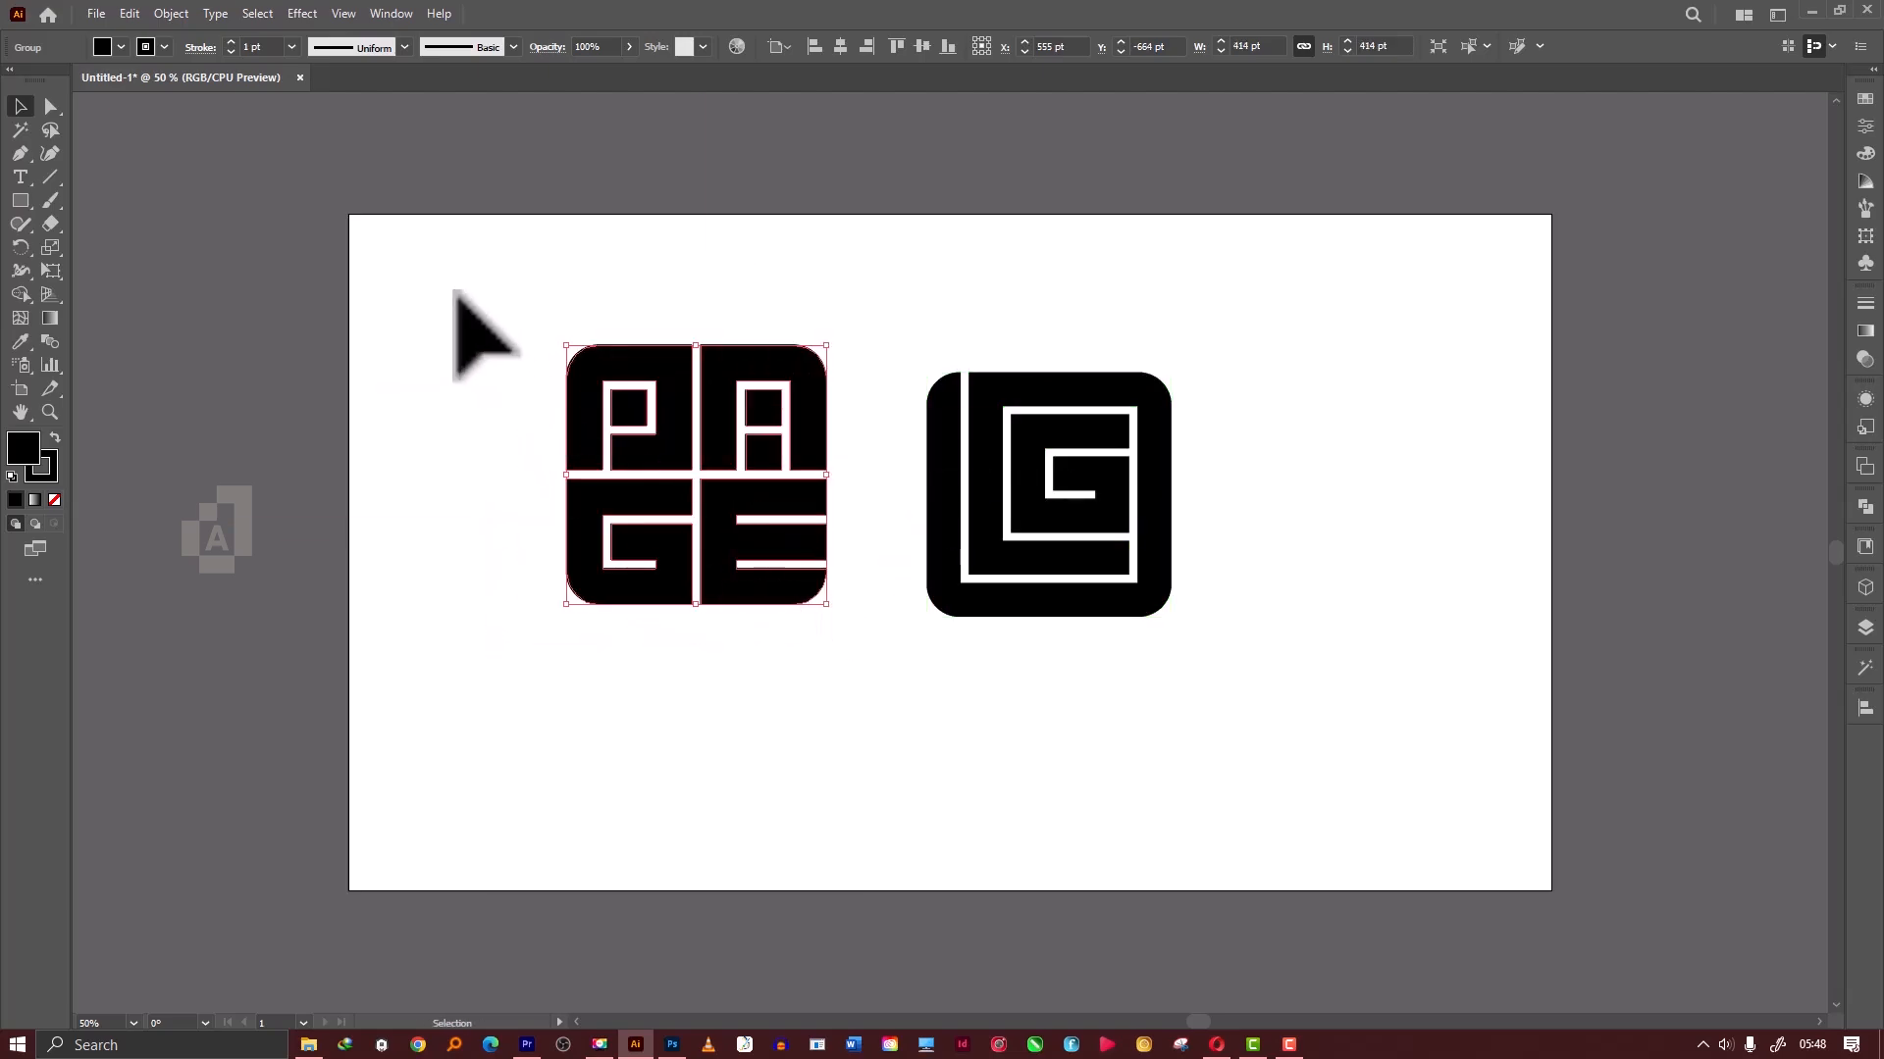
Align the vertical centres of the two logos and enlarge the spiral monogram to 414 pt, matching the PAGE logo.
drag(454, 291, 1123, 624)
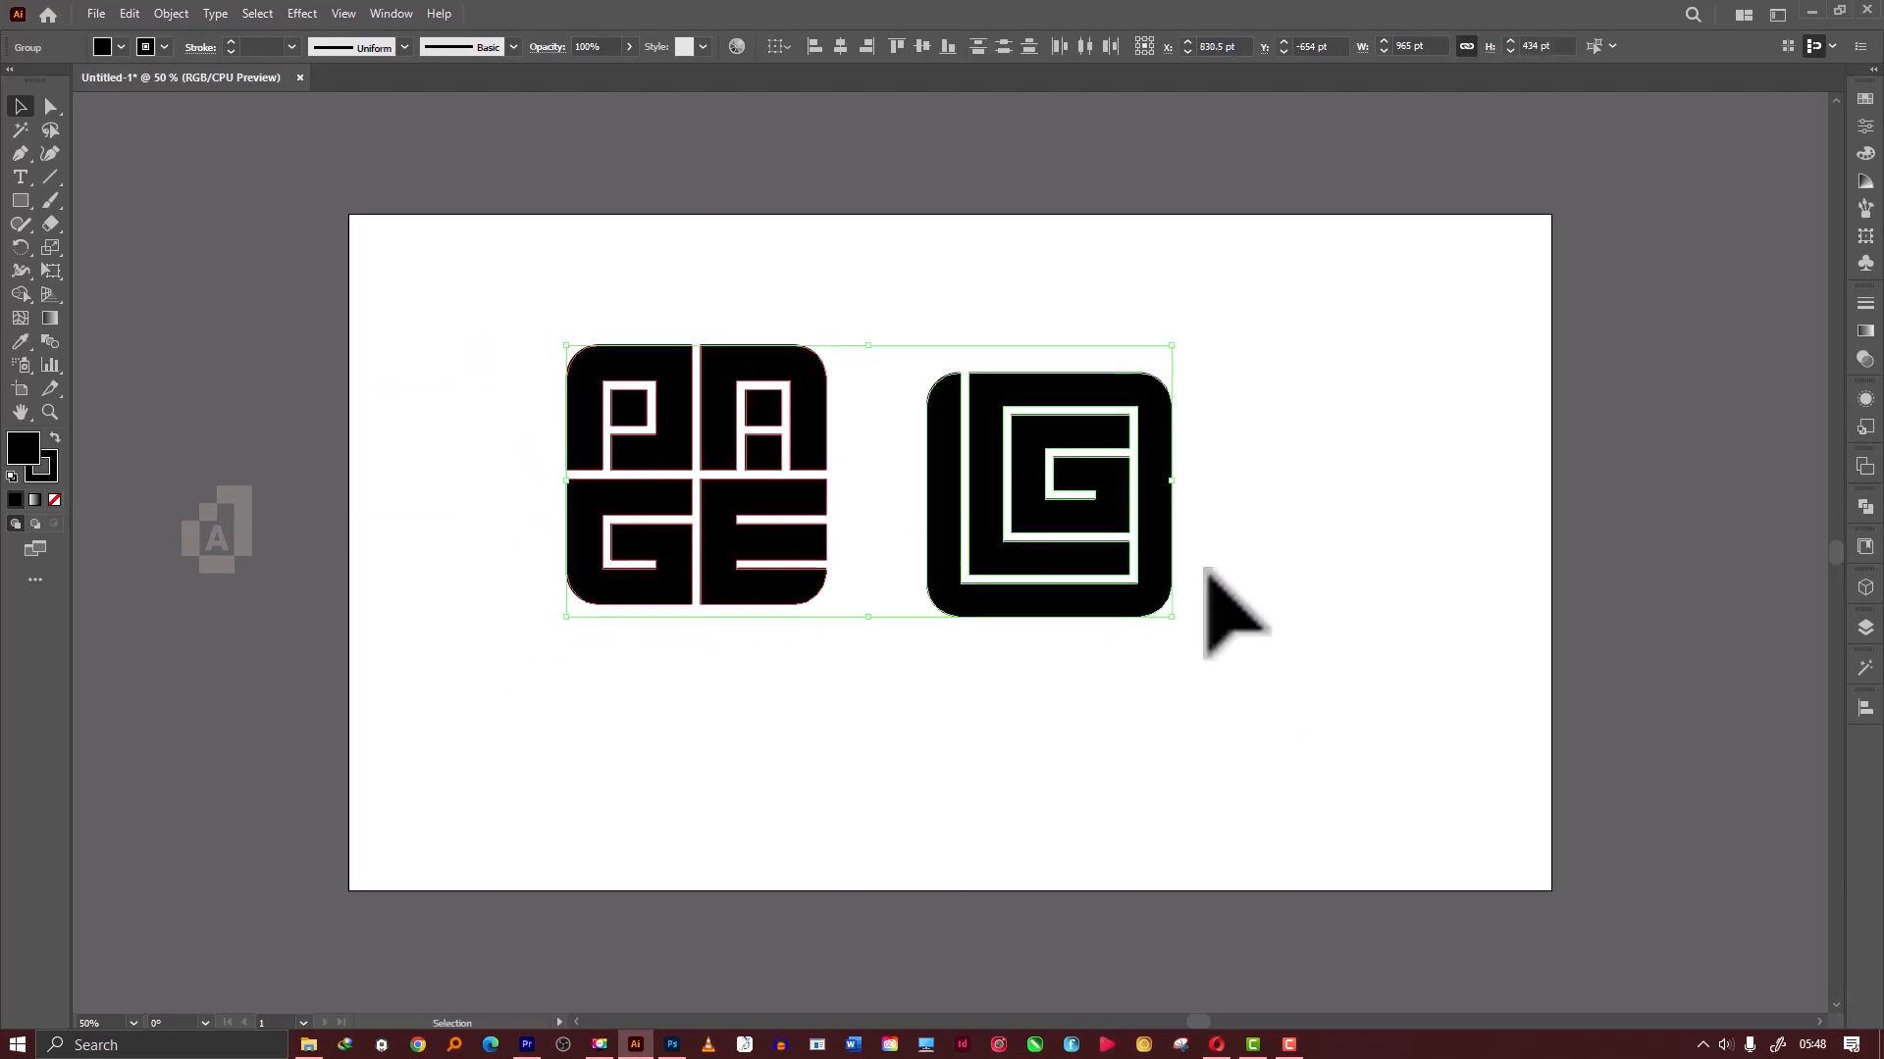
click(920, 46)
click(1265, 500)
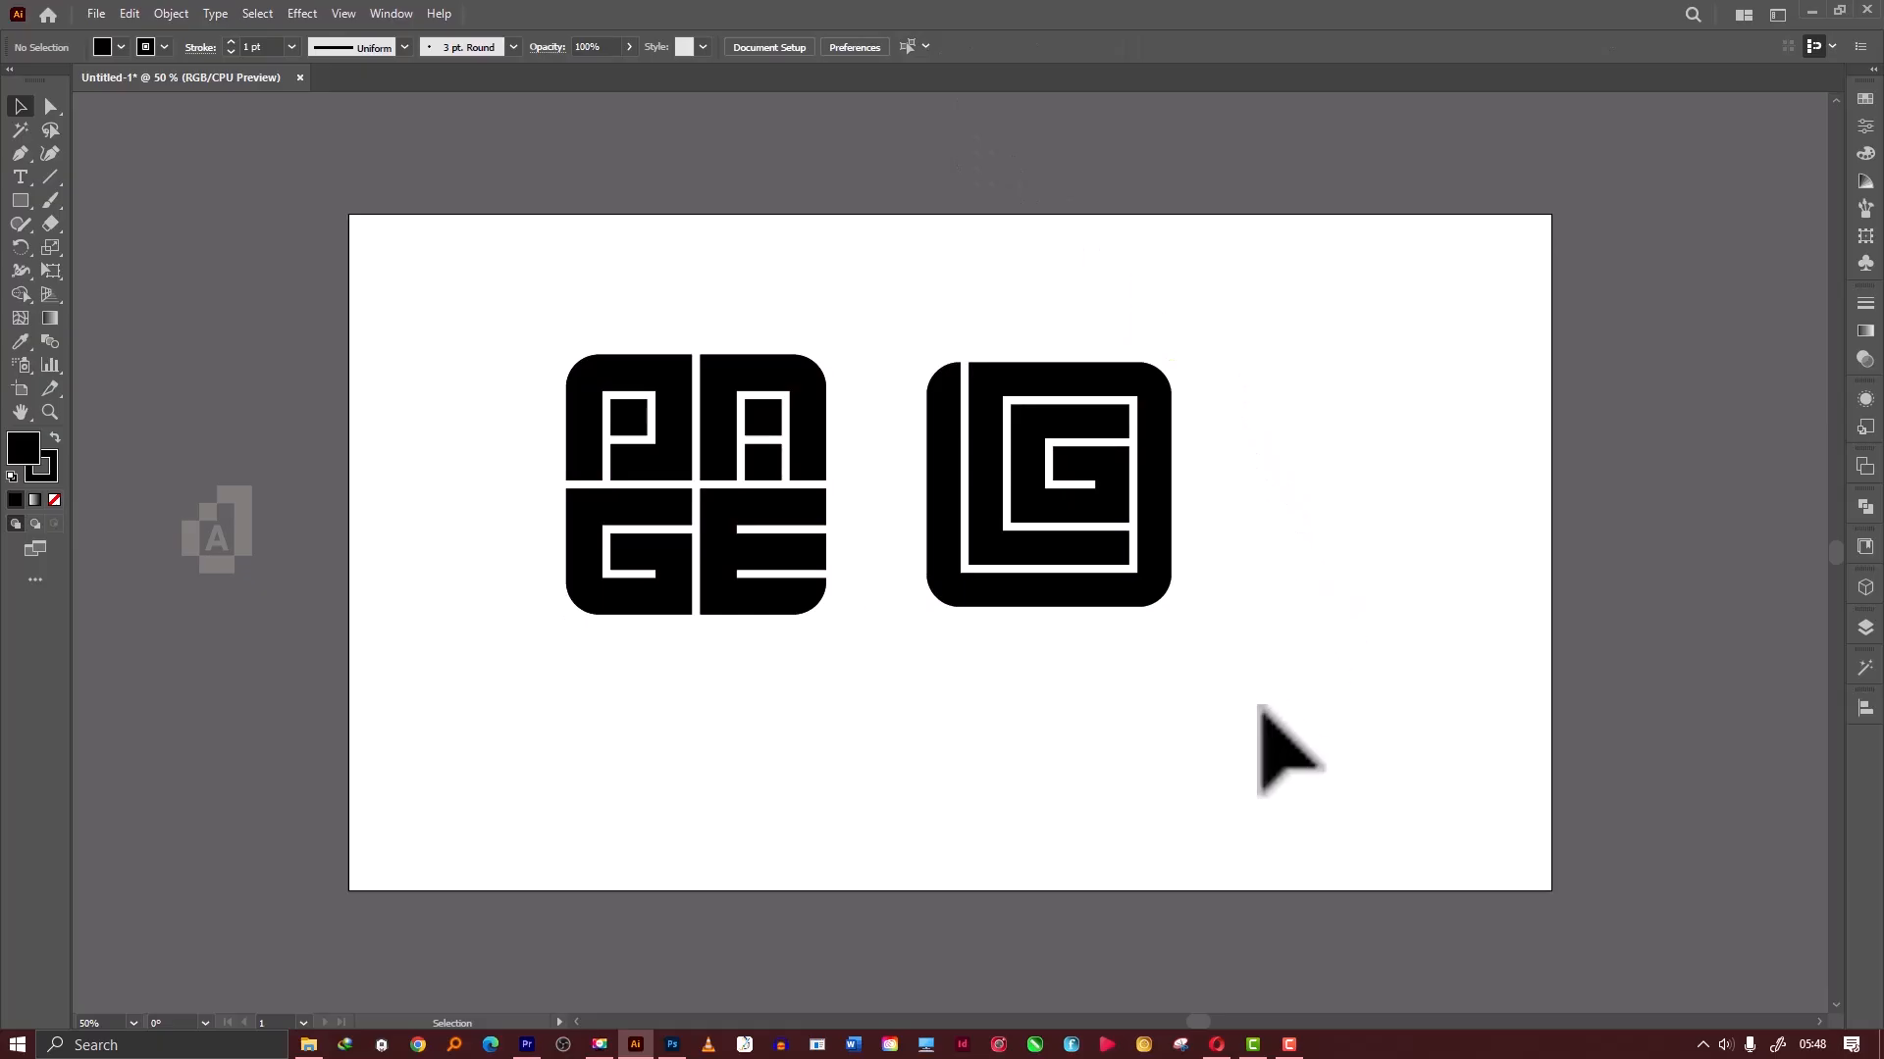
drag(1259, 705, 805, 444)
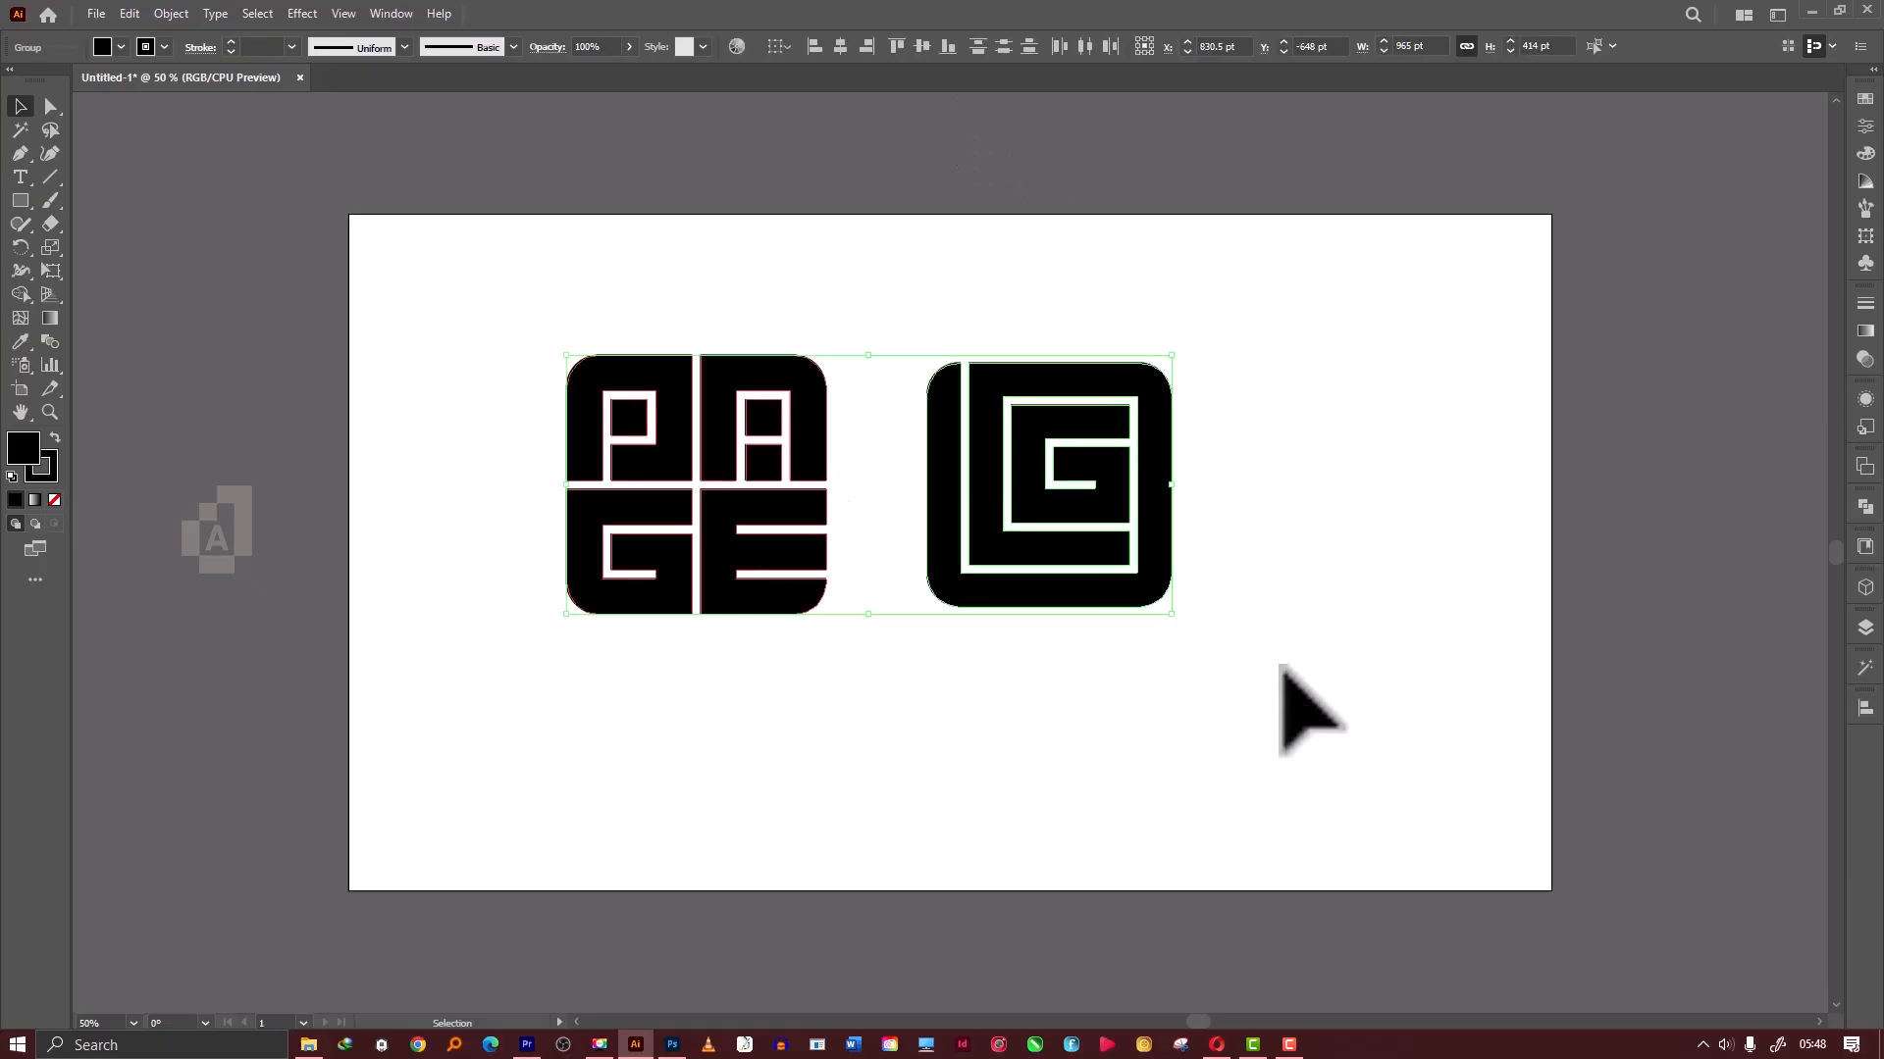
mouse_move(1205, 615)
mouse_down()
mouse_move(1131, 568)
mouse_move(1192, 626)
mouse_up()
click(1221, 705)
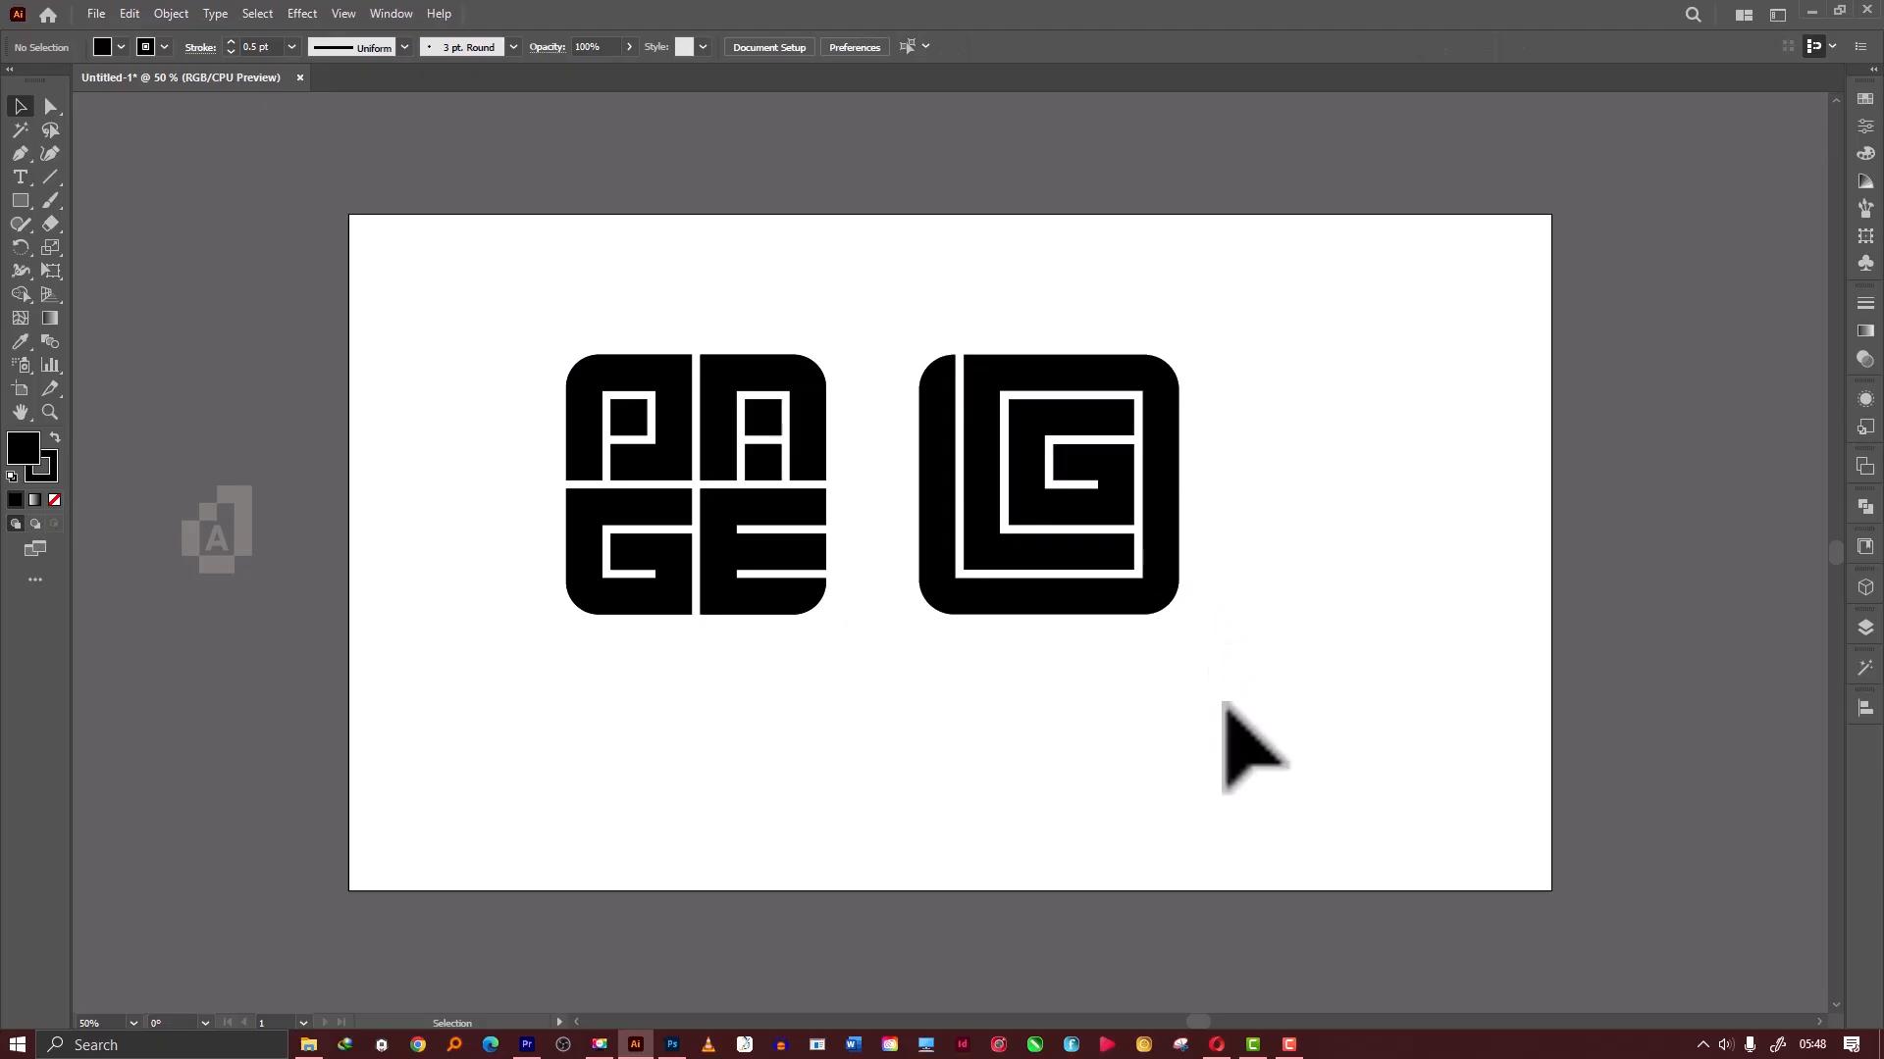
Group the two logos and centre the group horizontally and vertically on the artboard.
drag(1271, 716, 731, 517)
right_click(729, 515)
click(778, 755)
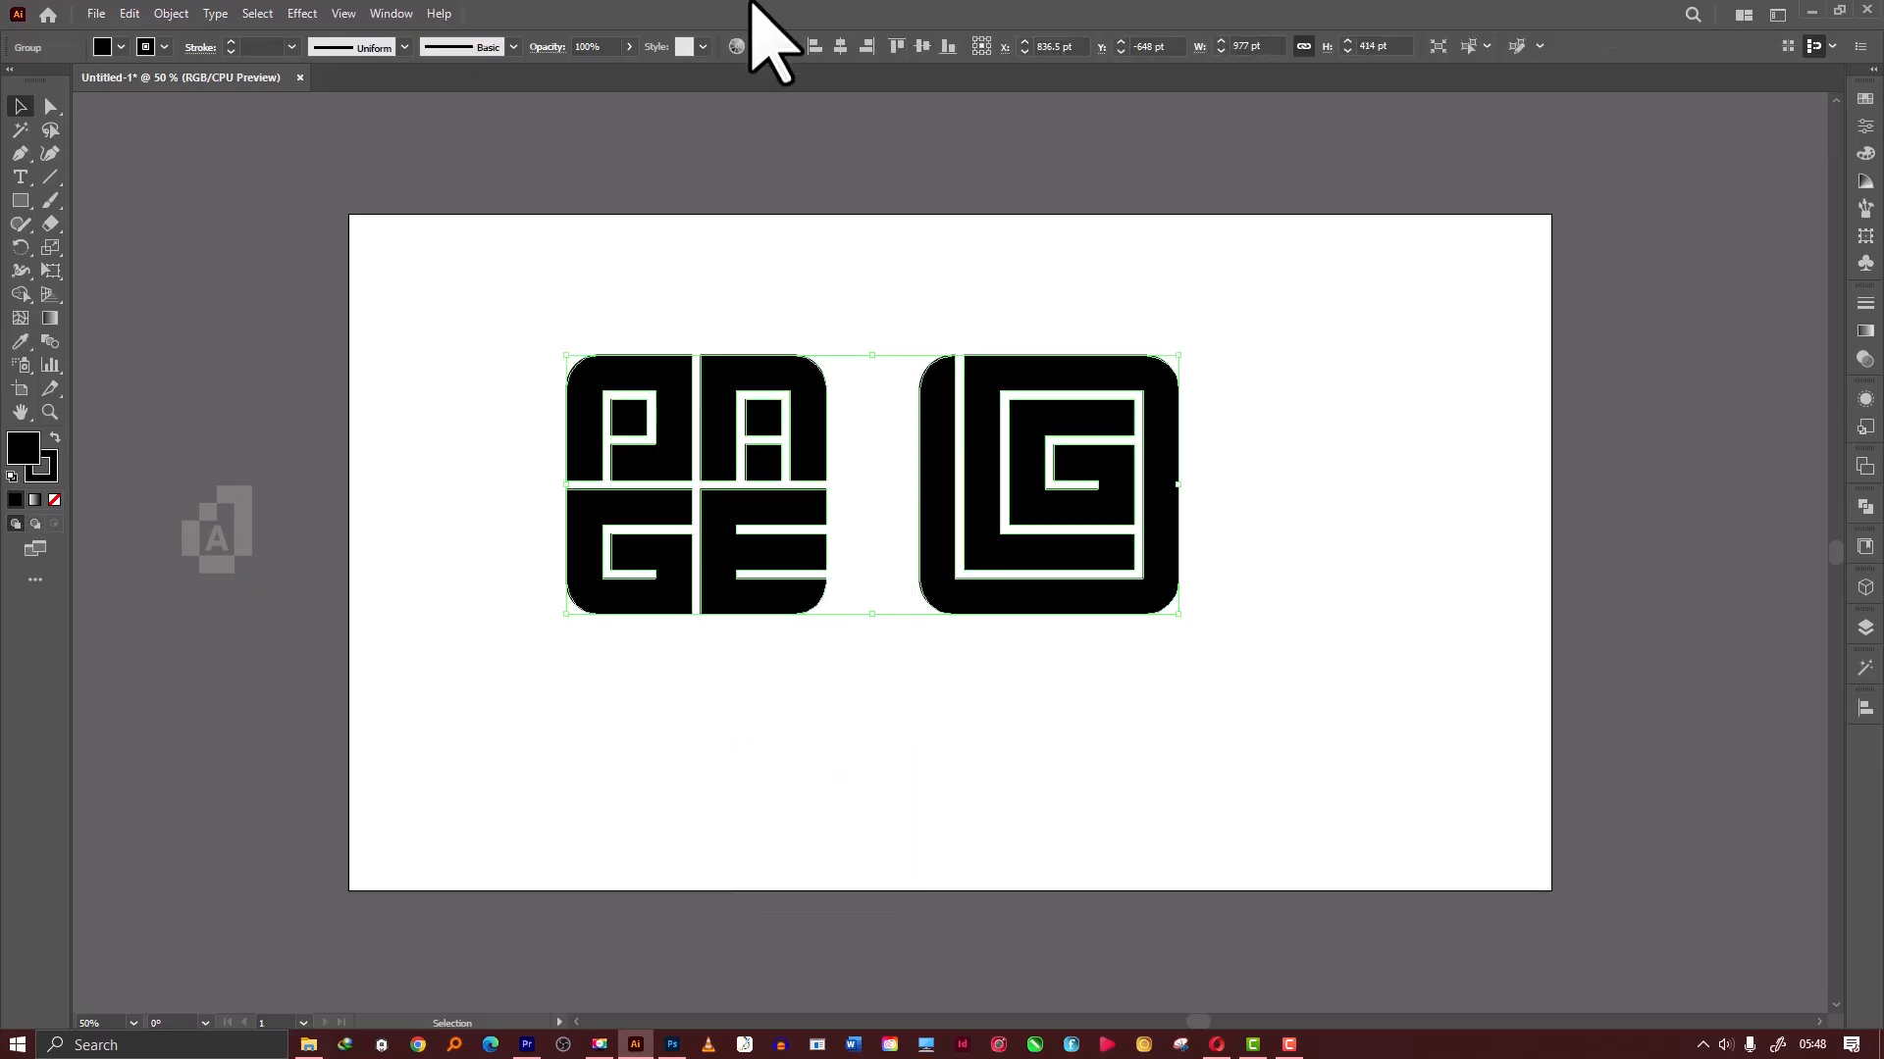
click(840, 46)
click(920, 46)
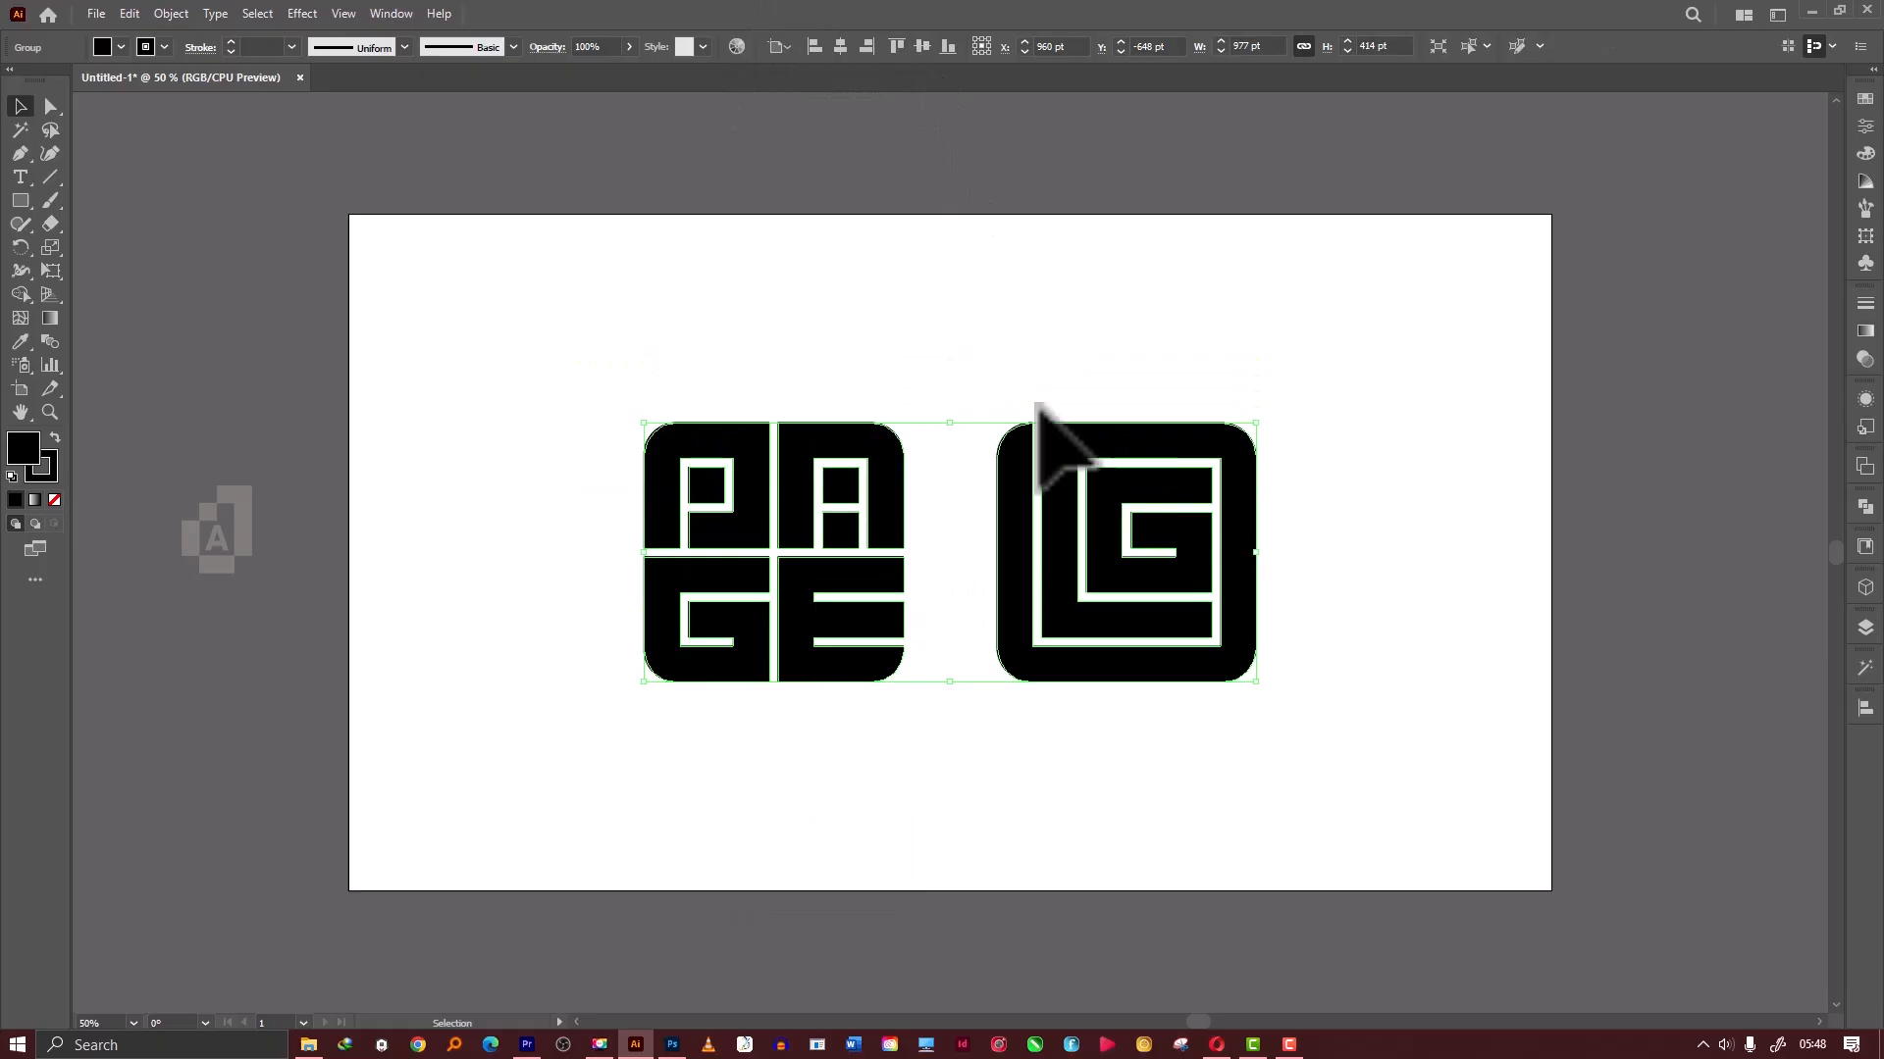
click(1160, 768)
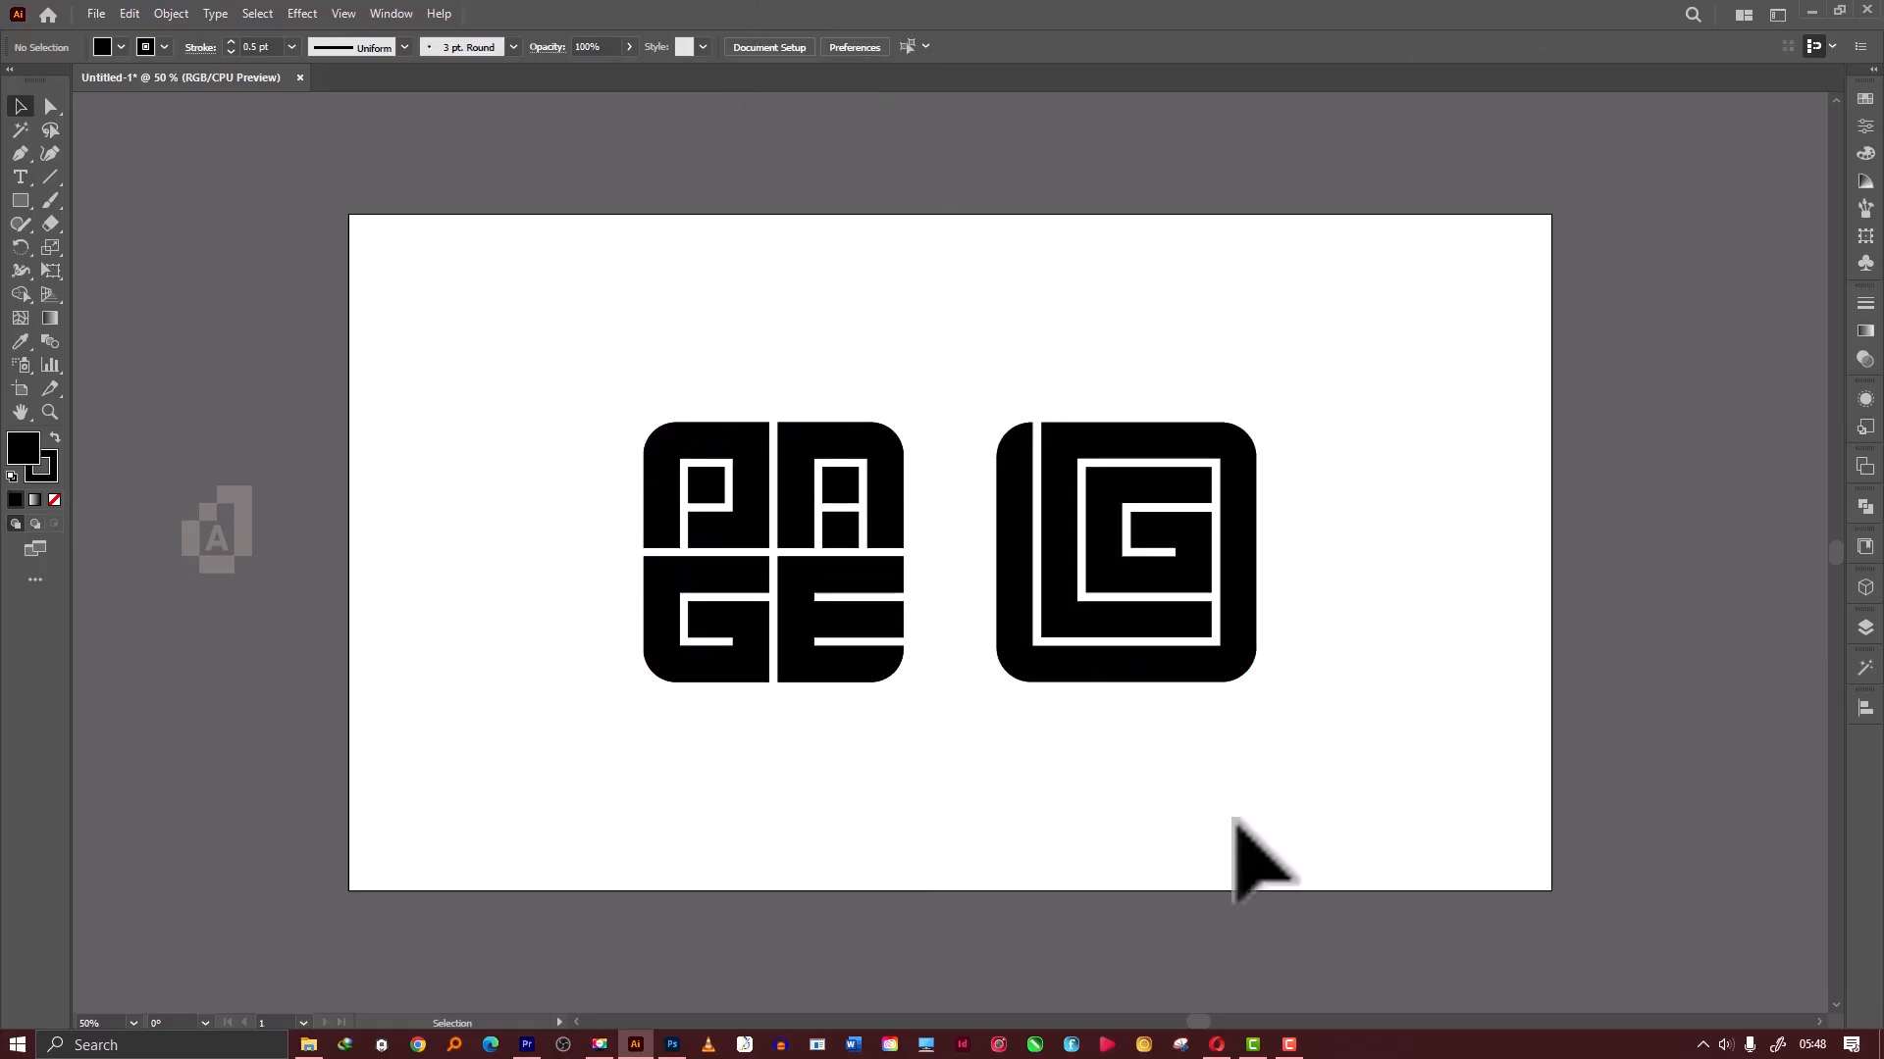
Move the grouped logos into the artboard's upper-left corner, at about X 531 pt, Y -826 pt.
drag(1146, 761, 824, 569)
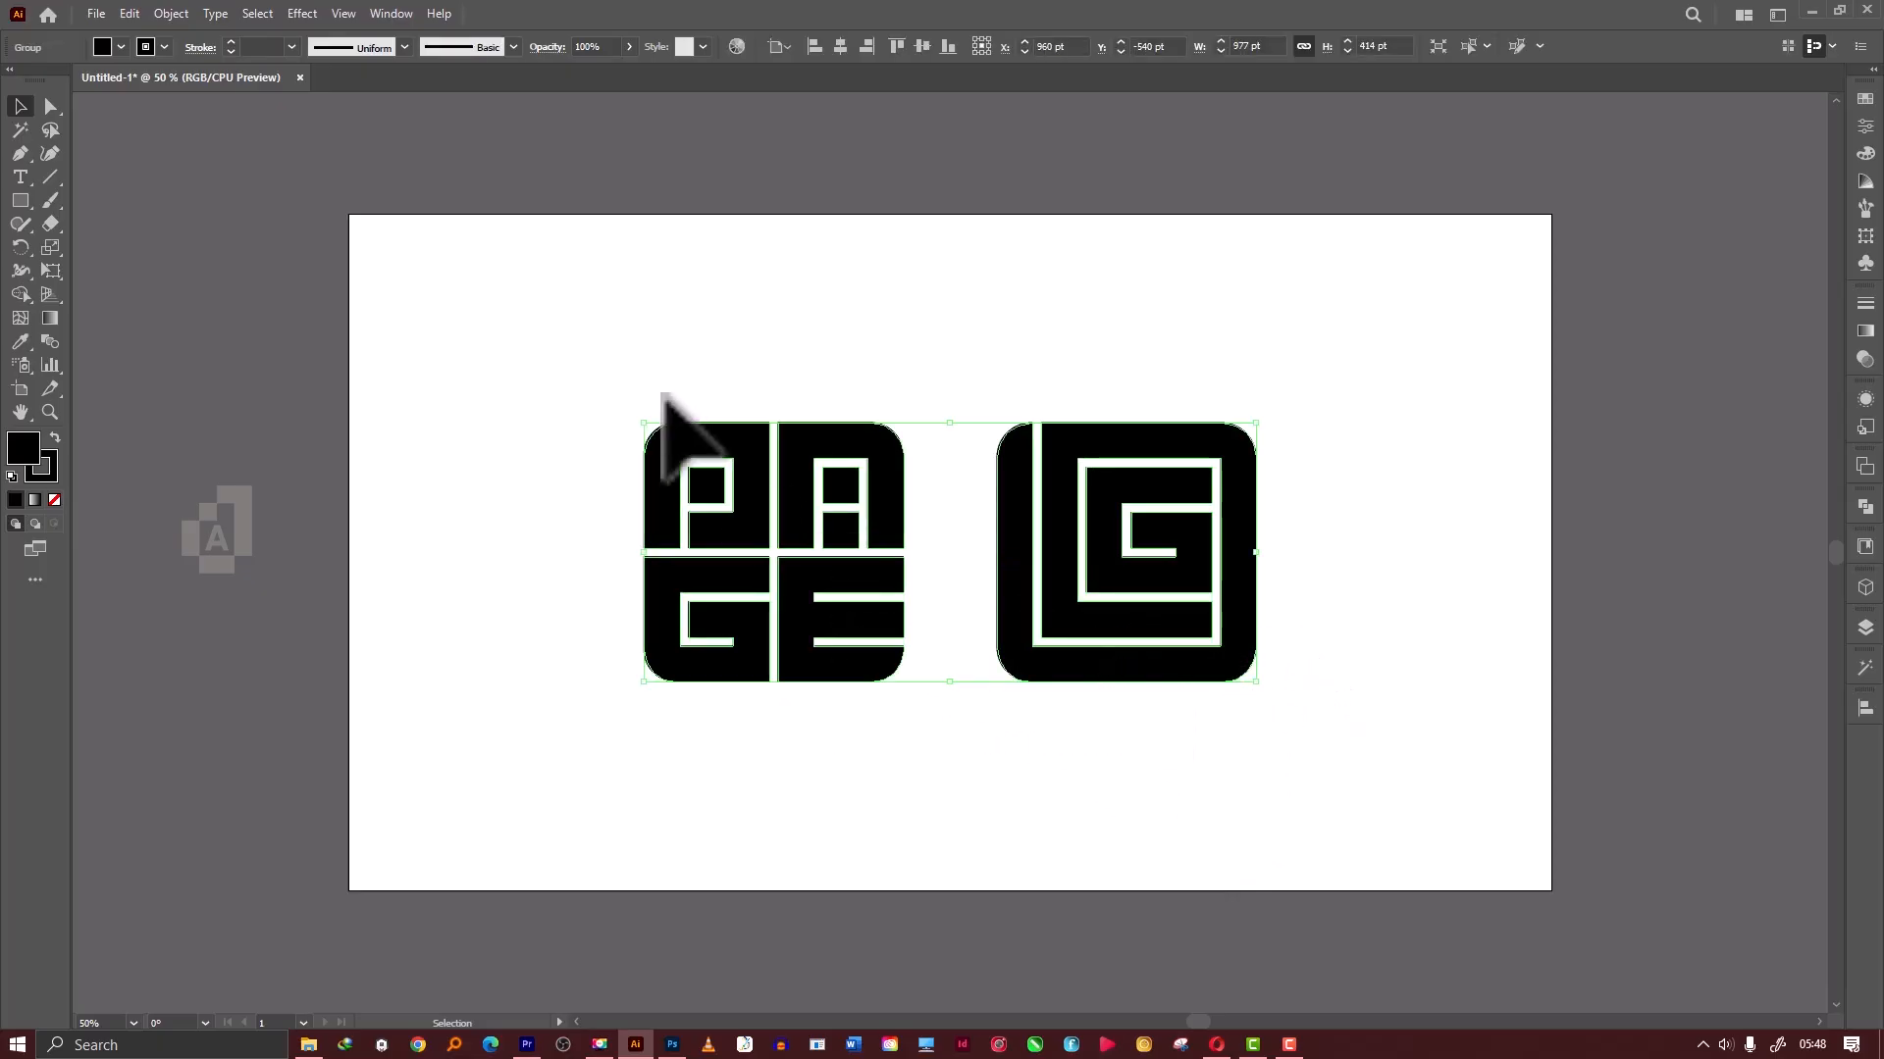
click(726, 338)
drag(643, 357, 868, 529)
click(947, 588)
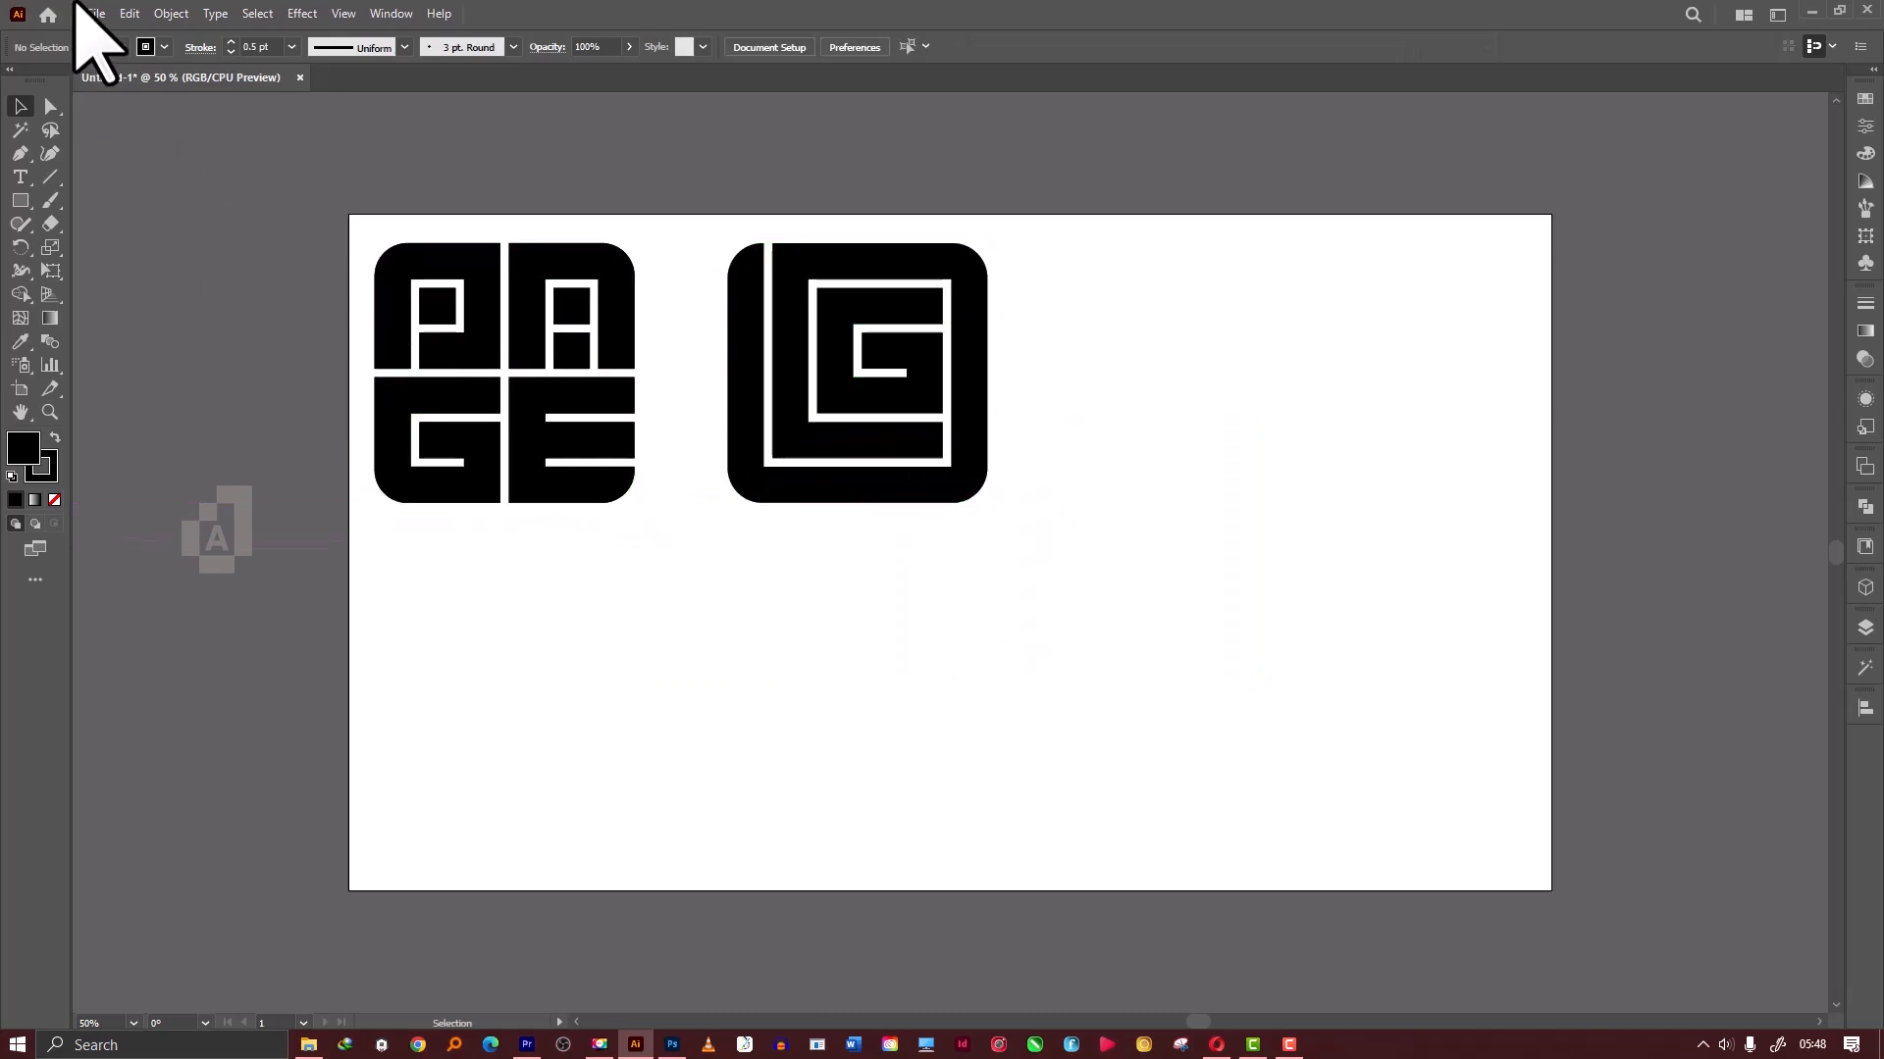
Run the MizanGrid V2 script and apply its Circular Monogram preset, keeping 6 divisions.
click(98, 13)
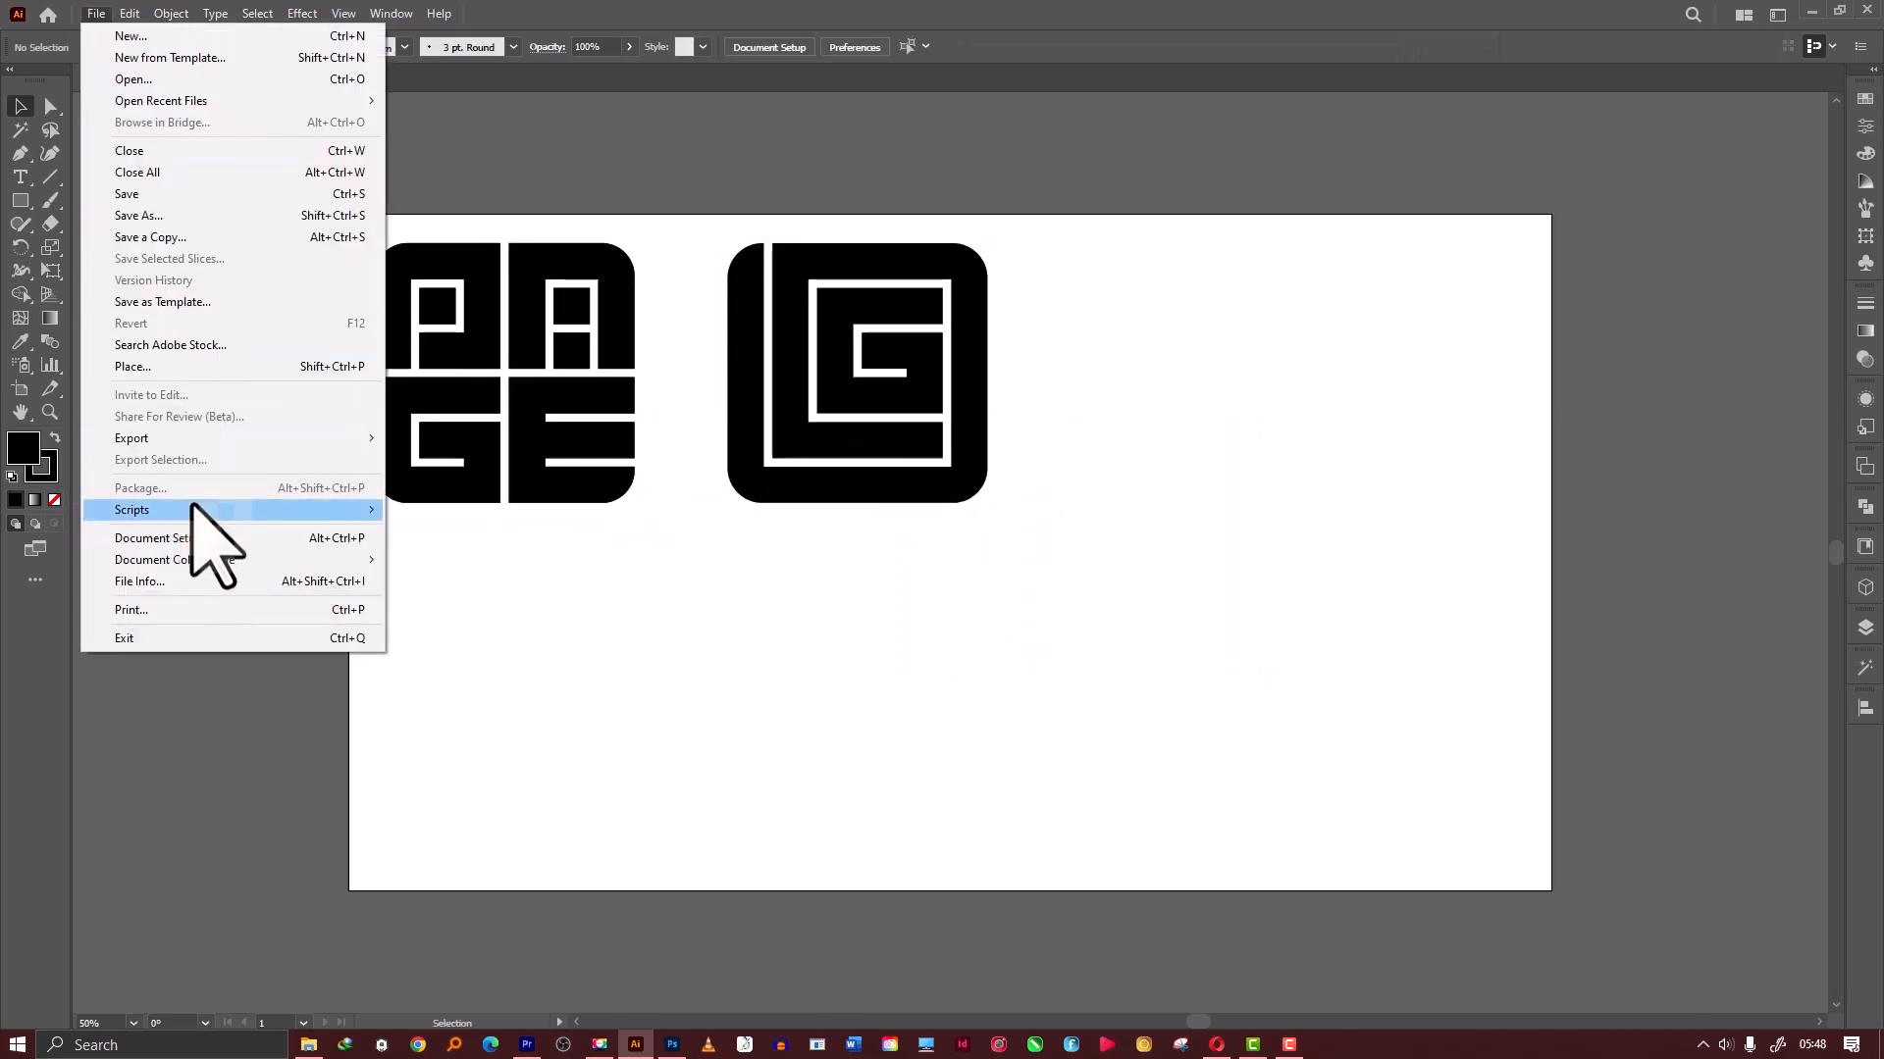
mouse_move(329, 511)
click(491, 575)
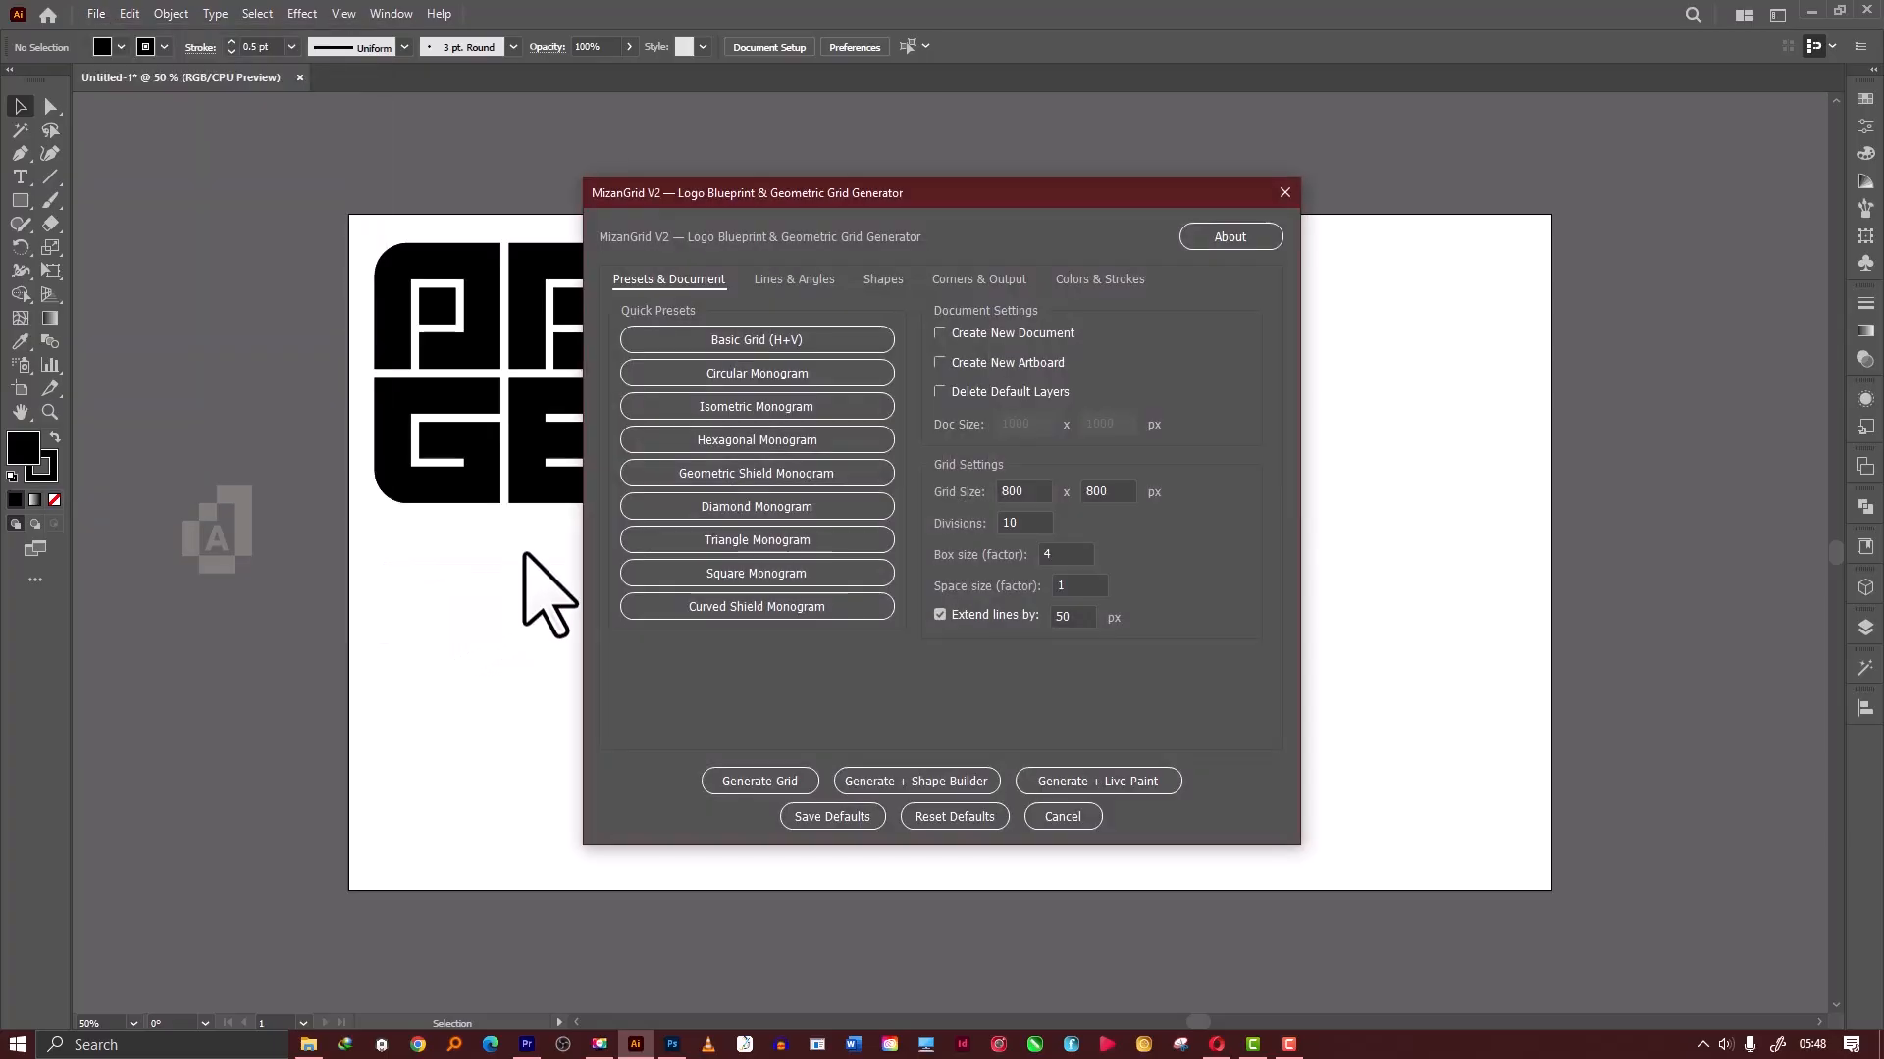
click(876, 377)
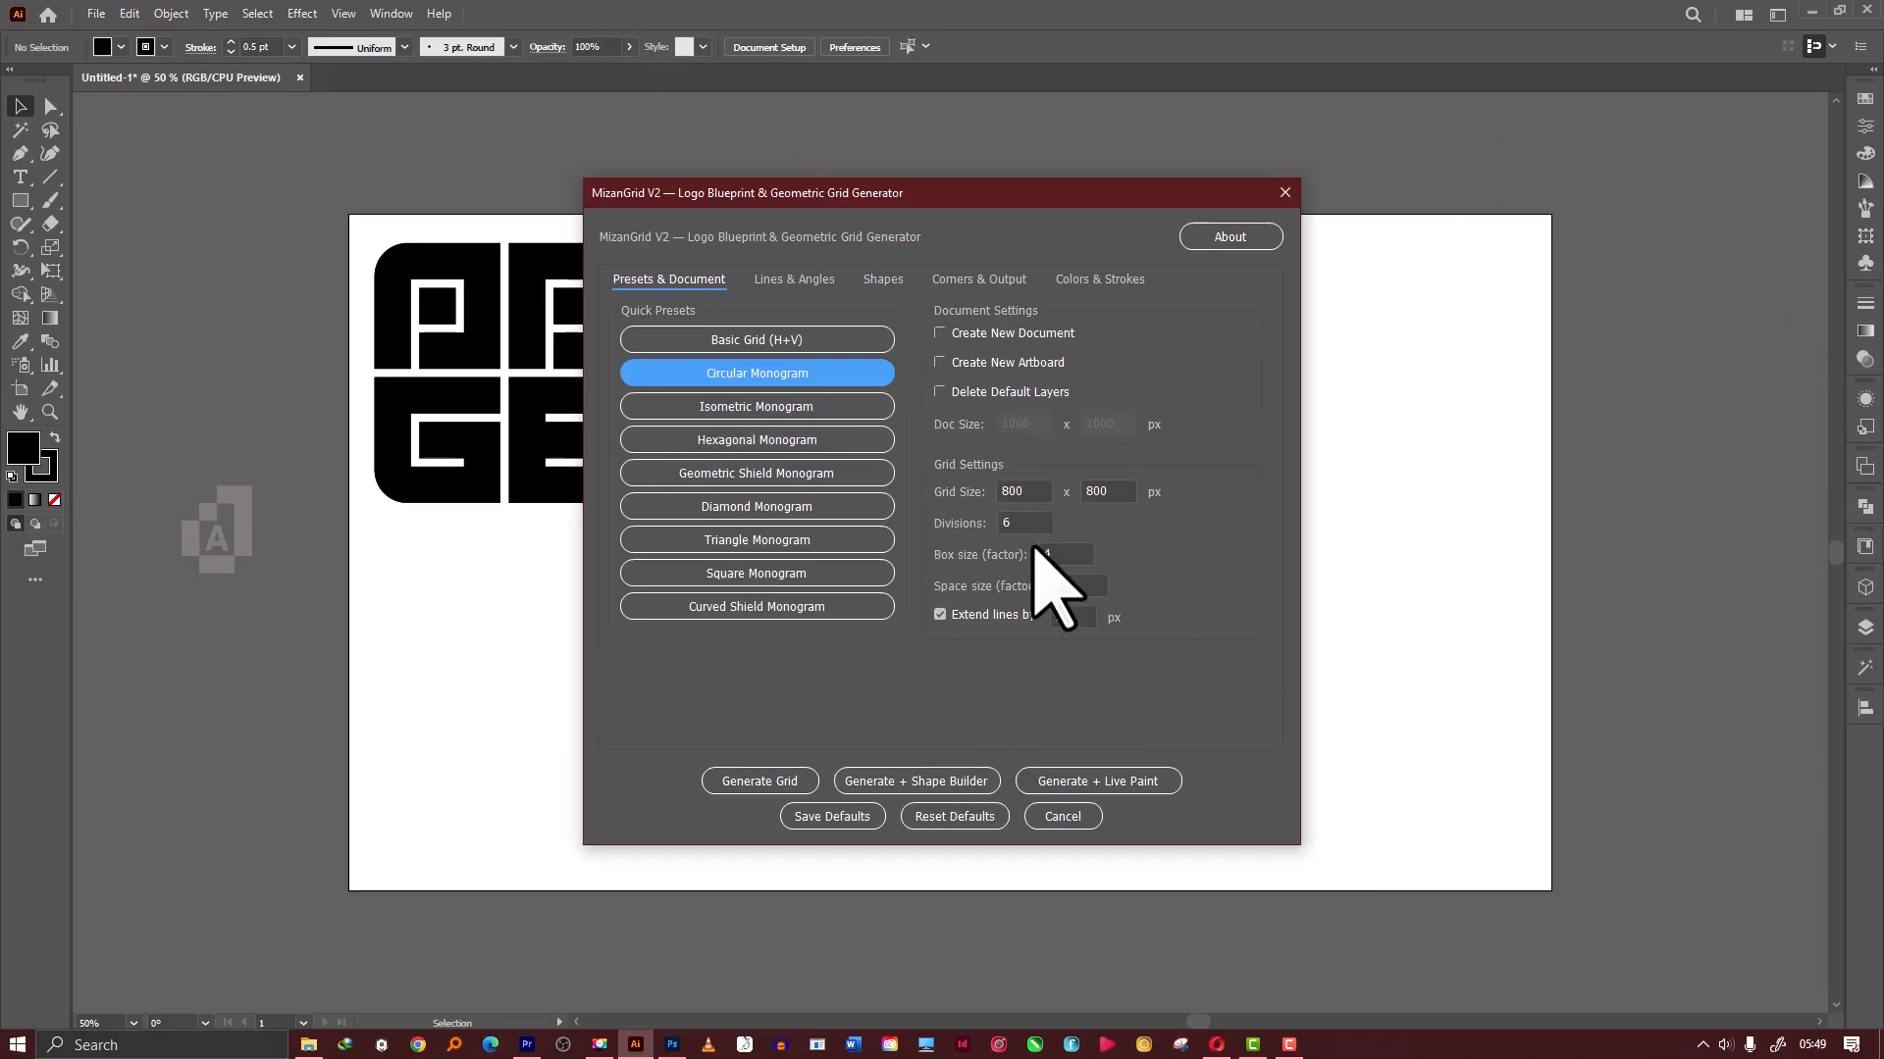
click(1013, 522)
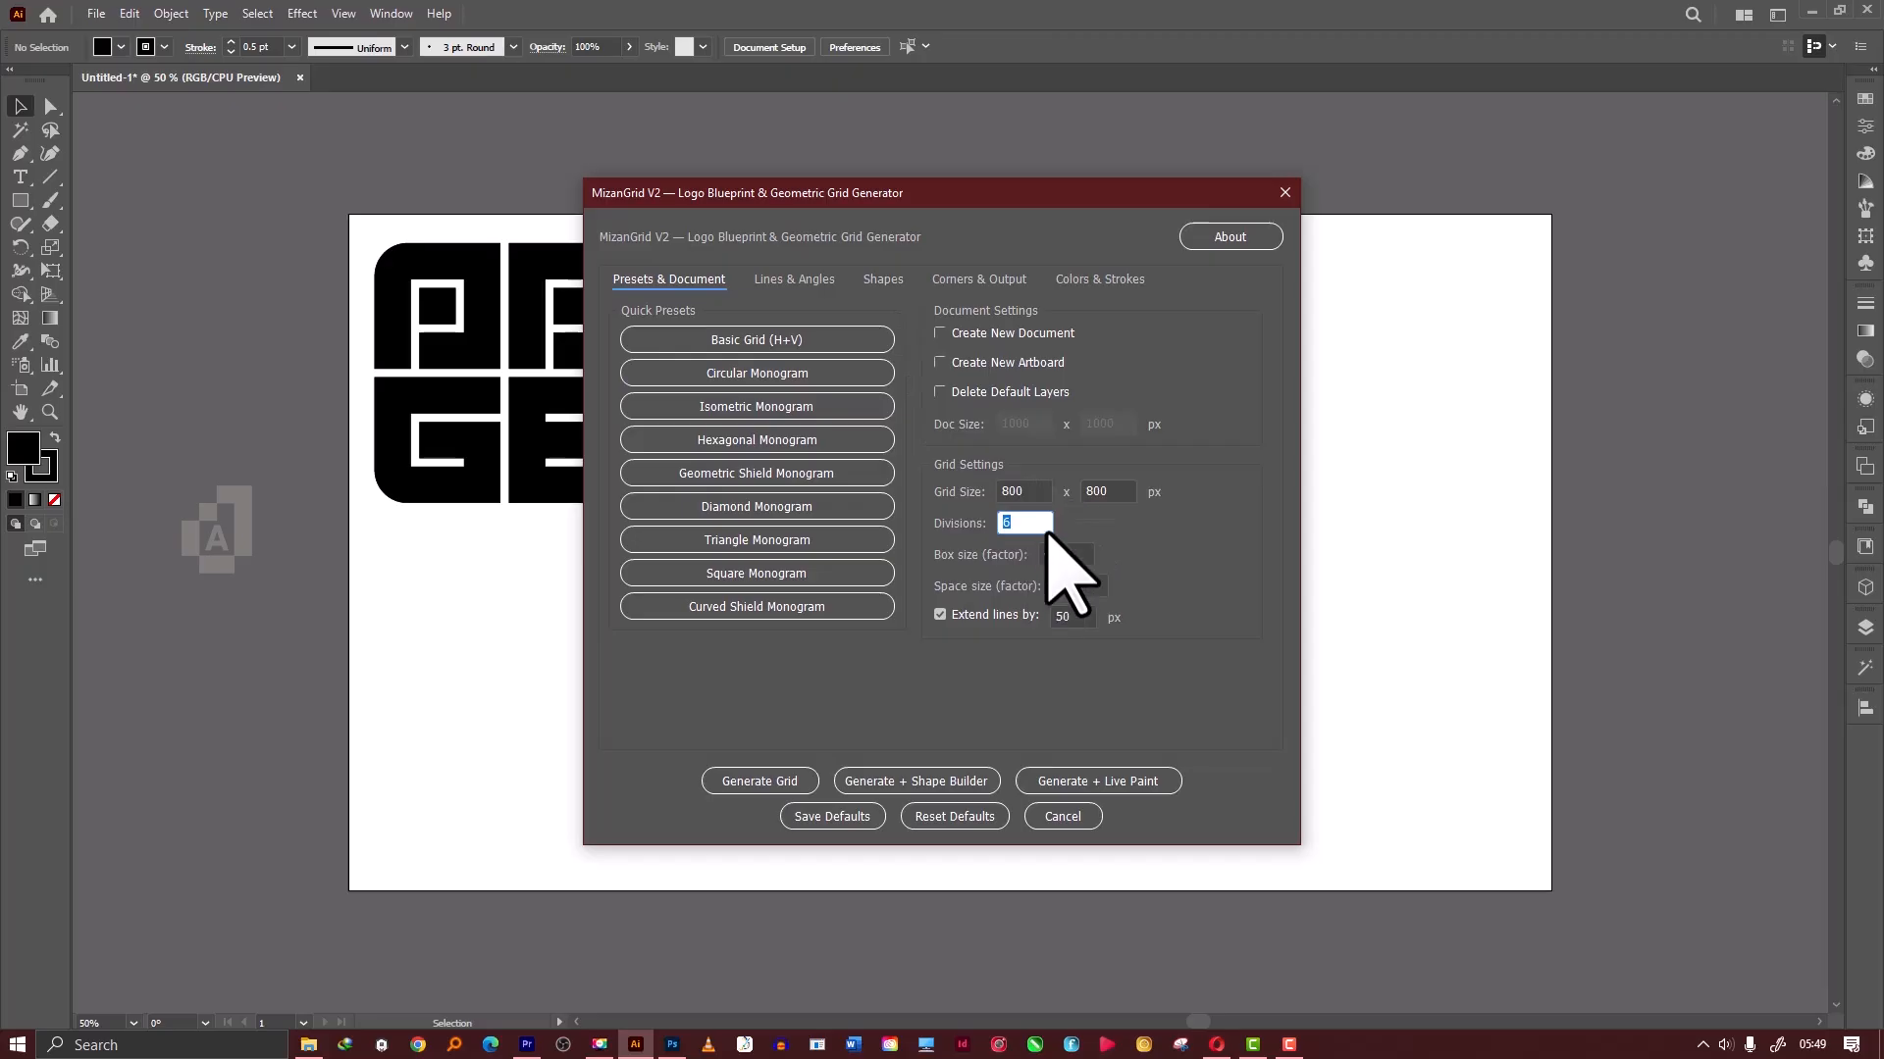
Keep the horizontal and vertical grid lines enabled and set the concentric circle count to 6.
click(824, 278)
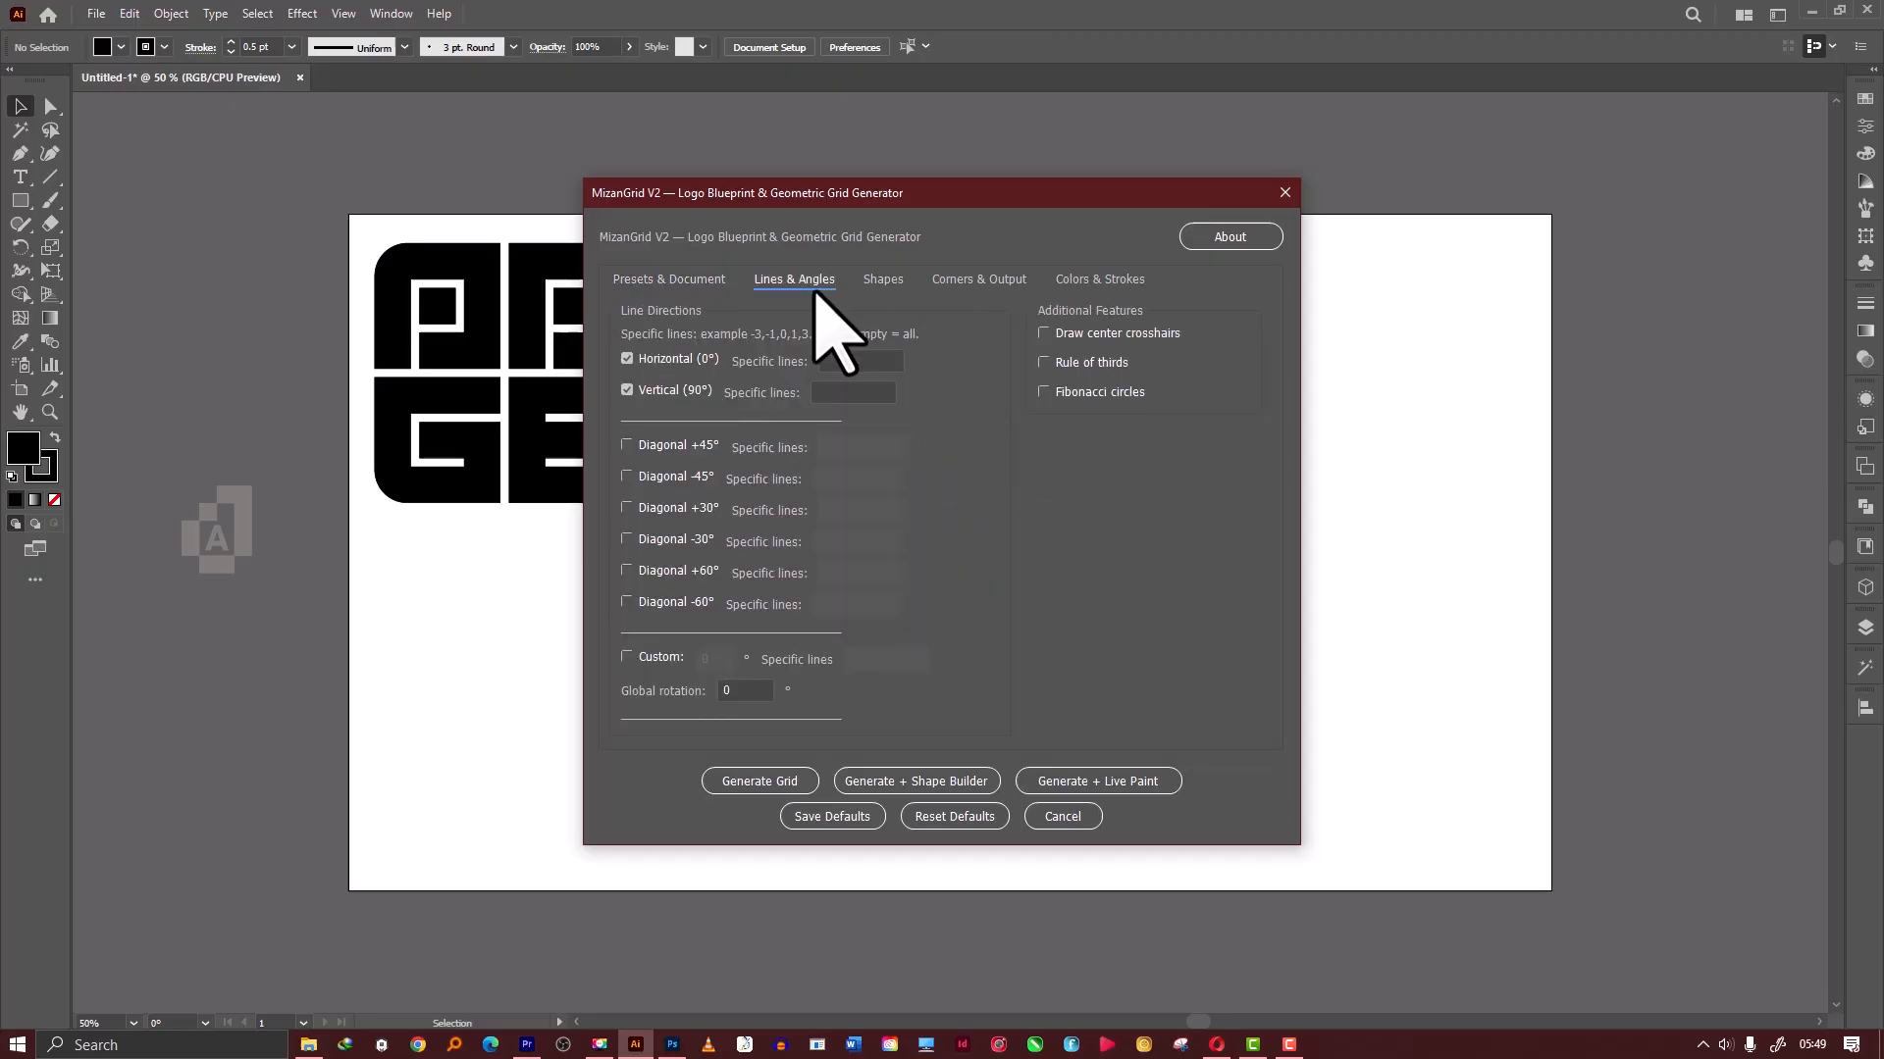
click(677, 361)
click(883, 281)
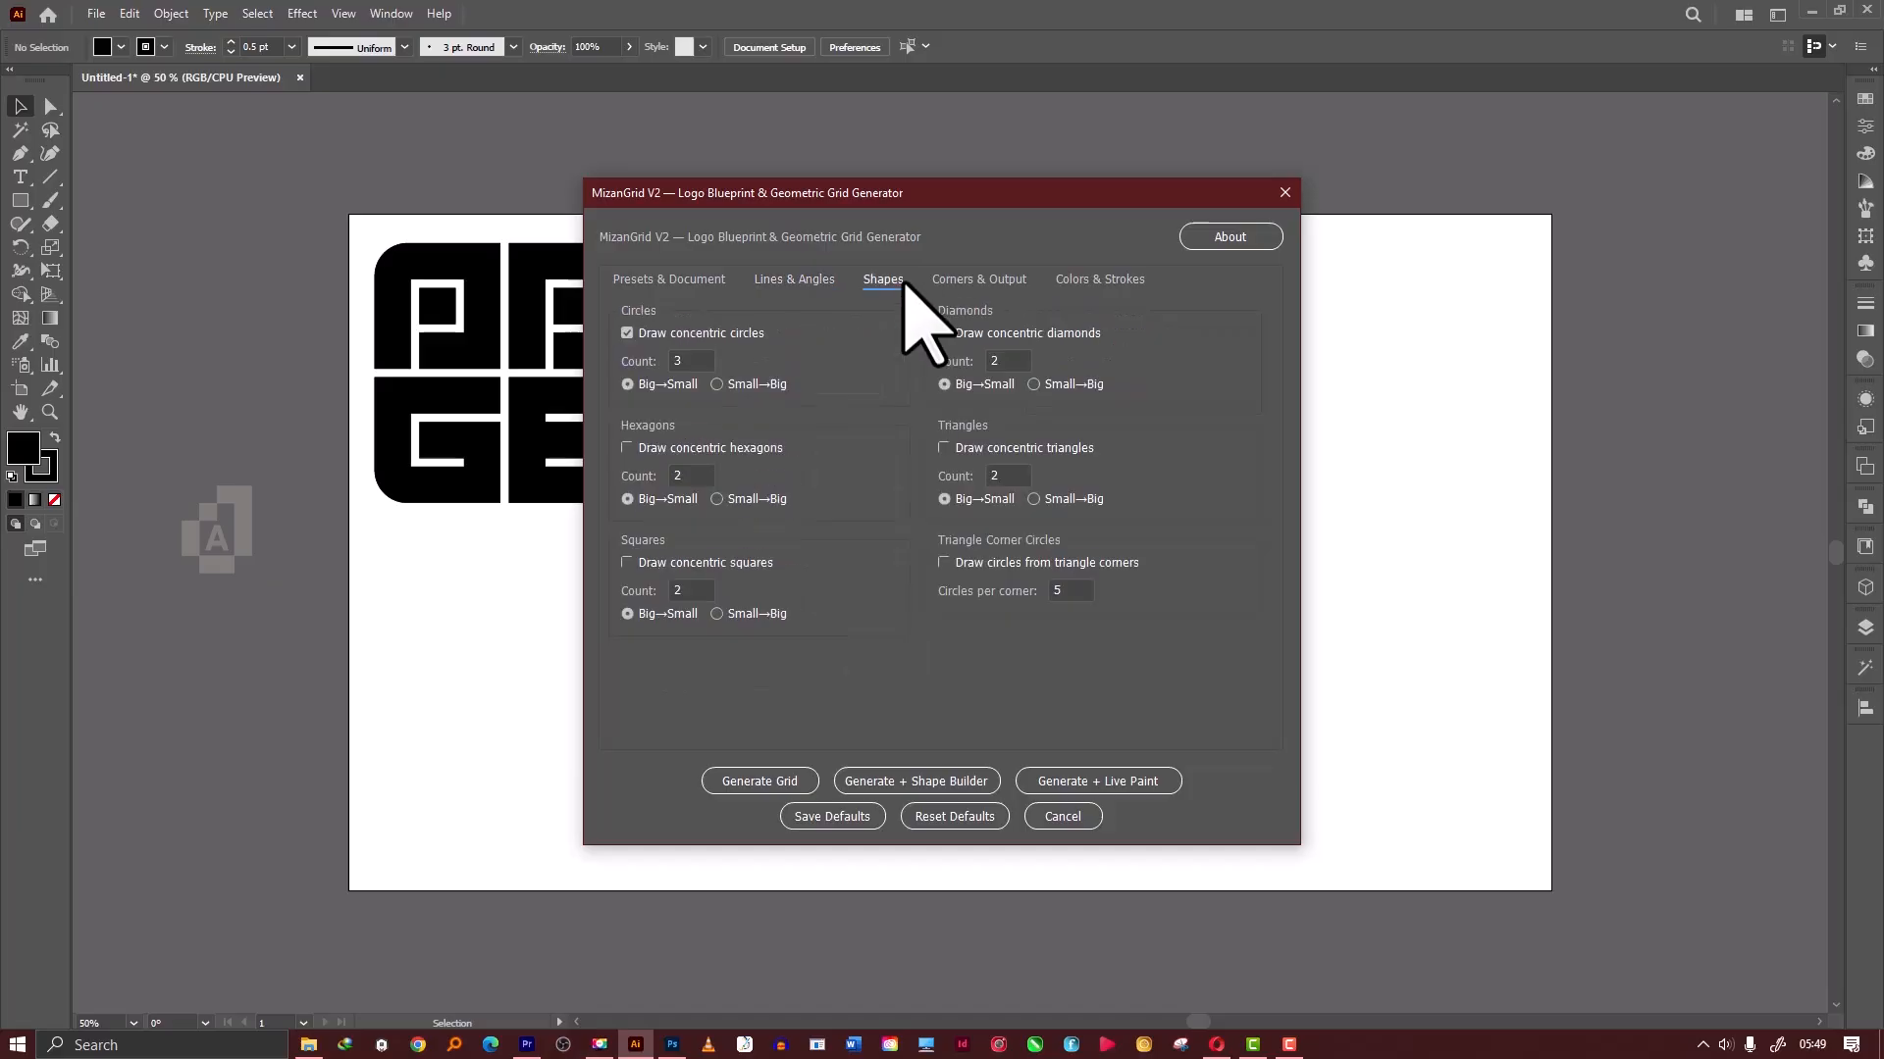
click(689, 361)
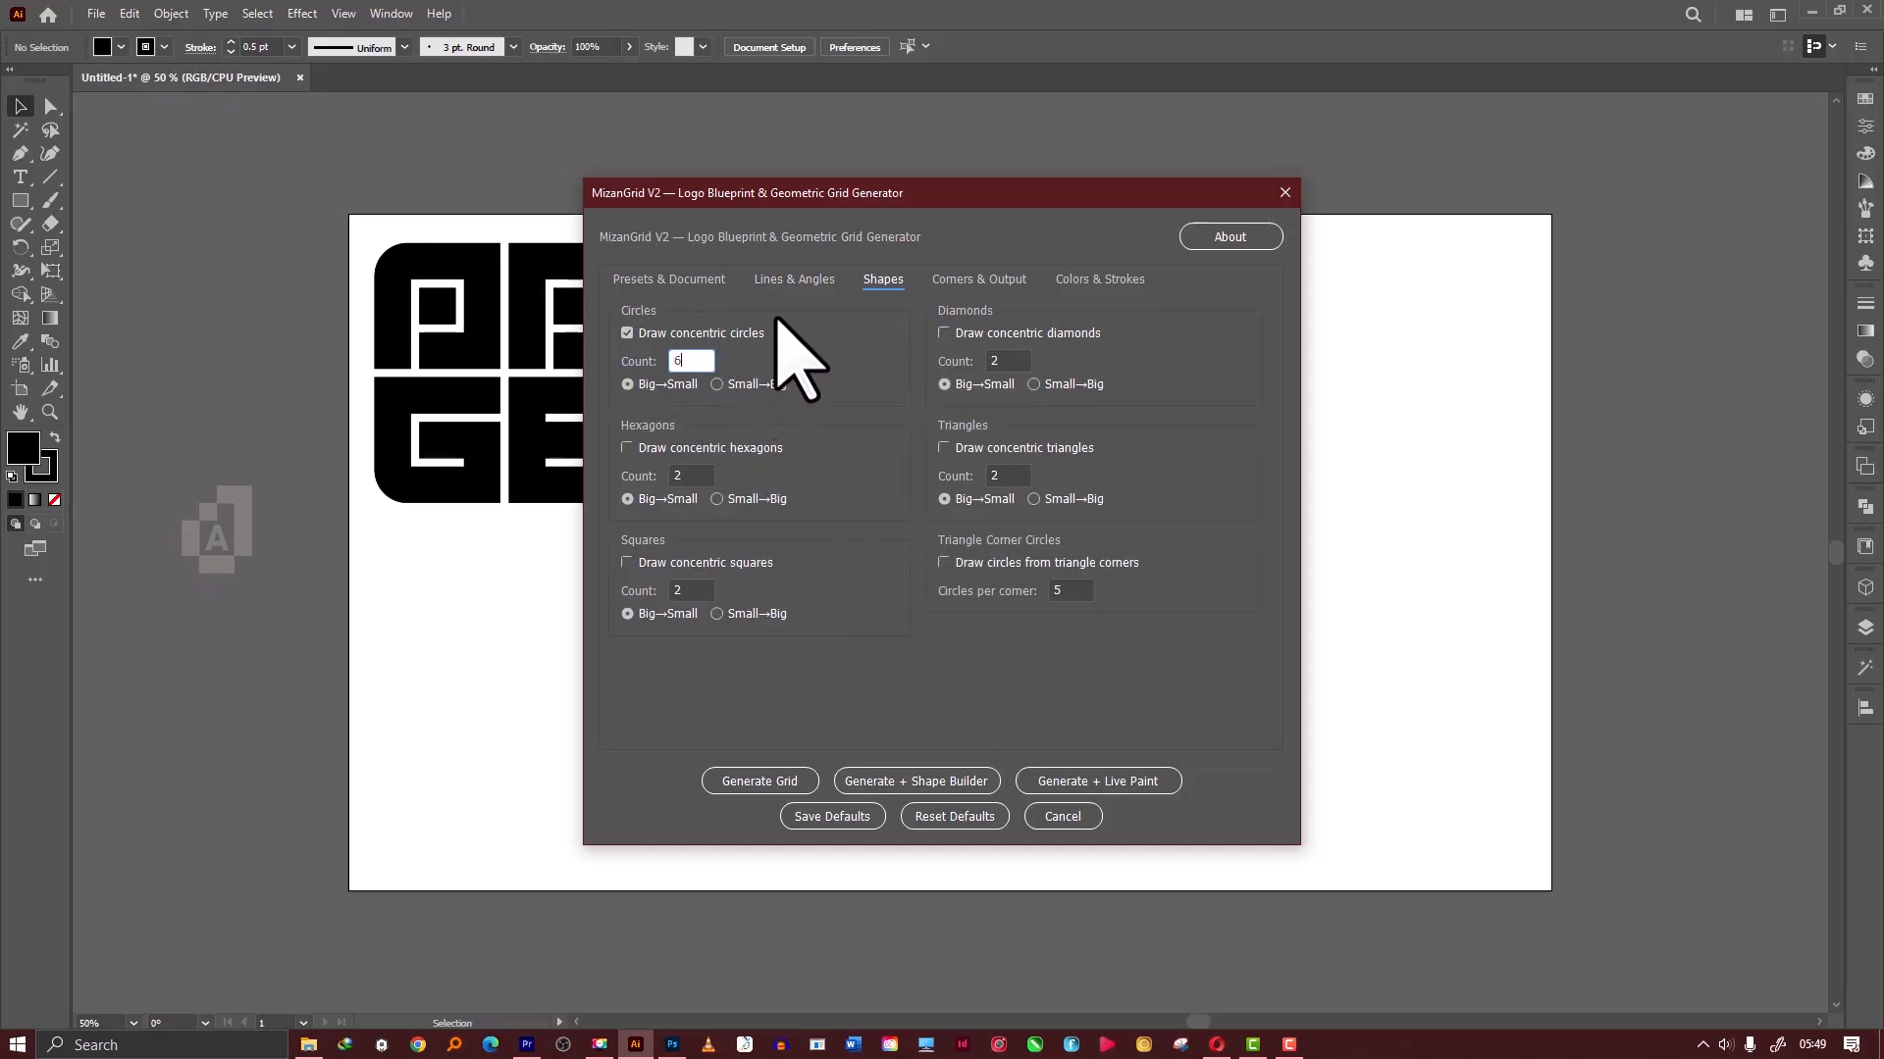
Enable grid layer selection for Shape Builder with fill #000000, and set circles to #000000 at 1 pt and corner circles to #000000.
click(949, 283)
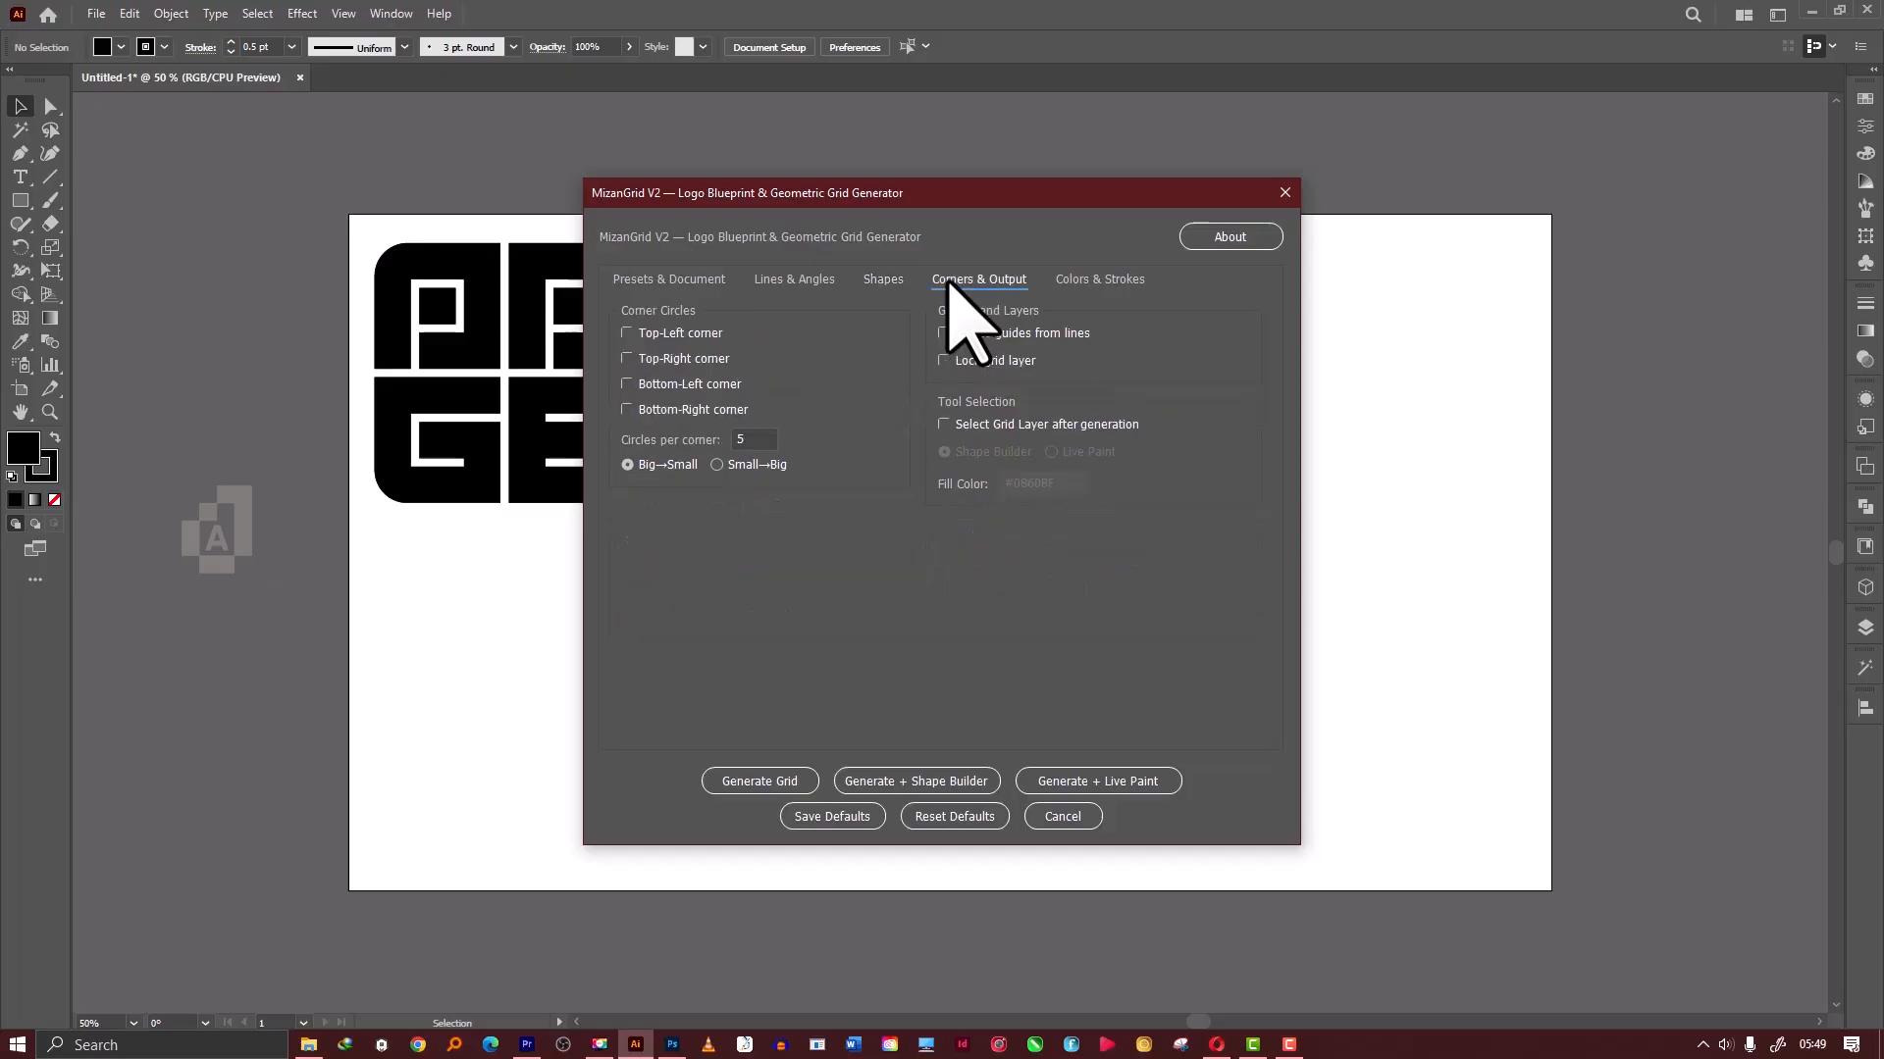
click(945, 424)
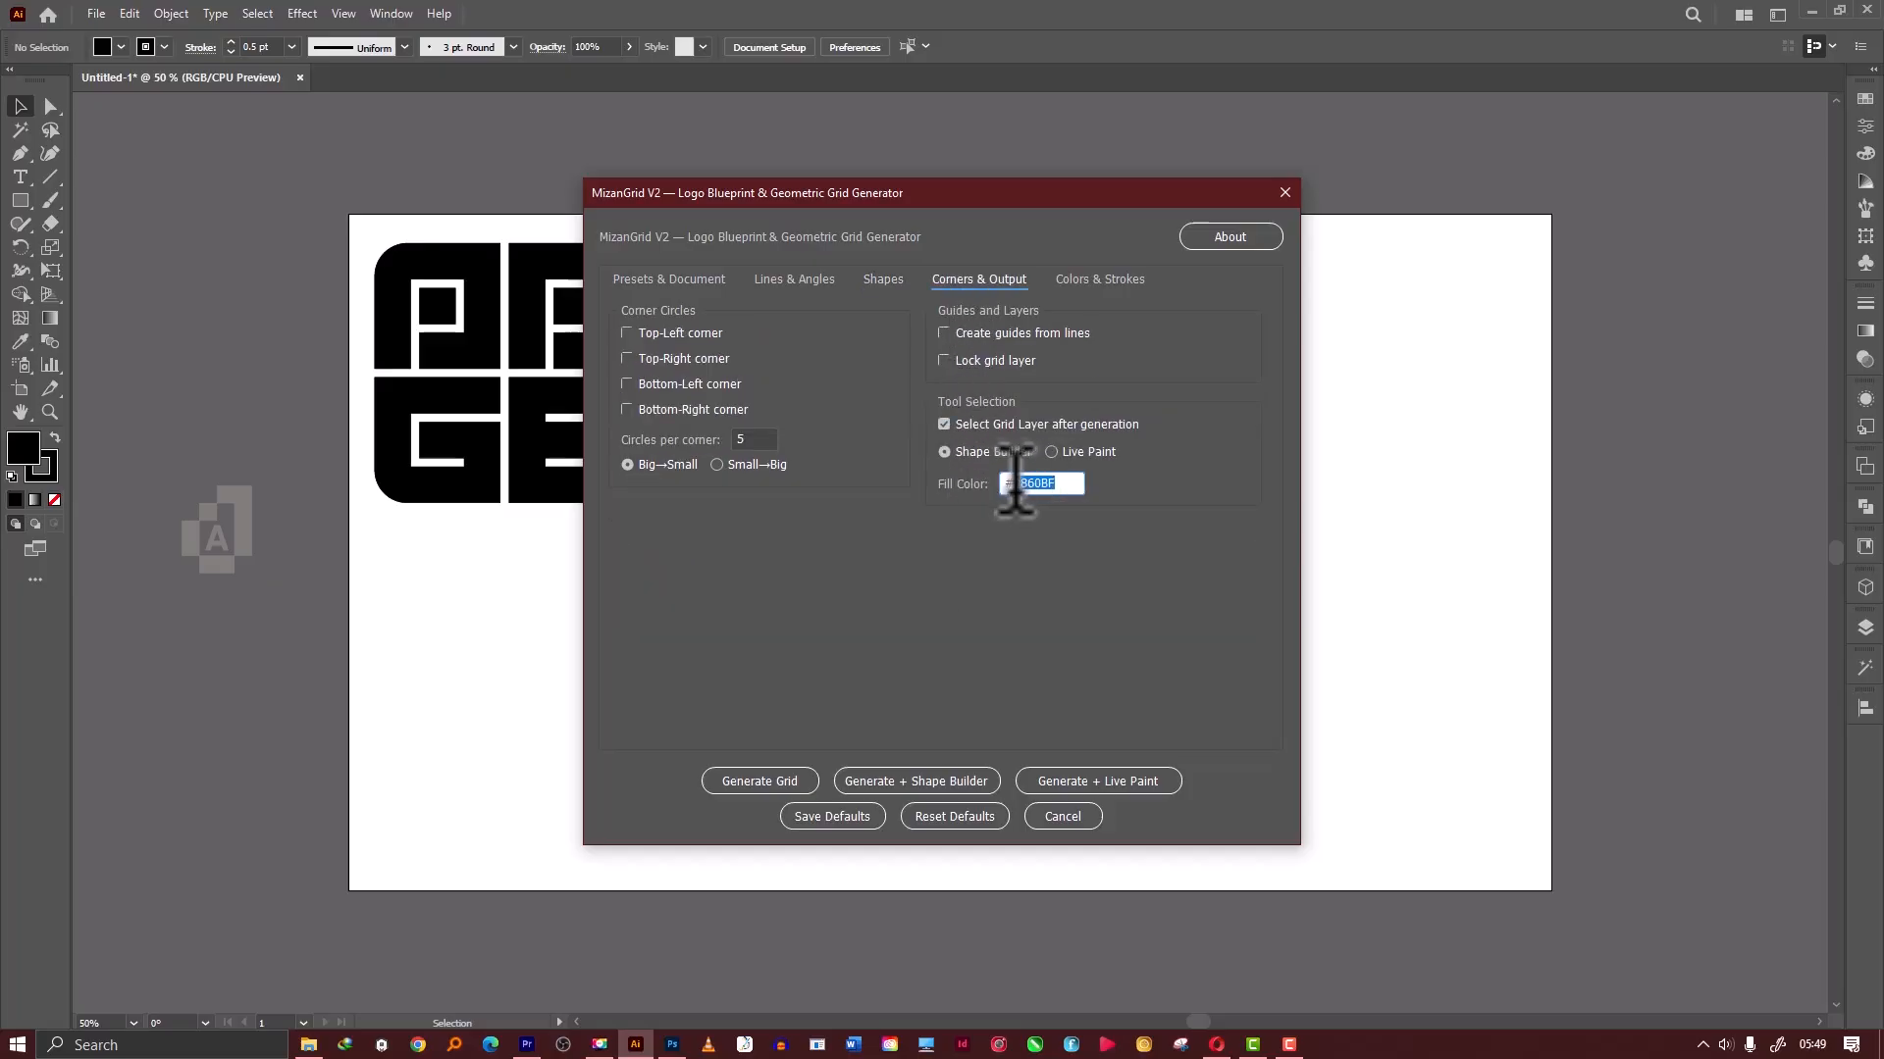
text(000000)
click(1076, 283)
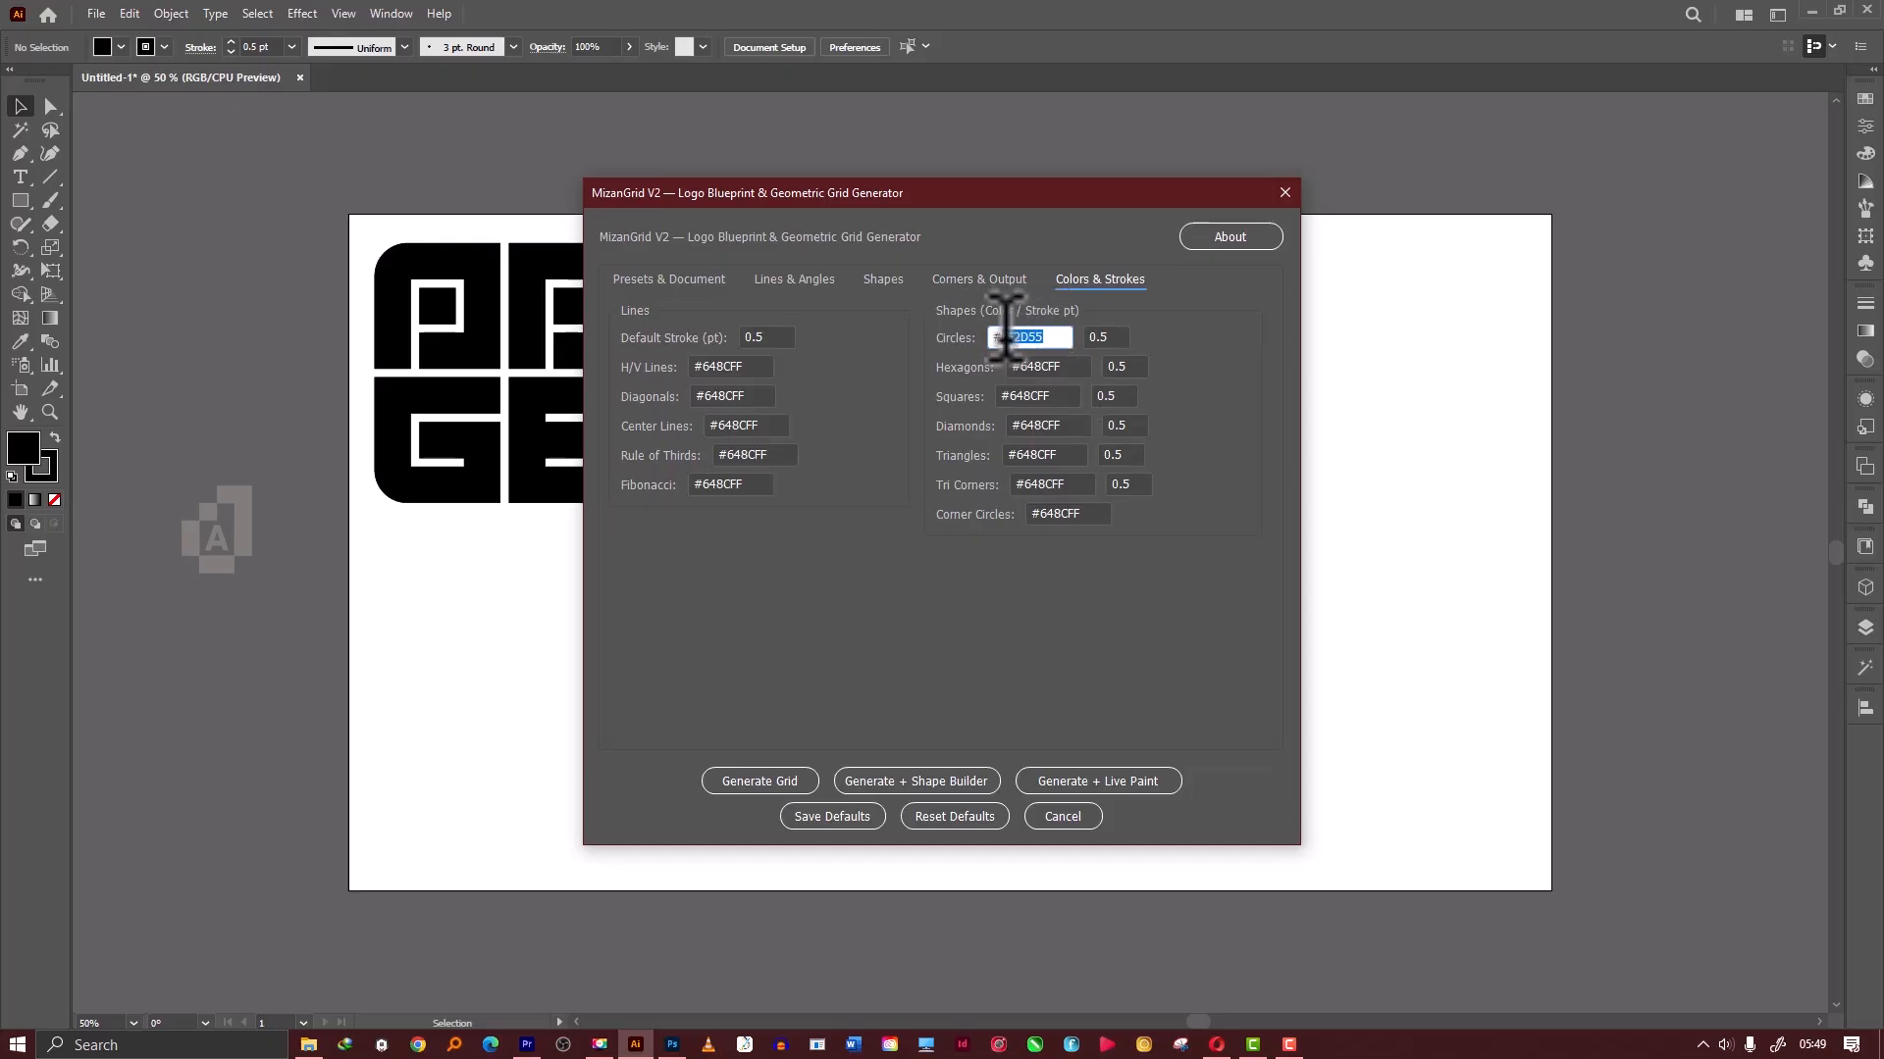
text(000000)
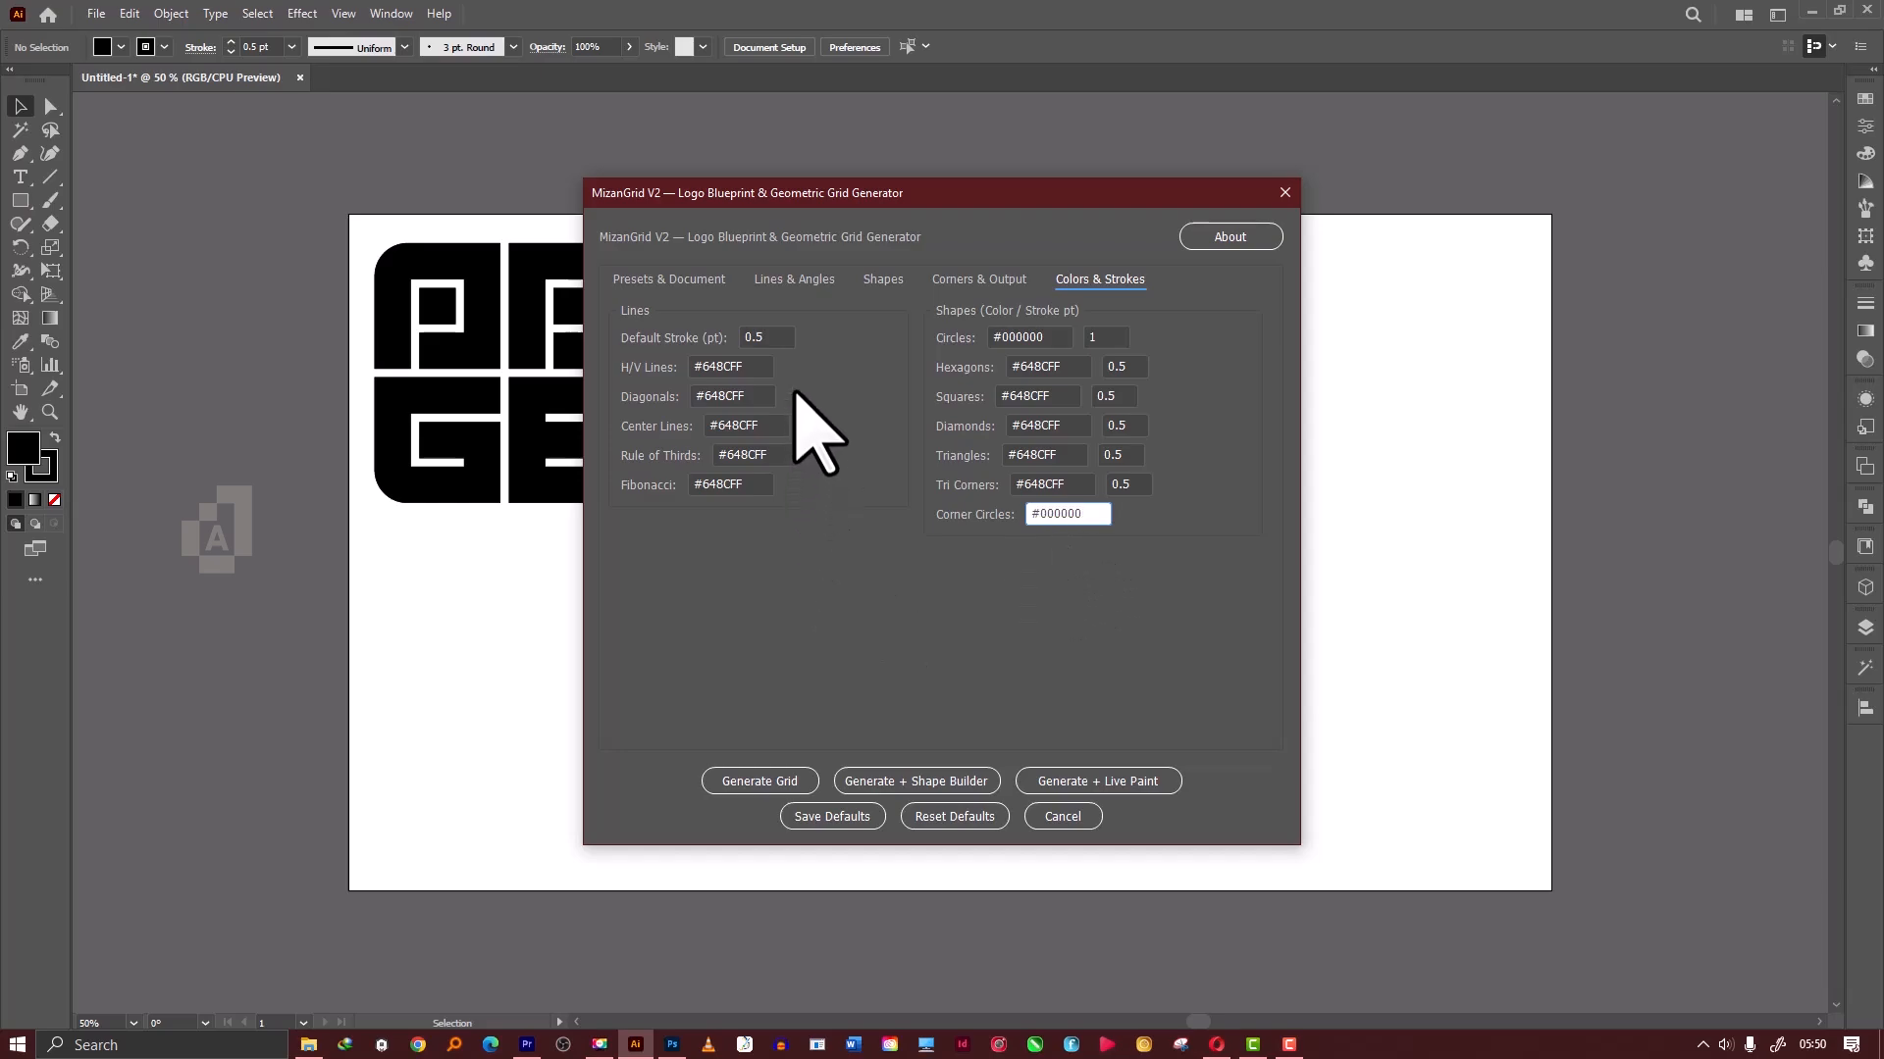
Generate the 800 x 800 px circular grid for Shape Builder and move it towards the artboard's right side, clear of the logos.
click(966, 280)
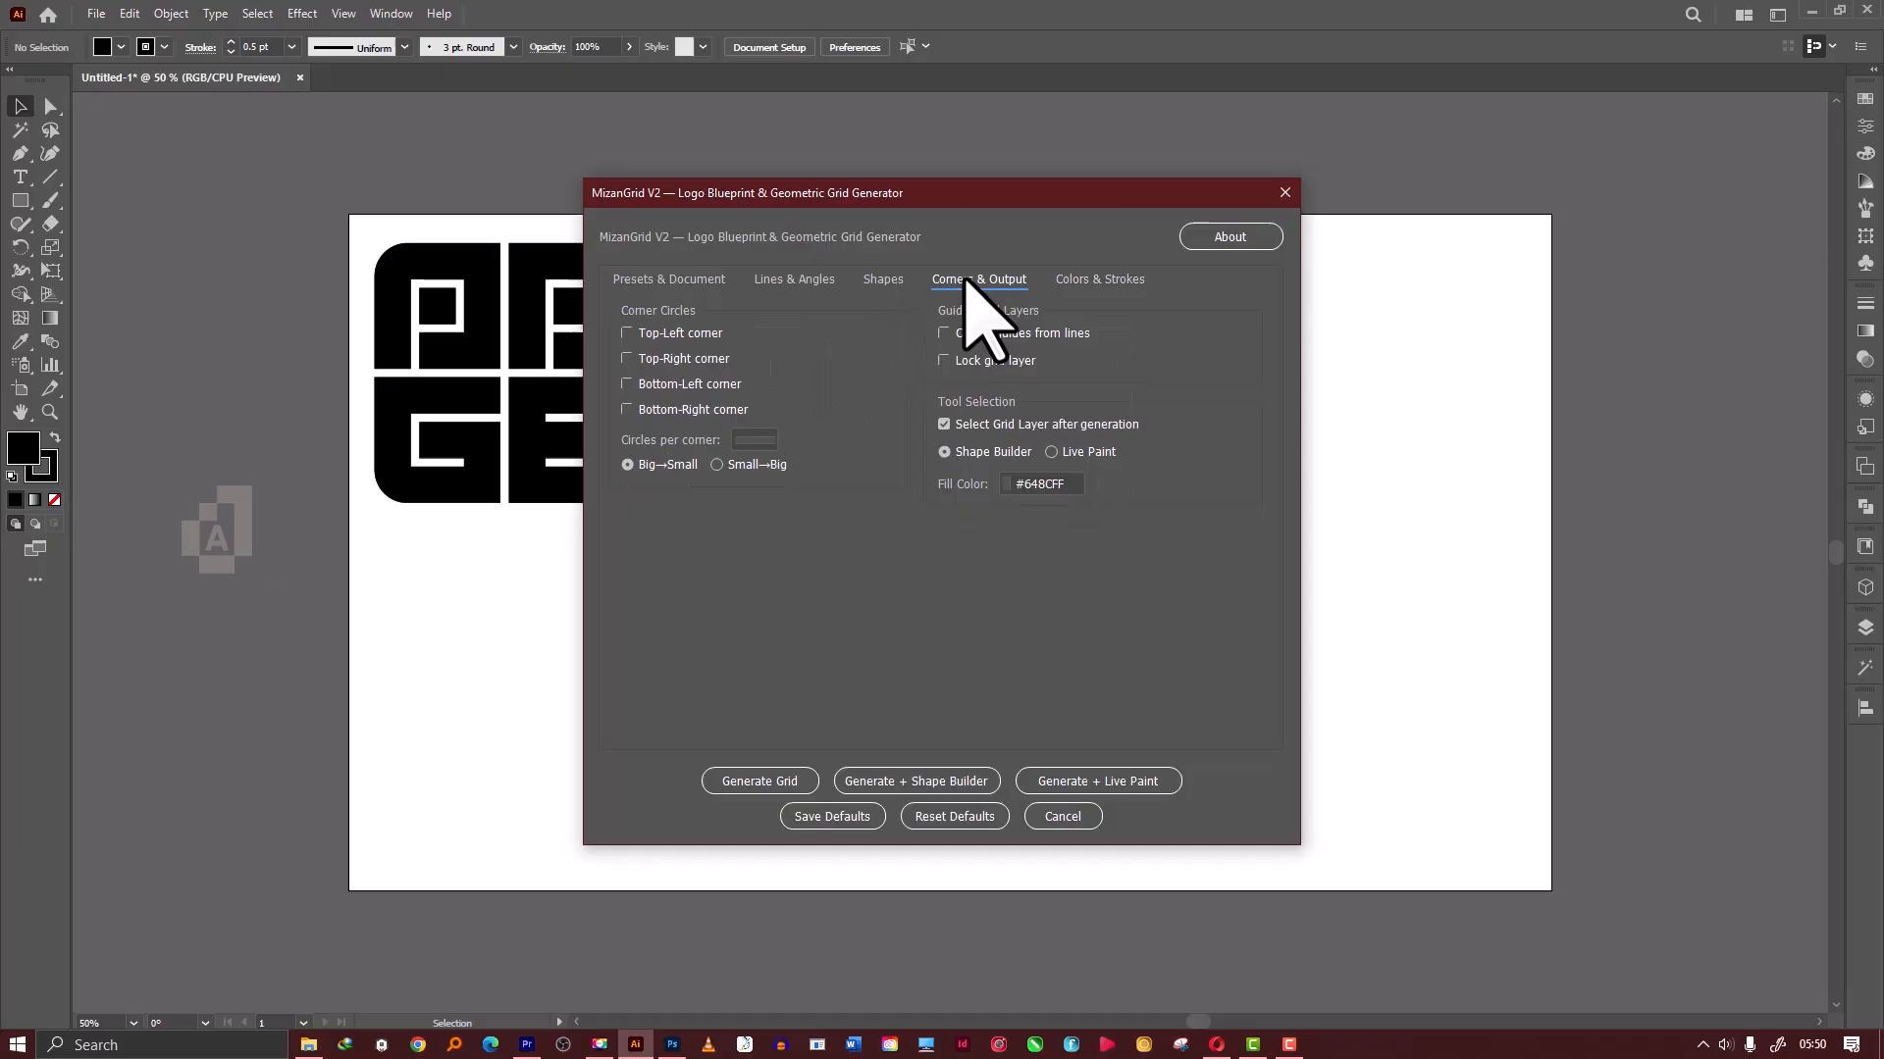
click(888, 282)
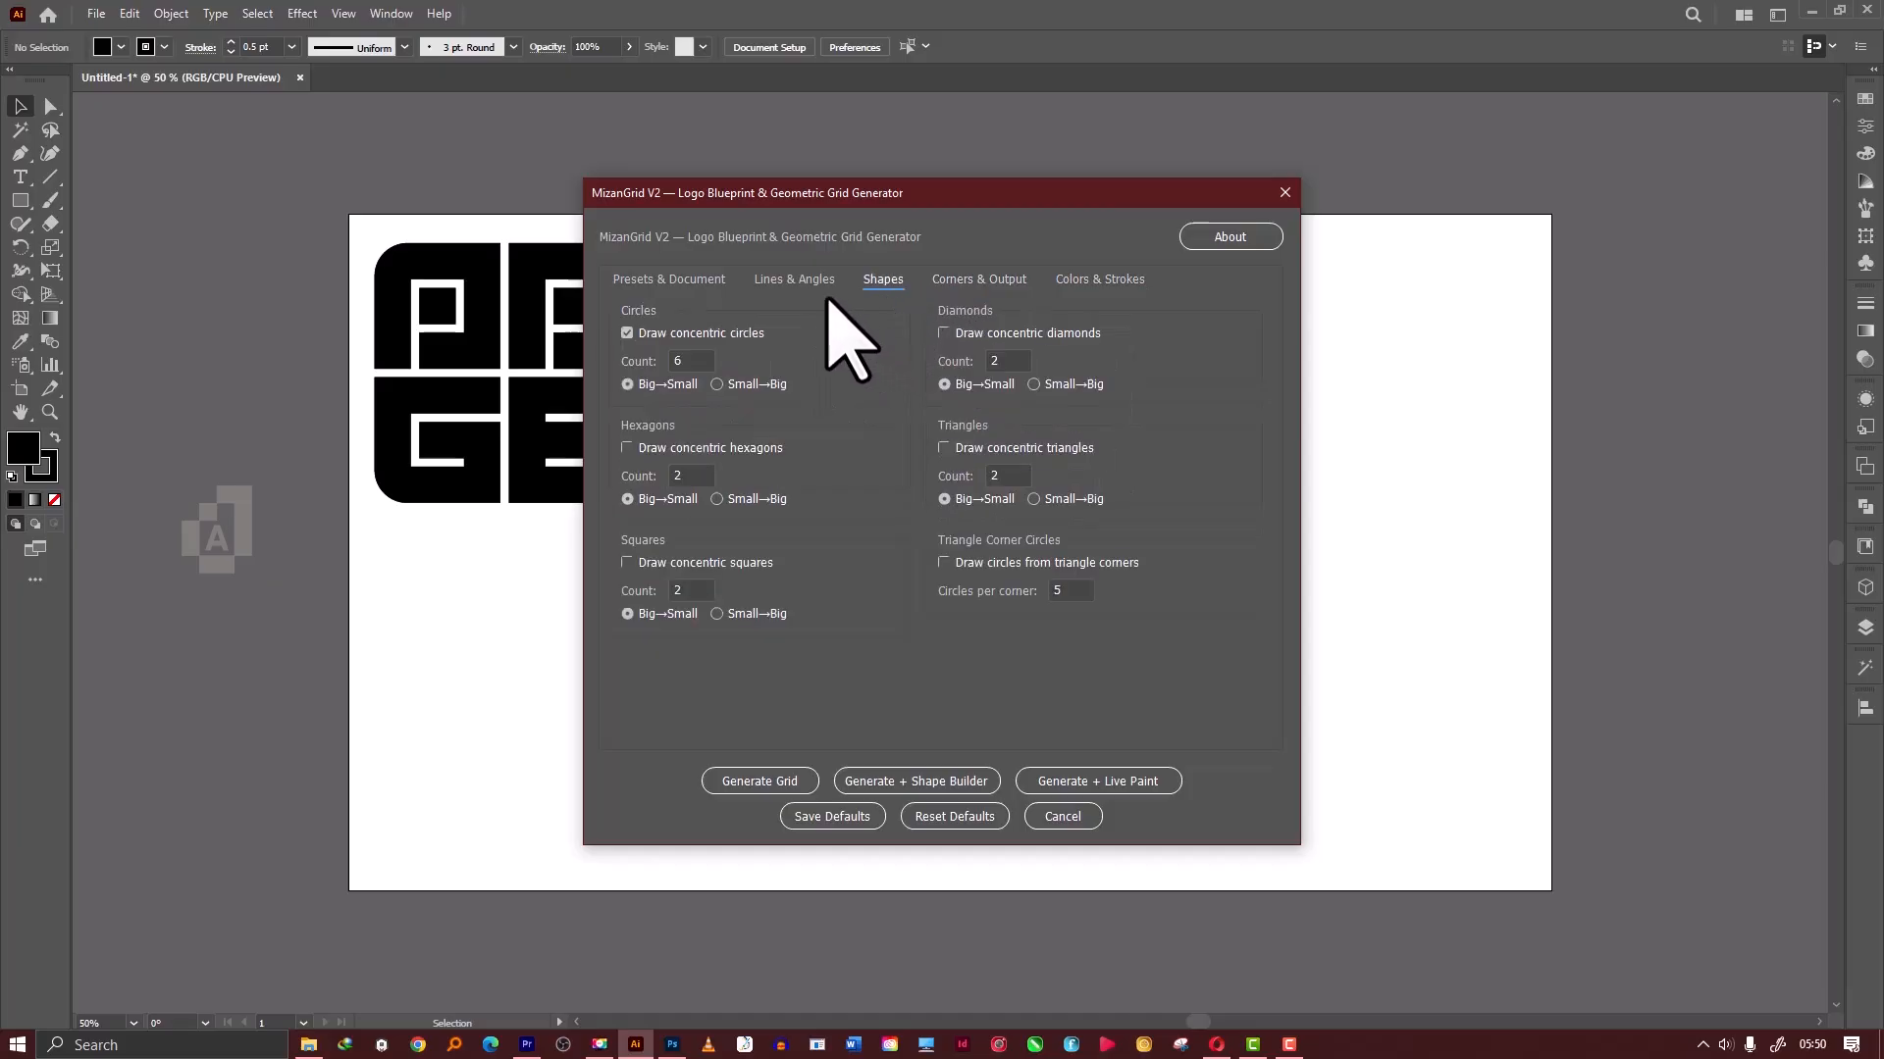
click(800, 281)
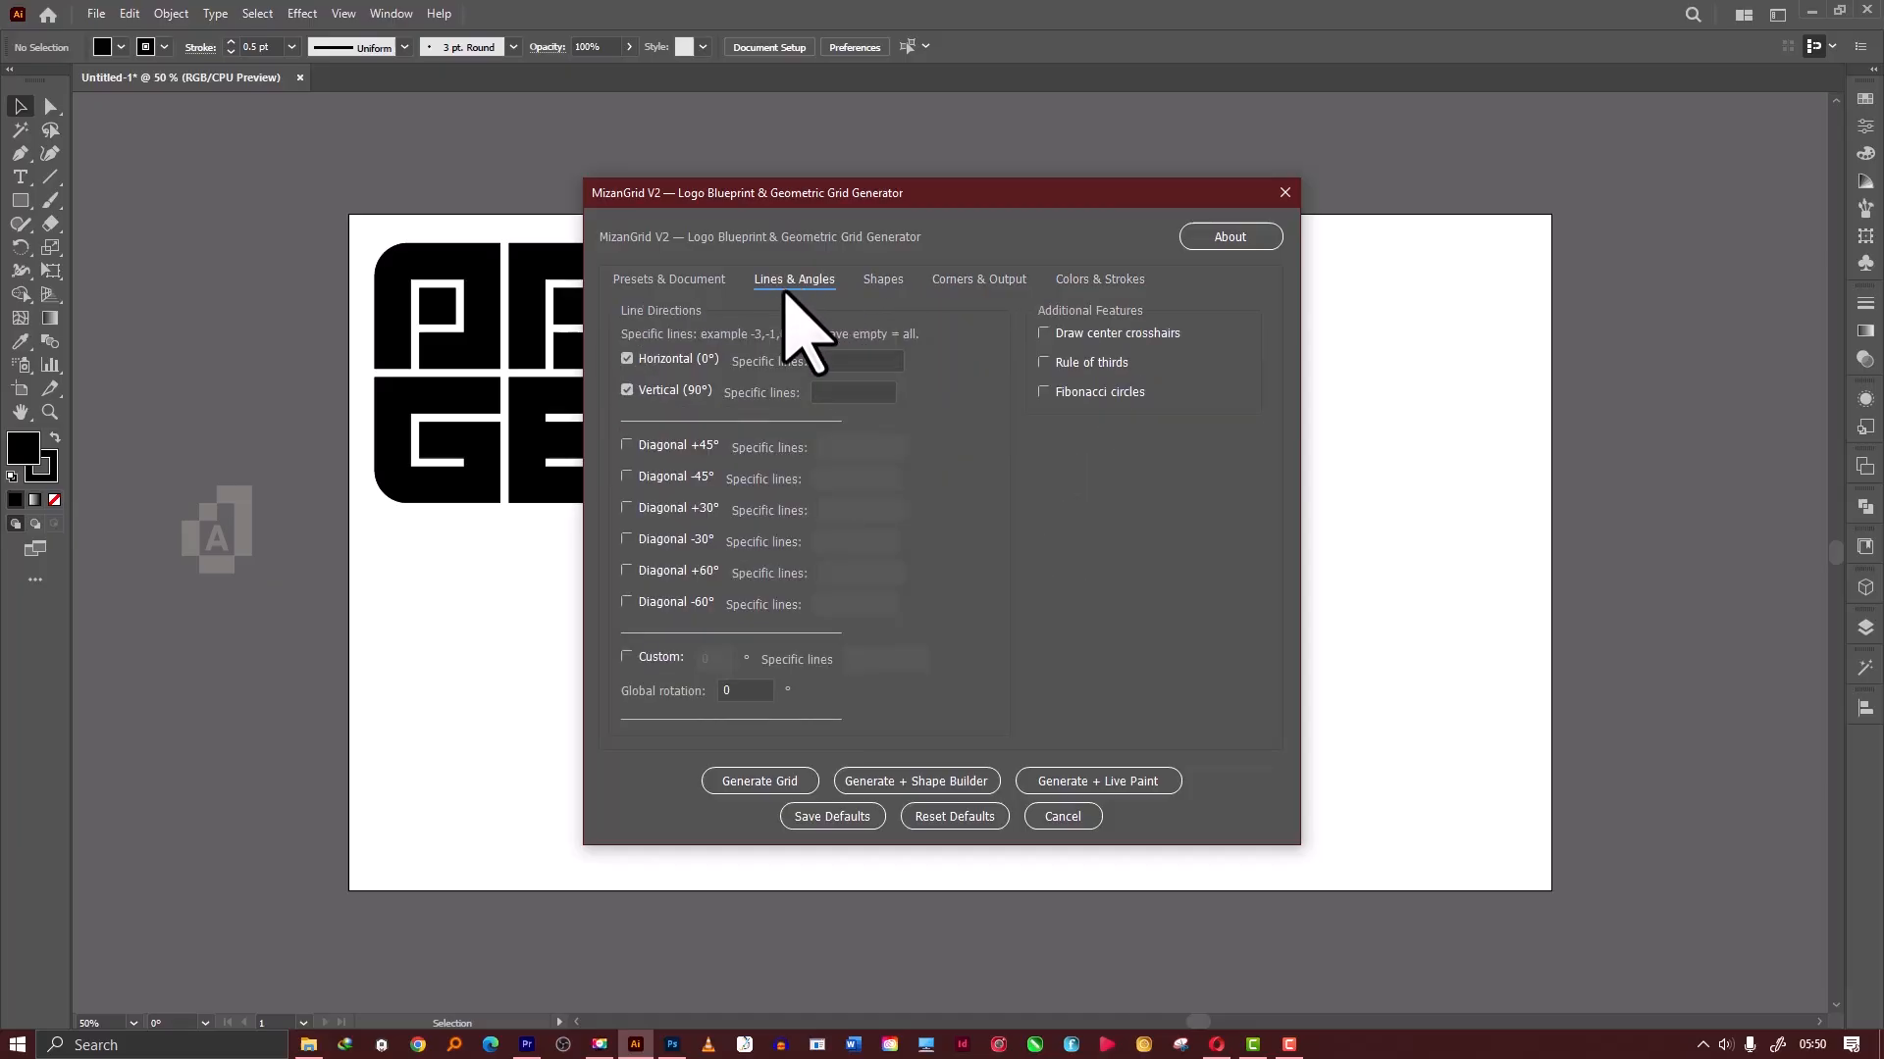
click(702, 285)
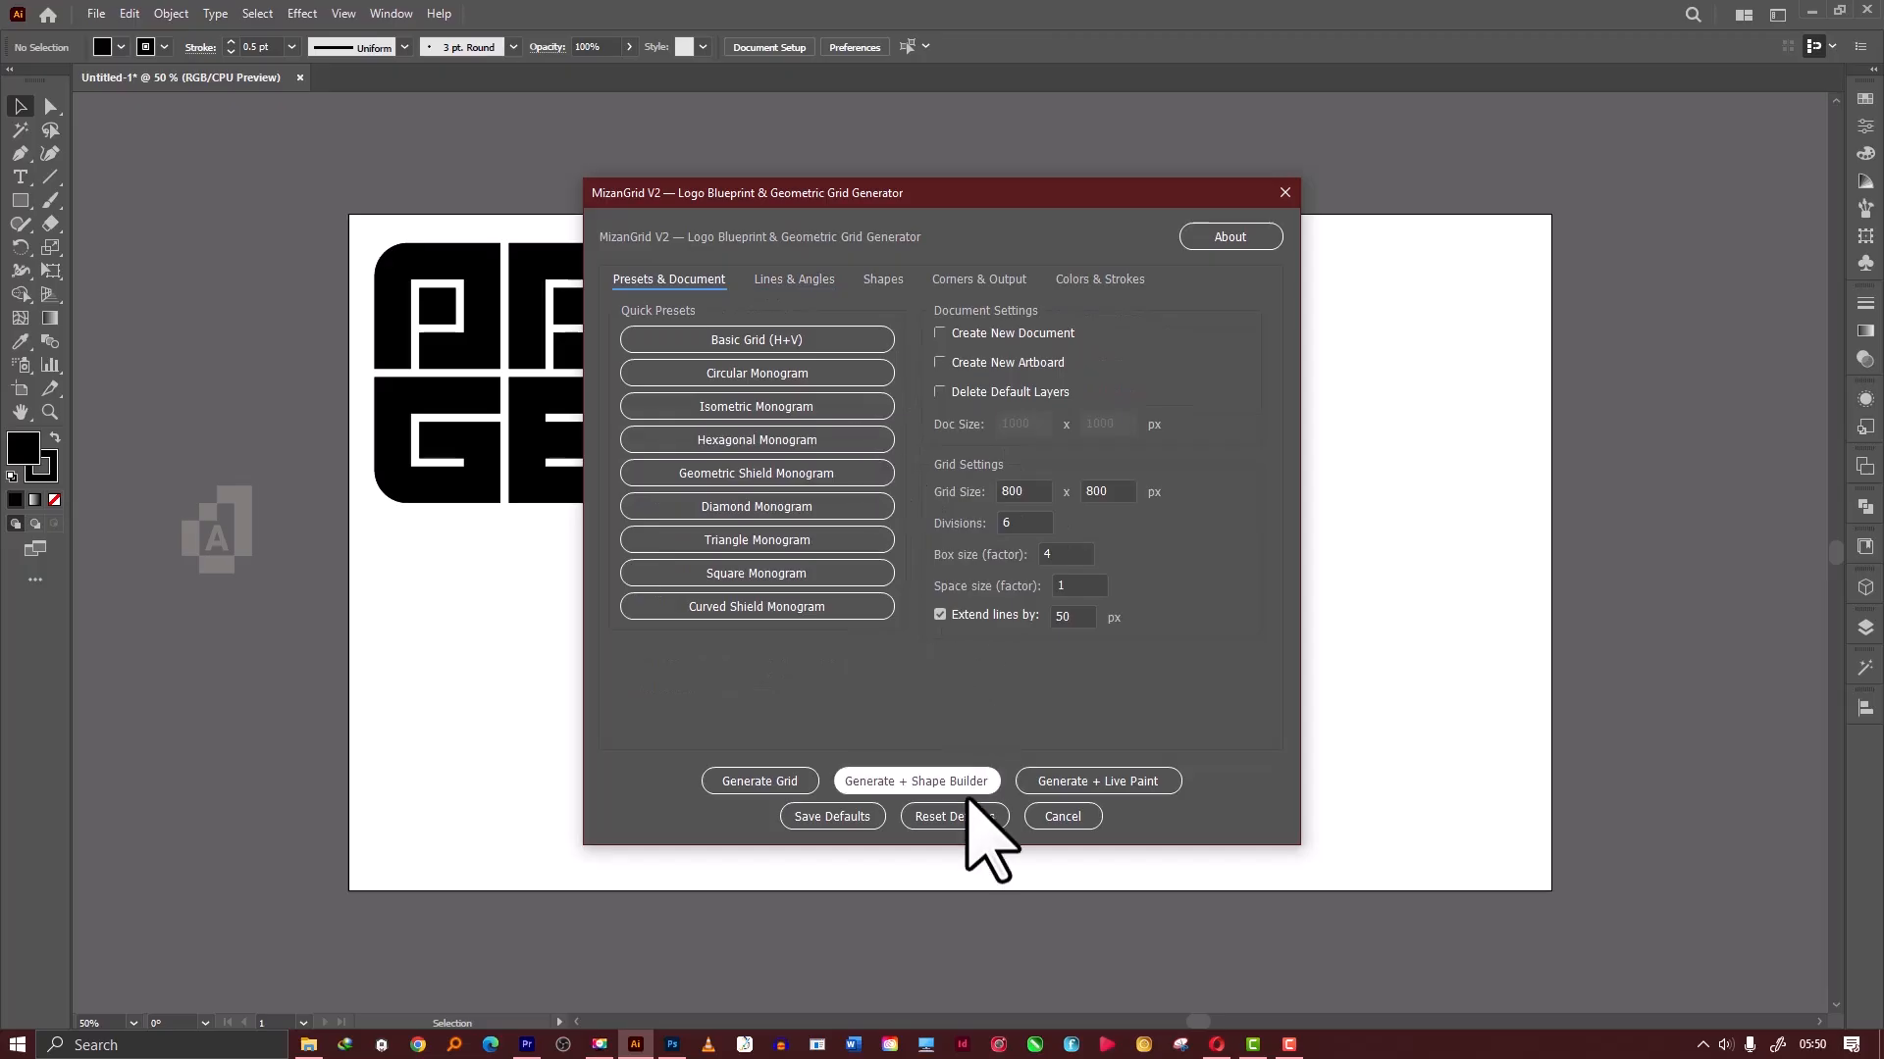
click(944, 777)
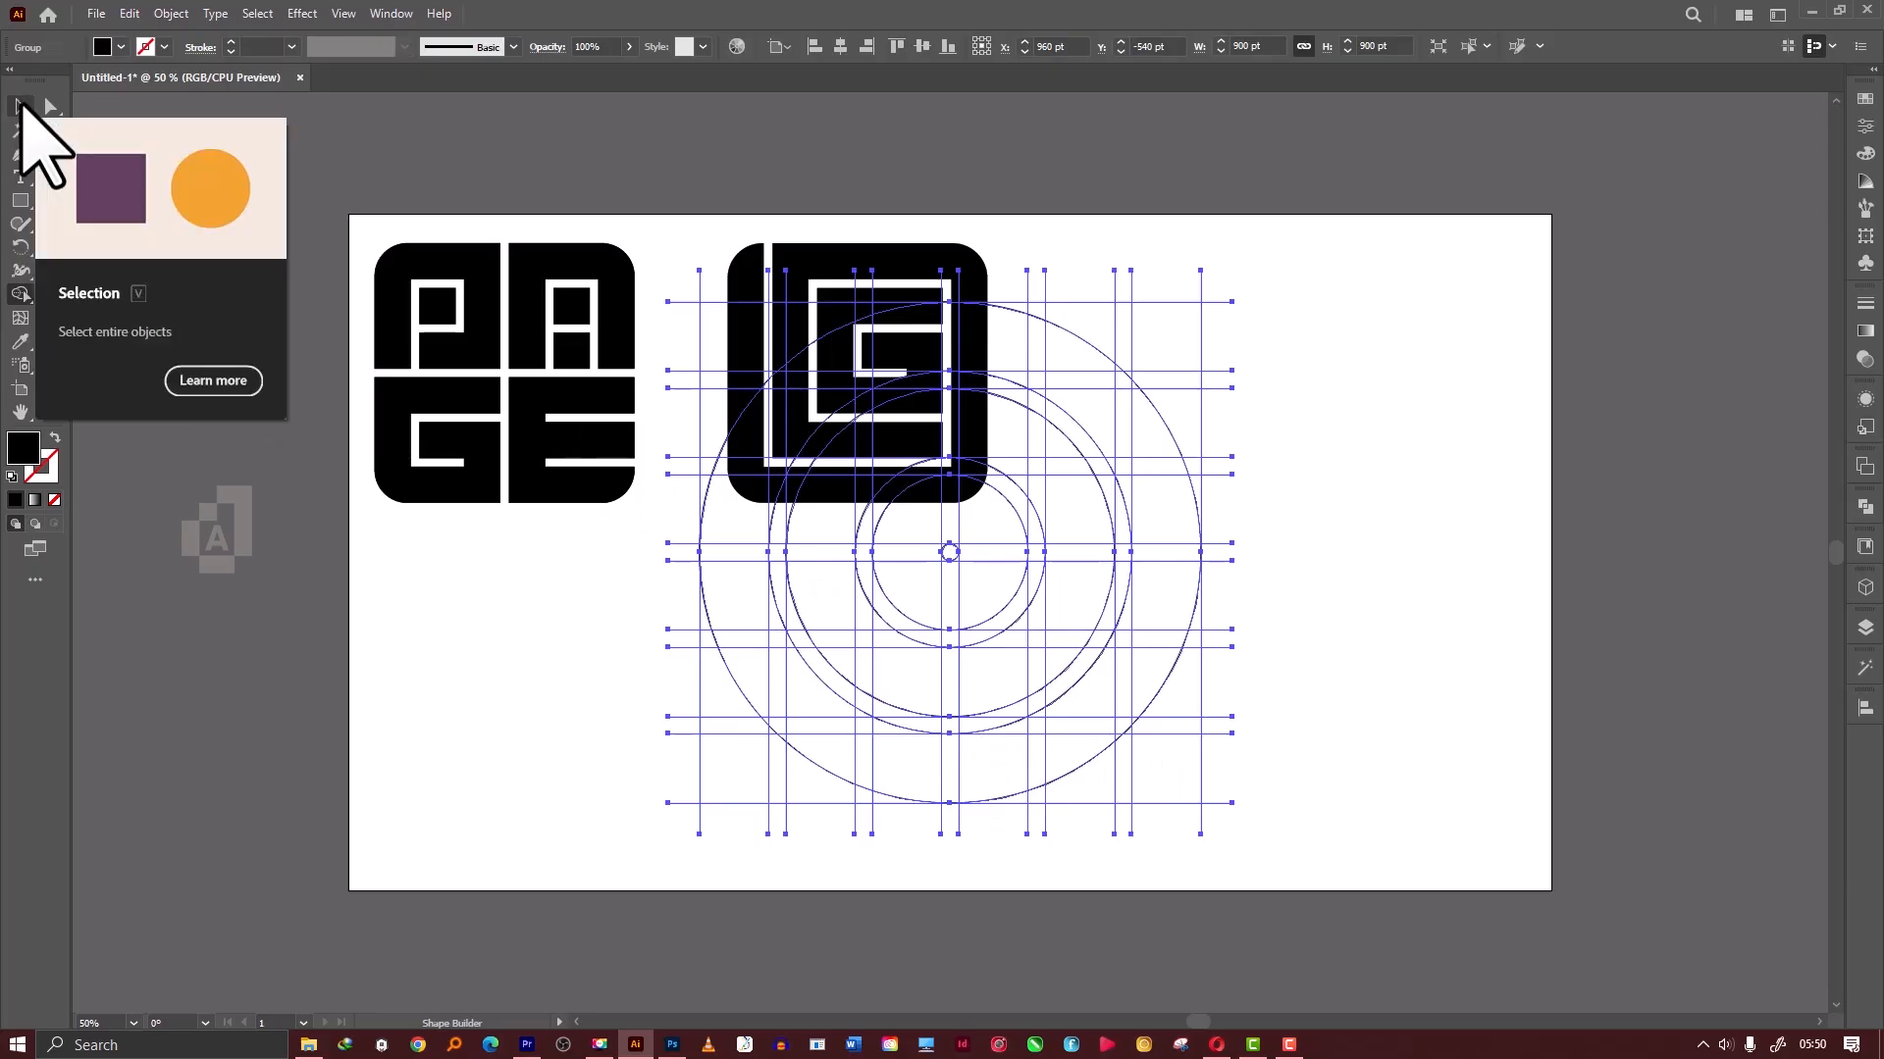
click(20, 105)
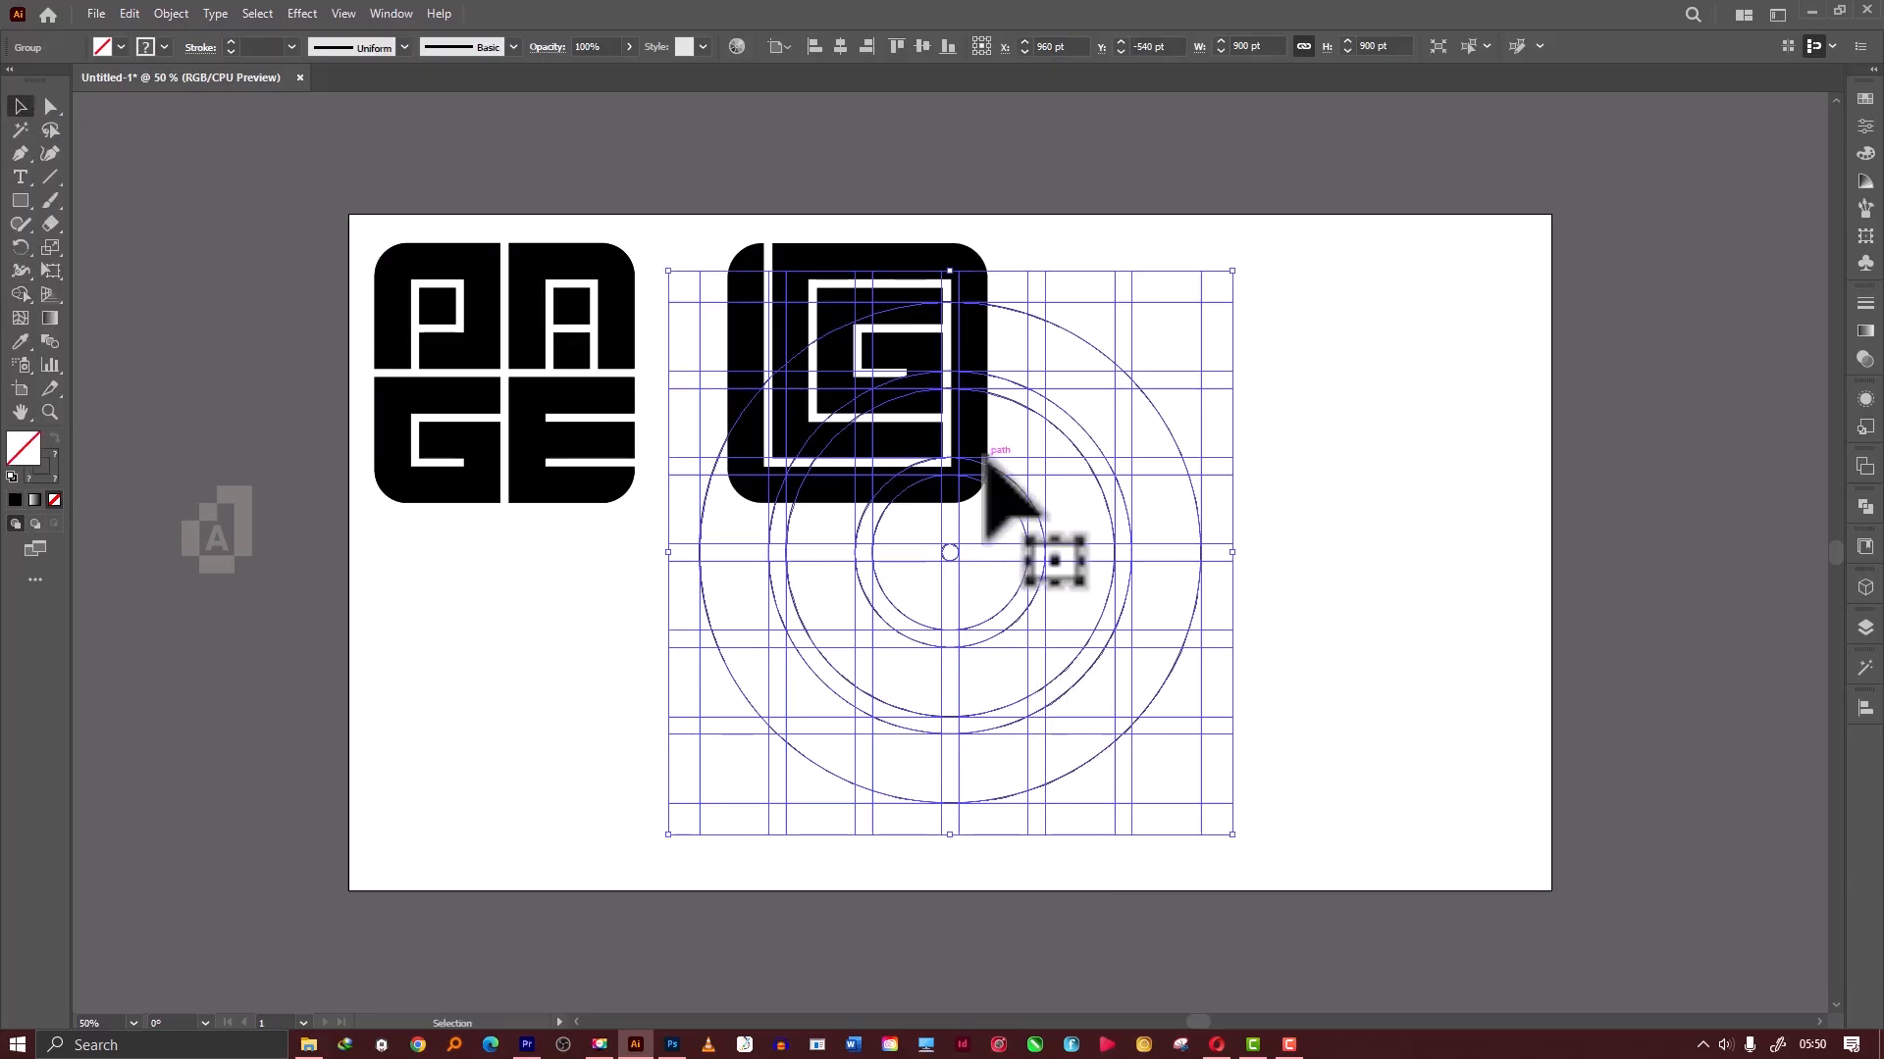
drag(1043, 621, 1236, 676)
Ungroup the two logos and move the spiral monogram below the PAGE logo, at about X 242.5 pt, Y -356 pt.
drag(766, 472, 675, 571)
key(ctrl+z)
right_click(656, 475)
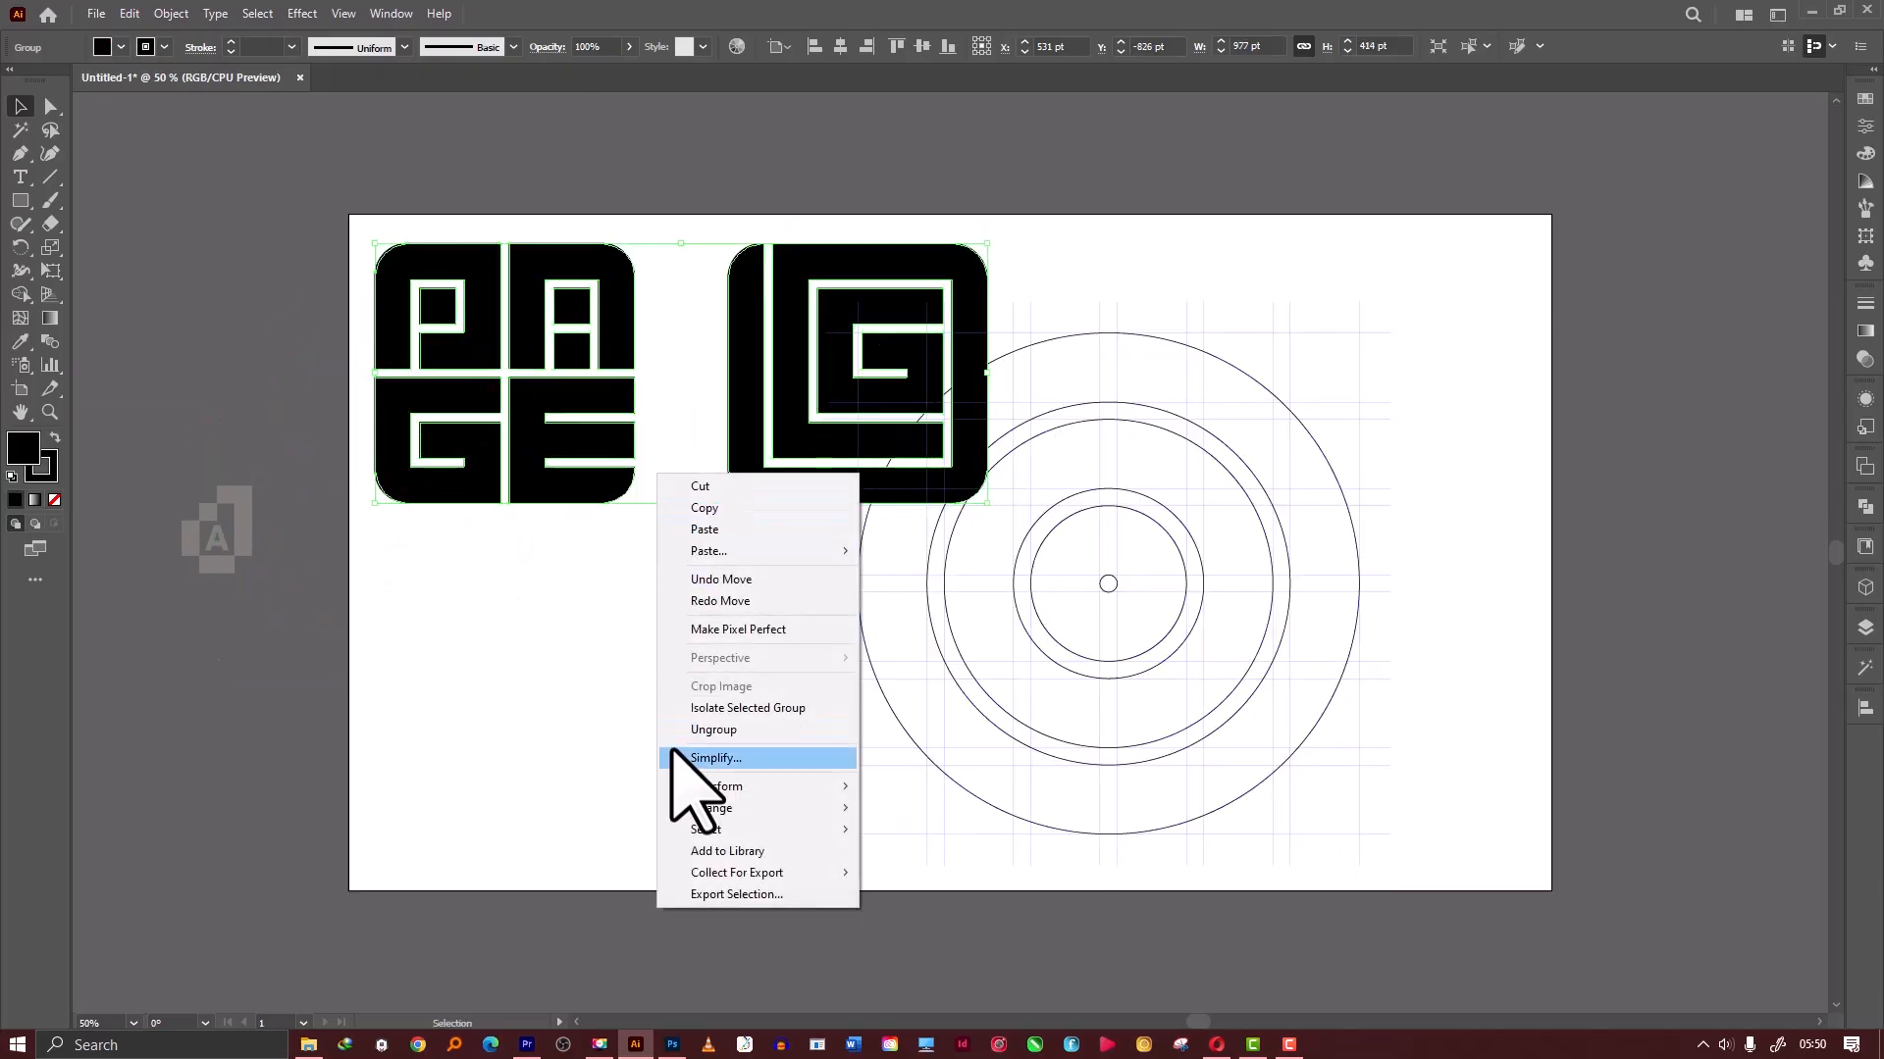
click(678, 734)
click(702, 628)
drag(776, 501, 420, 793)
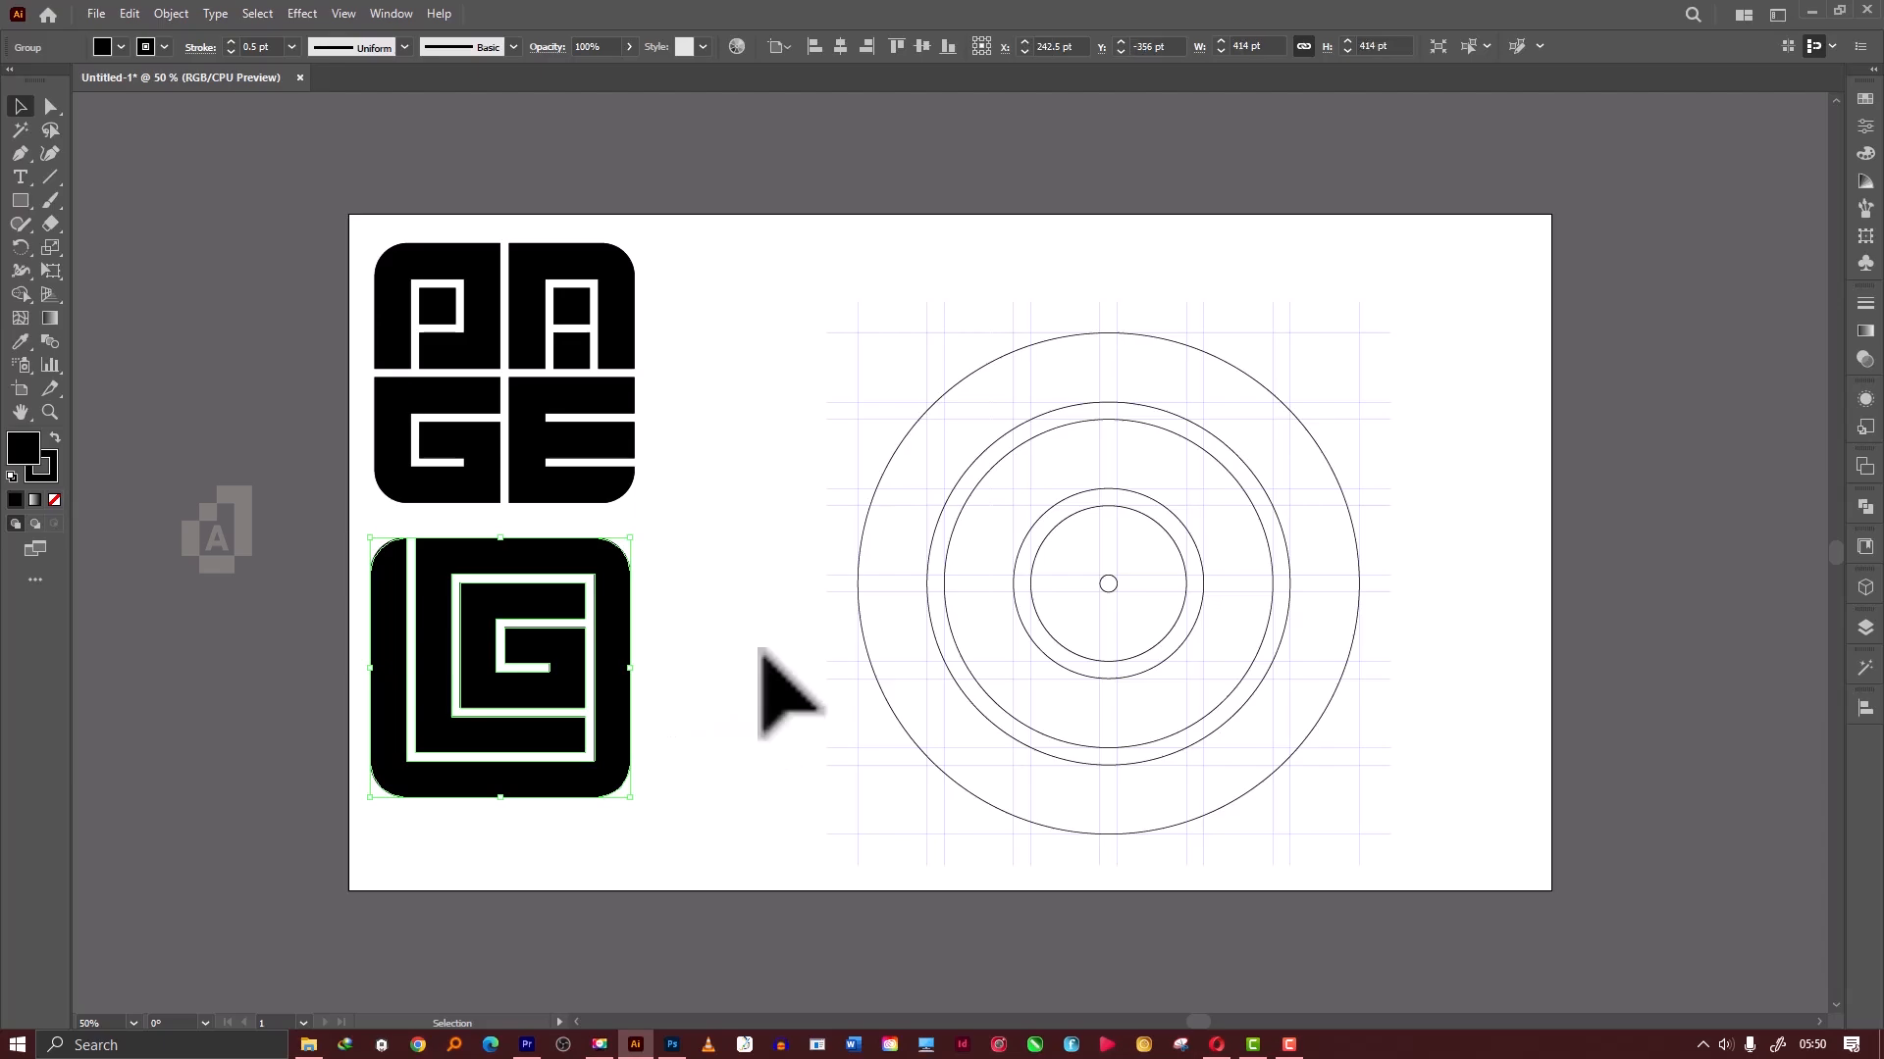
Centre the circular grid horizontally and vertically on the artboard.
drag(769, 424, 1084, 613)
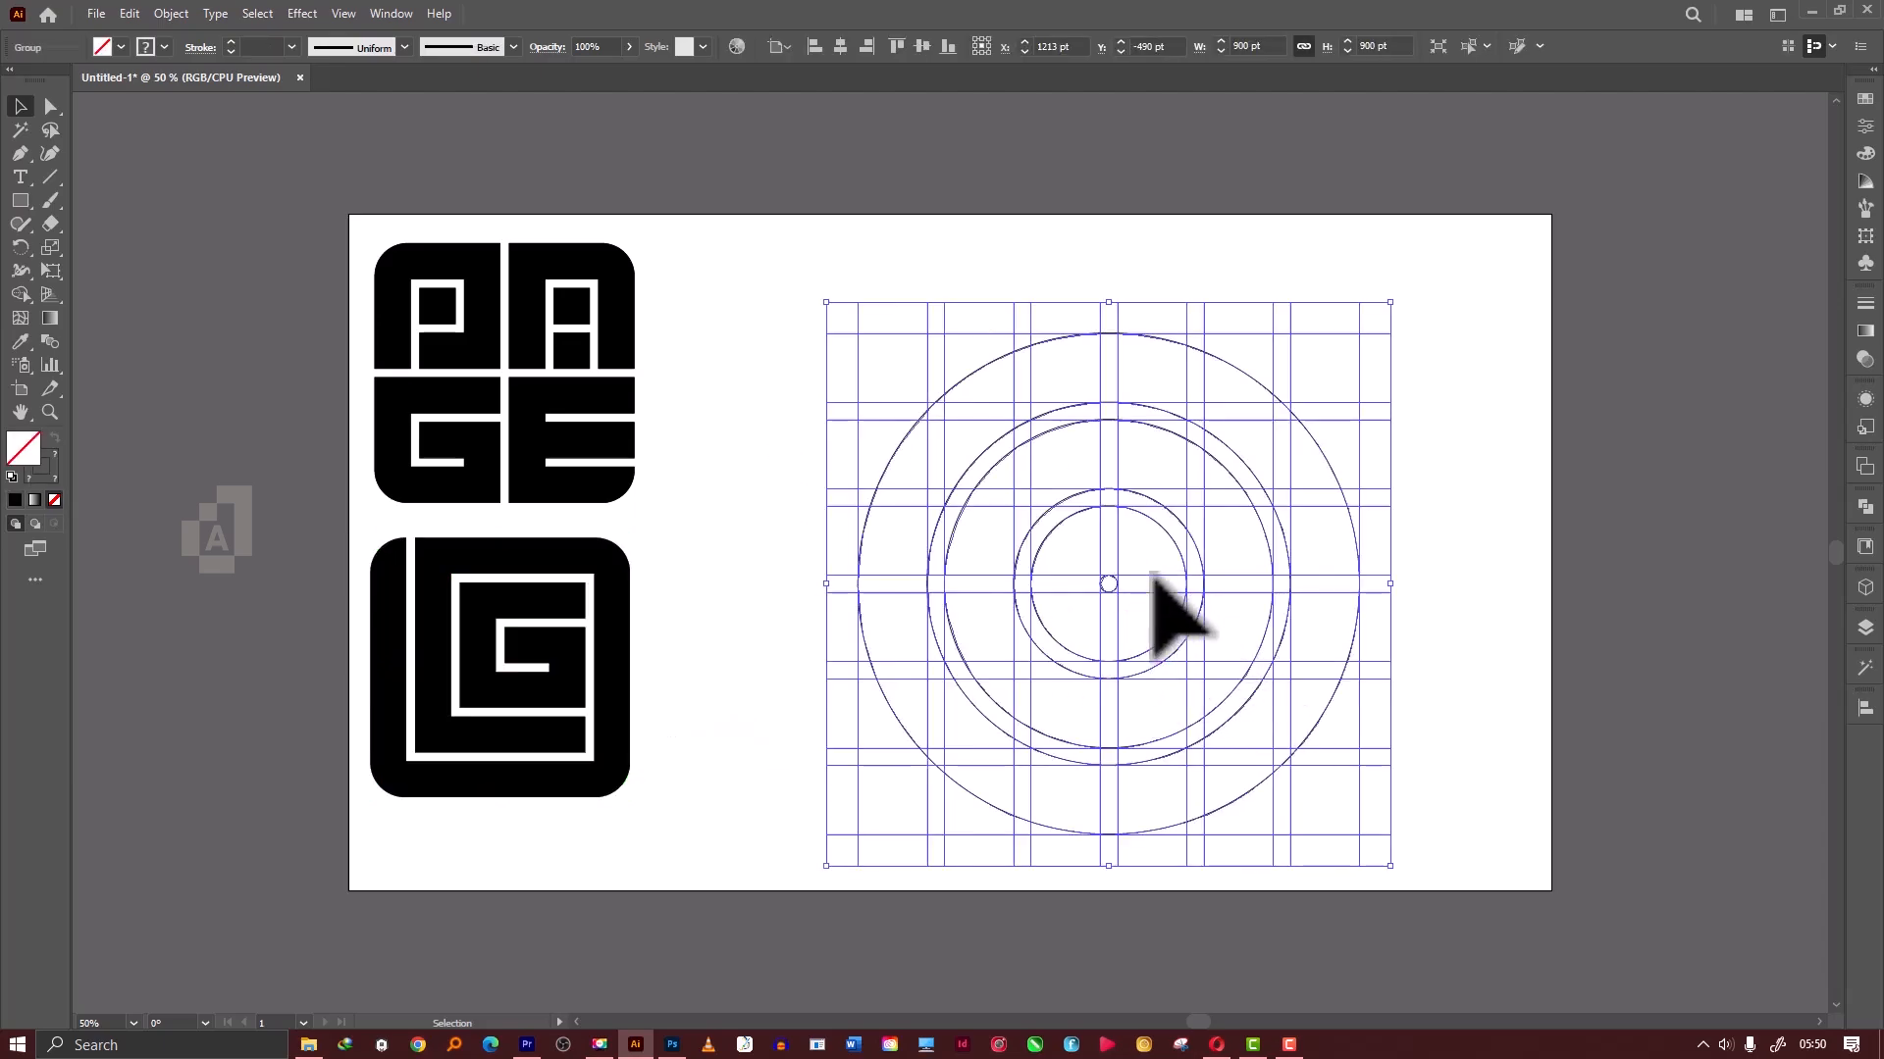
click(842, 47)
click(922, 49)
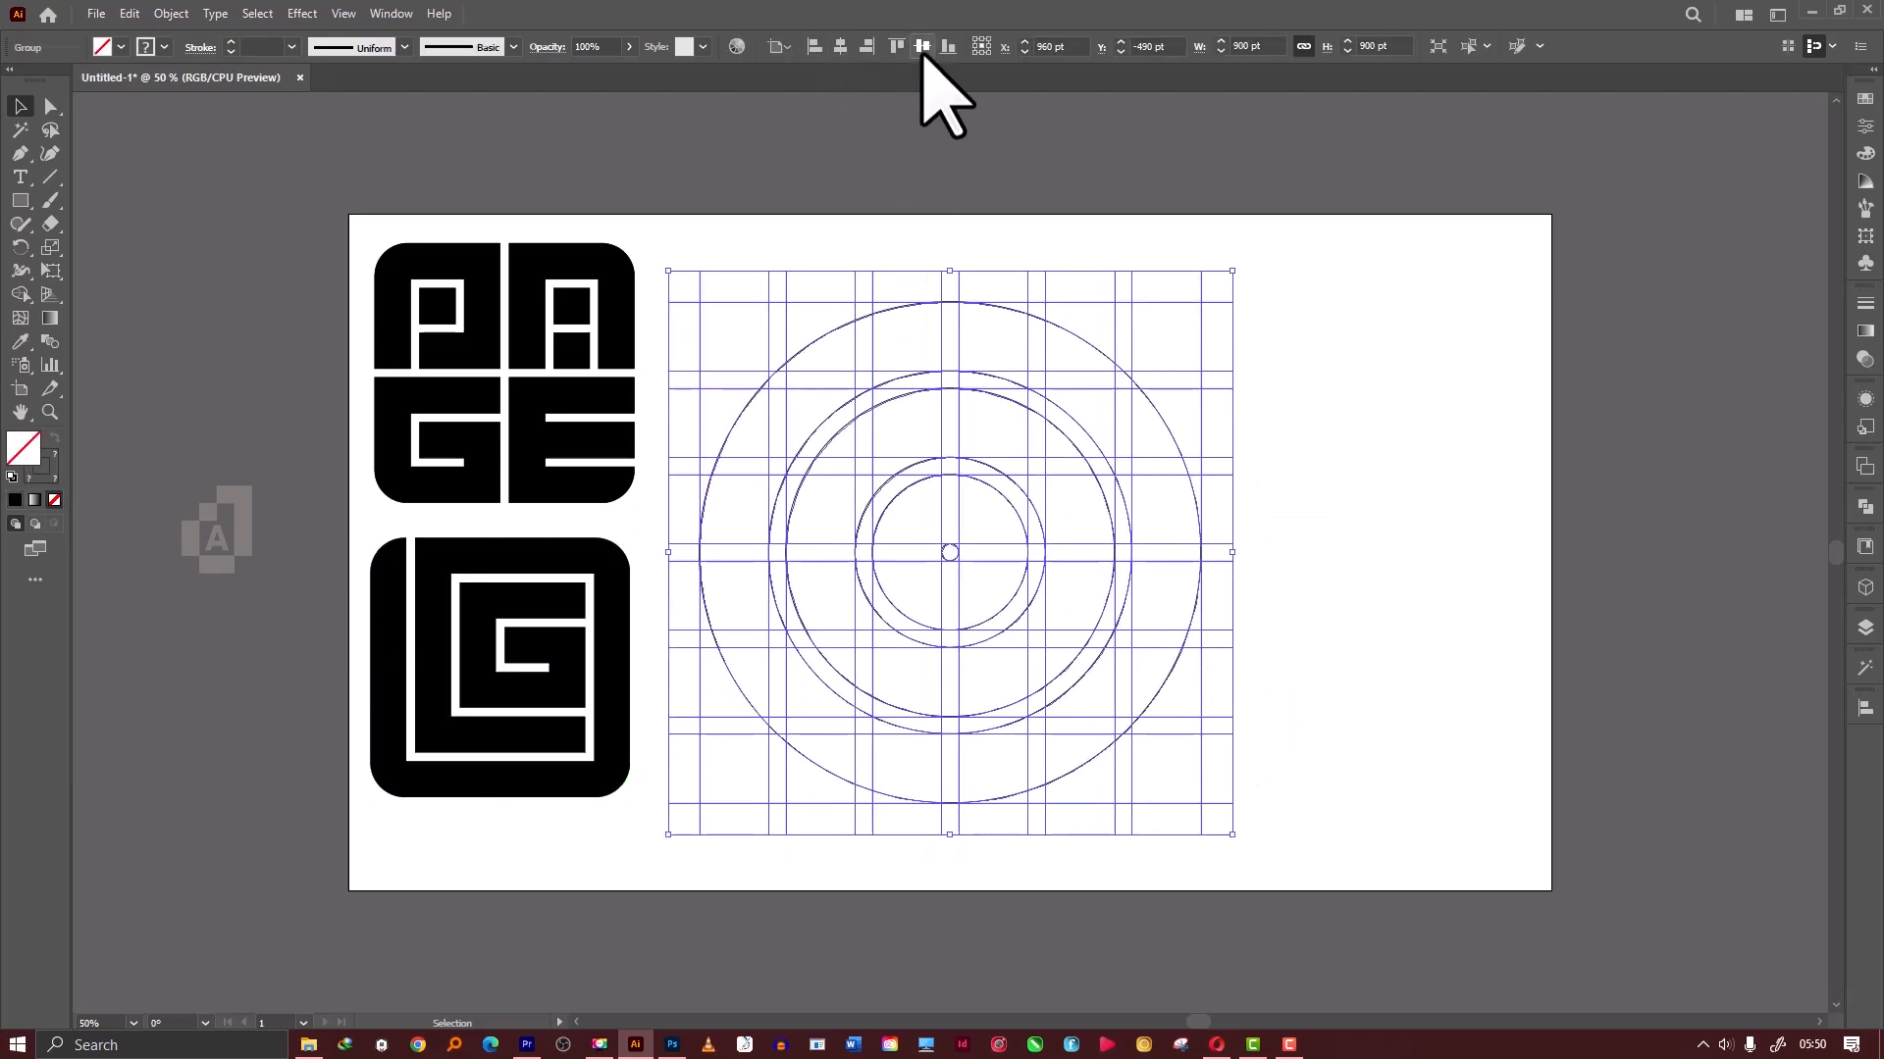
With Shape Builder and a black fill without stroke, merge the grid's inner-left bar with the left outer ring down to the bottom centre.
key(ctrl+=)
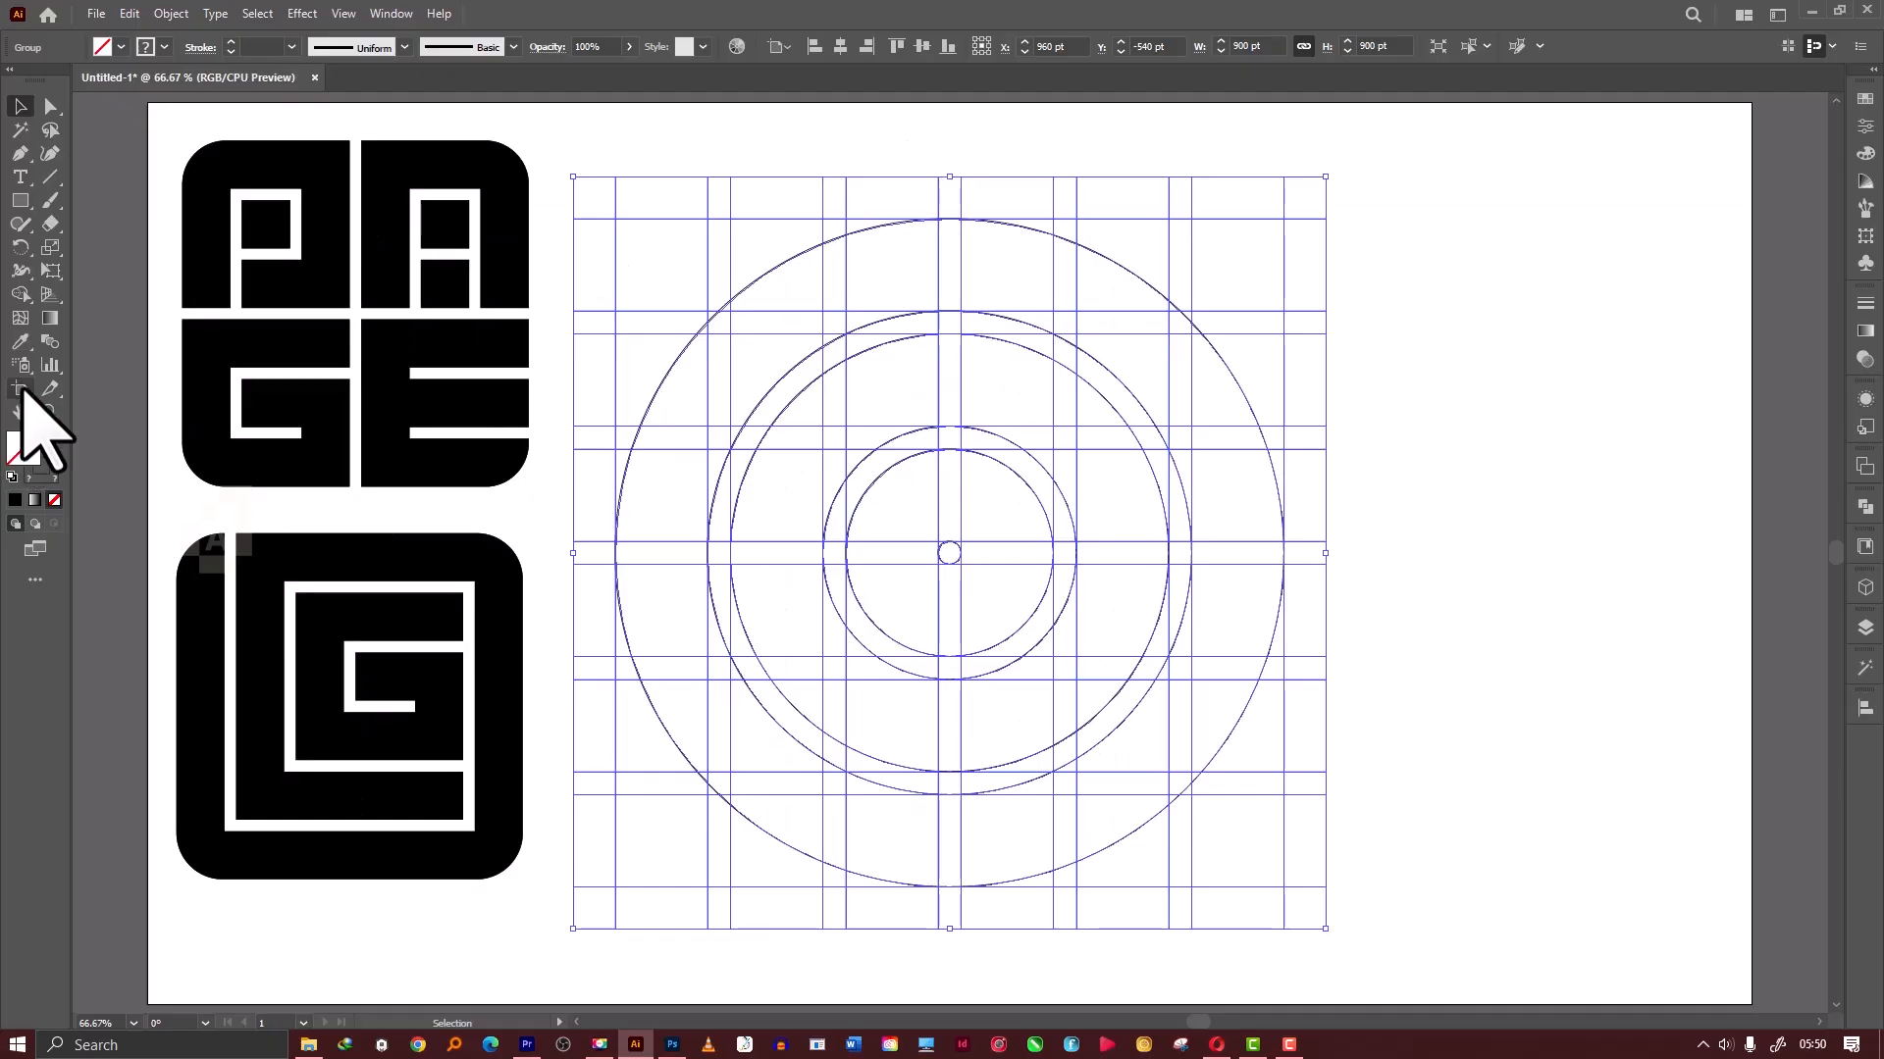
click(20, 294)
key(shift+x)
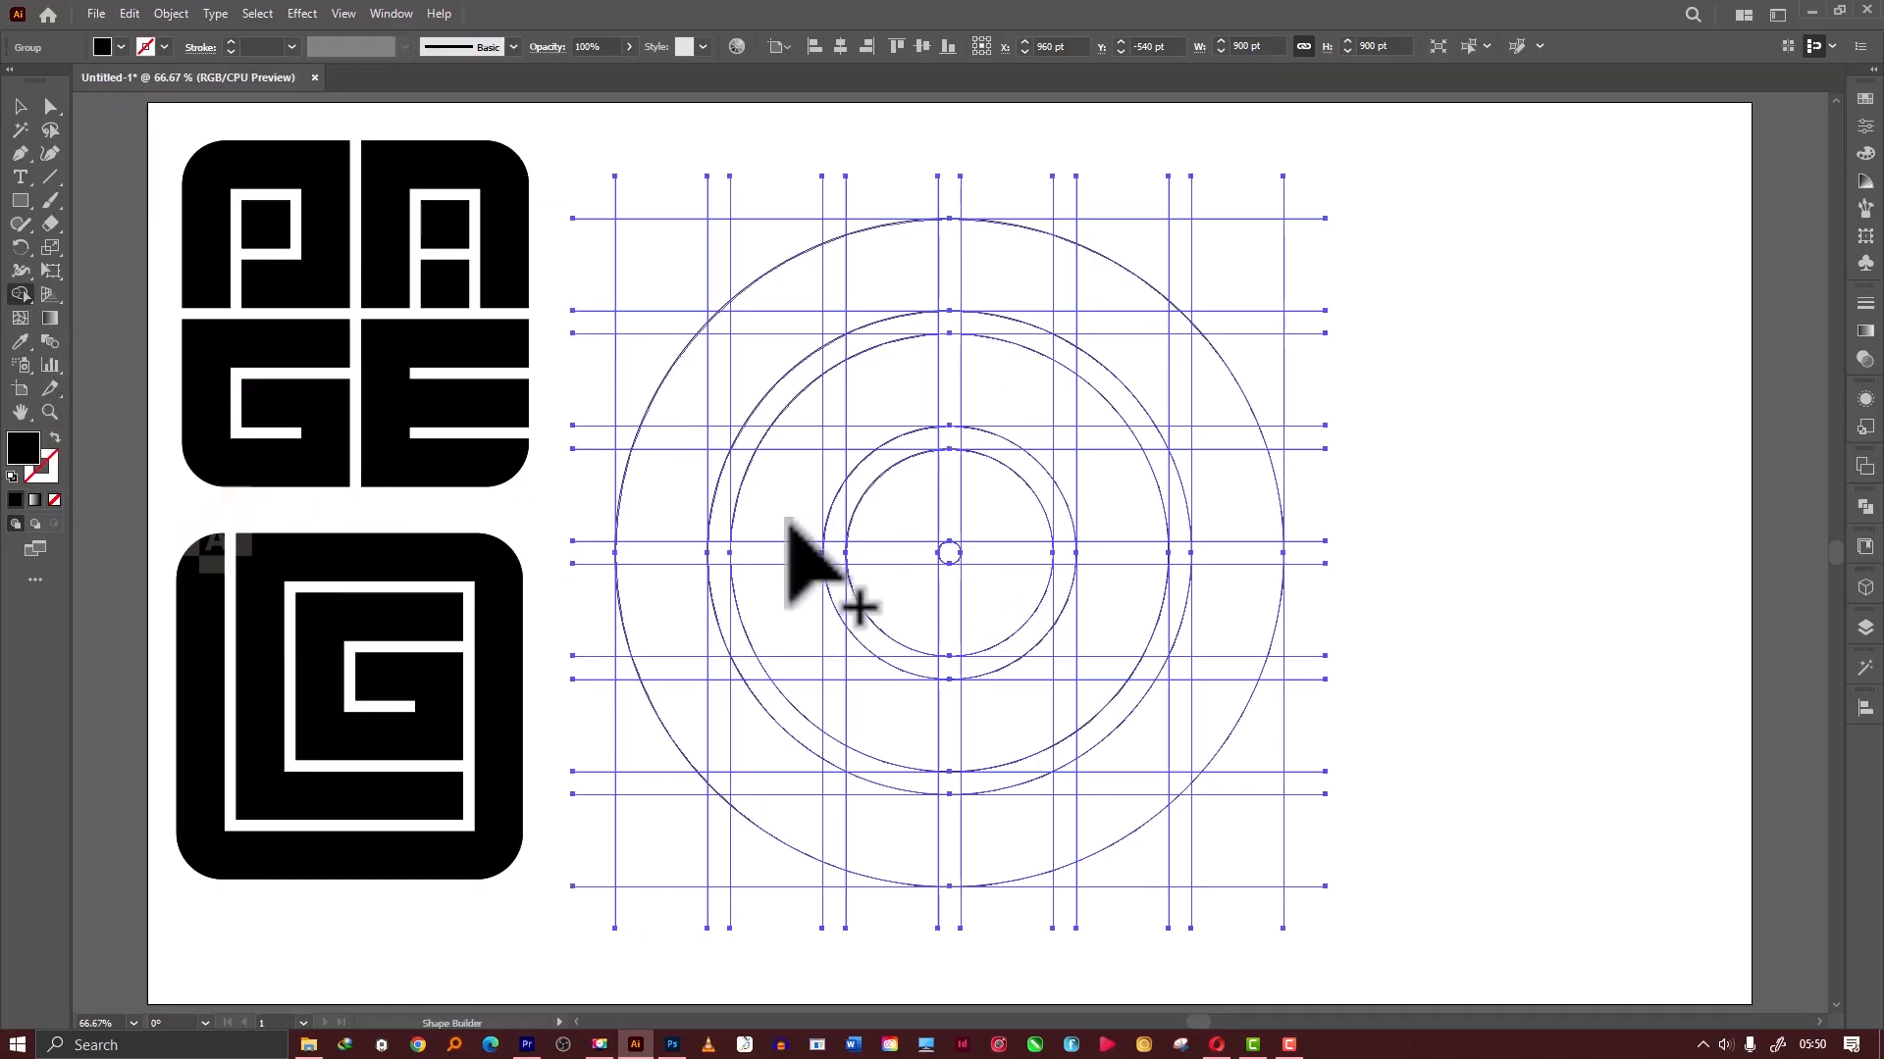
mouse_move(799, 672)
mouse_down()
mouse_move(784, 302)
mouse_move(740, 479)
mouse_move(762, 387)
mouse_up()
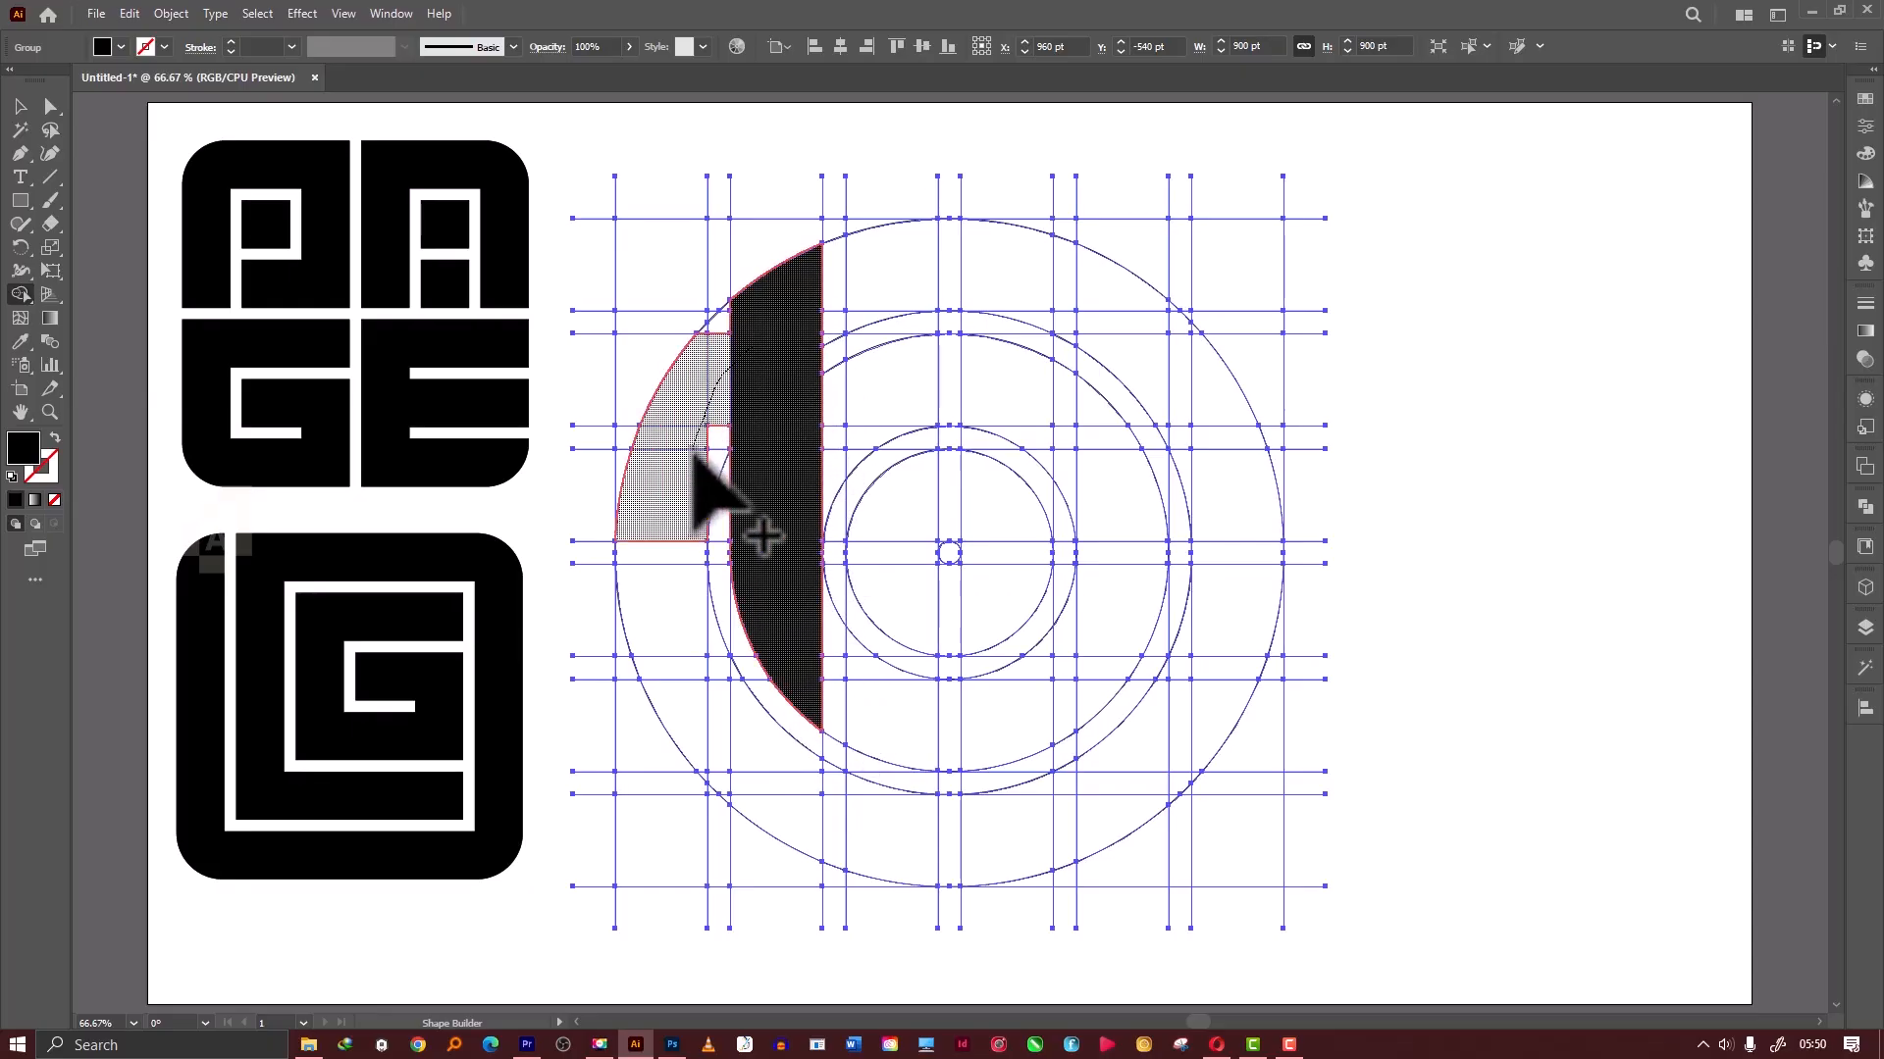
drag(716, 462, 716, 351)
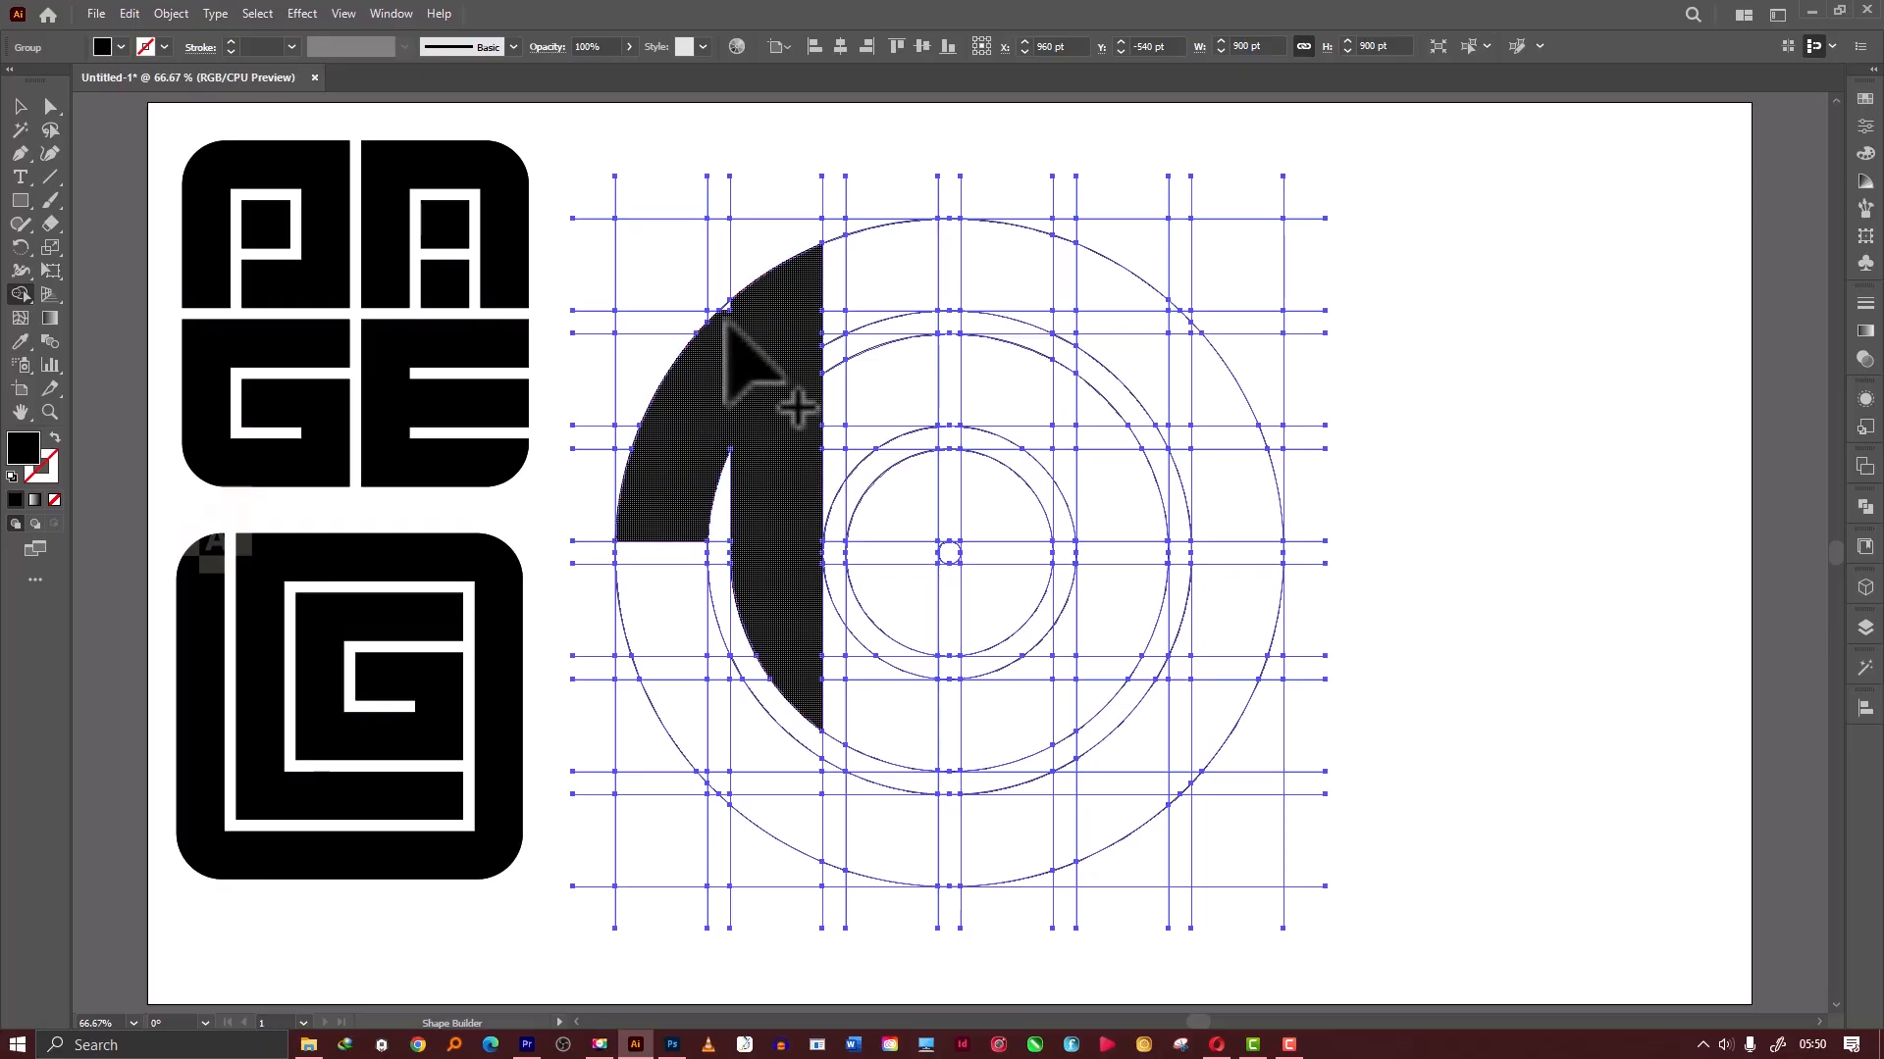
mouse_move(696, 497)
mouse_down()
mouse_move(691, 655)
mouse_move(730, 735)
mouse_move(689, 718)
mouse_move(689, 694)
mouse_move(733, 679)
mouse_move(715, 790)
mouse_up()
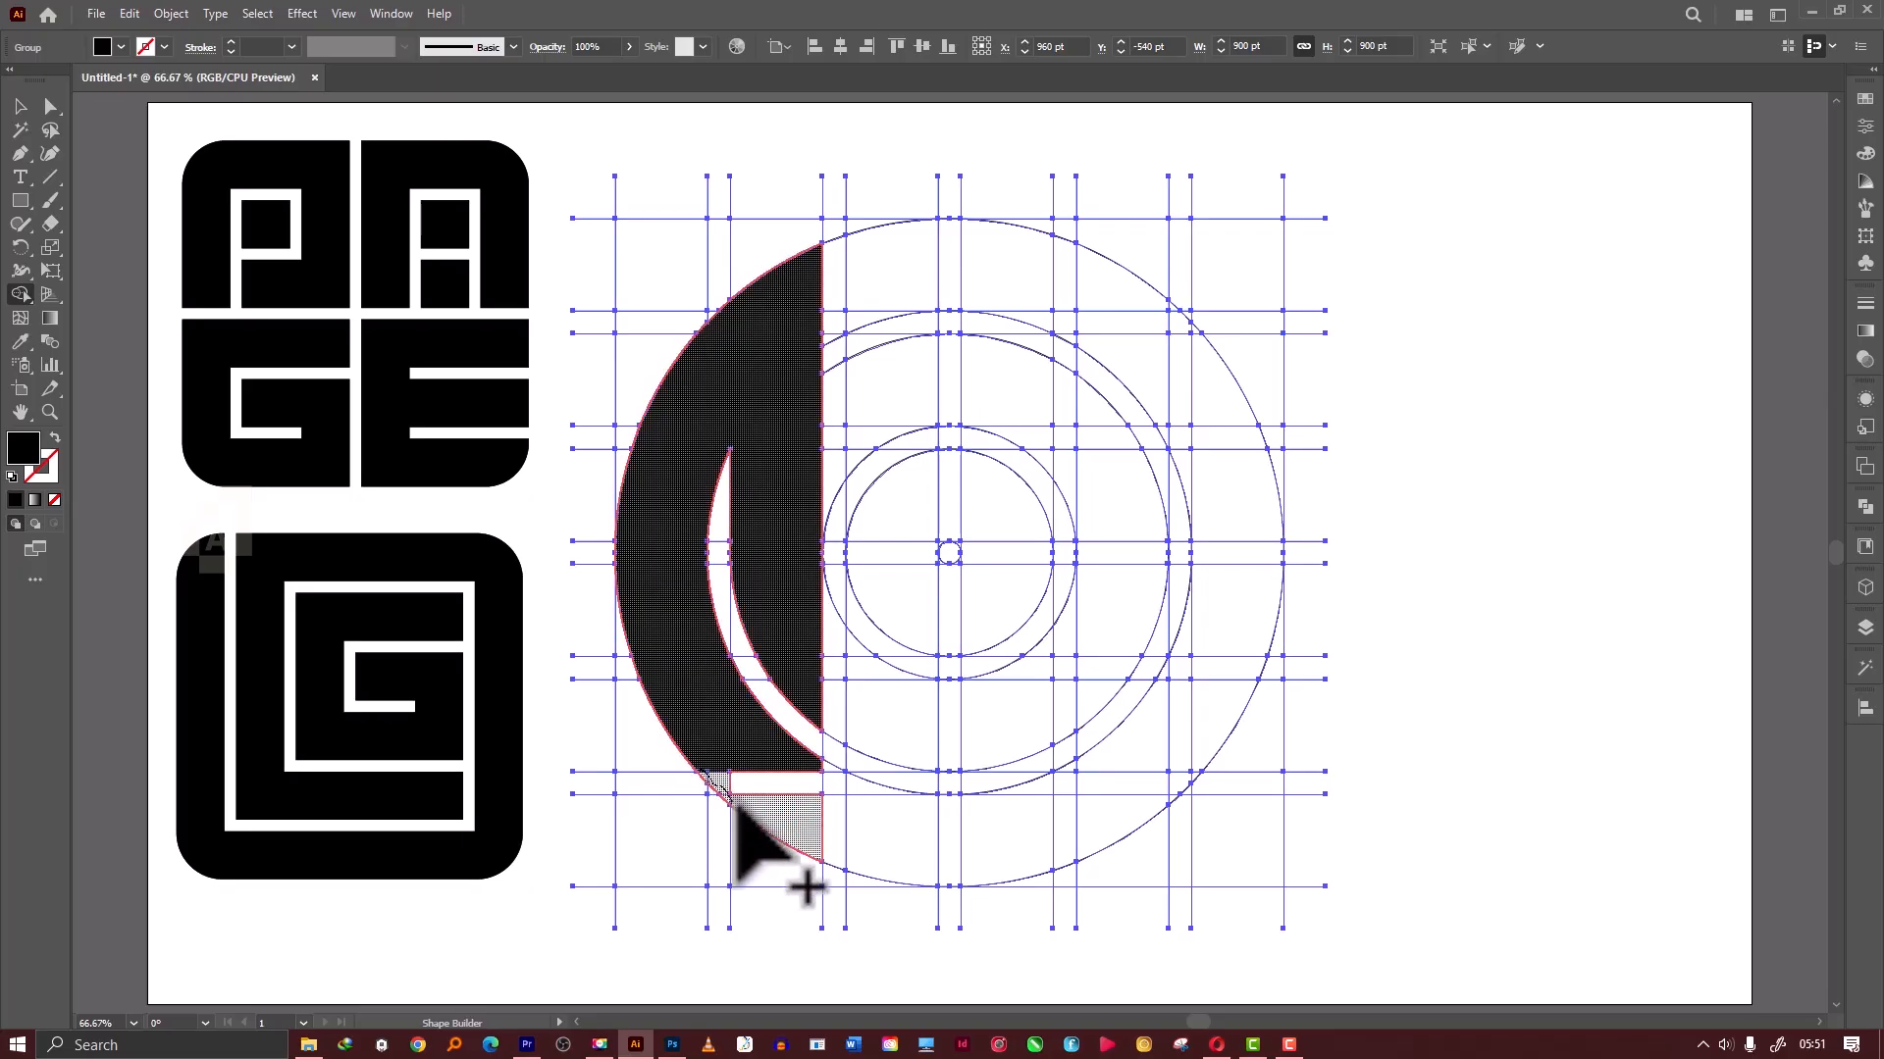
mouse_move(748, 786)
mouse_down()
mouse_move(816, 841)
mouse_move(851, 802)
mouse_move(839, 775)
mouse_up()
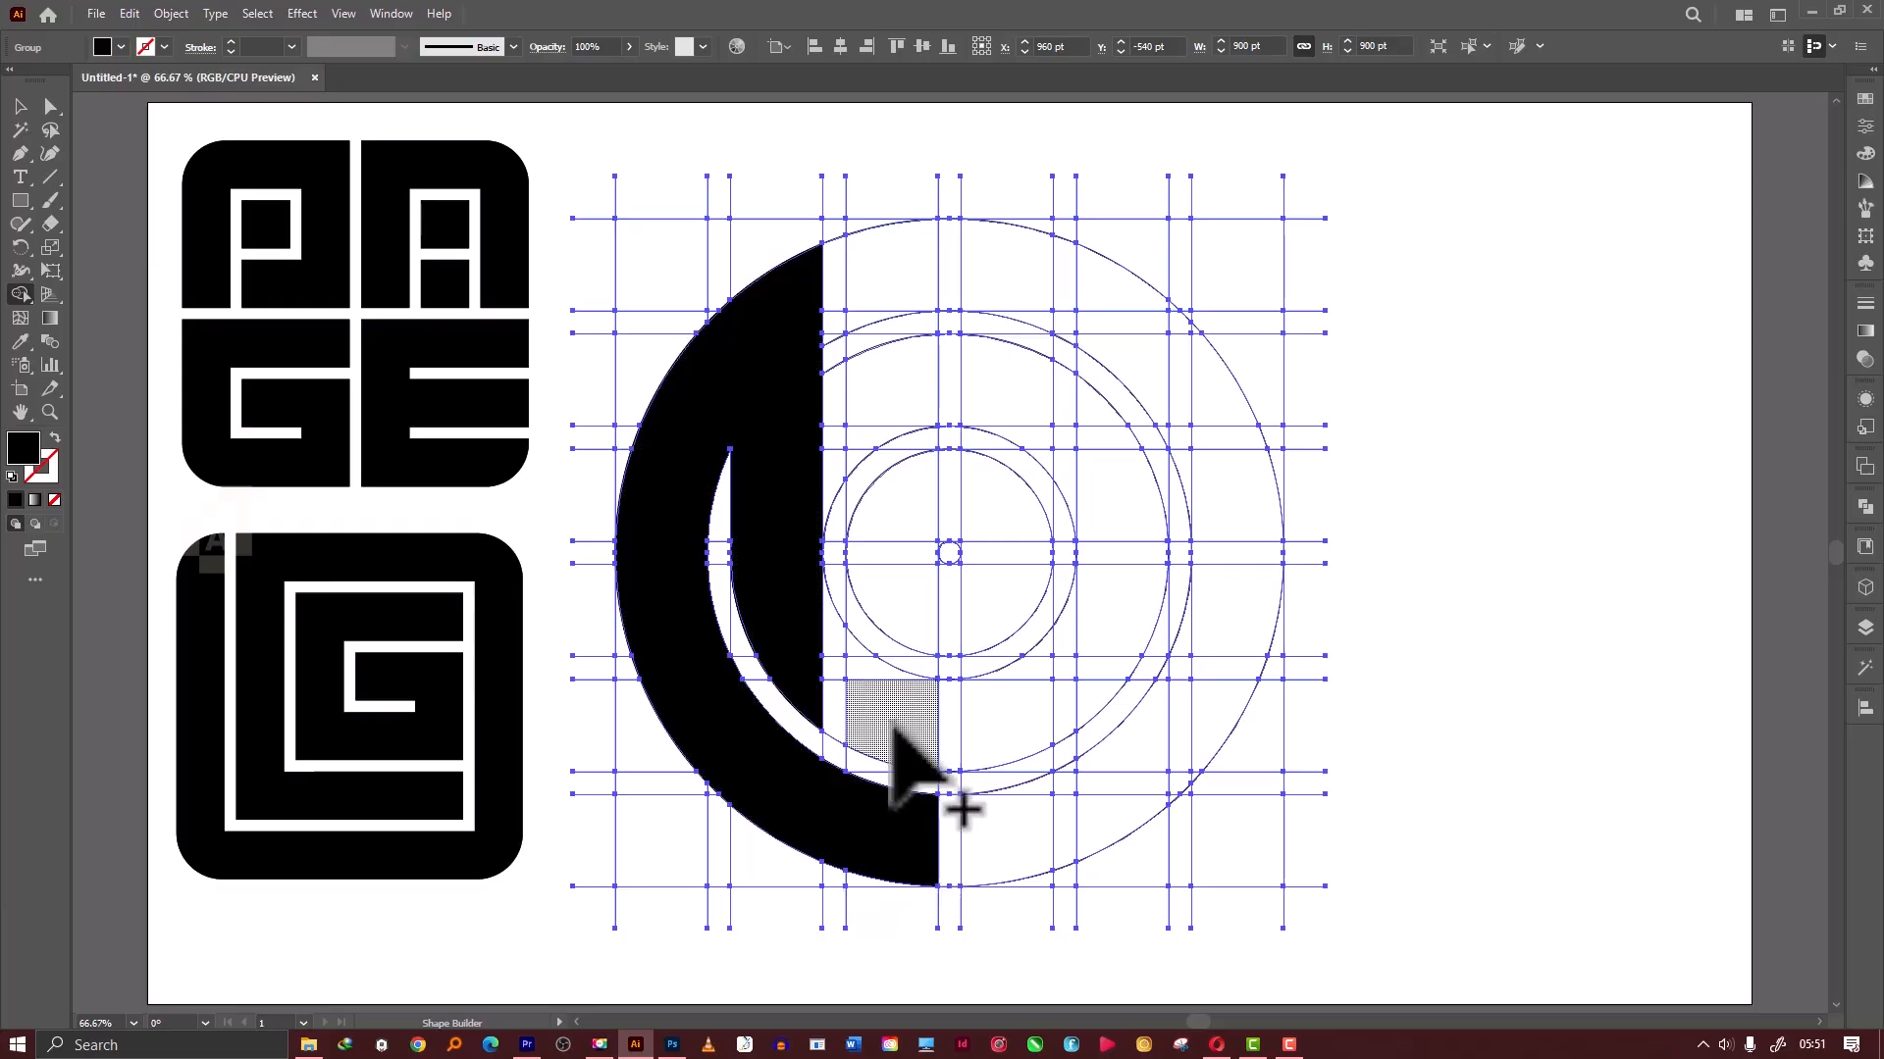
Merge the two columns beside the grid's vertical centre and join them with a crossbar to form a black H.
mouse_move(895, 697)
mouse_down()
mouse_move(892, 299)
mouse_move(897, 353)
mouse_up()
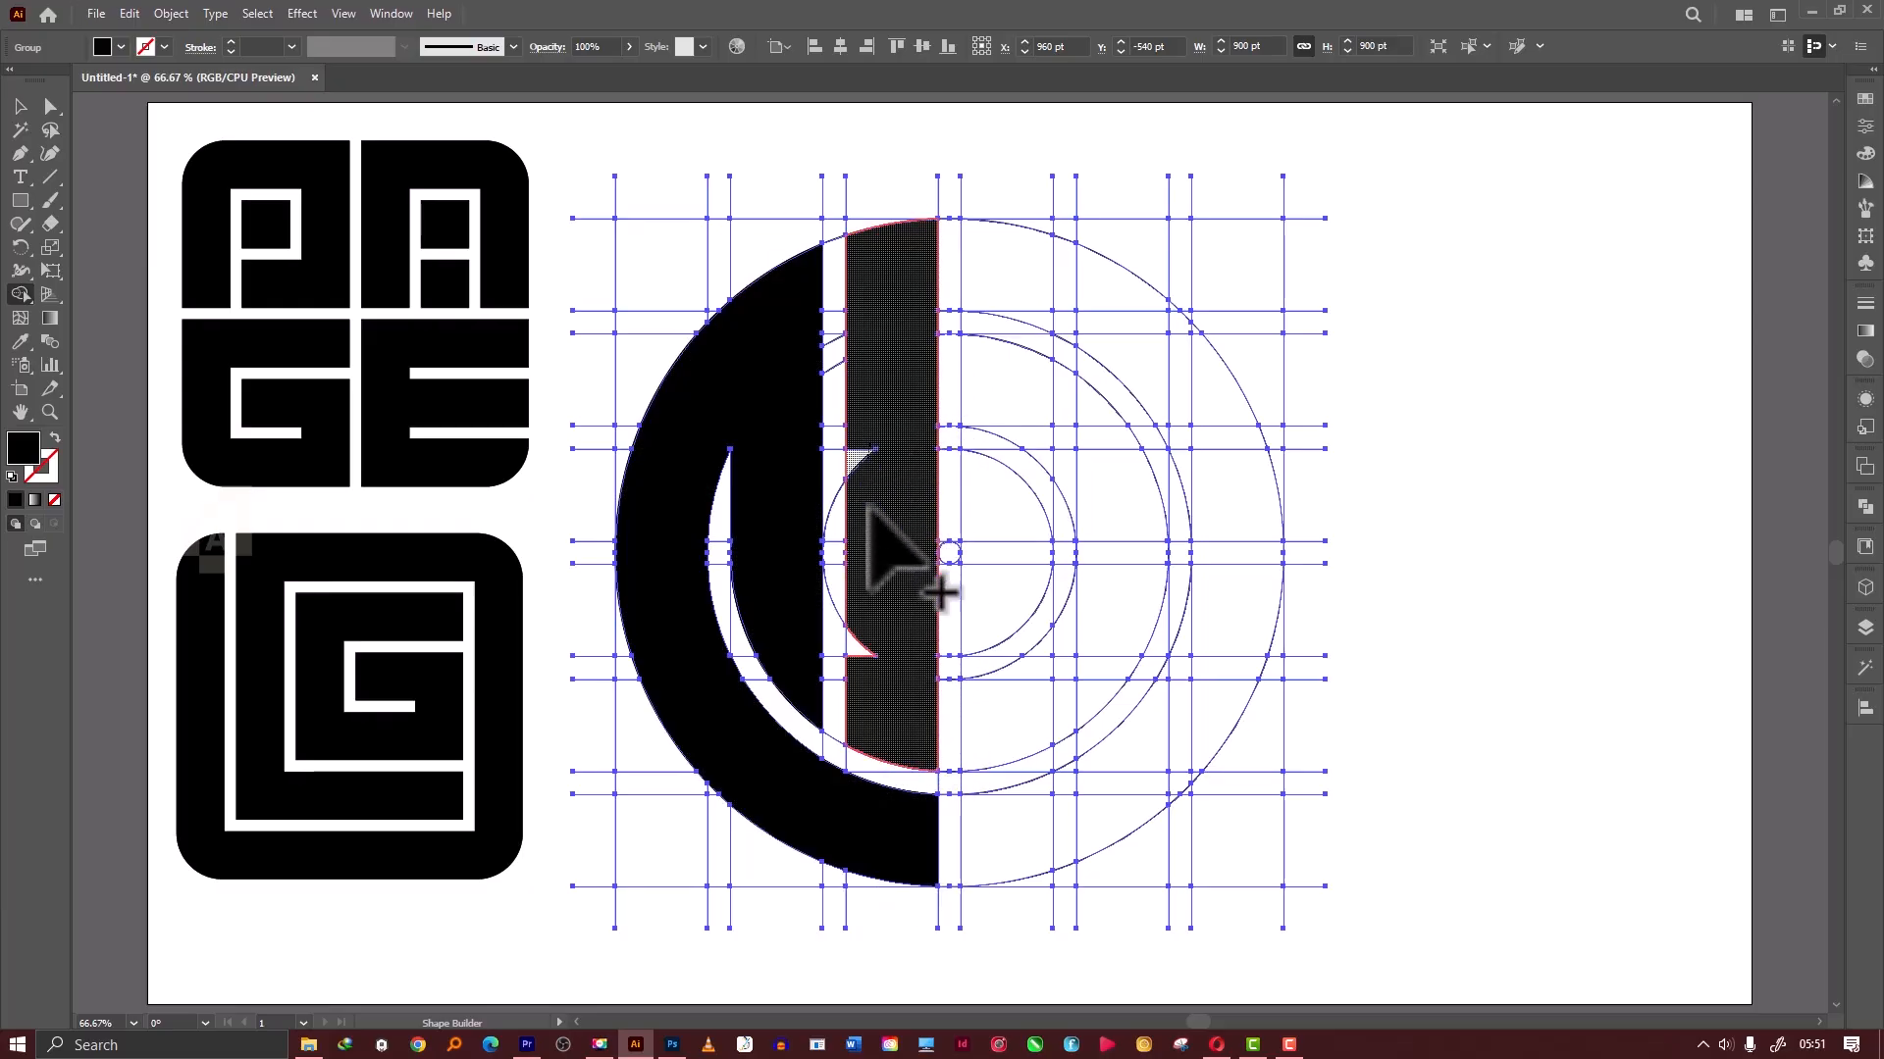
mouse_move(1001, 750)
mouse_down()
mouse_move(1022, 297)
mouse_move(1021, 402)
mouse_up()
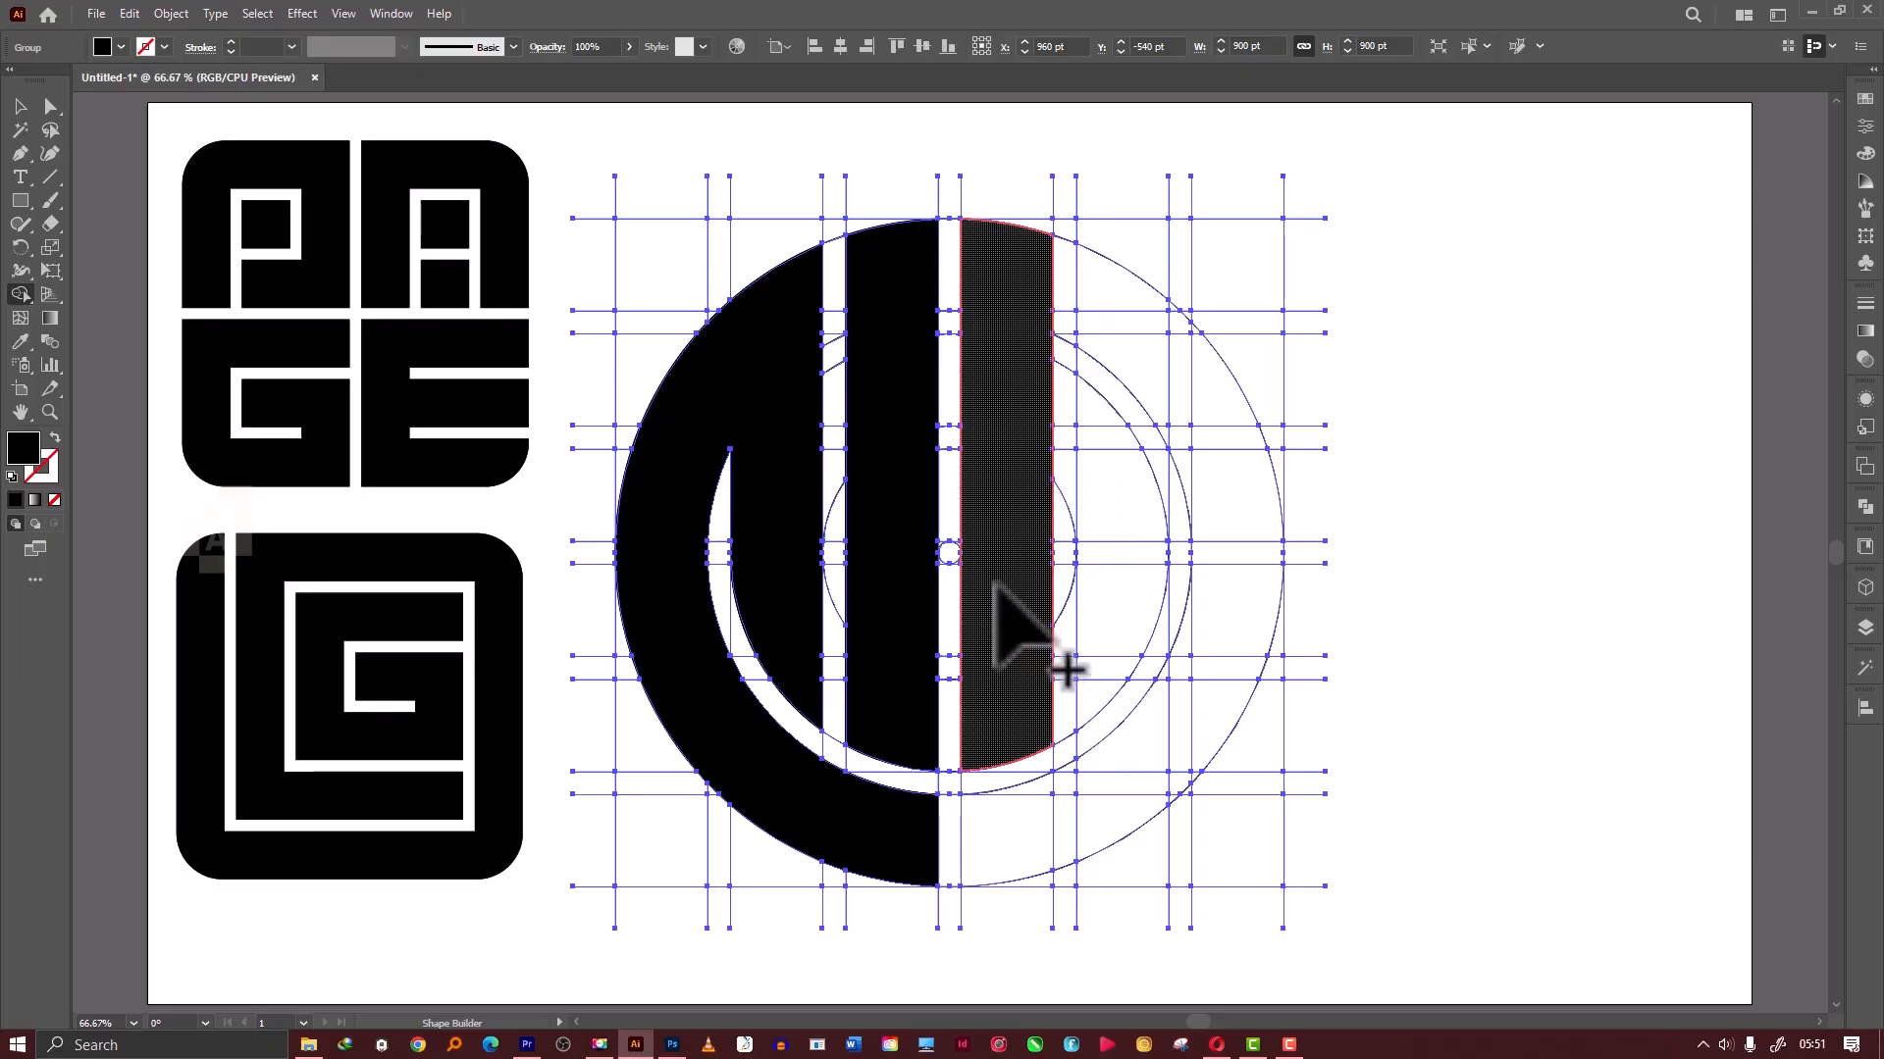
drag(989, 529, 934, 520)
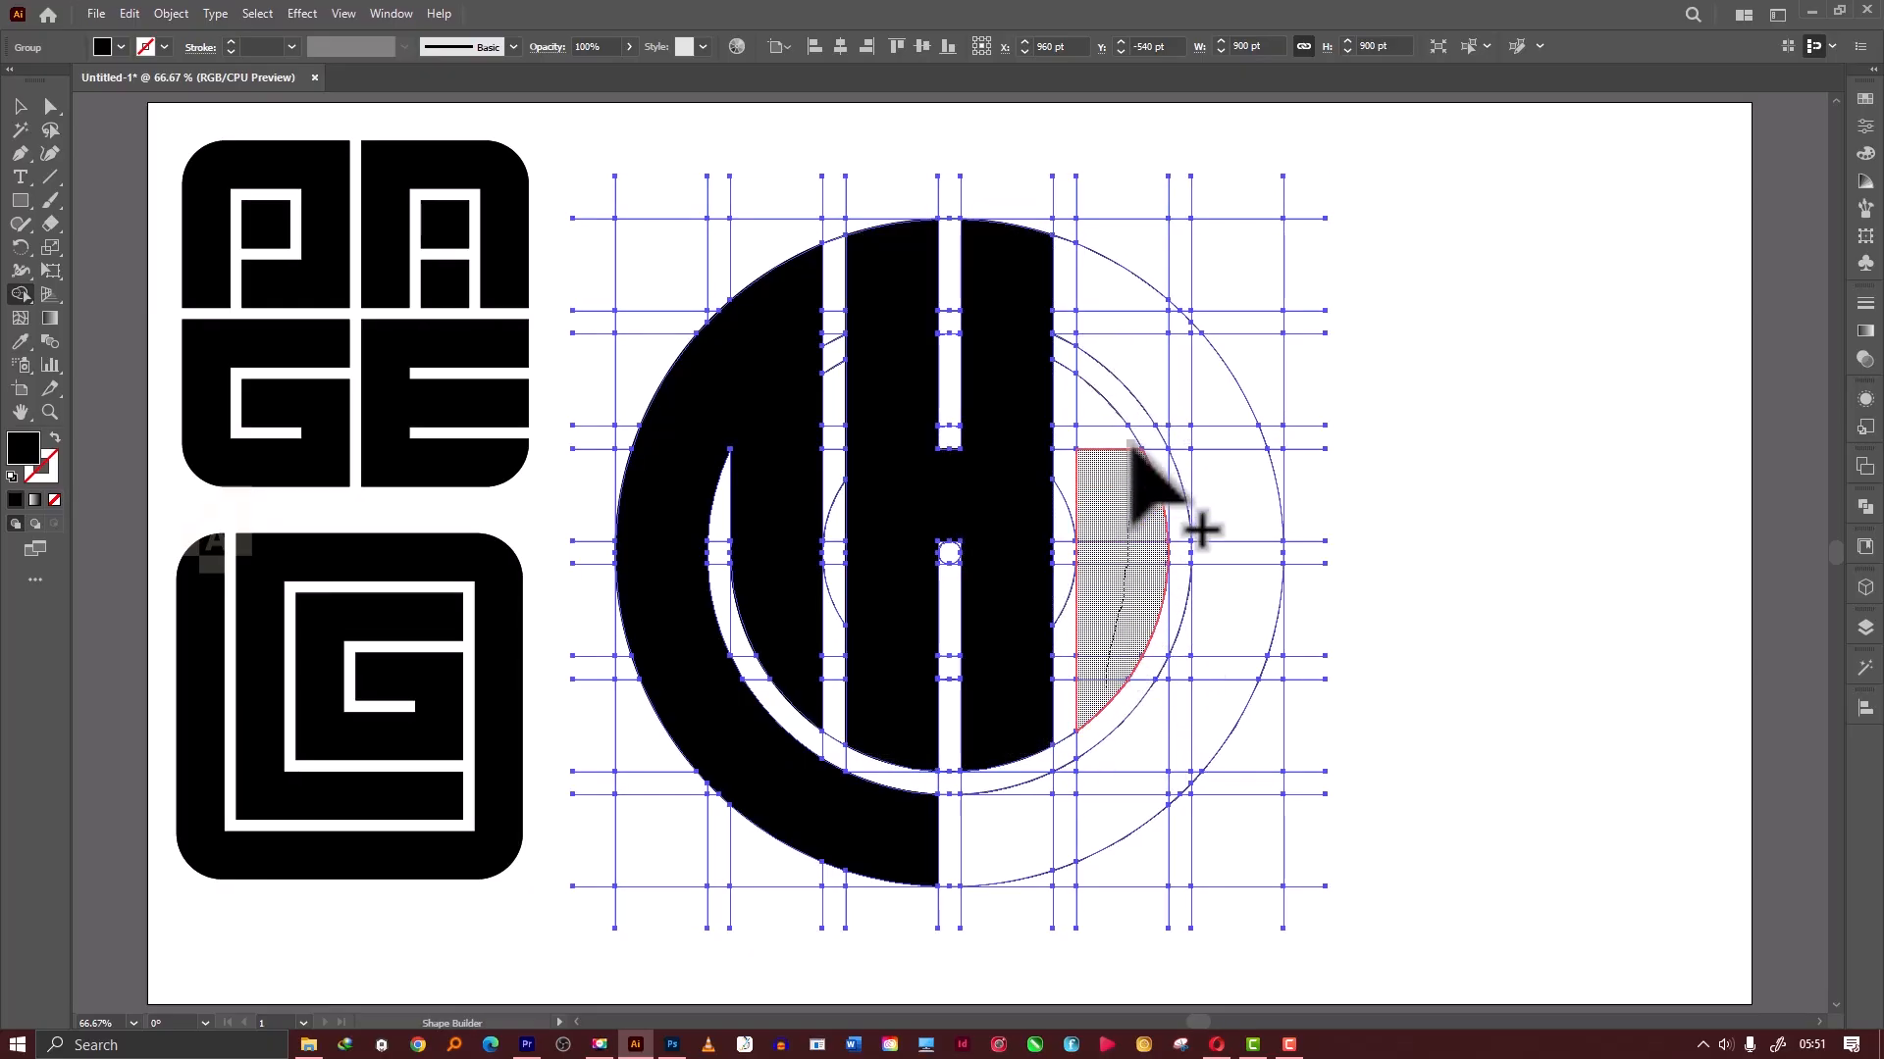
Merge the inner-right bar with the right outer ring, mirroring the left side and filling the gap at the upper right.
drag(1135, 449, 1138, 324)
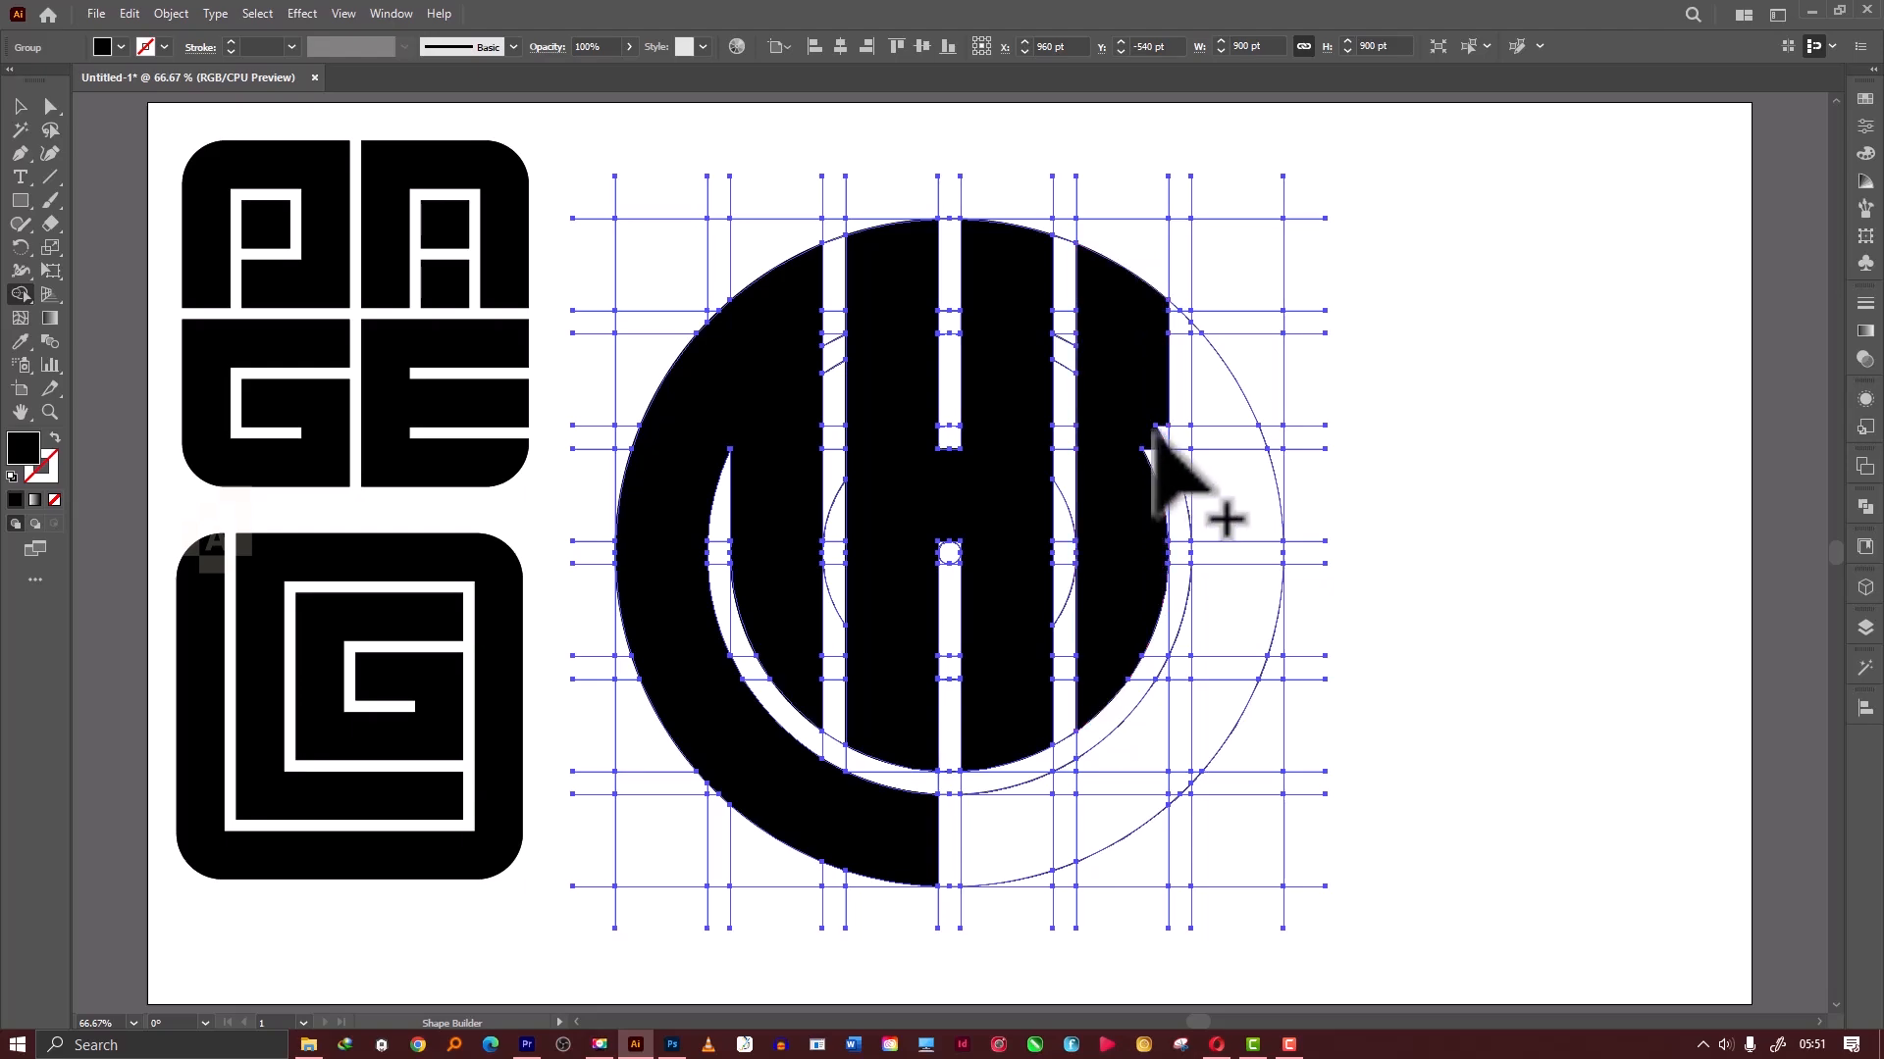
mouse_move(1163, 388)
mouse_down()
mouse_move(1195, 422)
mouse_move(1206, 464)
mouse_move(1177, 435)
mouse_move(1222, 598)
mouse_move(1192, 690)
mouse_move(1094, 809)
mouse_move(930, 829)
mouse_move(1039, 822)
mouse_move(1075, 770)
mouse_move(1165, 780)
mouse_up()
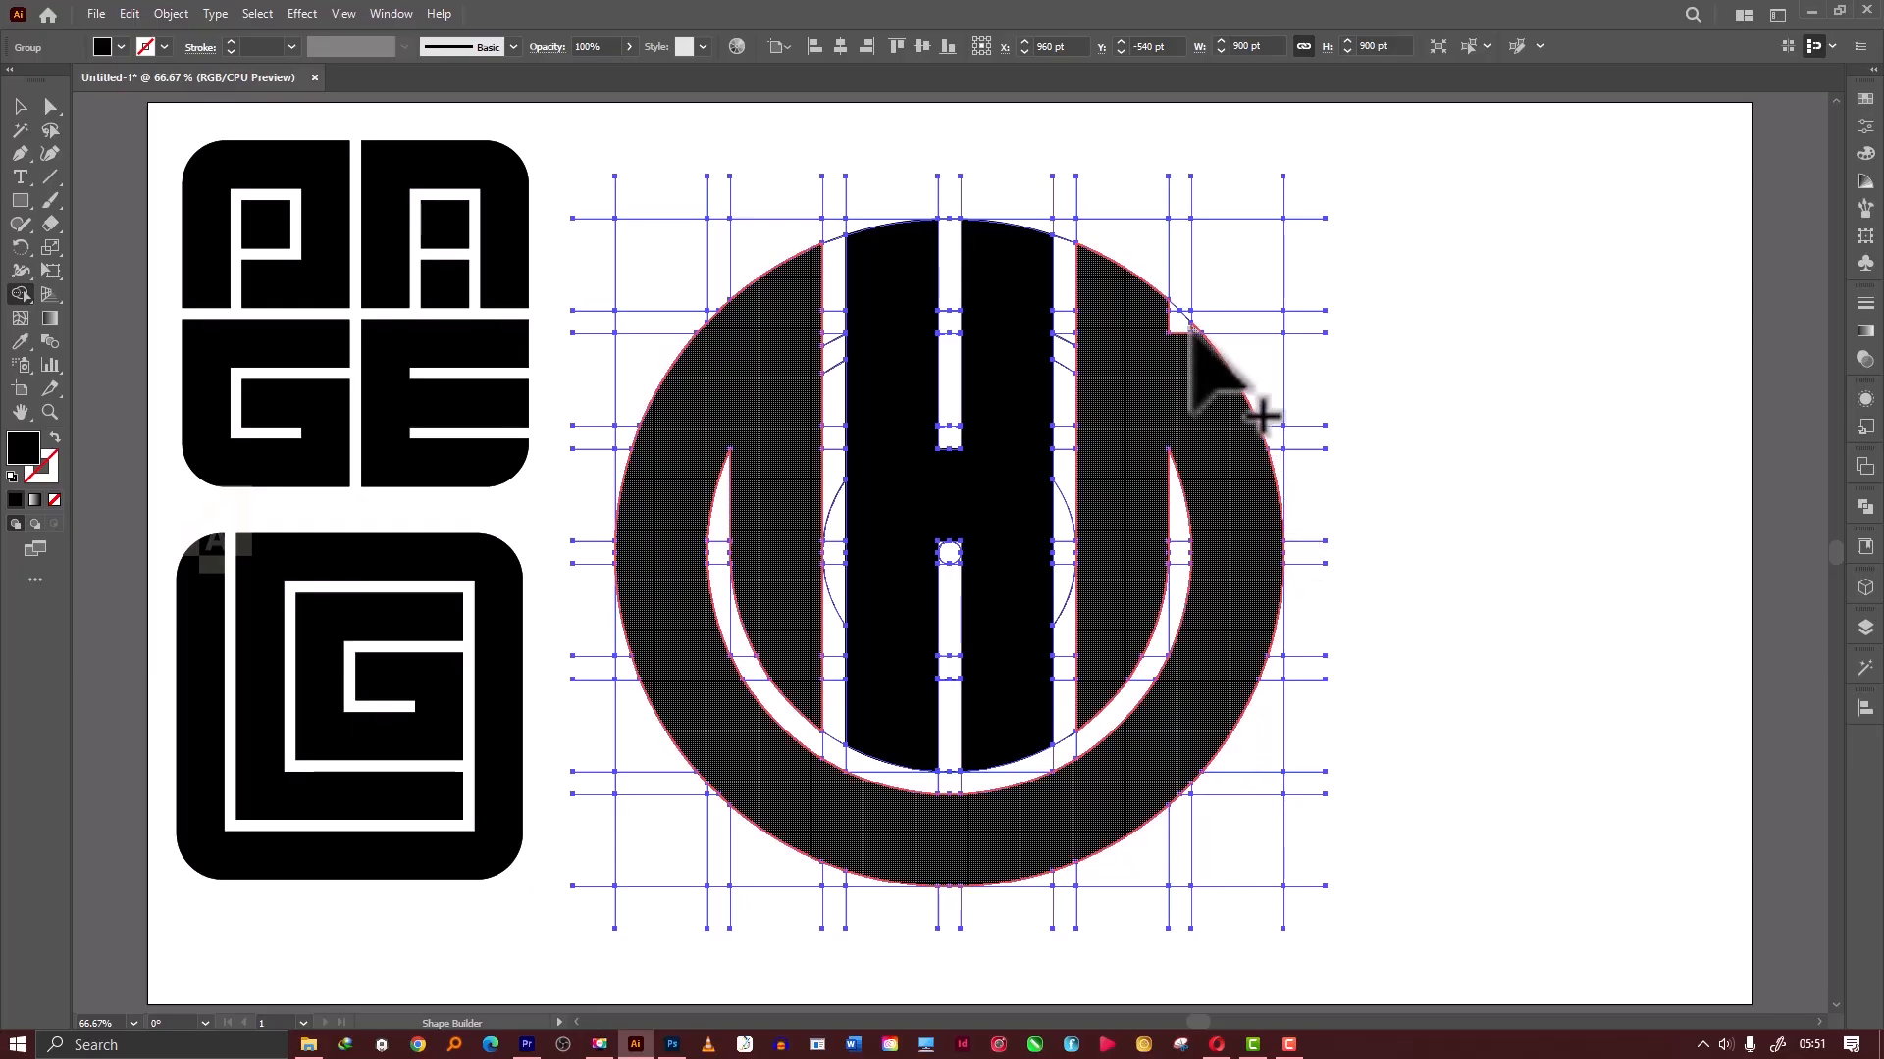
drag(1175, 314, 1169, 306)
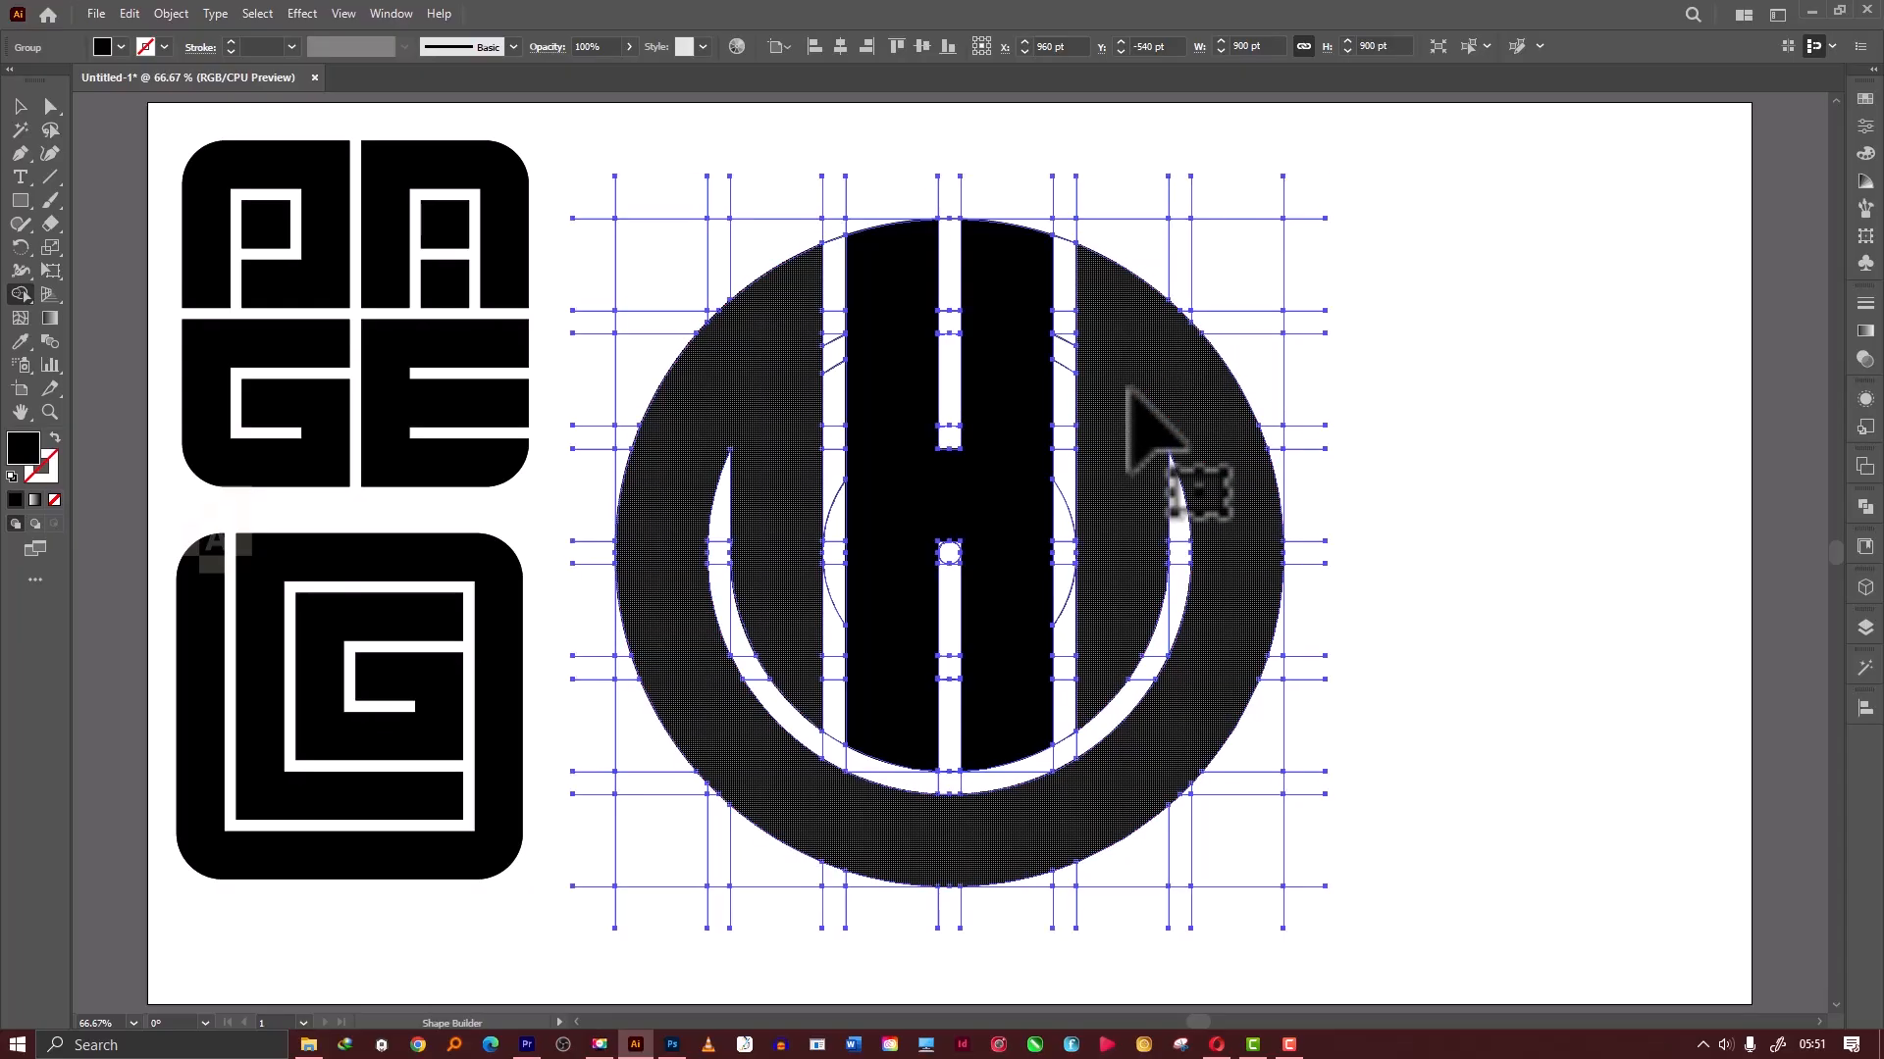
key(ctrl)
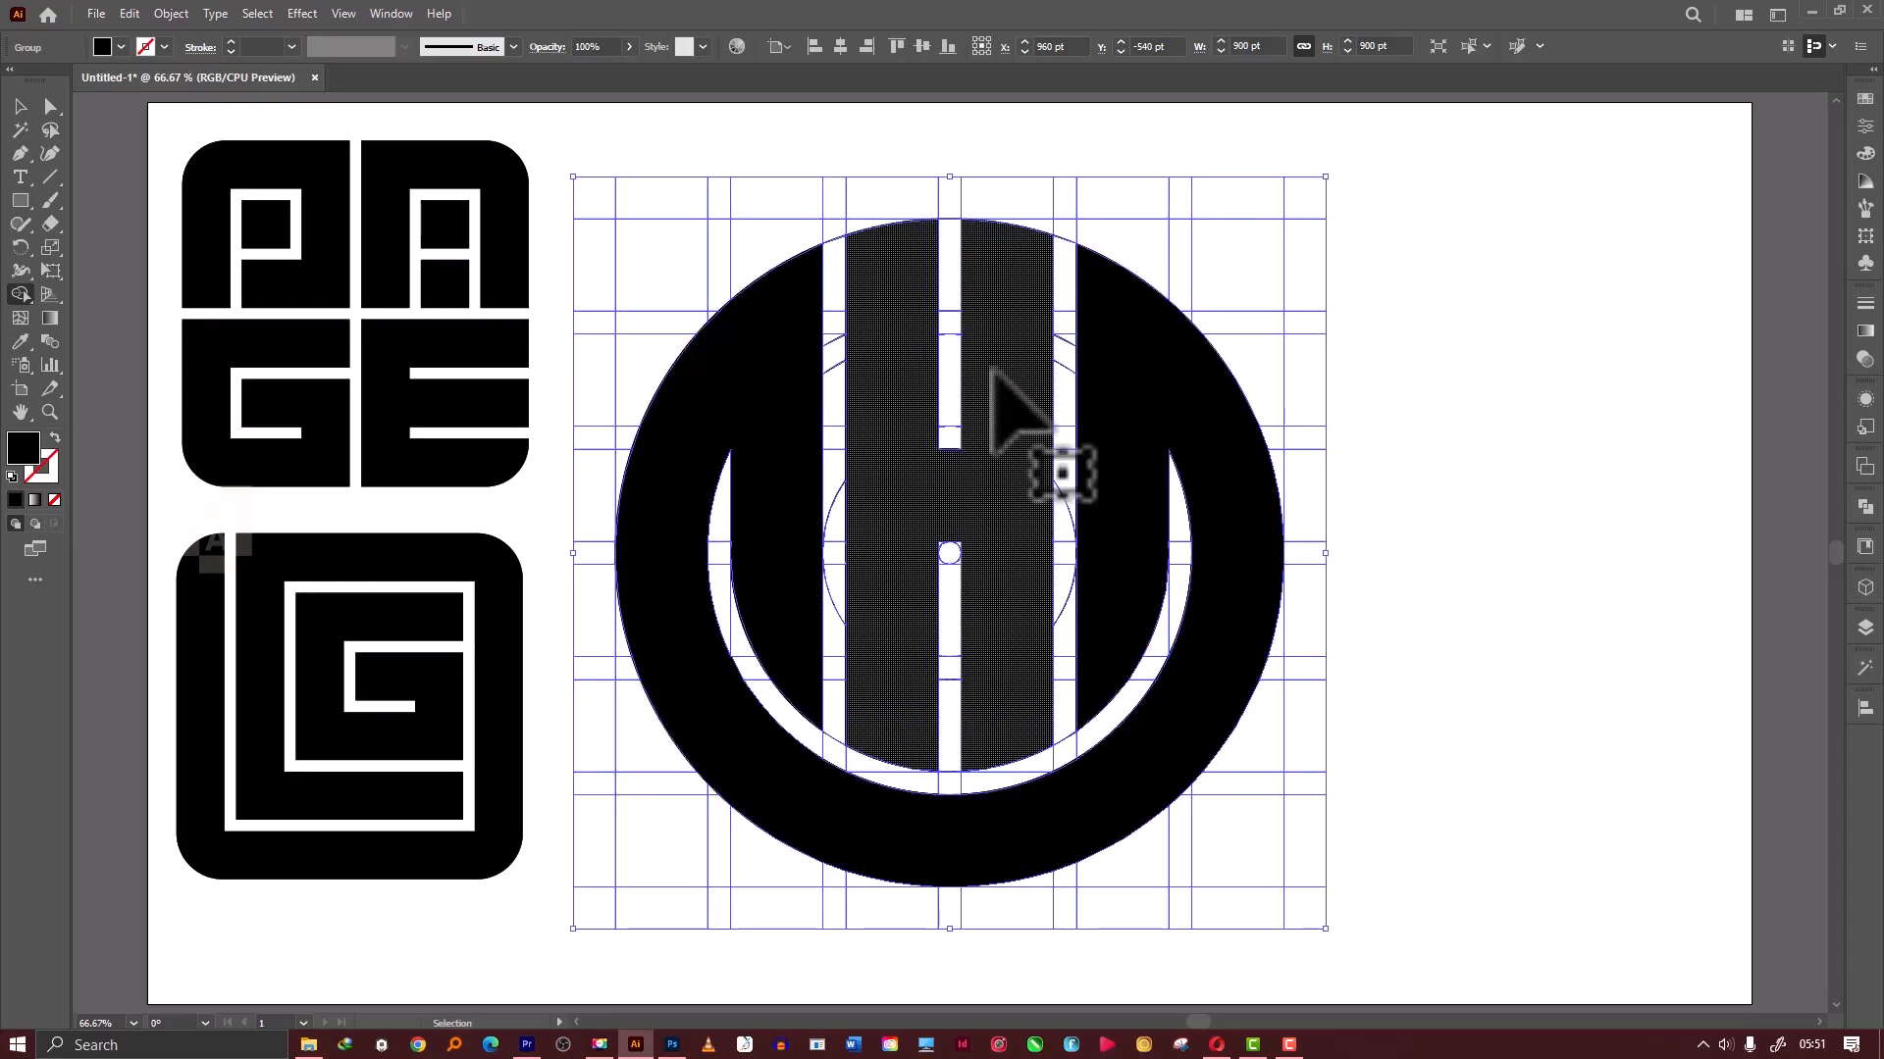
Select all leftover unfilled grid lines and pieces with the Magic Wand and delete them.
key(ctrl+minus)
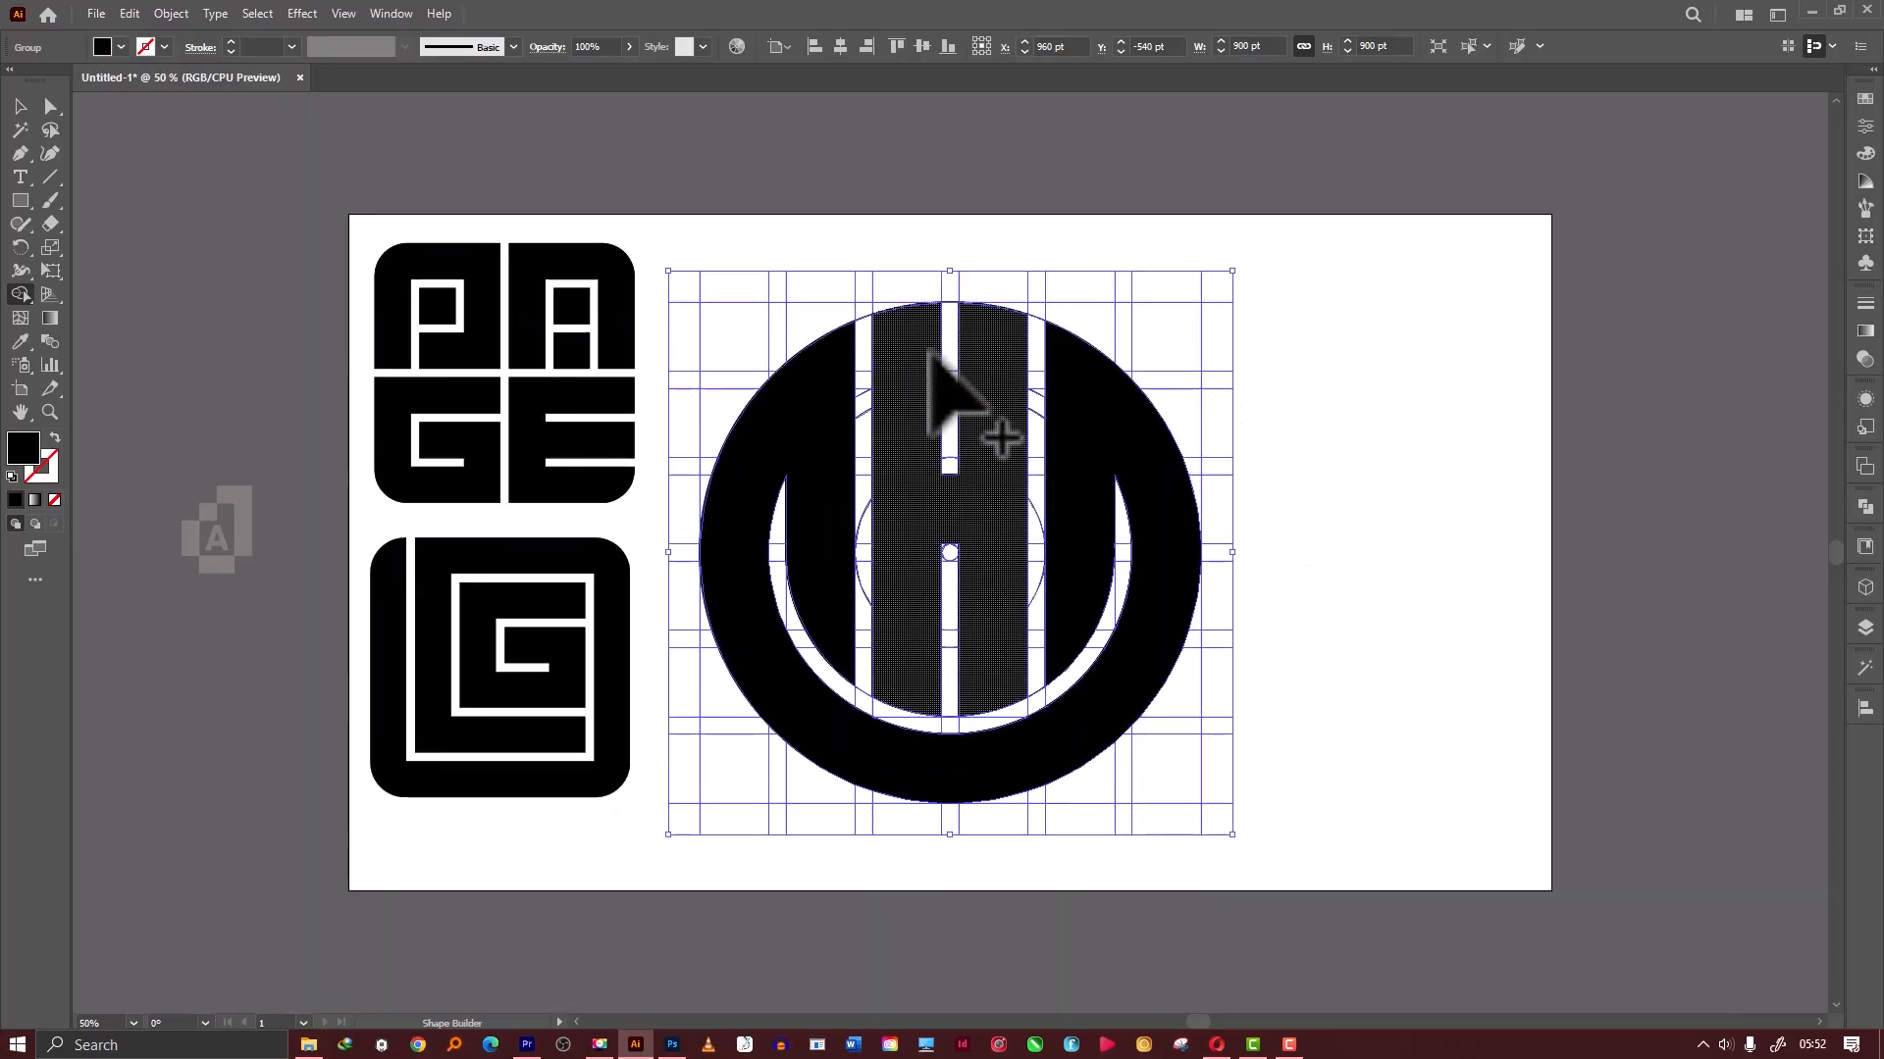
click(22, 131)
click(1201, 299)
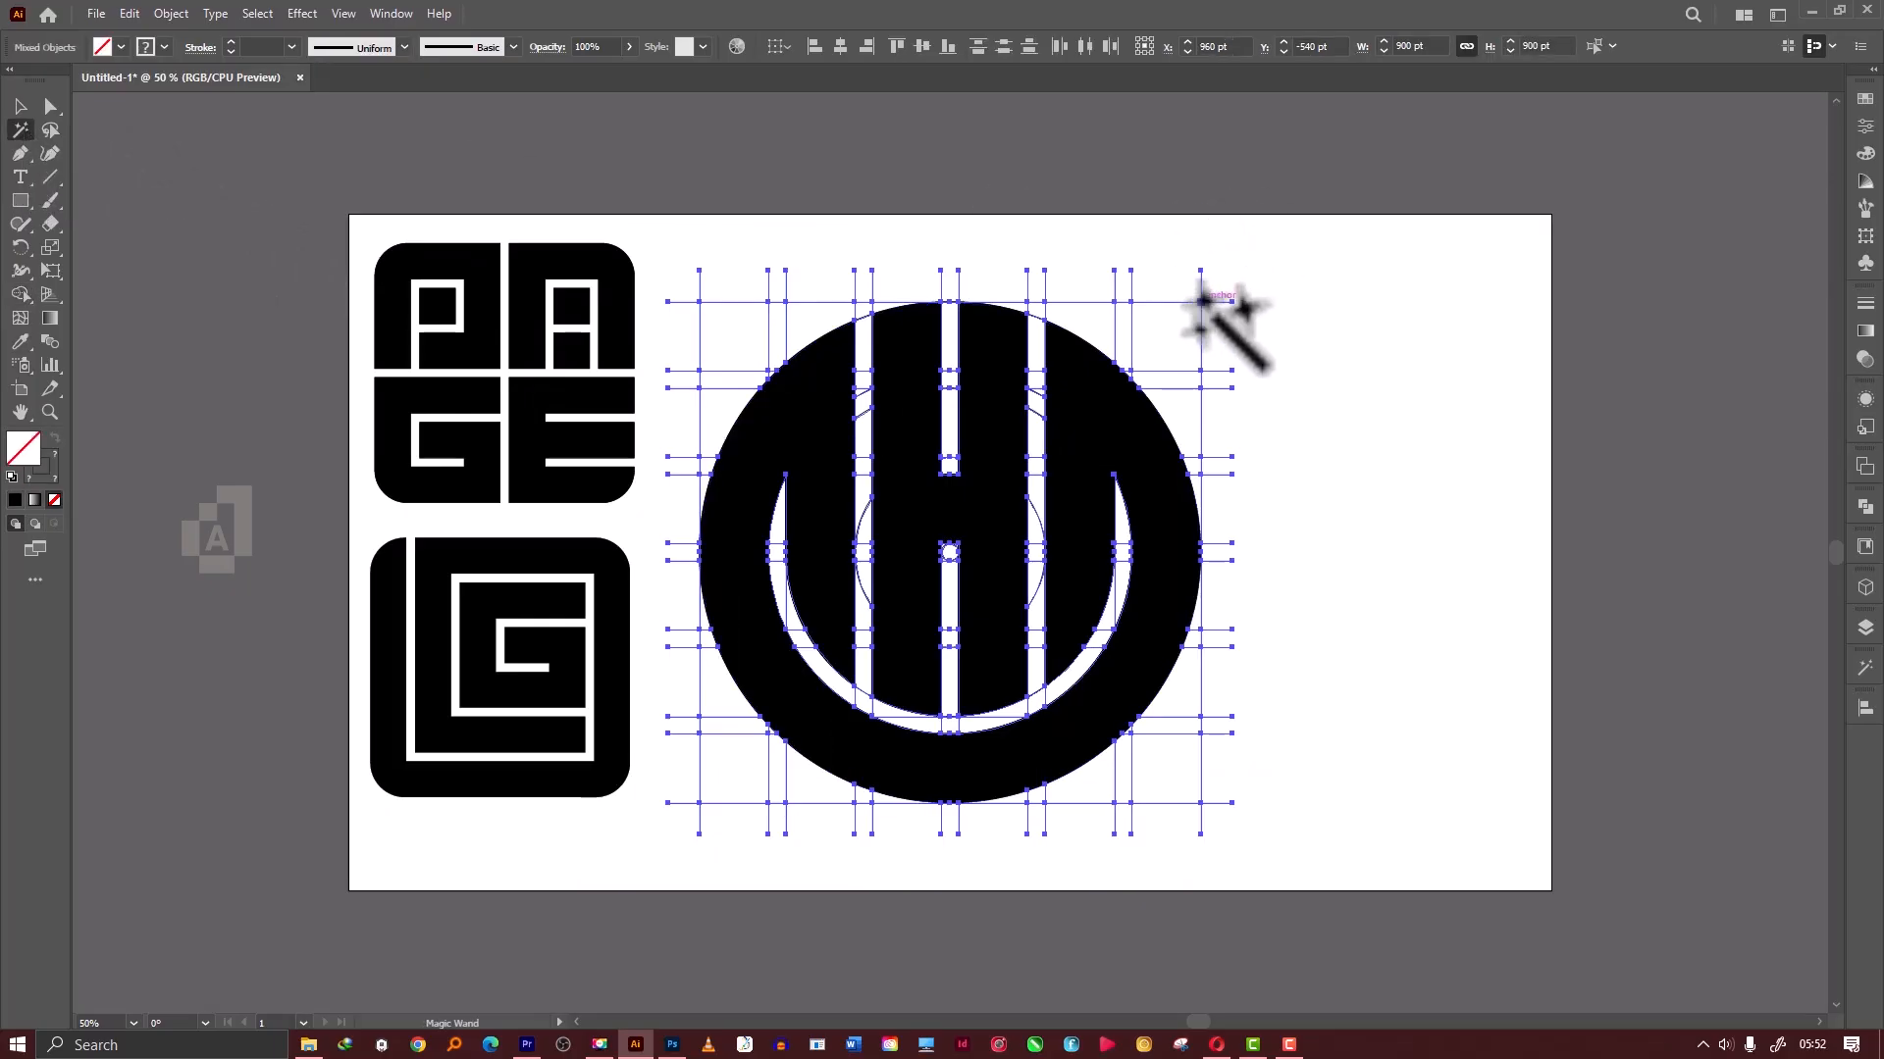
key(Delete)
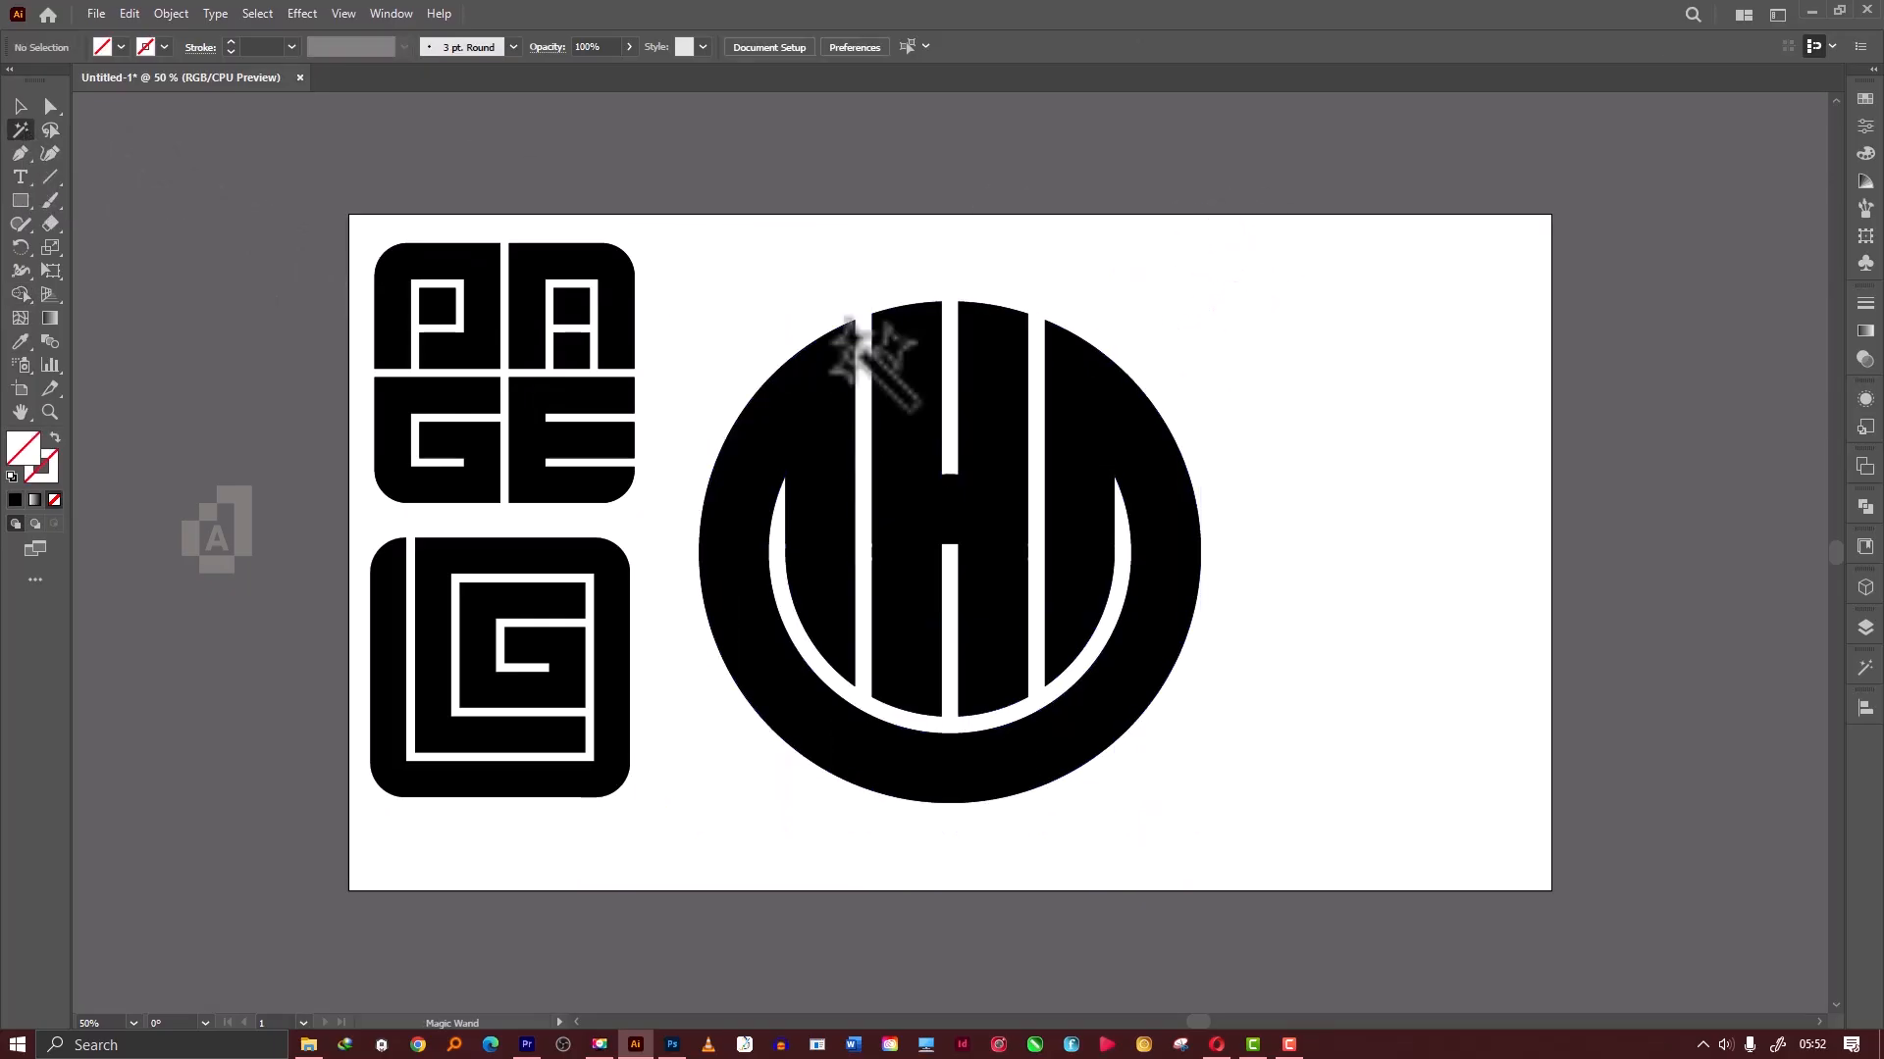
Scale the circular logo down to about 694 pt wide and move it towards the artboard's right side.
click(31, 108)
drag(1240, 772, 948, 498)
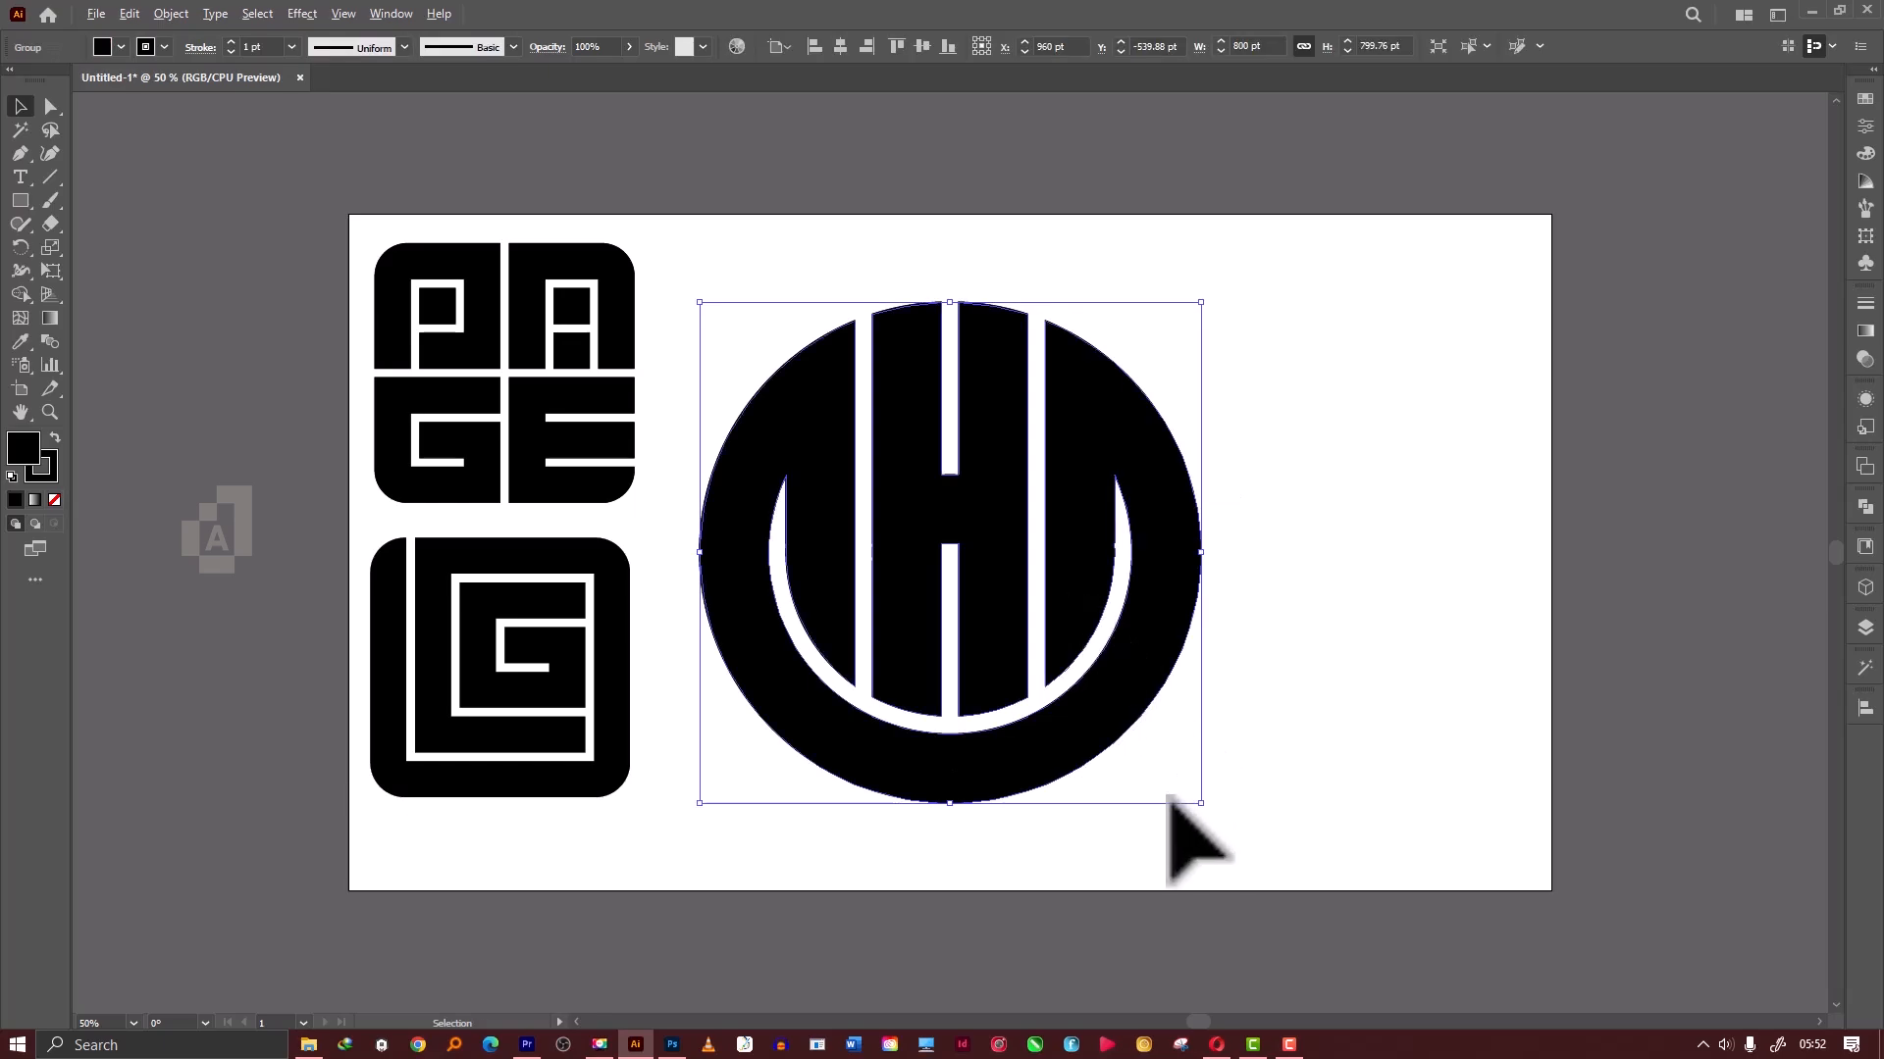
drag(1201, 803, 1168, 769)
drag(1085, 557, 1245, 537)
click(1349, 782)
Scale the PAGE and spiral logos down together to about 316 pt wide and move them to the artboard's upper left.
drag(763, 680, 604, 482)
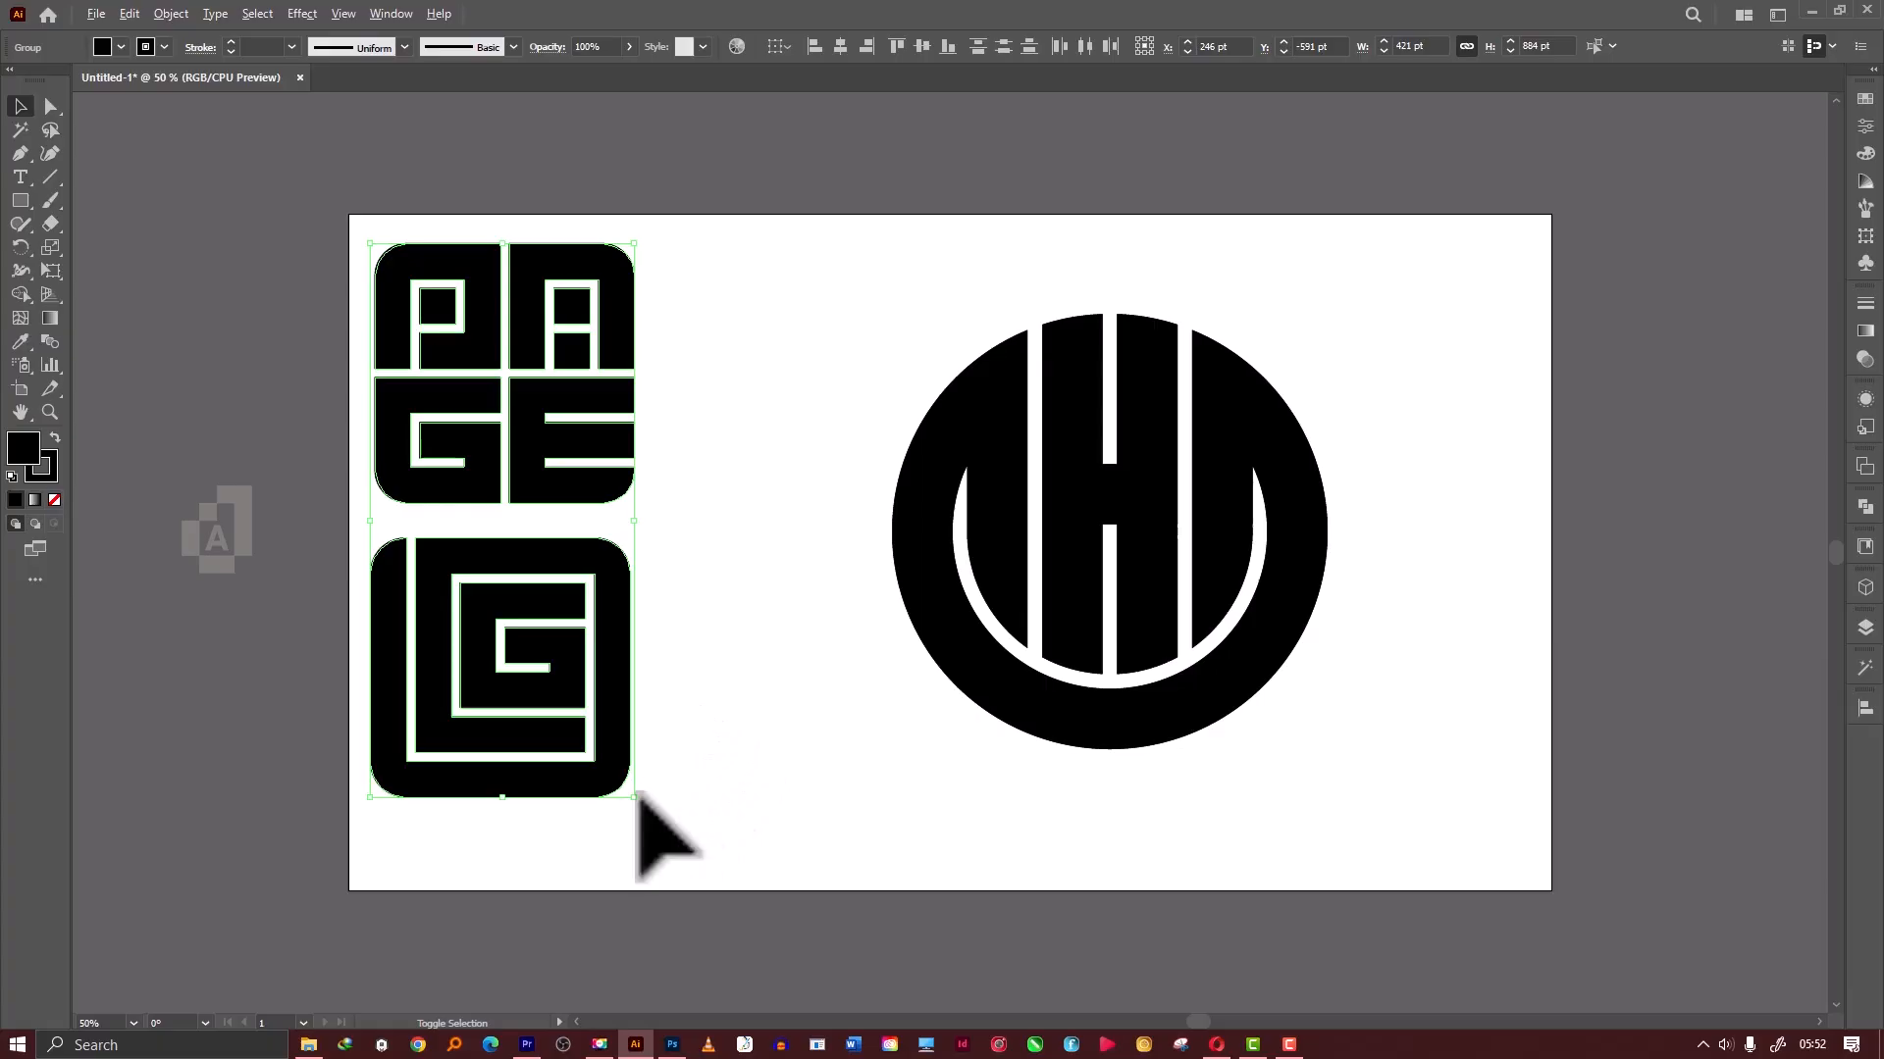
drag(638, 797, 603, 731)
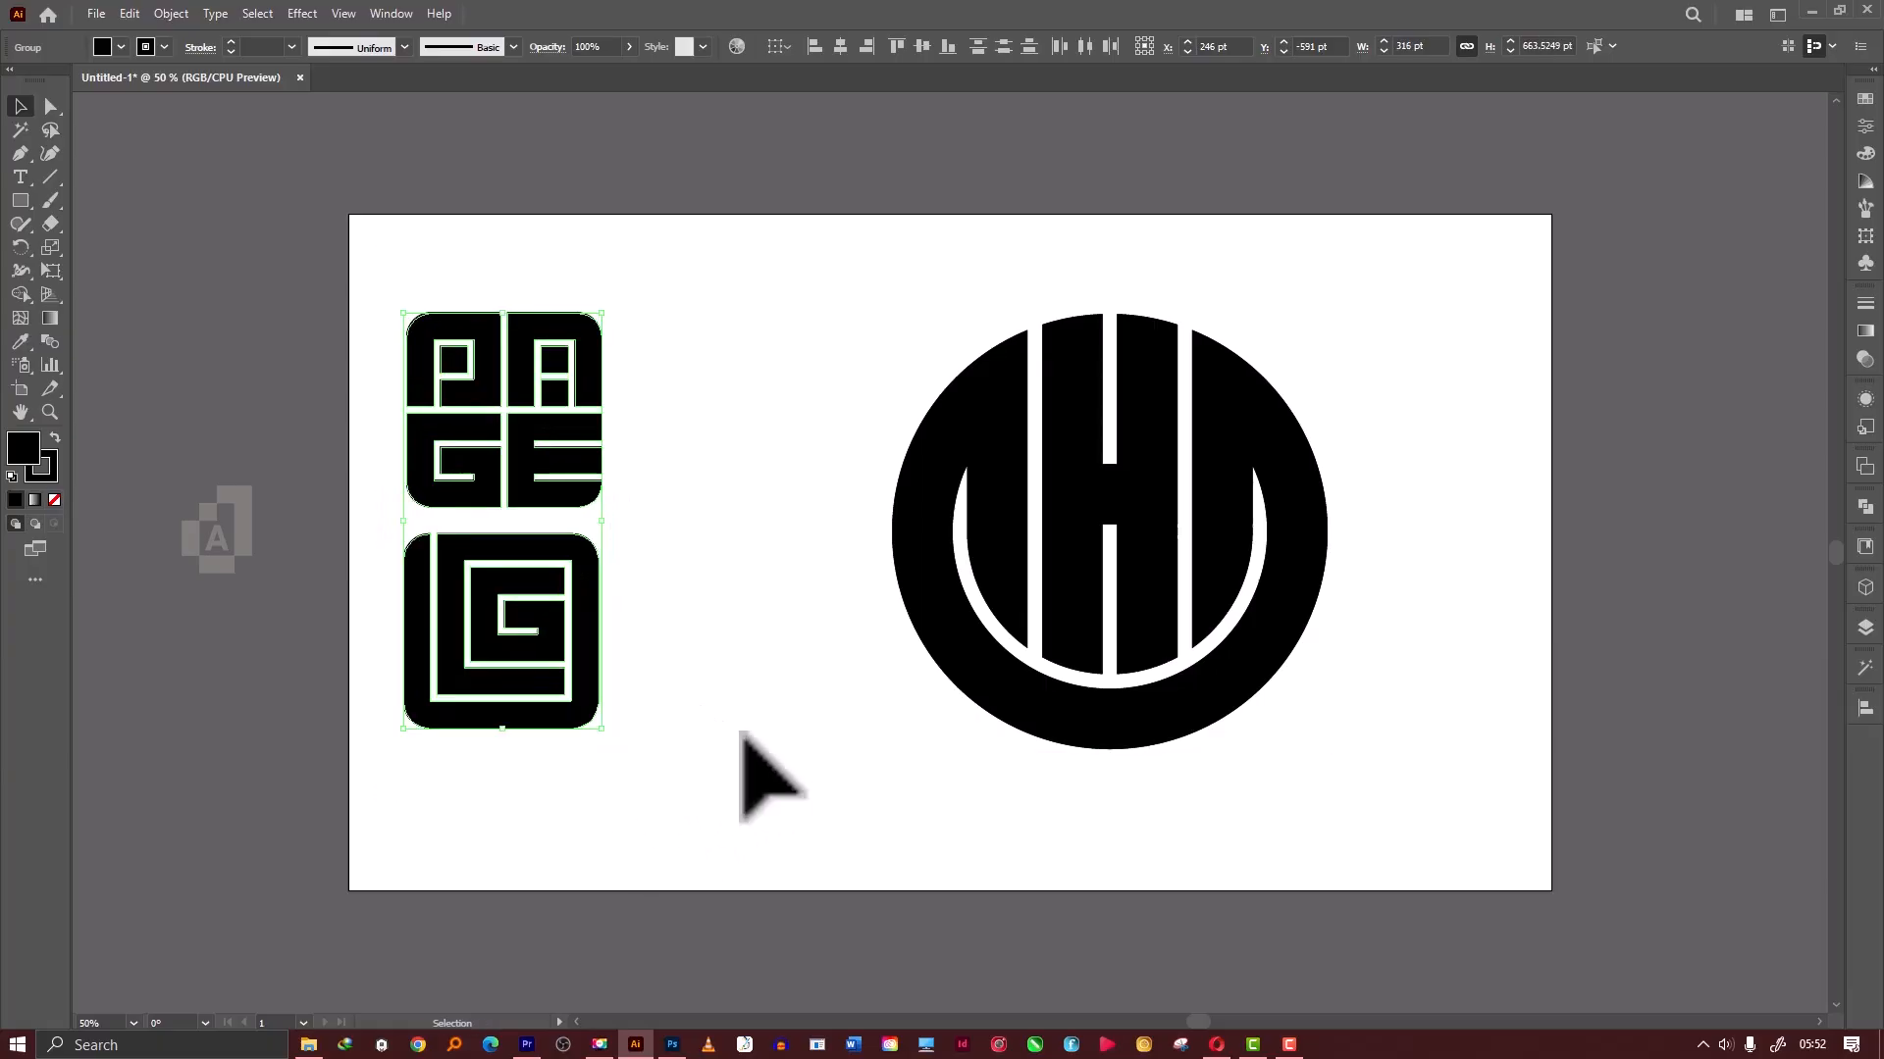
drag(540, 498, 513, 422)
Centre the circular logo horizontally and vertically on the artboard.
drag(737, 382, 1189, 645)
click(841, 46)
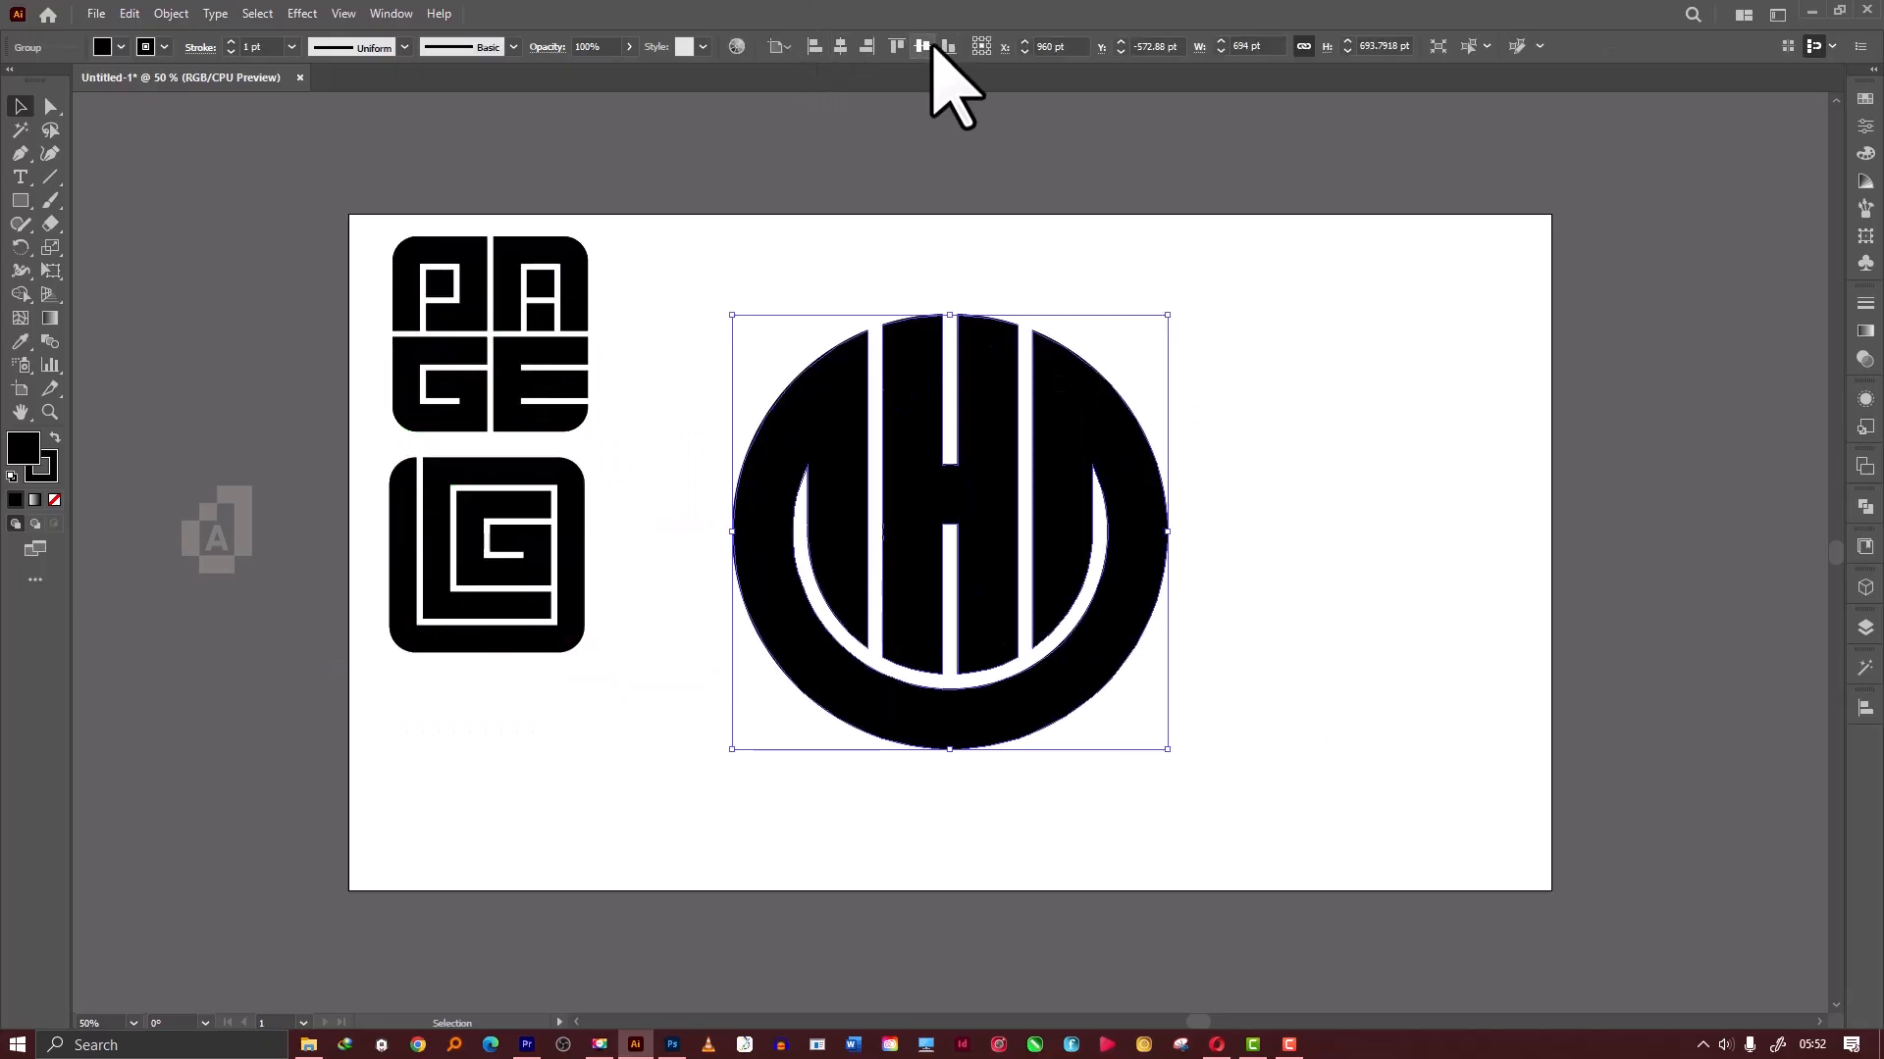
click(922, 46)
click(1265, 598)
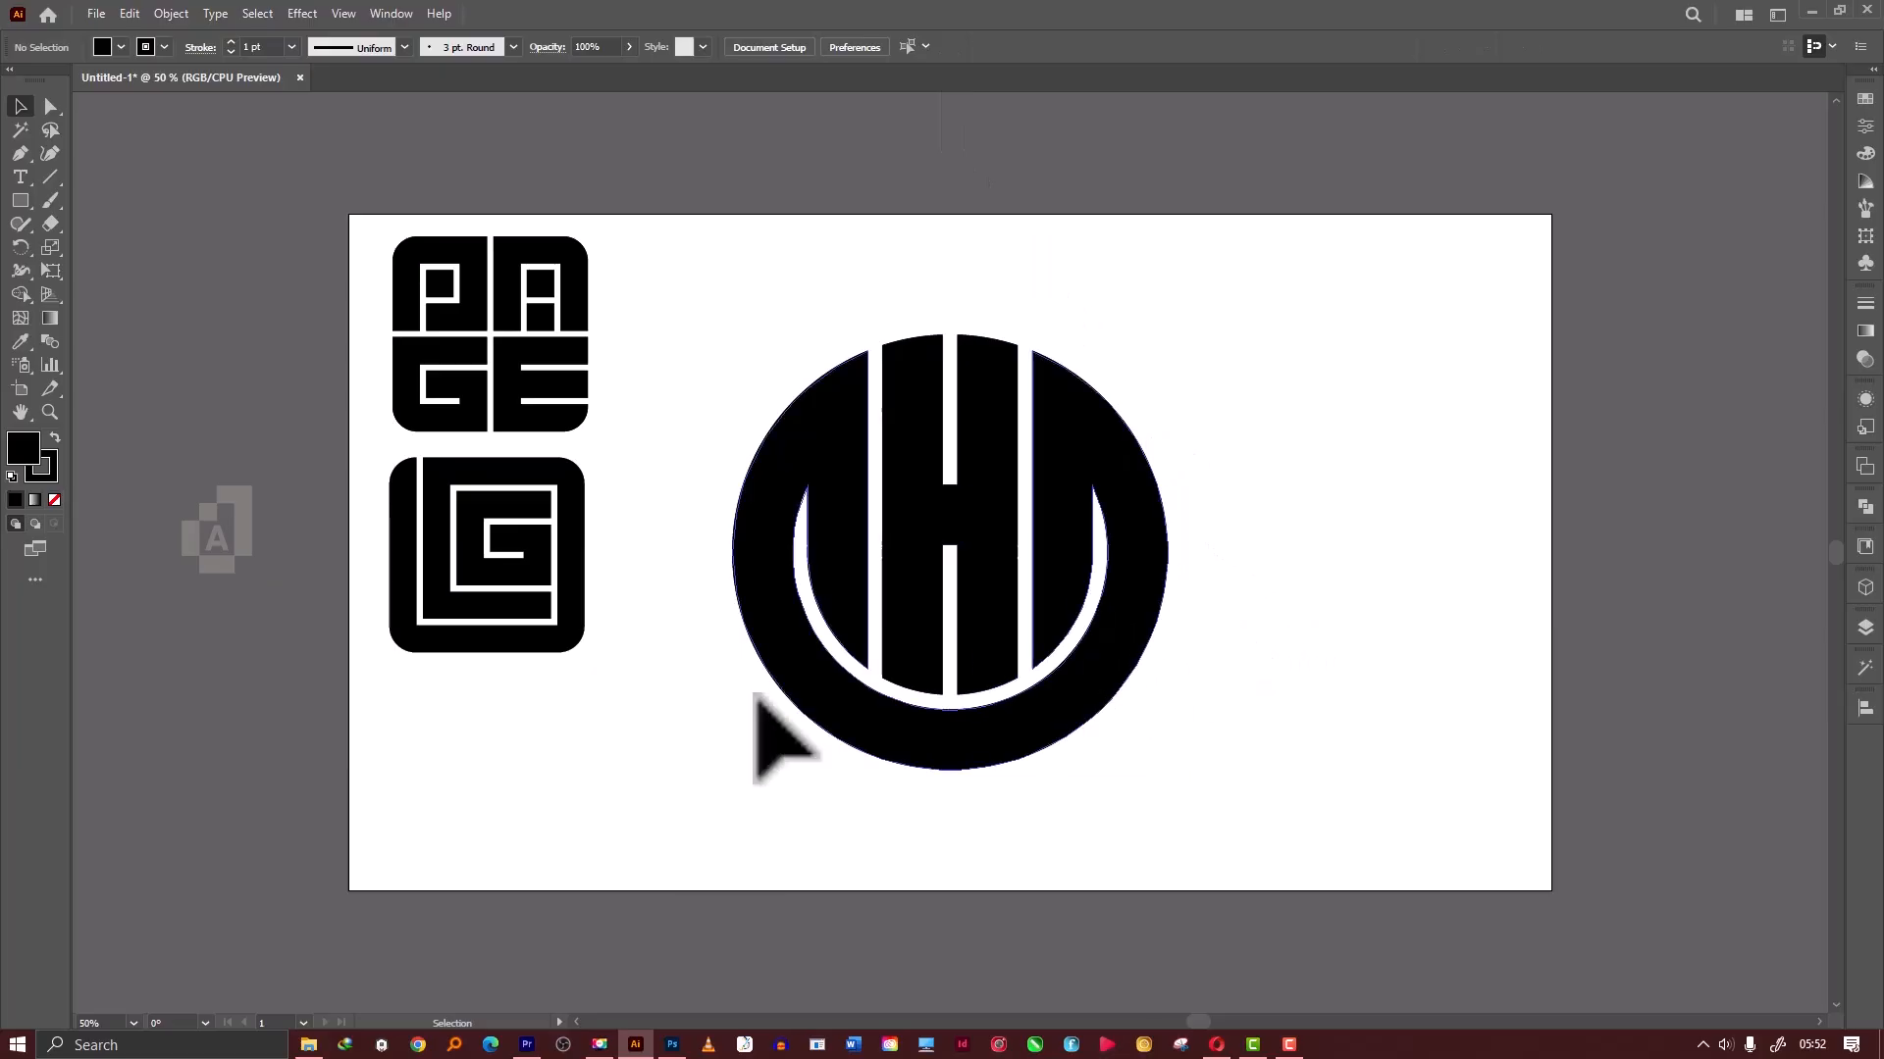
Shrink the PAGE and spiral logos further as a pair and reduce the circular logo to about 550 pt wide.
drag(589, 703, 476, 389)
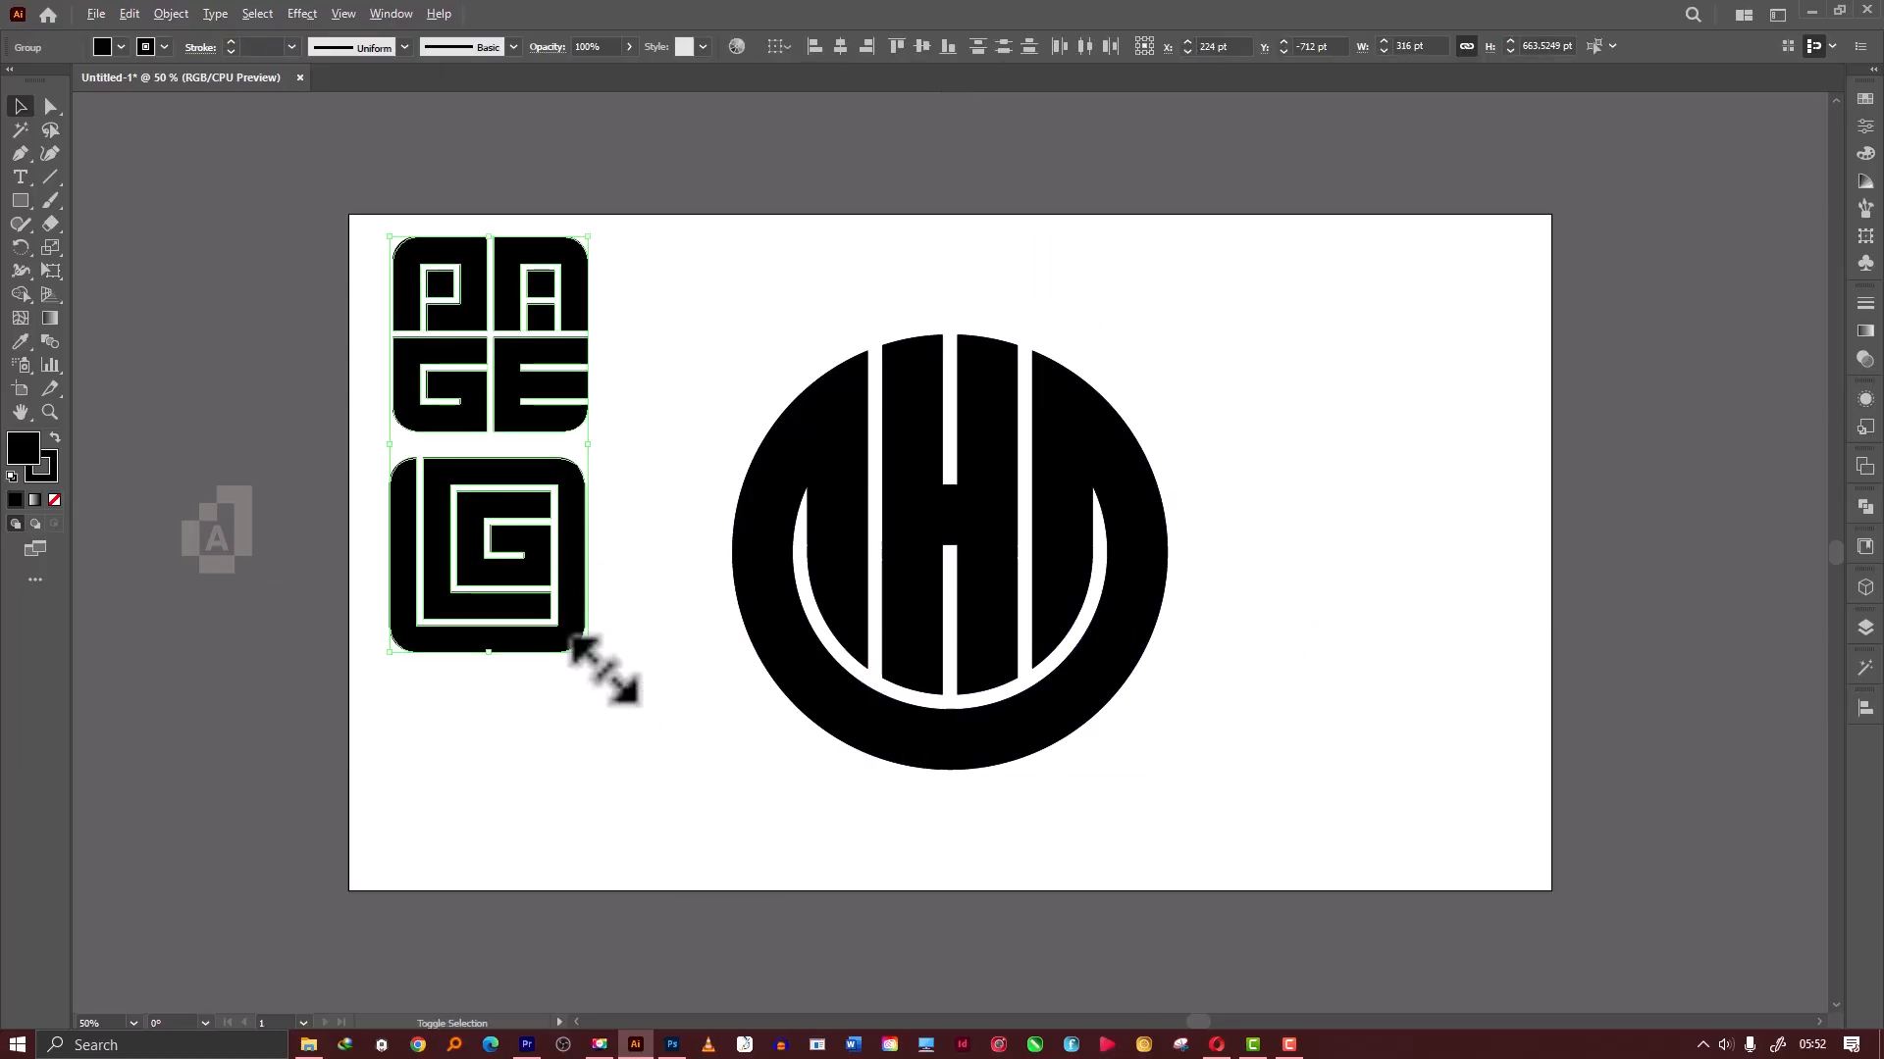
drag(586, 651, 528, 515)
drag(685, 433, 1123, 728)
click(1270, 733)
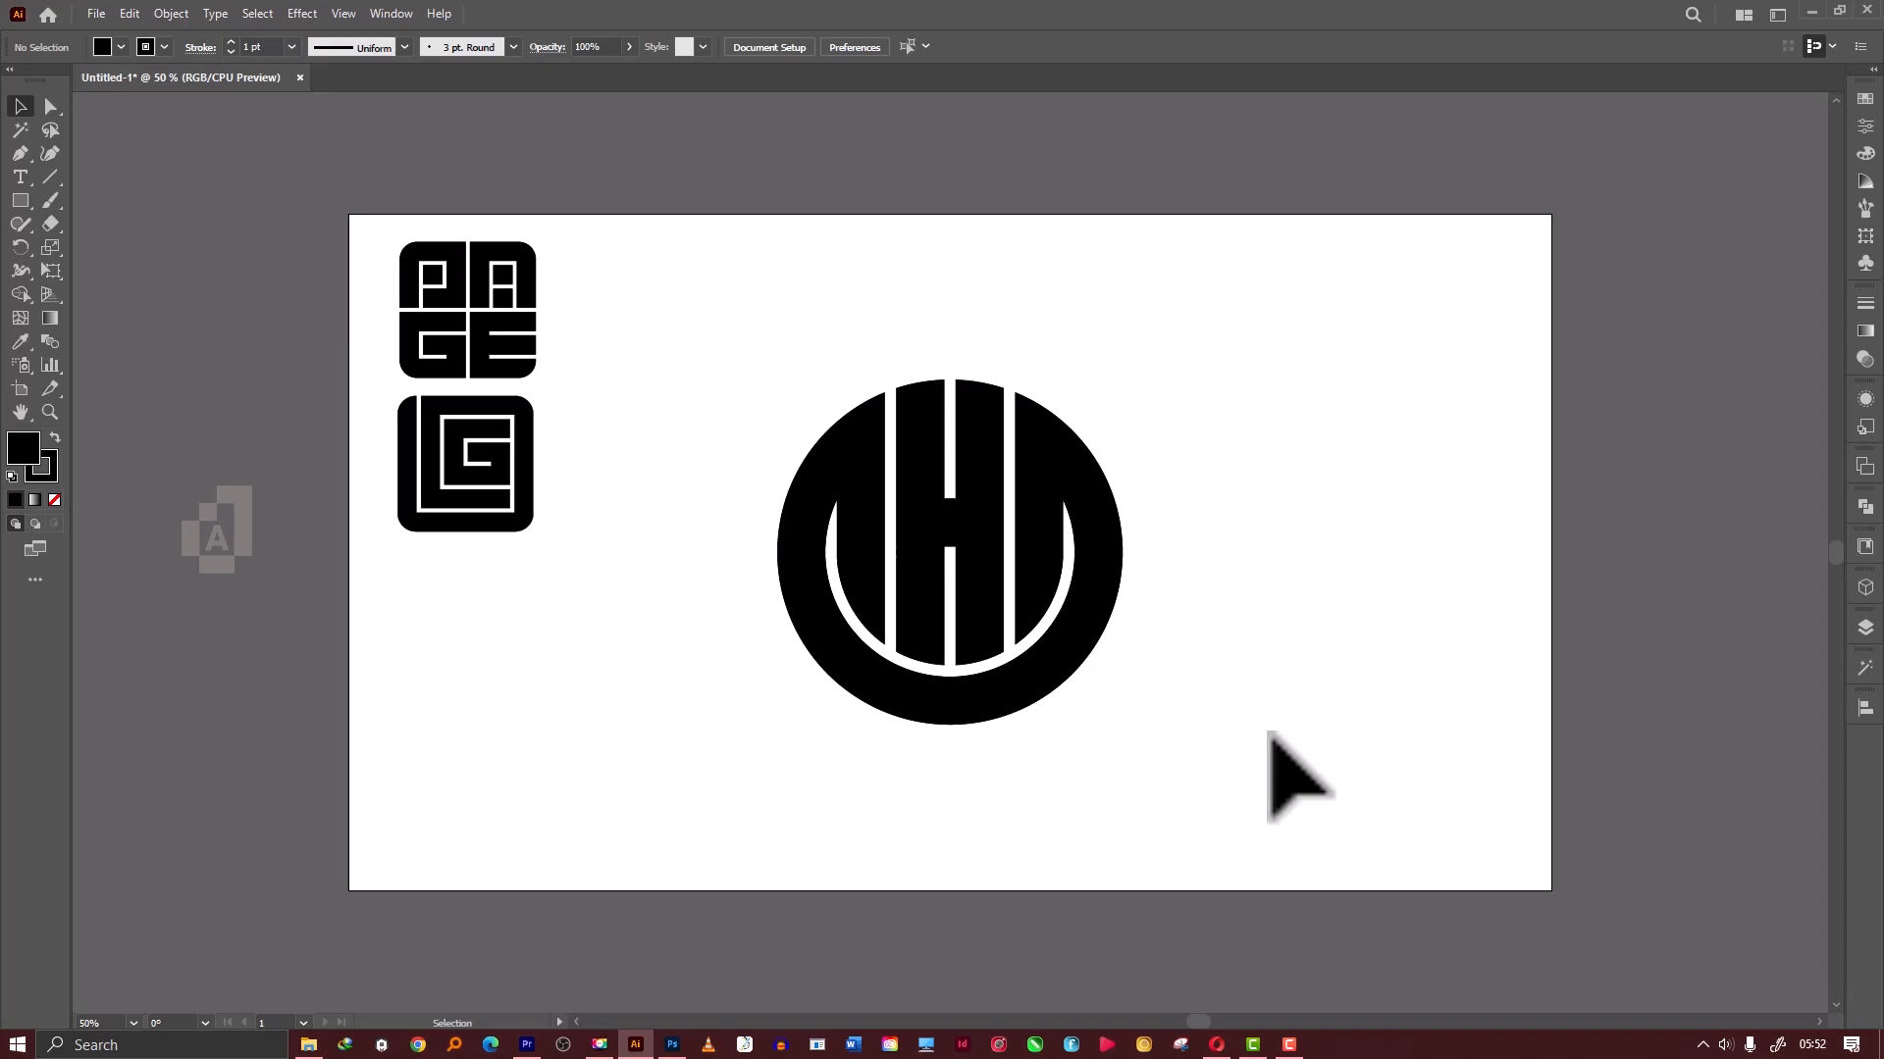
Shrink the circular logo to about the PAGE logo's size and place it beside that logo near the artboard's upper edge.
drag(1270, 733, 1026, 610)
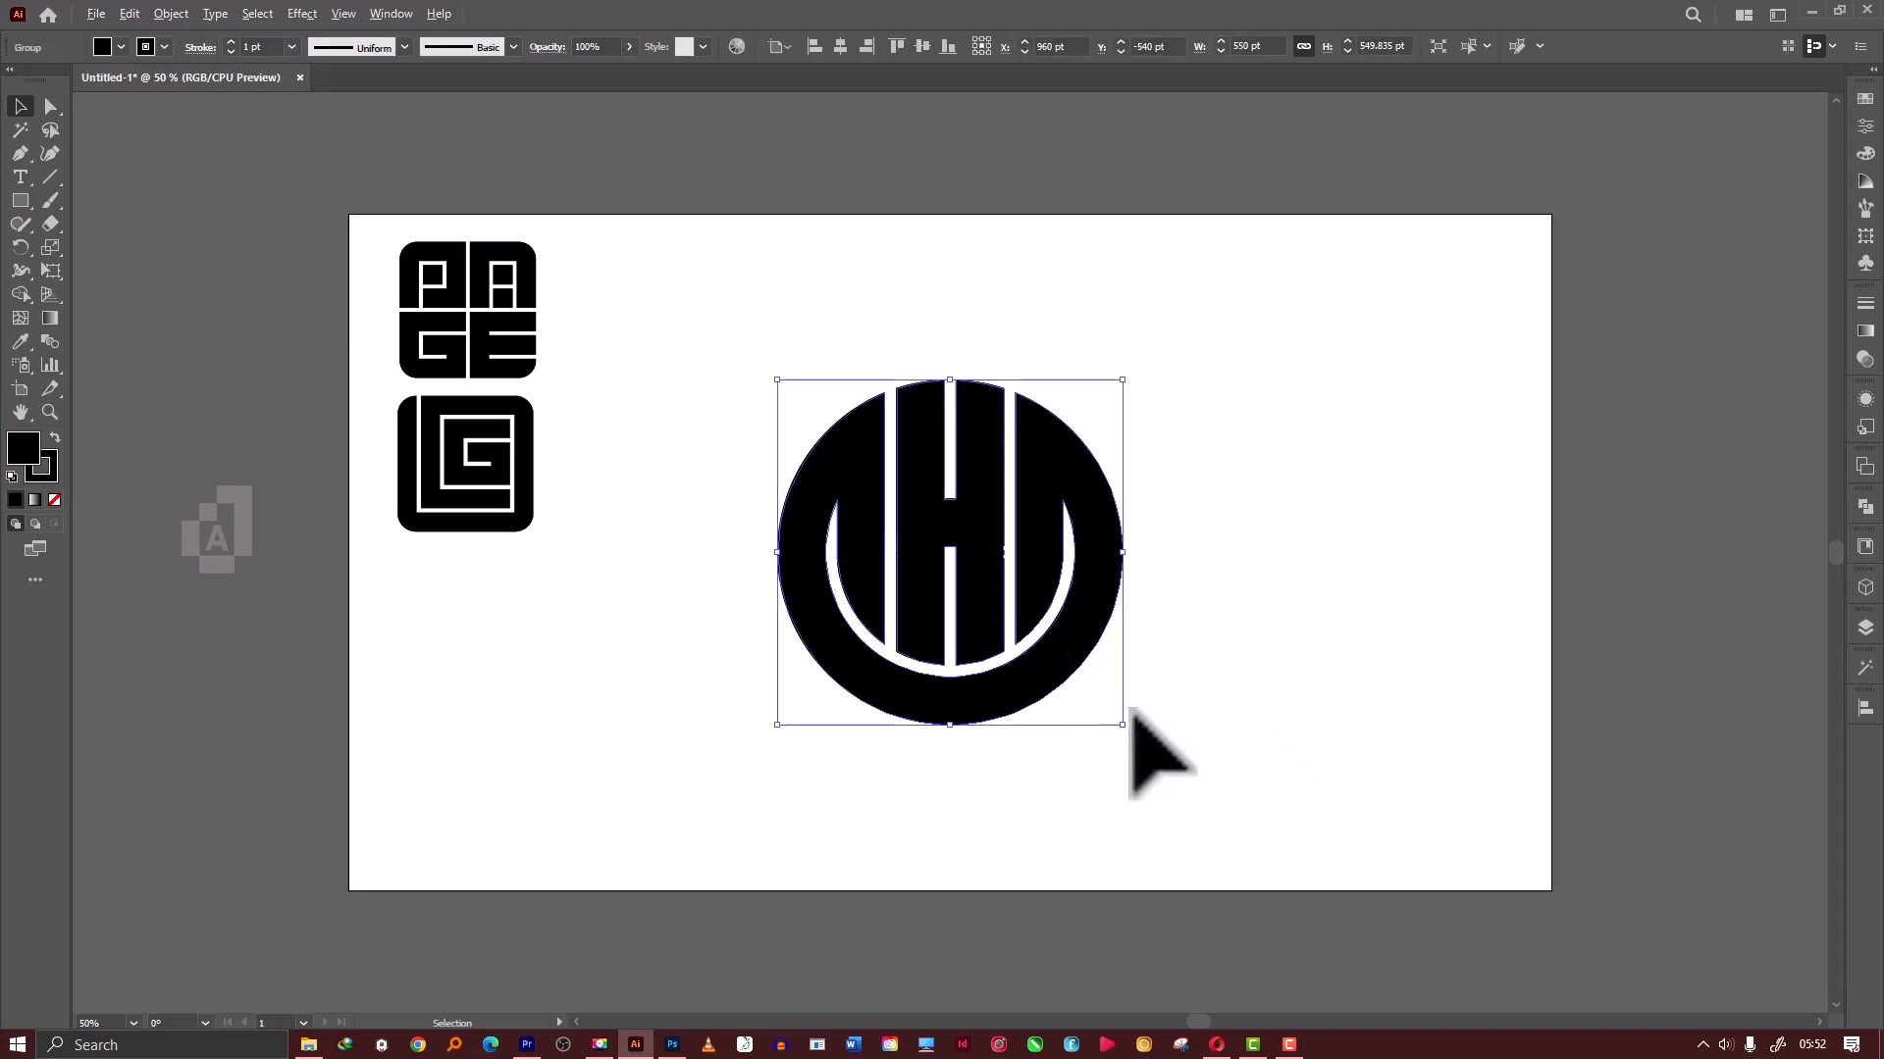
drag(1123, 728, 1035, 638)
drag(968, 566, 775, 359)
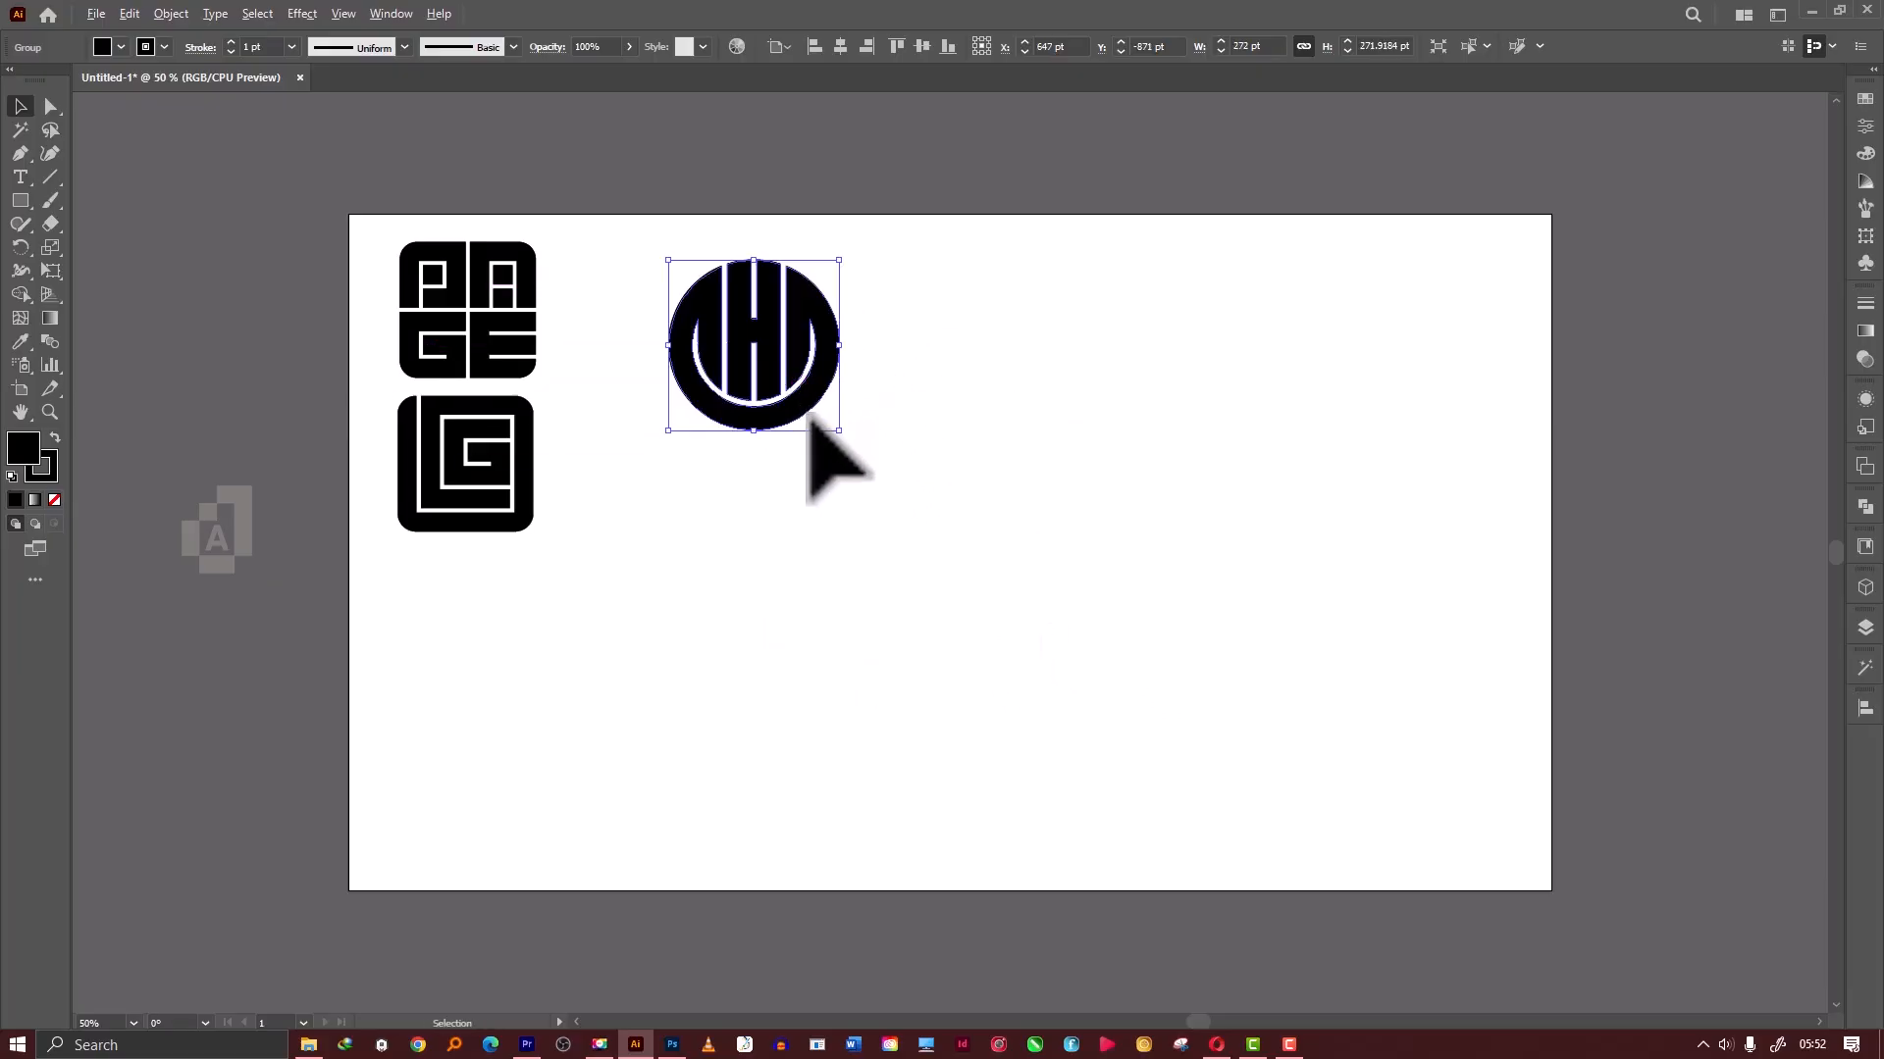
drag(854, 443, 829, 424)
click(904, 416)
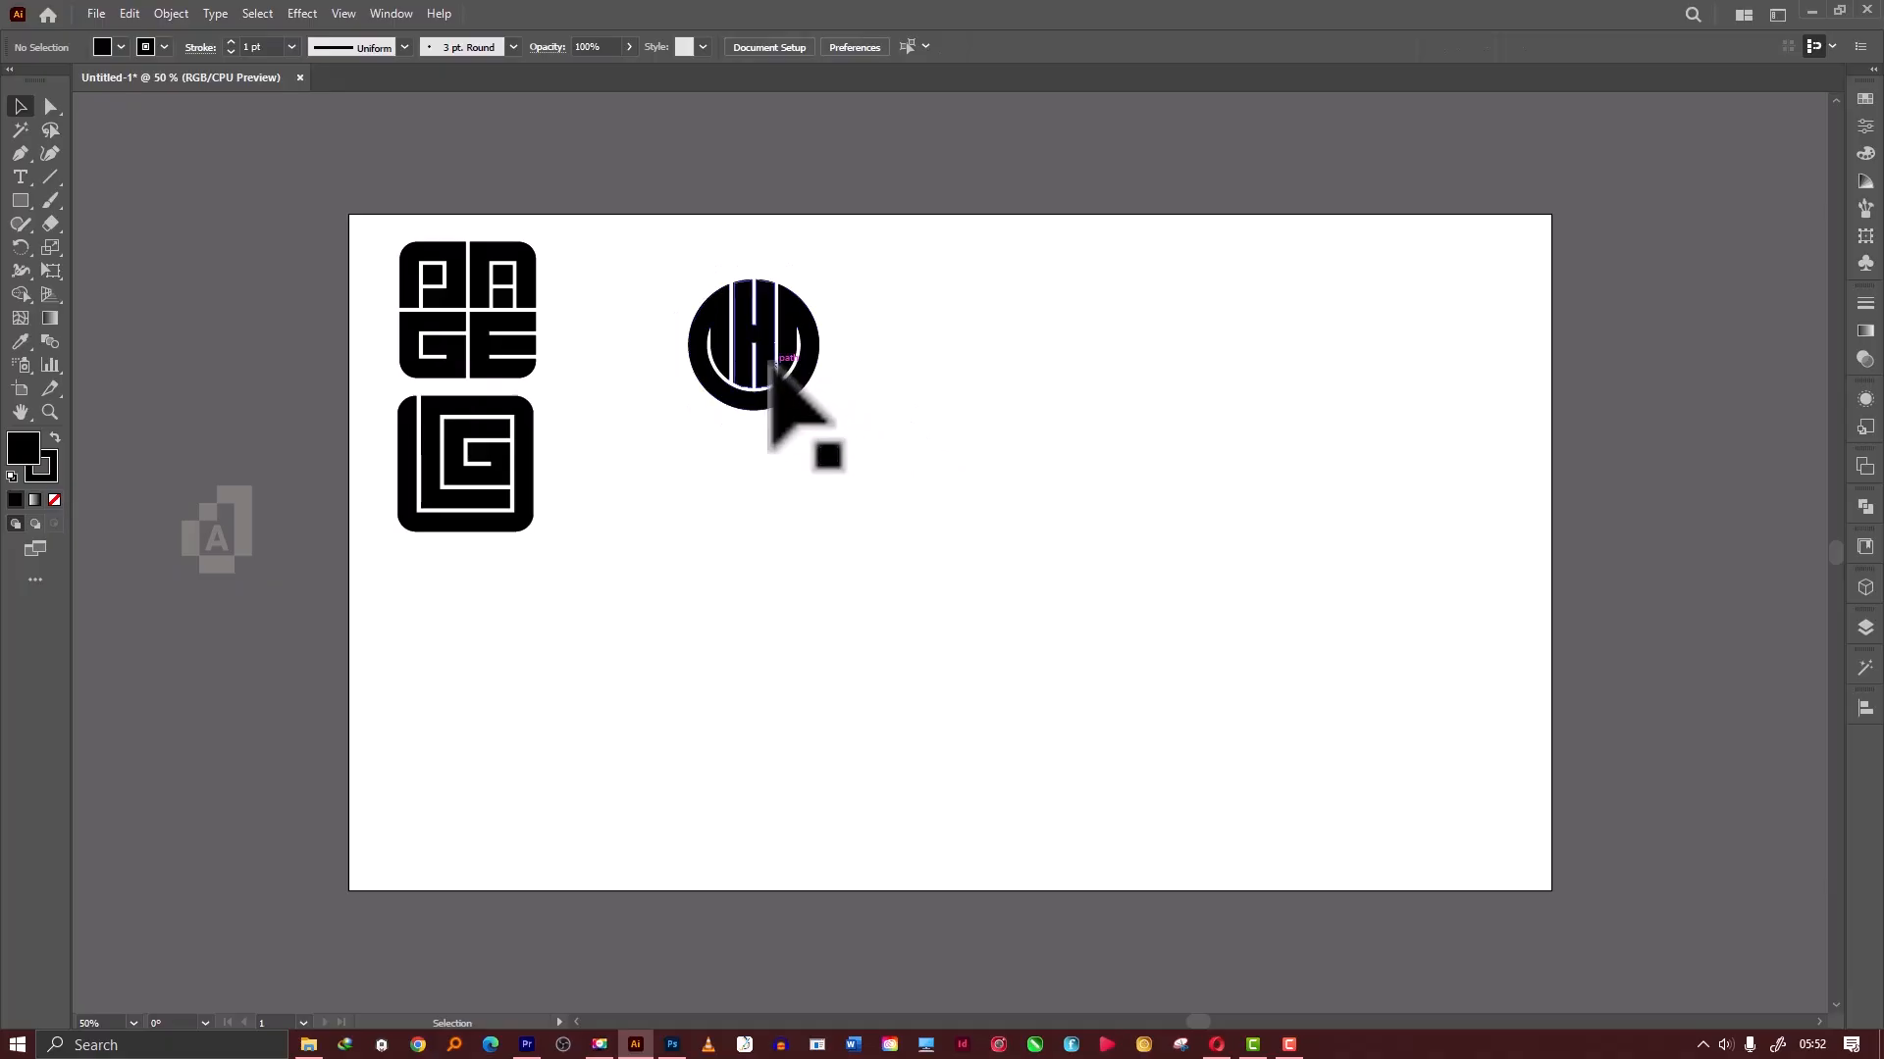
drag(760, 356, 690, 324)
click(902, 442)
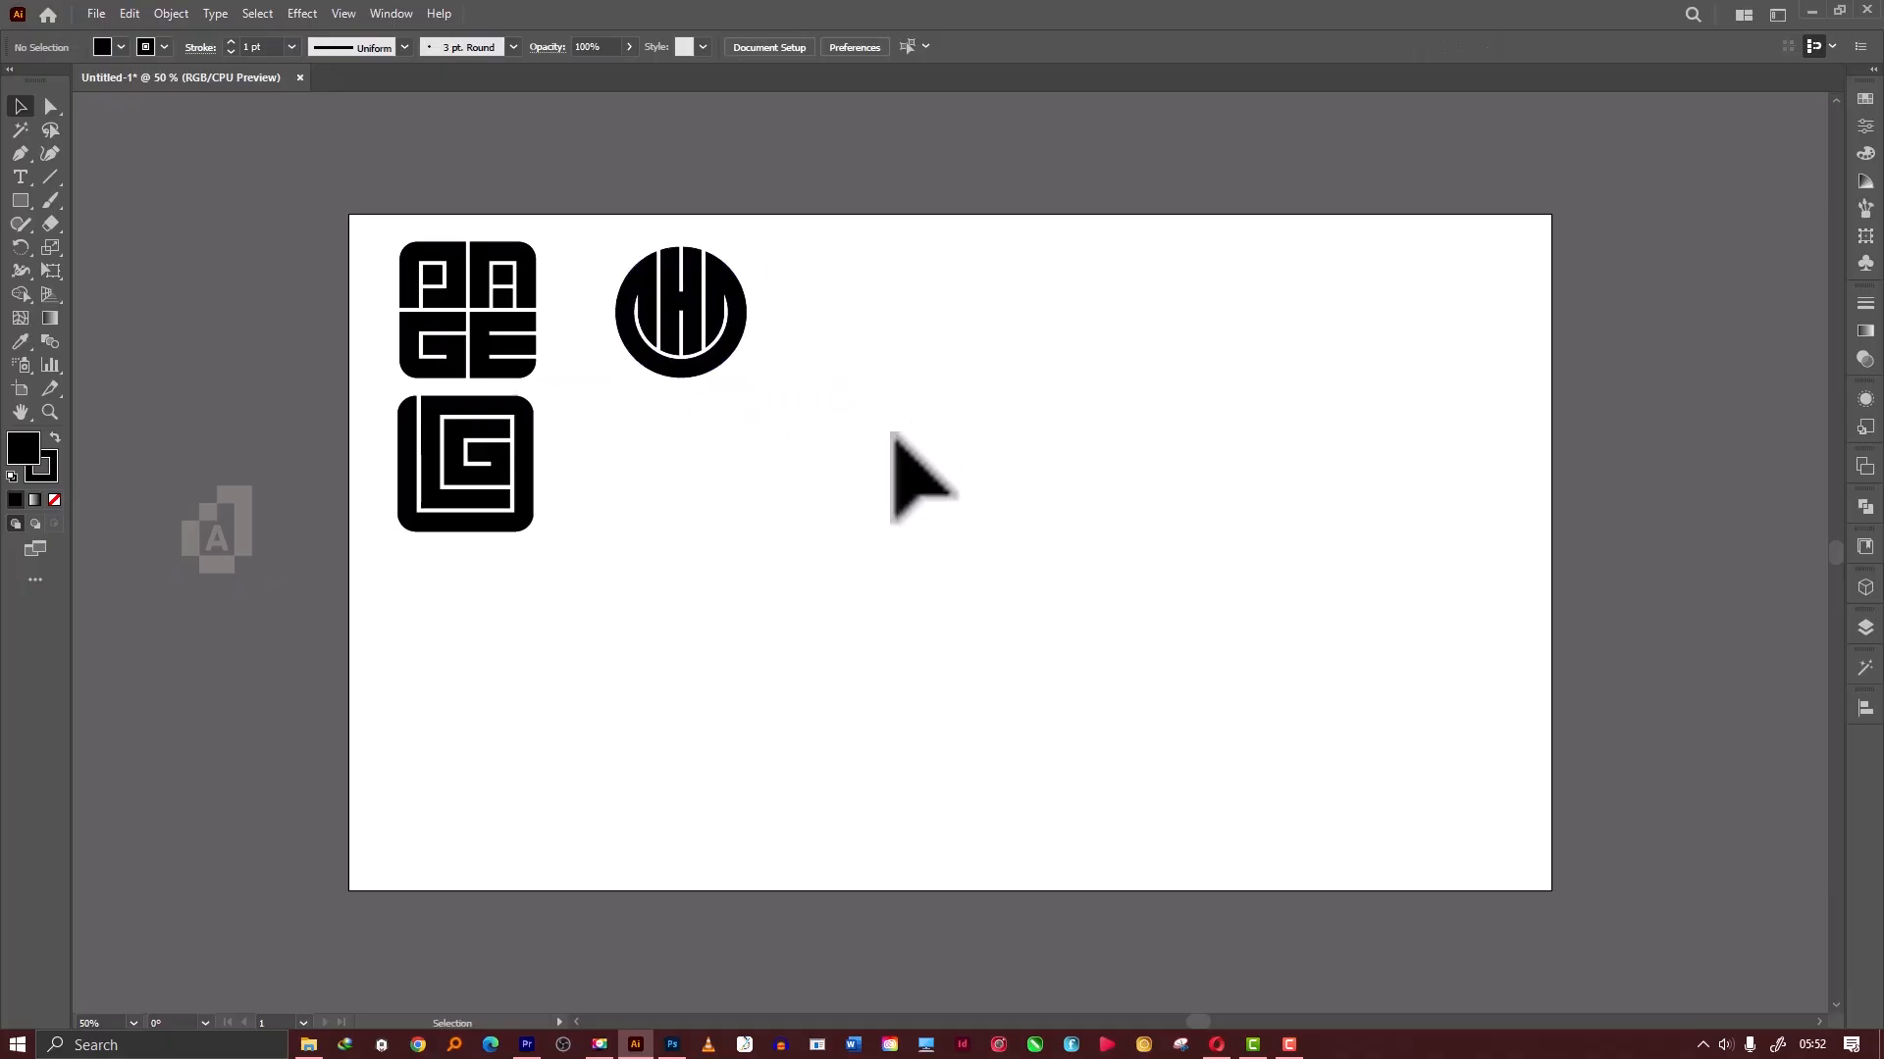
Run the MizanGrid_V2 script, apply the Isometric Monogram preset and set the grid divisions to 6.
click(95, 13)
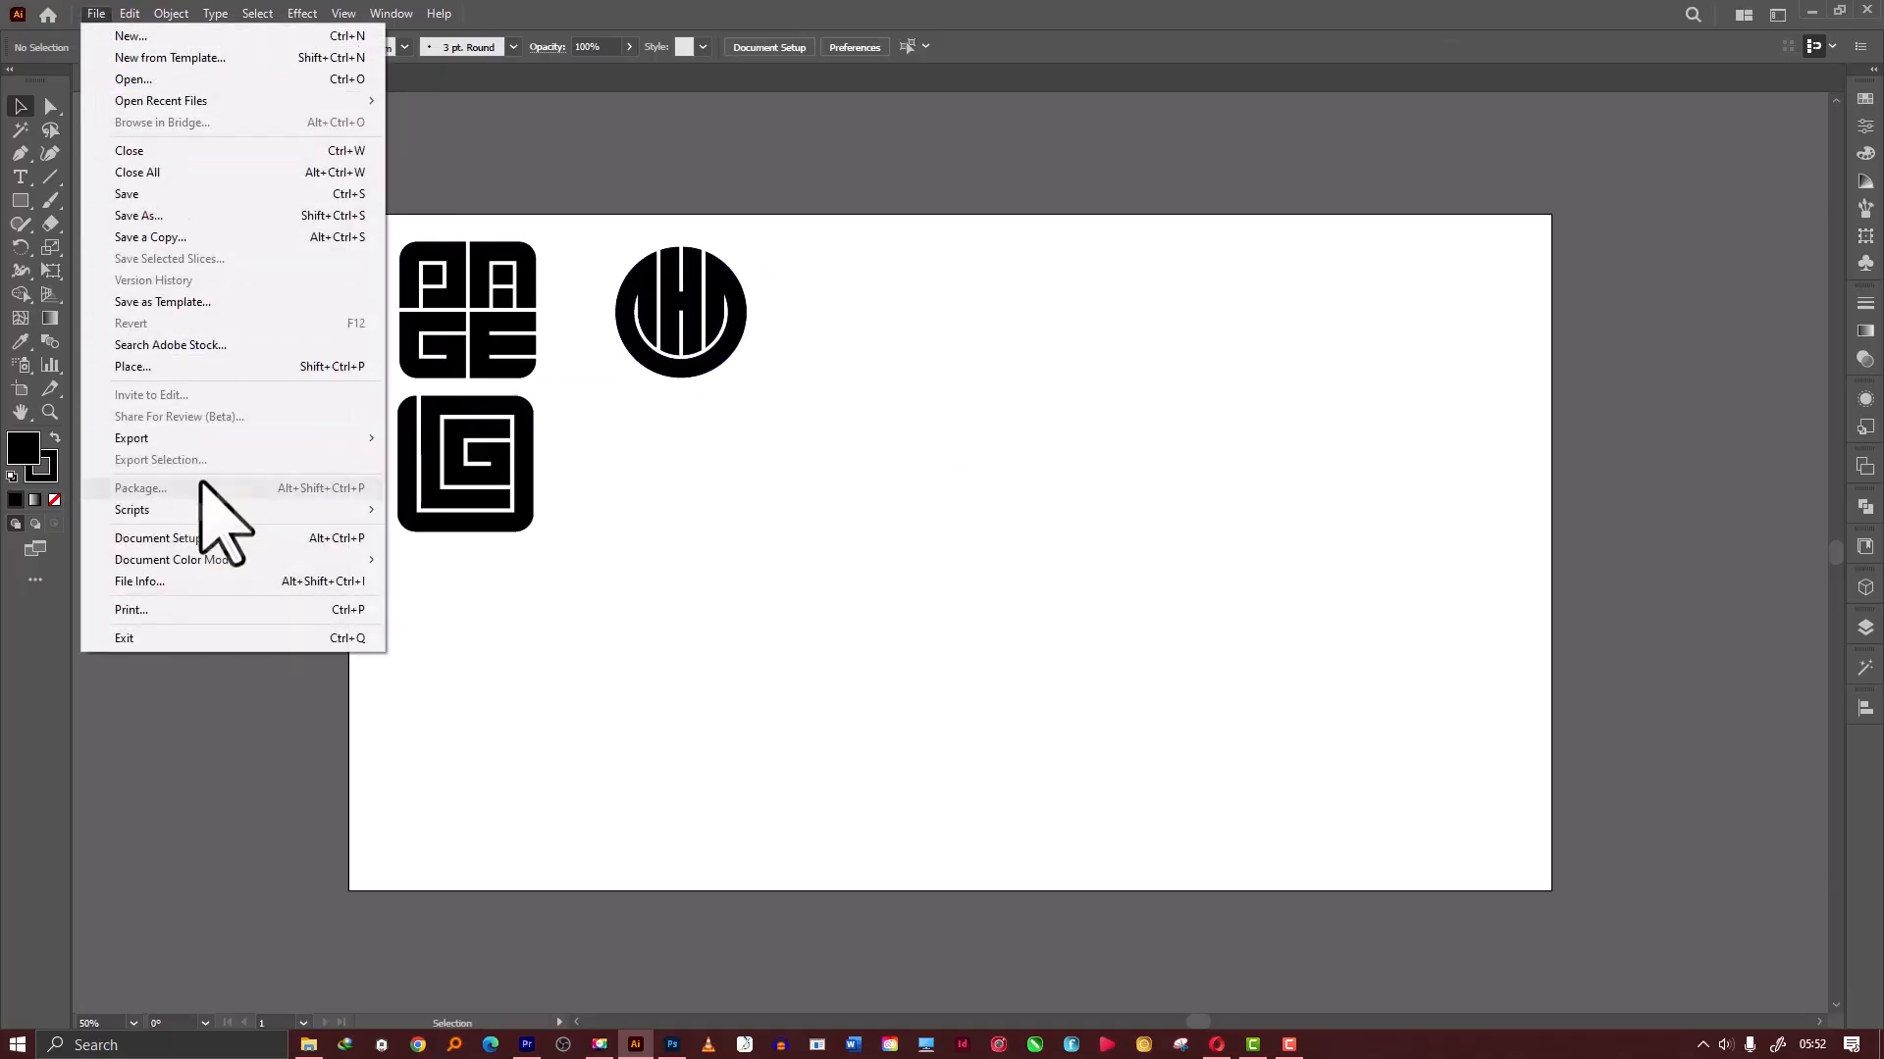
mouse_move(233, 509)
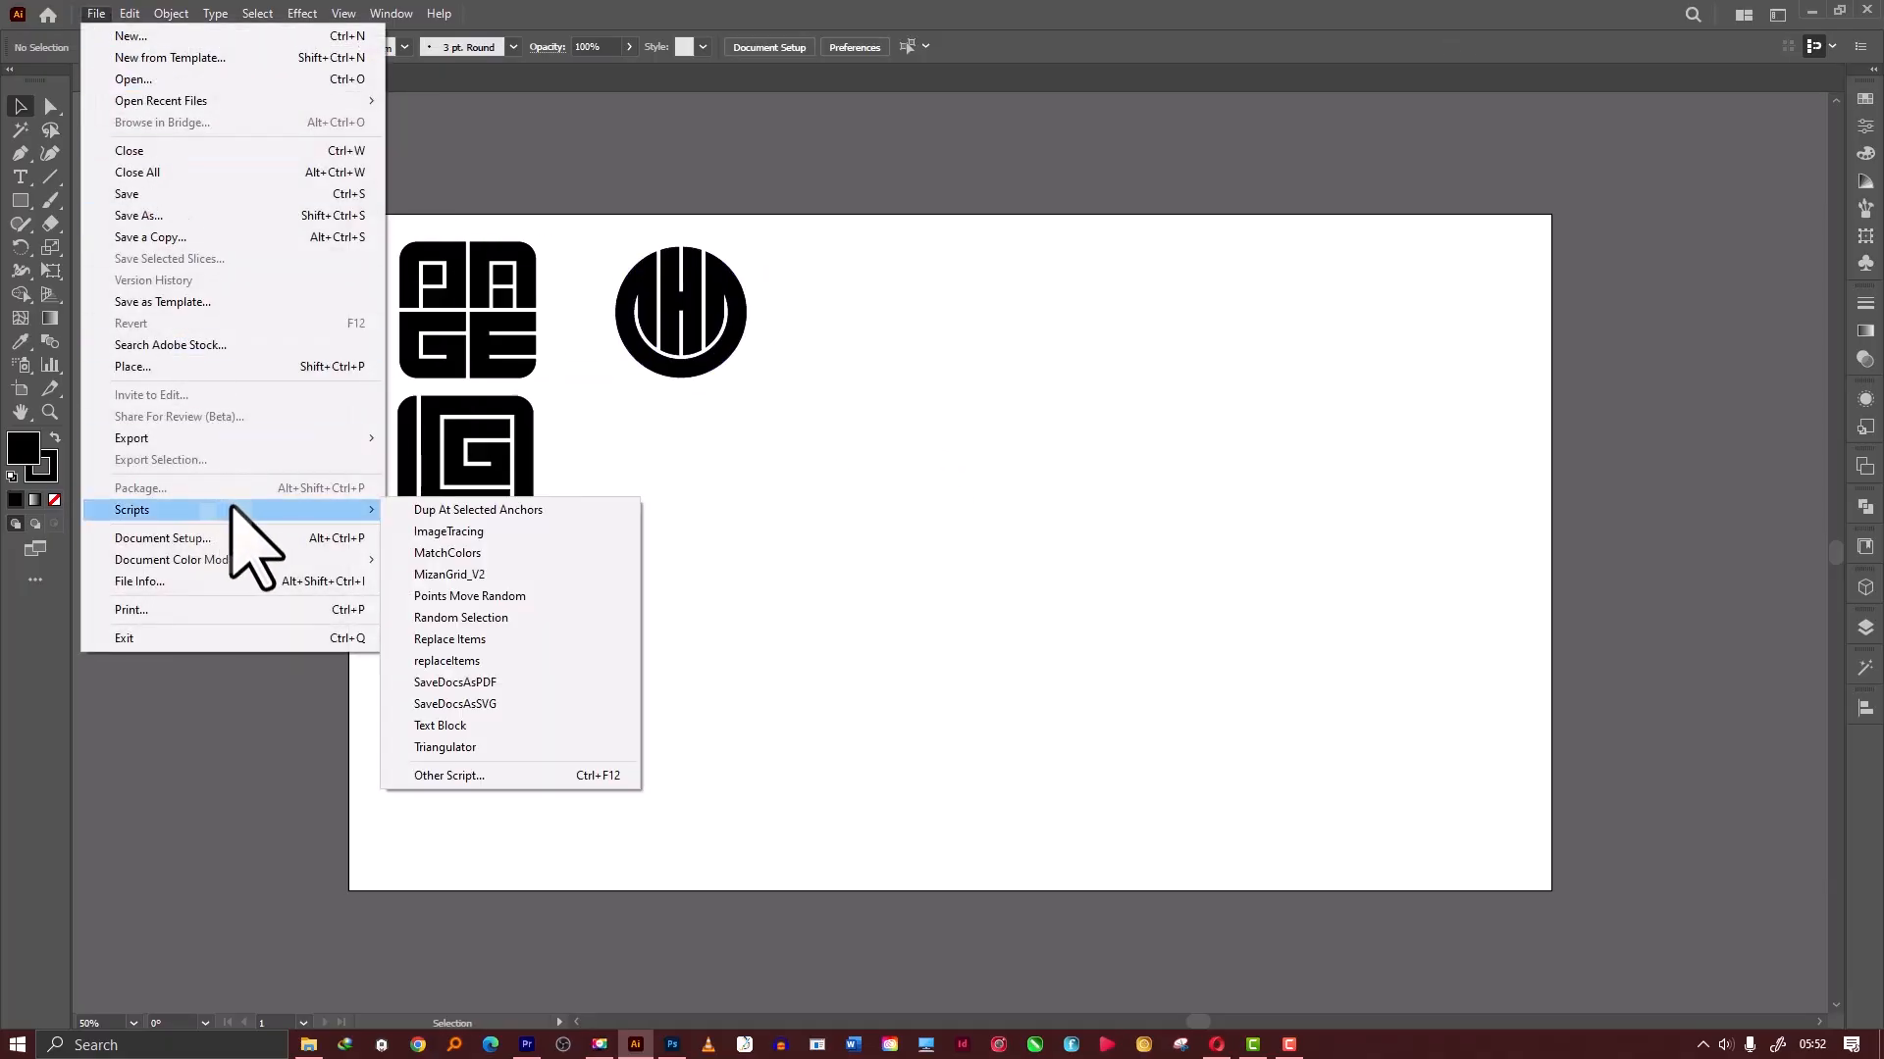
click(461, 575)
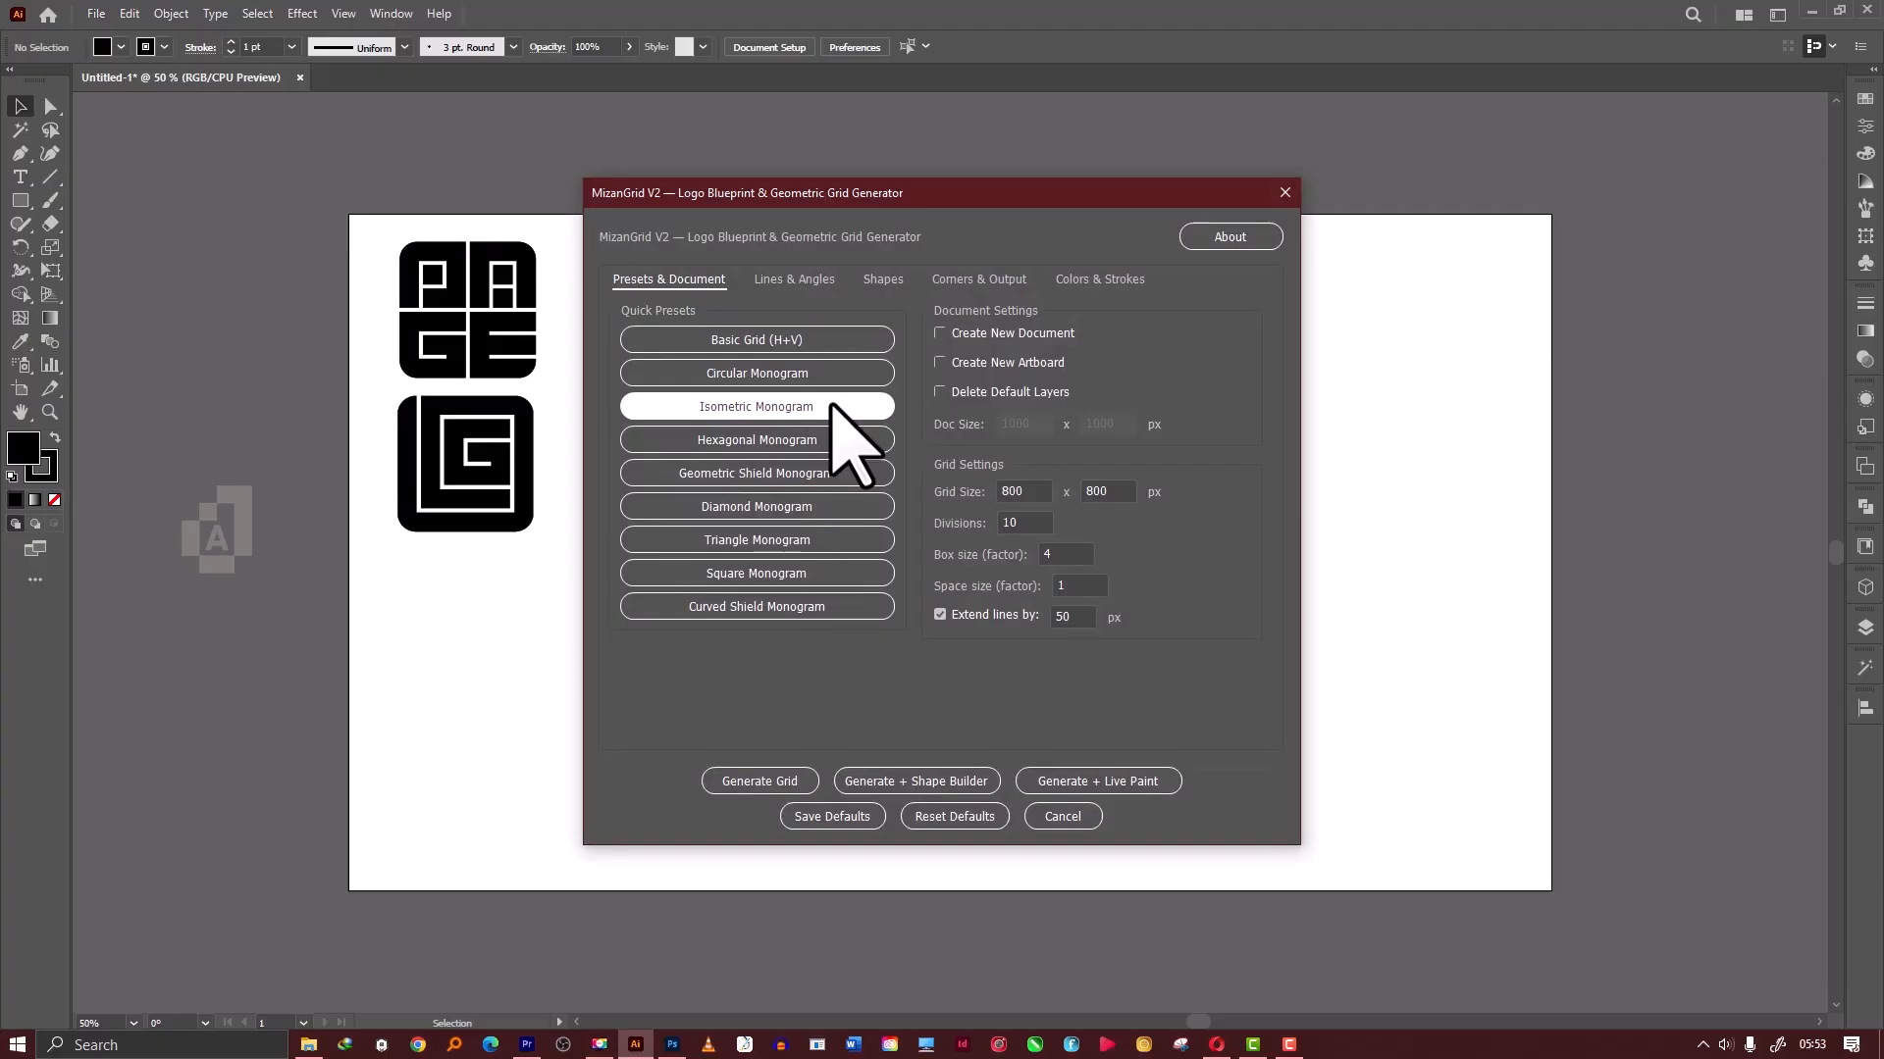
click(832, 405)
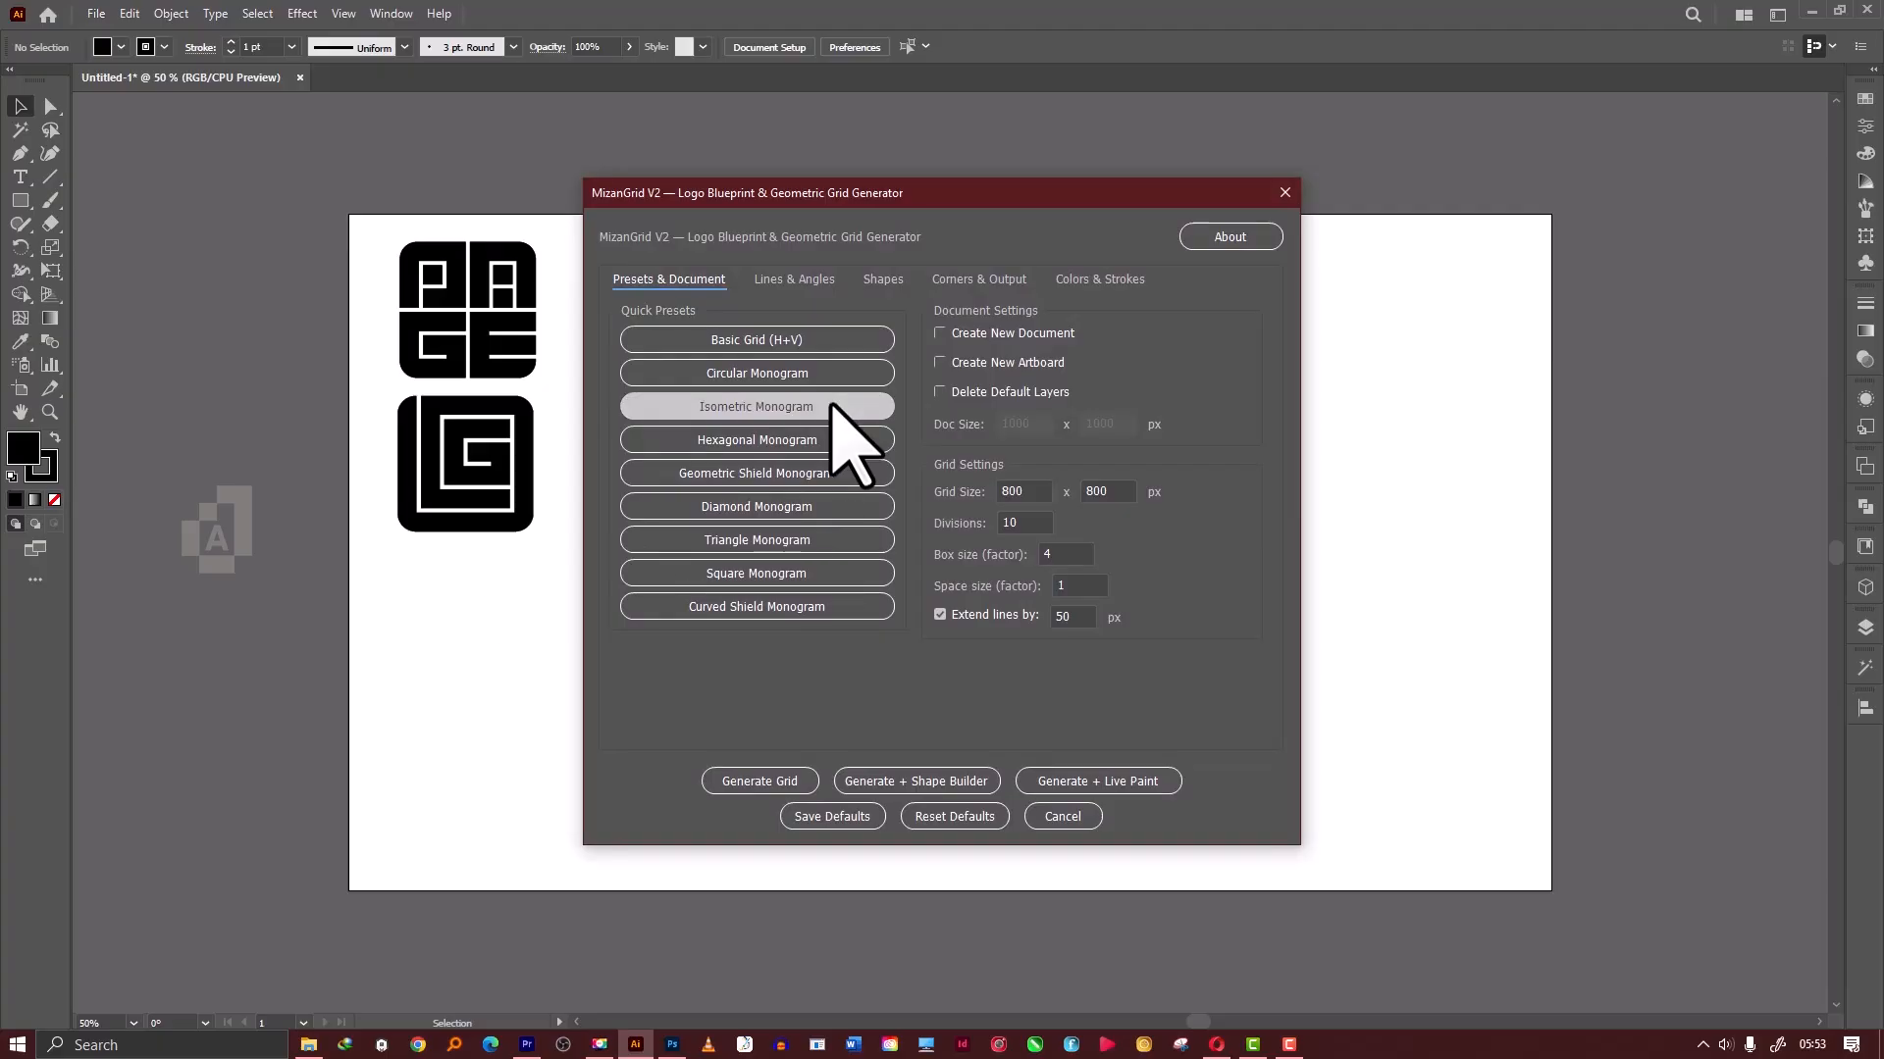
click(1026, 520)
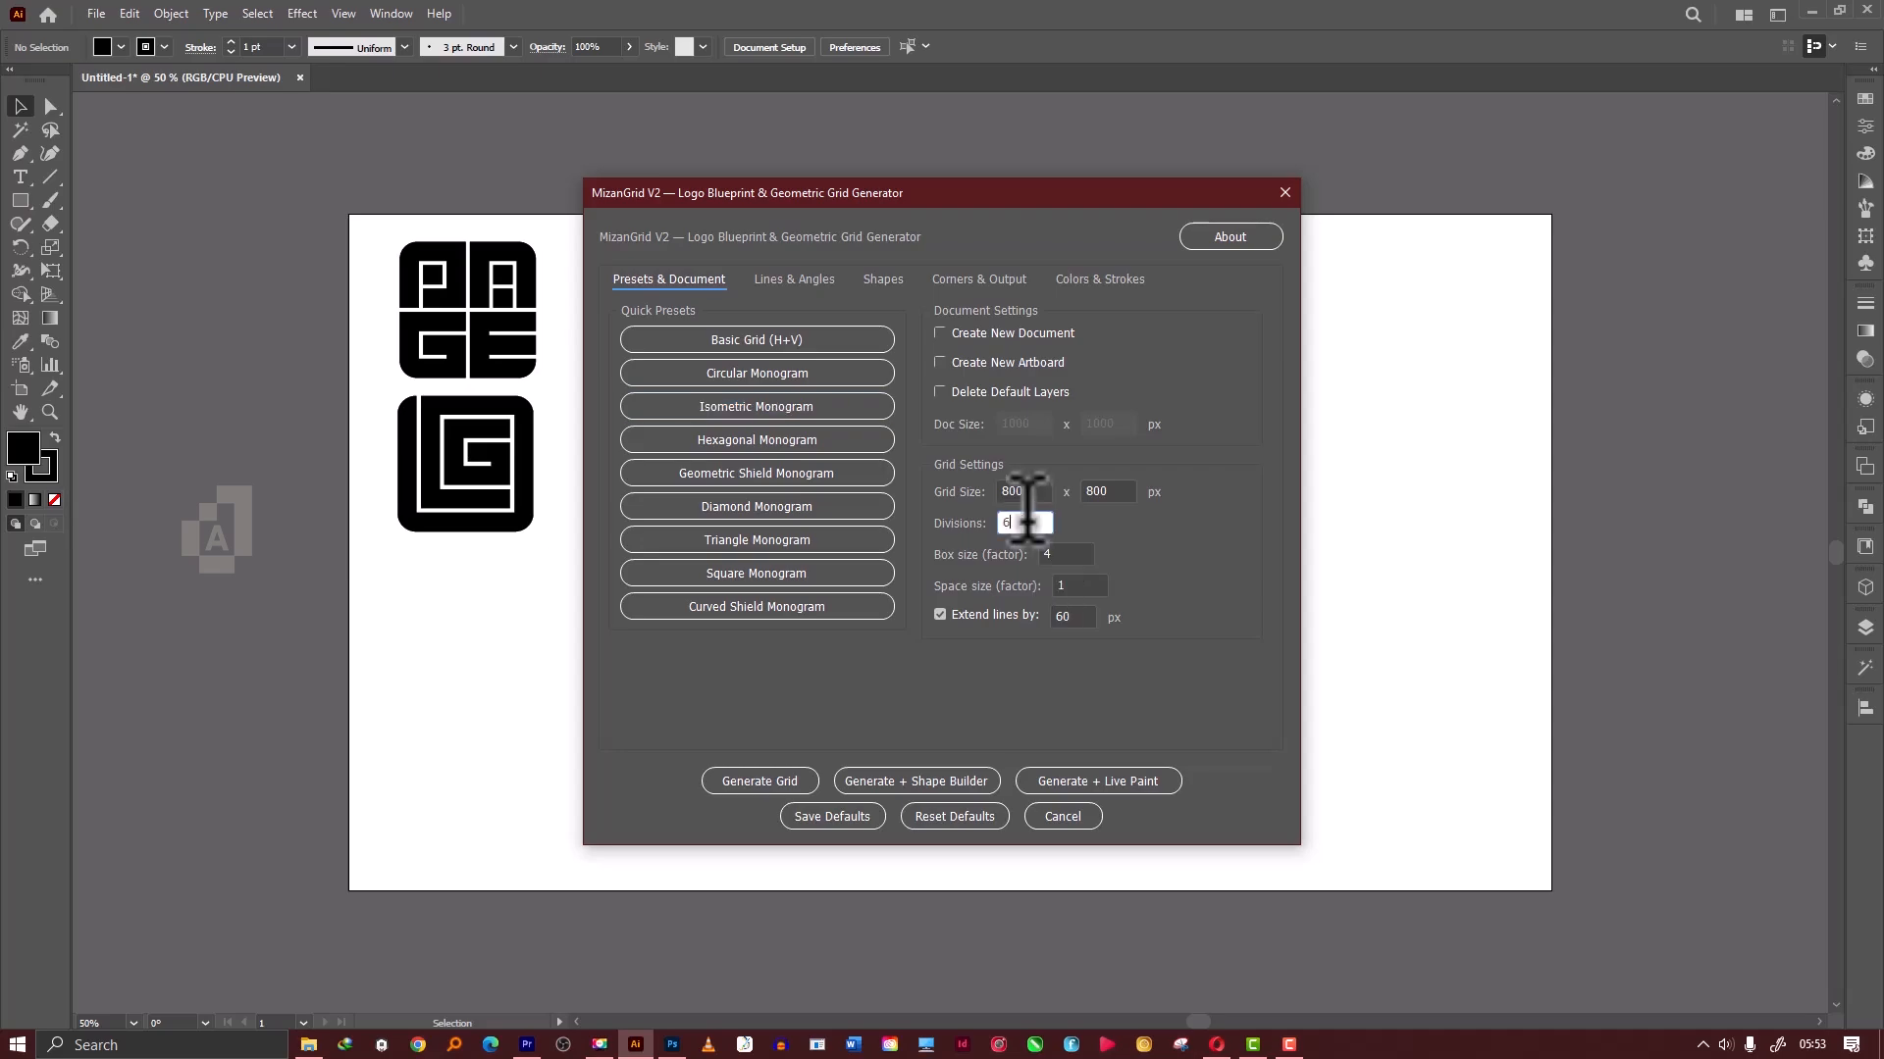
click(1067, 584)
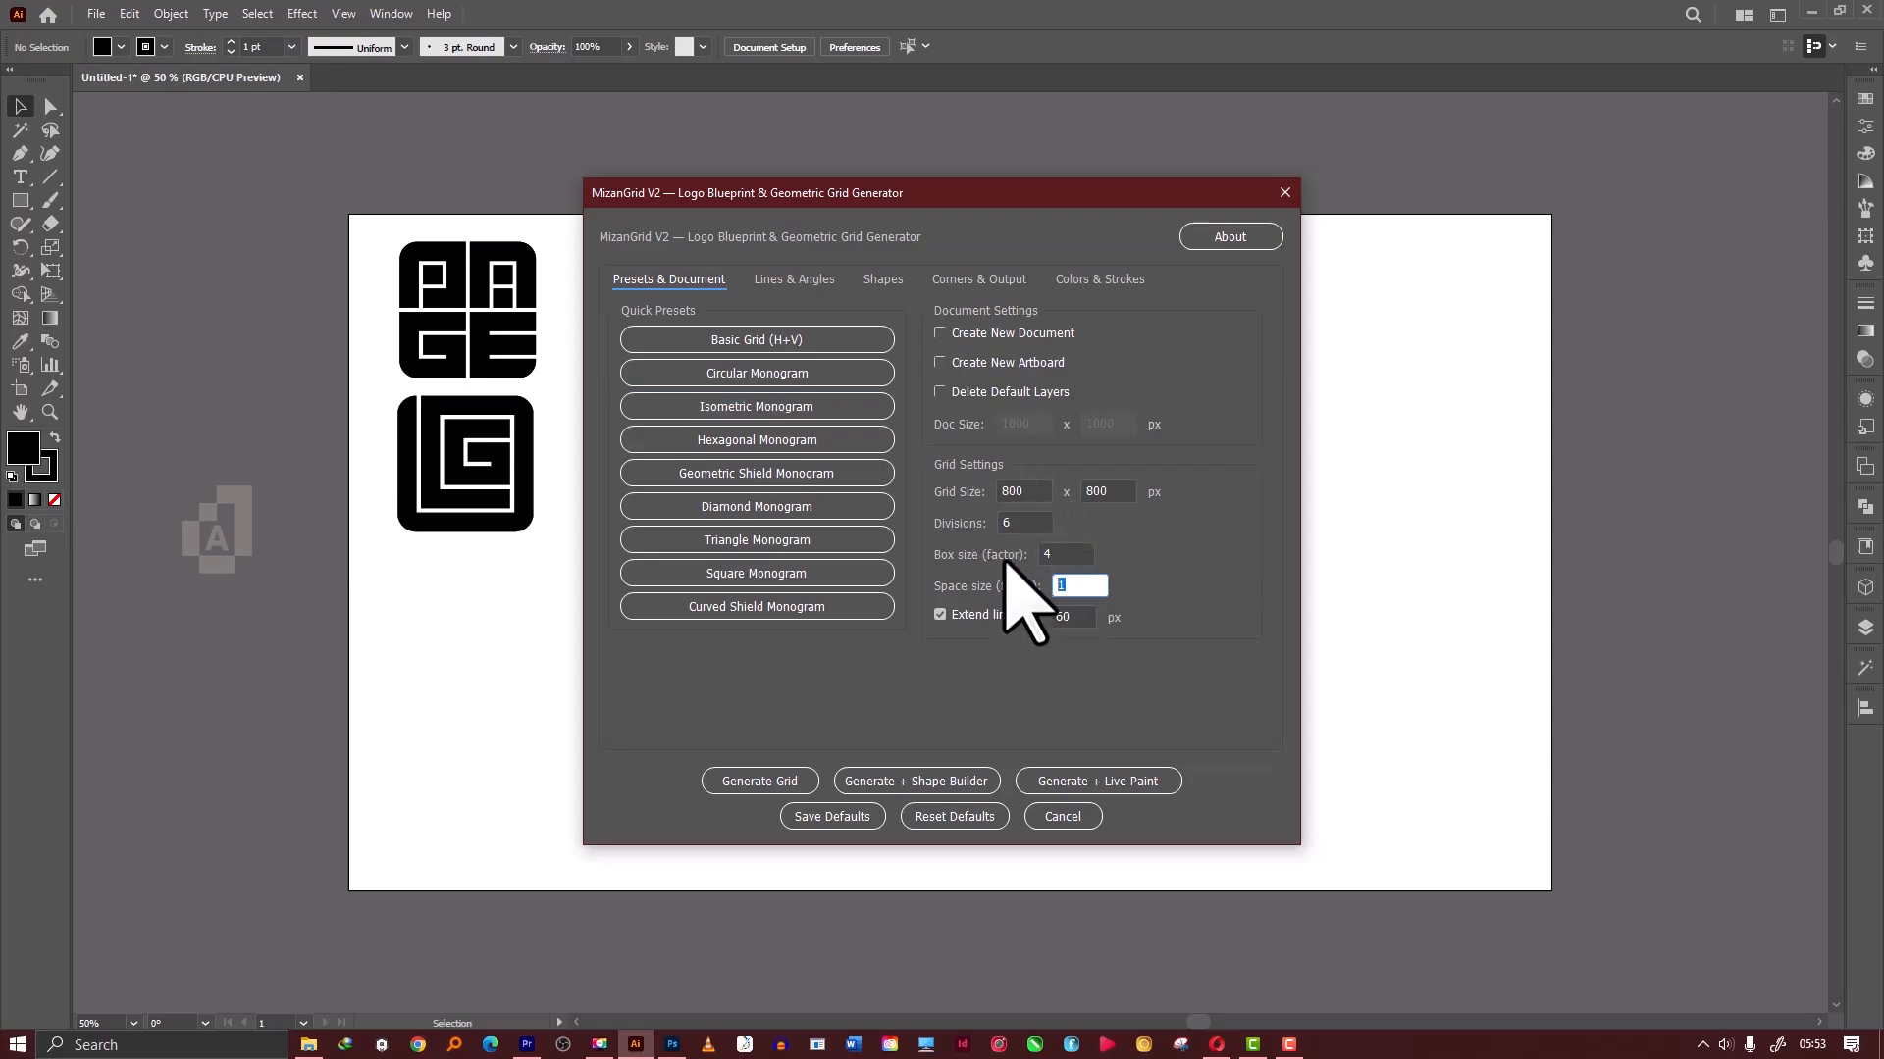
Turn off the horizontal and vertical lines and concentric hexagons, and set the Shape Builder fill colour to #000000.
click(784, 279)
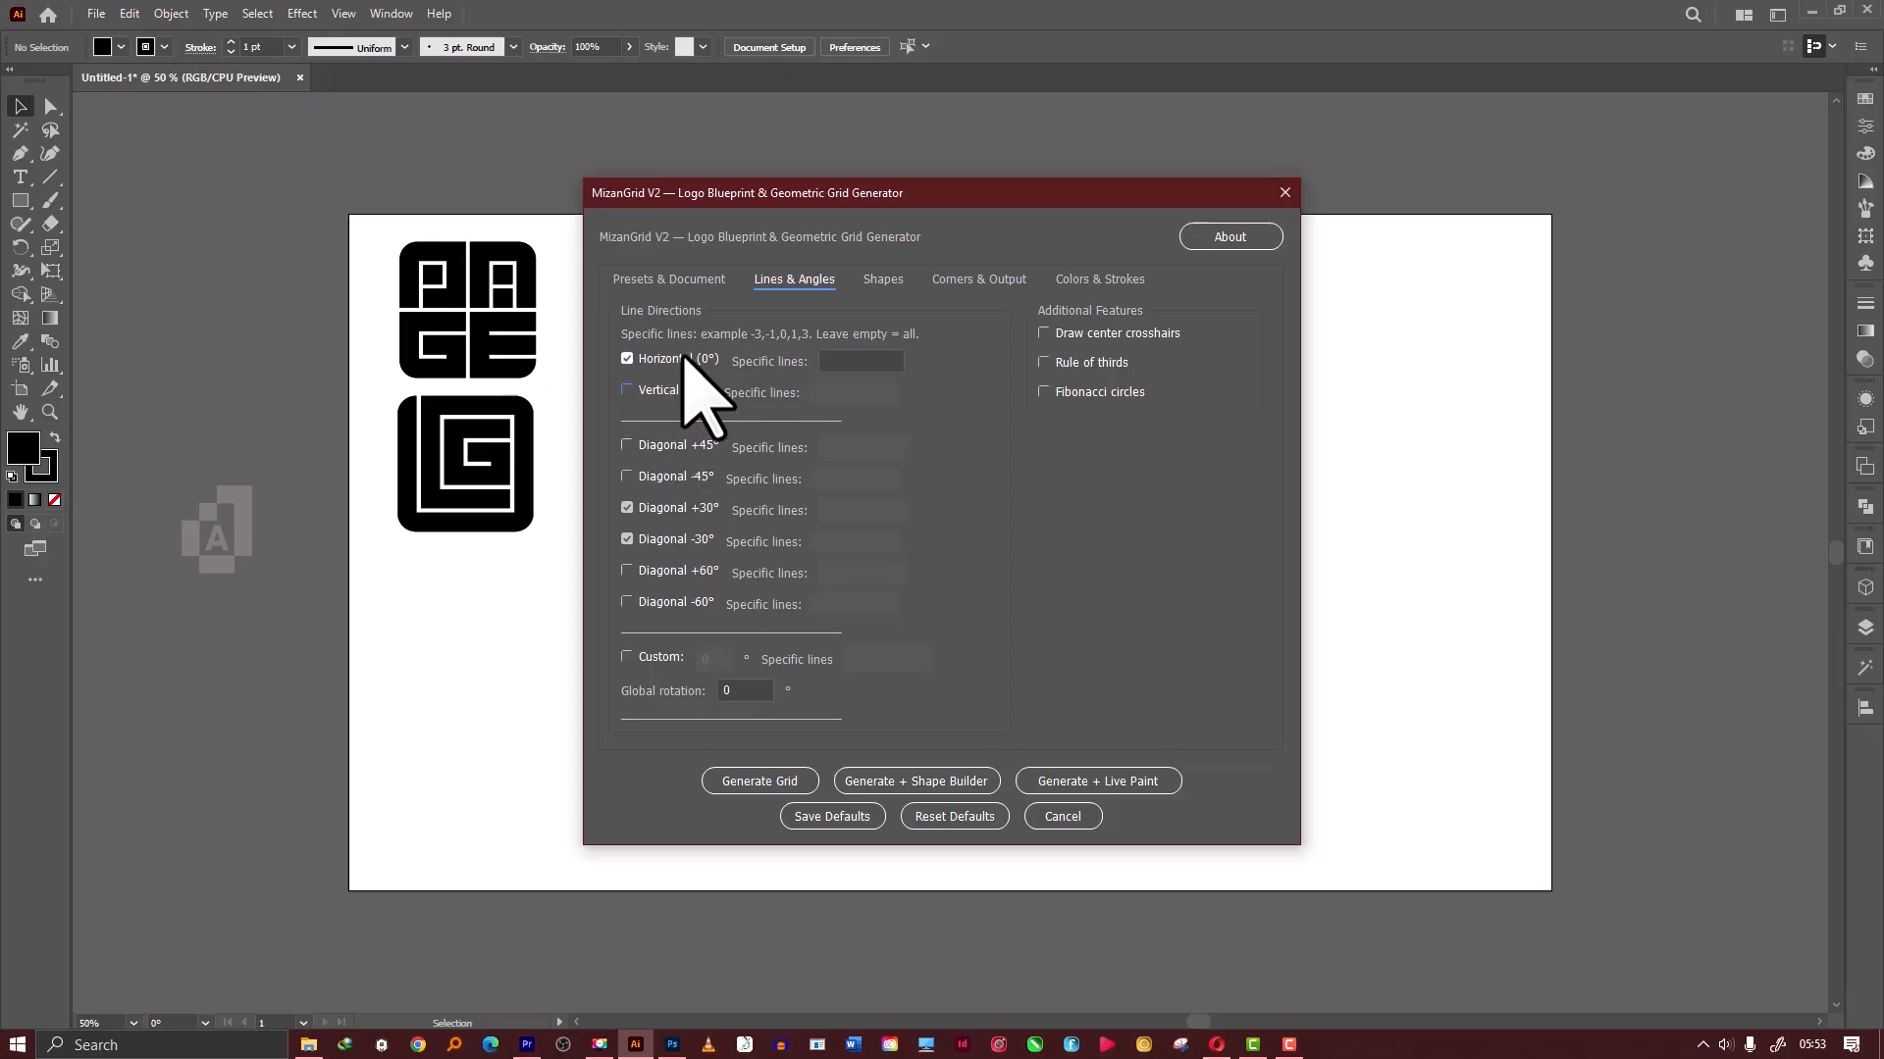
click(684, 357)
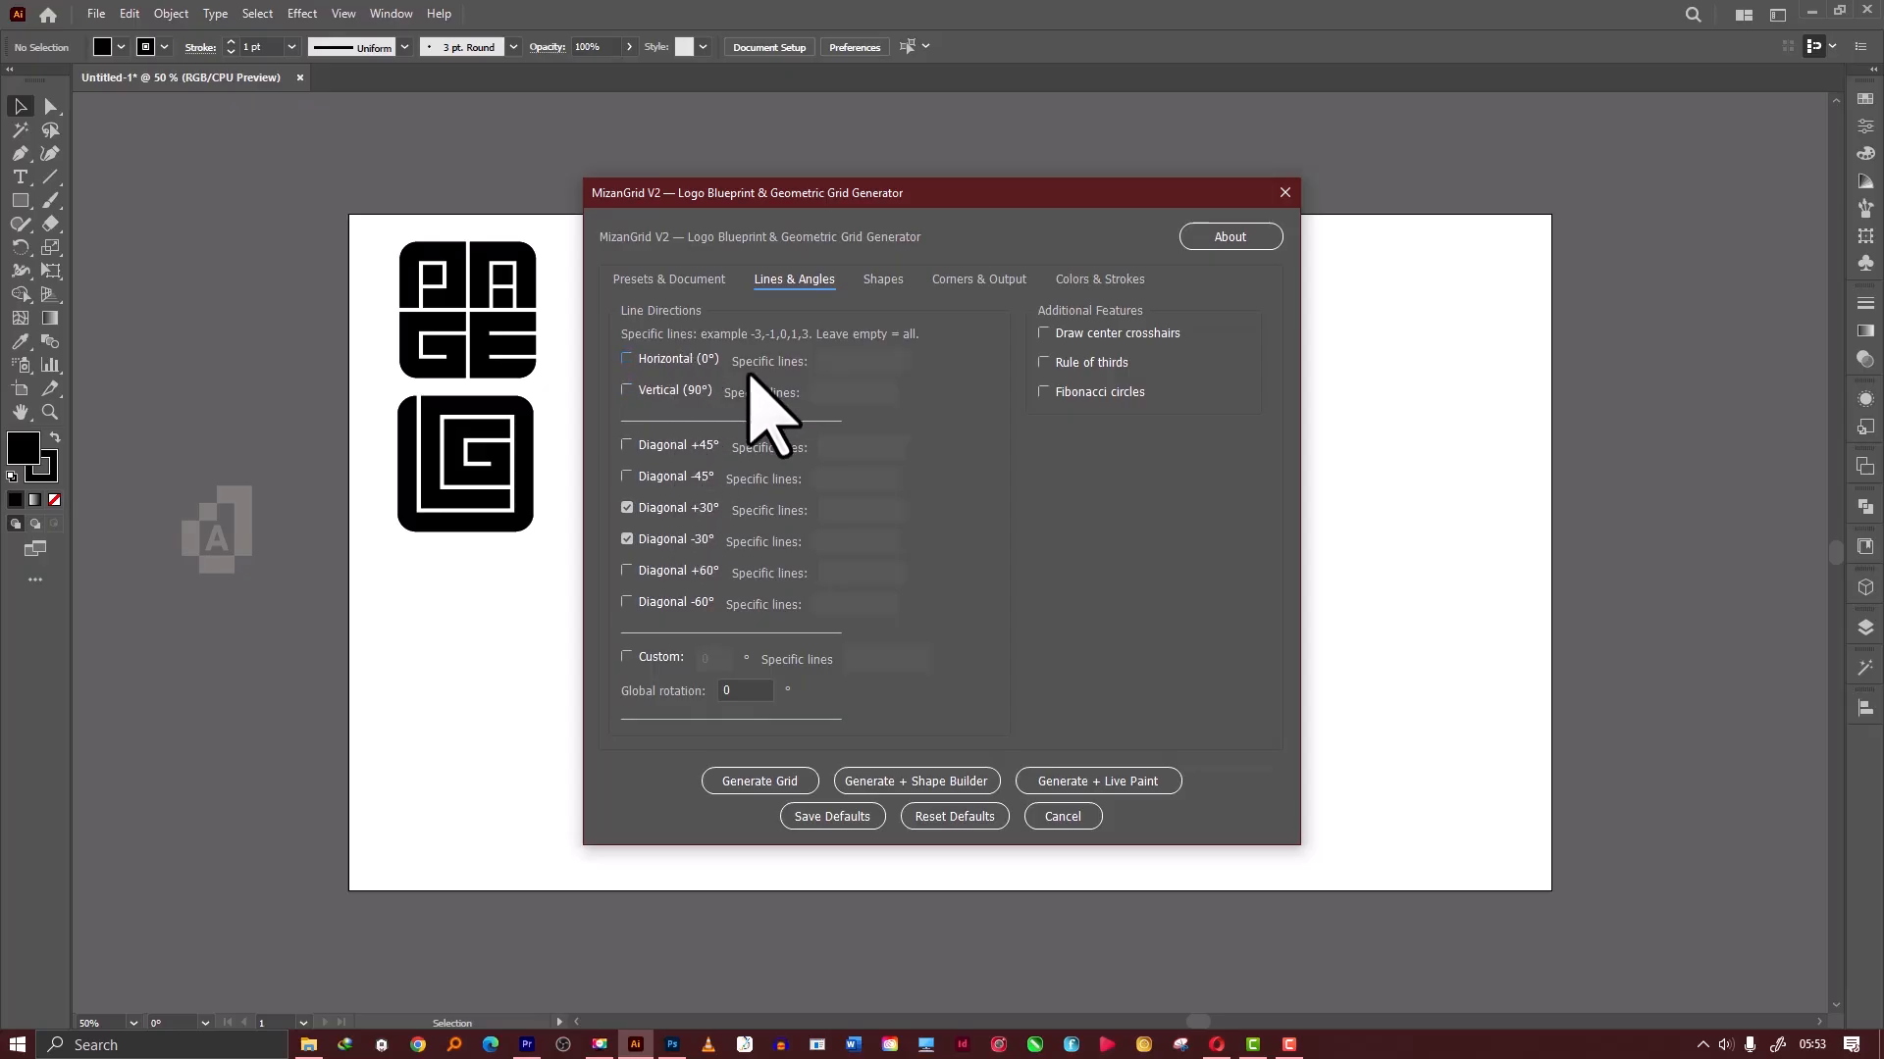
click(883, 280)
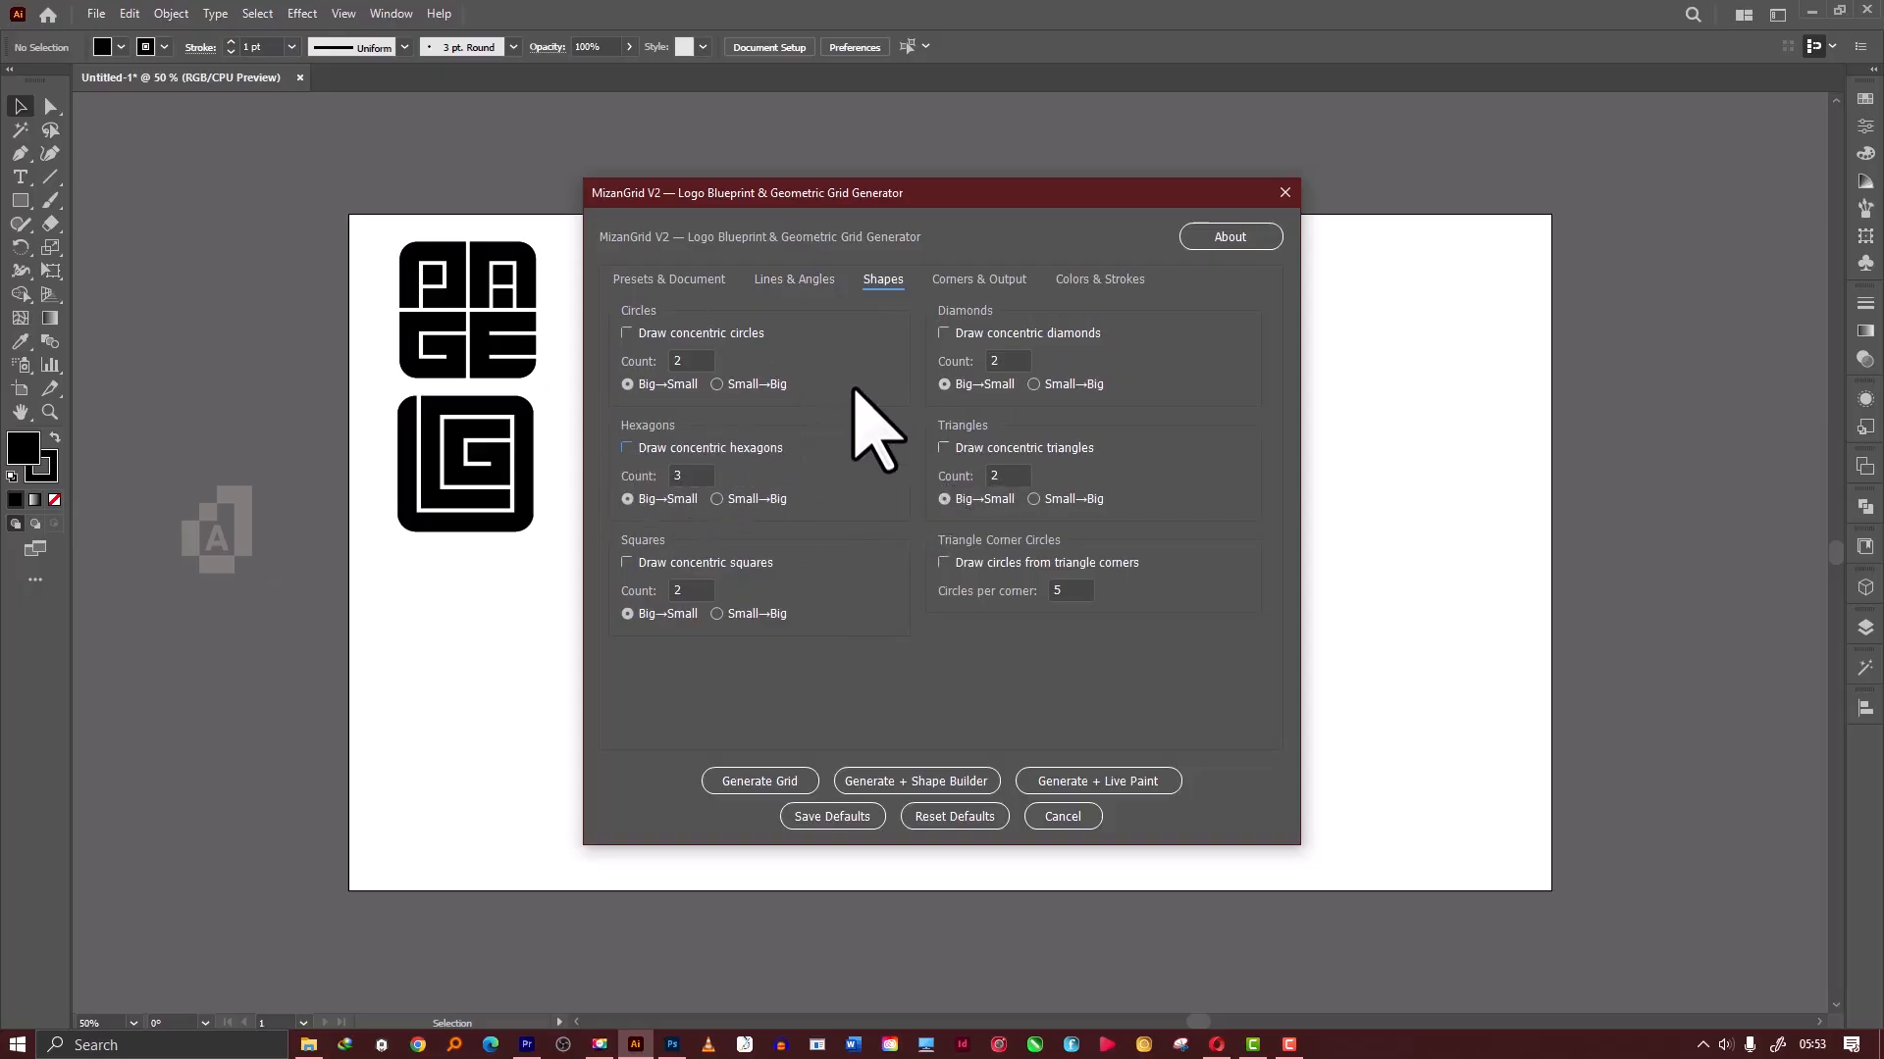
click(980, 282)
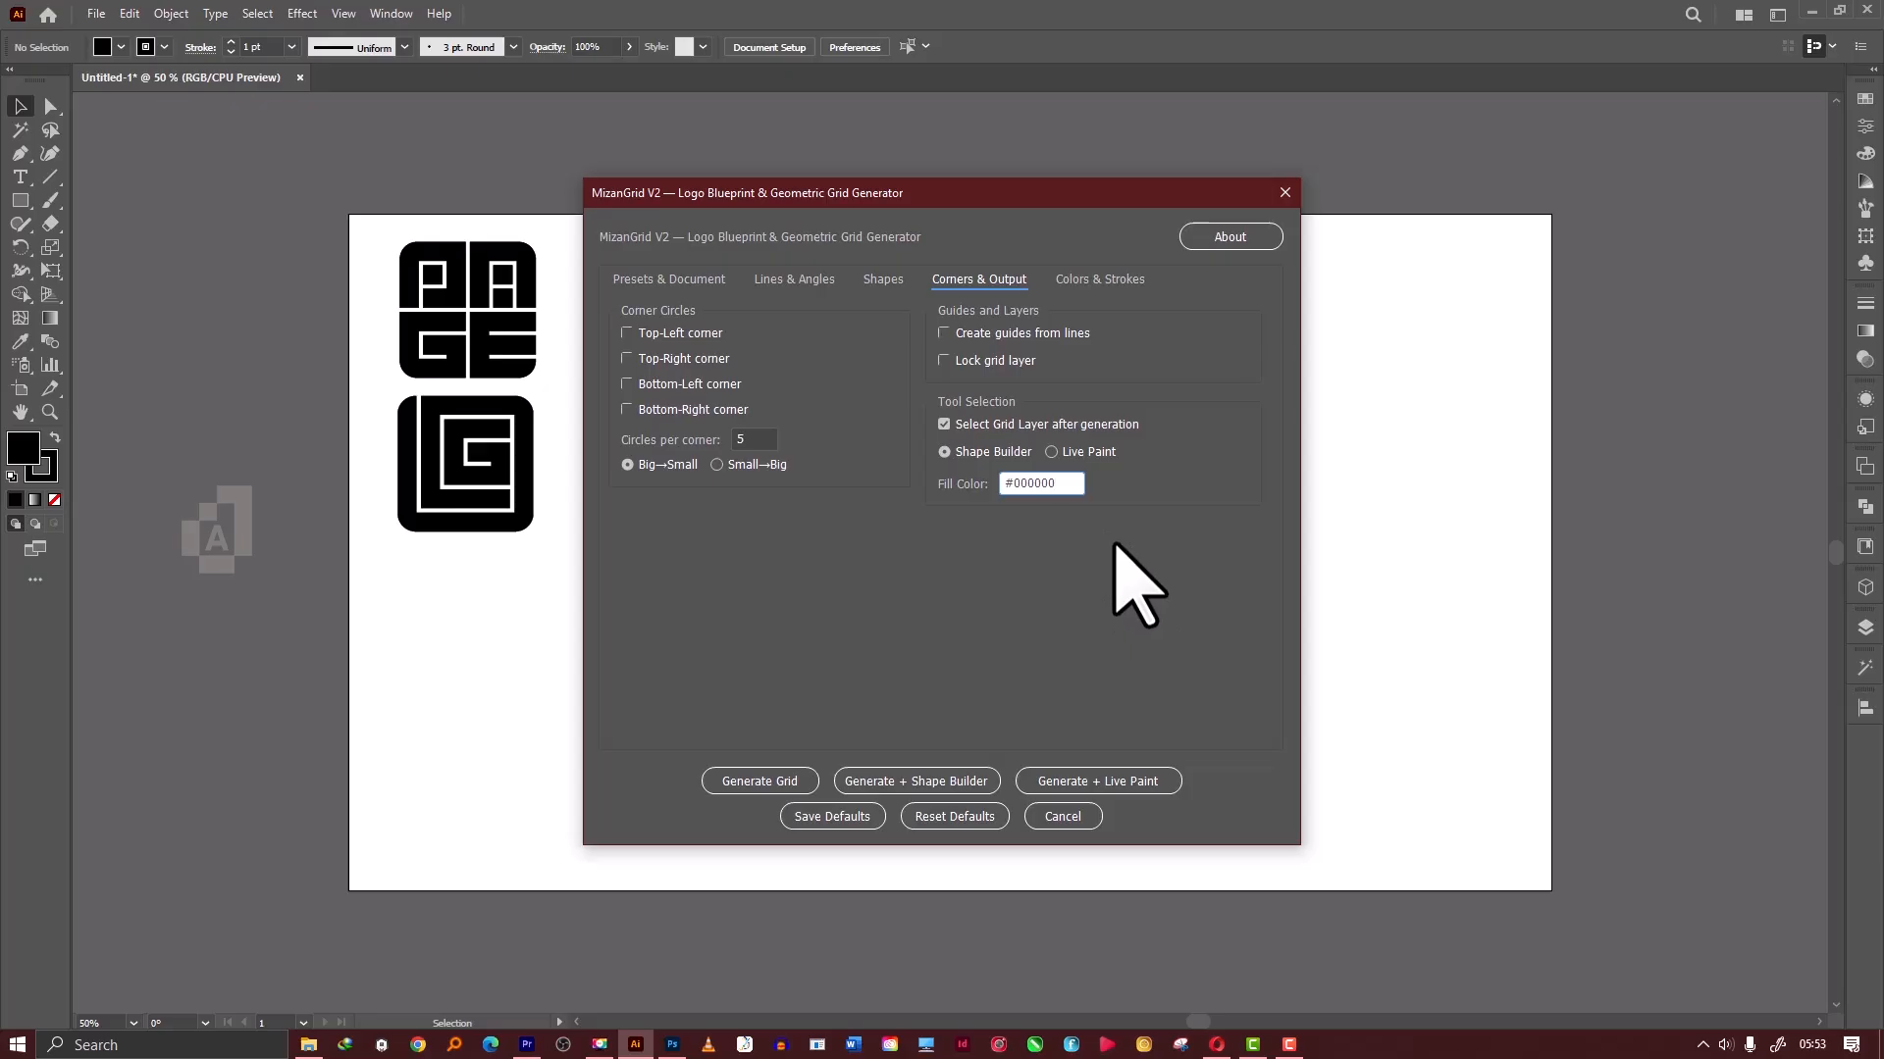
Set the hexagon colour to #000000 with a stroke of 1 pt.
click(1082, 282)
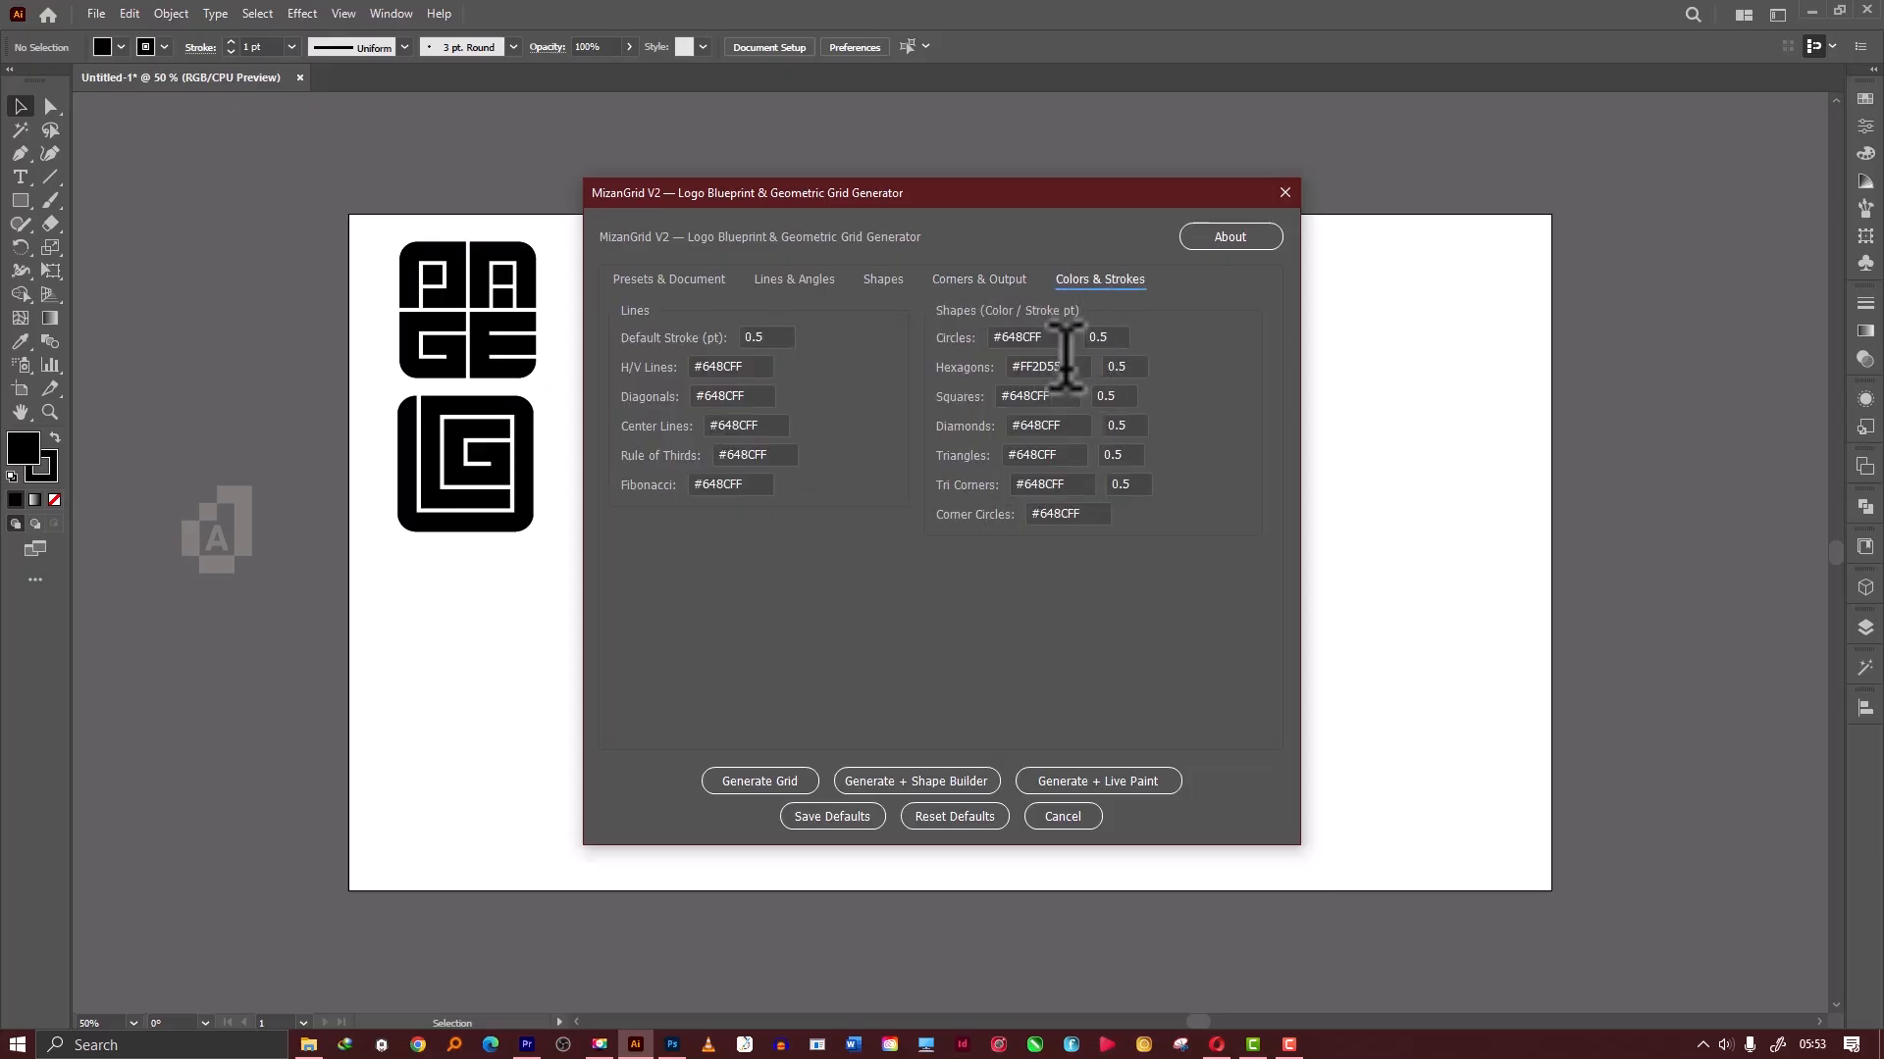
drag(1073, 359, 1018, 355)
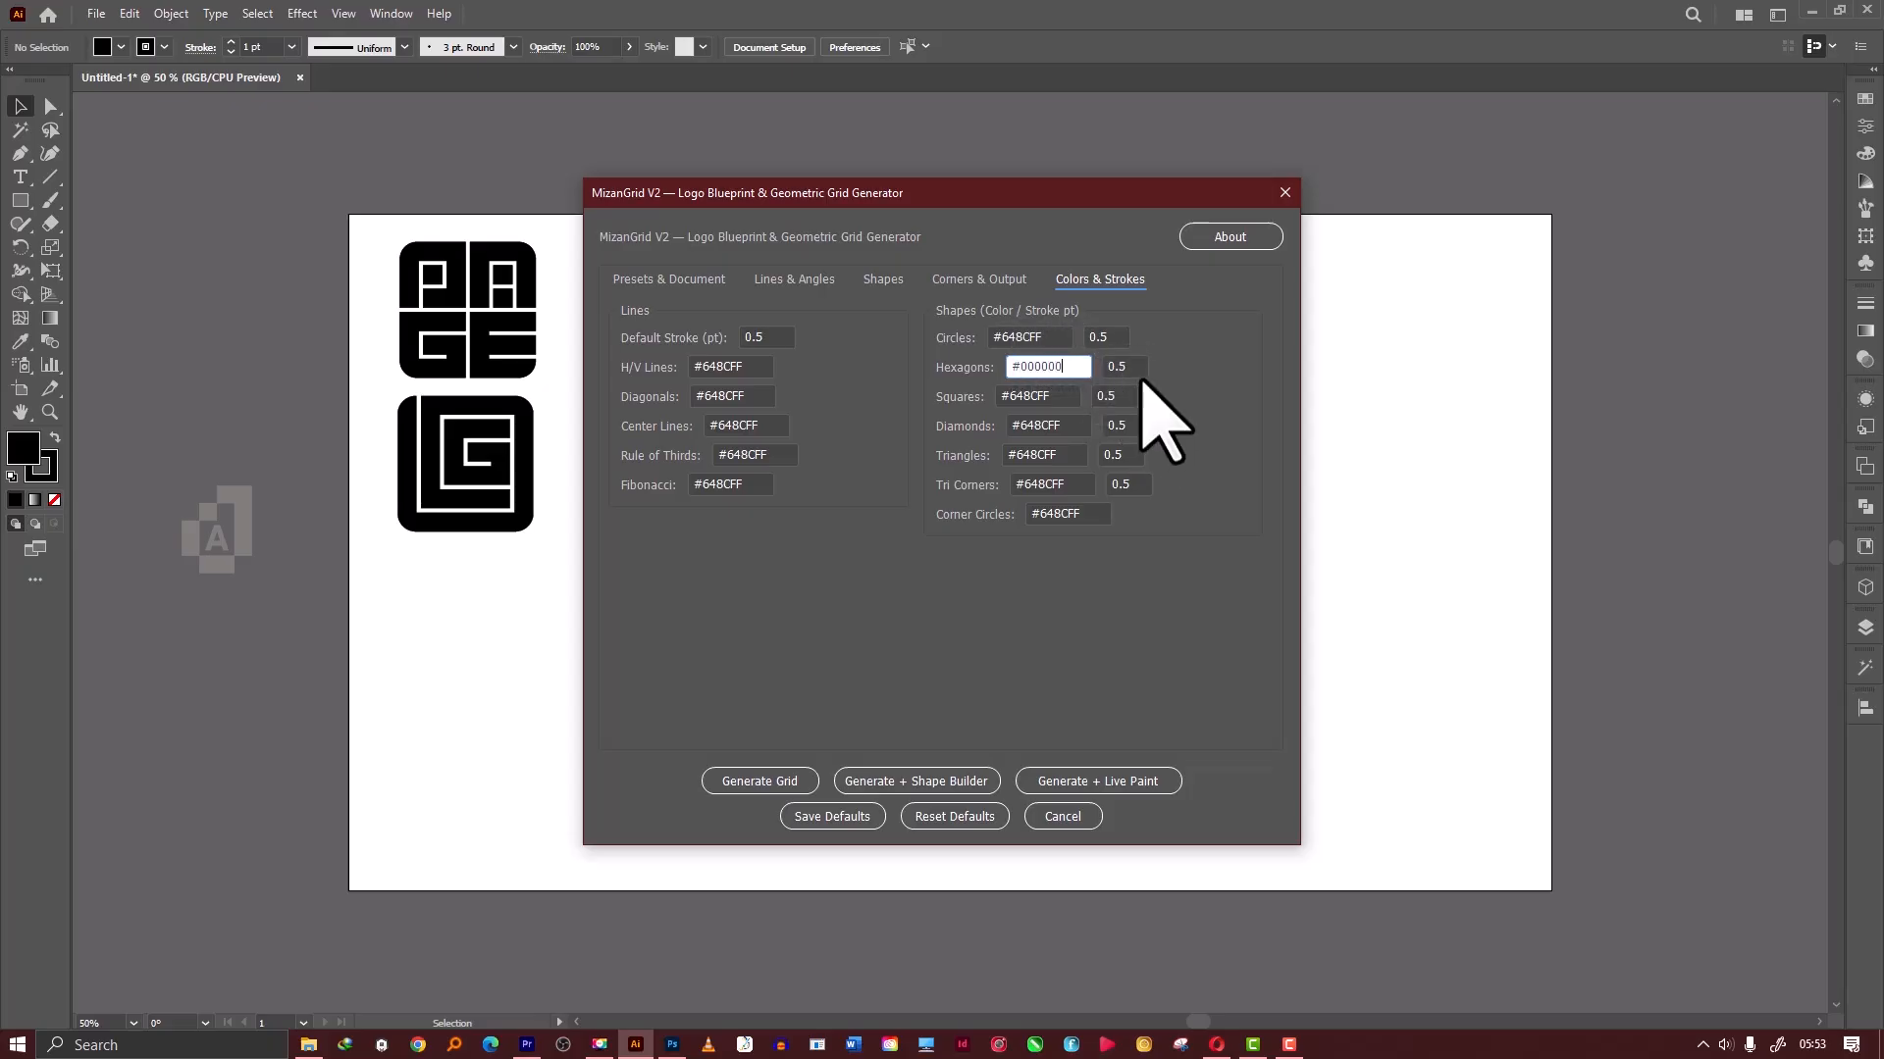
text(000000)
key(Tab)
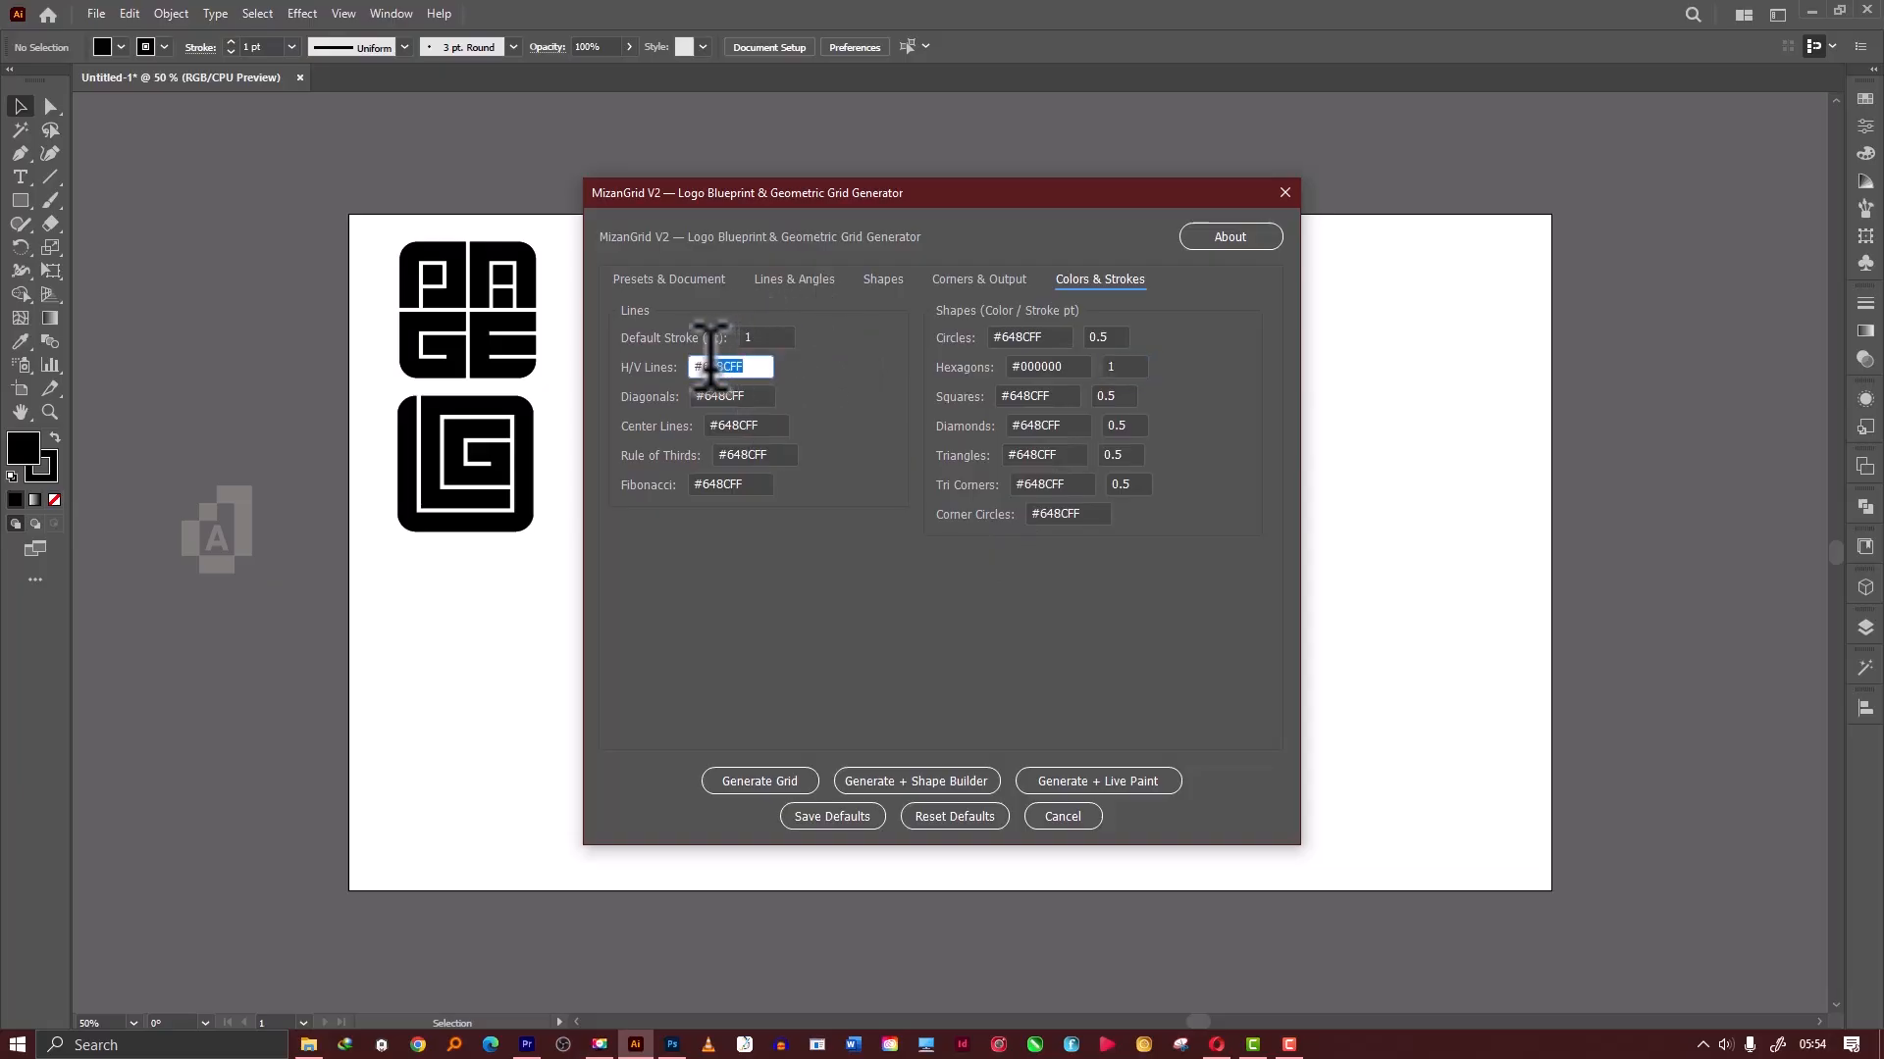
Give the grid lines a 1 pt default stroke, colour the H/V lines and diagonals #000000, and save these settings as defaults.
text(000000)
drag(756, 395, 708, 398)
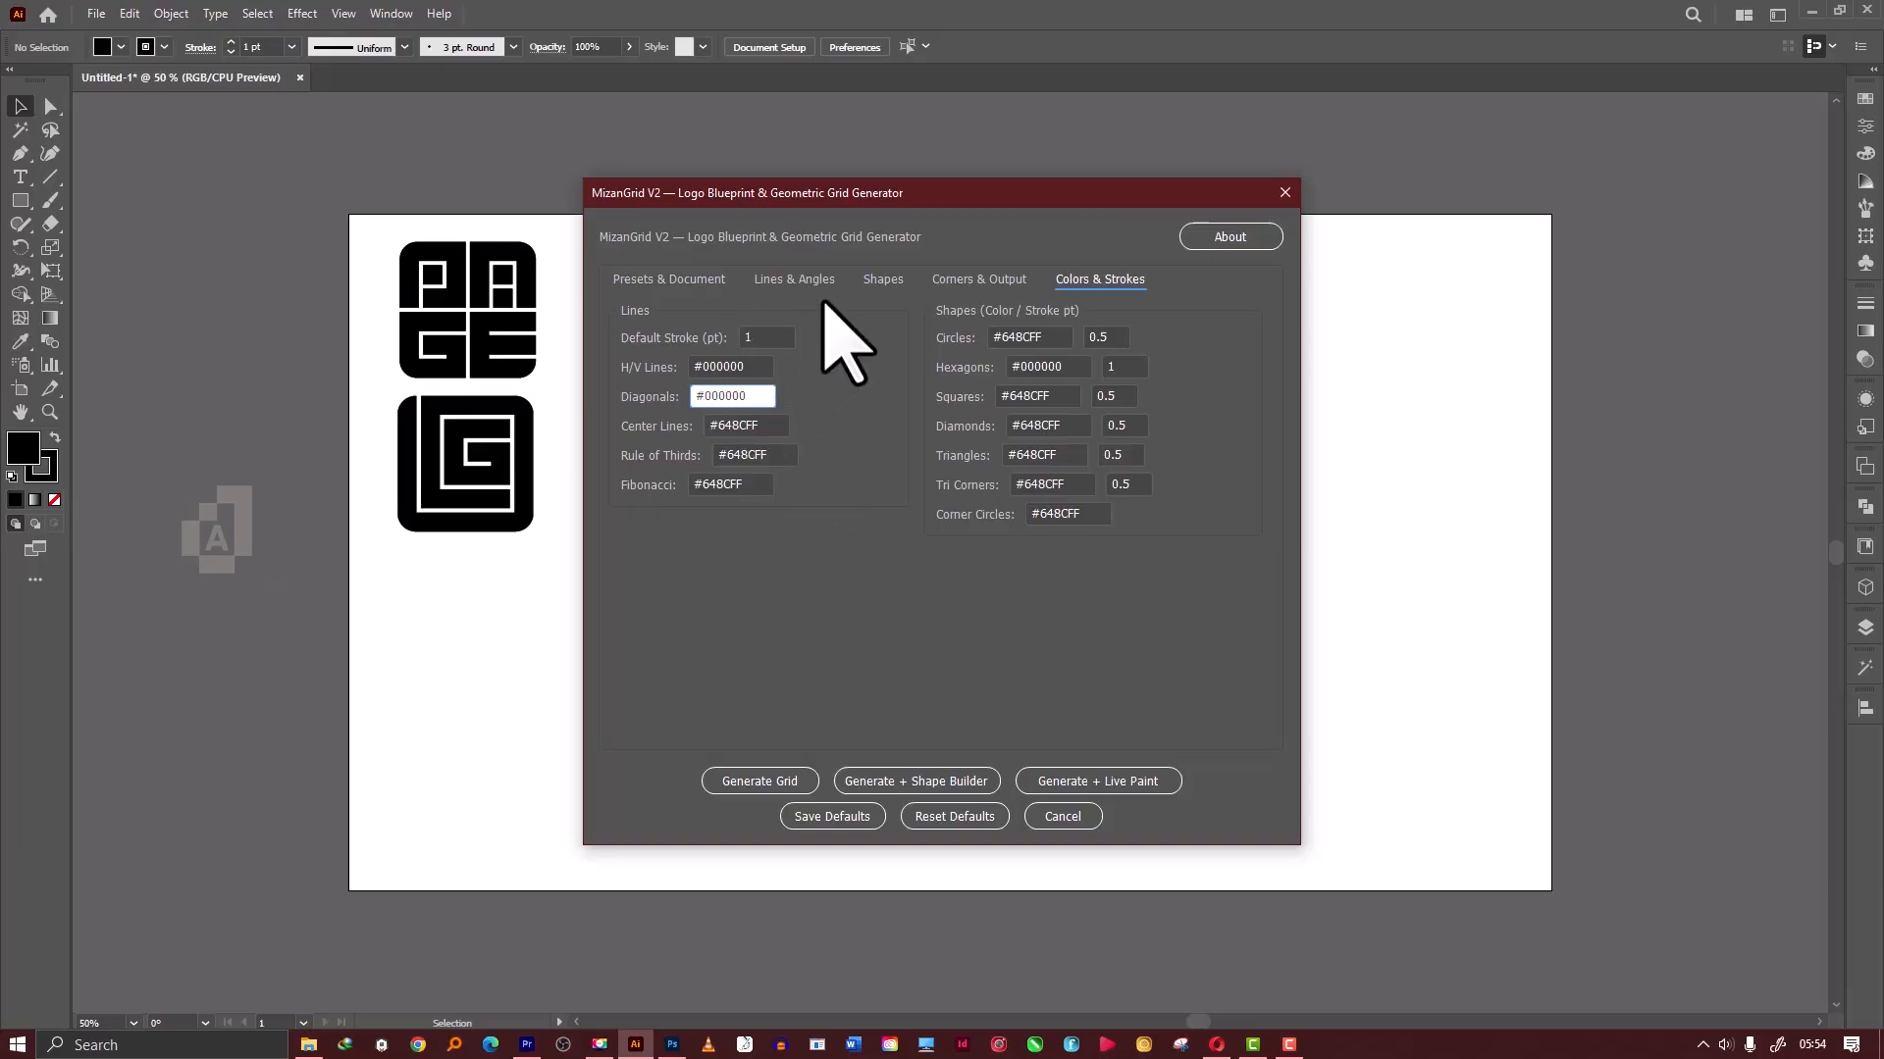
click(852, 815)
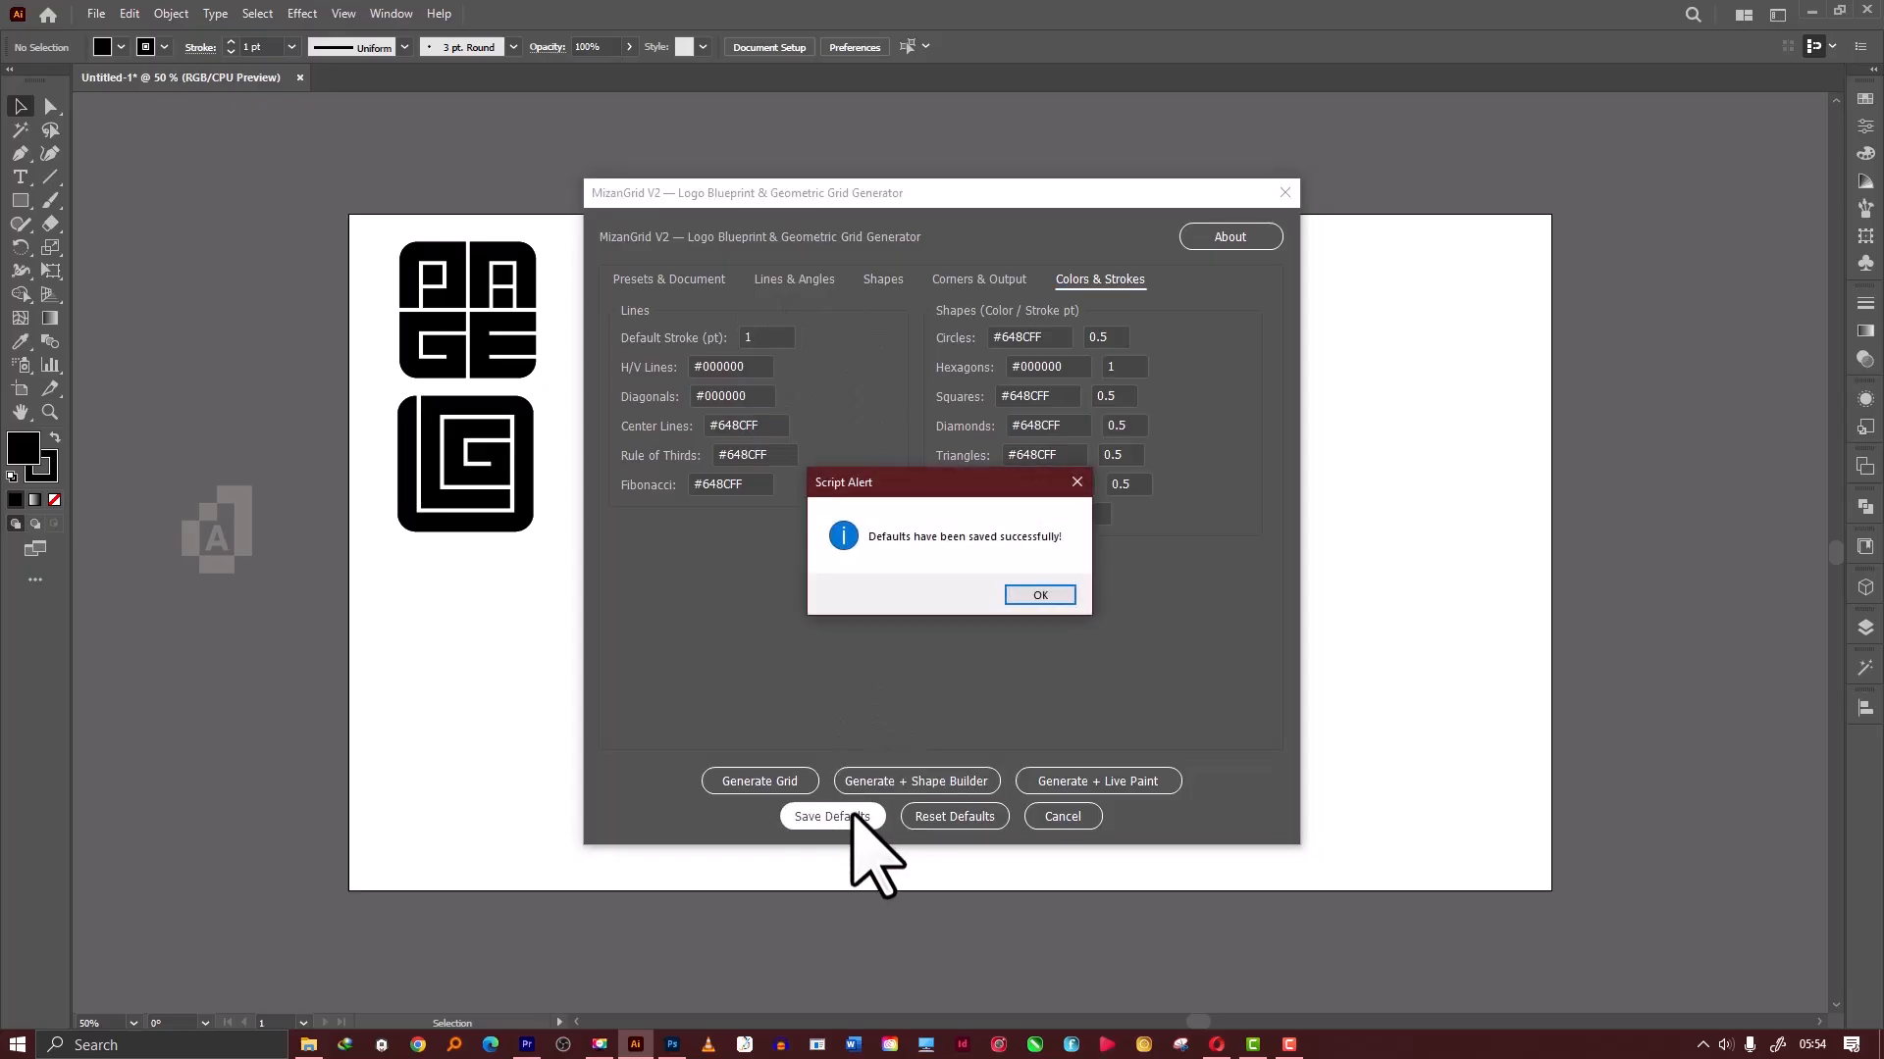
click(1017, 591)
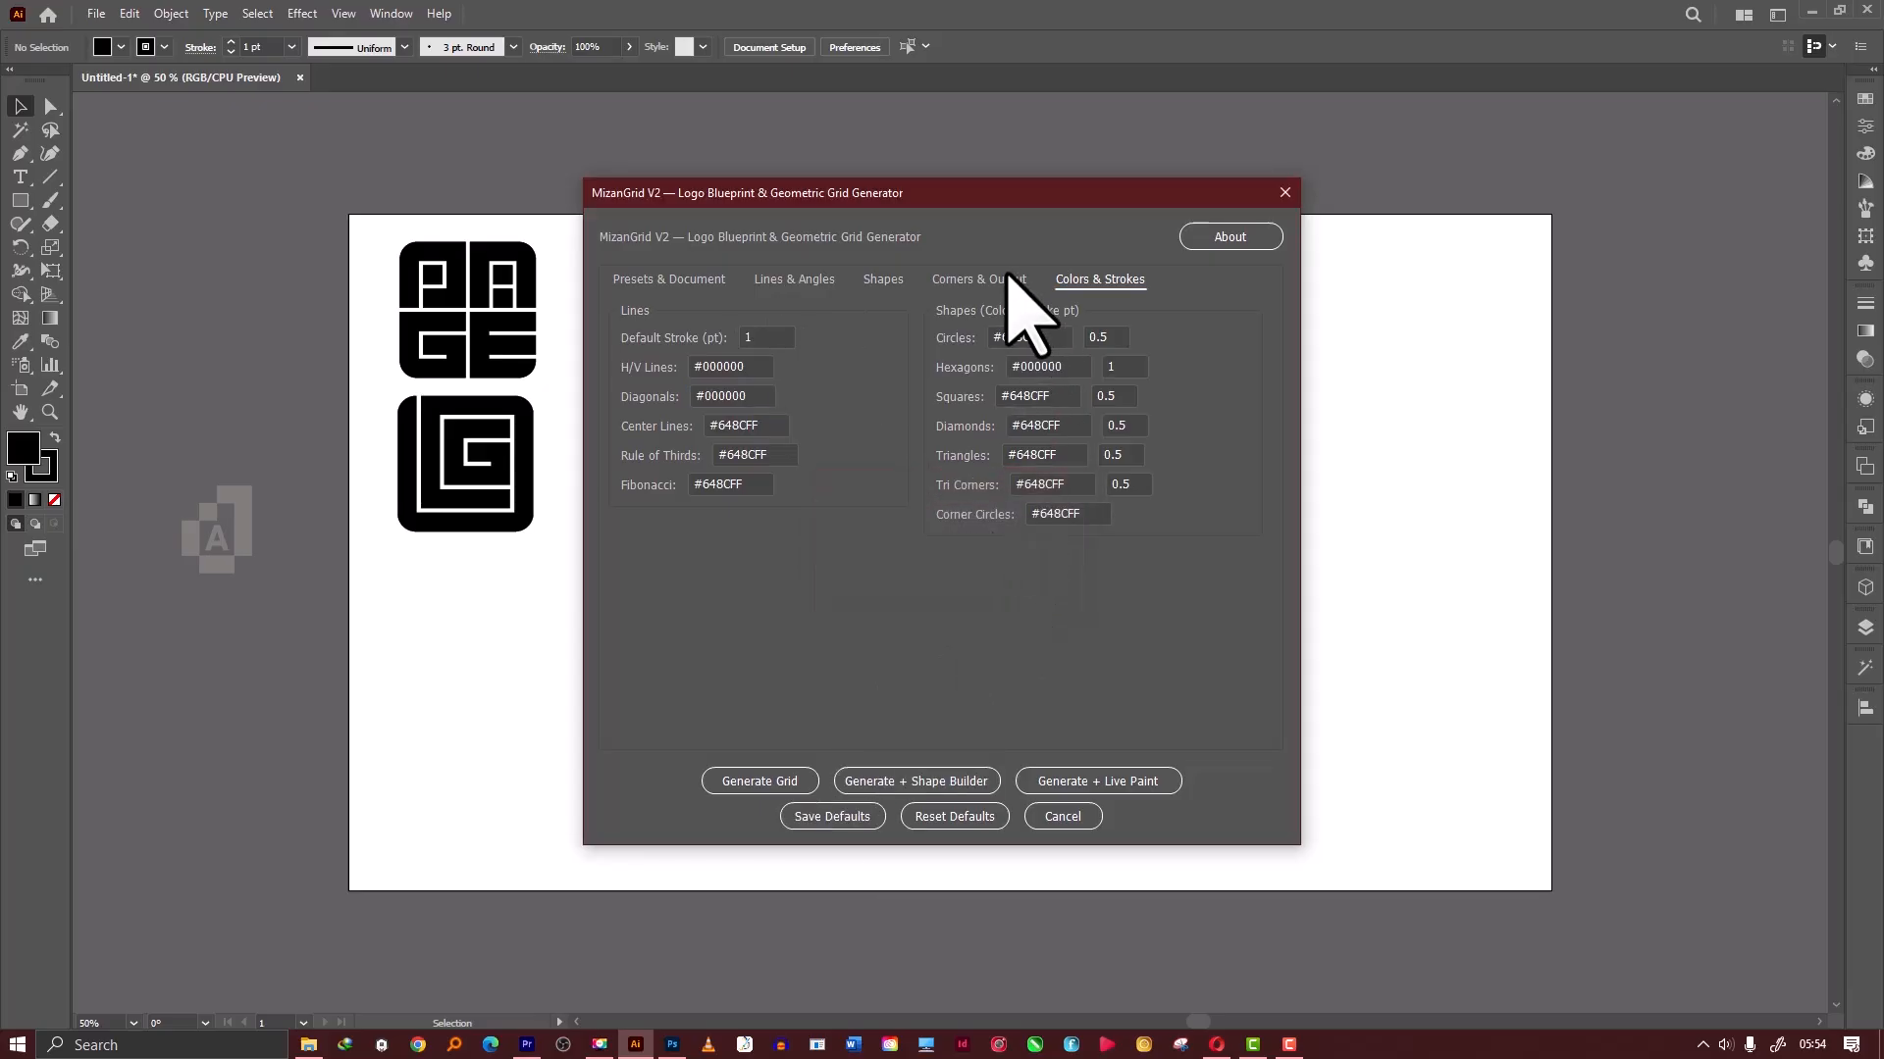
Enable the vertical and horizontal line directions and generate the isometric grid ready for Shape Builder.
click(883, 283)
click(783, 282)
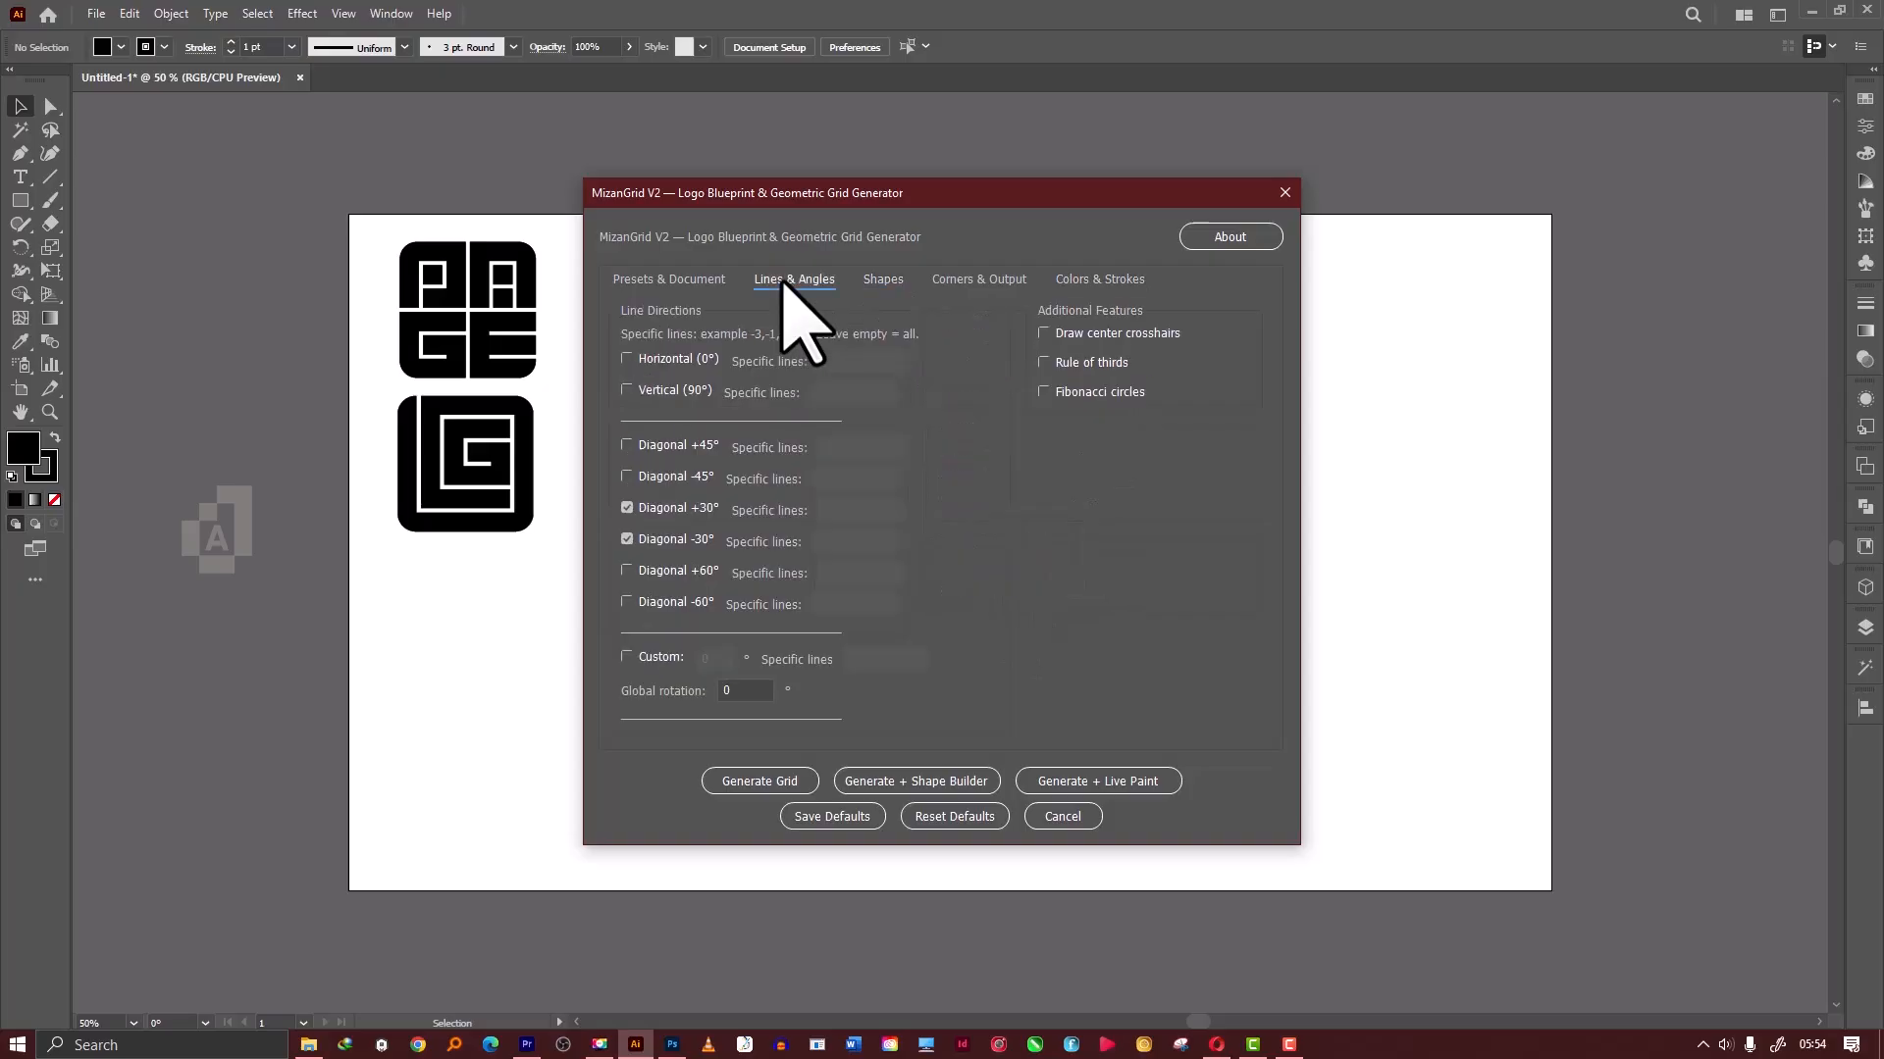
click(693, 390)
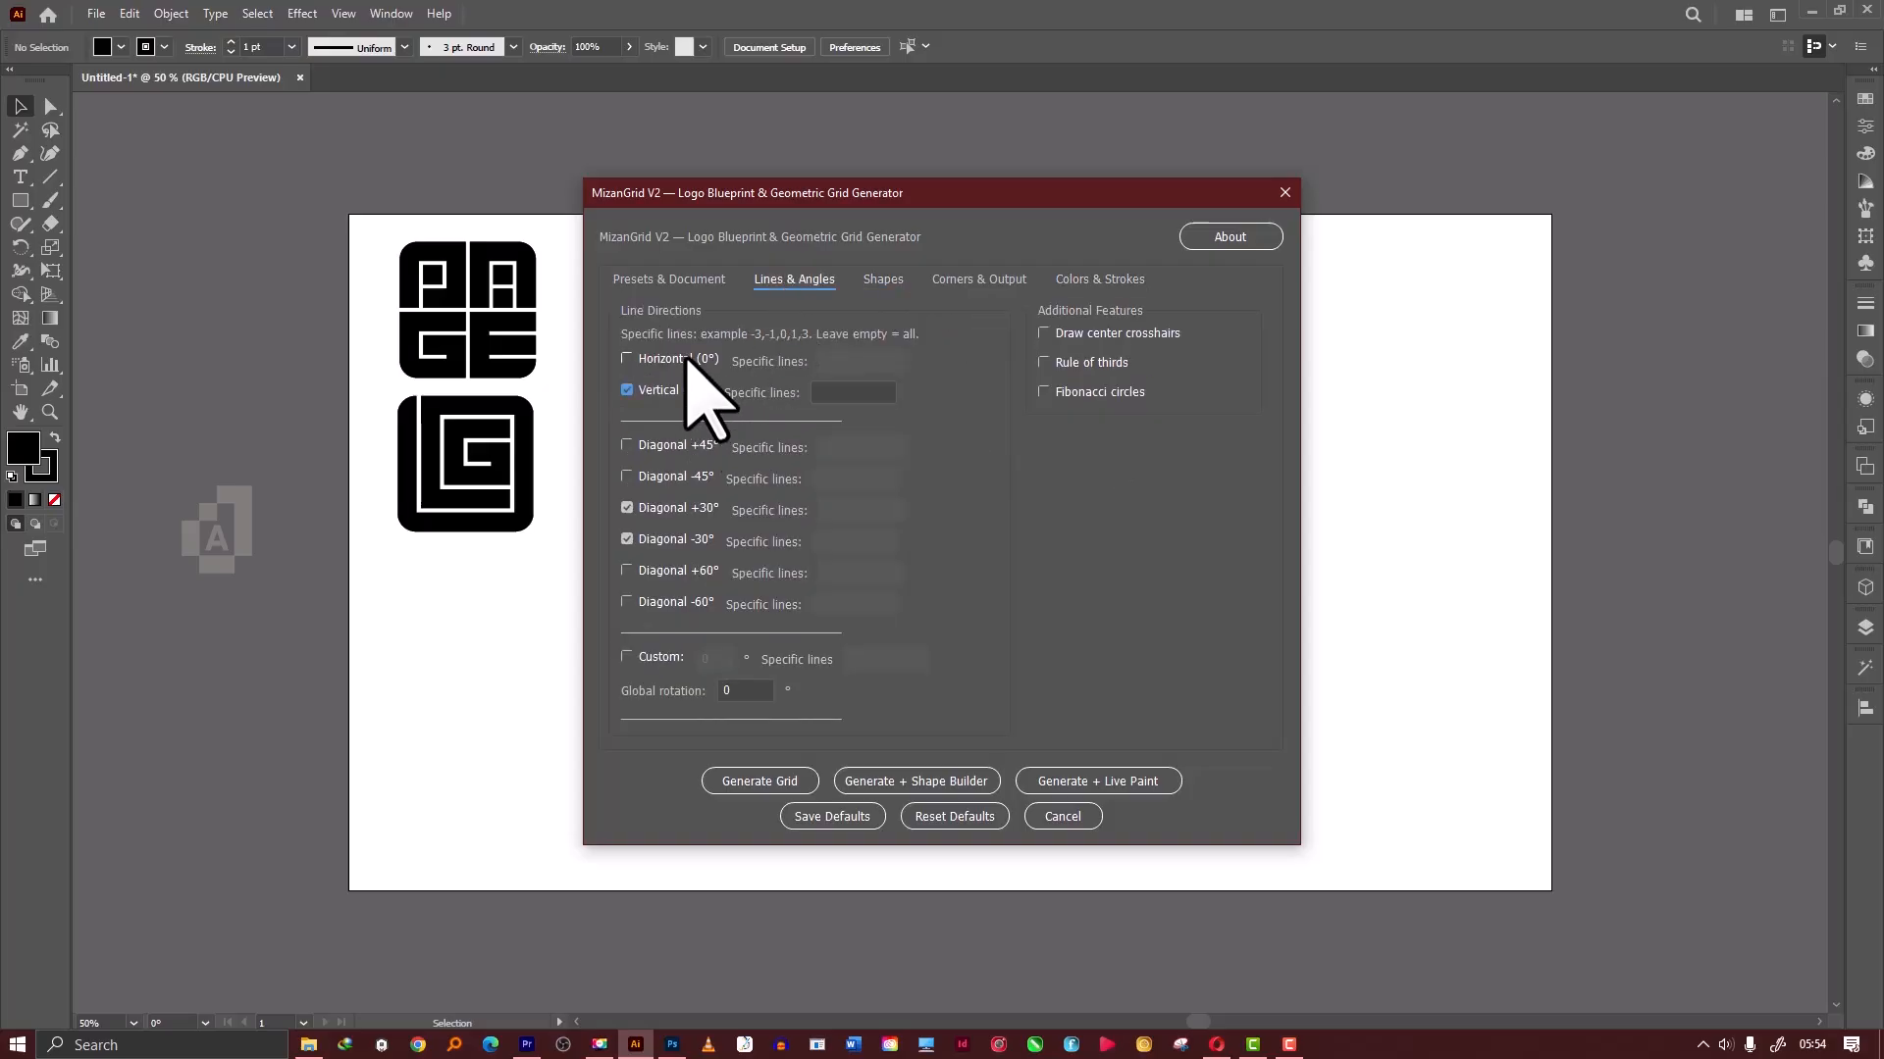
click(908, 782)
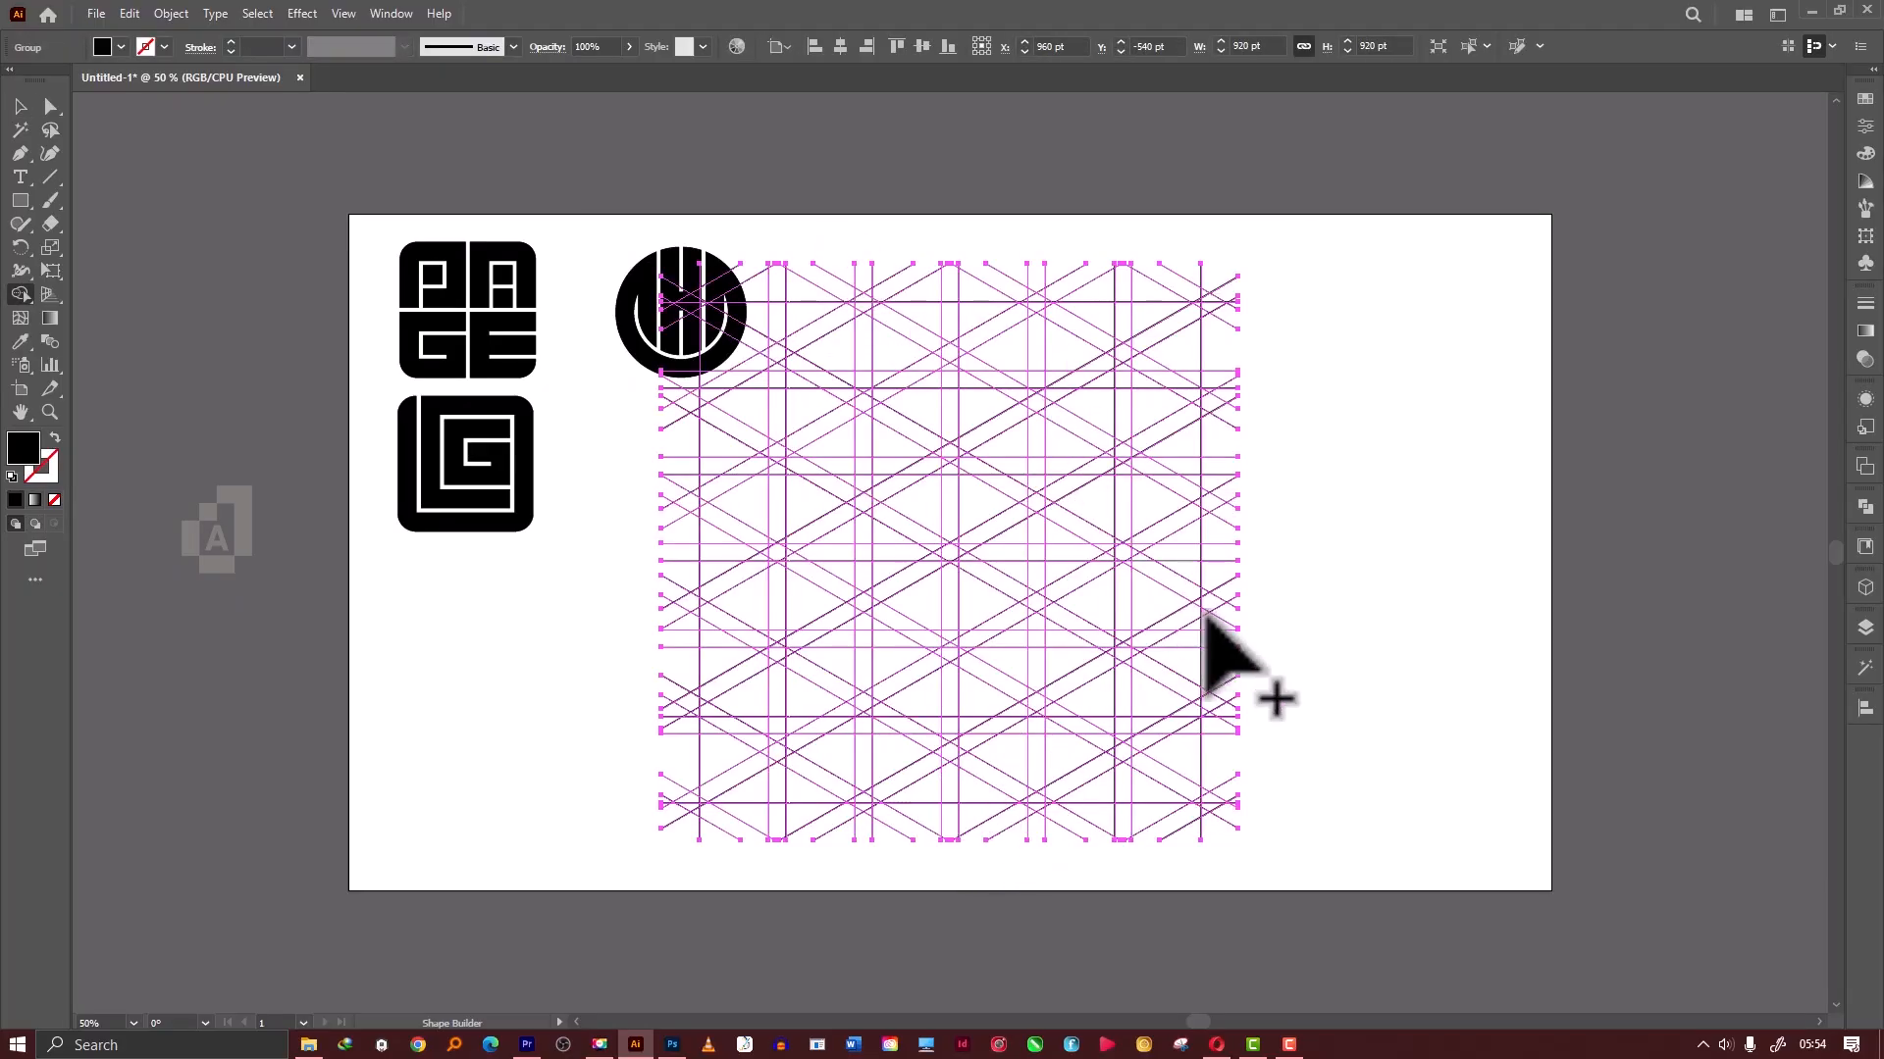
Merge cells at the grid's top centre with Shape Builder into a black band sloping down to the right, with a short left arm.
key(ctrl+plus)
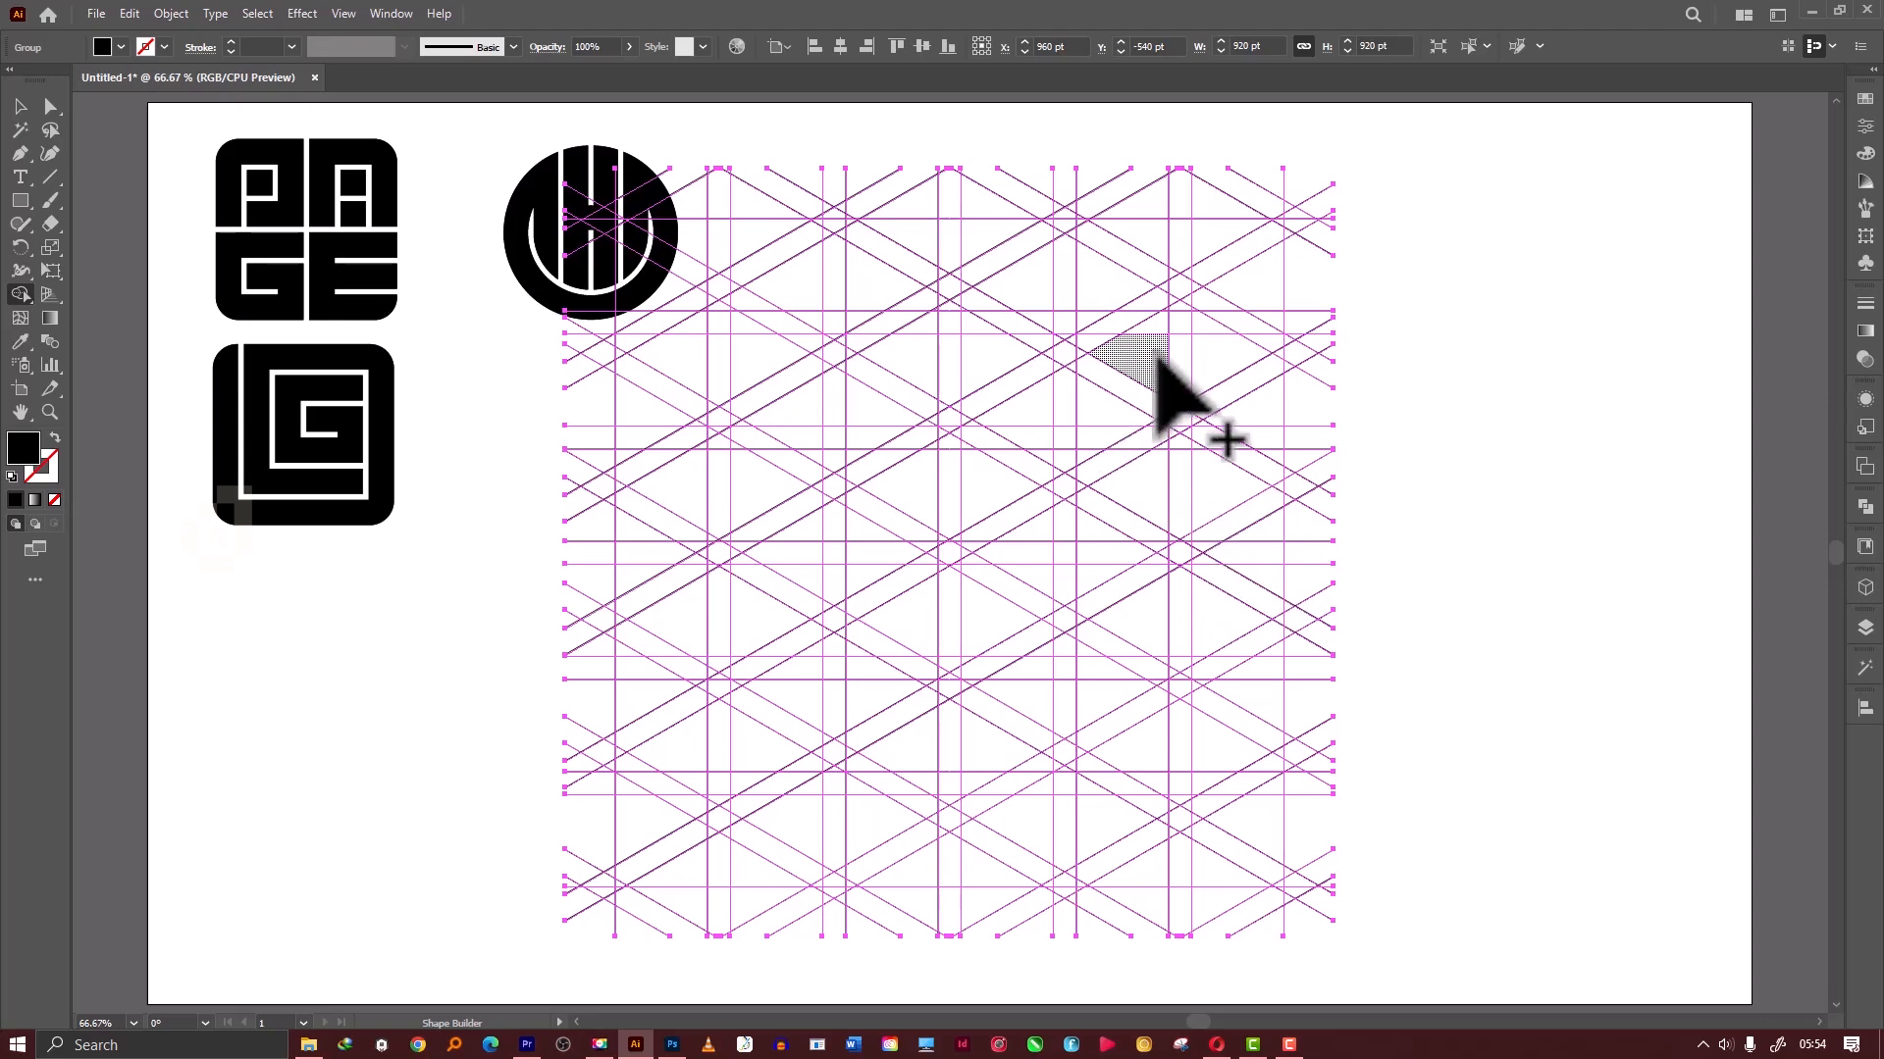
scroll(1140, 358, up, 1)
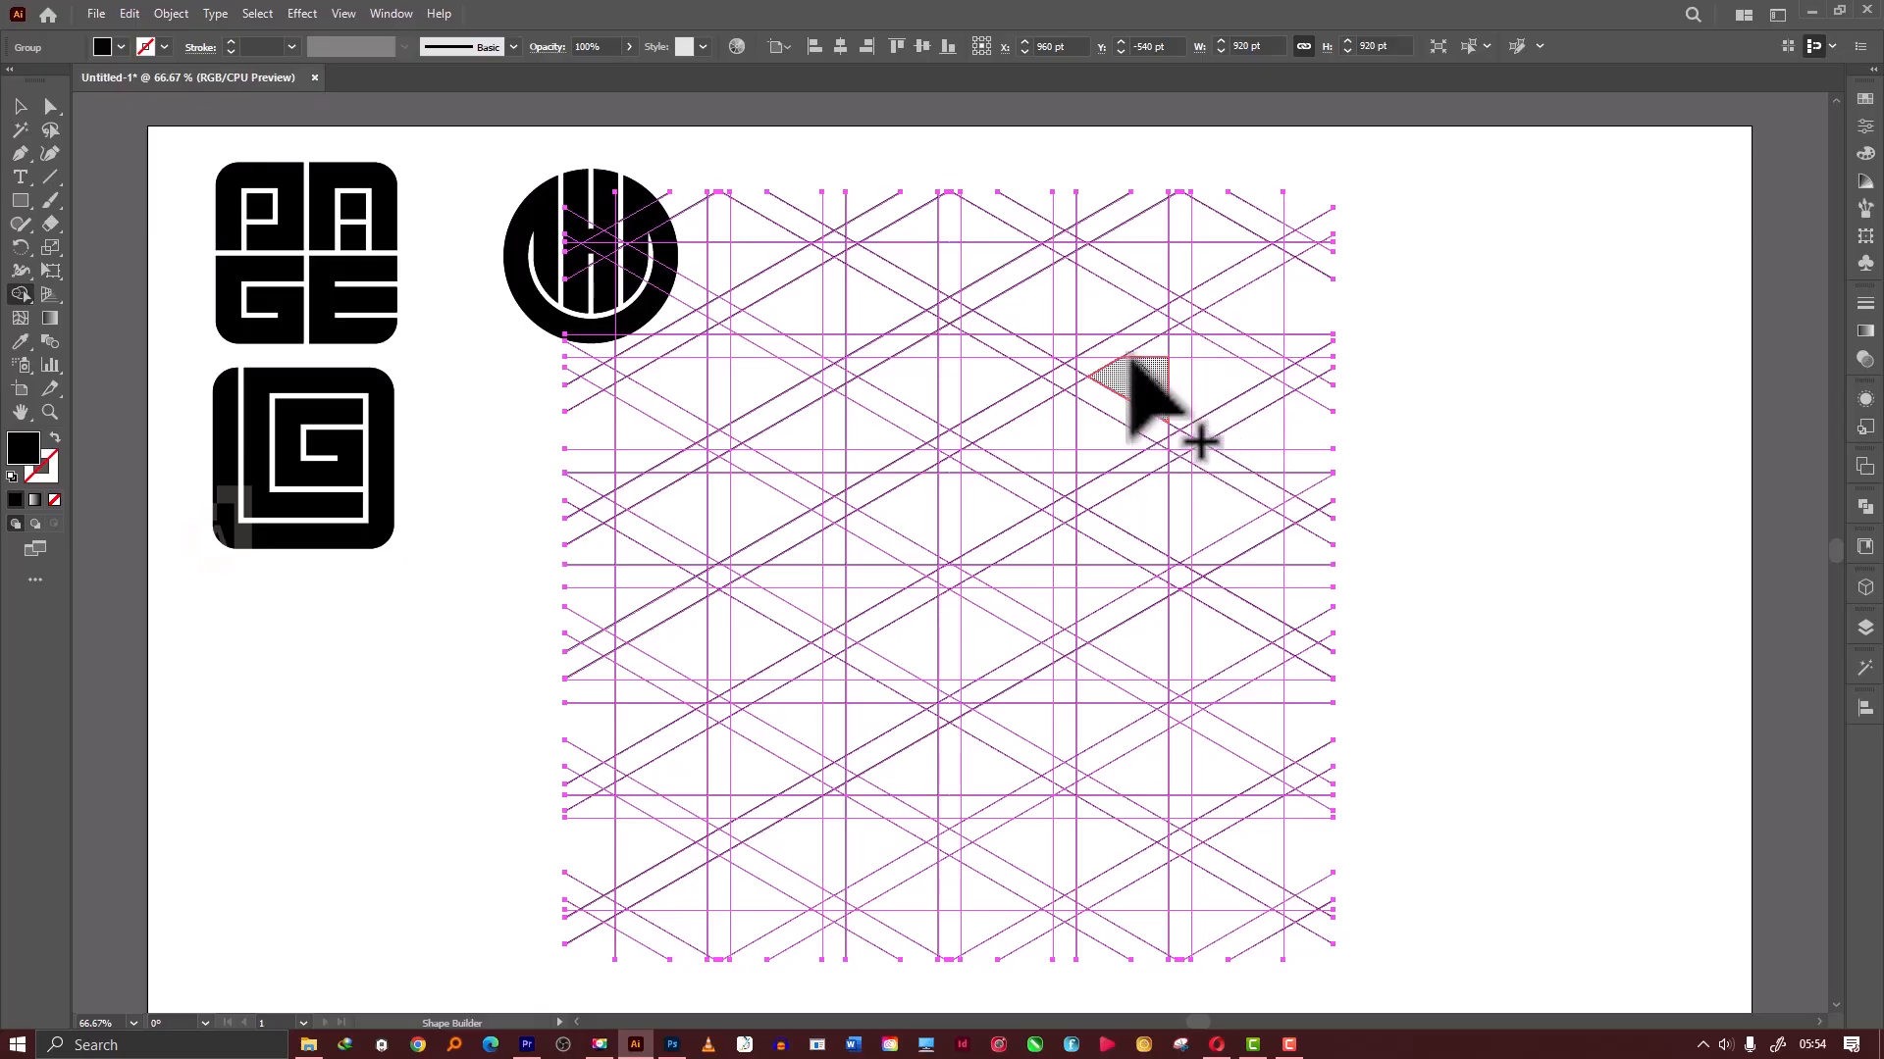
mouse_move(1130, 361)
mouse_down()
mouse_move(921, 223)
mouse_move(937, 263)
mouse_up()
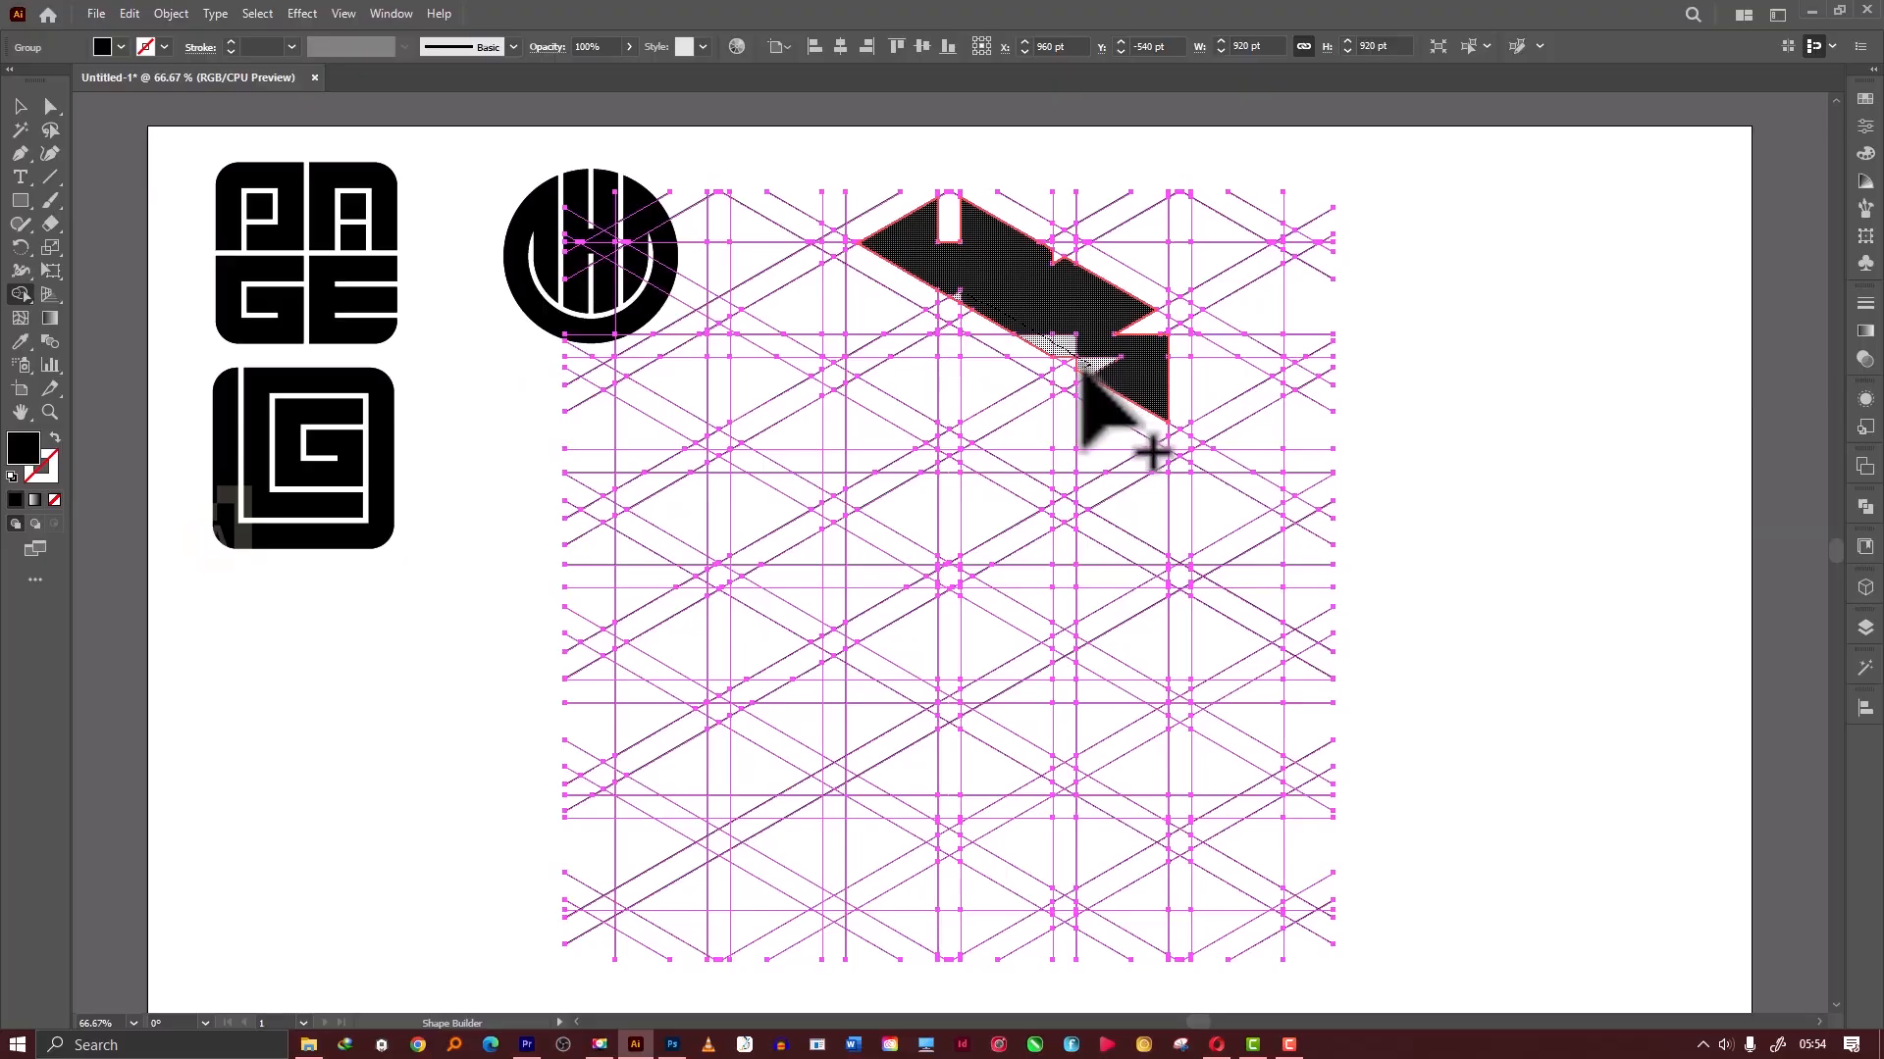
click(1149, 326)
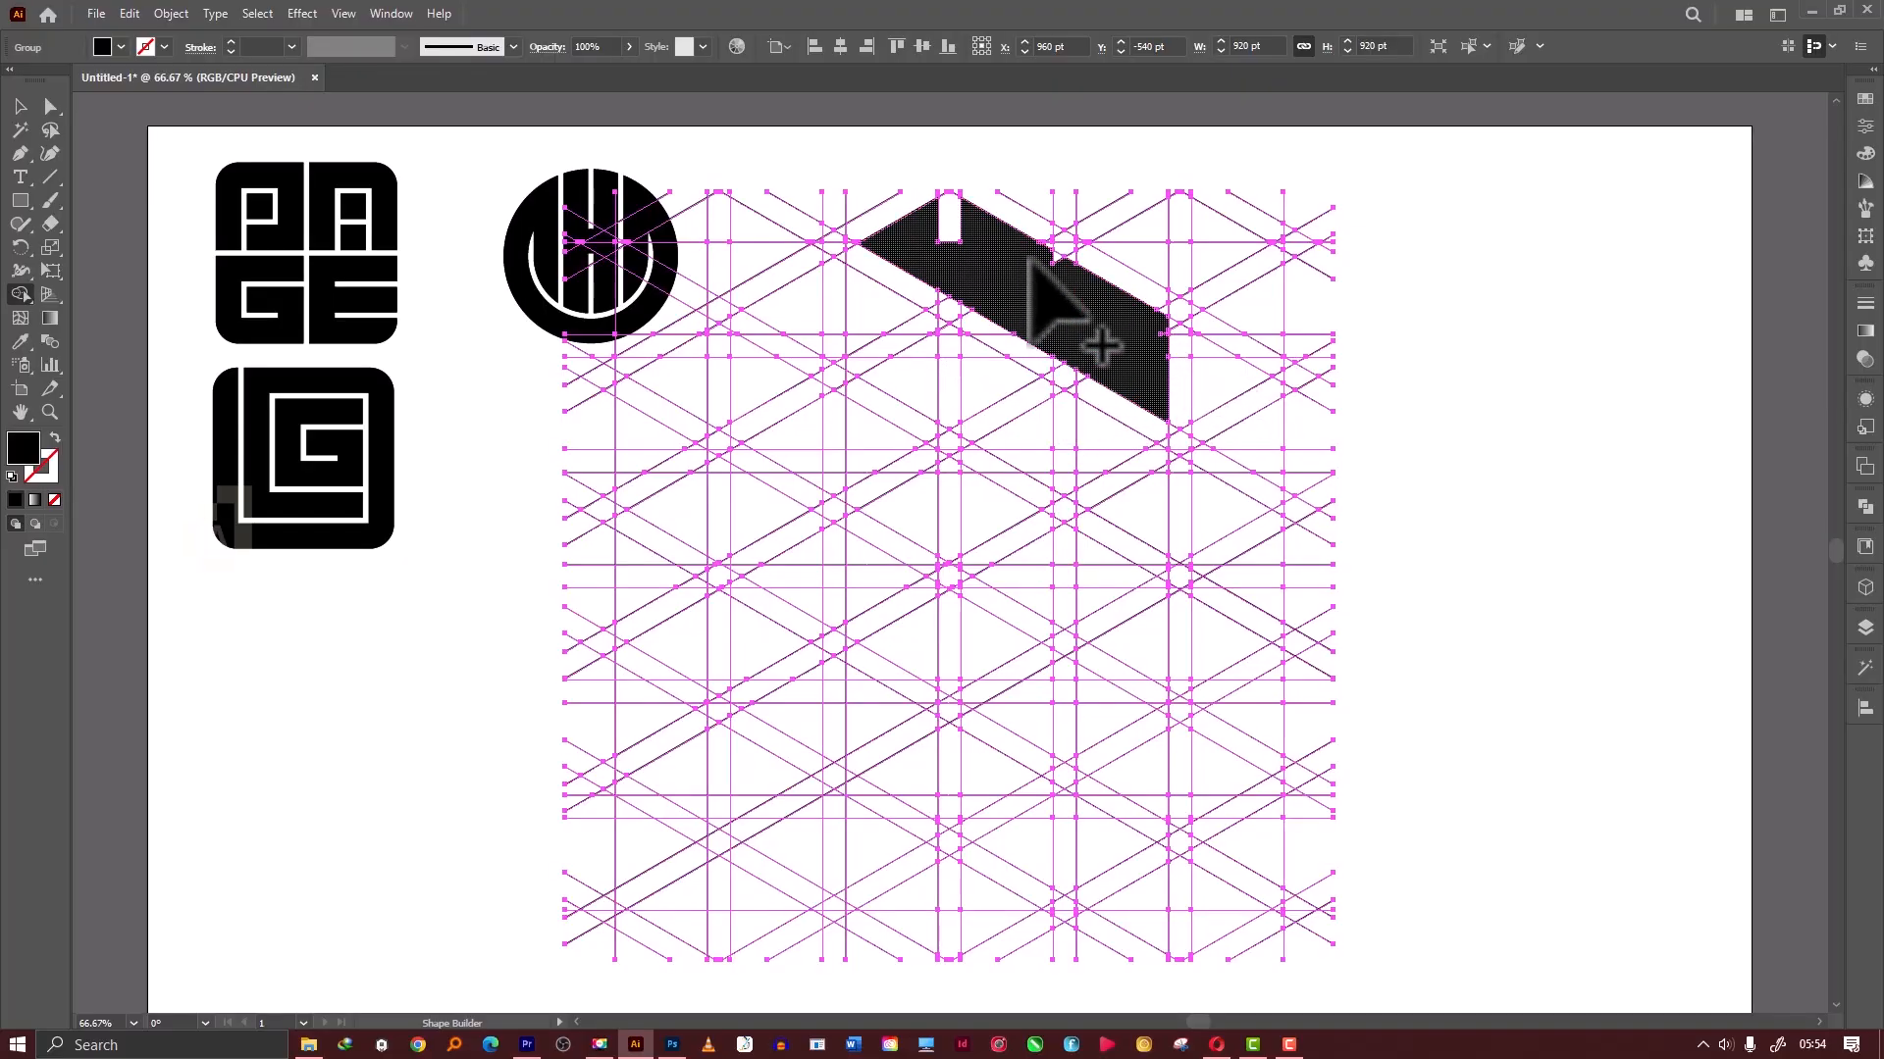
click(917, 277)
Extend the ends of the two diagonal lines at the grid's top centre so they cross and enclose the open gap in the black shape.
key(v)
key(ctrl+shift+a)
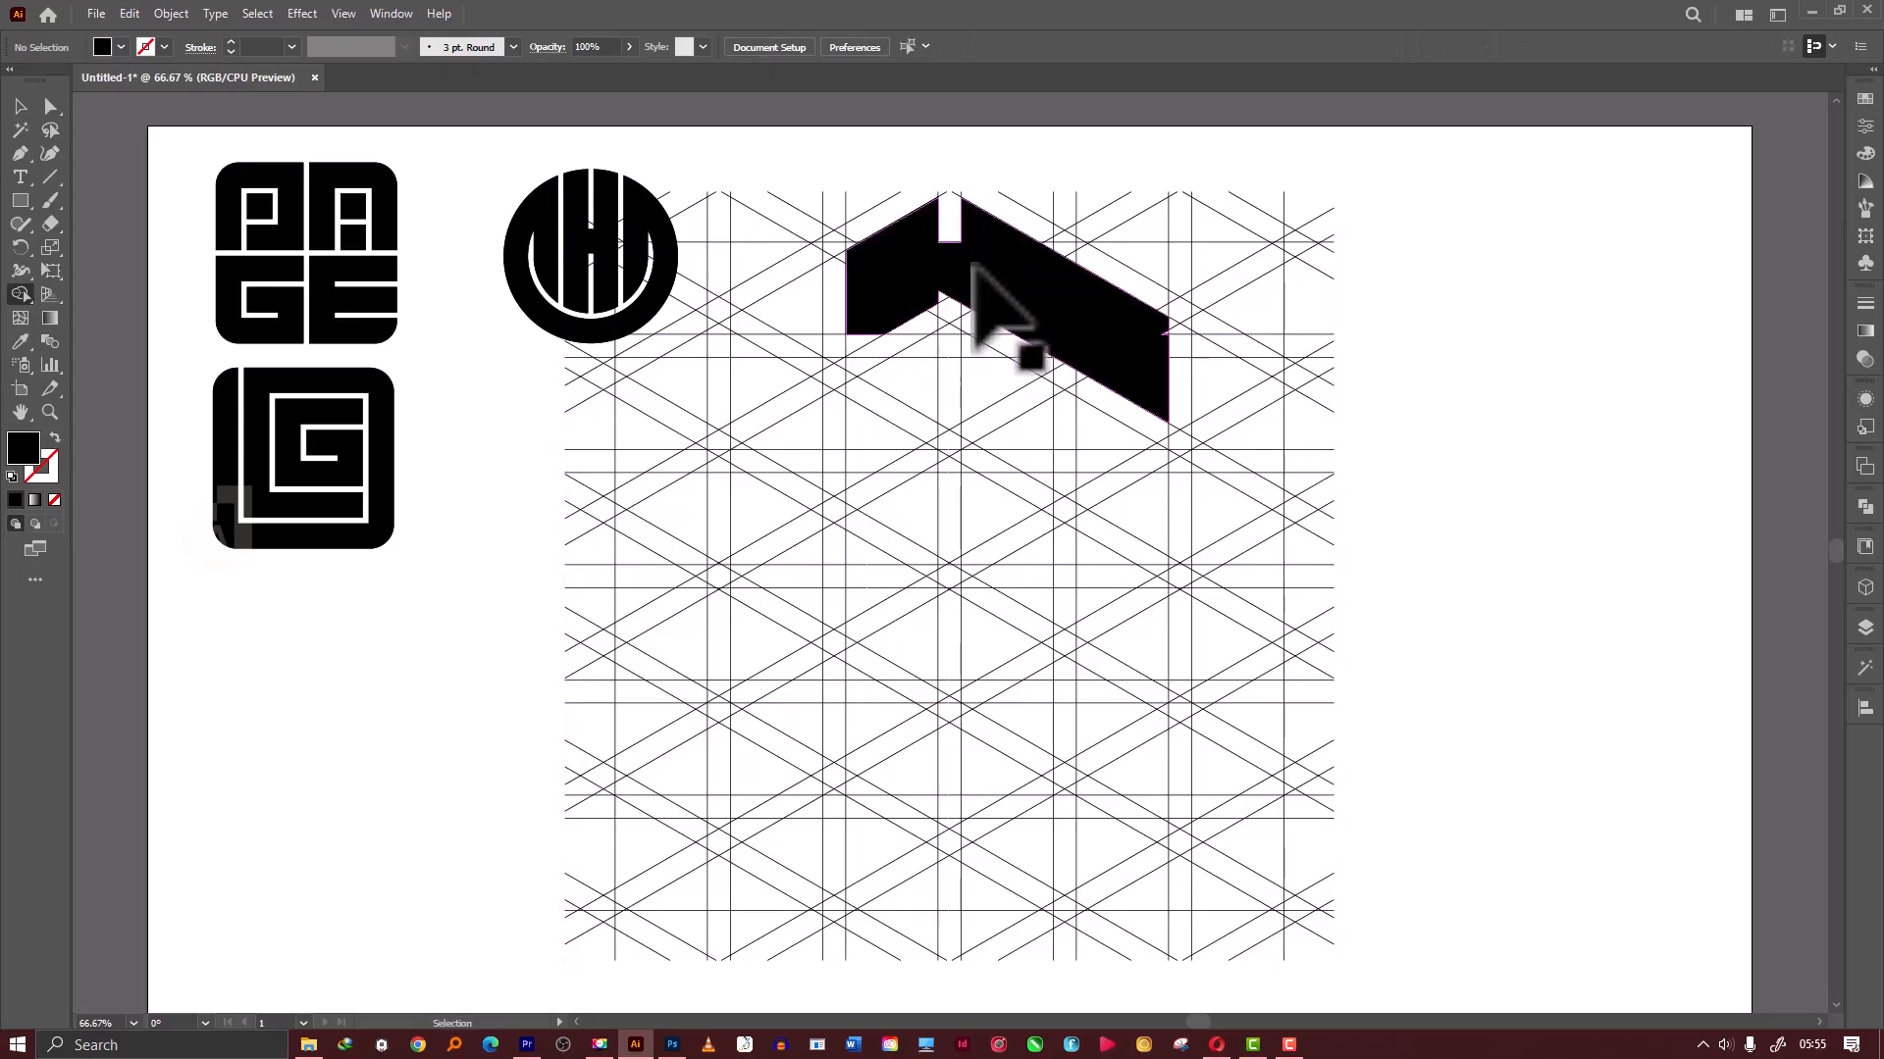
click(973, 263)
key(shift+m)
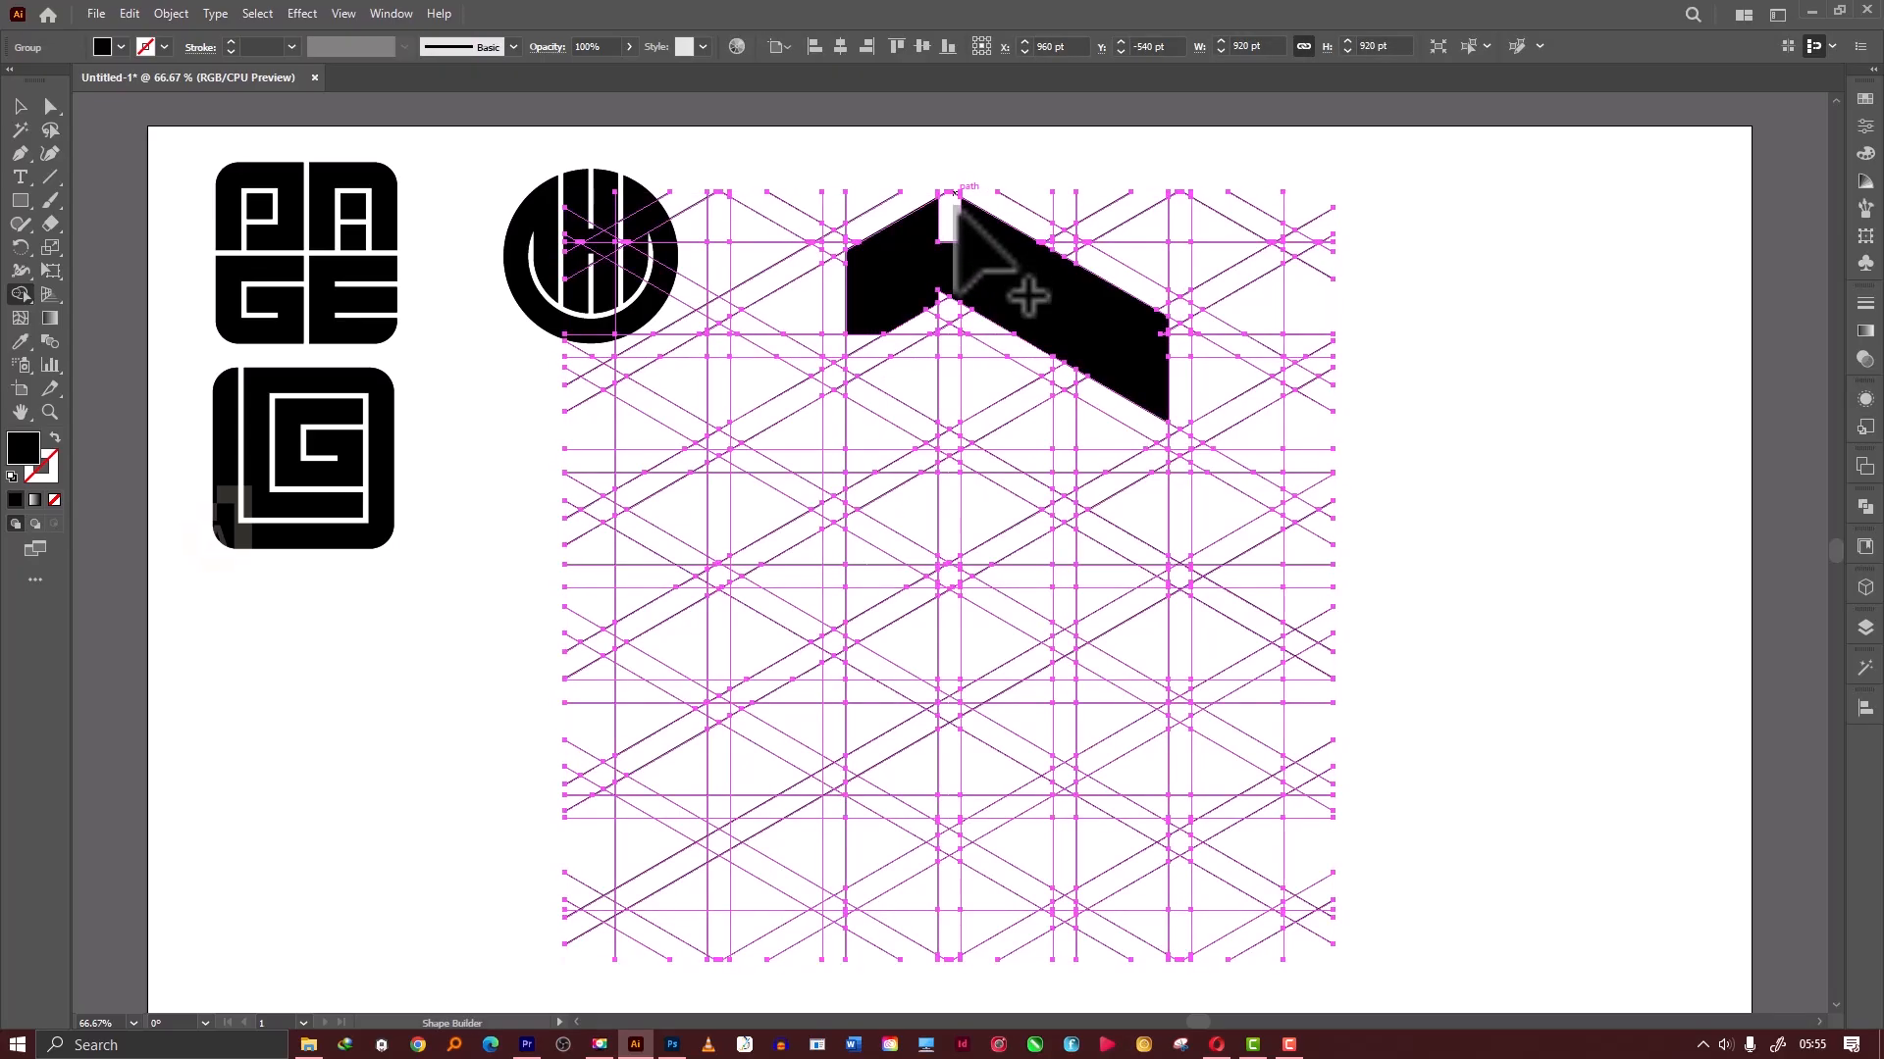
key(a)
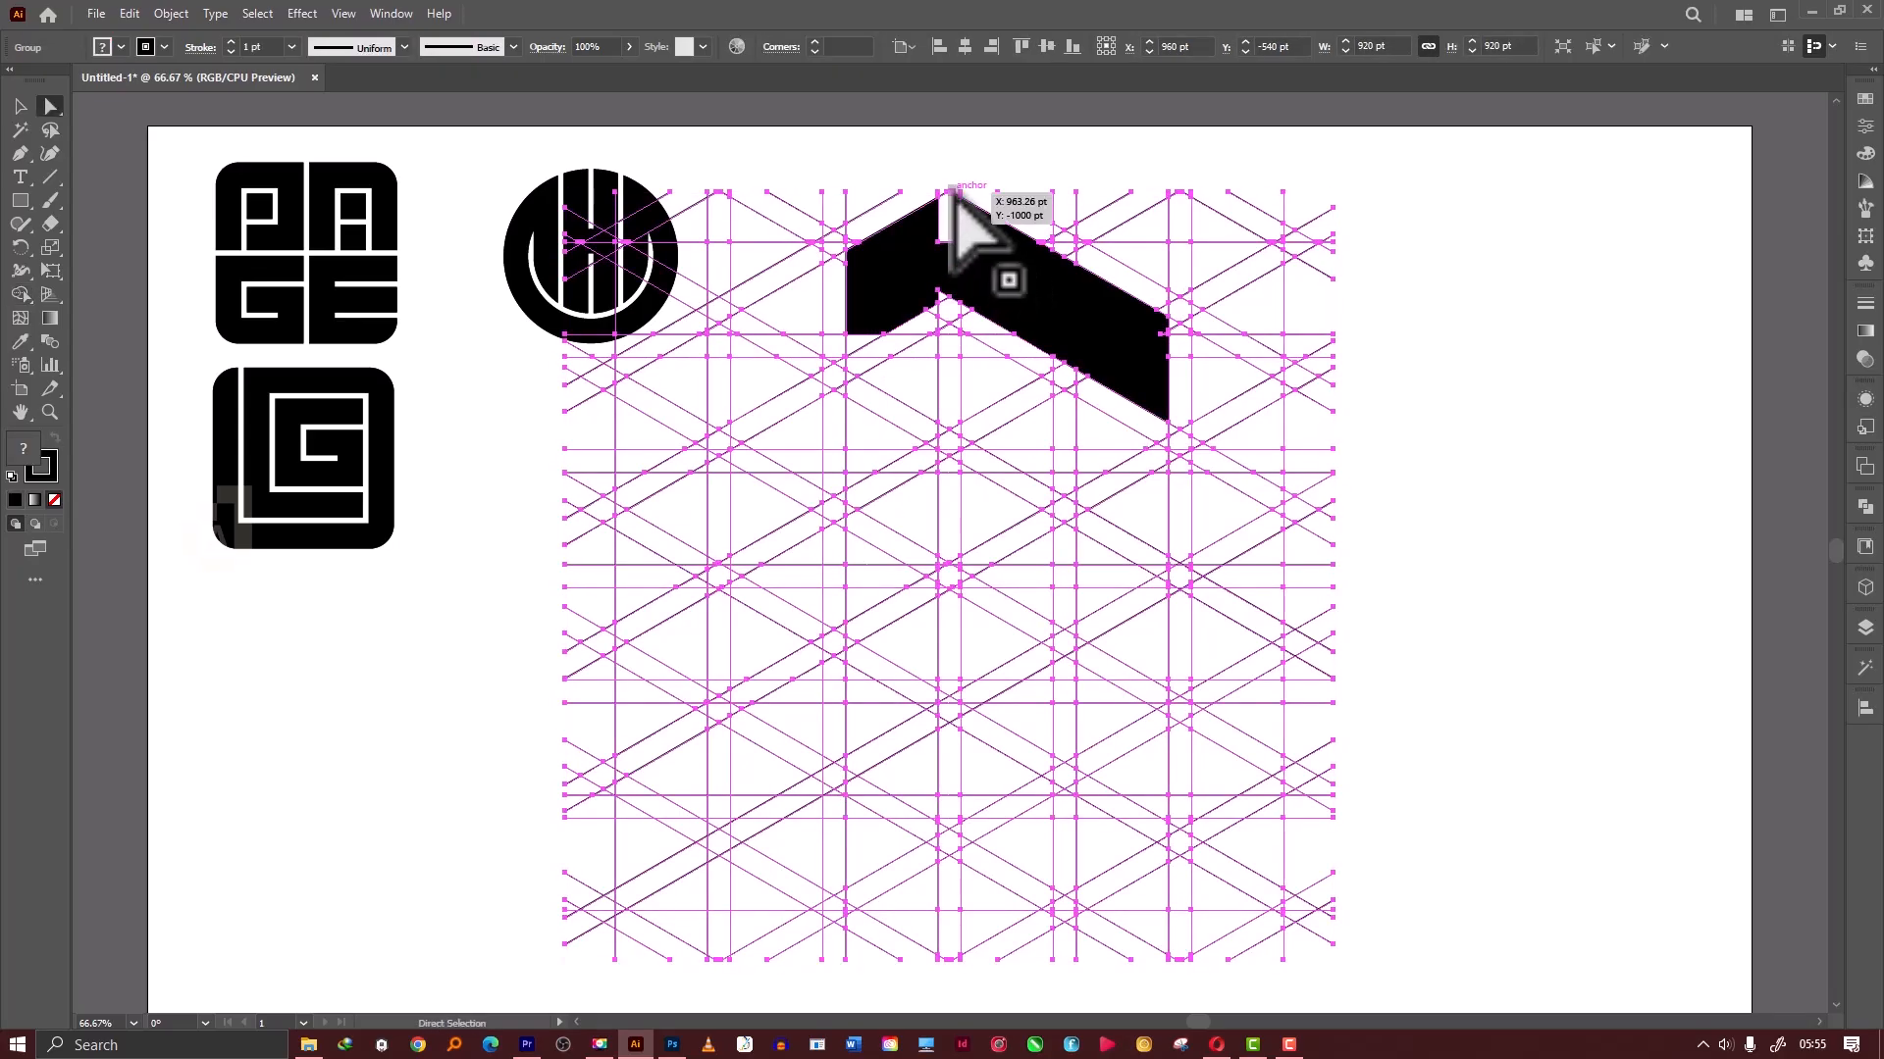
click(953, 194)
drag(940, 189, 944, 197)
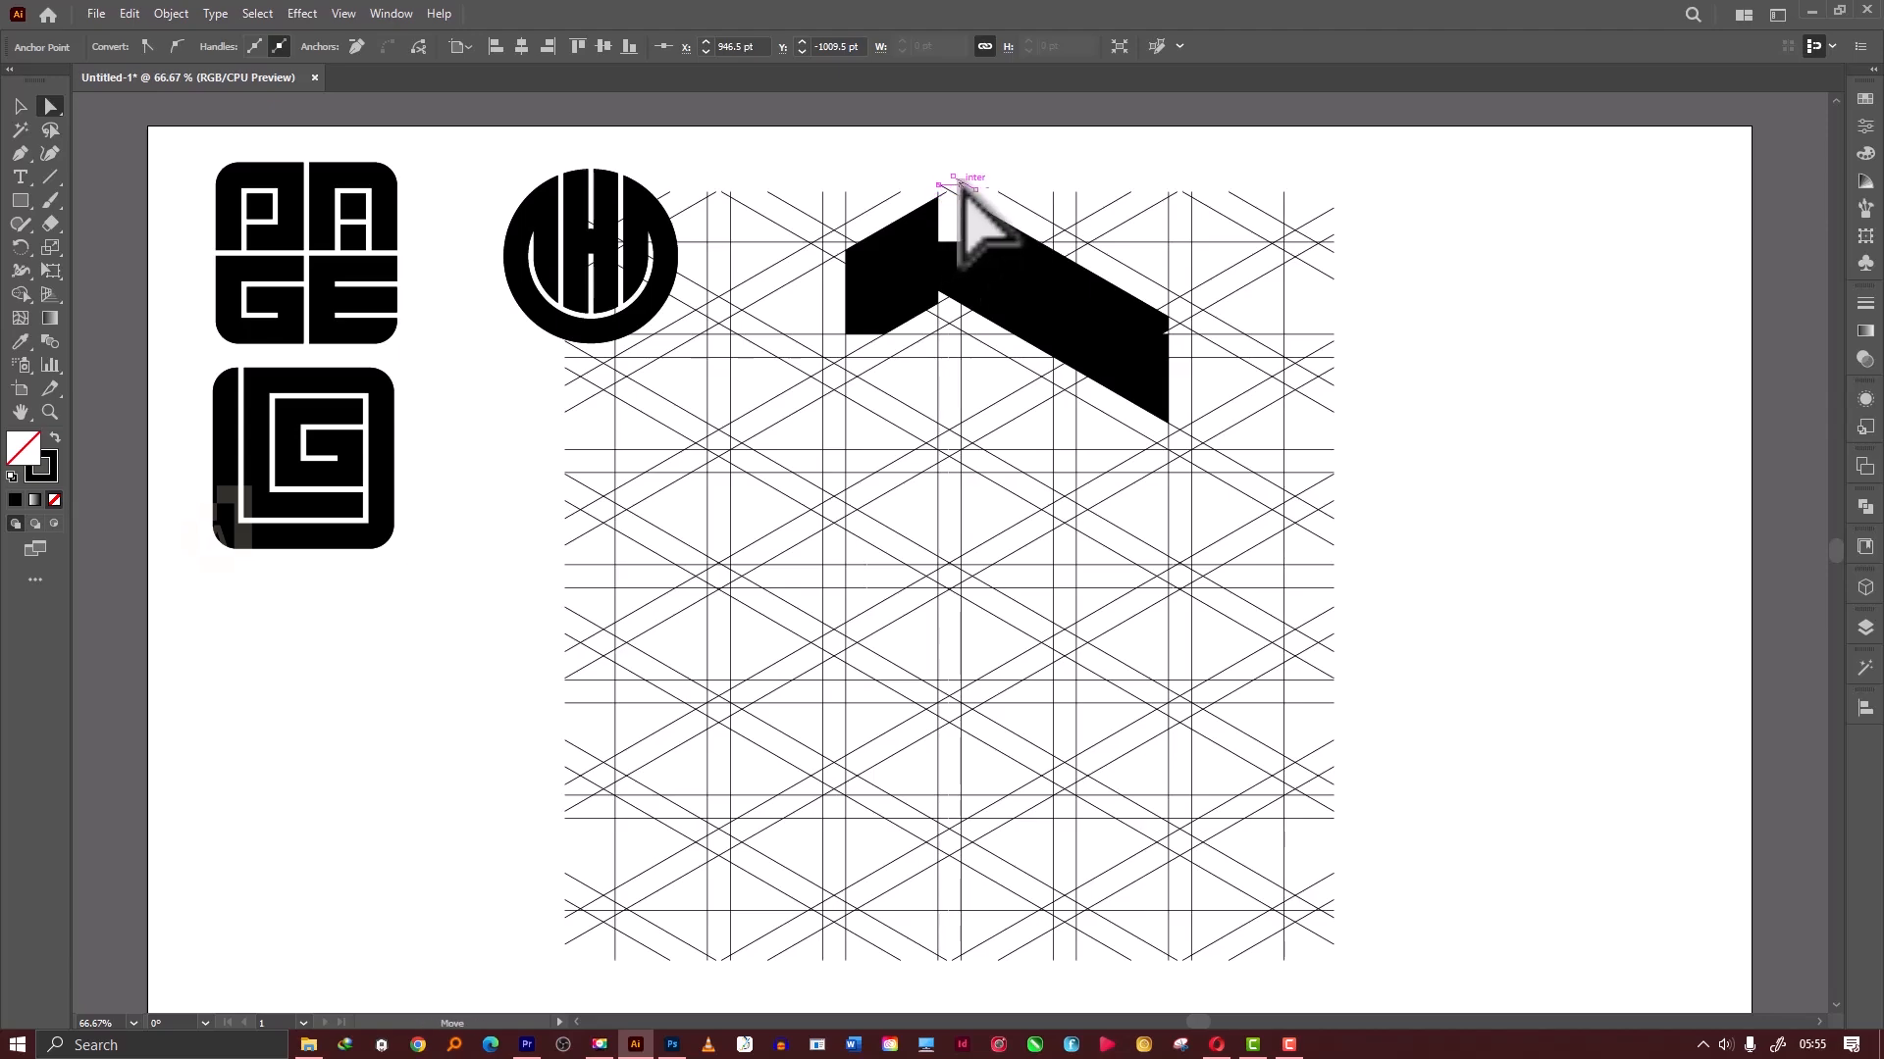
click(945, 204)
click(946, 192)
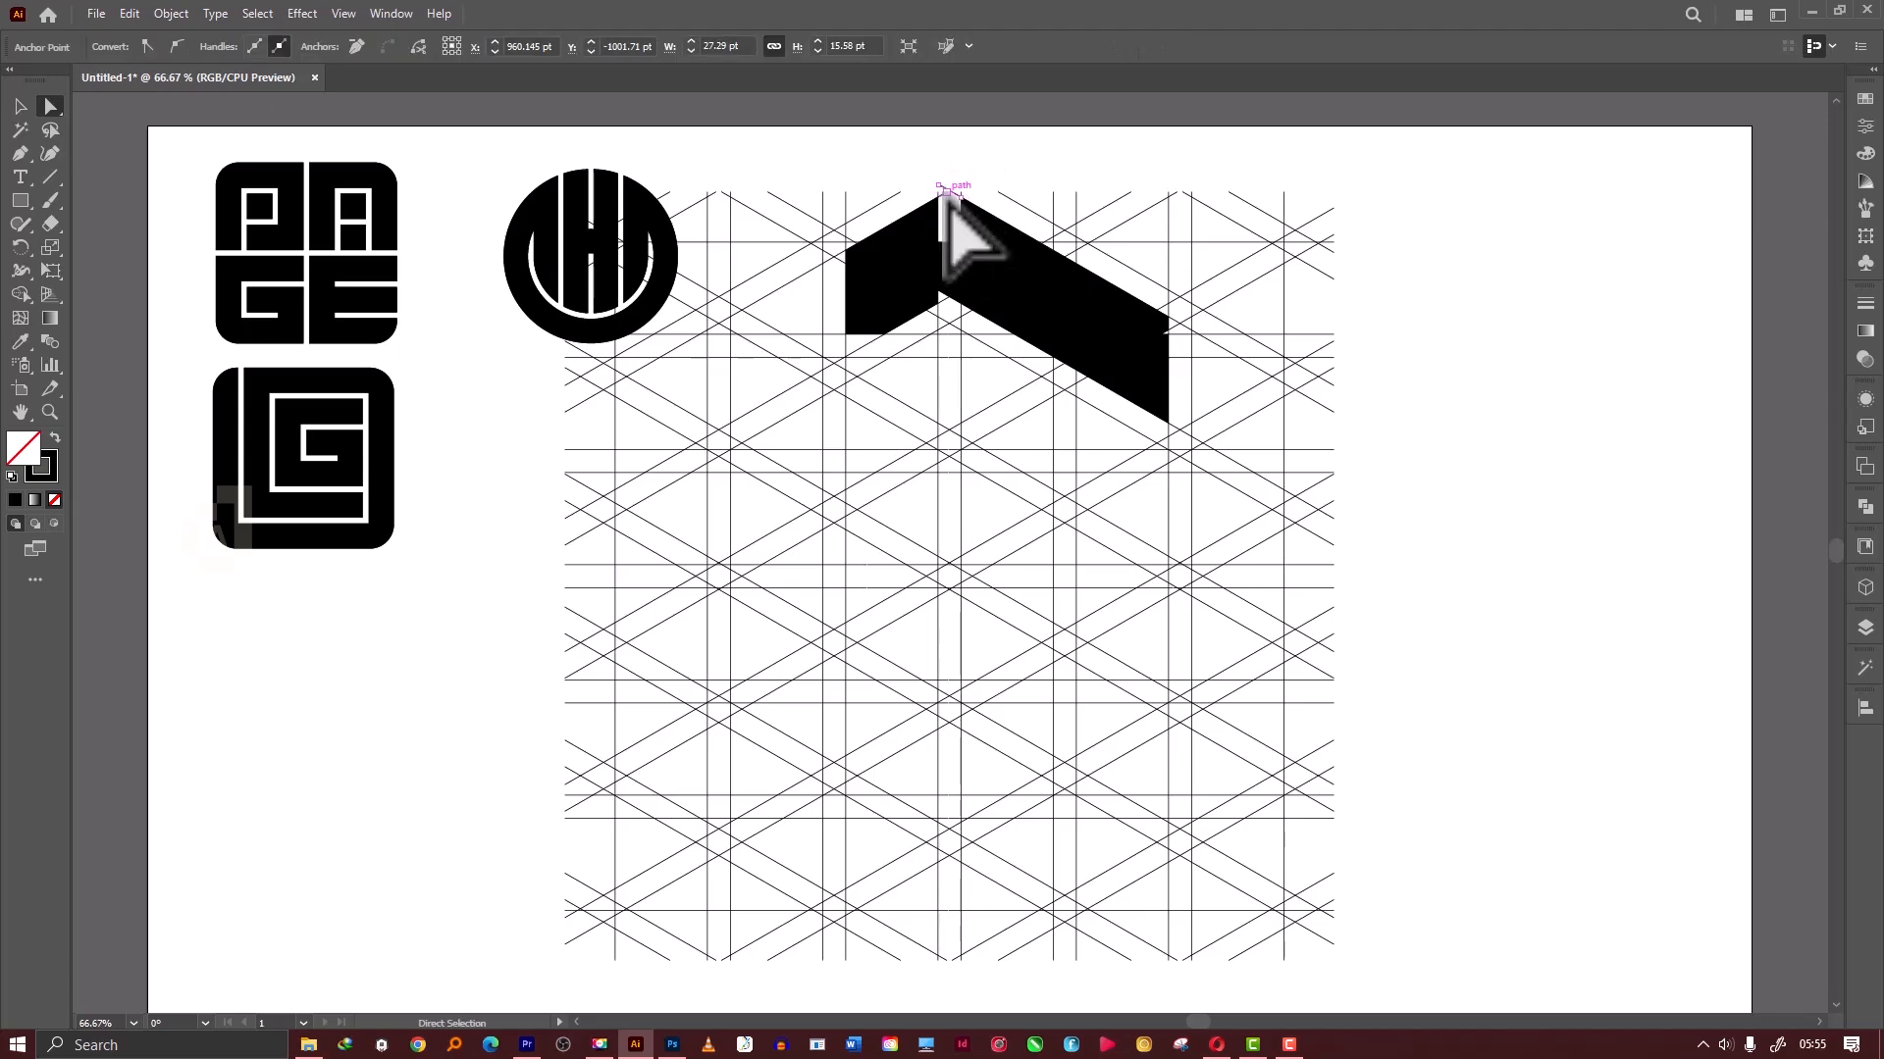
click(946, 202)
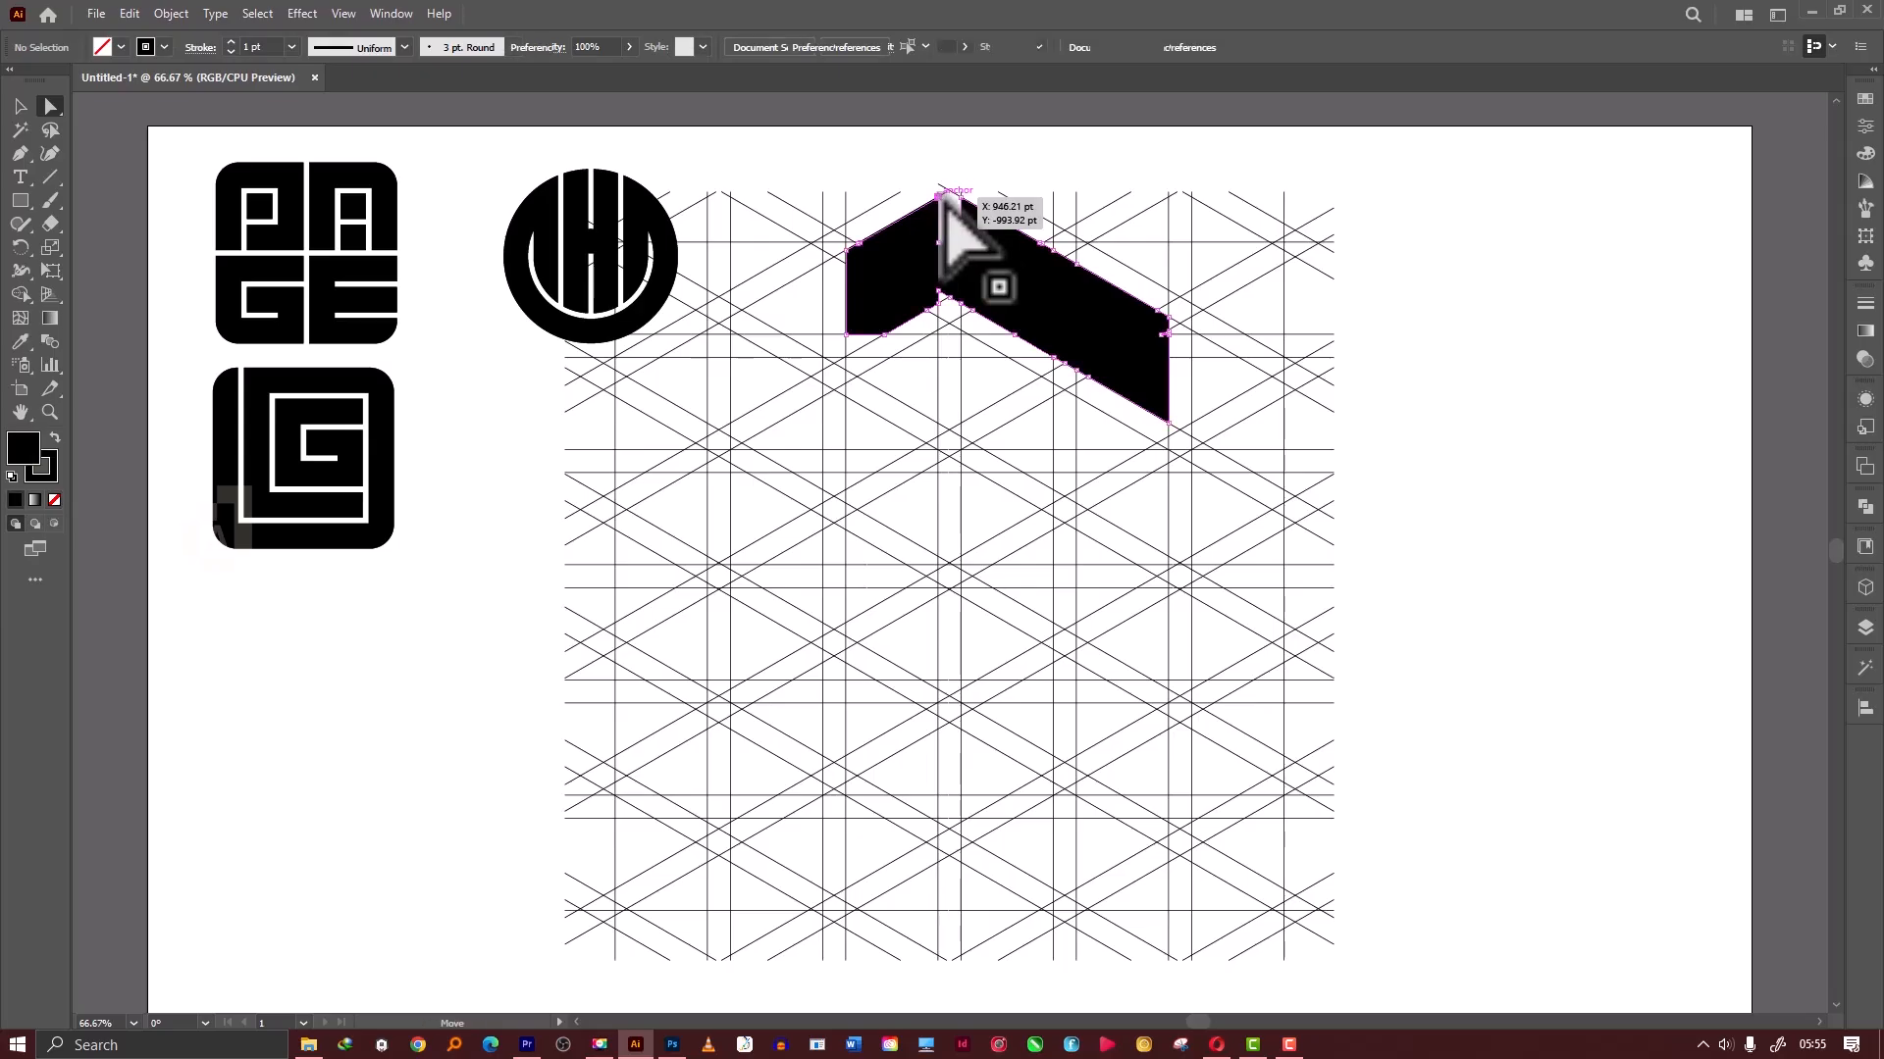
click(940, 197)
click(945, 194)
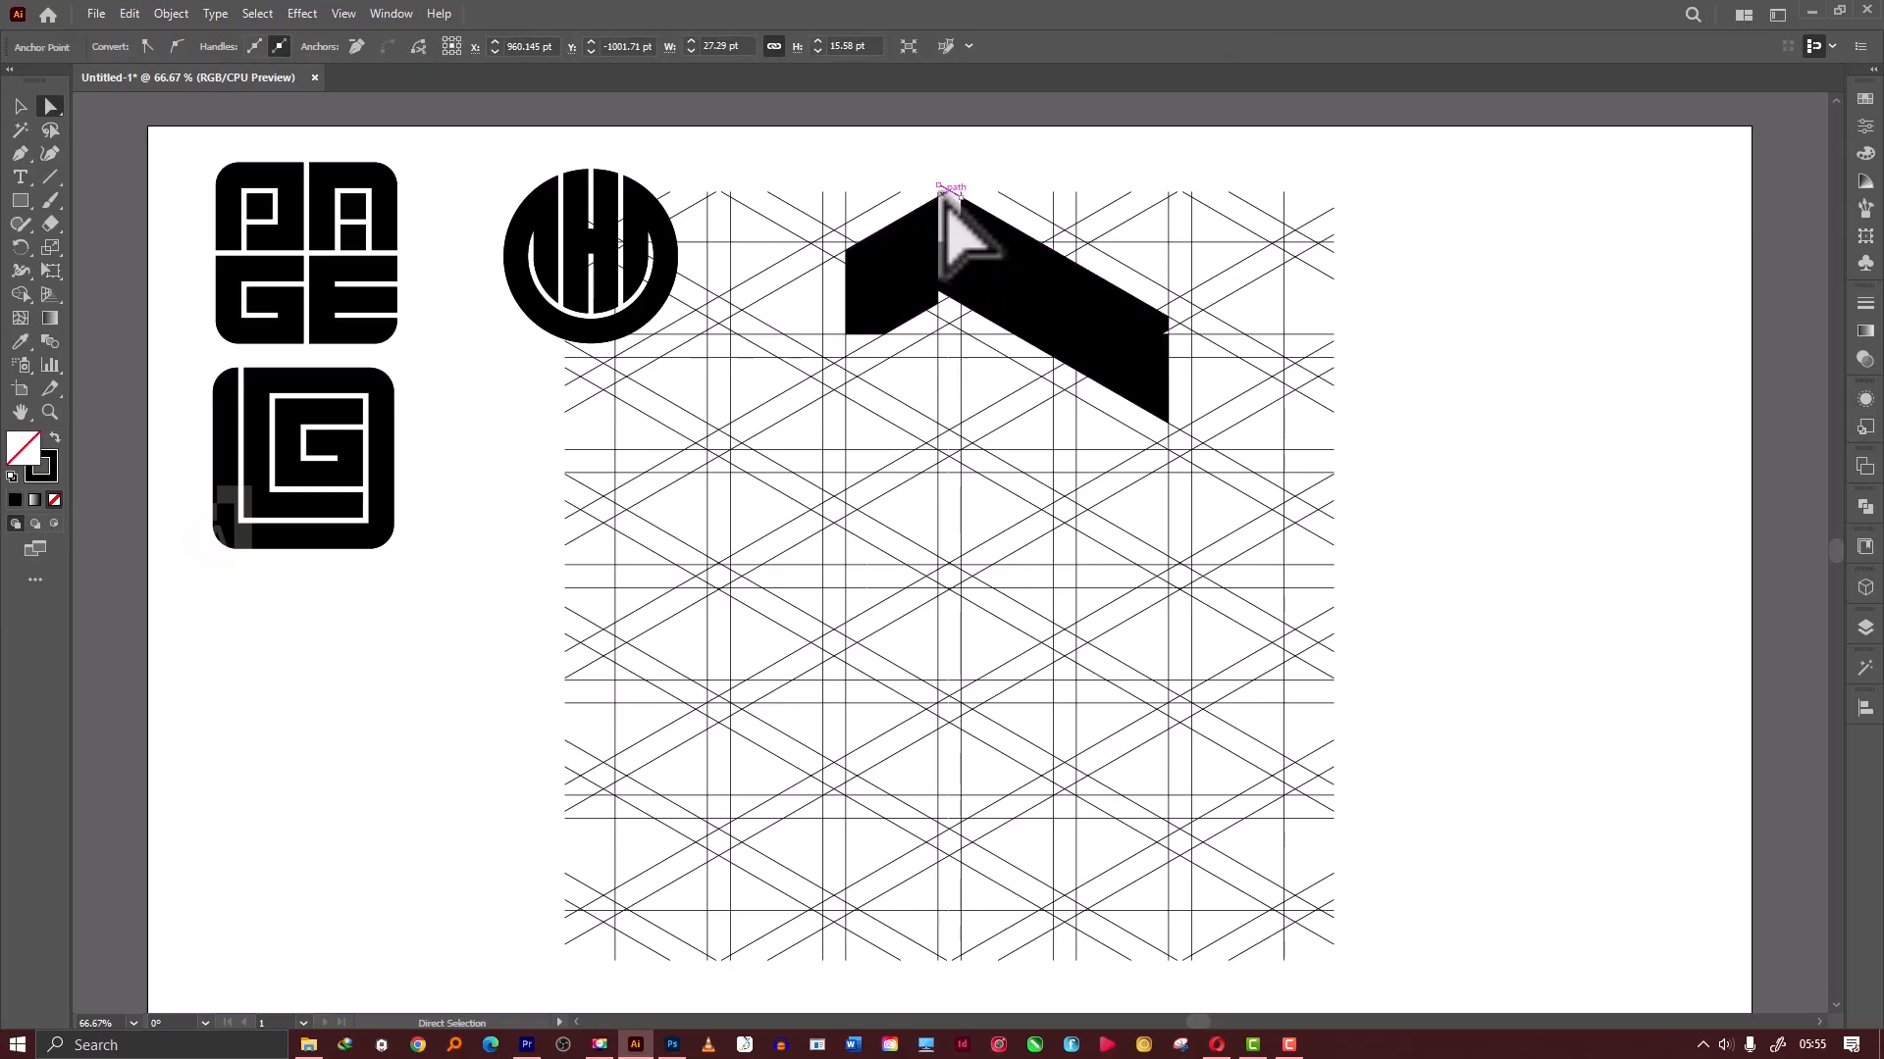
drag(946, 193, 951, 190)
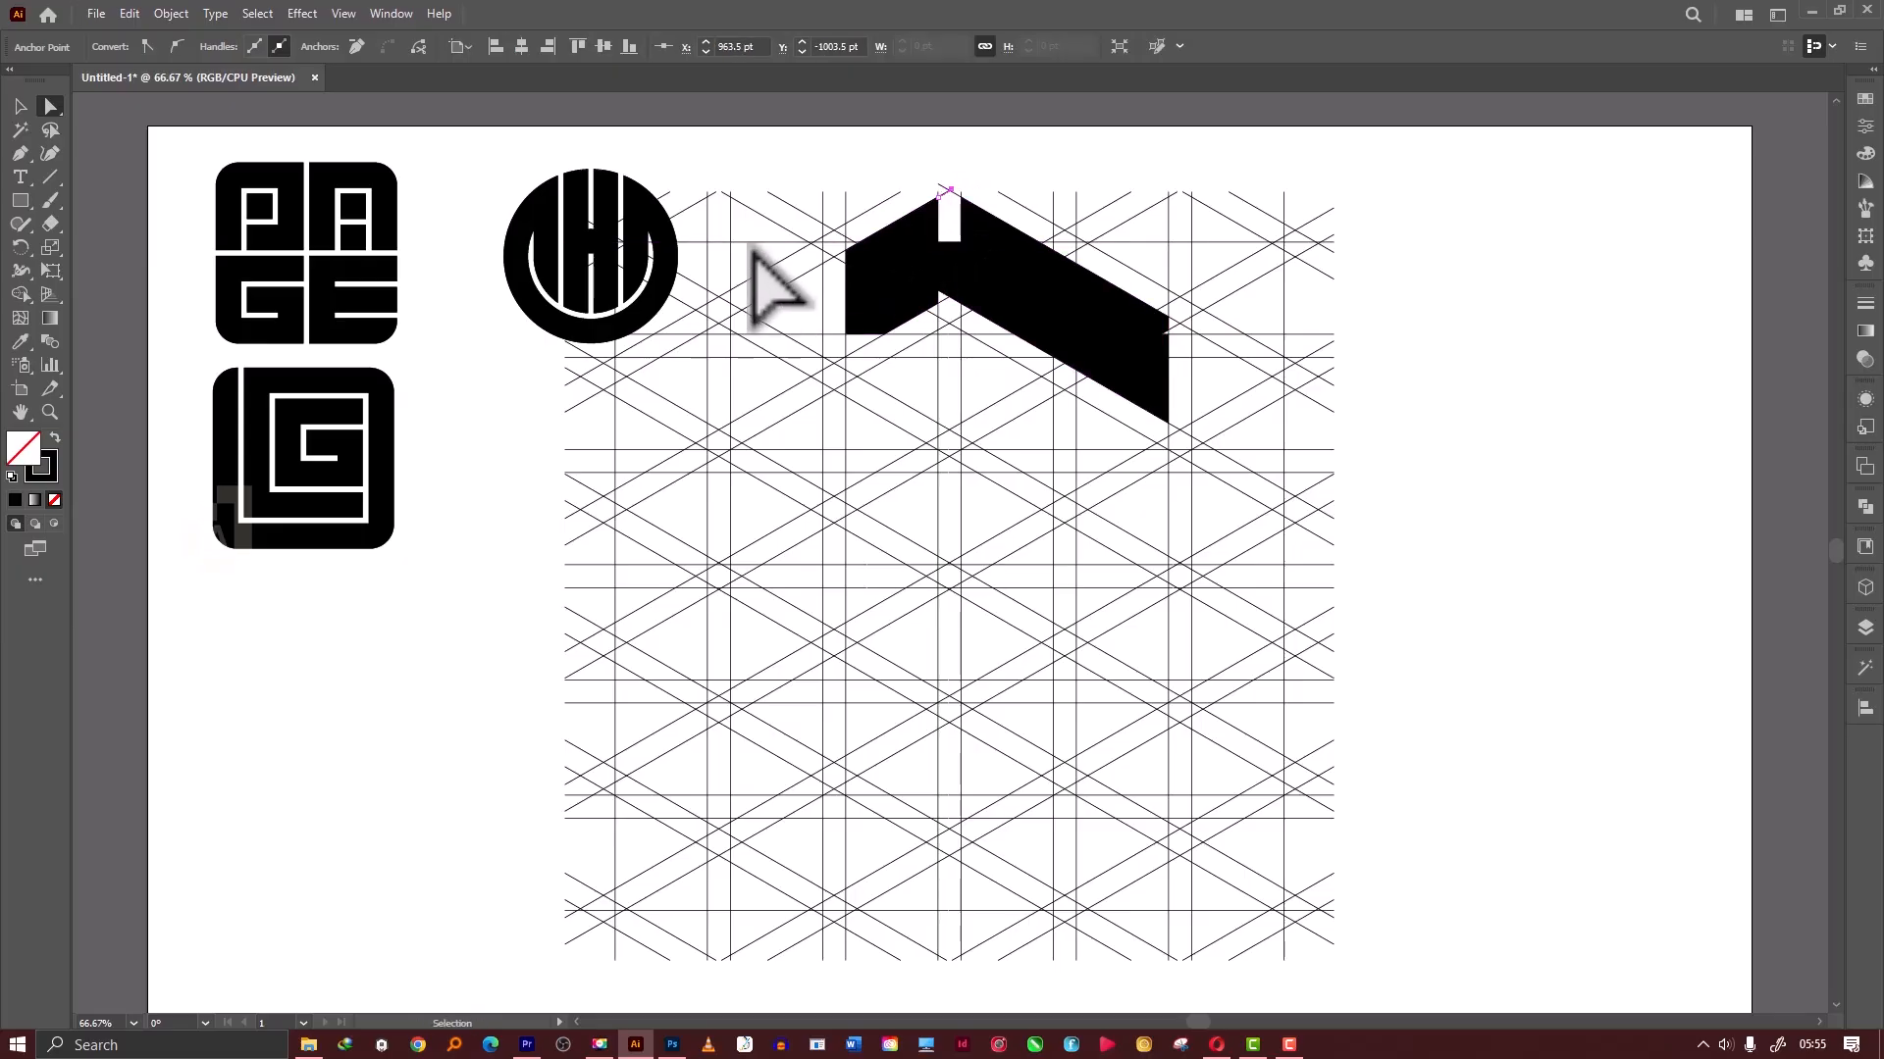
Merge the peak gap and the diagonal cells on the left into the black shape with Shape Builder, forming a symmetrical chevron.
drag(712, 189, 1055, 525)
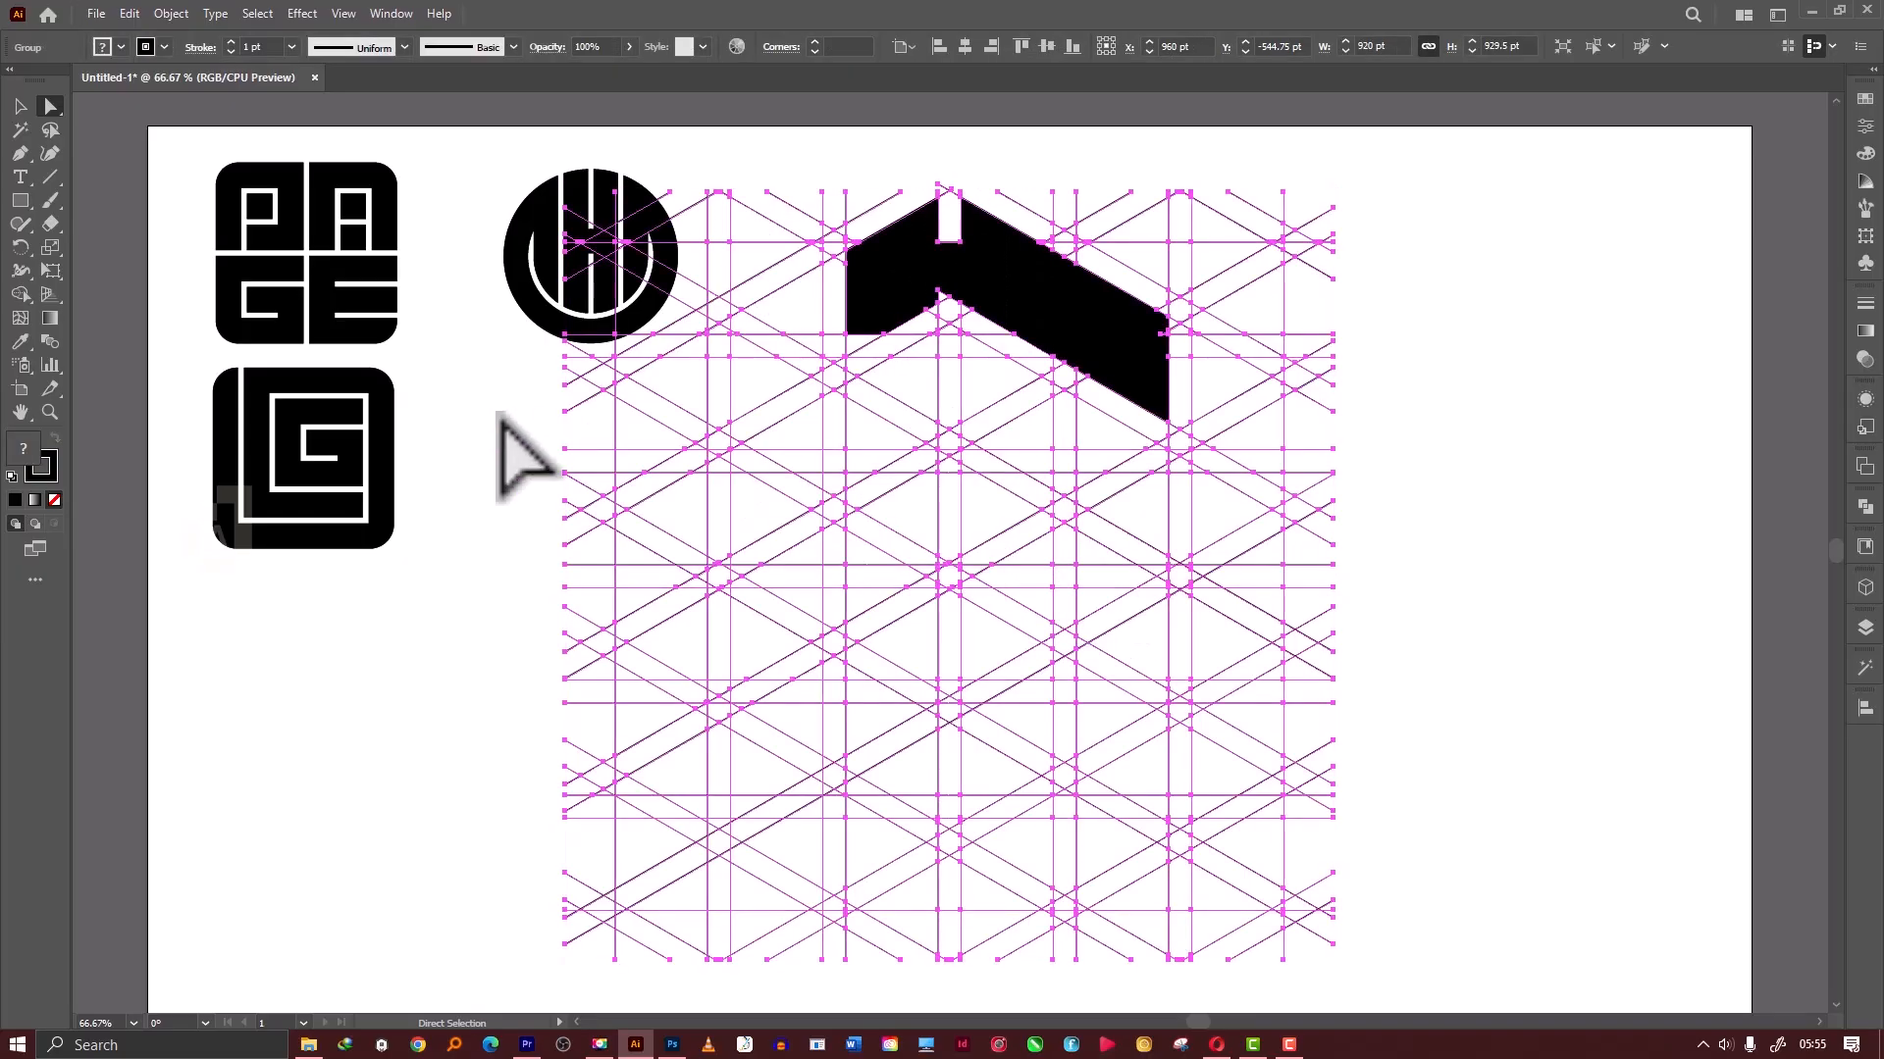
click(21, 293)
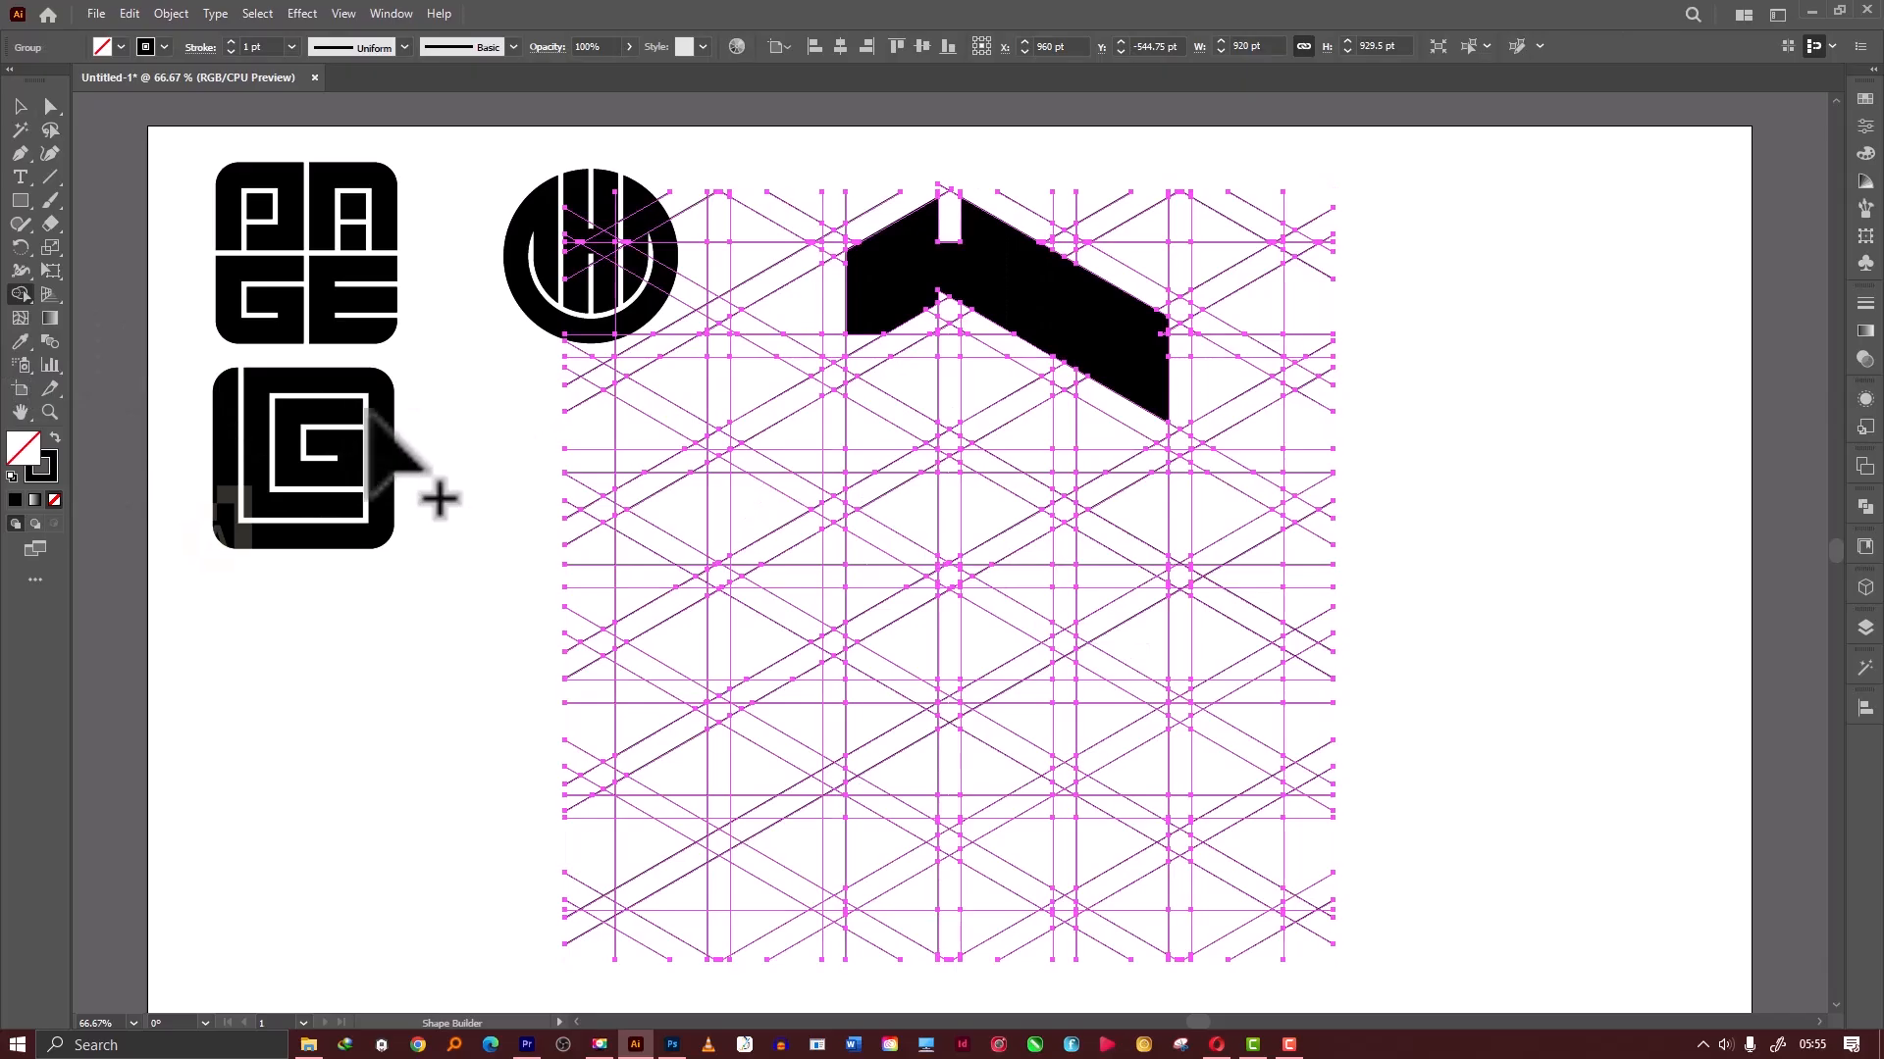
mouse_move(942, 248)
mouse_down()
mouse_move(941, 292)
mouse_move(812, 339)
mouse_move(796, 355)
mouse_move(841, 345)
mouse_move(792, 375)
mouse_move(762, 328)
mouse_move(845, 266)
mouse_up()
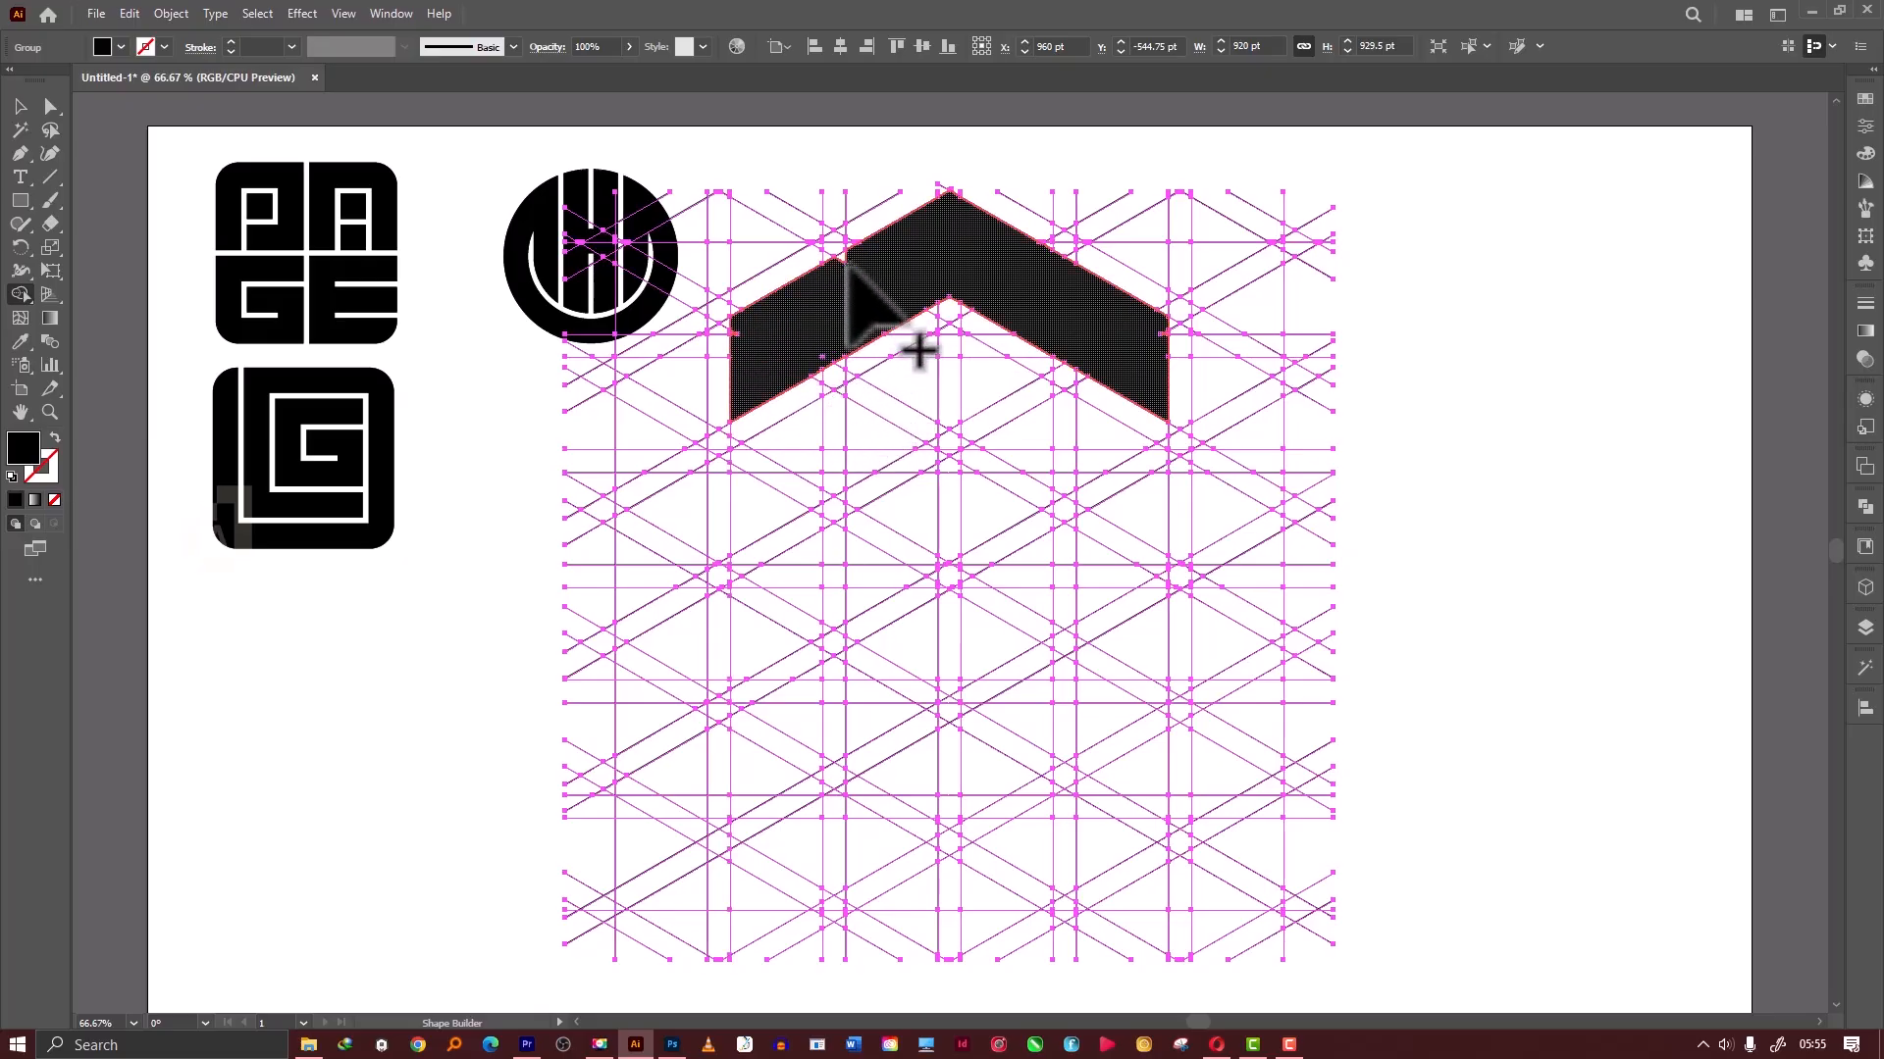
click(839, 267)
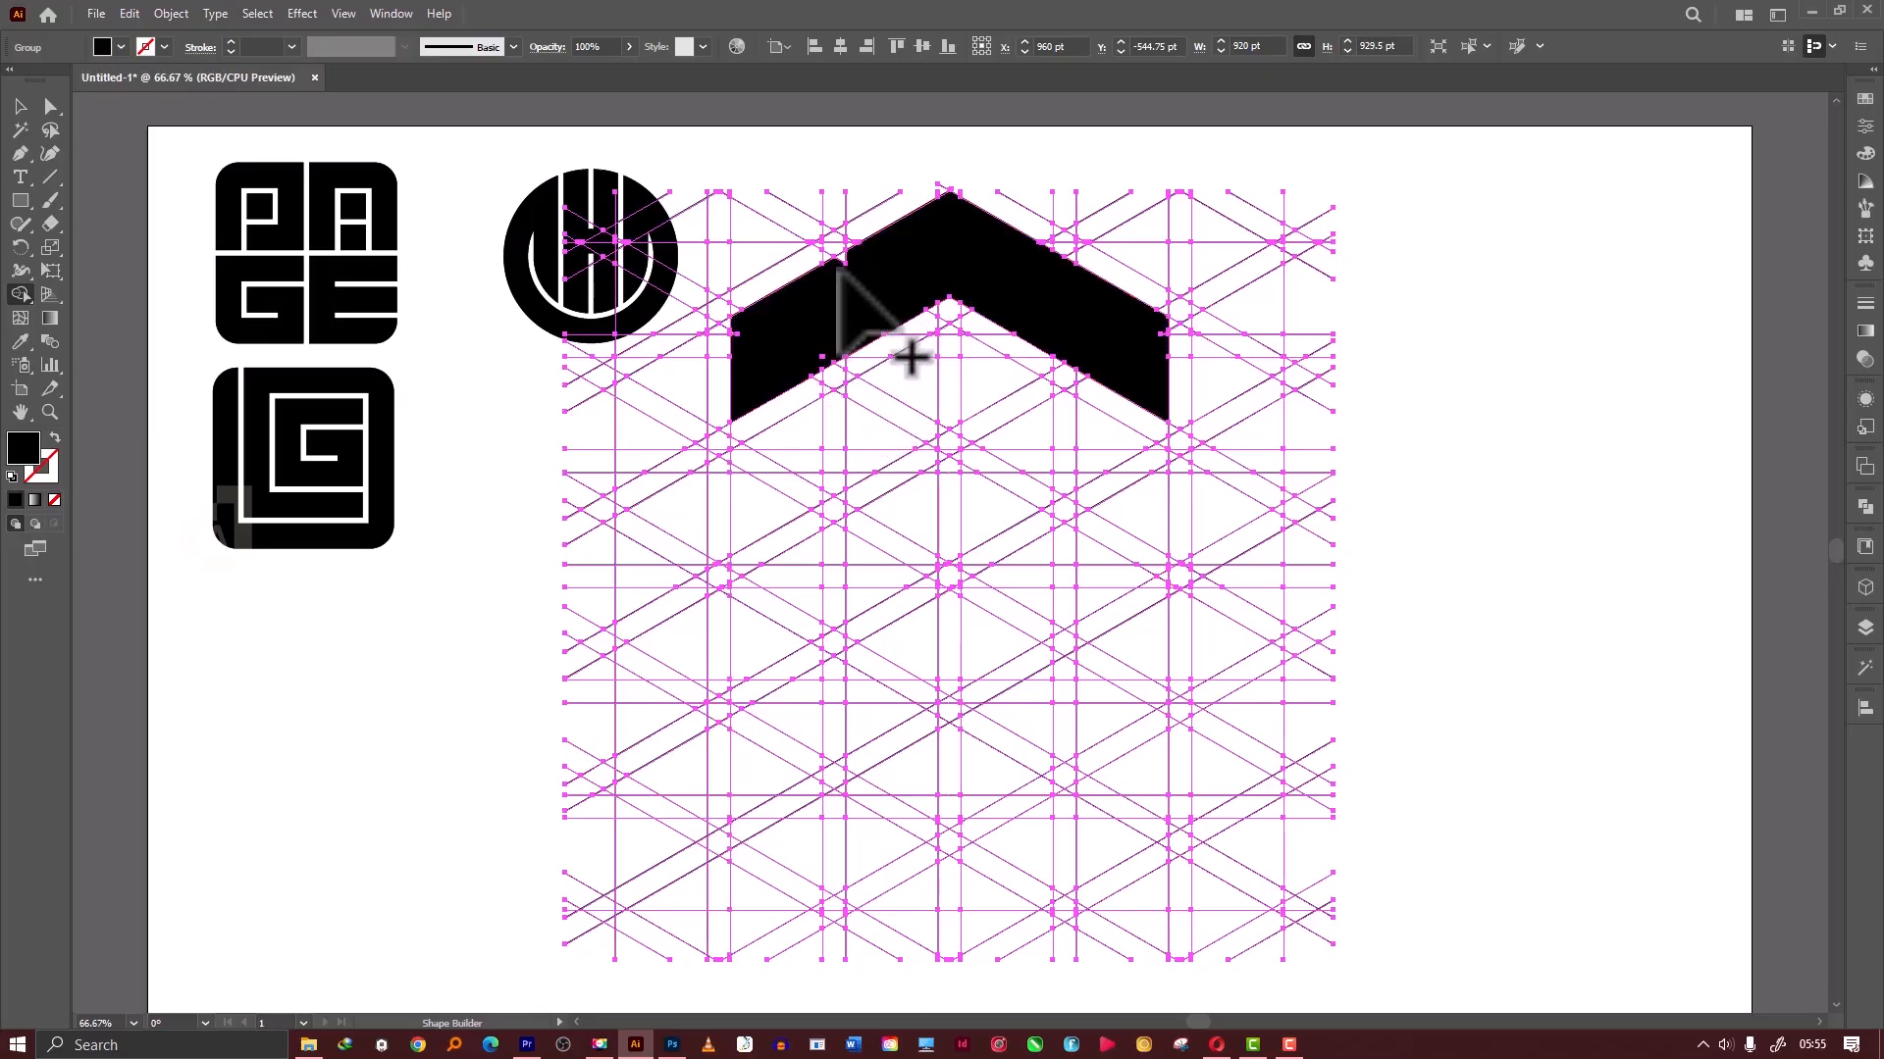
Merge cells below the chevron with Shape Builder into a black diagonal band sloping down to the right and bending into a vertical arm.
click(956, 371)
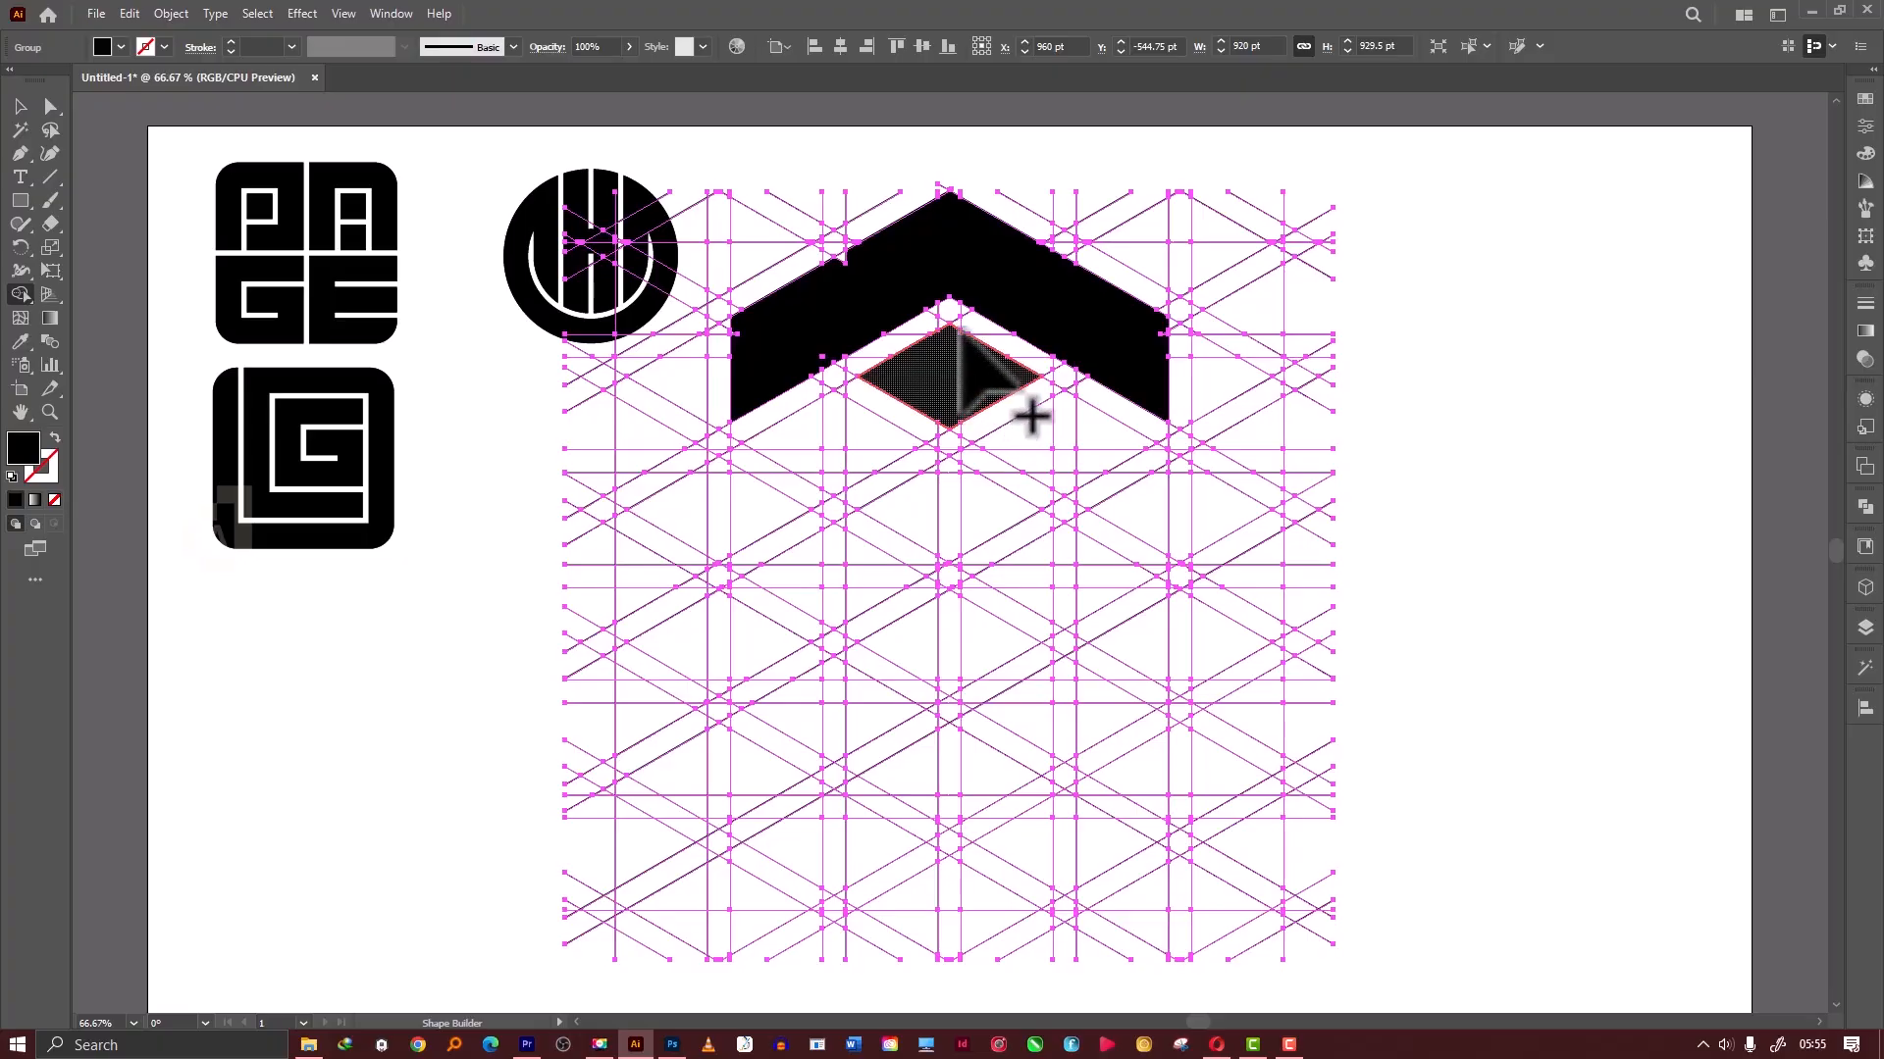
click(960, 332)
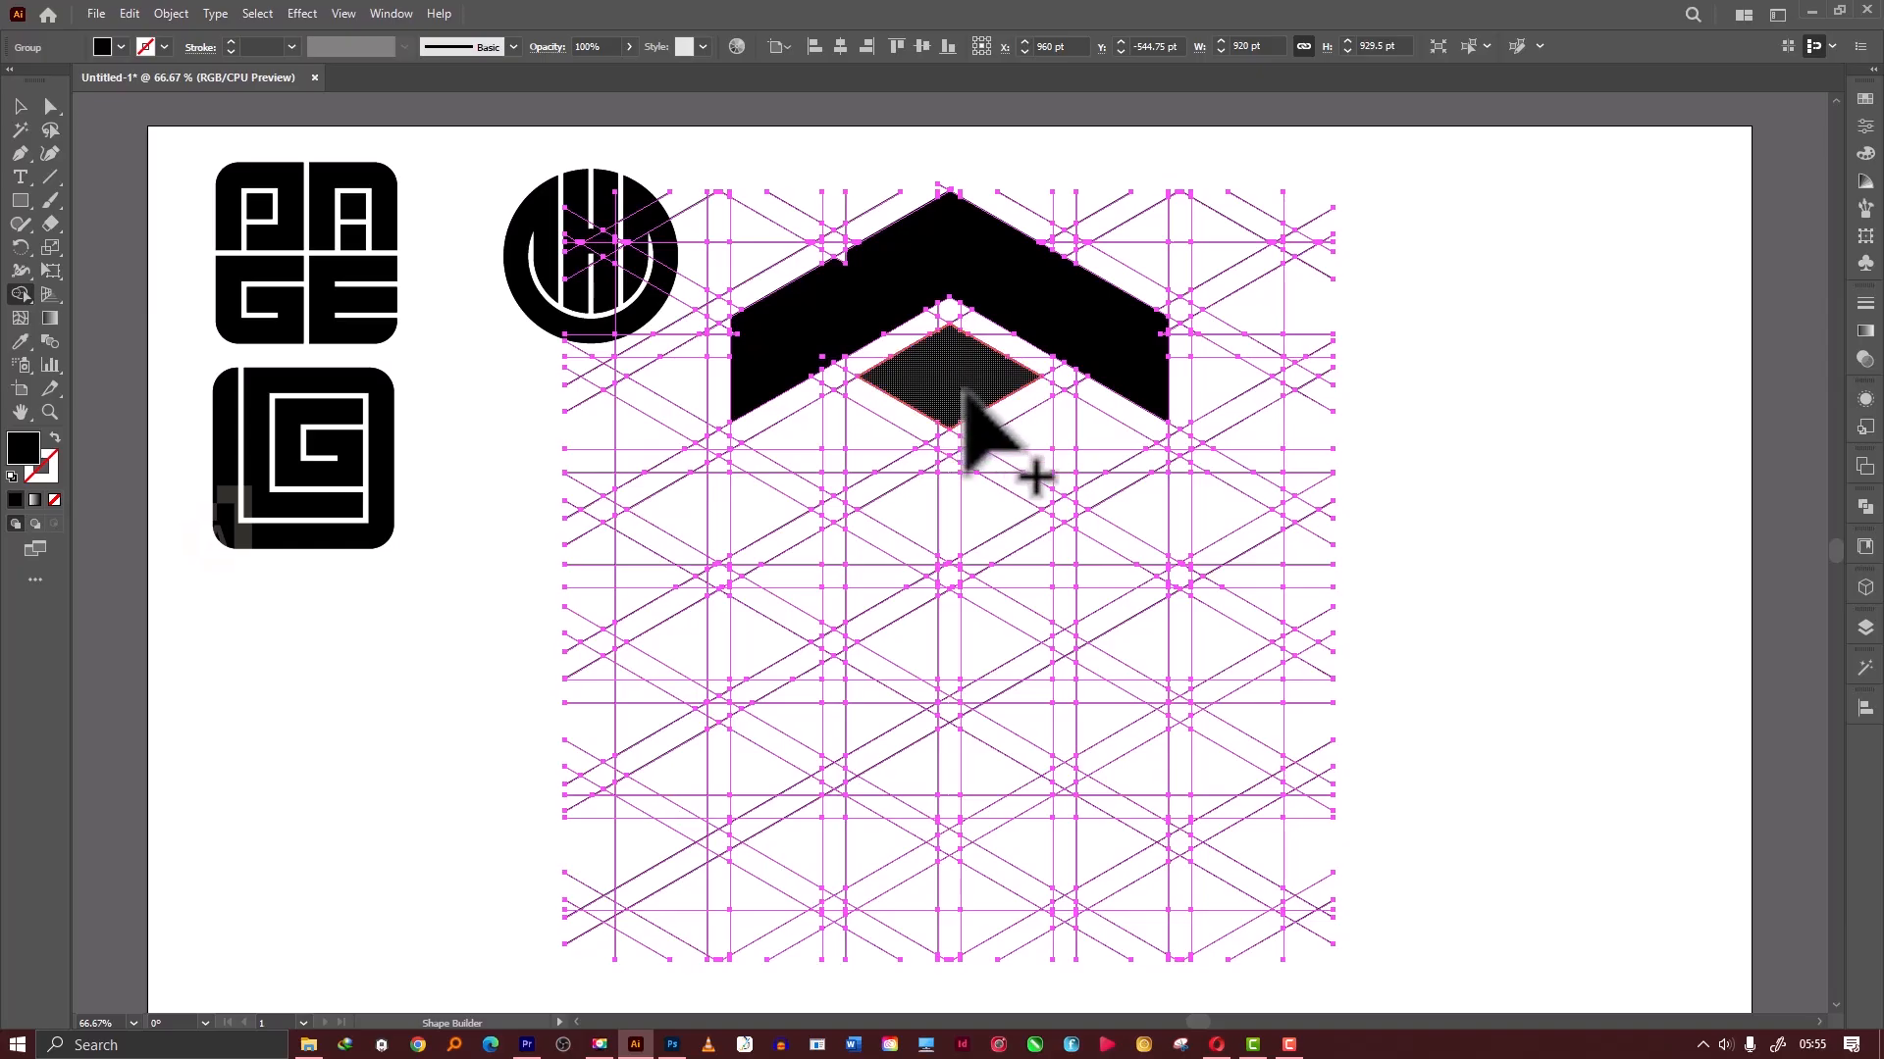
mouse_move(961, 391)
mouse_down()
mouse_move(1219, 533)
mouse_move(1240, 681)
mouse_move(1190, 635)
mouse_move(1194, 589)
mouse_up()
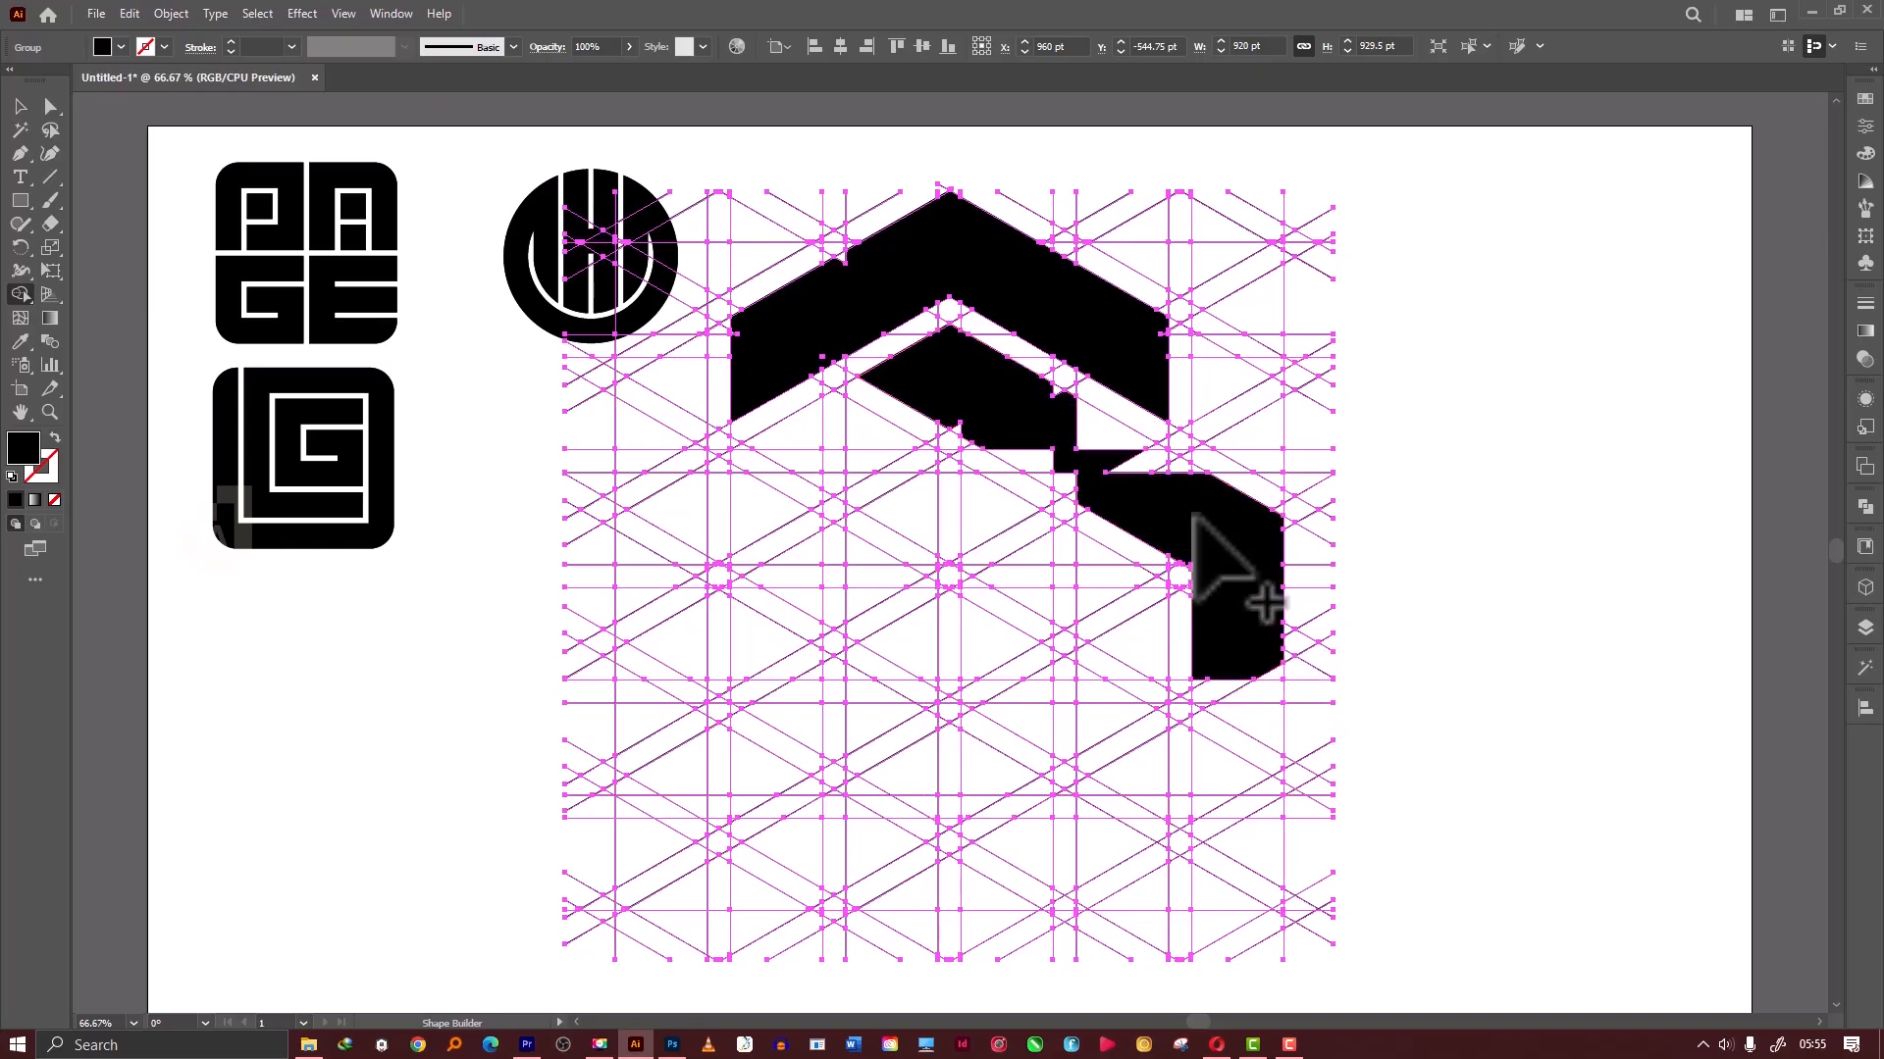
mouse_move(1172, 469)
mouse_down()
mouse_move(1088, 430)
mouse_move(1046, 389)
mouse_move(956, 422)
mouse_move(1081, 473)
mouse_up()
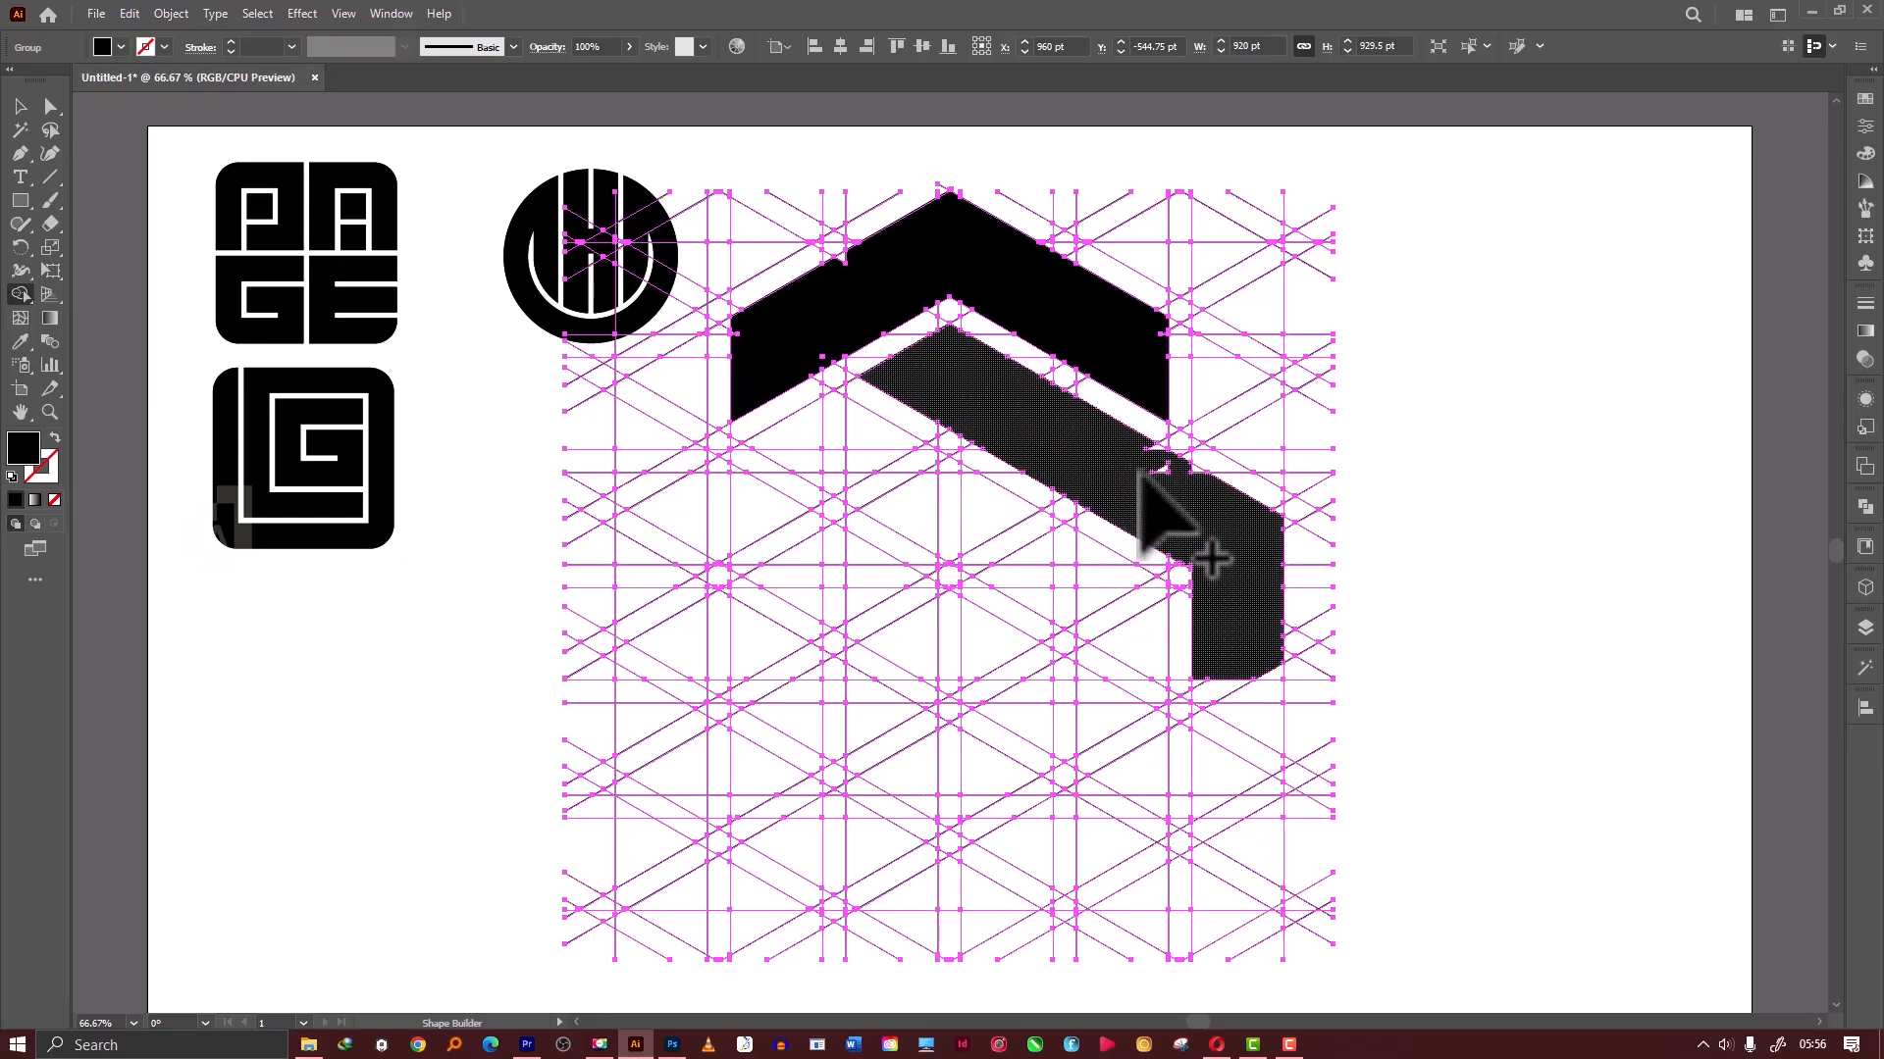
drag(1157, 457, 1198, 475)
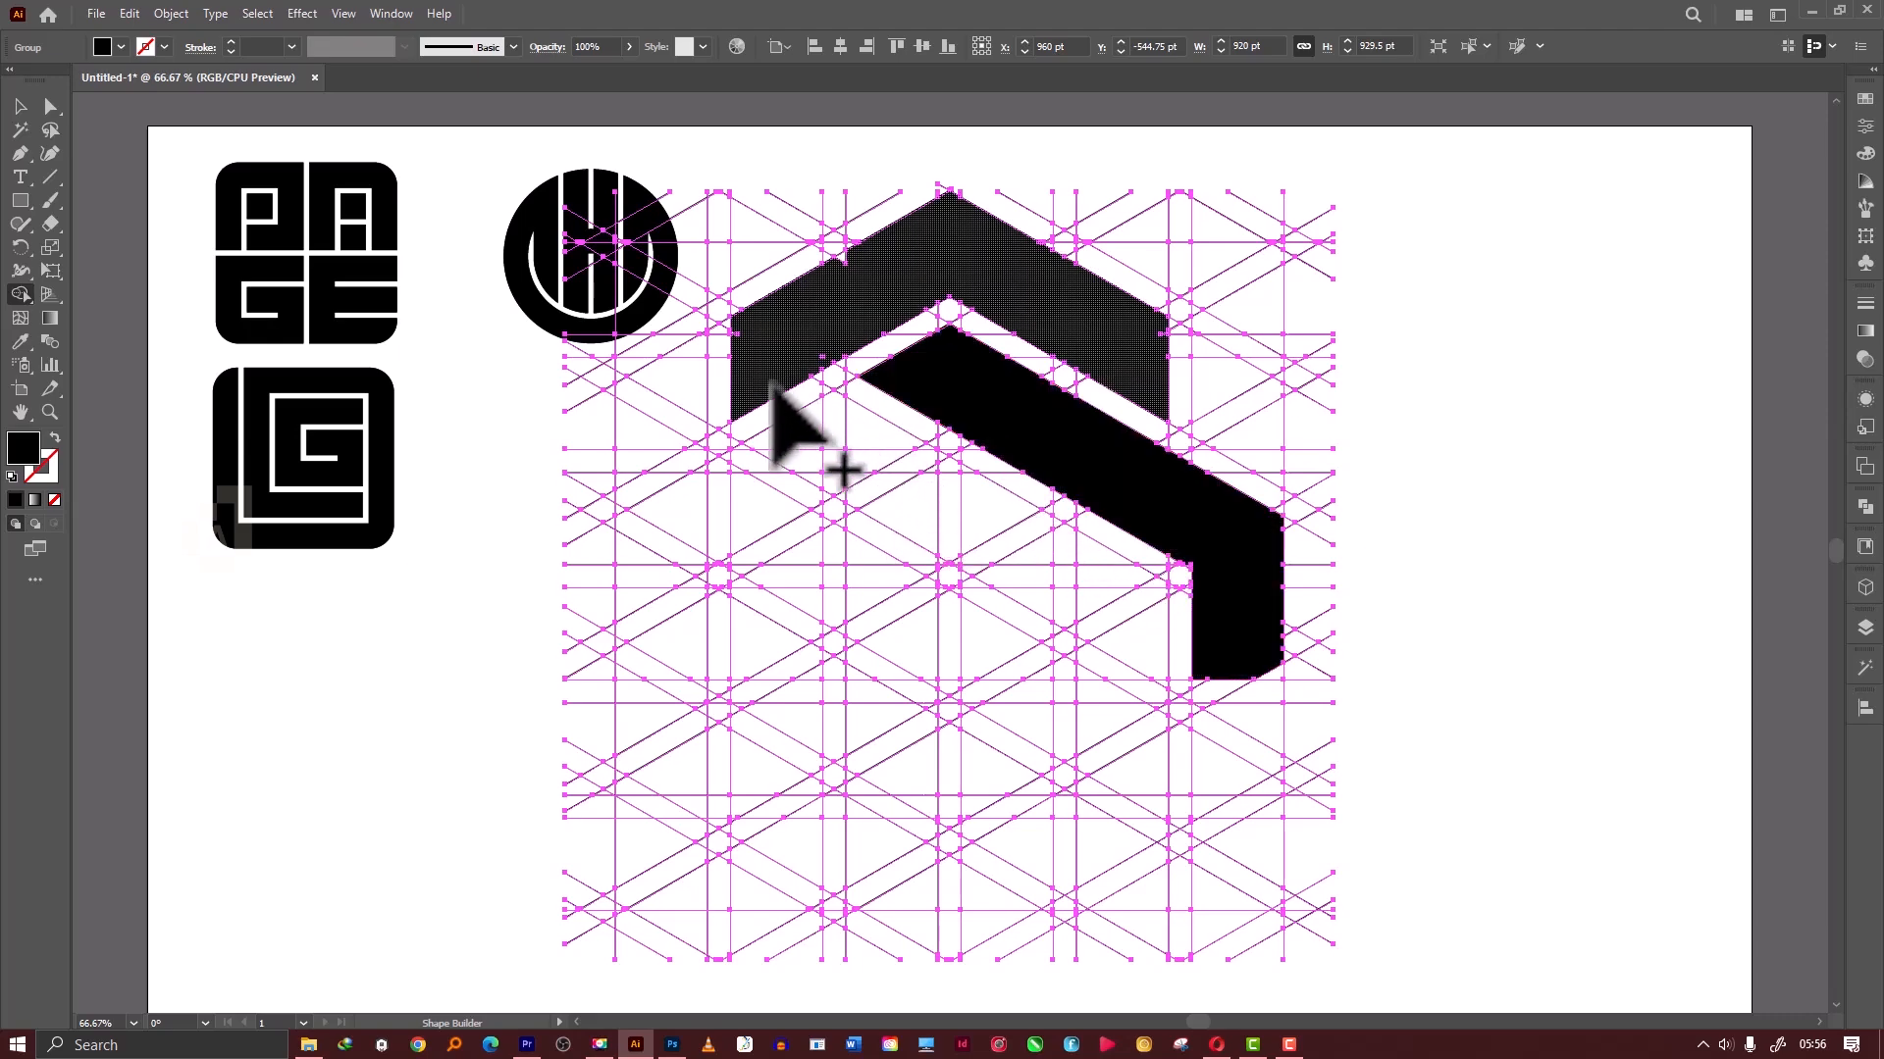
Extend the chevron's left arm into a parallel diagonal band down to the right, and turn the right vertical arm back toward the lower left.
drag(783, 390, 1121, 626)
click(1007, 577)
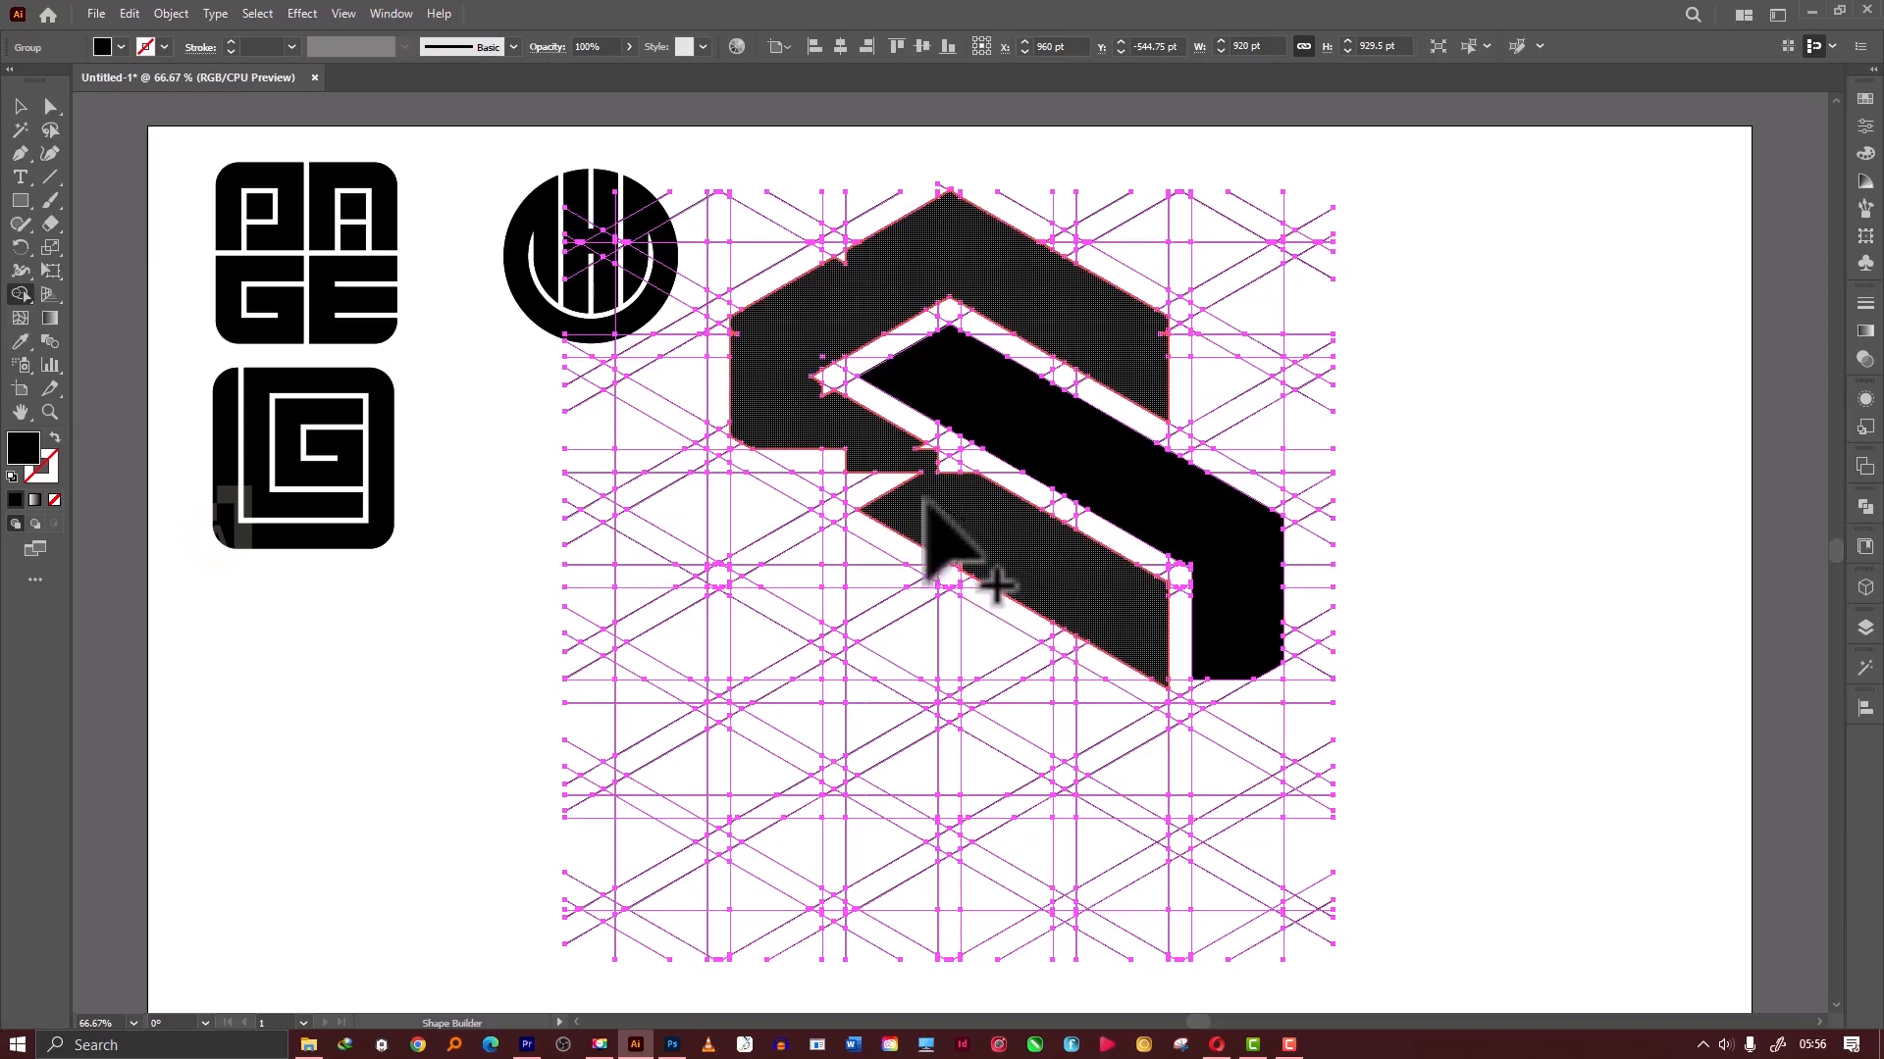
mouse_move(855, 492)
mouse_down()
mouse_move(808, 469)
mouse_move(857, 502)
mouse_move(842, 494)
mouse_move(923, 451)
mouse_up()
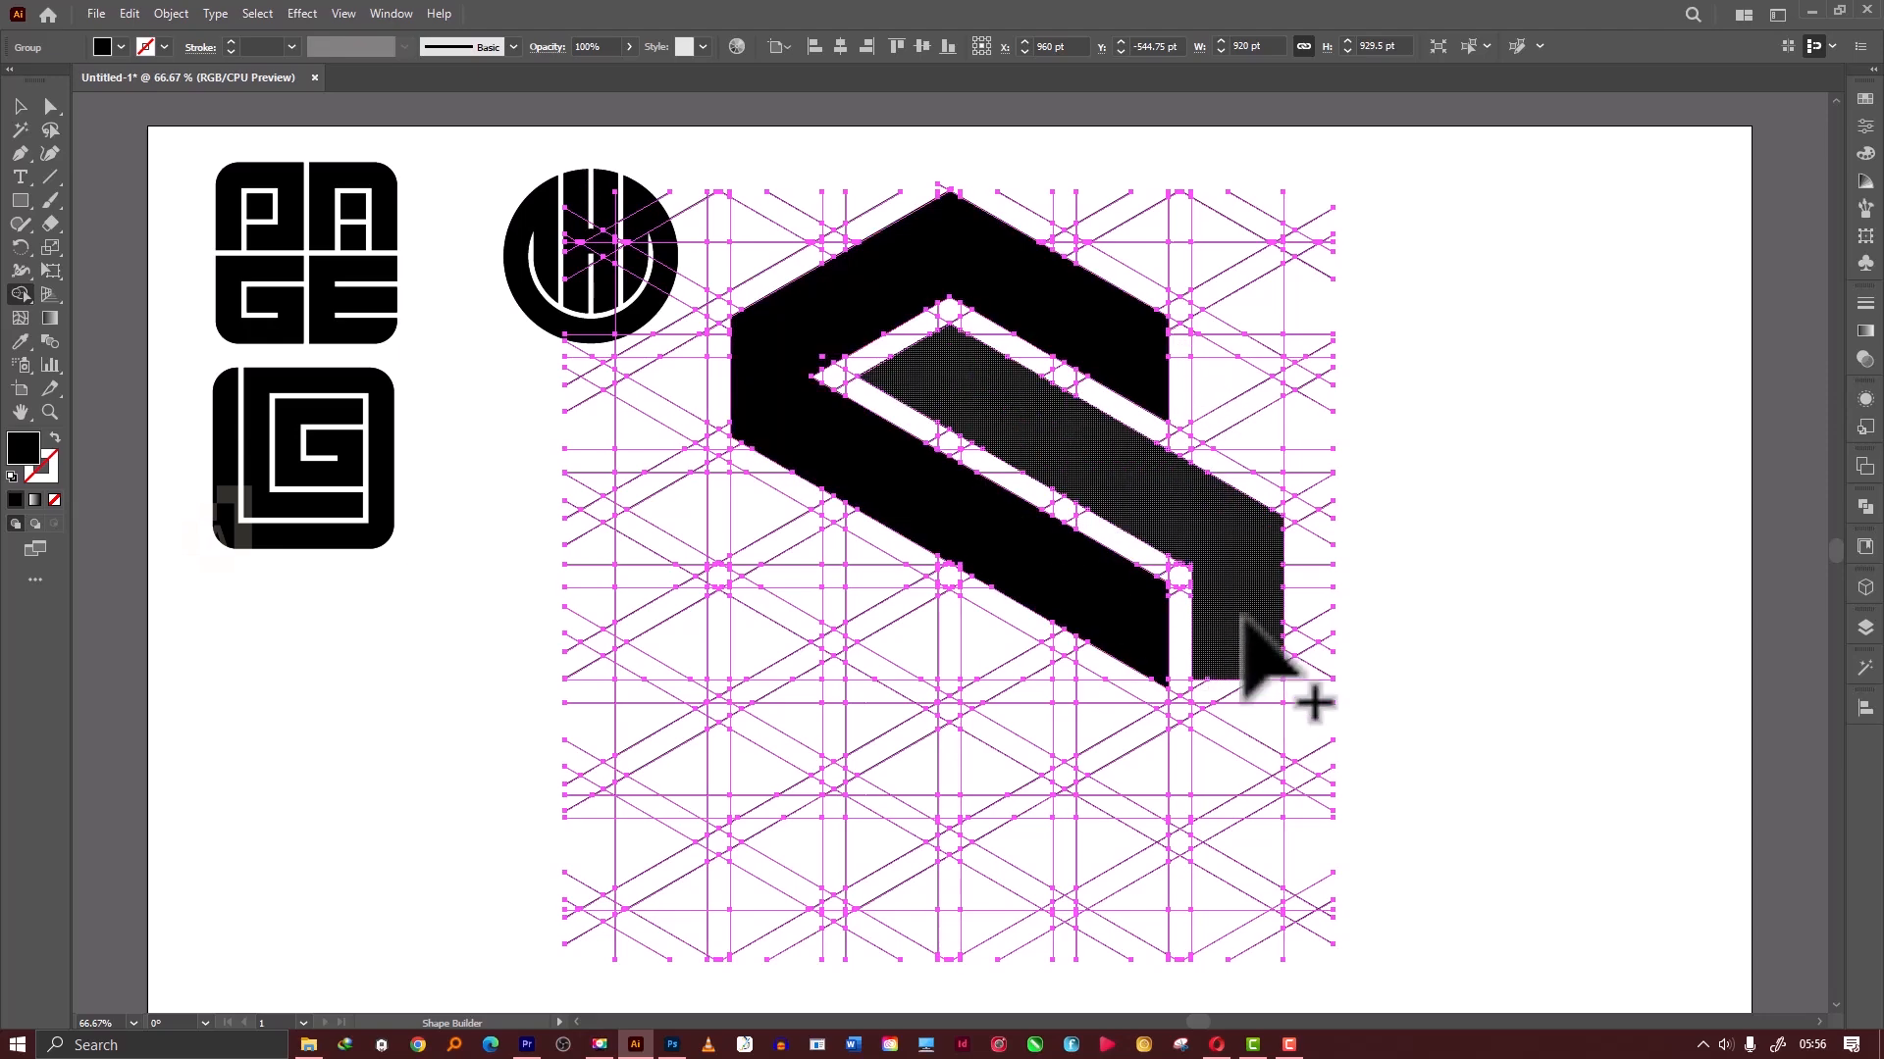
mouse_move(1248, 614)
mouse_down()
mouse_move(1249, 698)
mouse_move(1236, 711)
mouse_move(1216, 682)
mouse_move(1197, 711)
mouse_move(1204, 673)
mouse_move(1265, 664)
mouse_move(1245, 740)
mouse_move(1085, 820)
mouse_move(1116, 802)
mouse_move(1128, 755)
mouse_up()
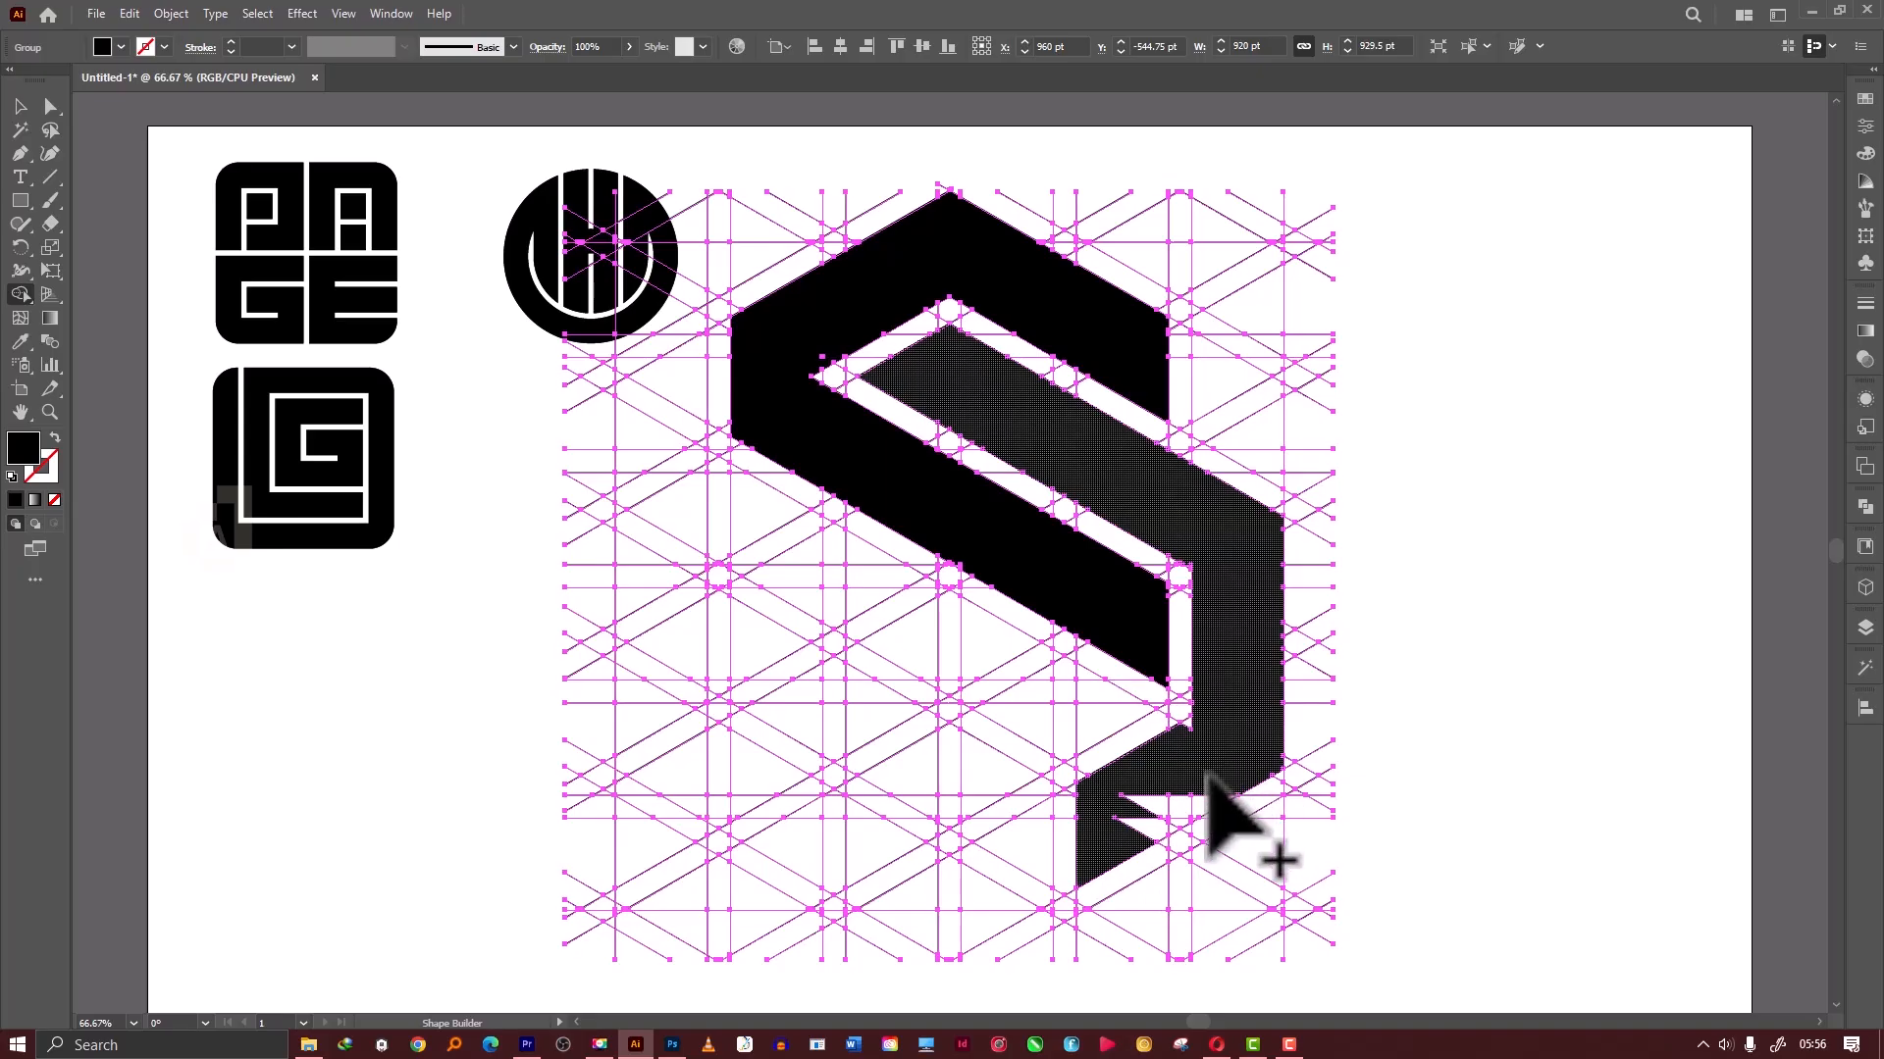
drag(1153, 829, 1191, 782)
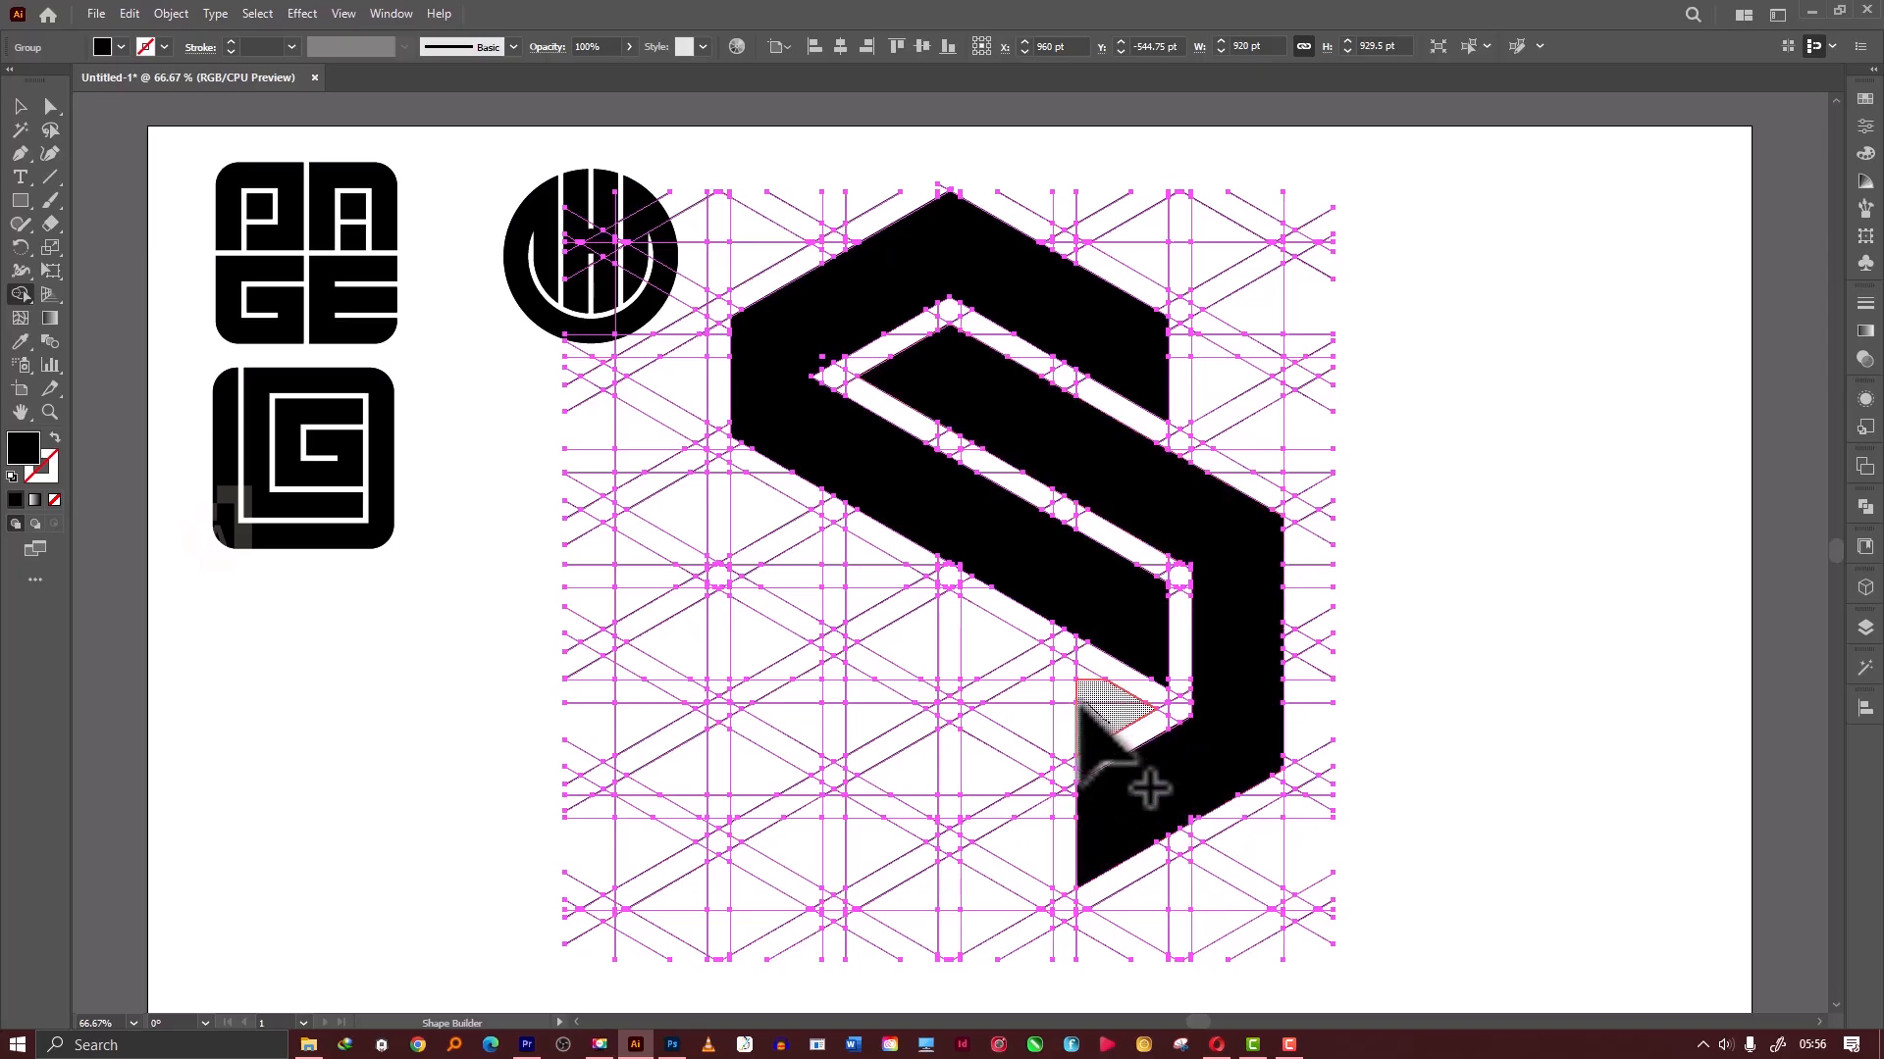
Merge the cells below the S shape into two separate parallel diagonal bars starting at the grid's left side, leaving thin gaps between them.
drag(1078, 701, 912, 604)
mouse_move(779, 530)
mouse_down()
mouse_move(648, 466)
mouse_move(718, 465)
mouse_move(760, 520)
mouse_move(739, 575)
mouse_move(804, 597)
mouse_move(862, 660)
mouse_move(943, 687)
mouse_move(928, 670)
mouse_move(971, 707)
mouse_move(933, 670)
mouse_move(1026, 679)
mouse_move(1055, 707)
mouse_move(1089, 691)
mouse_move(1065, 667)
mouse_move(1088, 673)
mouse_up()
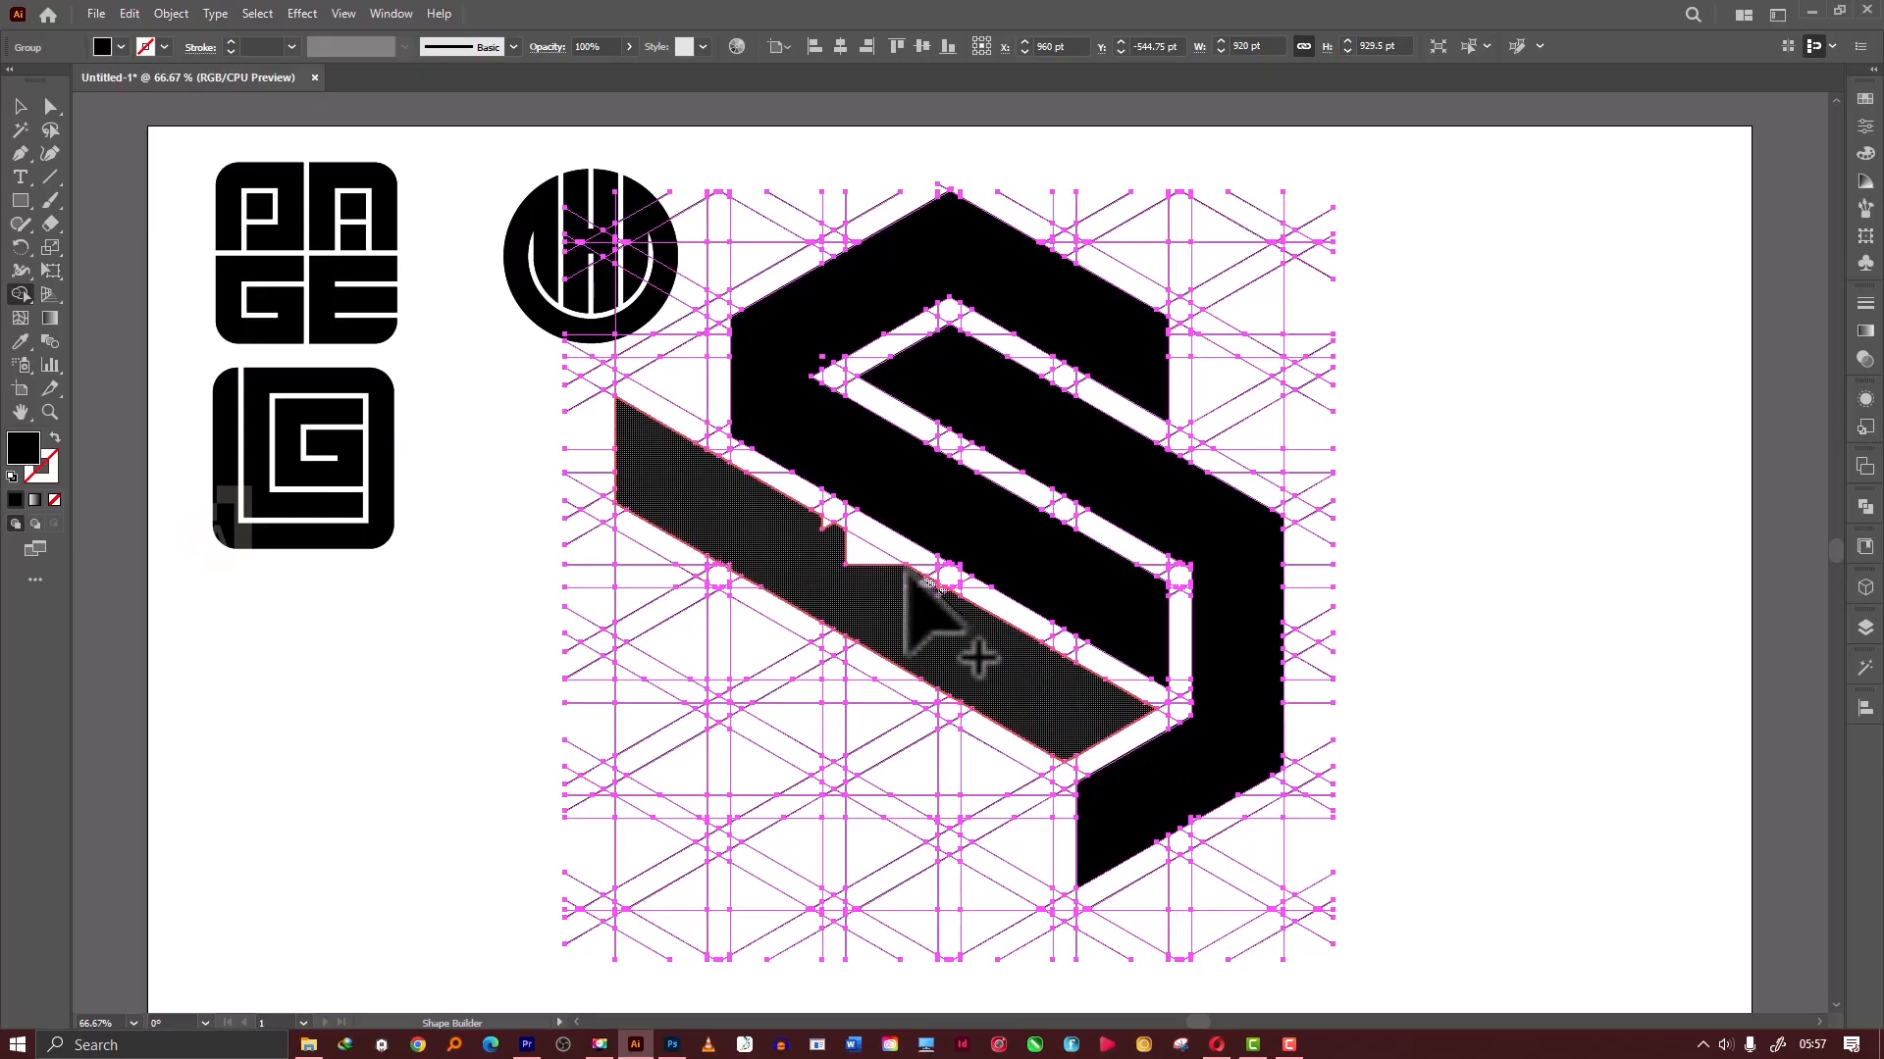
drag(904, 574, 824, 525)
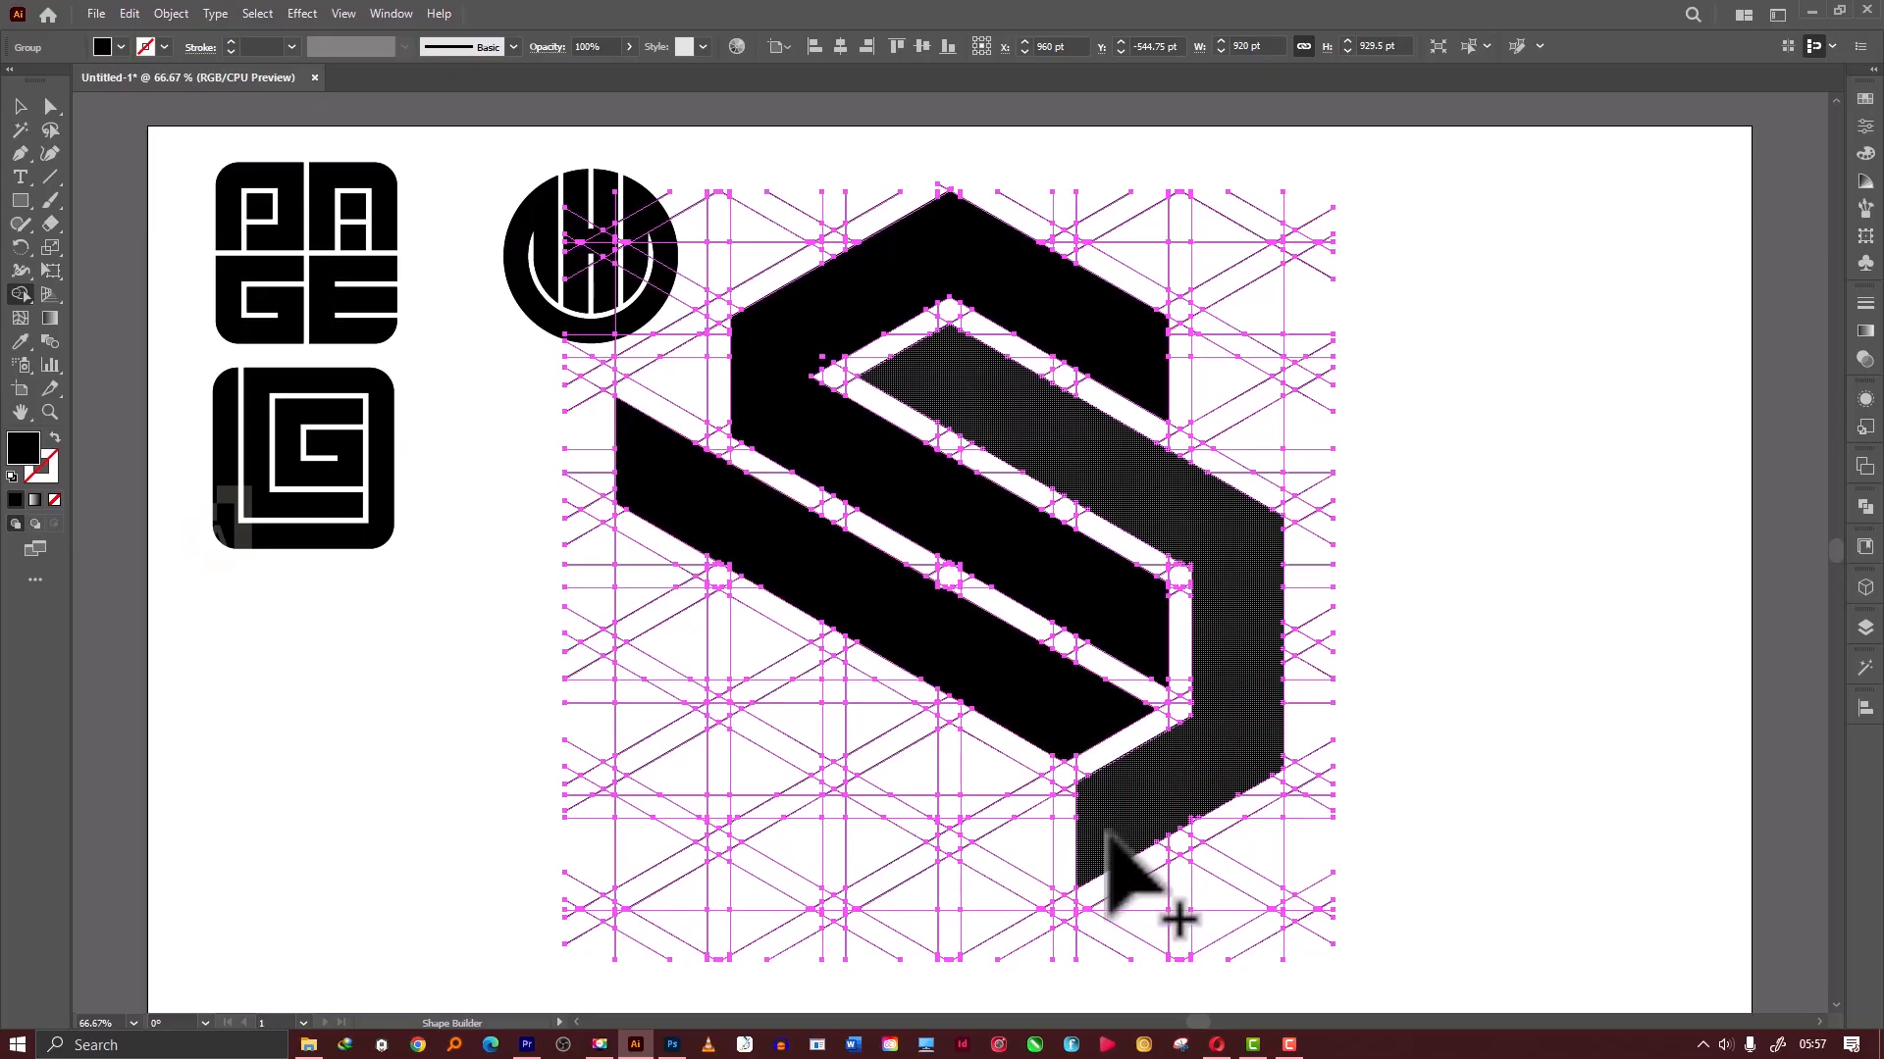
mouse_move(1006, 787)
mouse_down()
mouse_move(938, 783)
mouse_move(648, 559)
mouse_move(736, 628)
mouse_up()
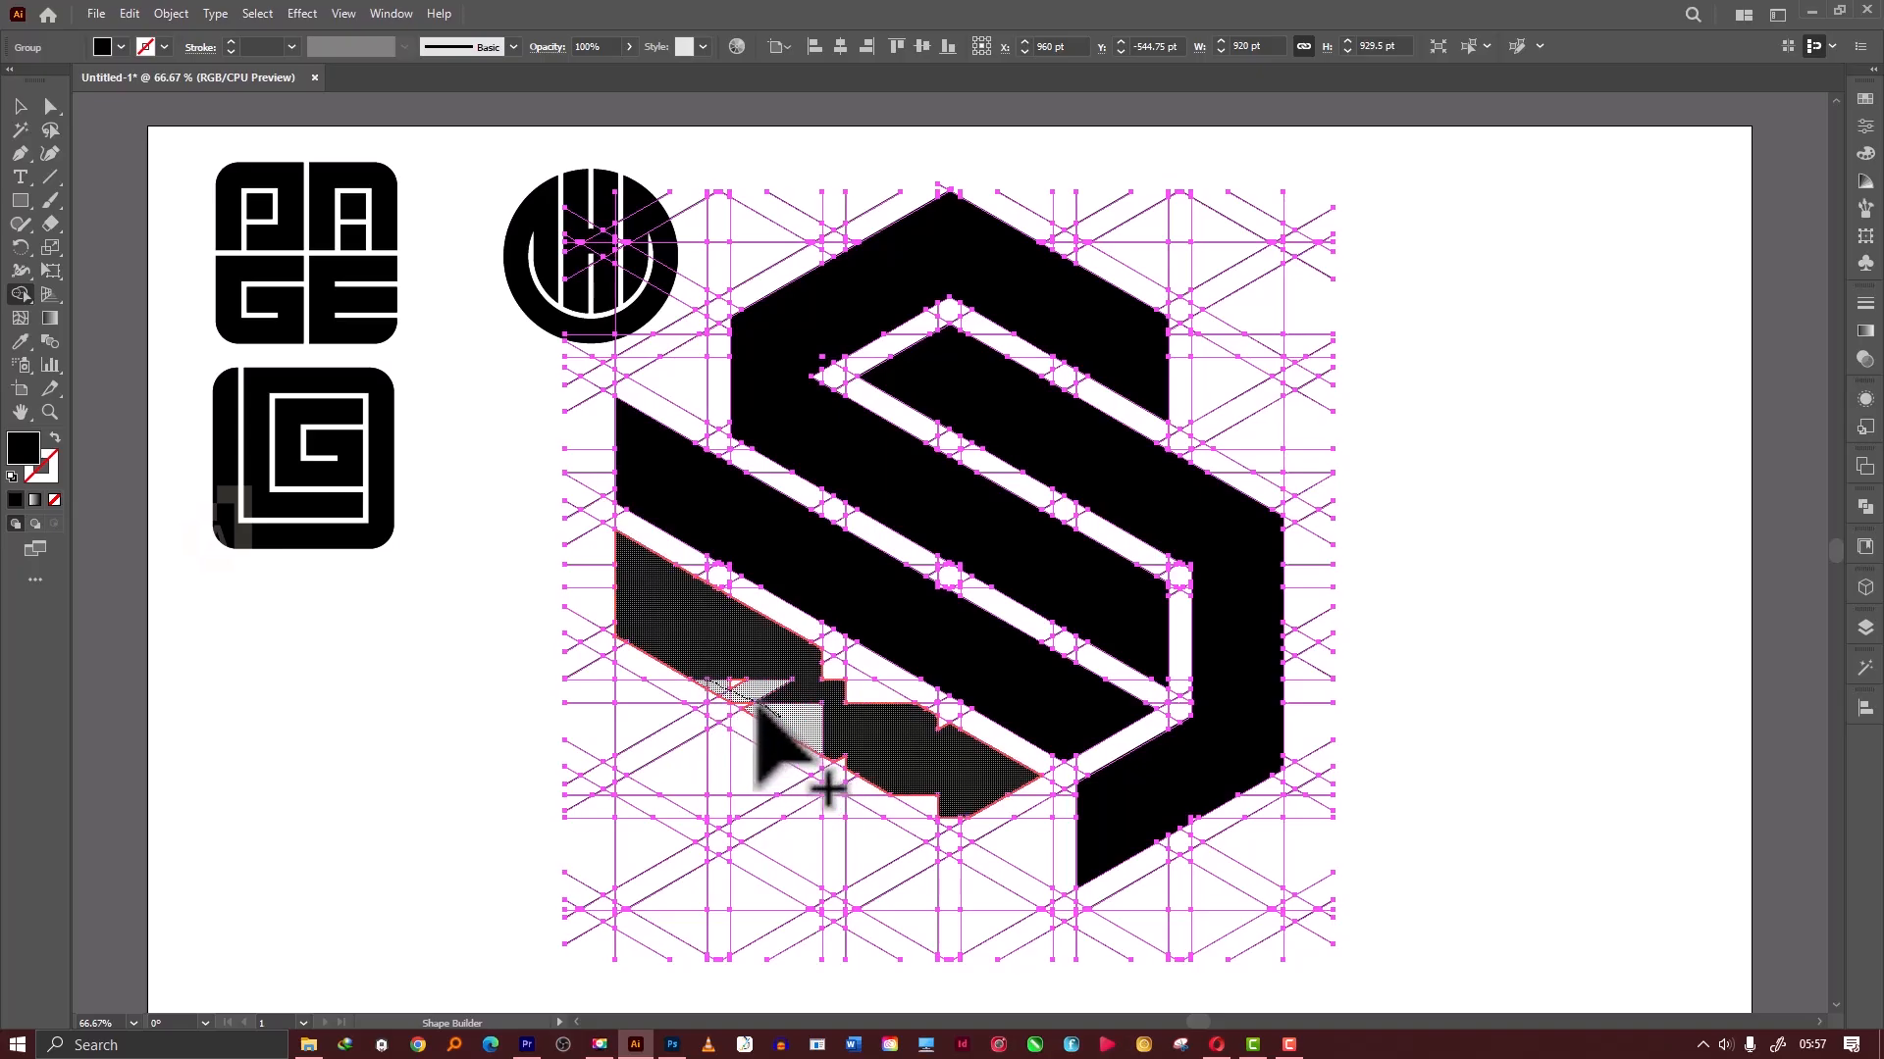
mouse_move(752, 705)
mouse_down()
mouse_move(731, 687)
mouse_move(834, 763)
mouse_move(956, 813)
mouse_up()
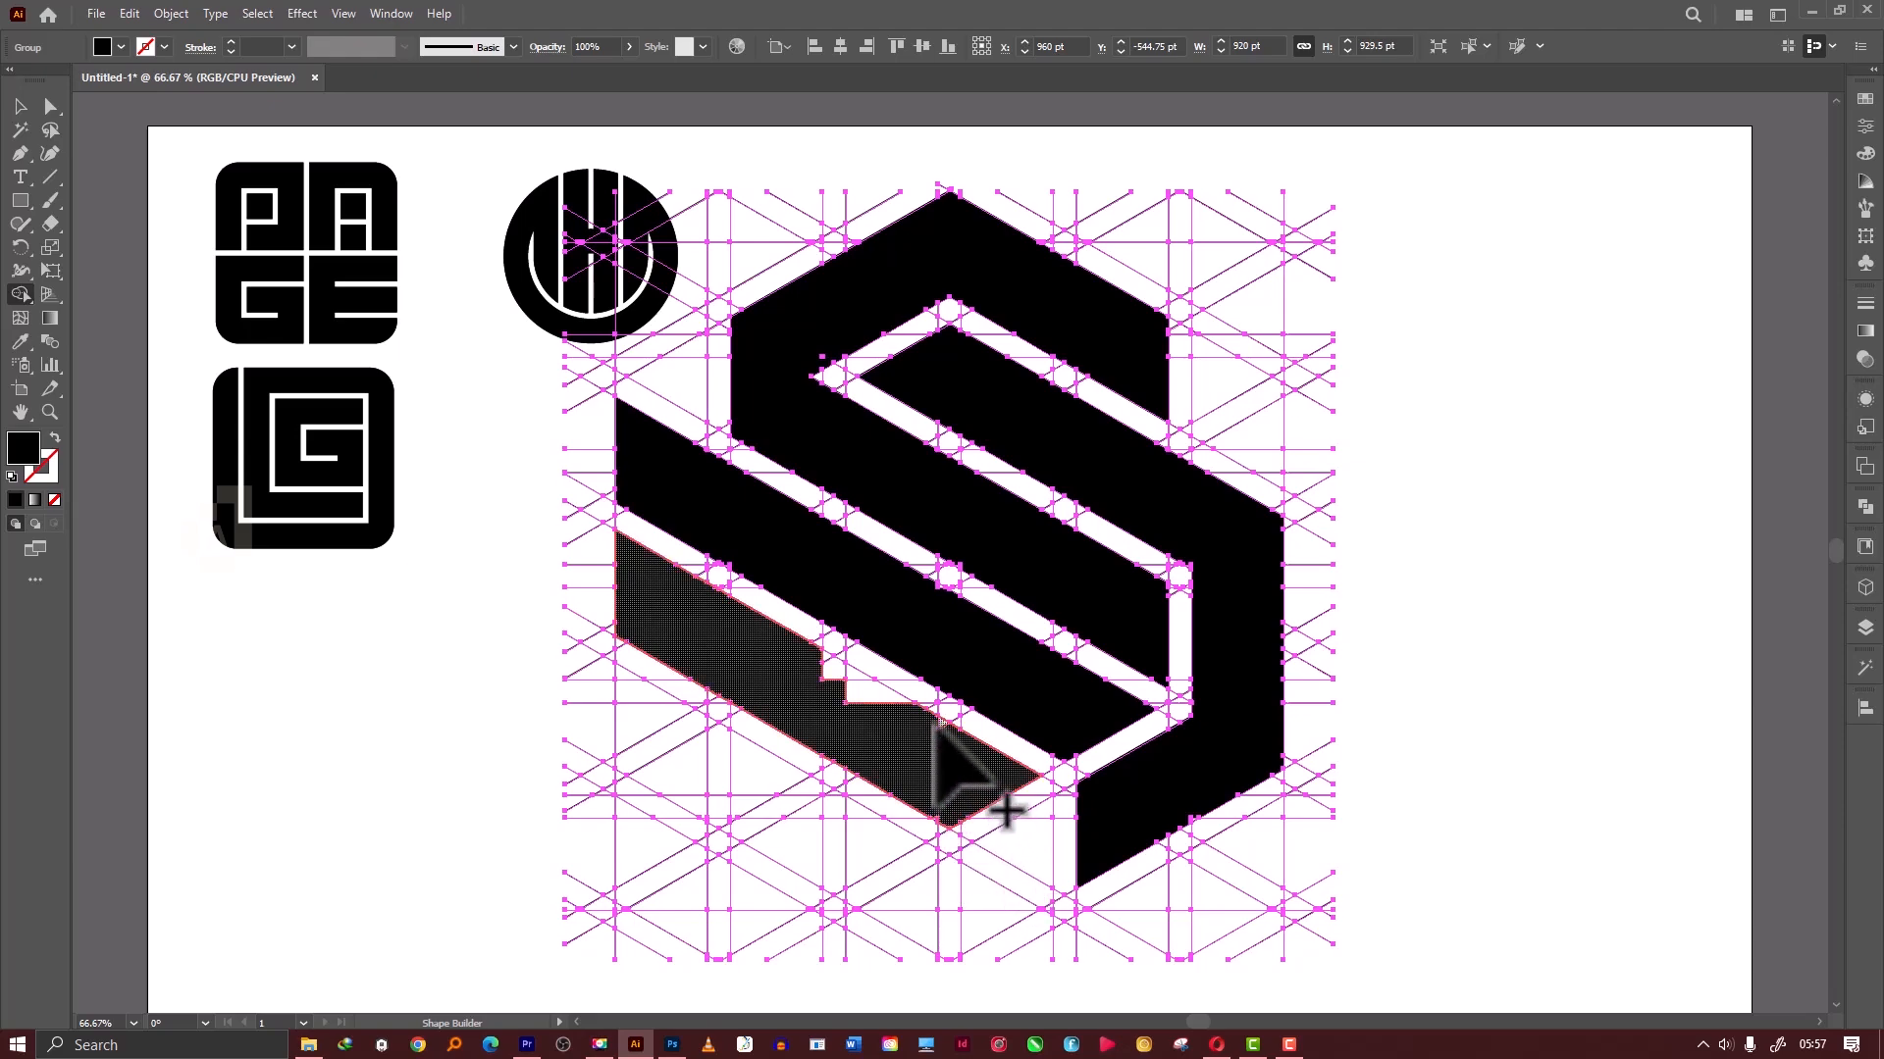
Extend the outer right band to the grid's bottom centre and join it to a third diagonal bar merged at the lower left.
mouse_move(933, 720)
mouse_down()
mouse_move(838, 677)
mouse_move(854, 706)
mouse_move(958, 738)
mouse_move(966, 785)
mouse_move(1102, 841)
mouse_move(1073, 863)
mouse_move(1036, 852)
mouse_move(1046, 822)
mouse_move(966, 910)
mouse_move(1042, 887)
mouse_up()
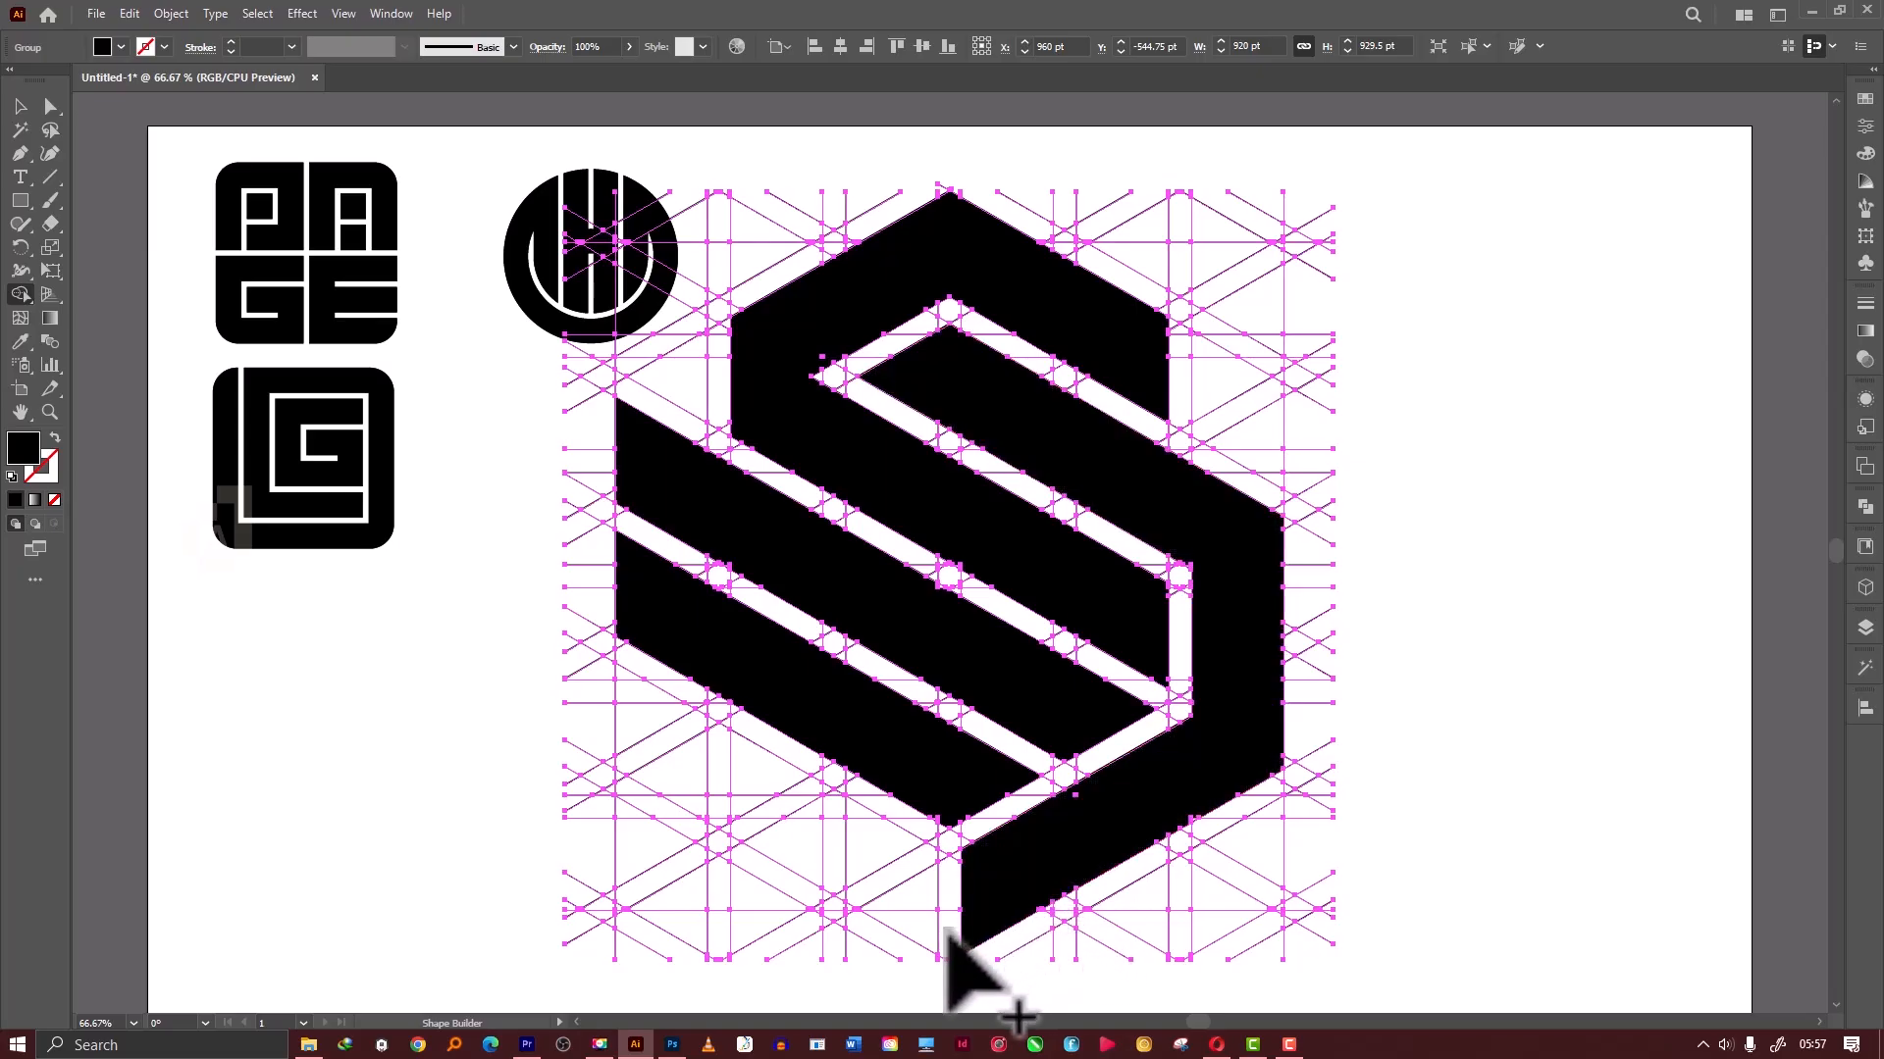
mouse_move(915, 915)
mouse_down()
mouse_move(670, 741)
mouse_move(627, 677)
mouse_move(775, 829)
mouse_up()
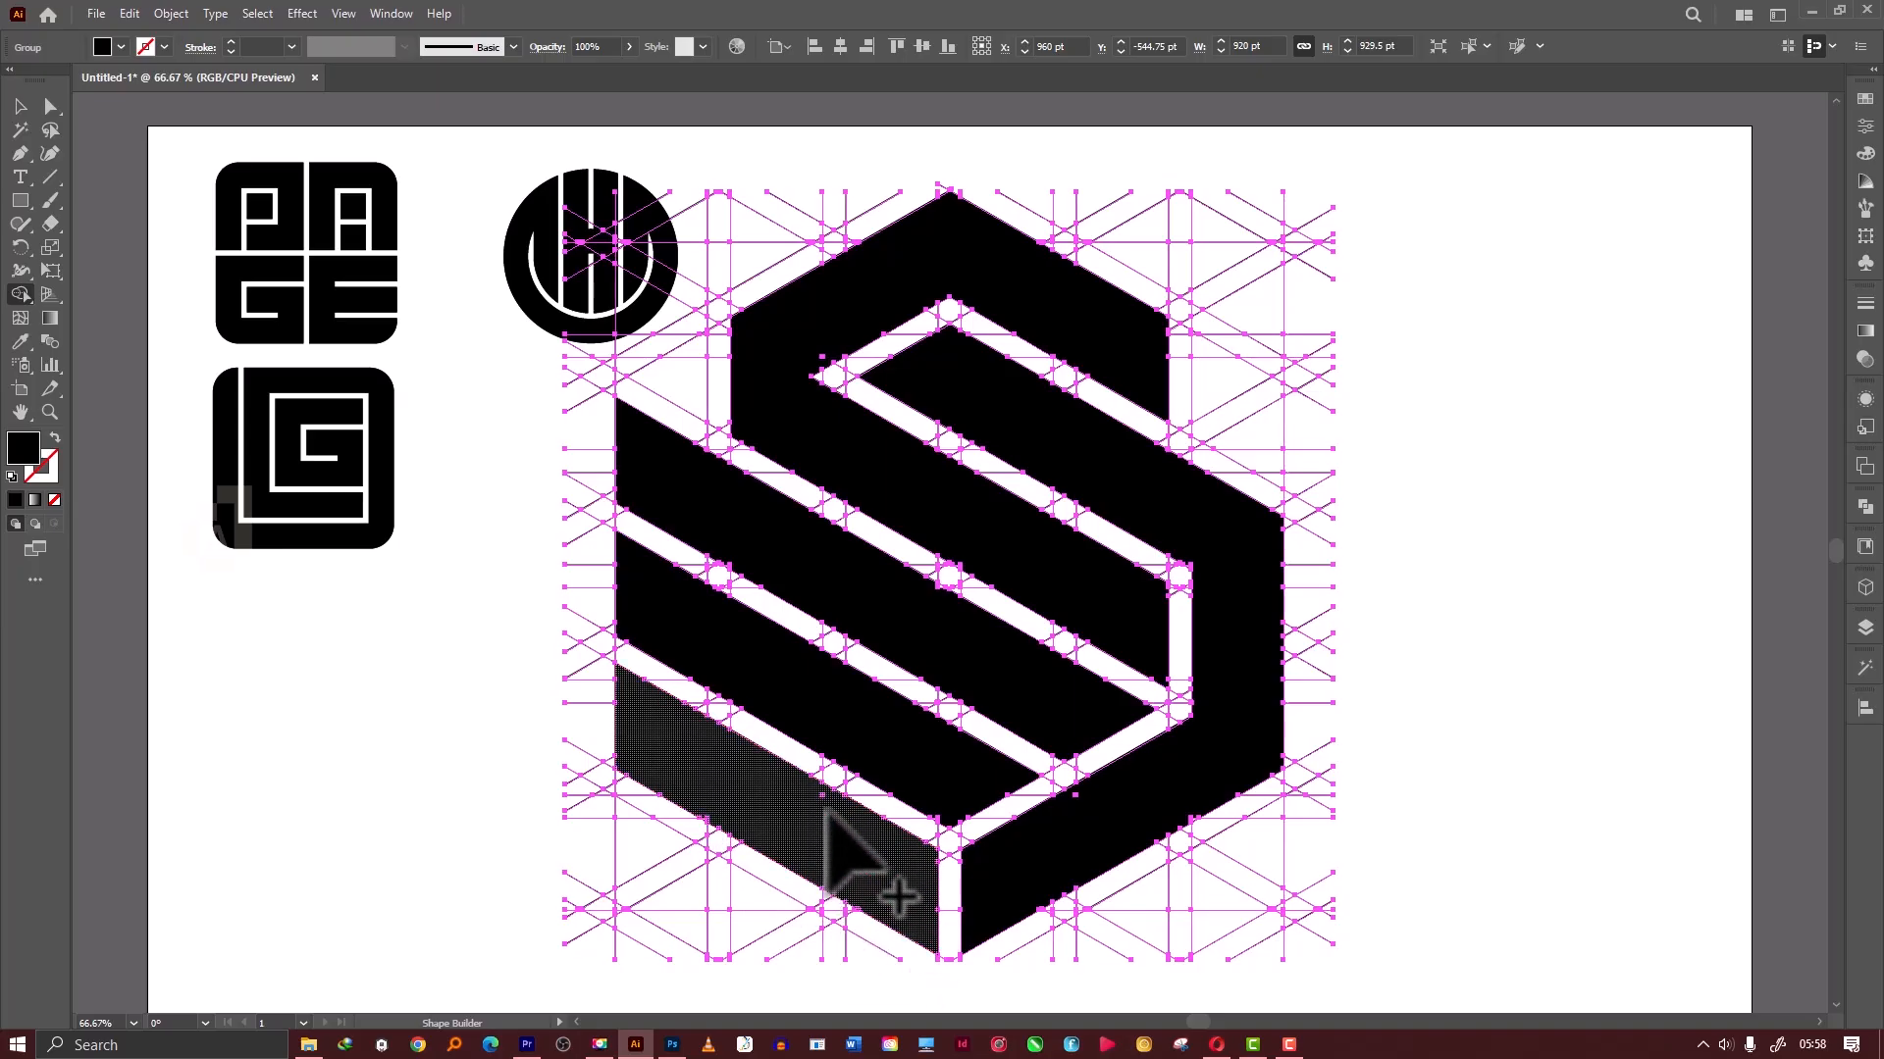
mouse_move(822, 796)
mouse_down()
mouse_move(893, 880)
mouse_move(945, 891)
mouse_move(965, 855)
mouse_move(933, 854)
mouse_move(960, 967)
mouse_up()
Extend the line ends at the grid's bottom centre so they cross, and merge the enclosed notch into the black shape with Shape Builder.
ctrl+click(950, 957)
drag(523, 433, 942, 716)
key(shift+m)
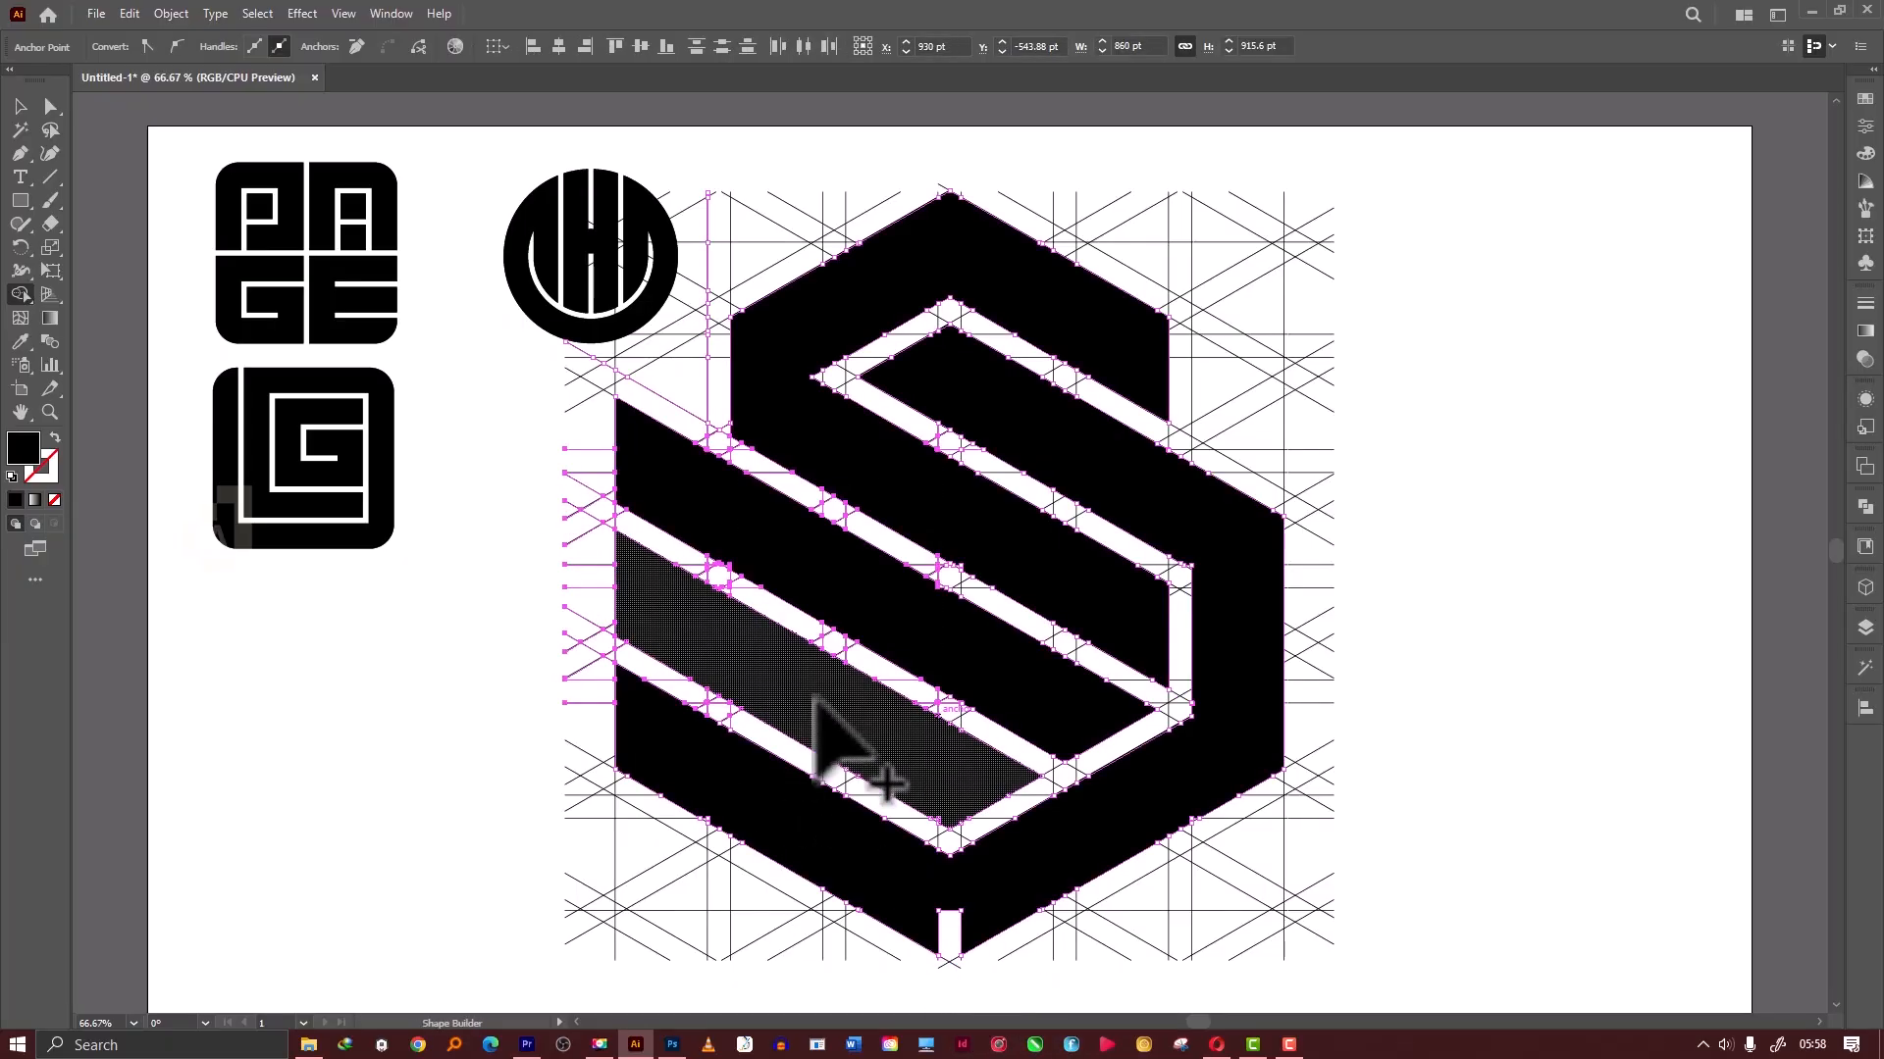
key(v)
drag(523, 407, 1185, 802)
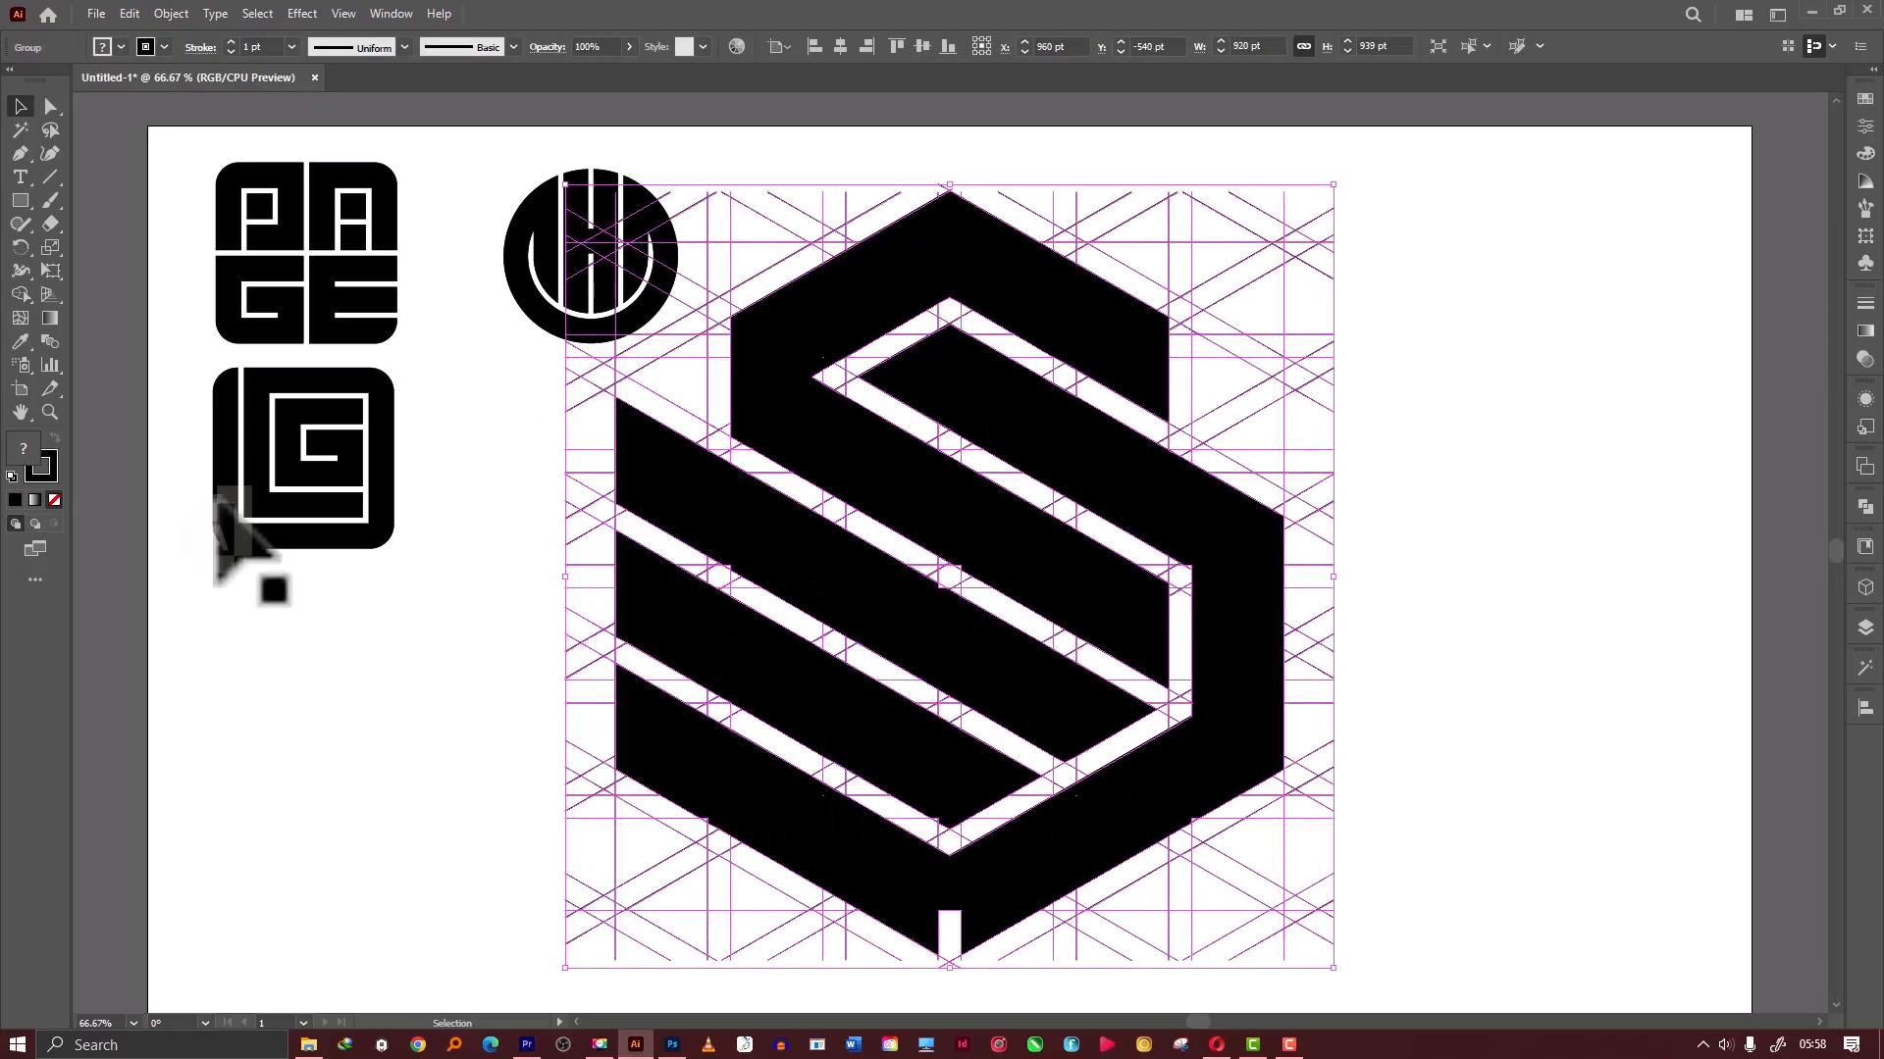
click(22, 294)
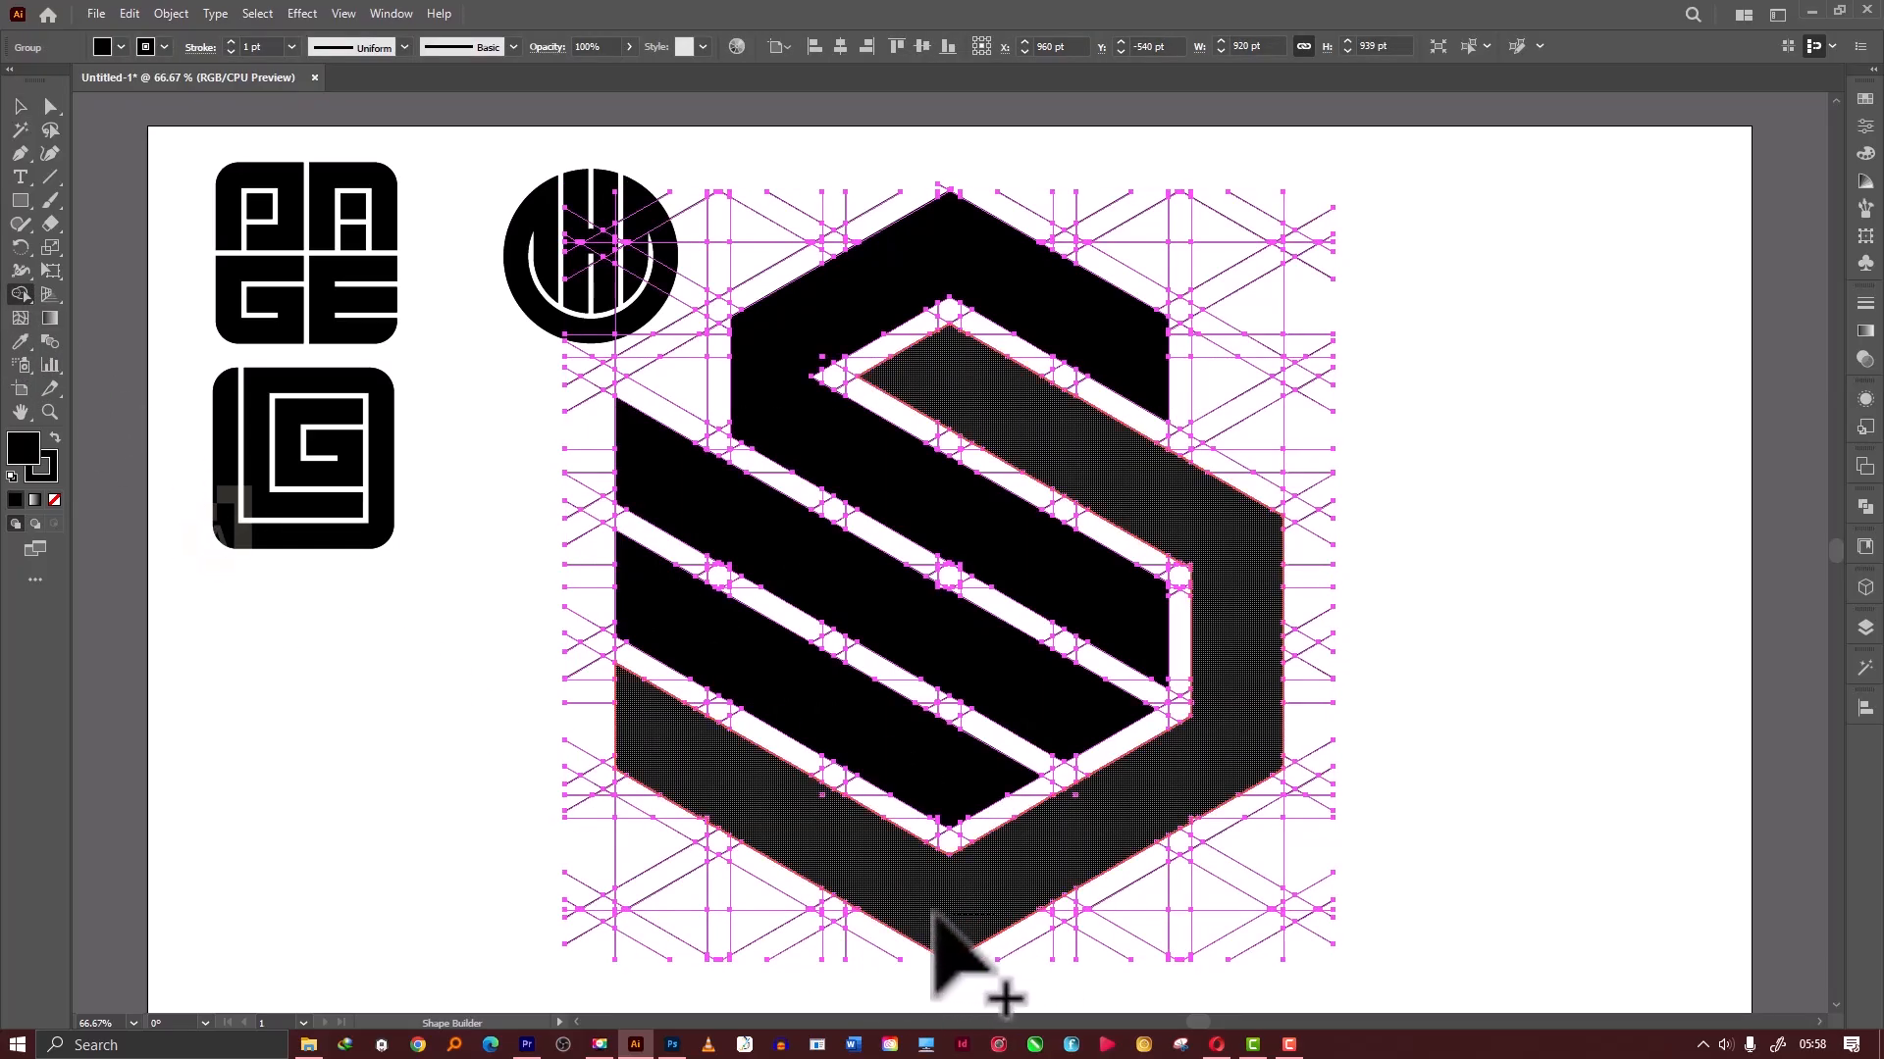
key(v)
key(shift+m)
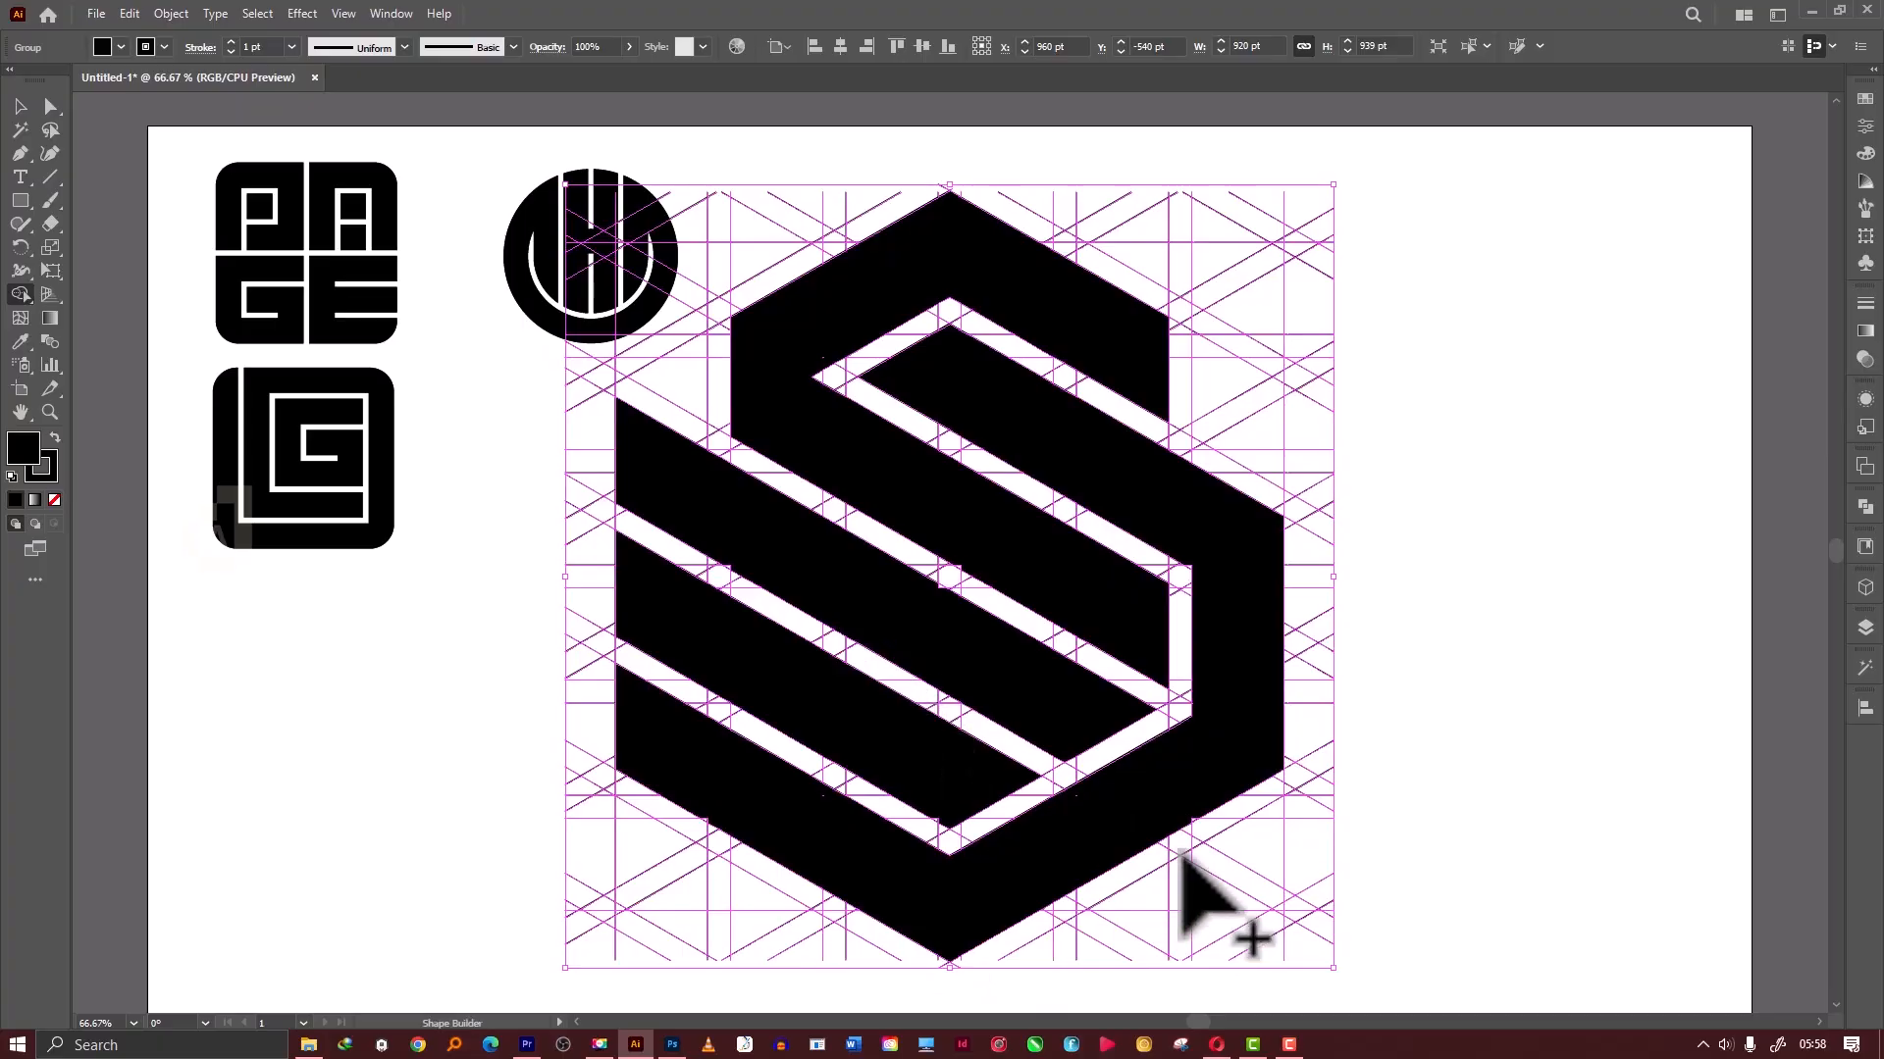
Inspect the mark up close for unmerged cells or gaps along its bands.
key(ctrl+equal)
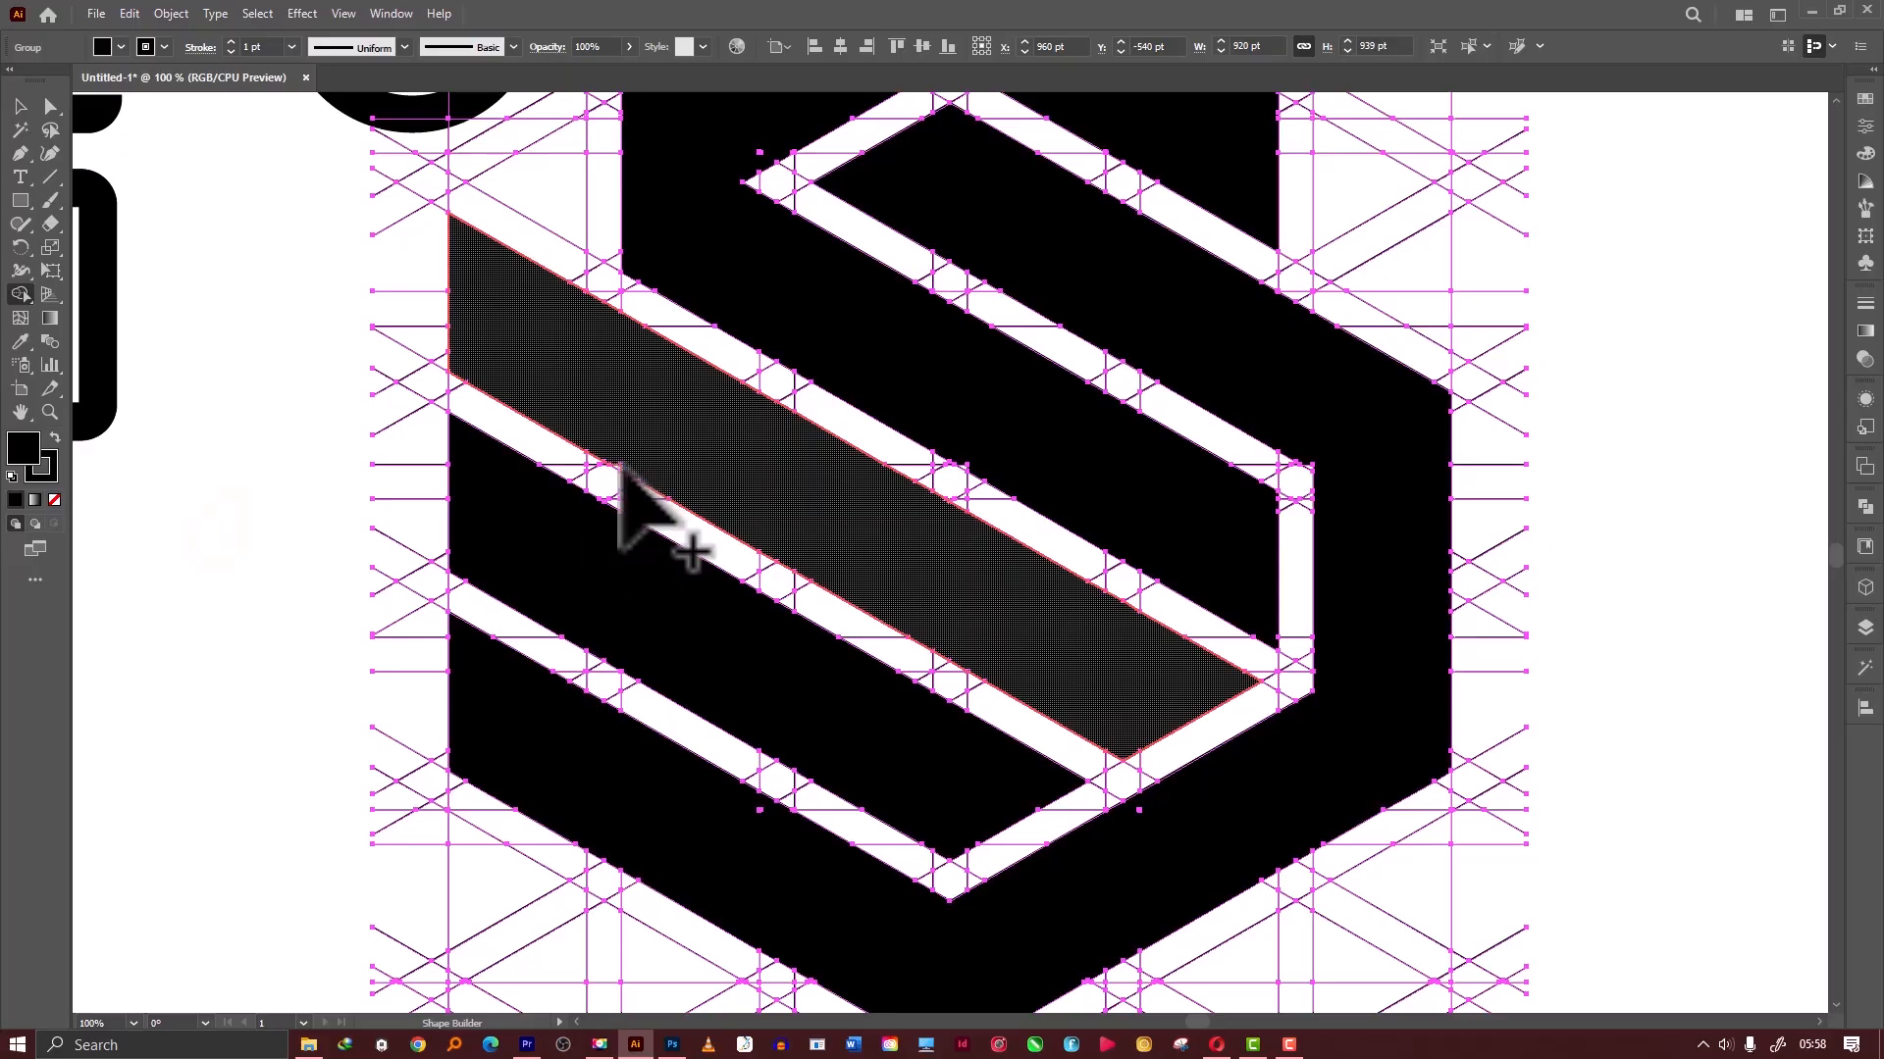
scroll(825, 526, up, 2)
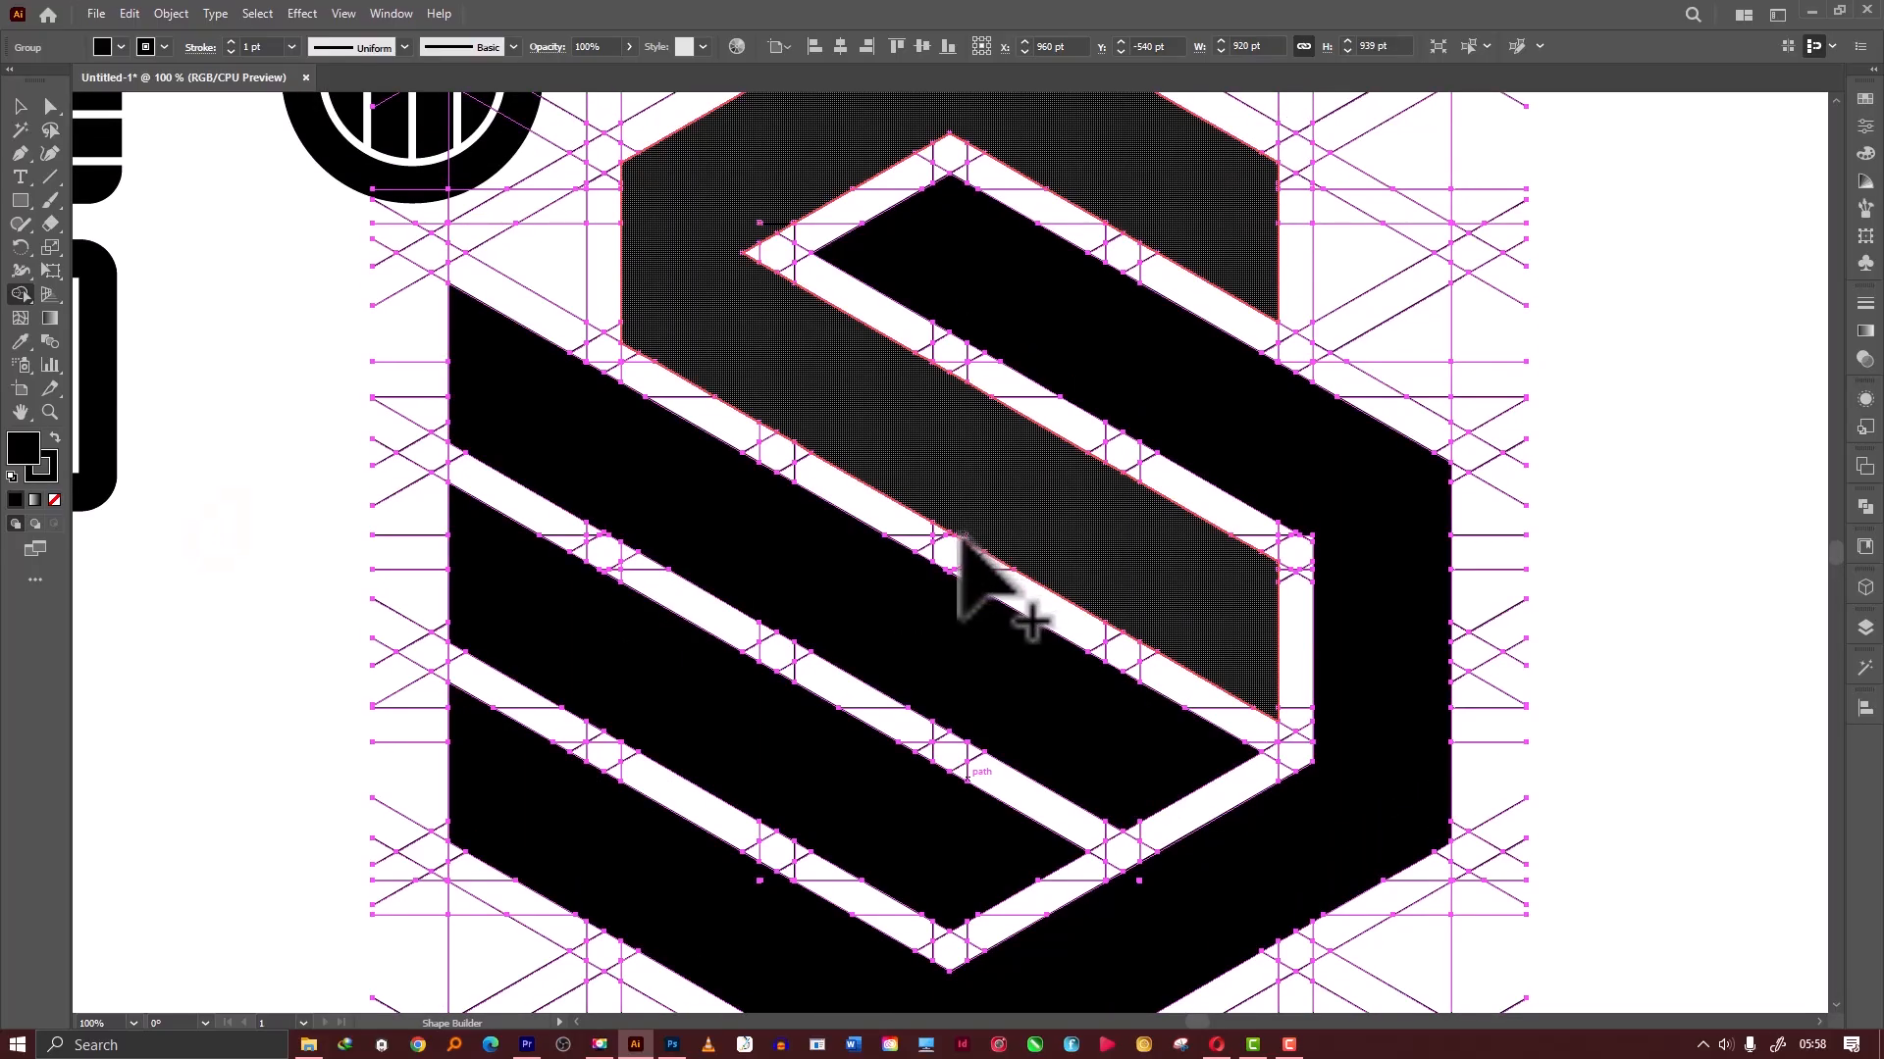
scroll(947, 530, up, 4)
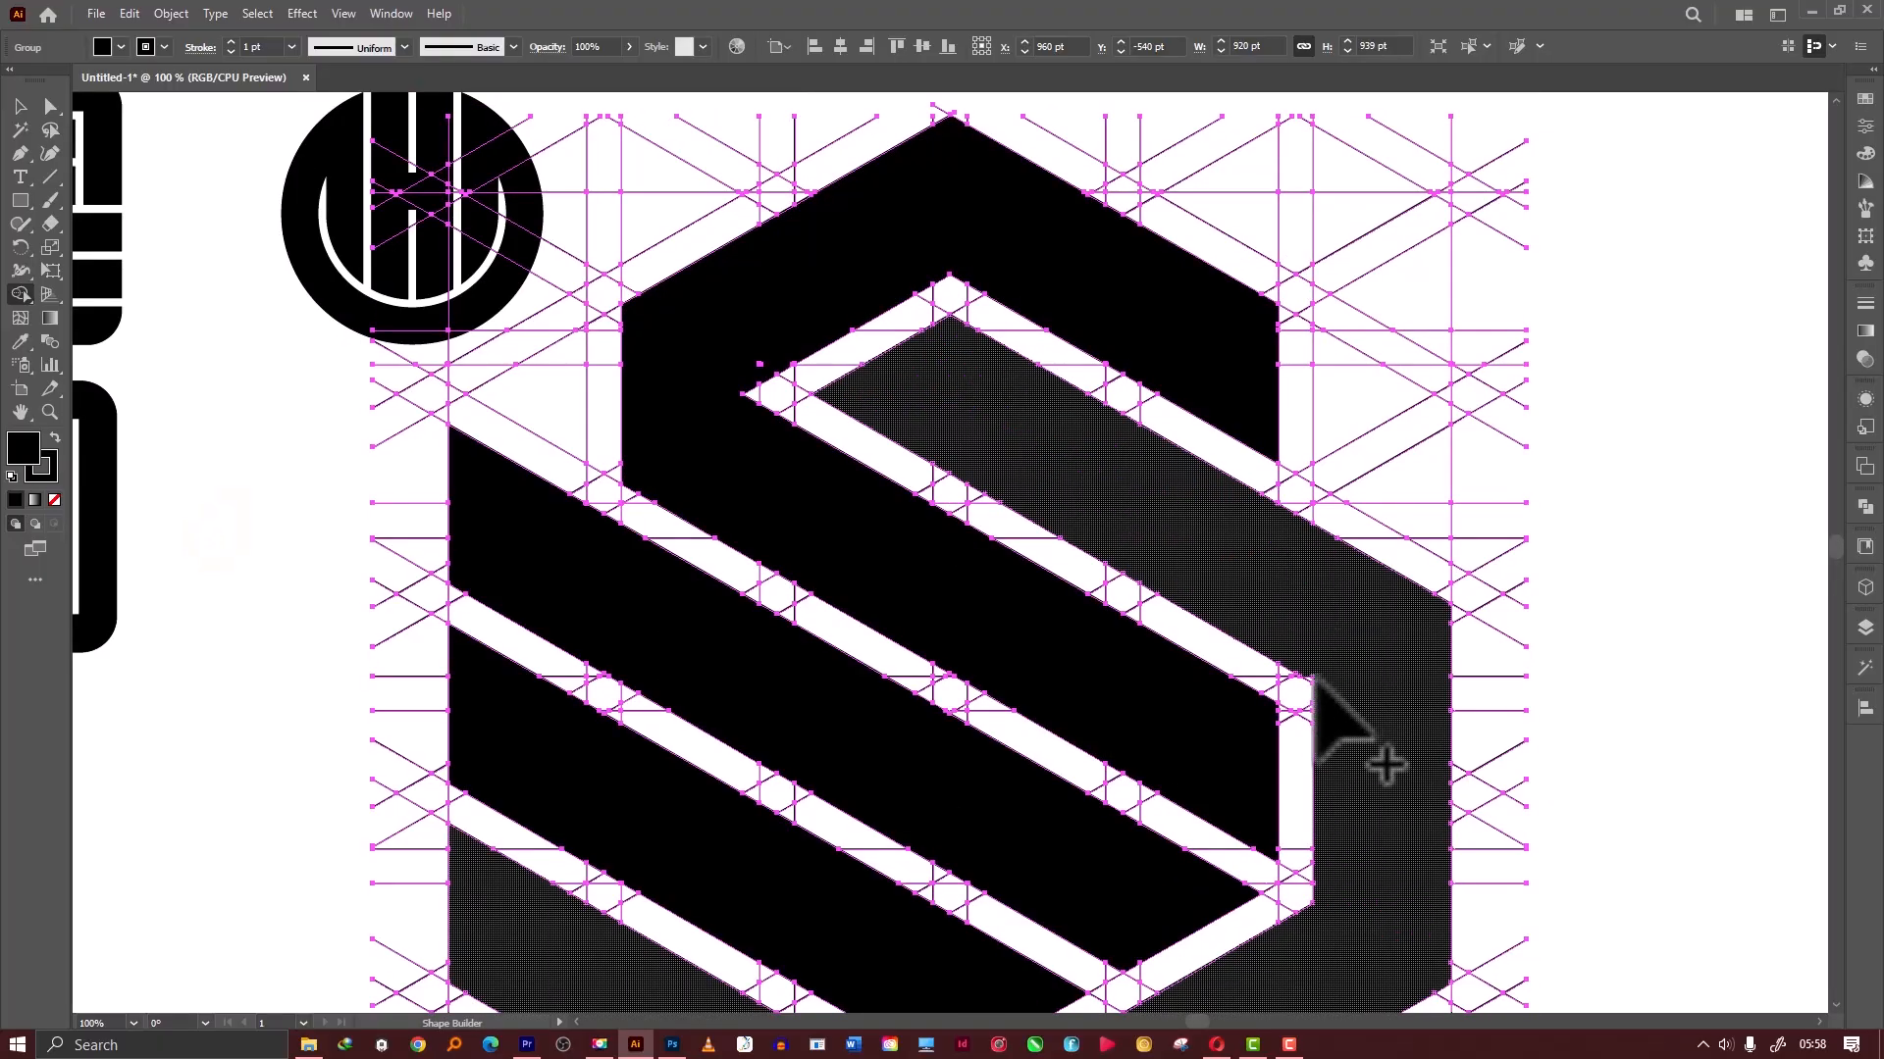
key(v)
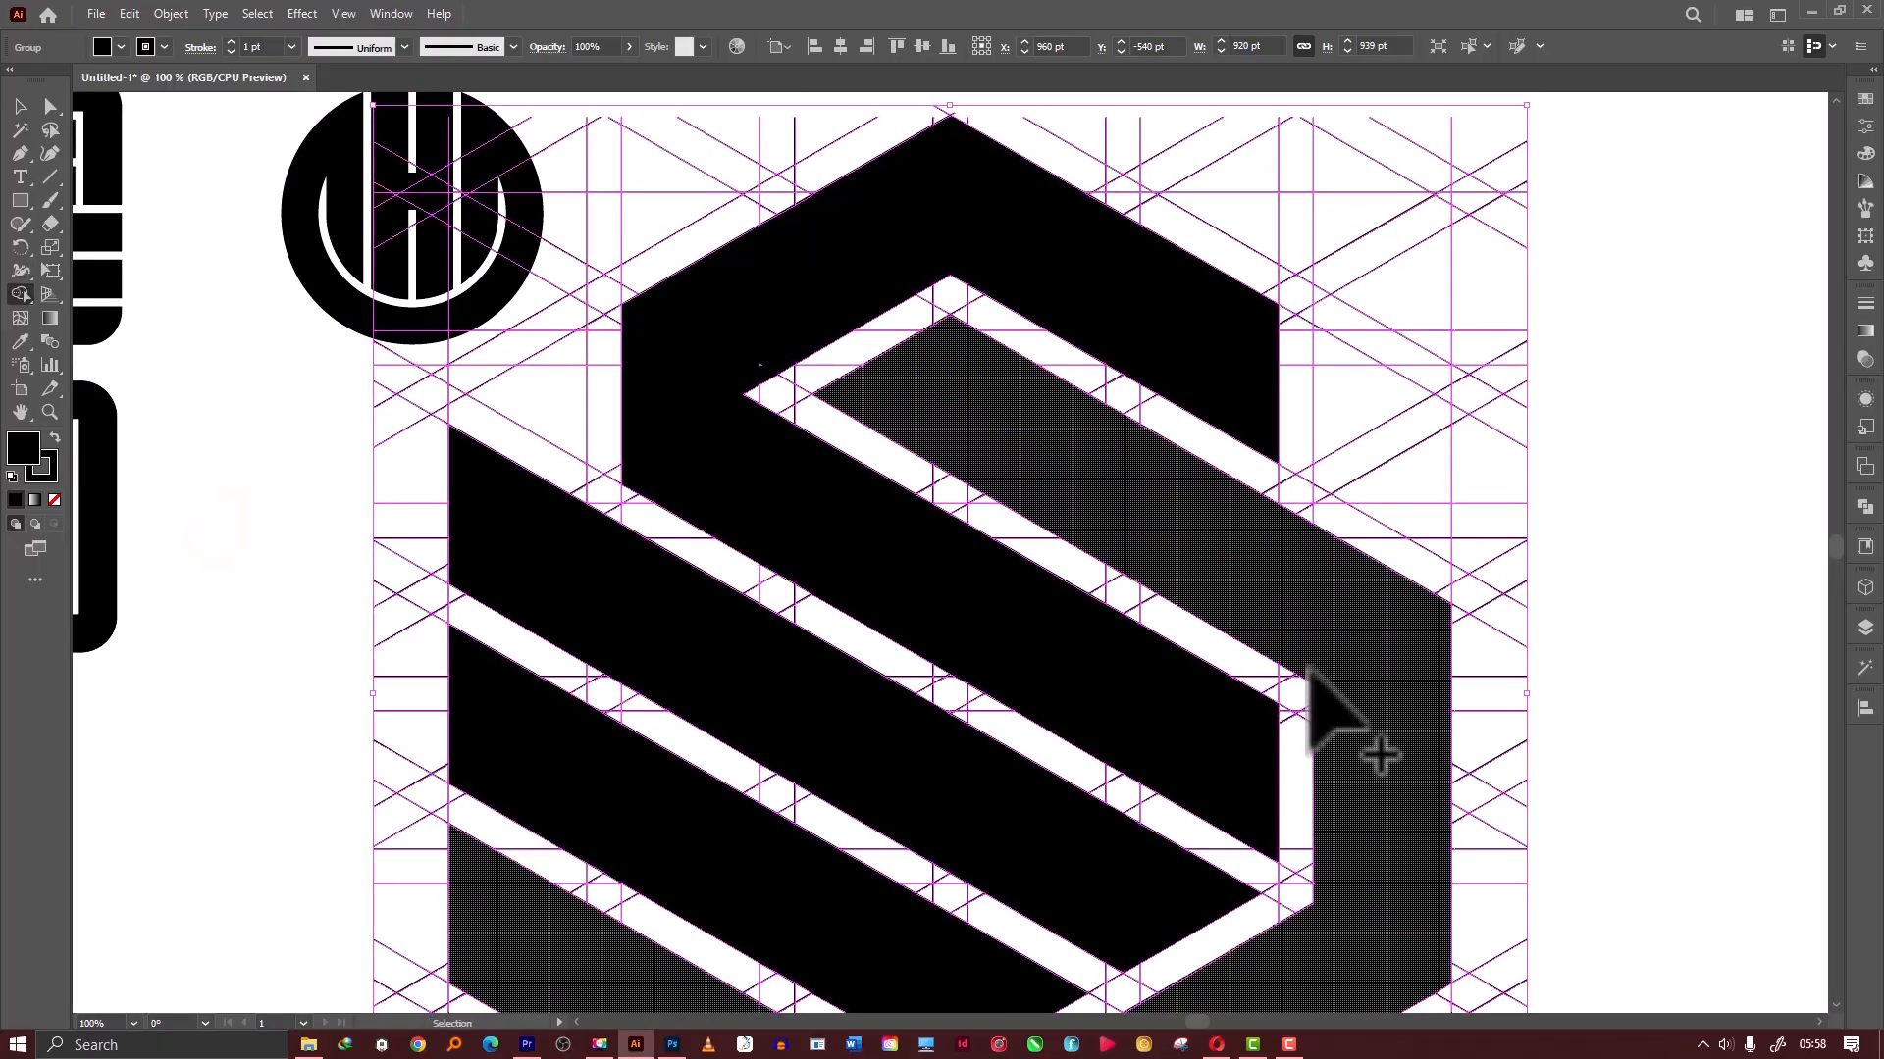
key(ctrl+0)
key(ctrl+minus)
key(shift+m)
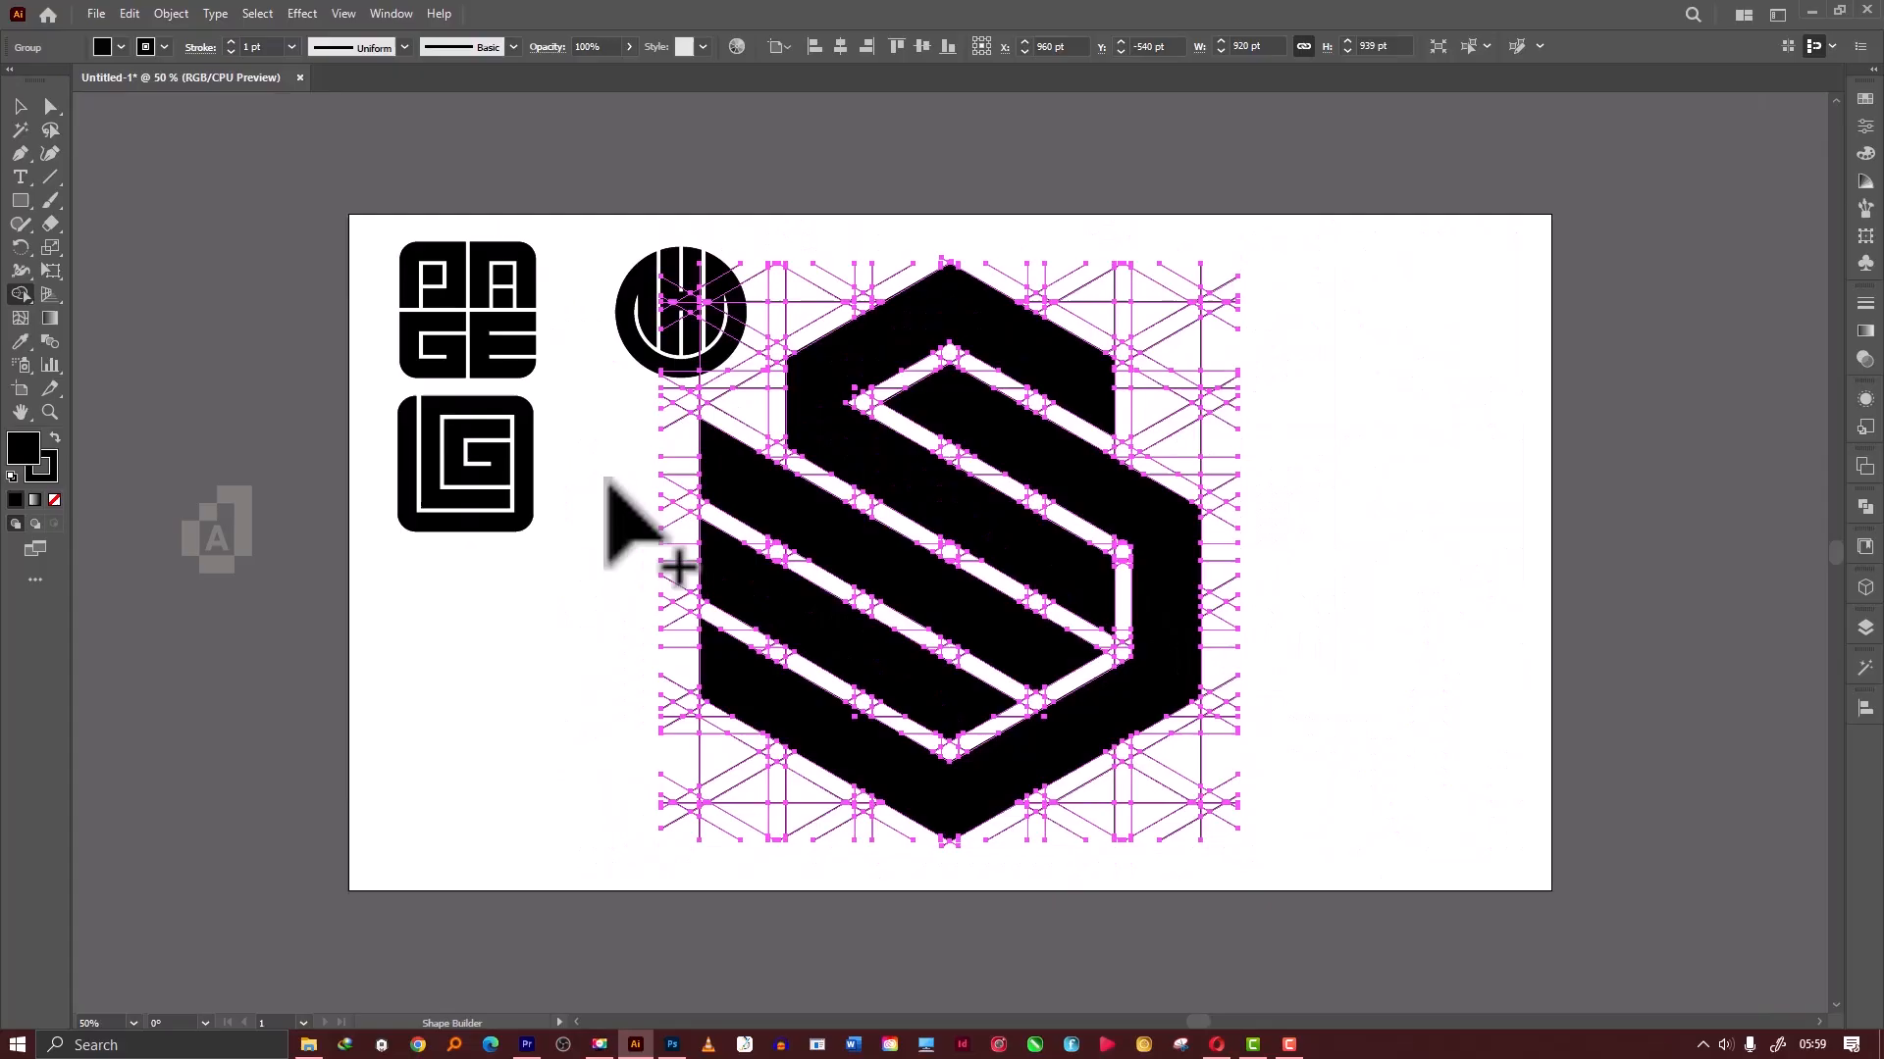
Select the unfilled grid lines with the Magic Wand and delete them, keeping only the black mark.
click(23, 125)
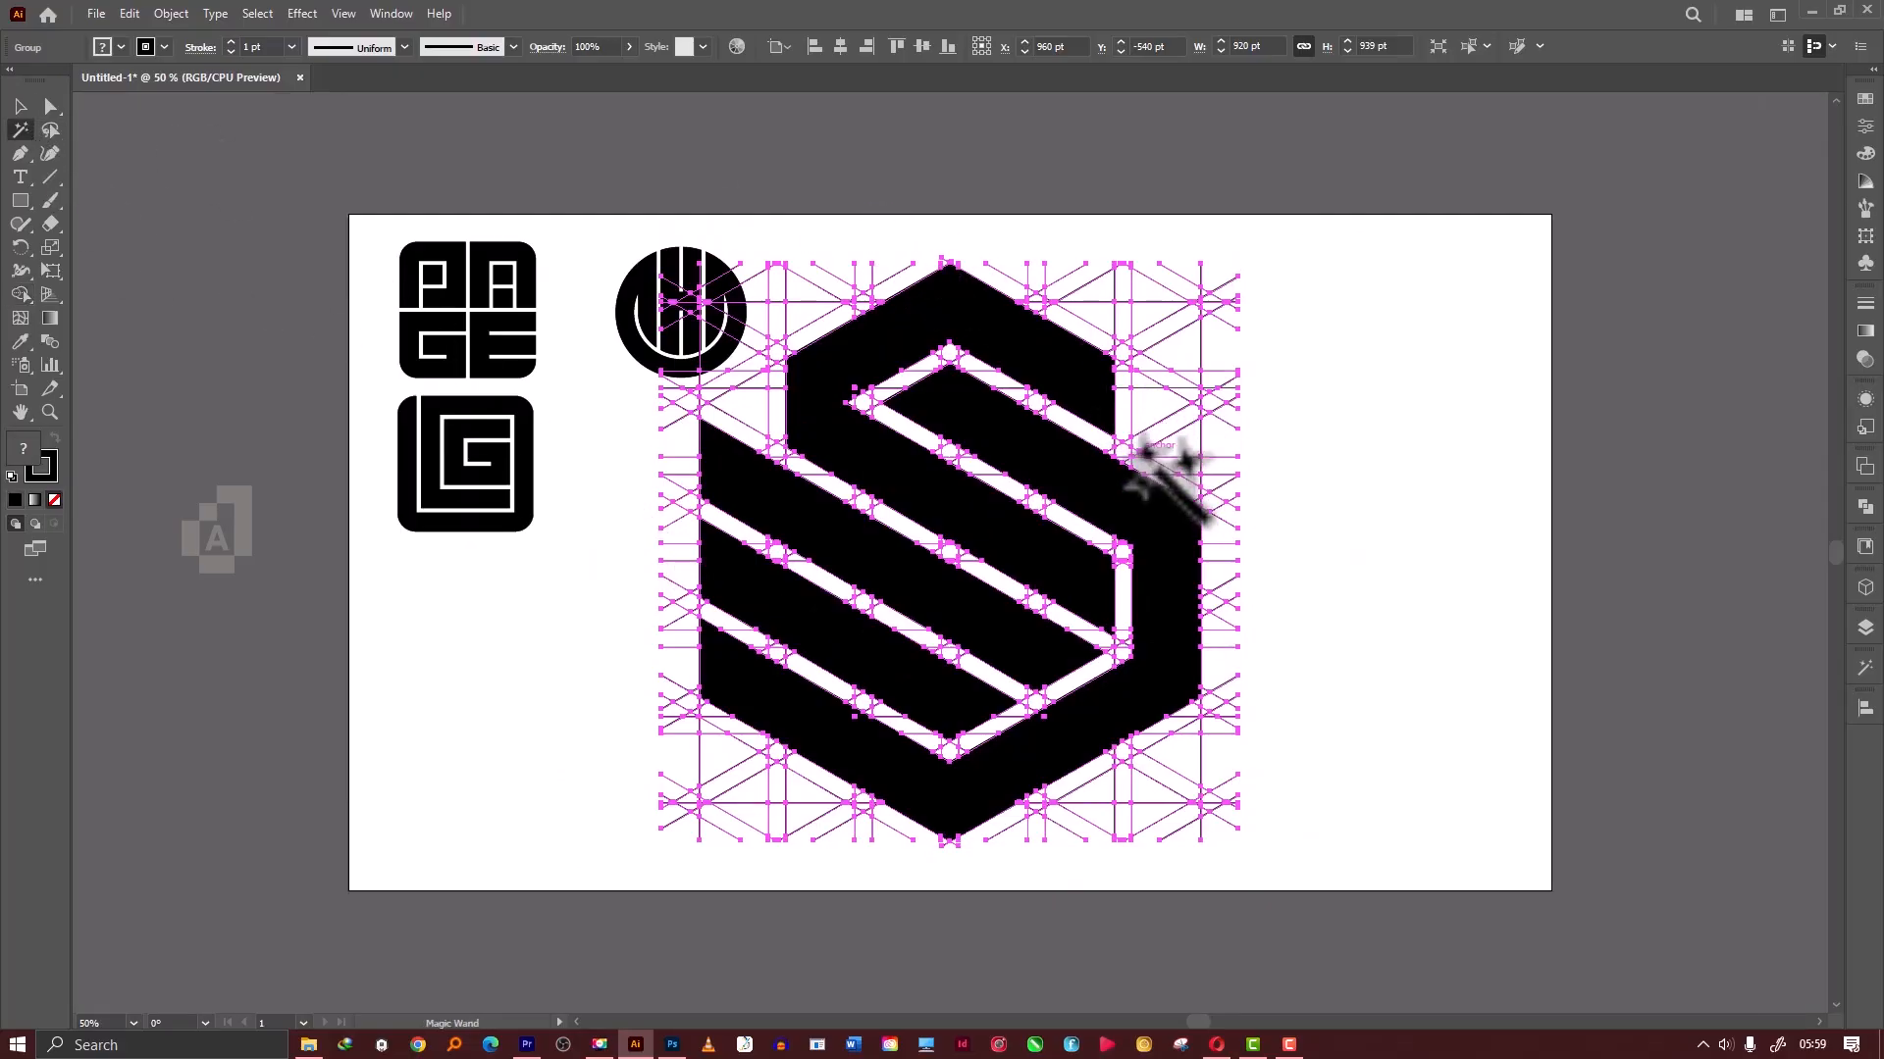
click(1141, 451)
click(22, 108)
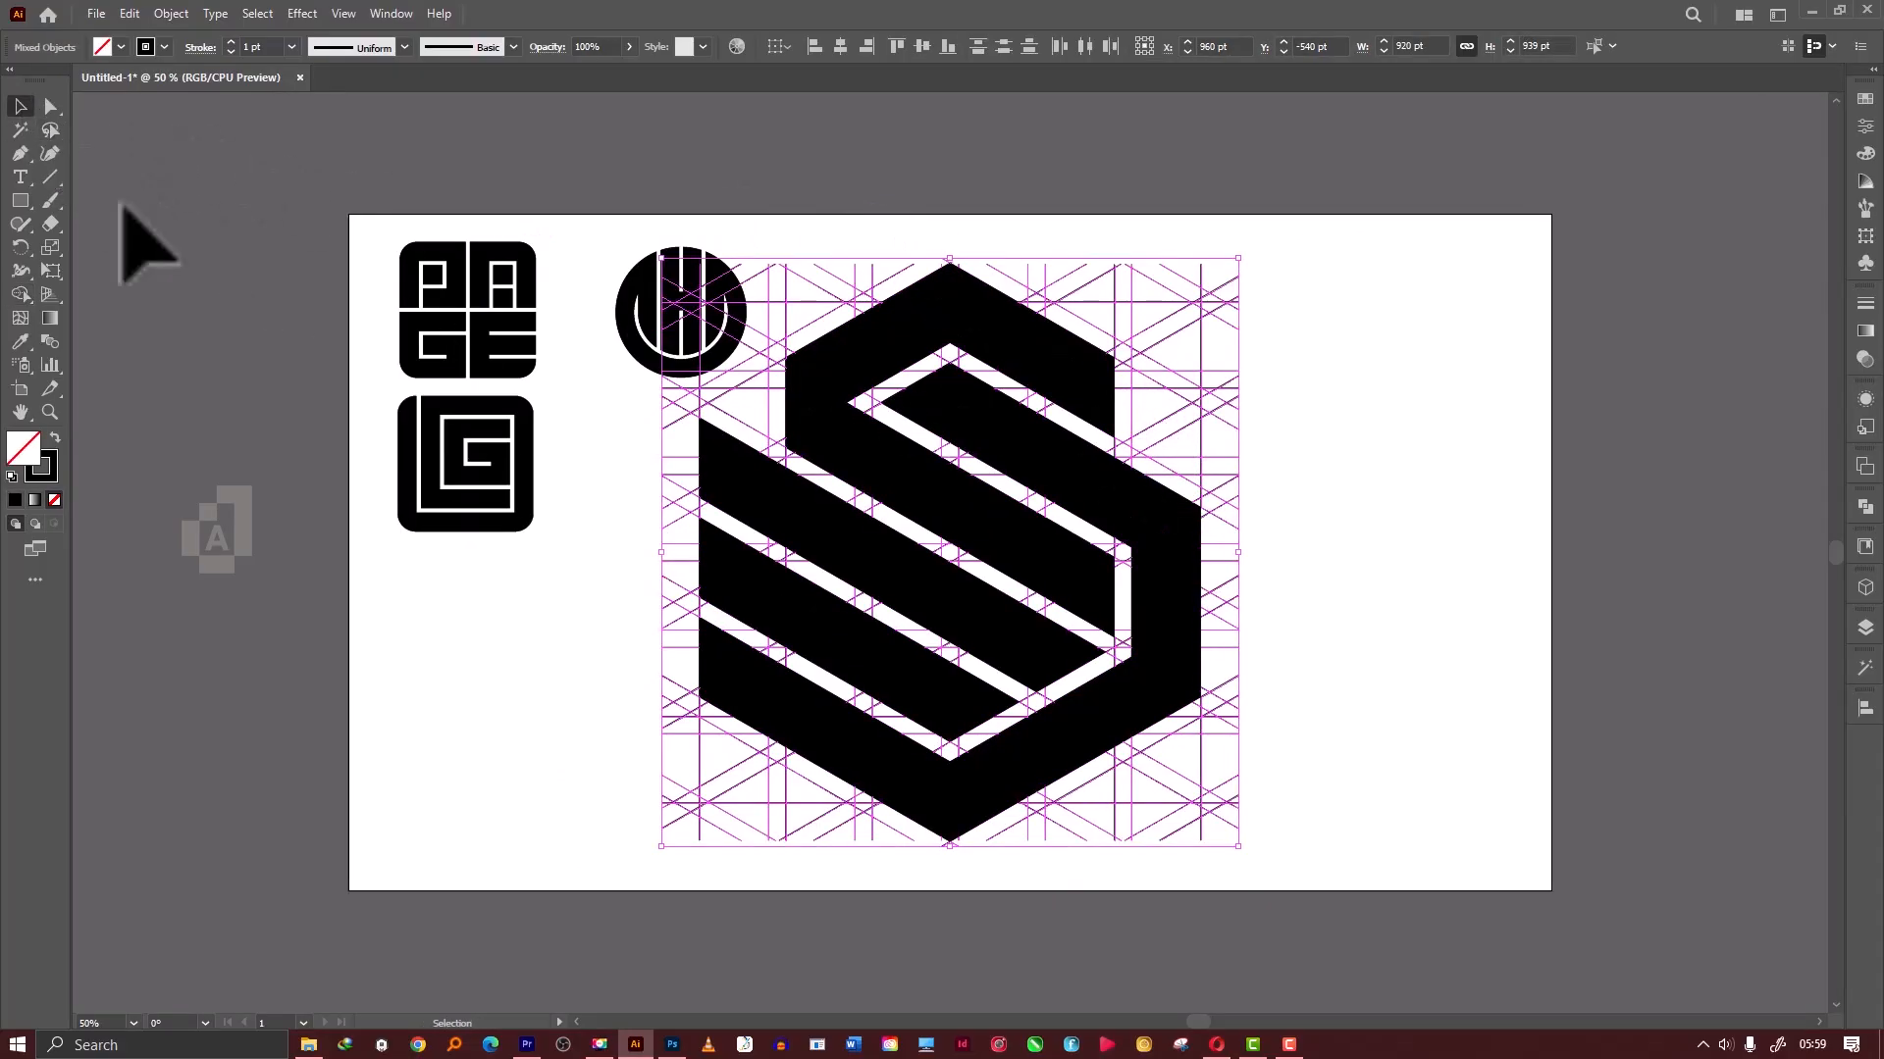
key(Delete)
Scale the whole S mark down to about 542 pt wide and place it slightly right of the artboard's centre.
drag(1252, 828, 882, 505)
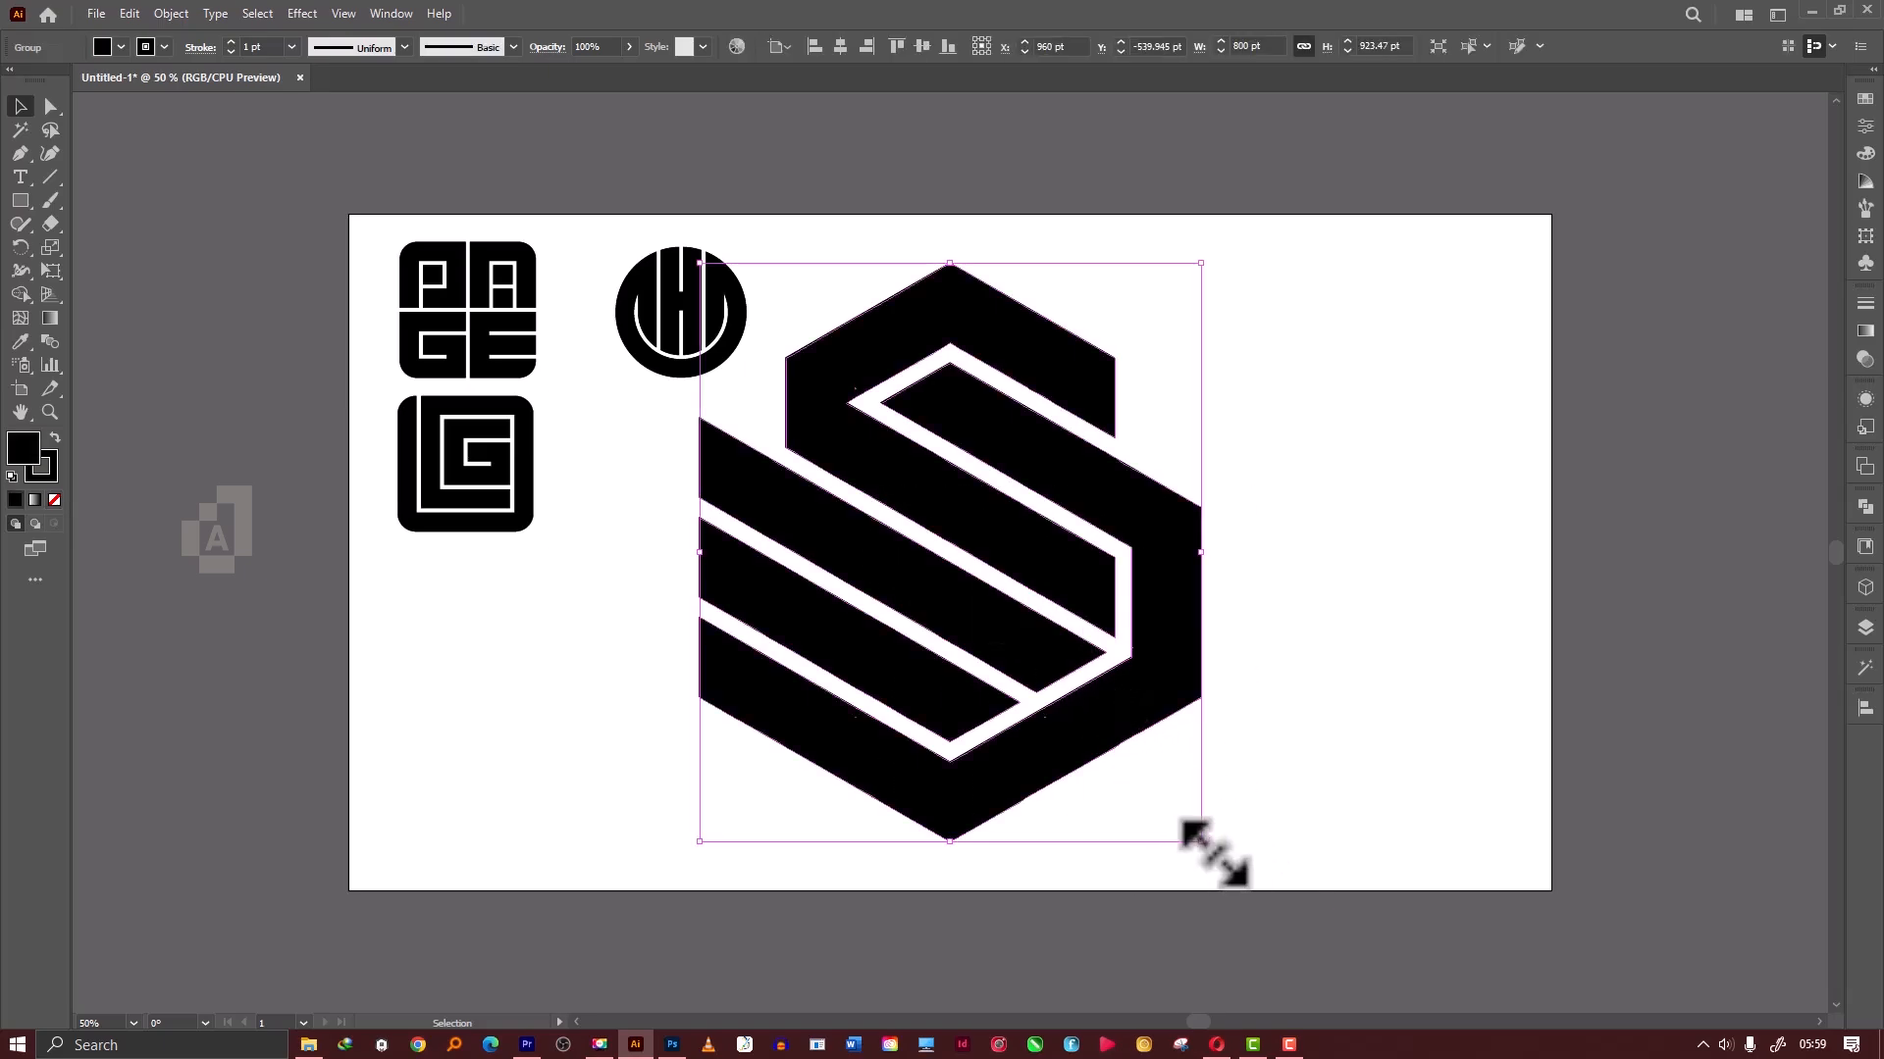
drag(1207, 846, 1119, 750)
drag(991, 613, 1038, 623)
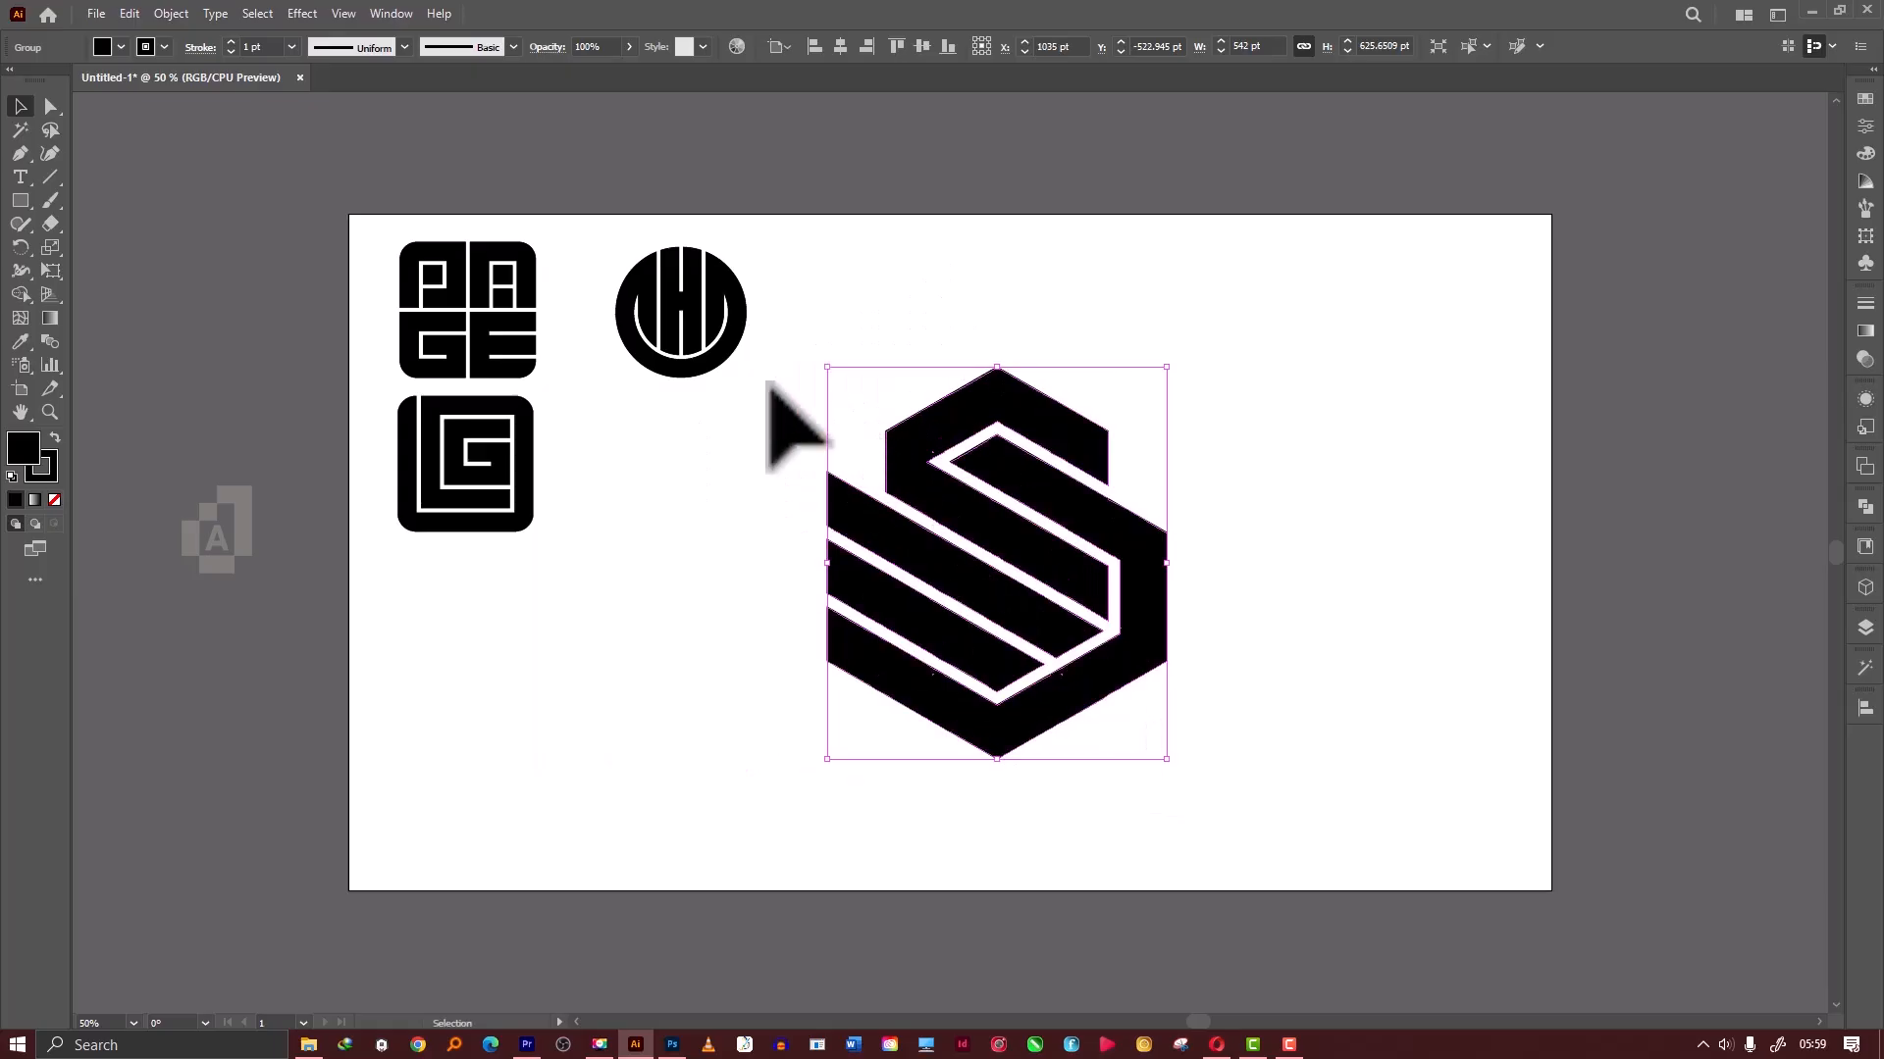
Expand the mark's fill and stroke and unite the resulting pieces with Pathfinder.
click(162, 14)
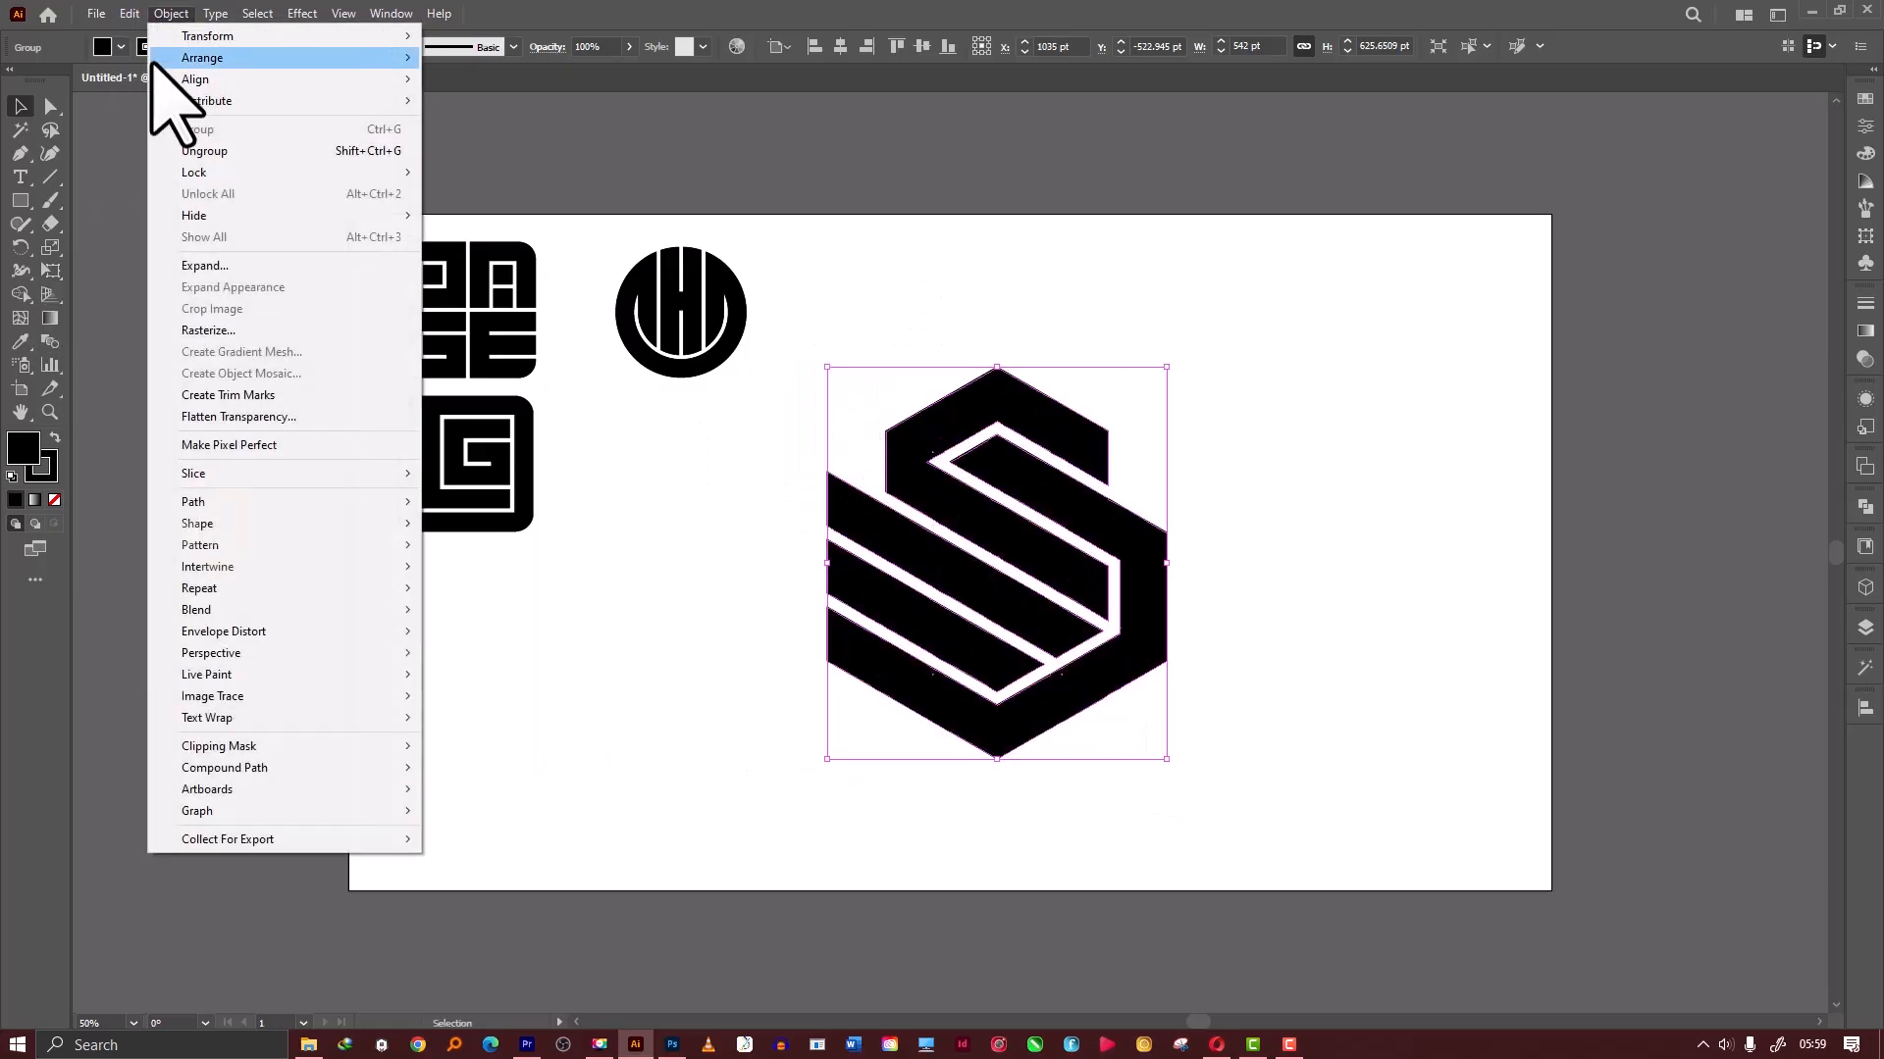
click(171, 266)
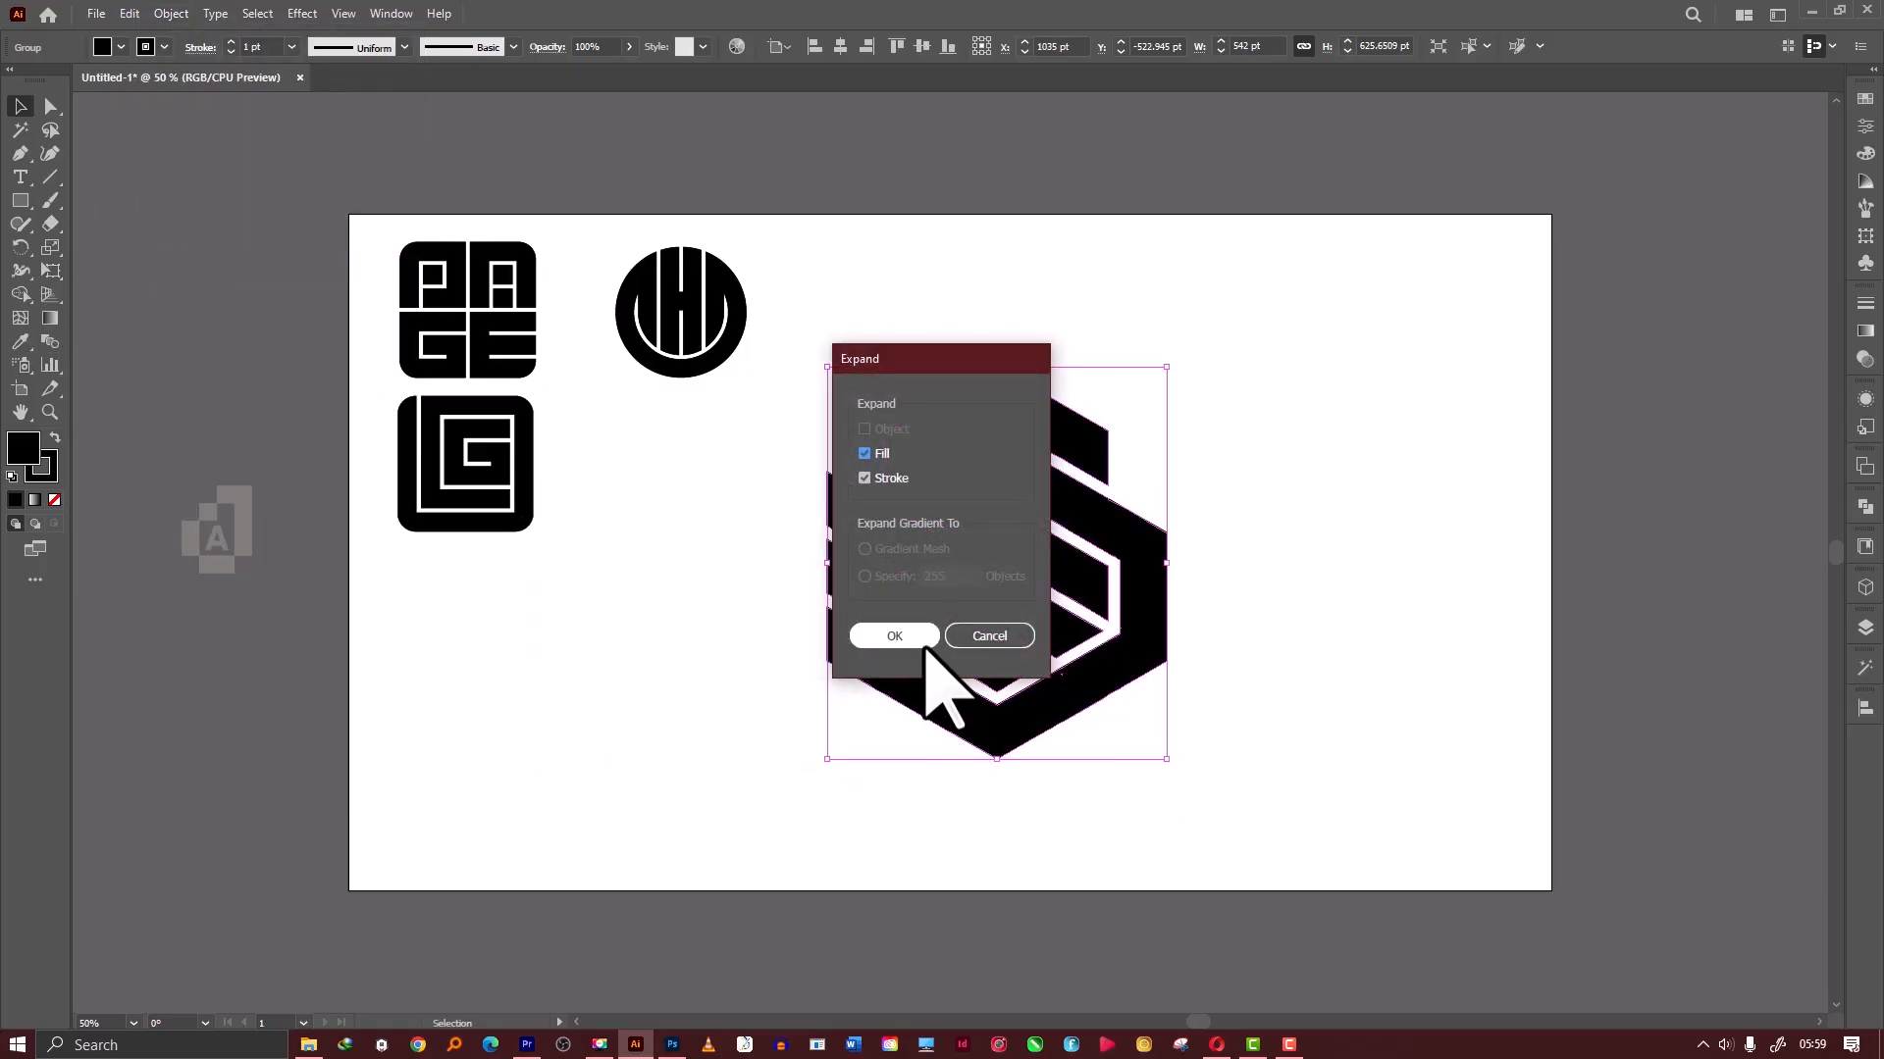
click(894, 635)
click(1865, 506)
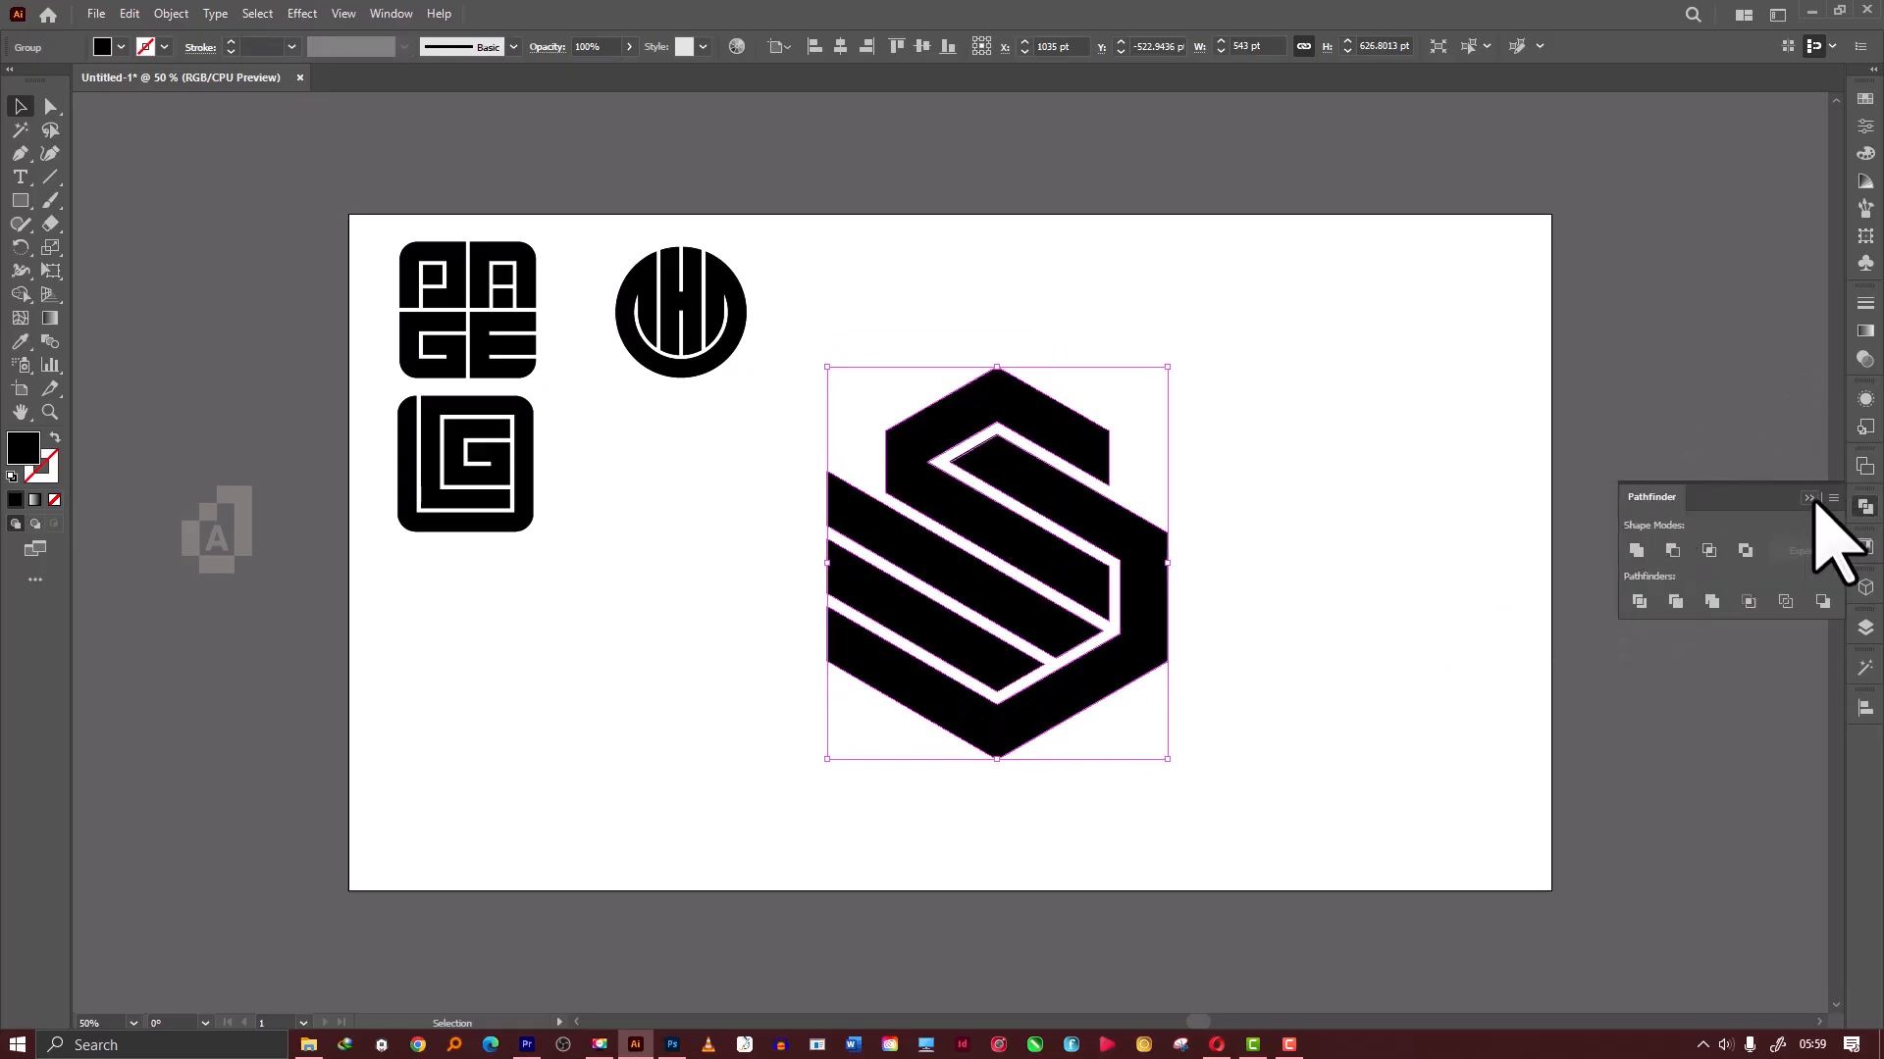
click(1810, 499)
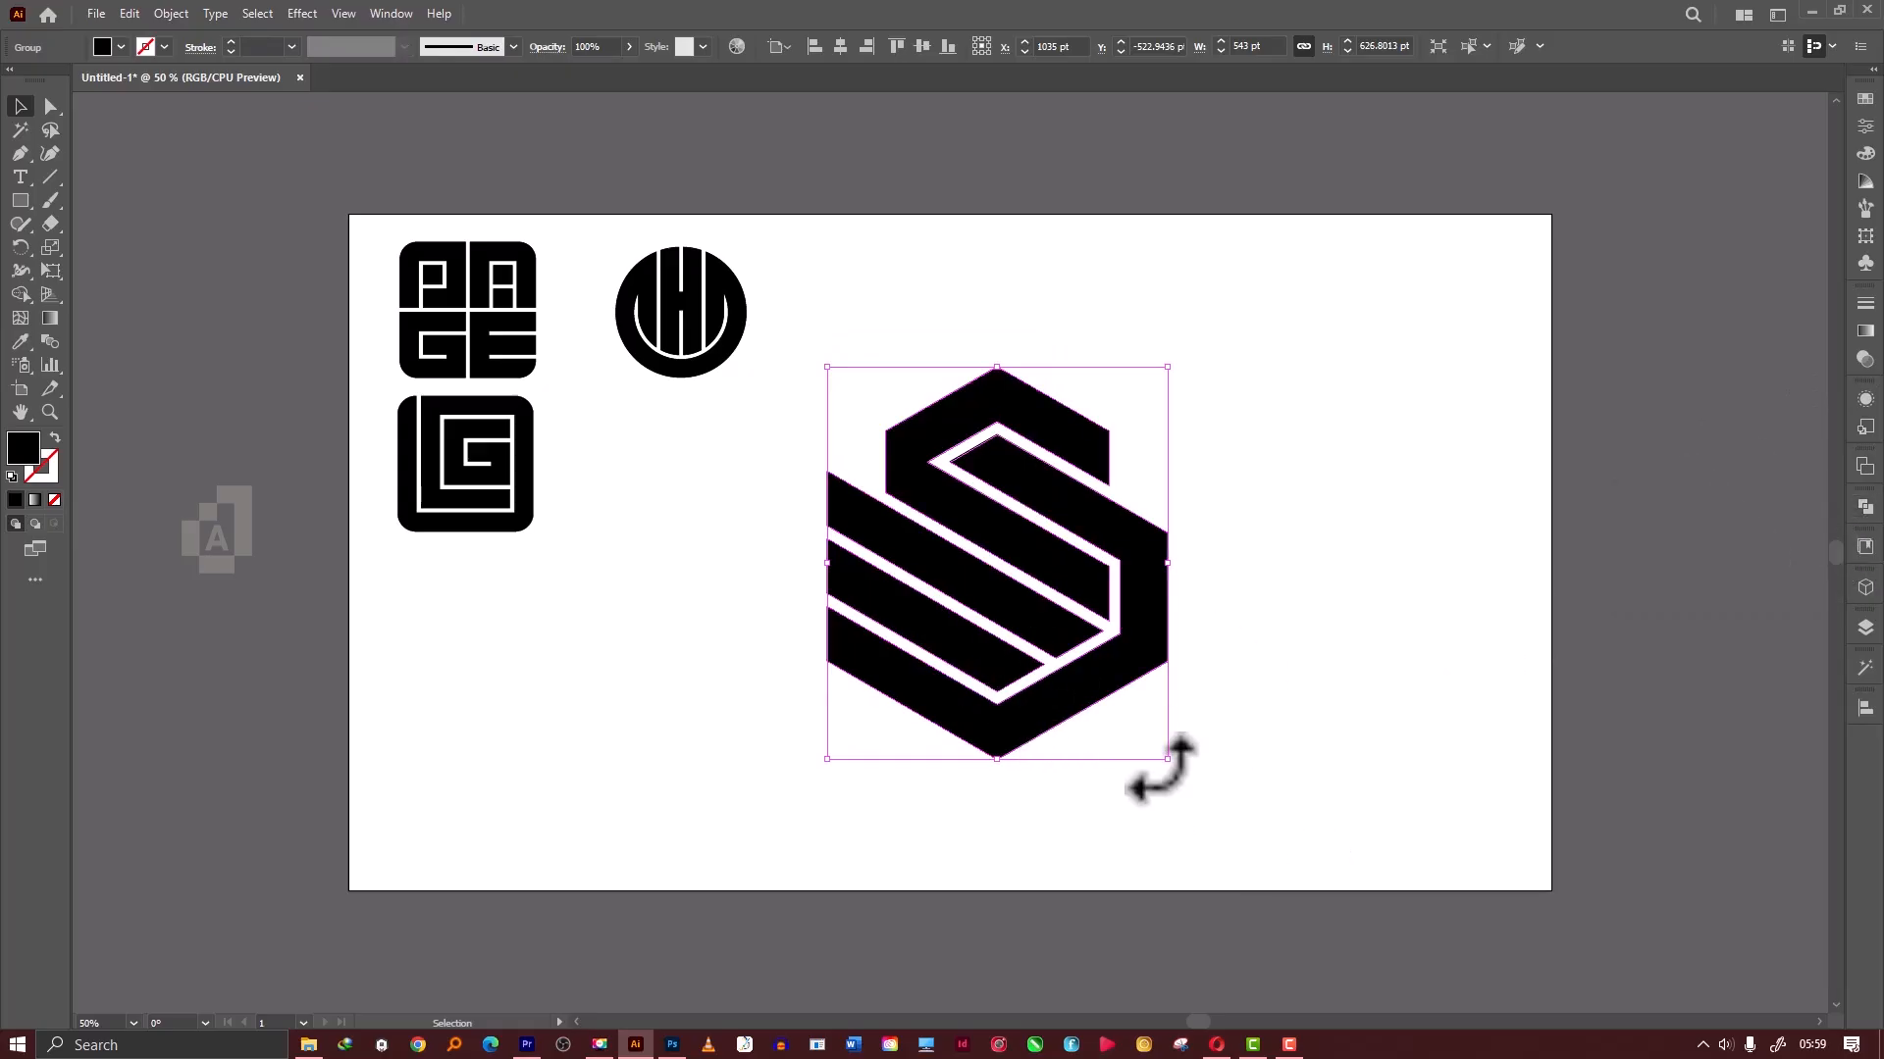
Scale the mark down to 510 pt wide and round all its corners to about 18 pt.
drag(1178, 771, 1157, 748)
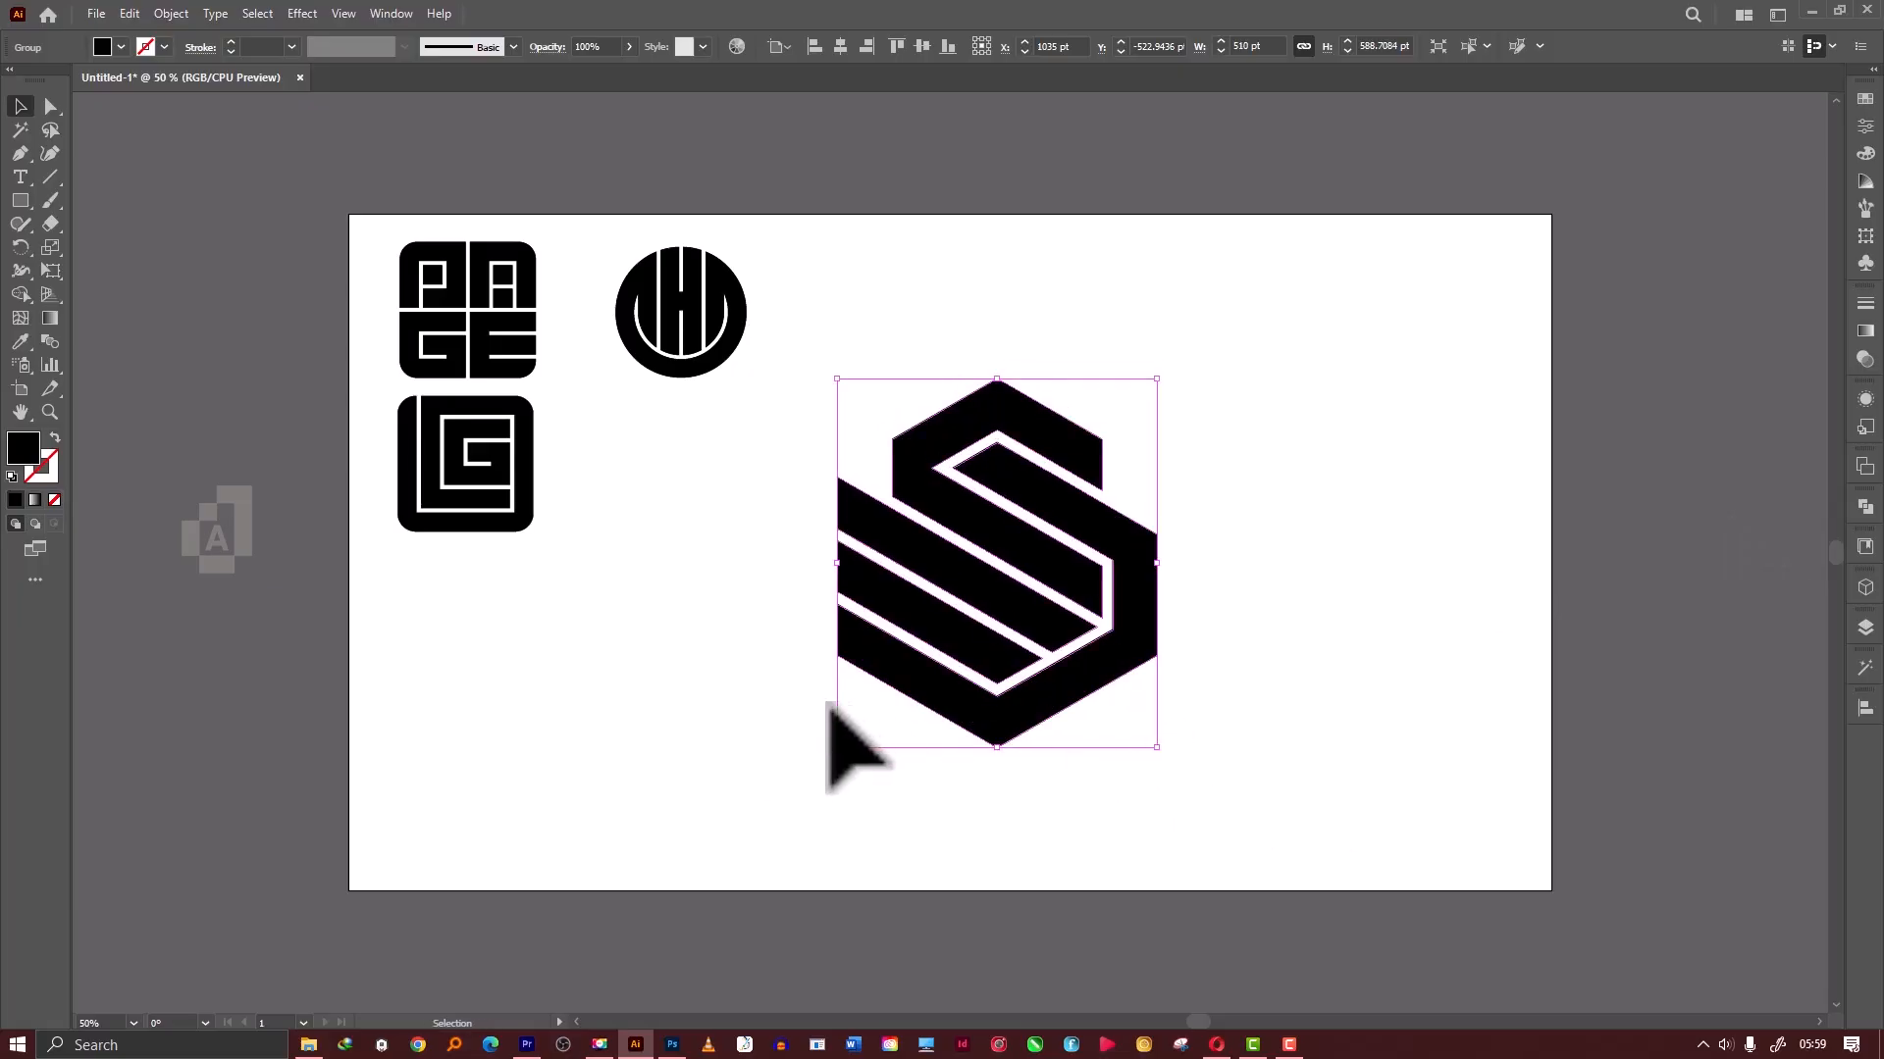
key(a)
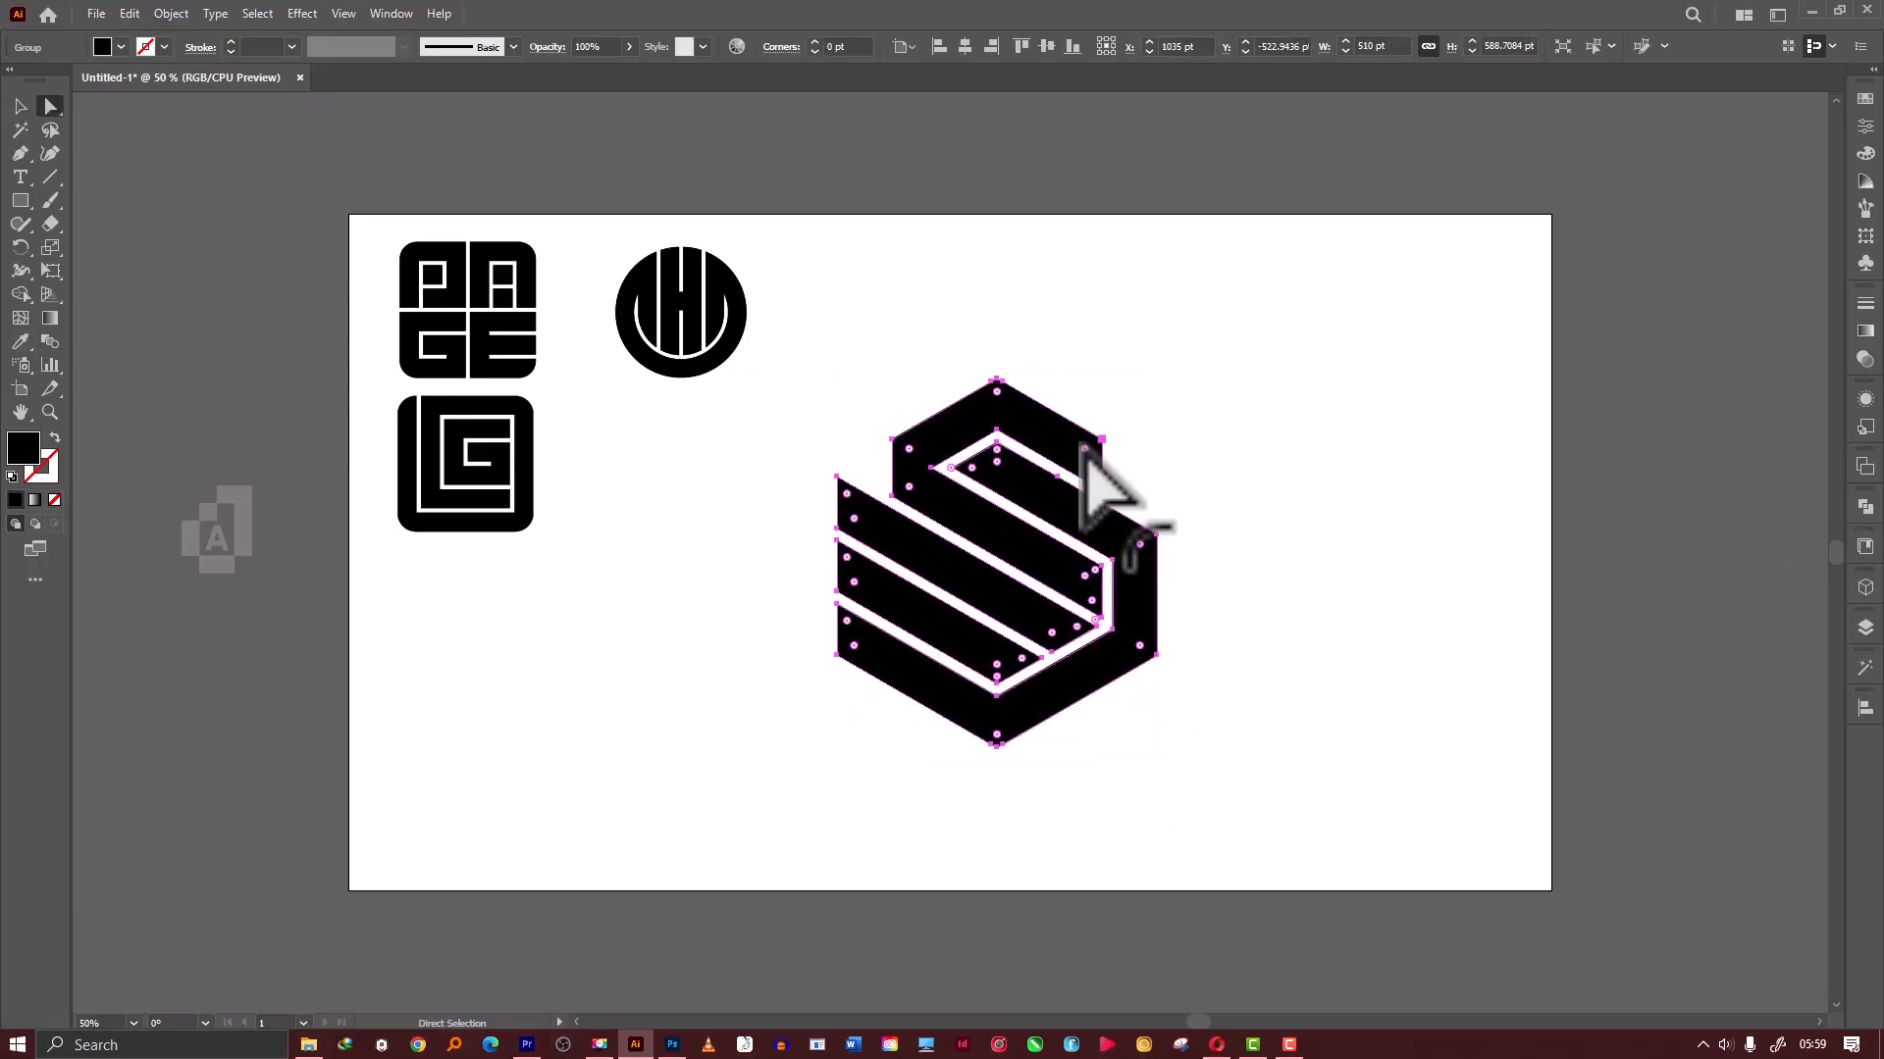
drag(1082, 447, 1082, 447)
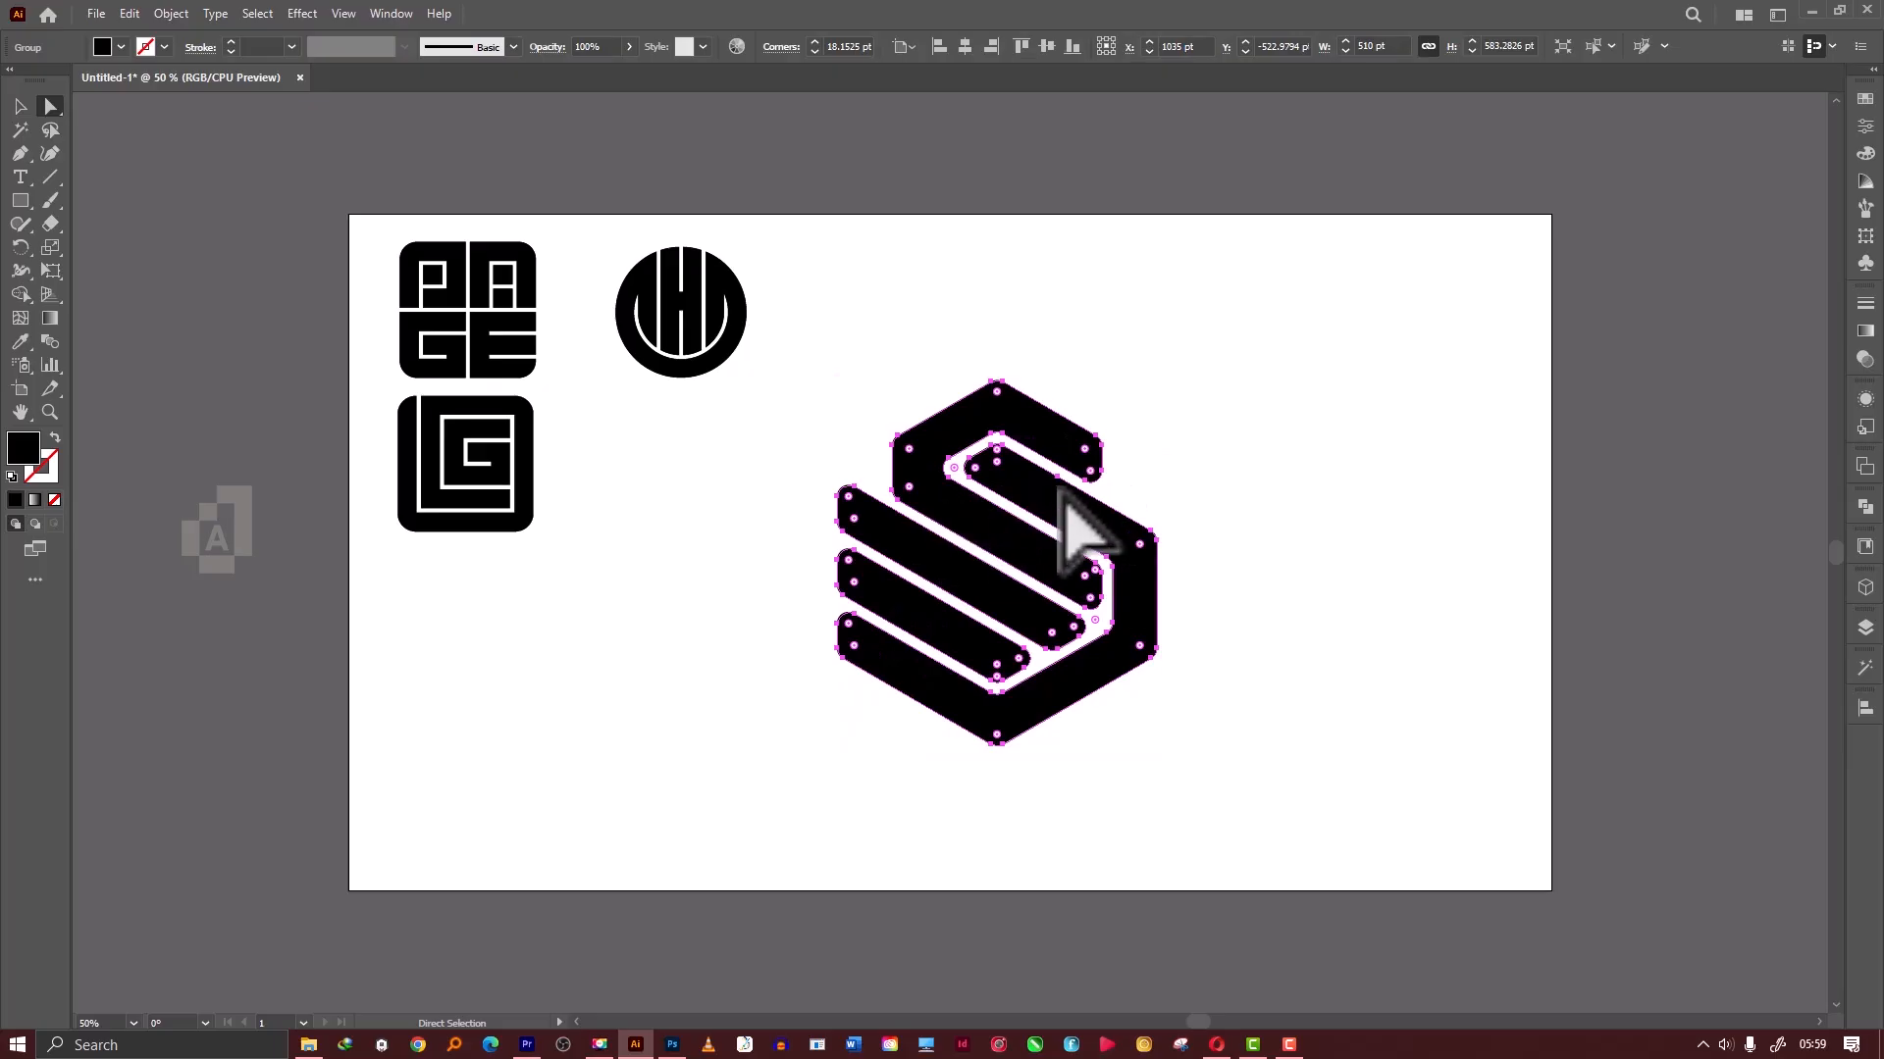
Undo the all-corner rounding and round only the S's outer upper-right corner and the lower-left corners of its upper two stripes.
key(ctrl+z)
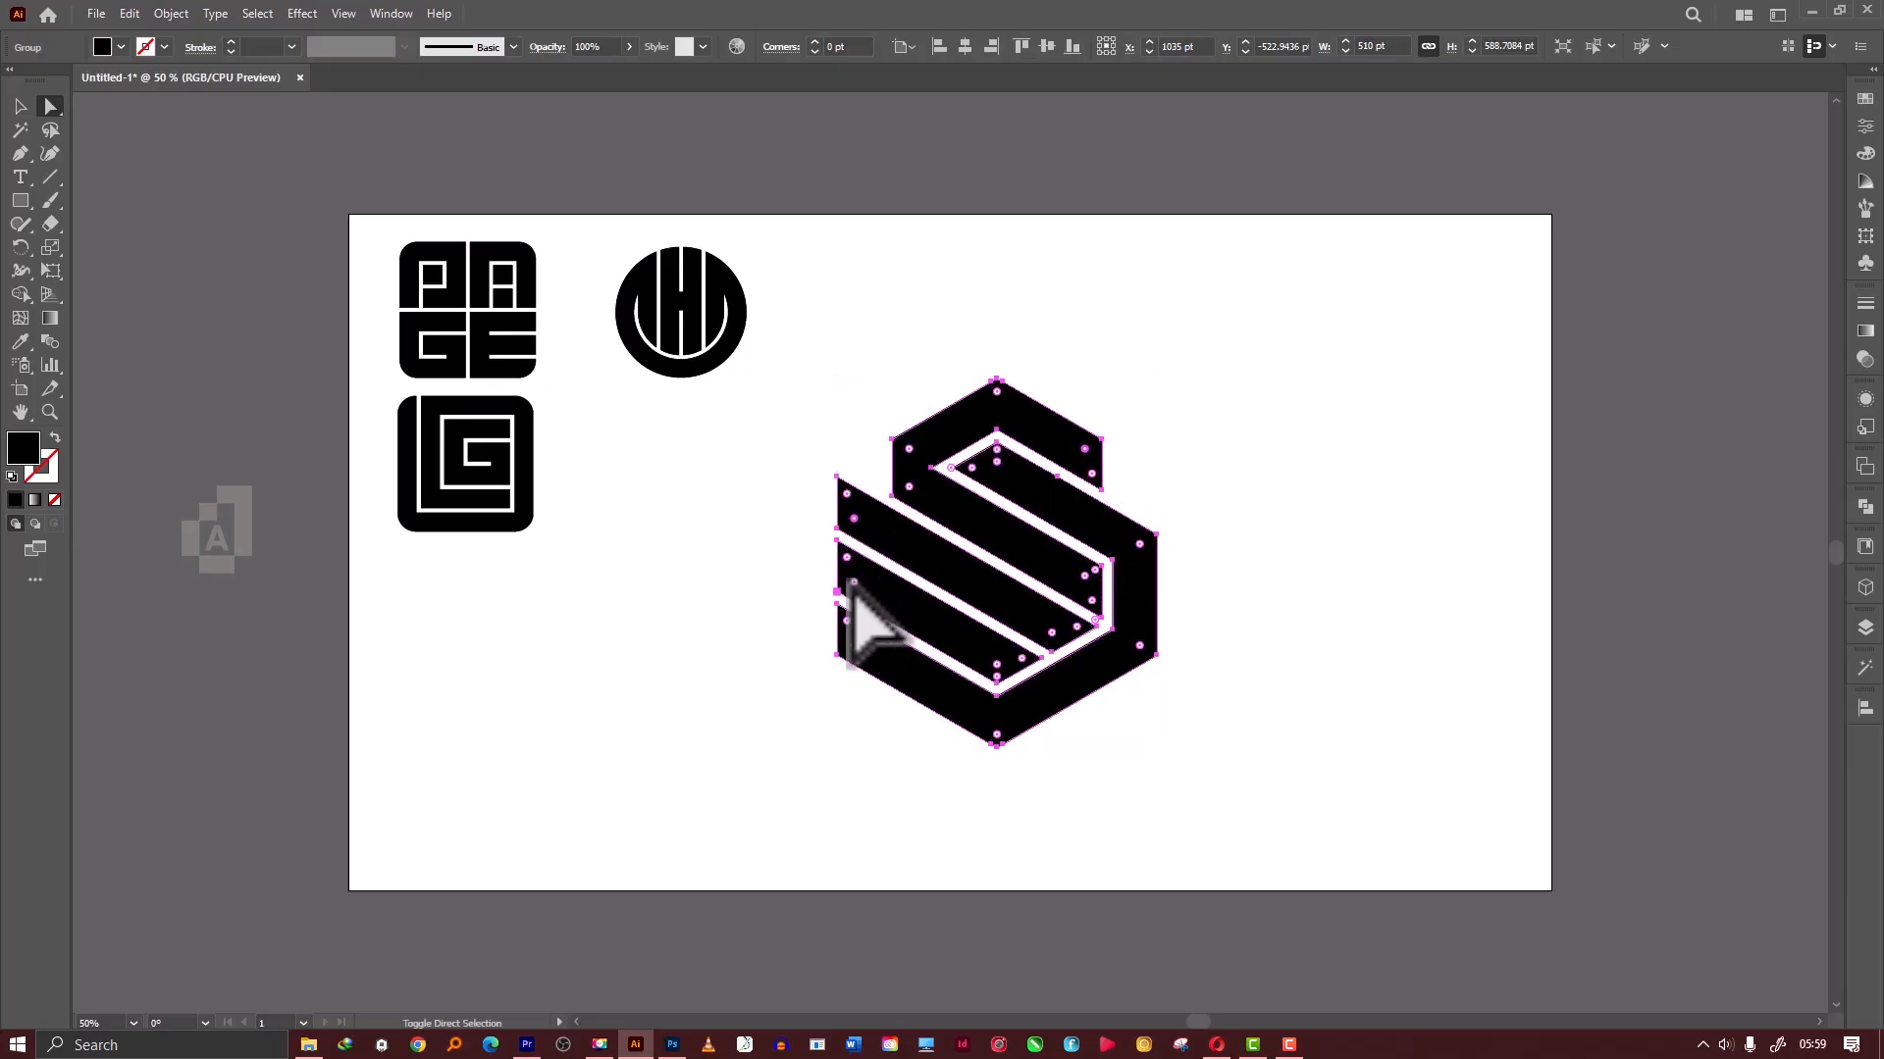
drag(849, 583, 902, 567)
click(1212, 557)
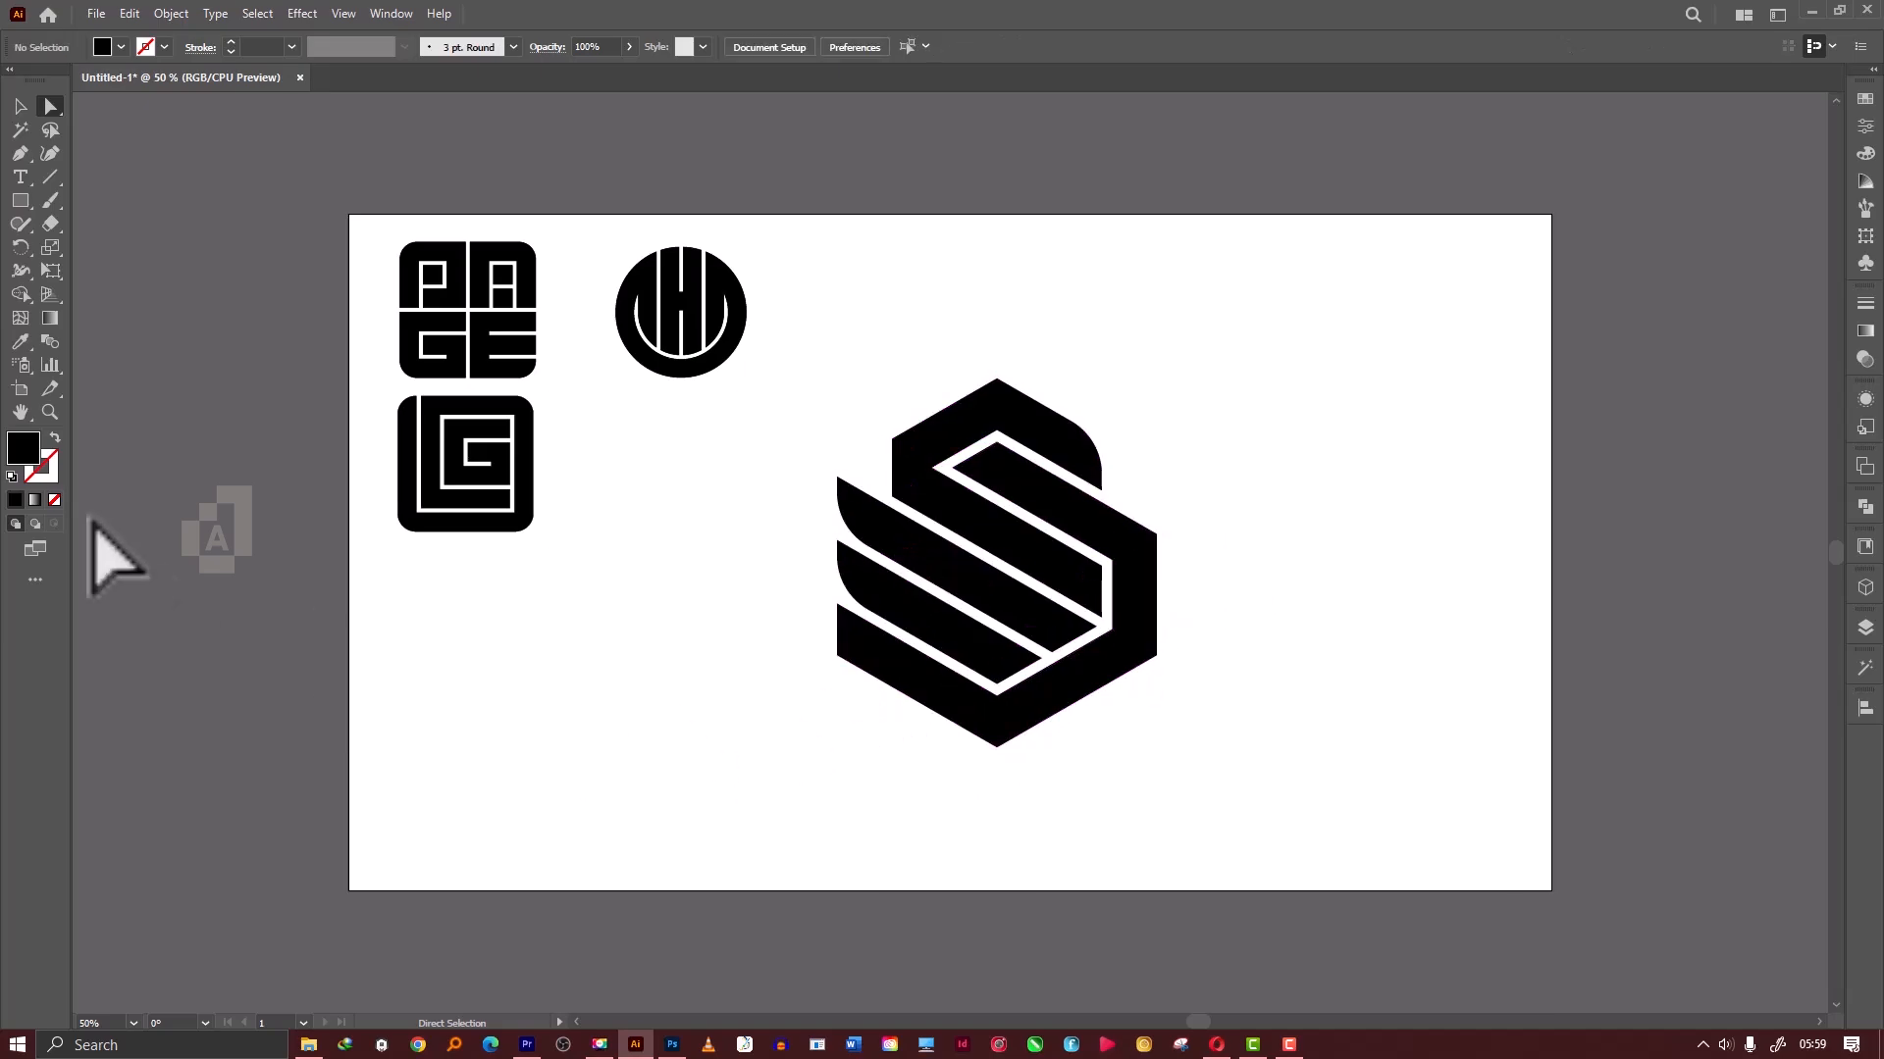
Centre the whole S mark horizontally and vertically on the artboard.
click(20, 106)
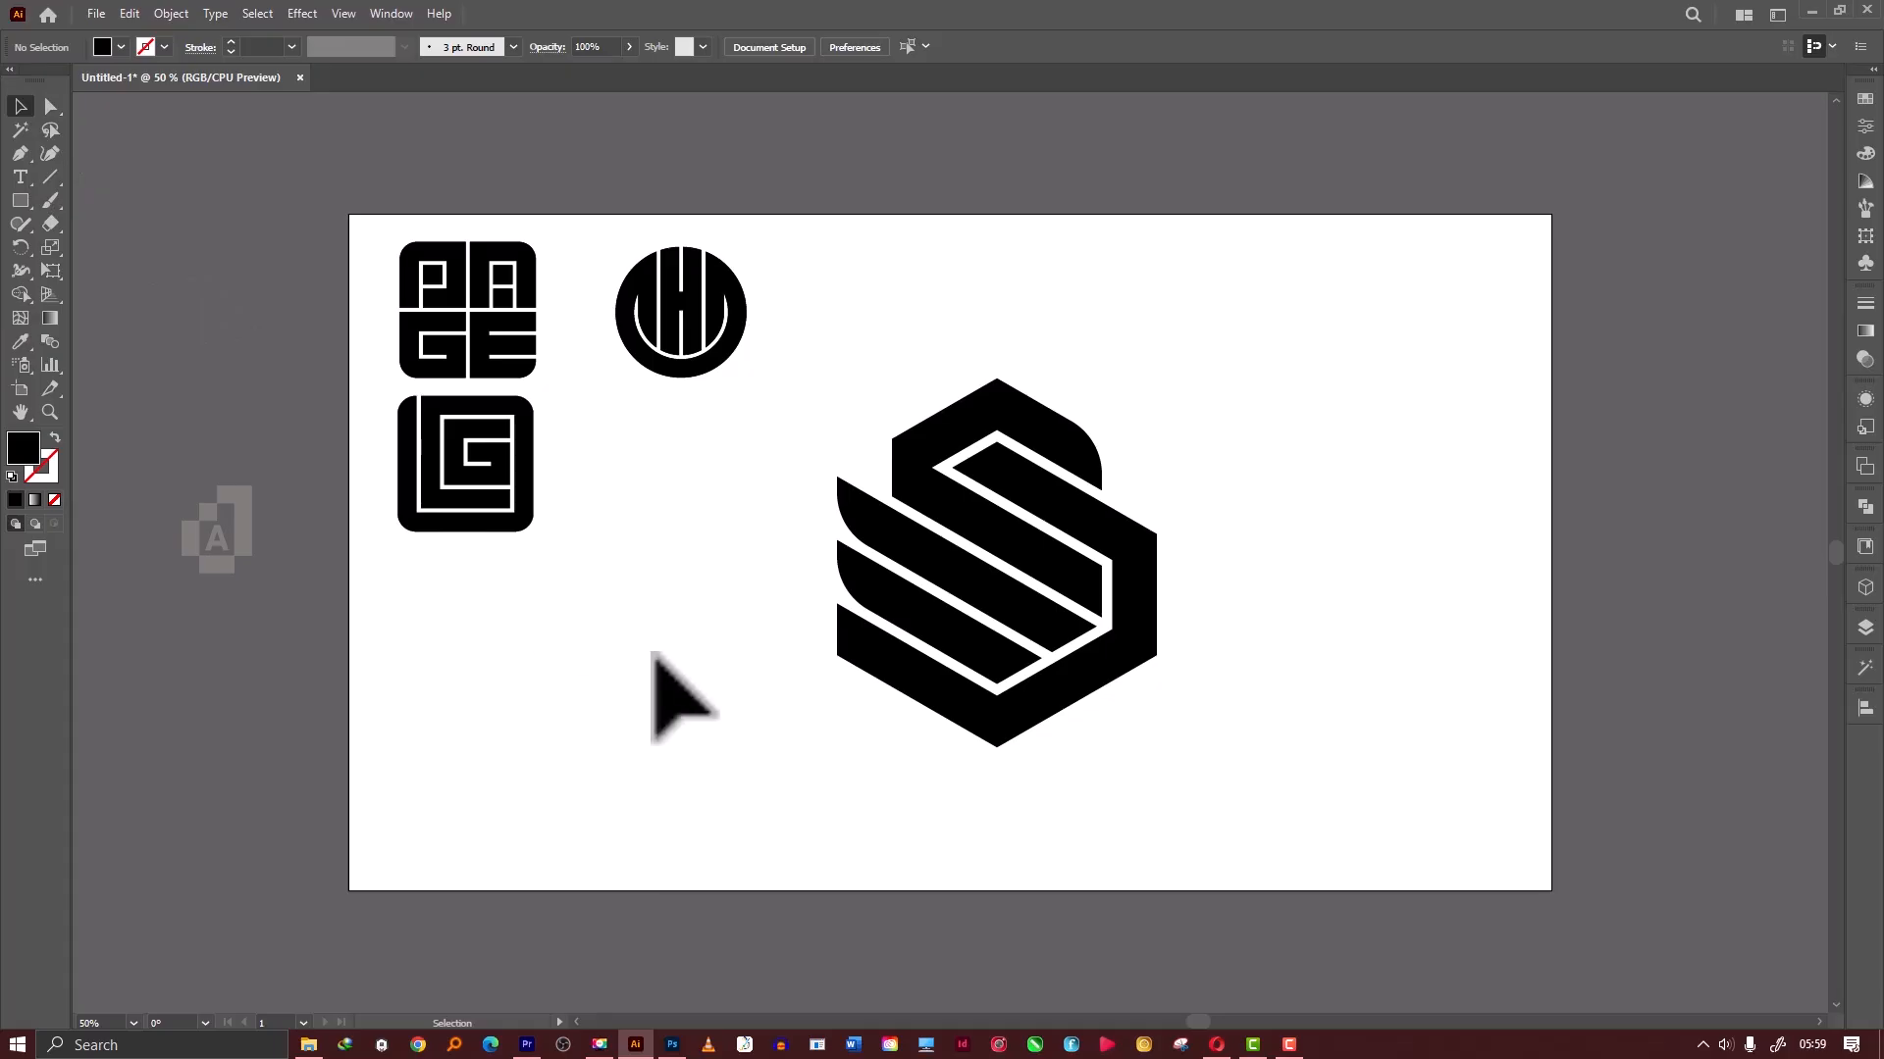
drag(749, 444, 1143, 671)
right_click(1143, 670)
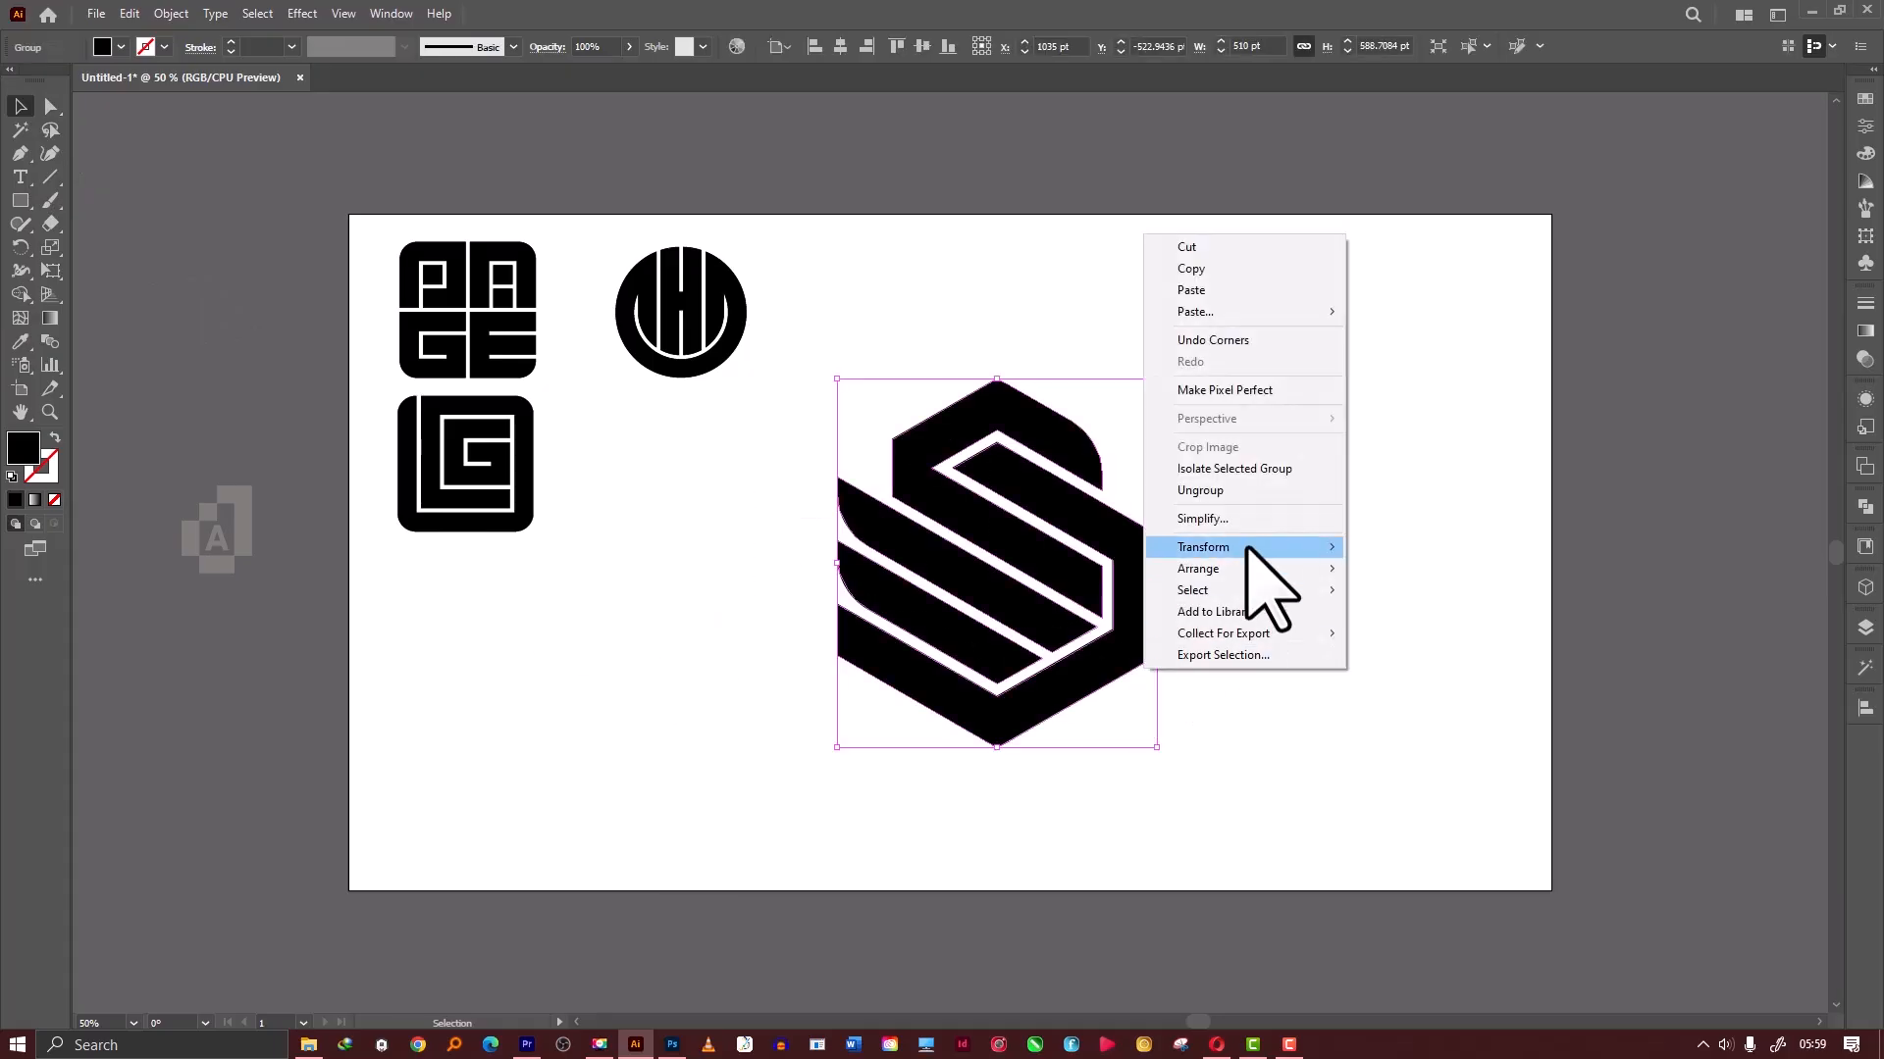
click(849, 46)
click(840, 46)
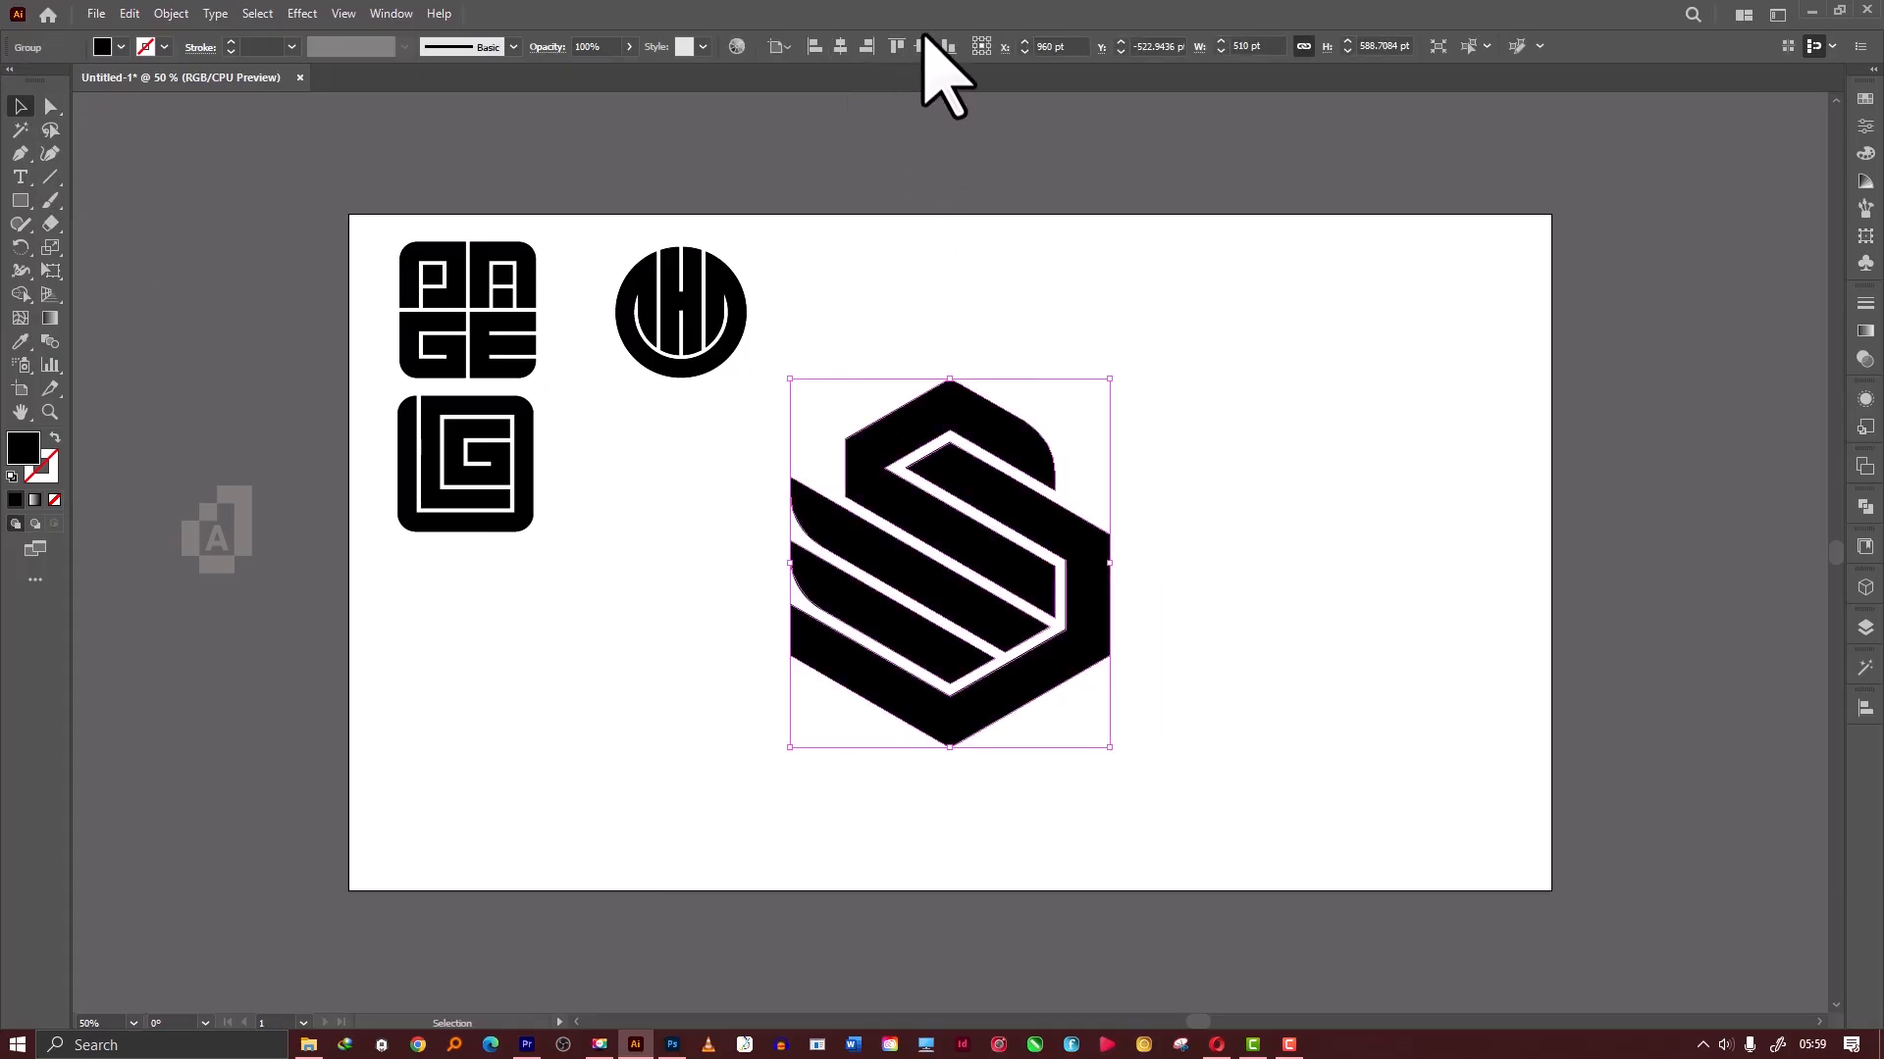
click(922, 46)
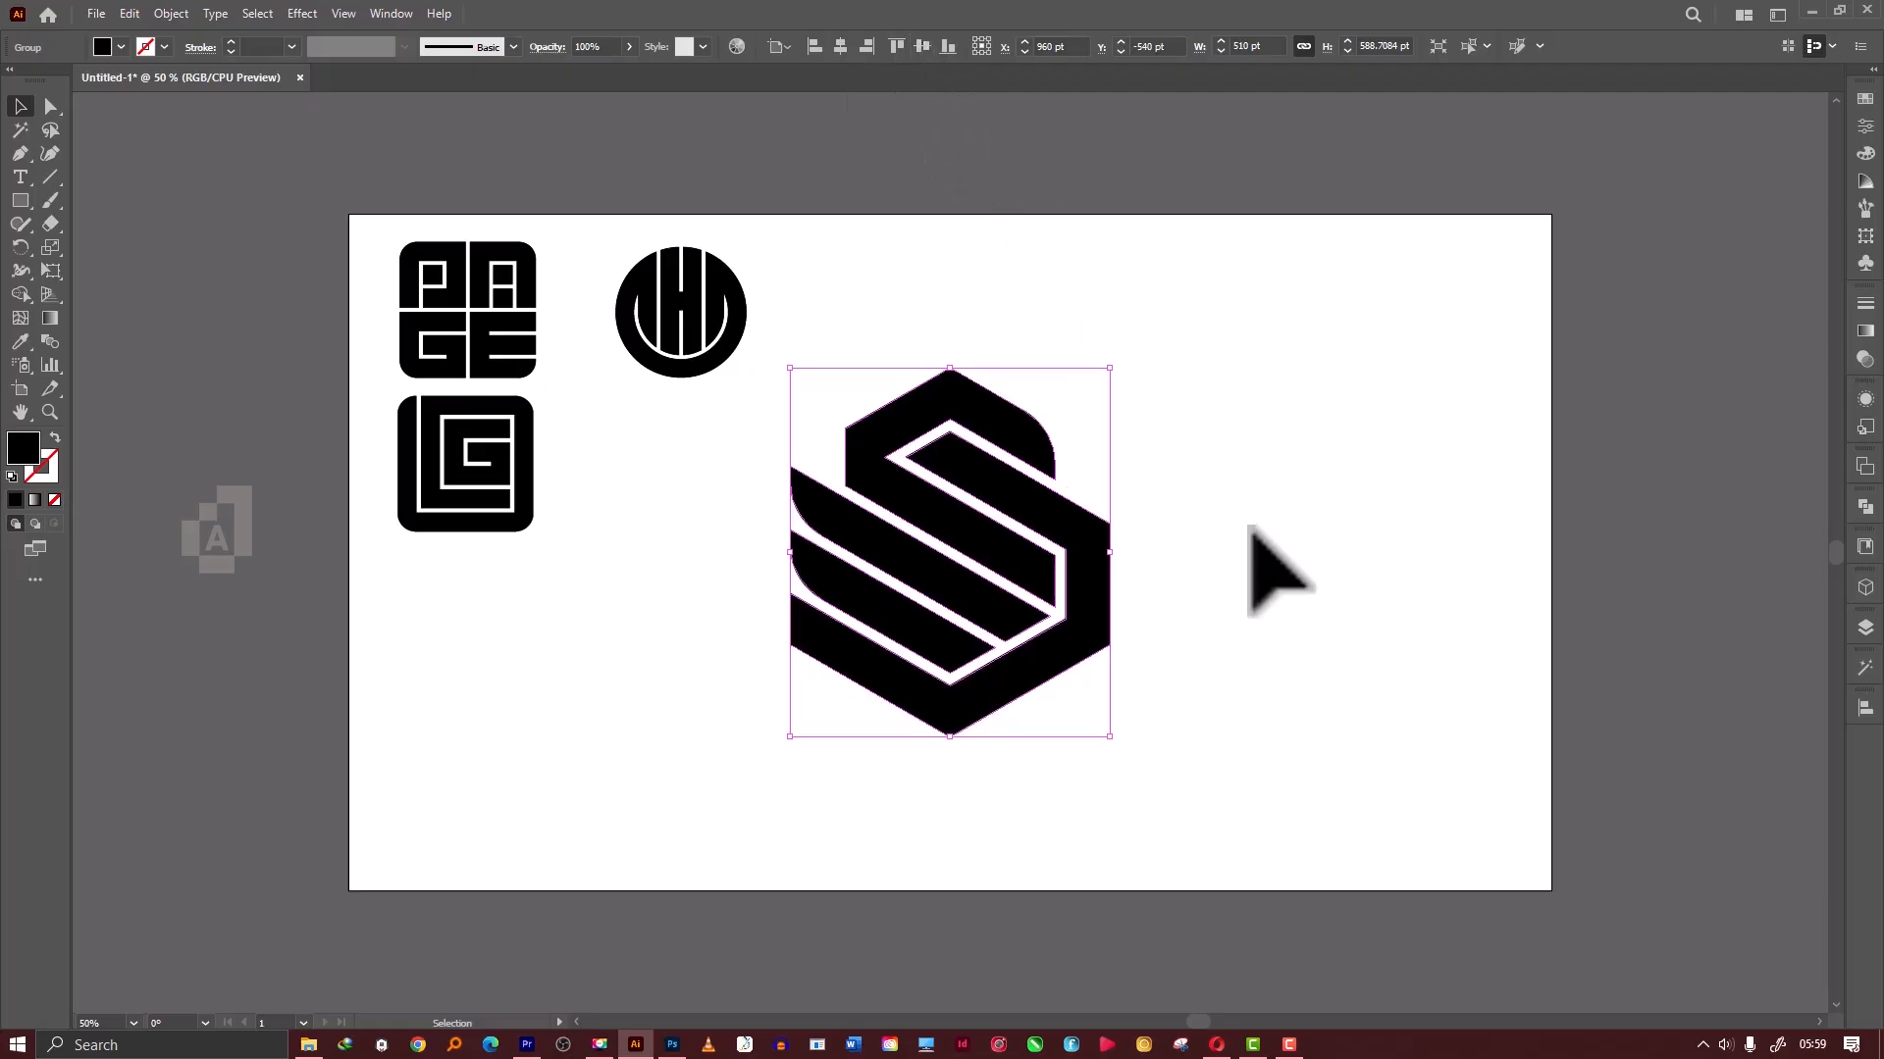
click(1271, 573)
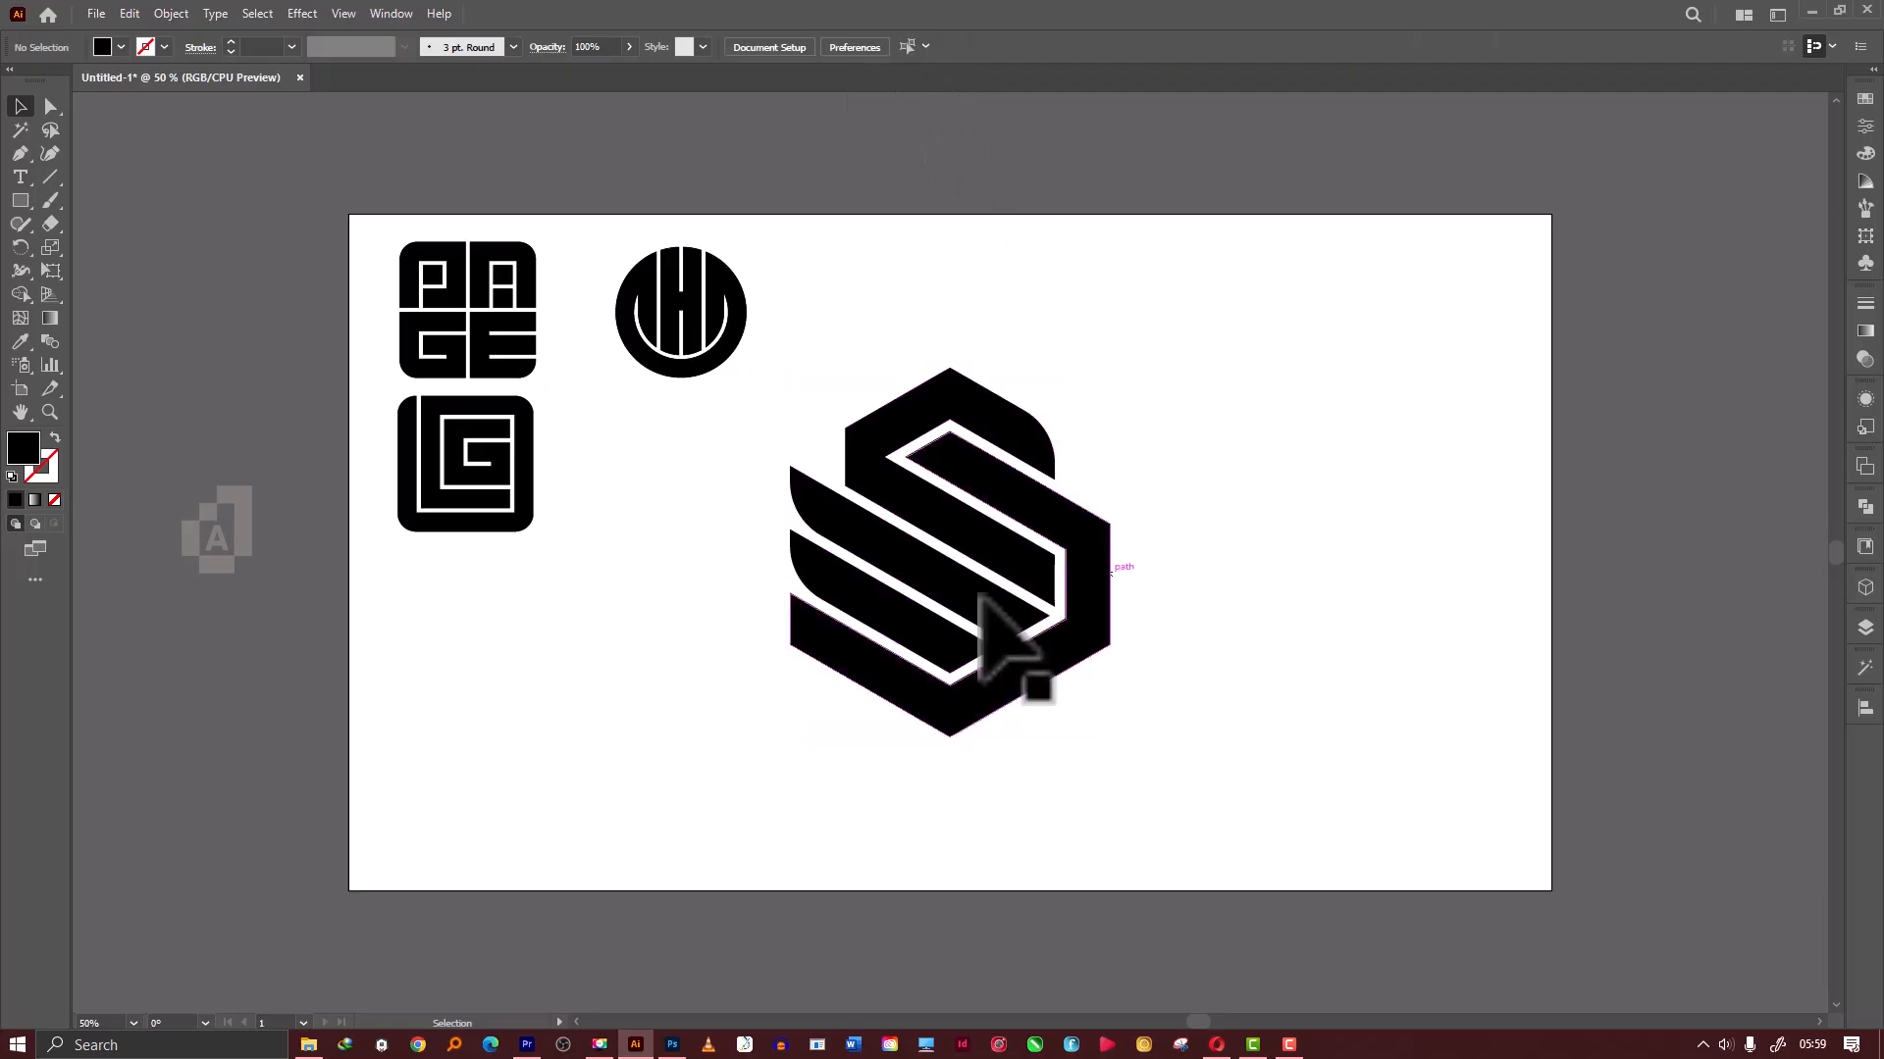
Scale the S mark down to the size of the other logos, place it below the circular mark and tighten their spacing.
click(897, 650)
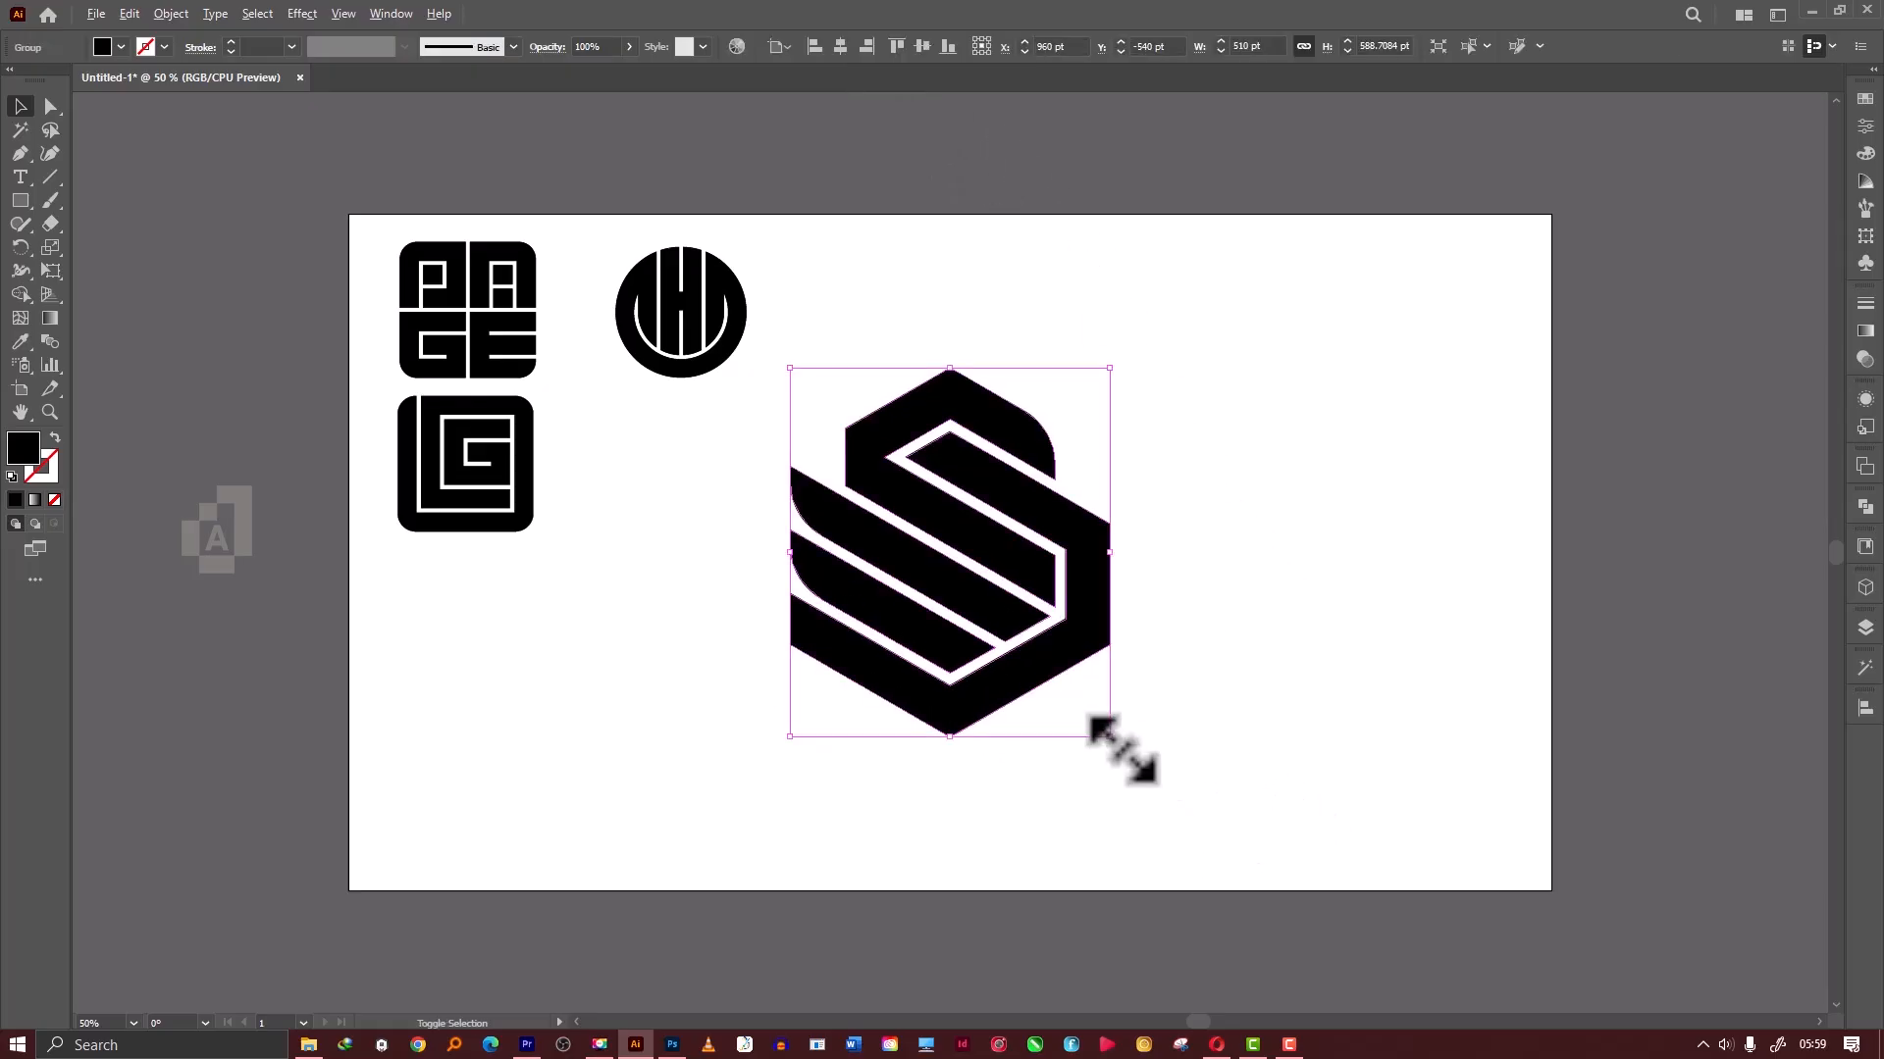
drag(1122, 749, 744, 519)
drag(791, 600, 685, 480)
click(827, 559)
click(861, 519)
click(963, 525)
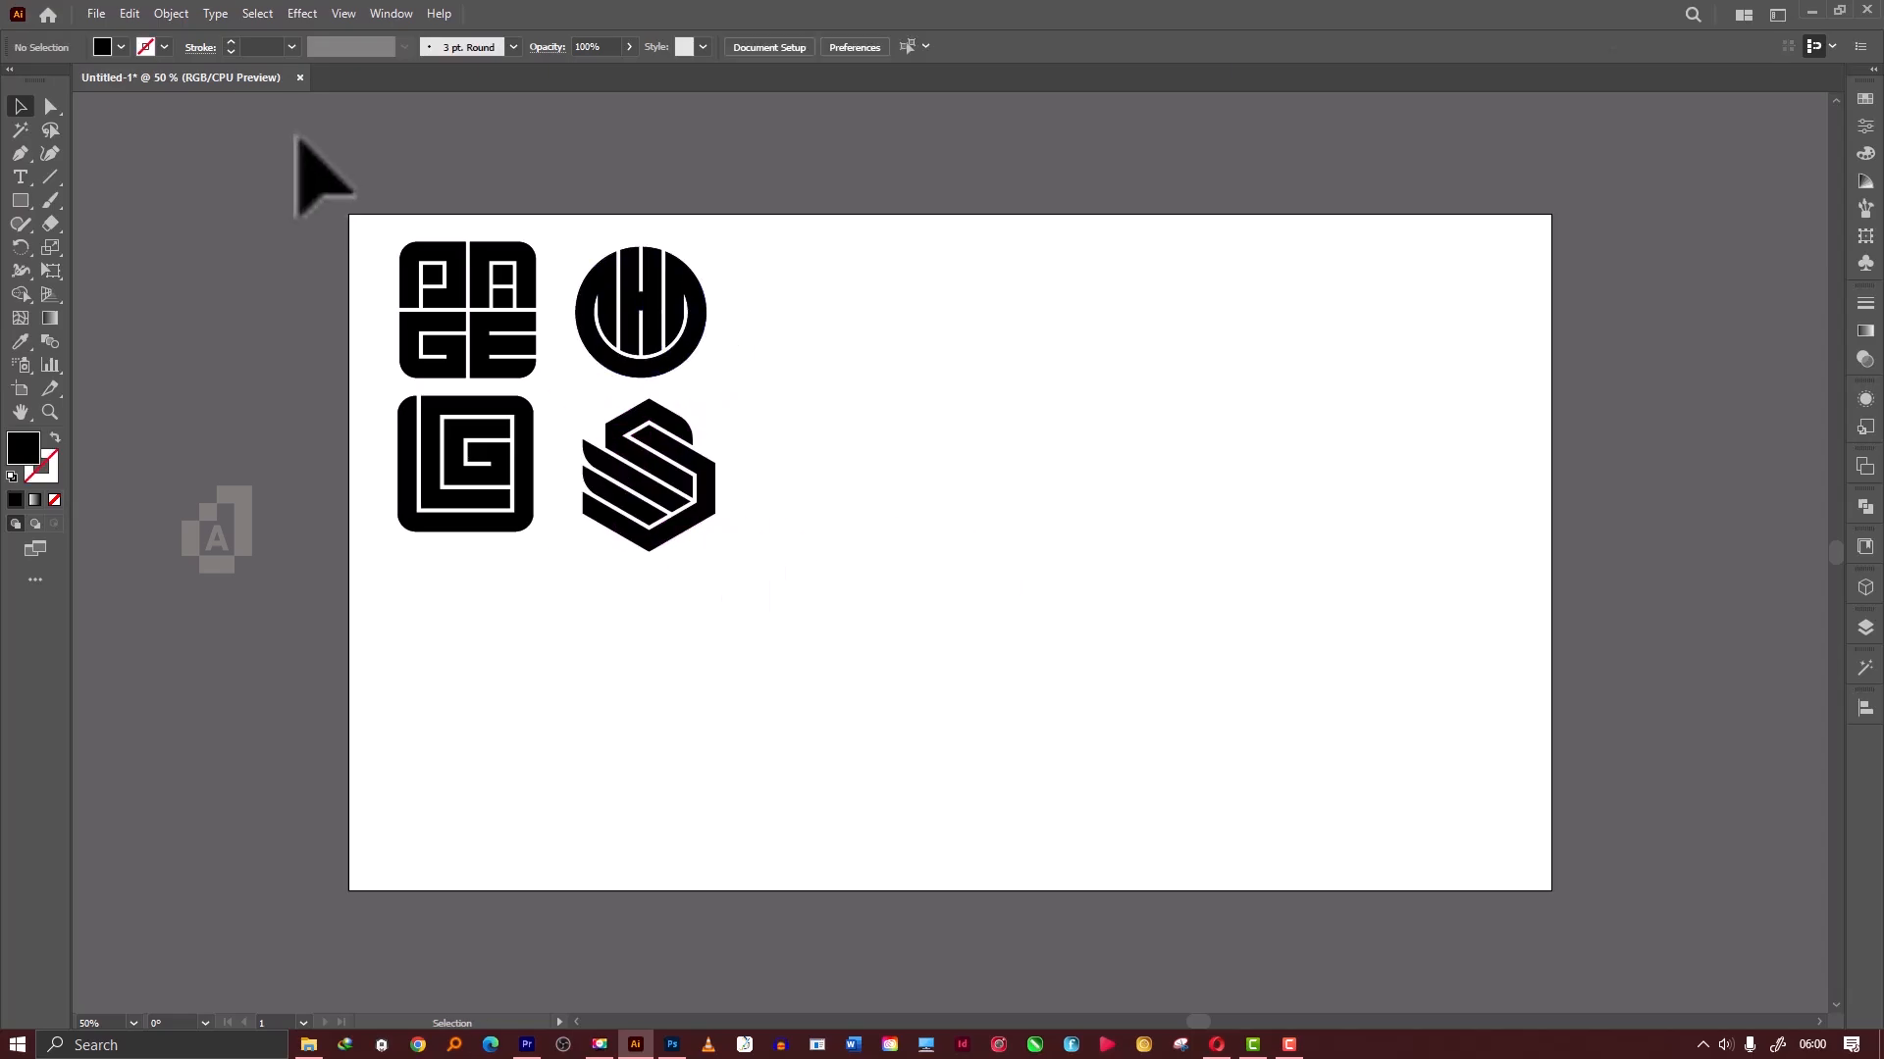
Run the MizanGrid V2 script and apply its Hexagonal Monogram preset.
click(106, 14)
mouse_move(211, 512)
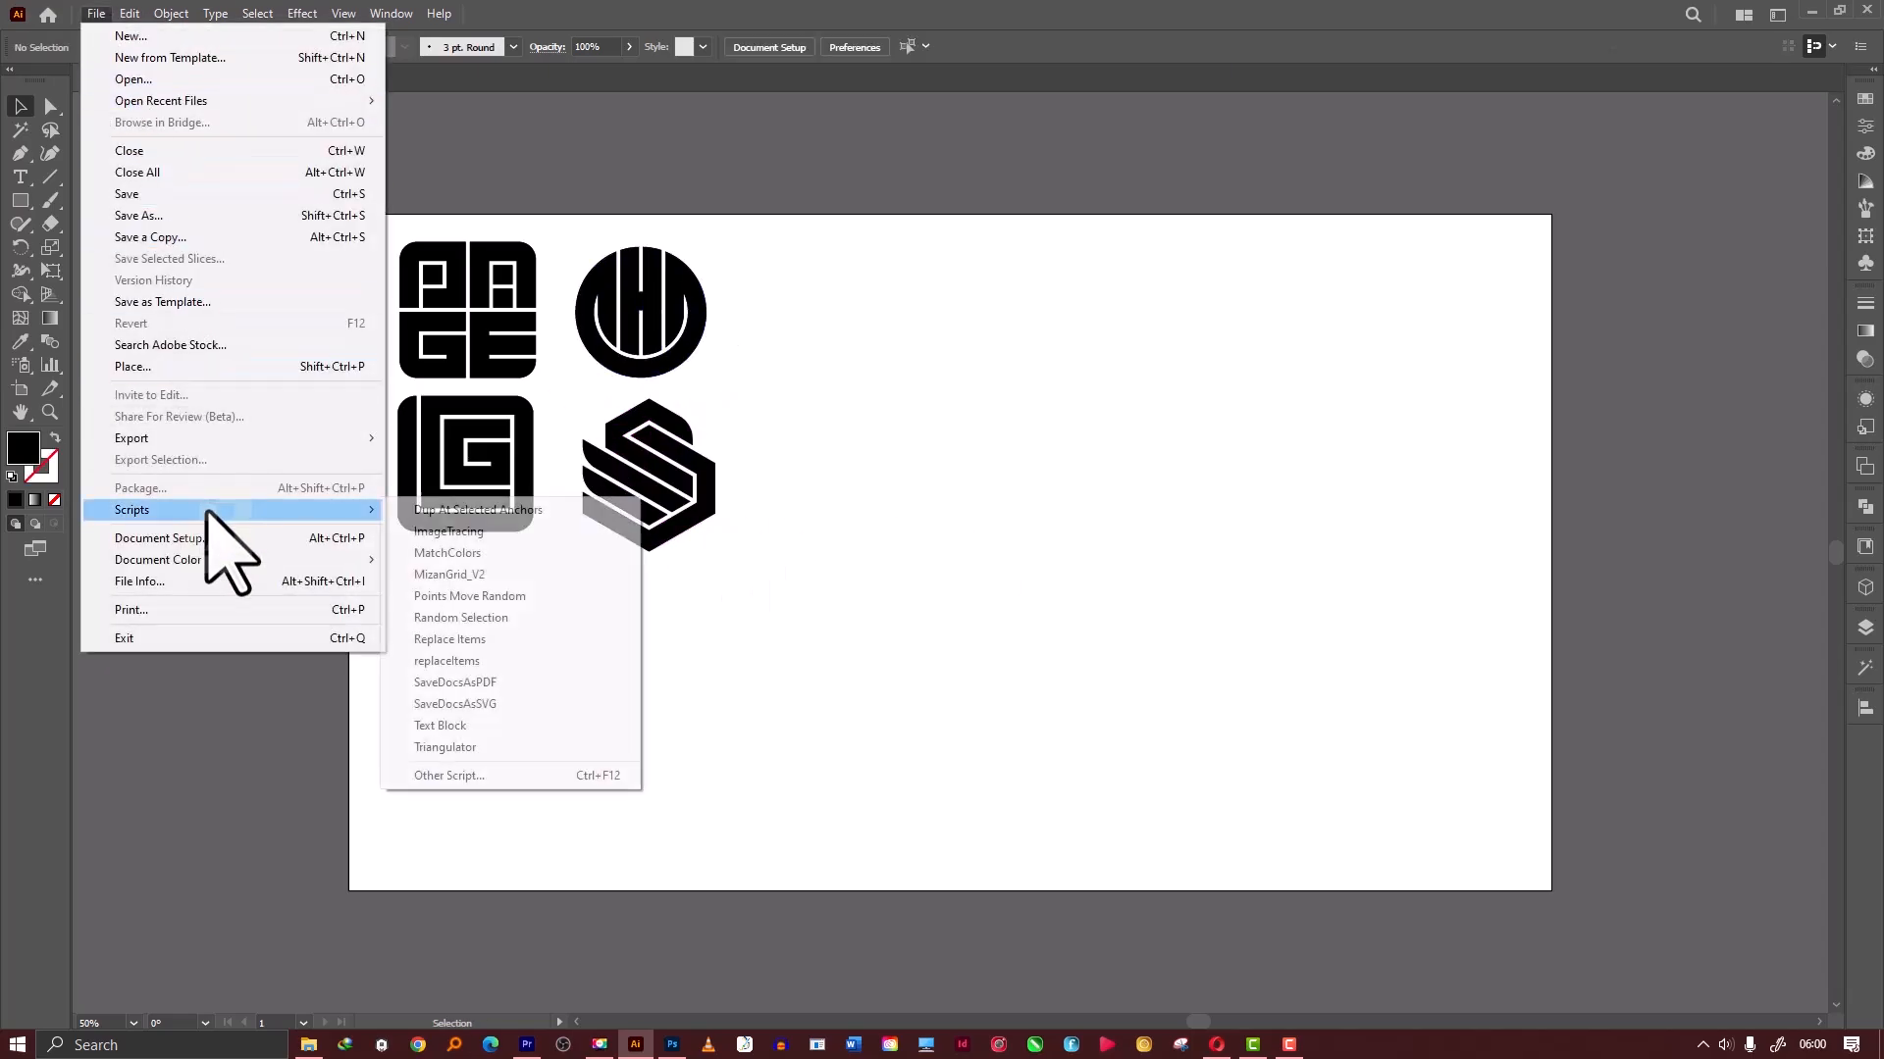
click(472, 554)
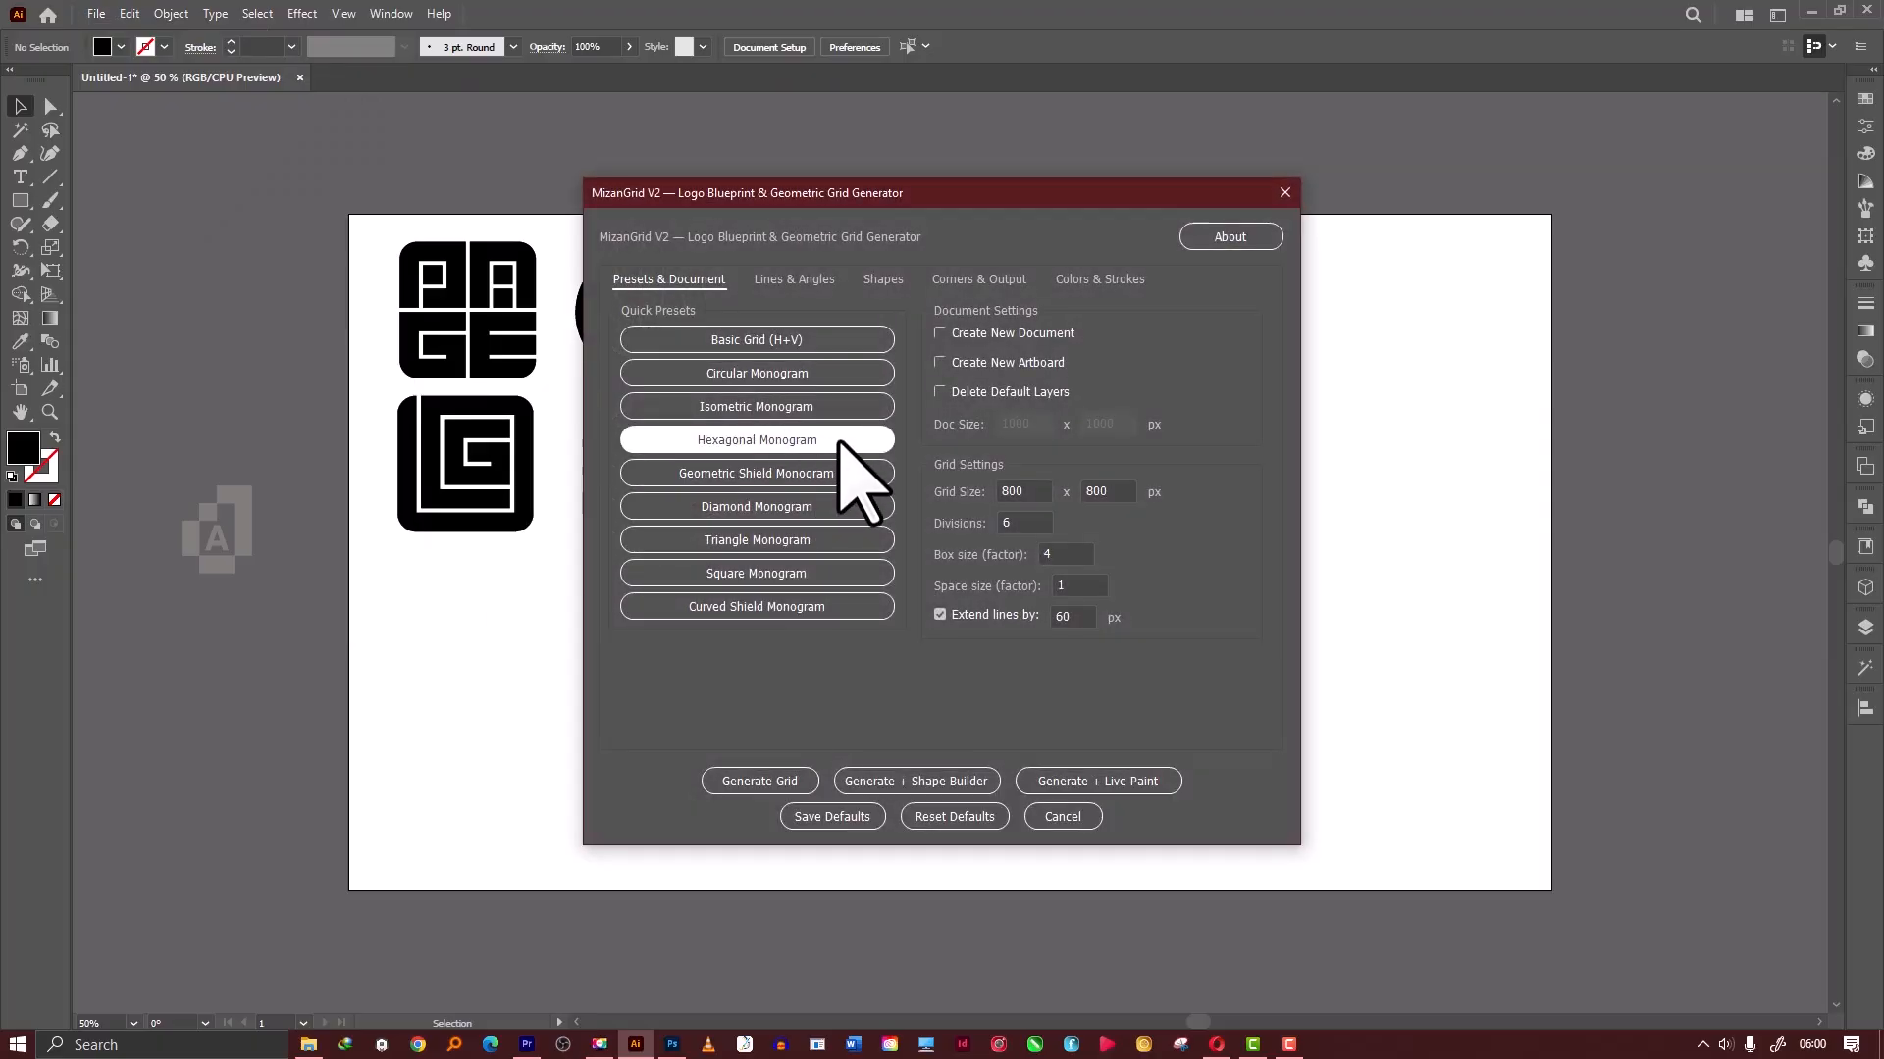
click(842, 446)
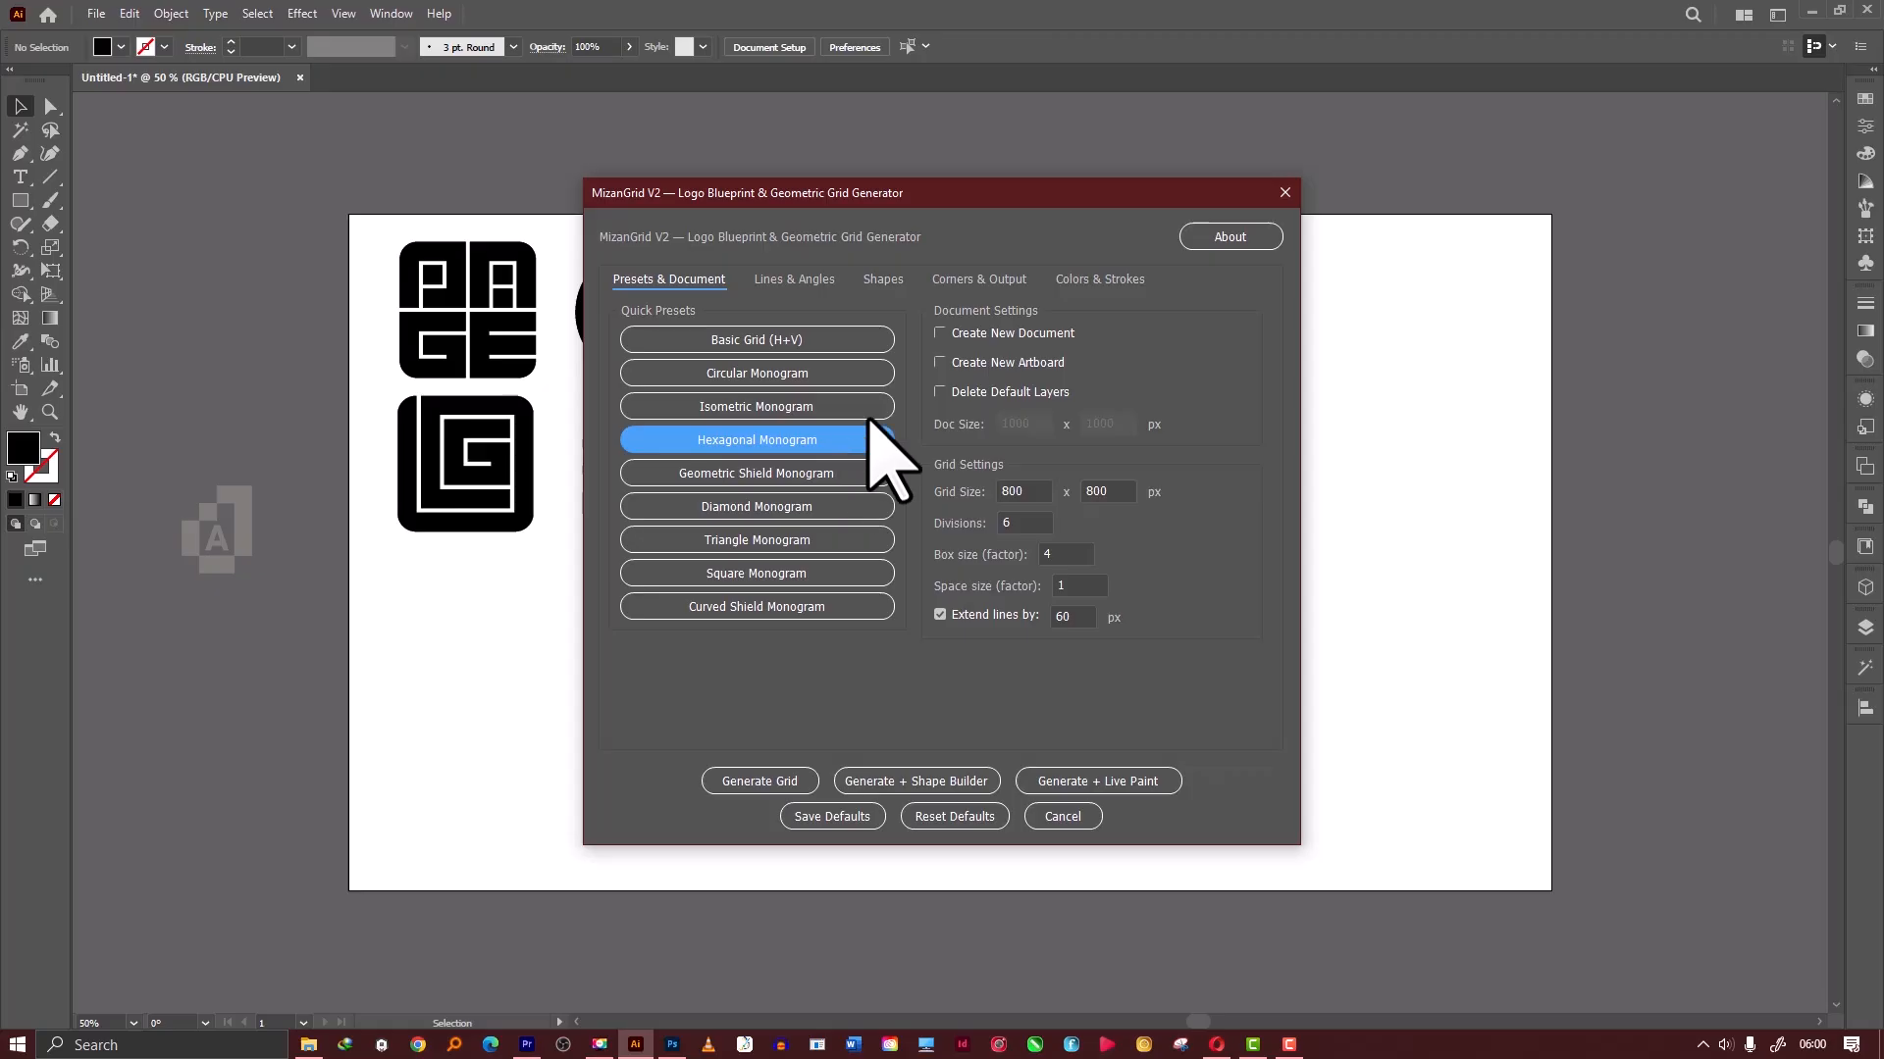
Review the preset's options, set the hexagon stroke colour to #000000 and generate the grid ready for Shape Builder.
click(806, 278)
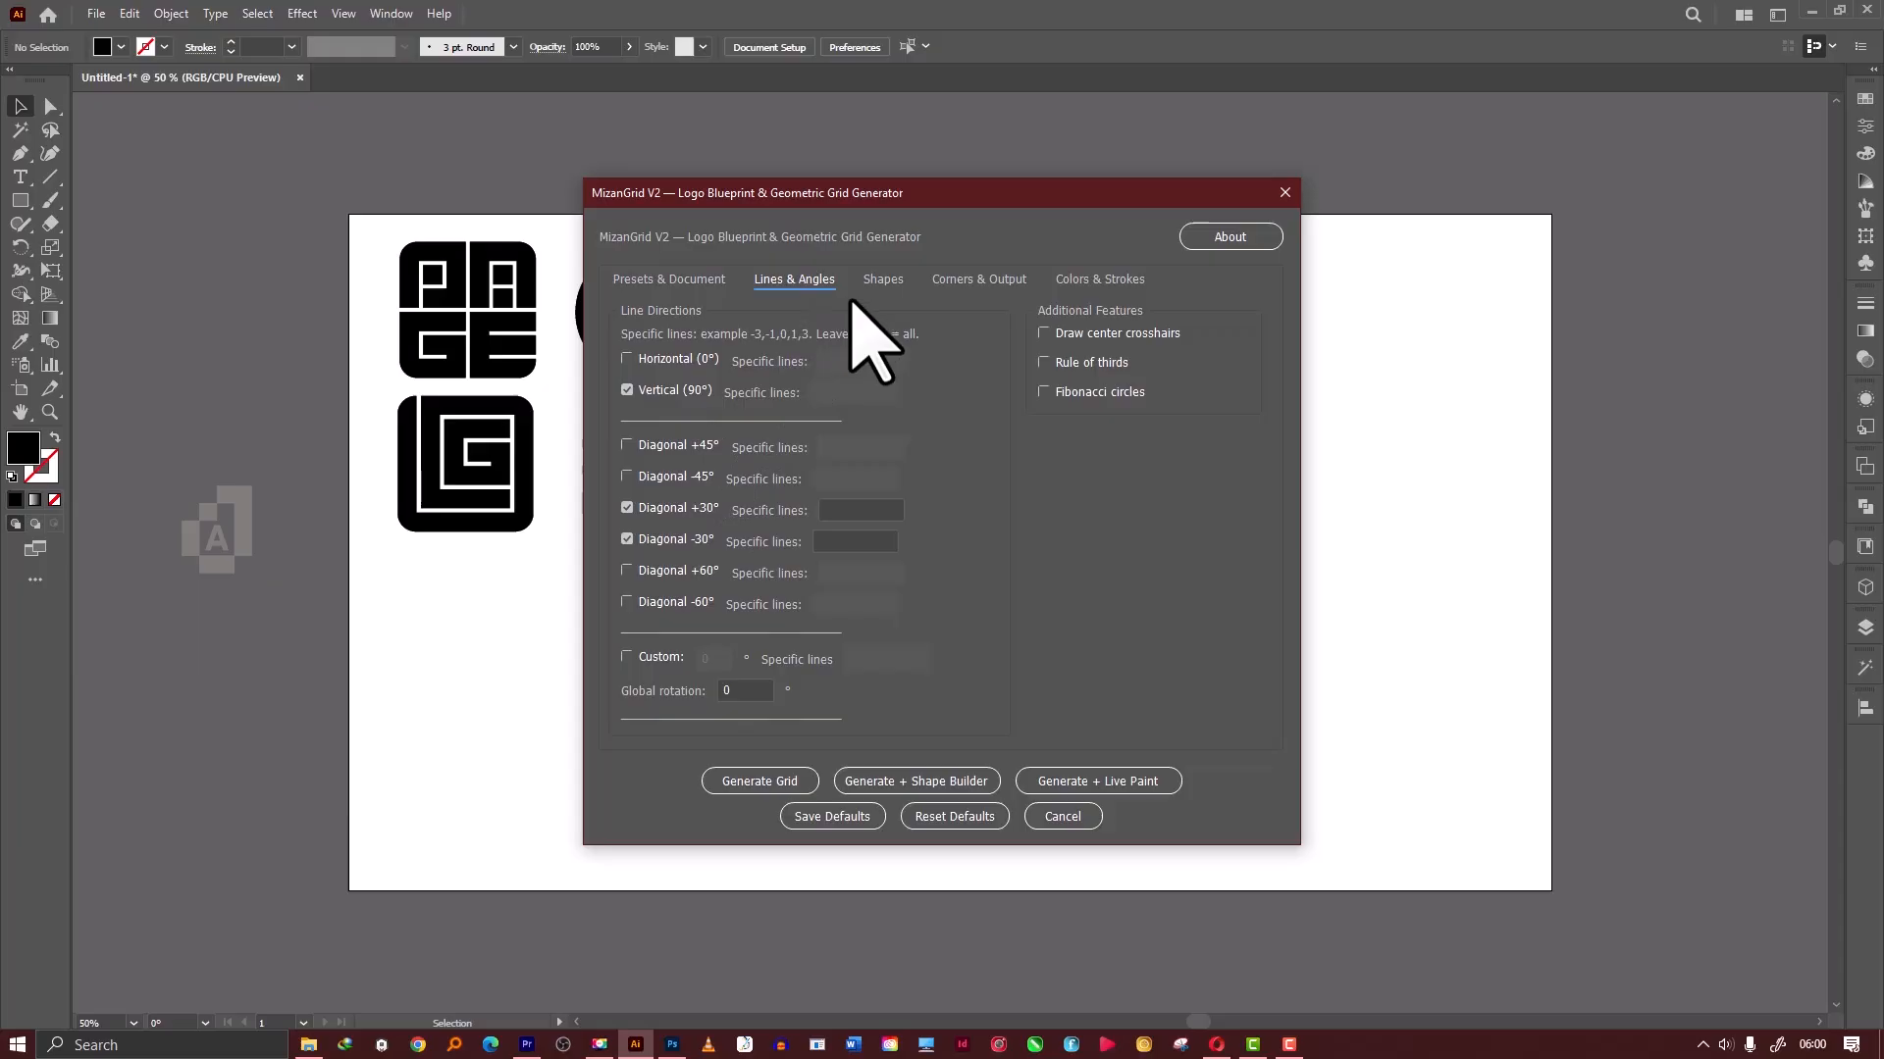
click(888, 284)
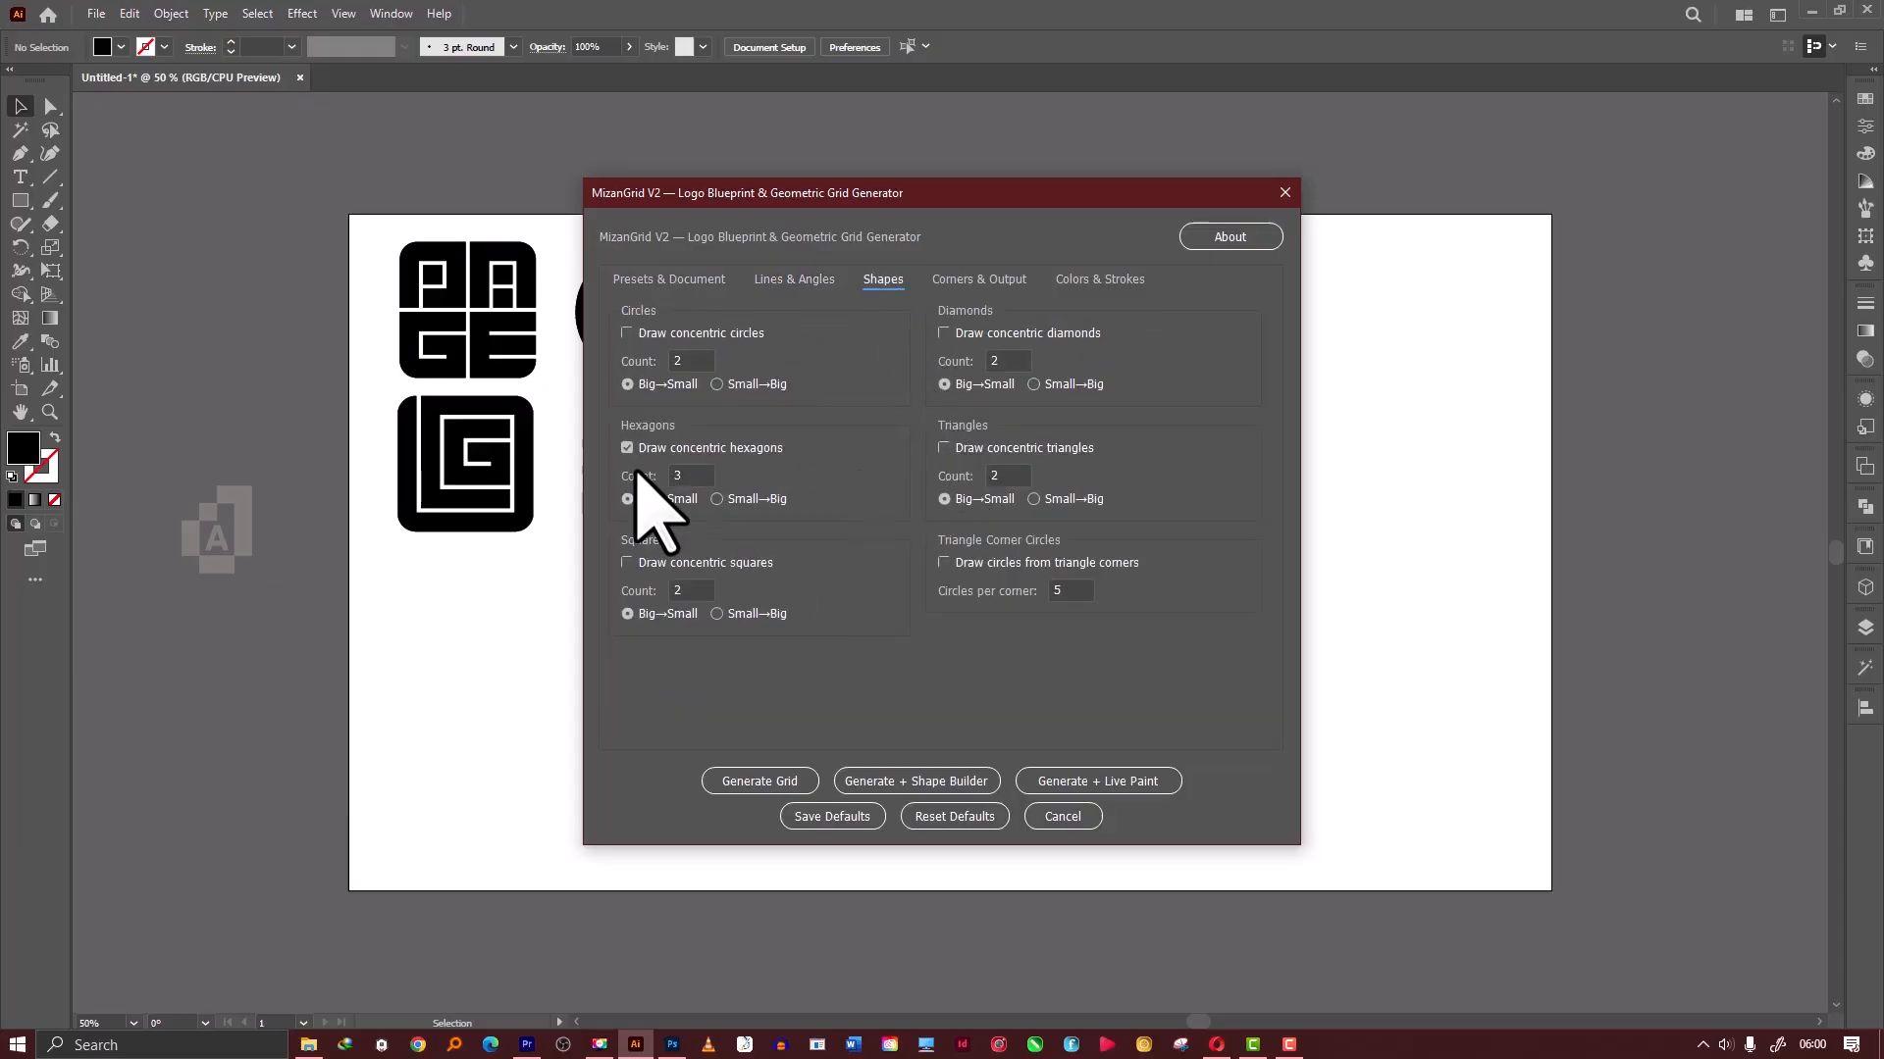
click(952, 282)
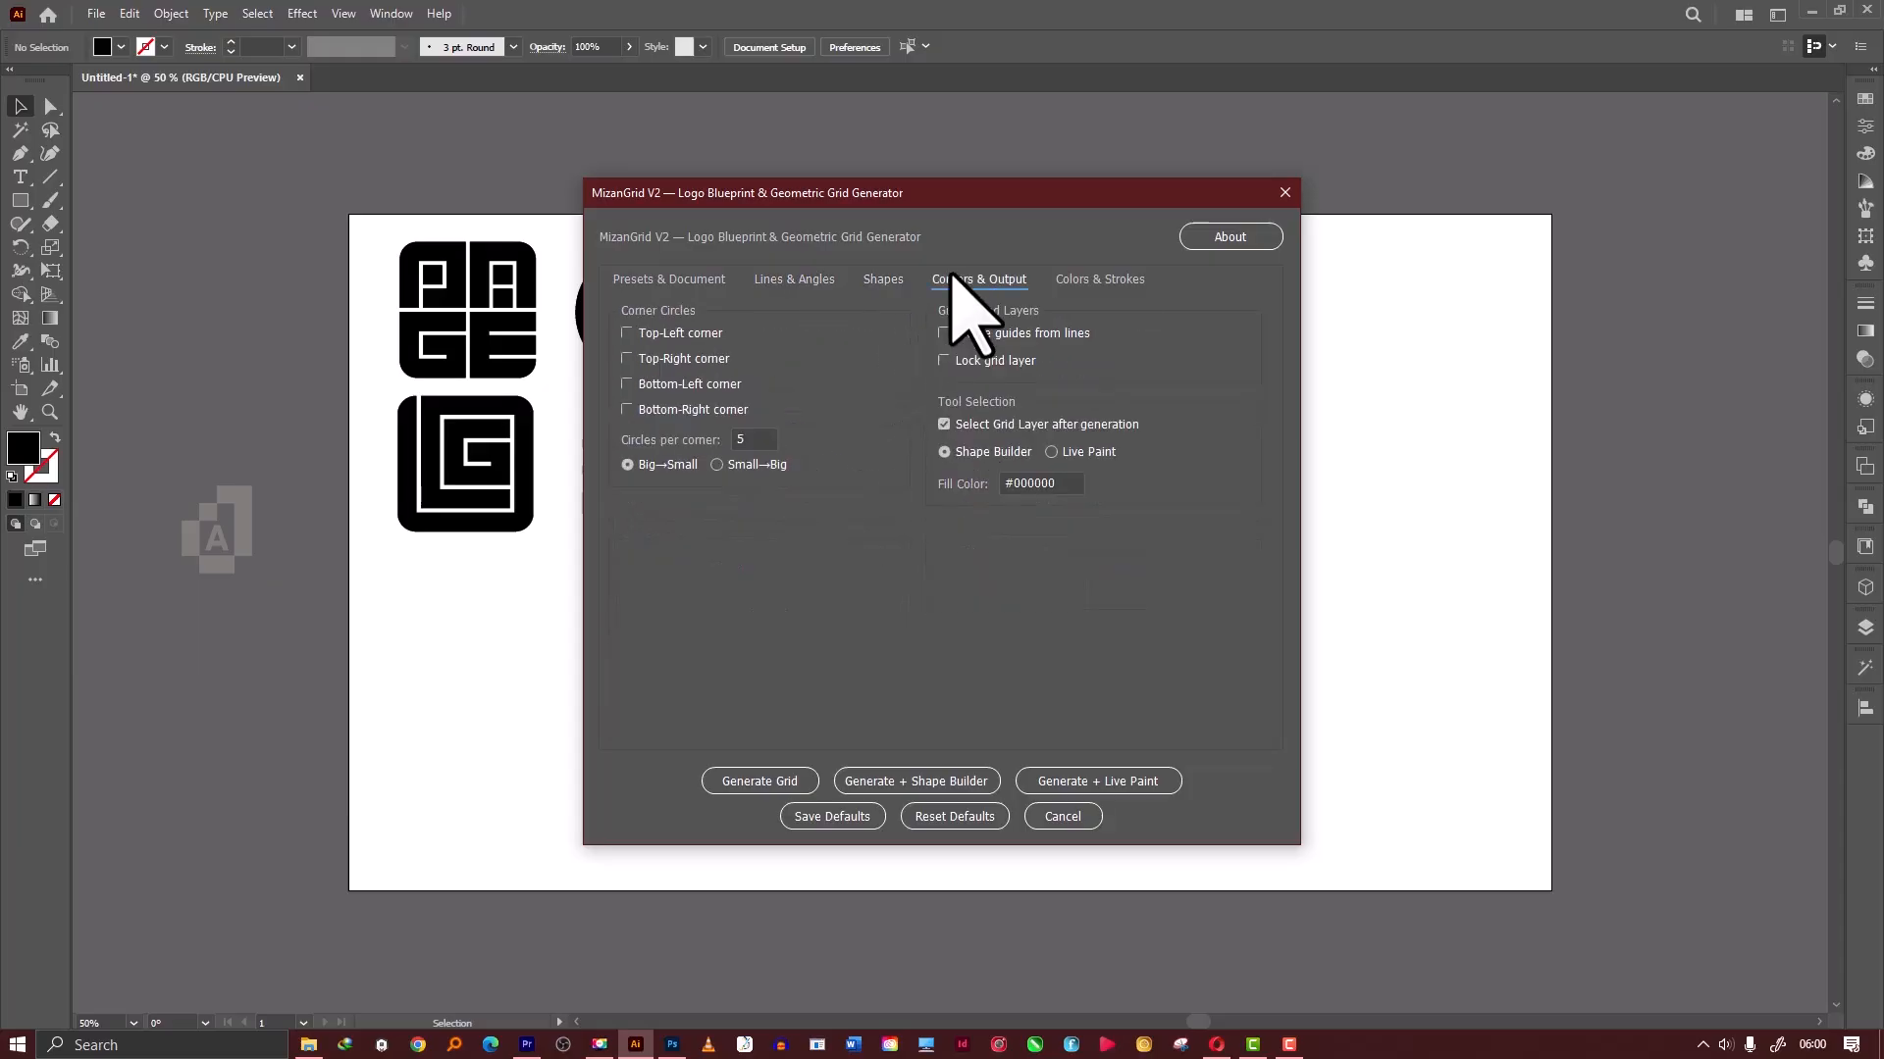
click(1079, 284)
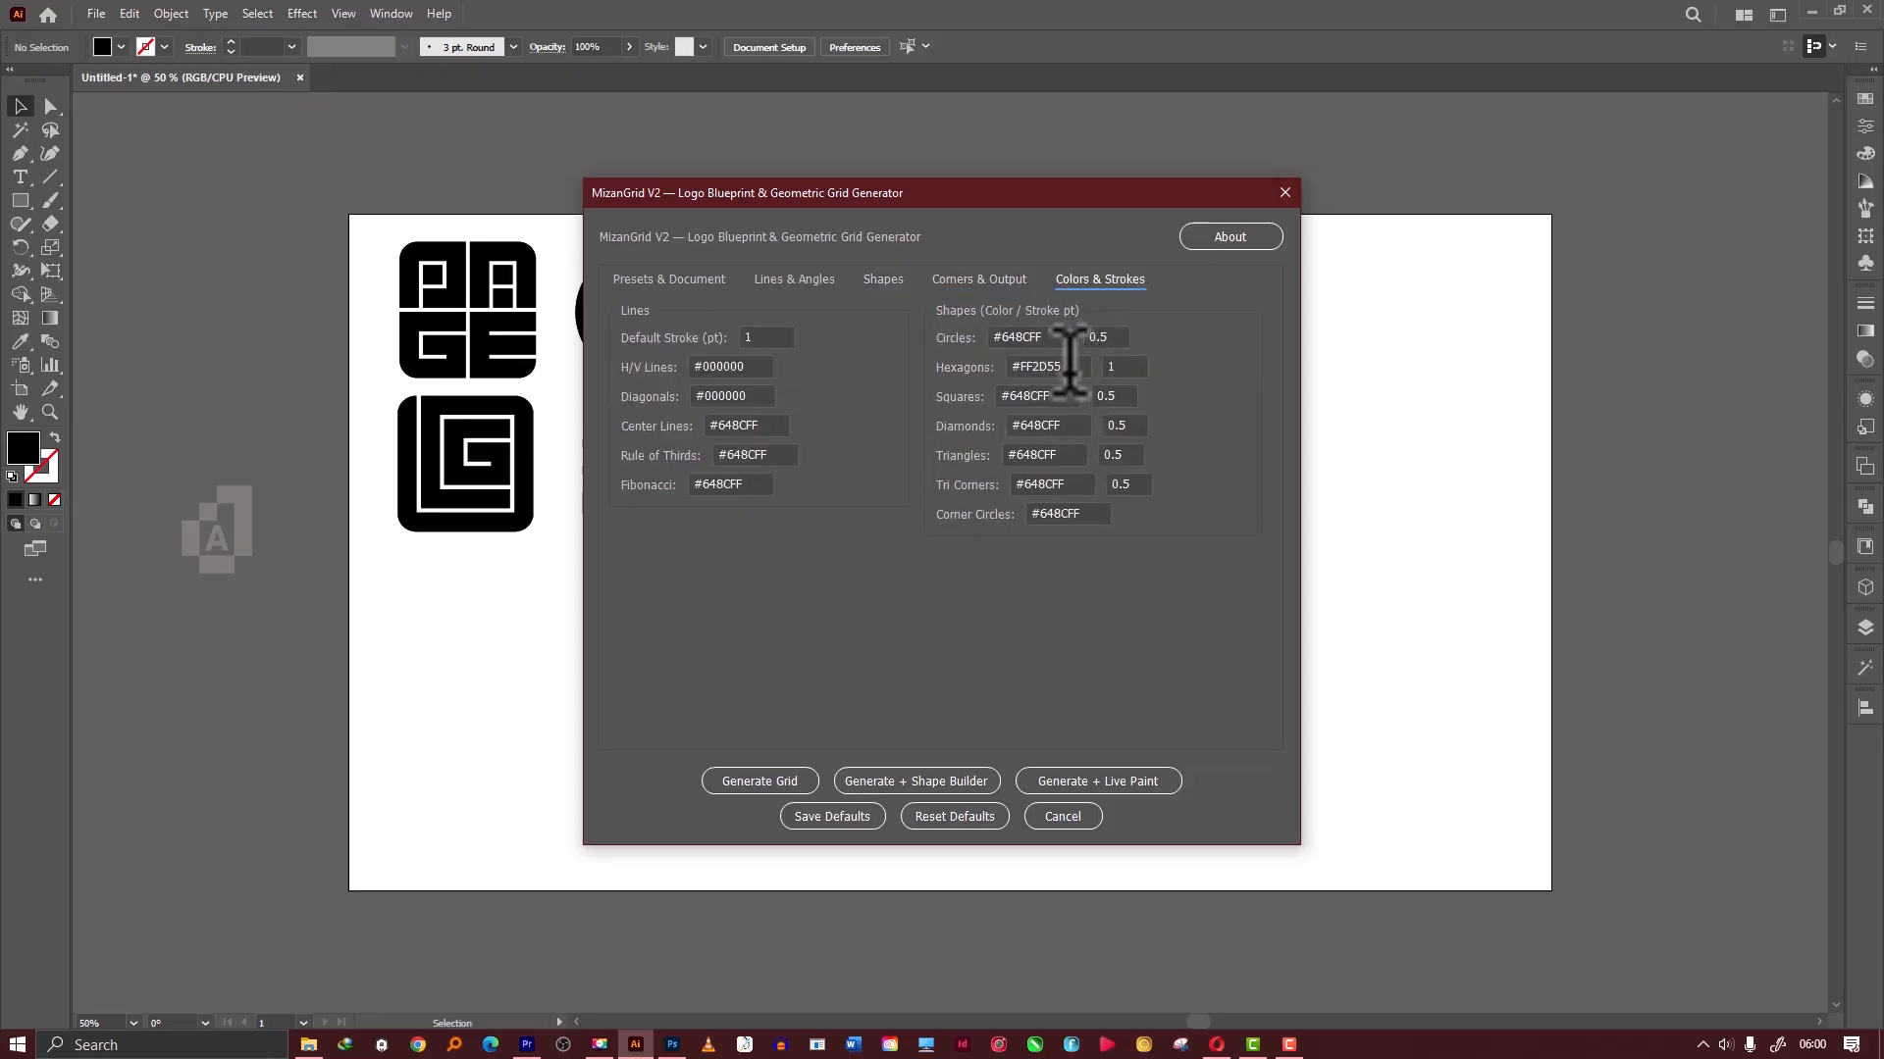
drag(1059, 366, 1024, 366)
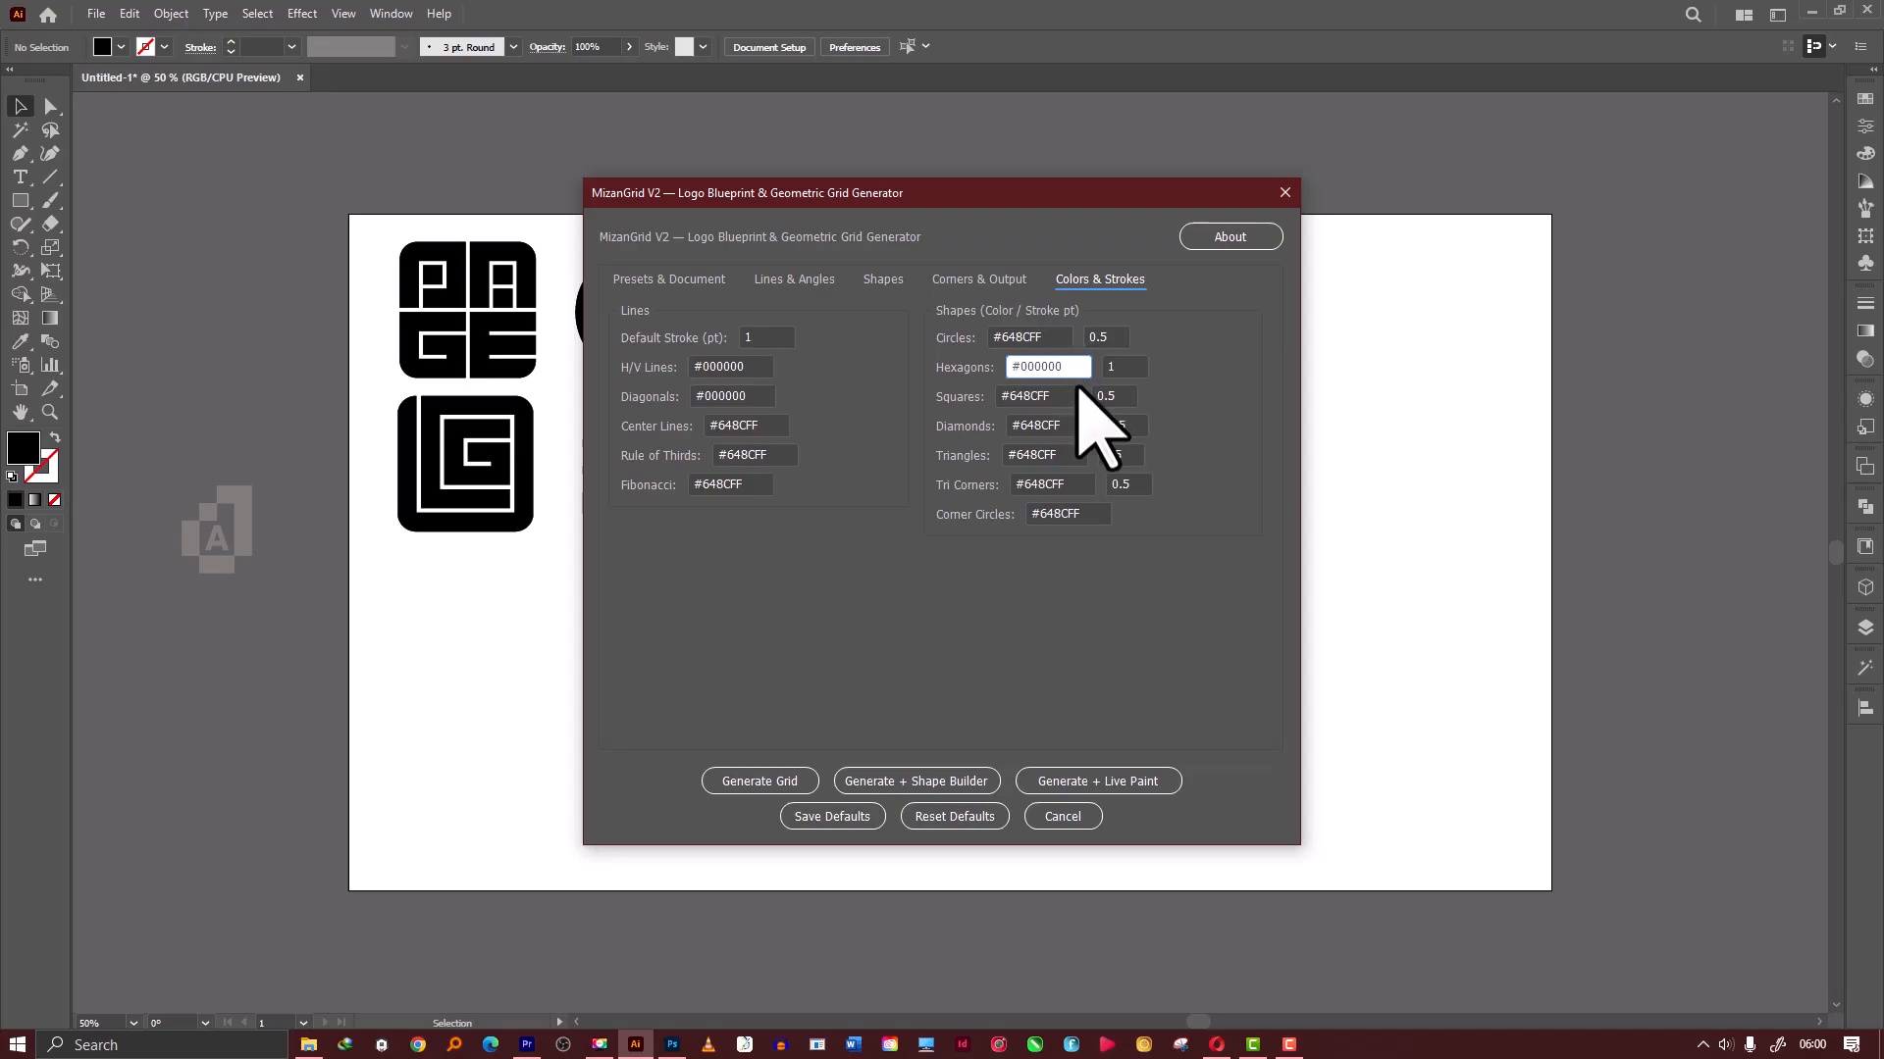
click(906, 782)
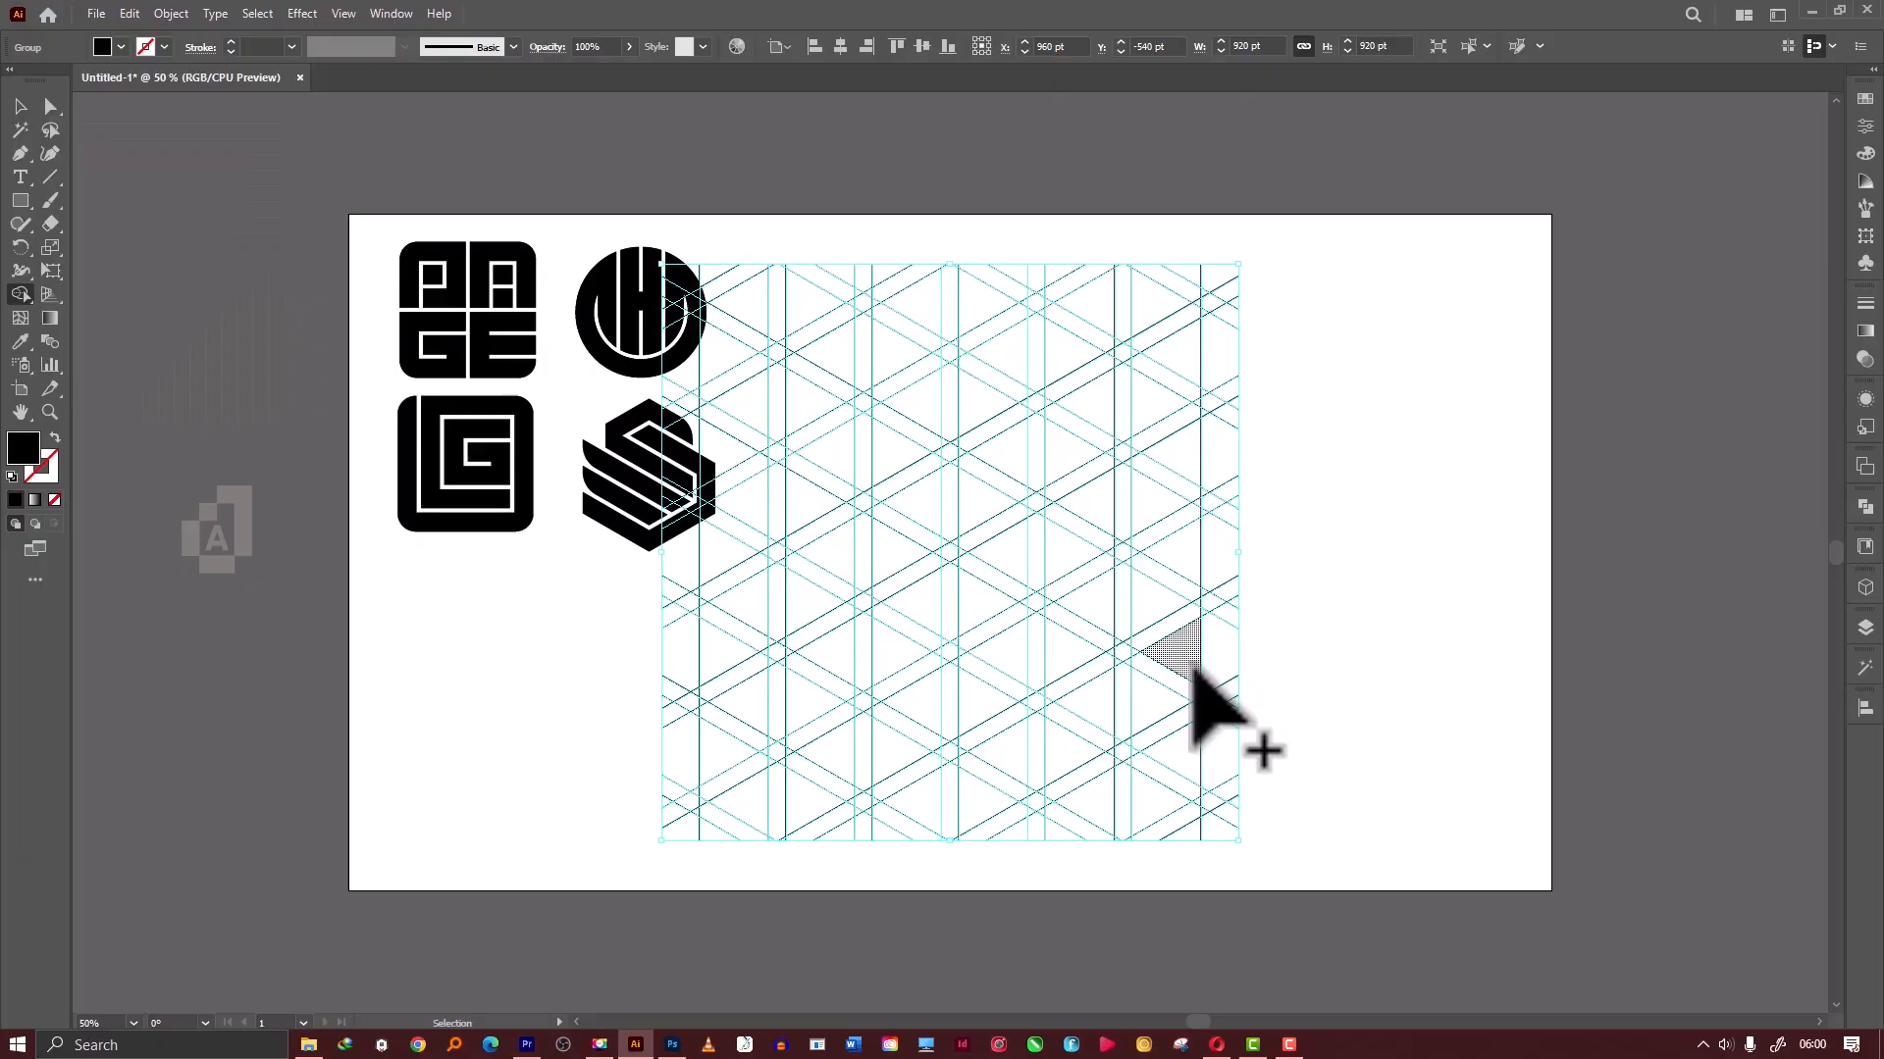
Merge the grid's upper cells with Shape Builder into a black left chevron and the start of a matching right chevron.
key(ctrl+plus)
scroll(1190, 664, up, 3)
scroll(1190, 665, down, 2)
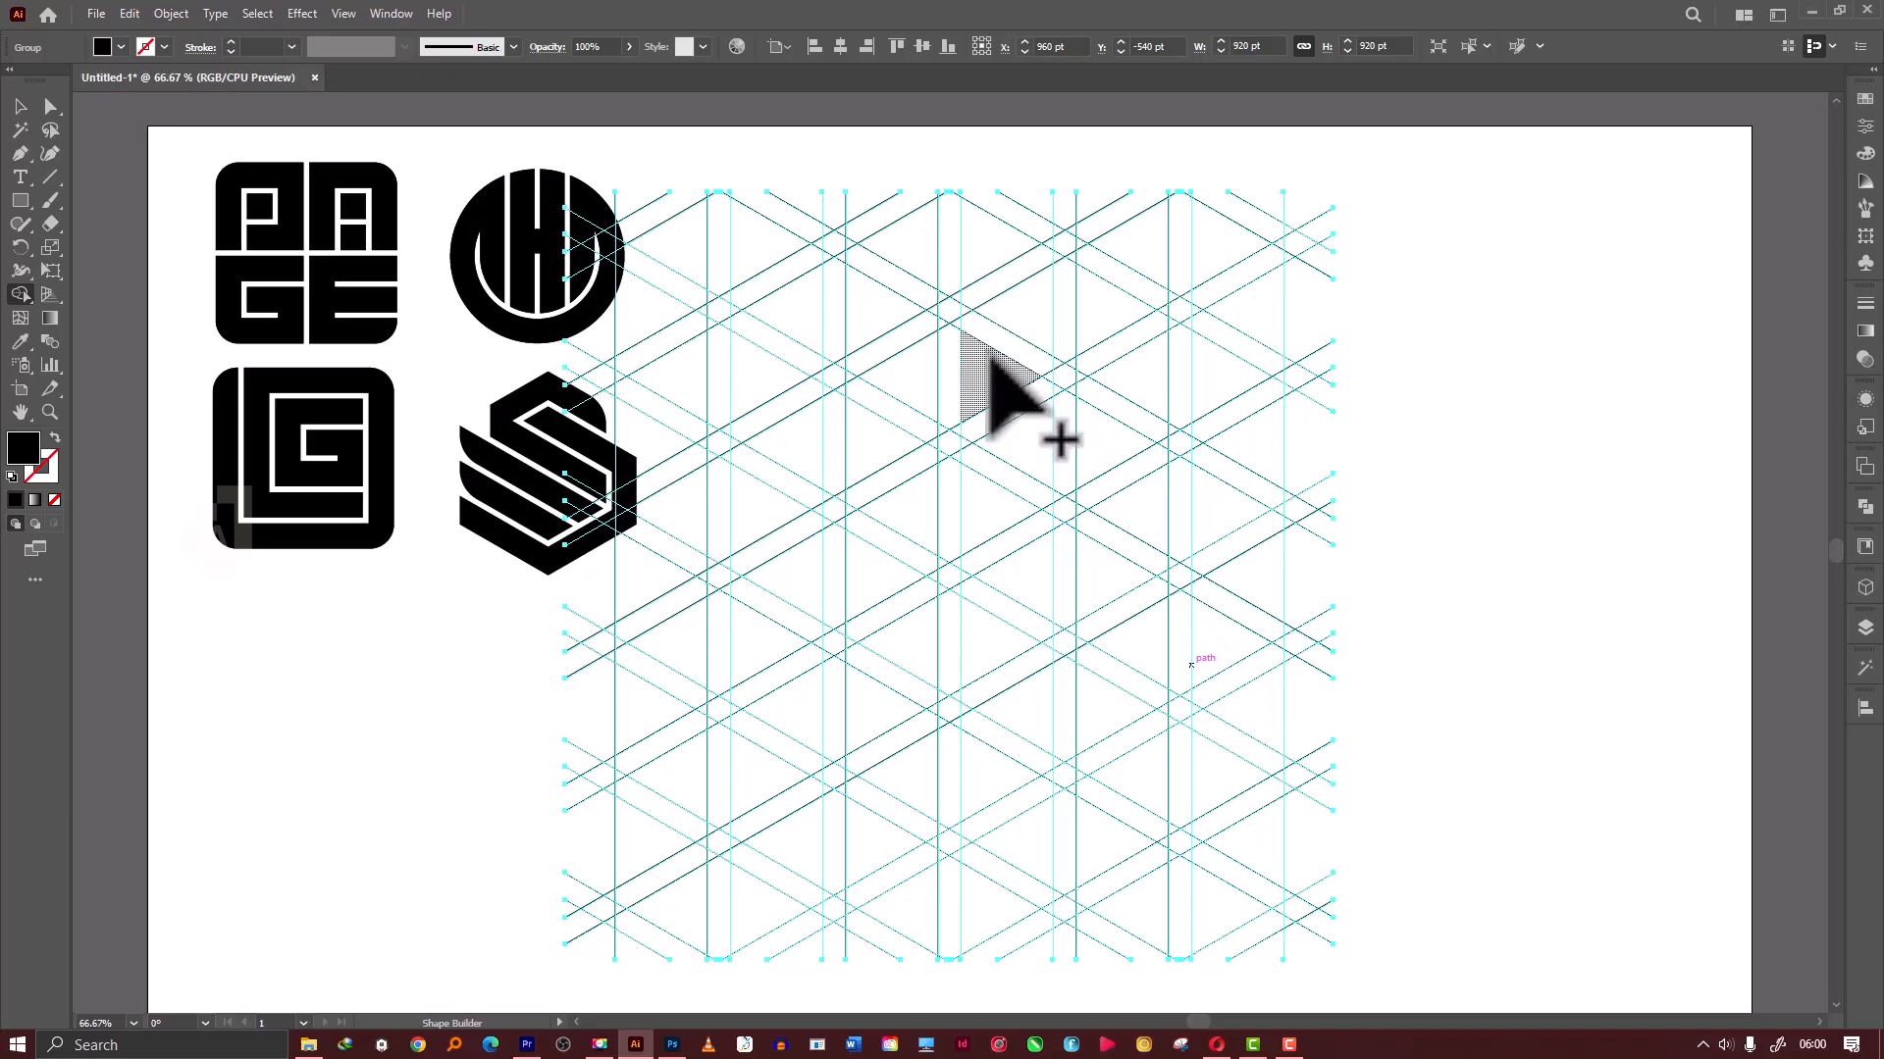
mouse_move(987, 381)
mouse_down()
mouse_move(1050, 328)
mouse_move(1080, 337)
mouse_move(1023, 375)
mouse_up()
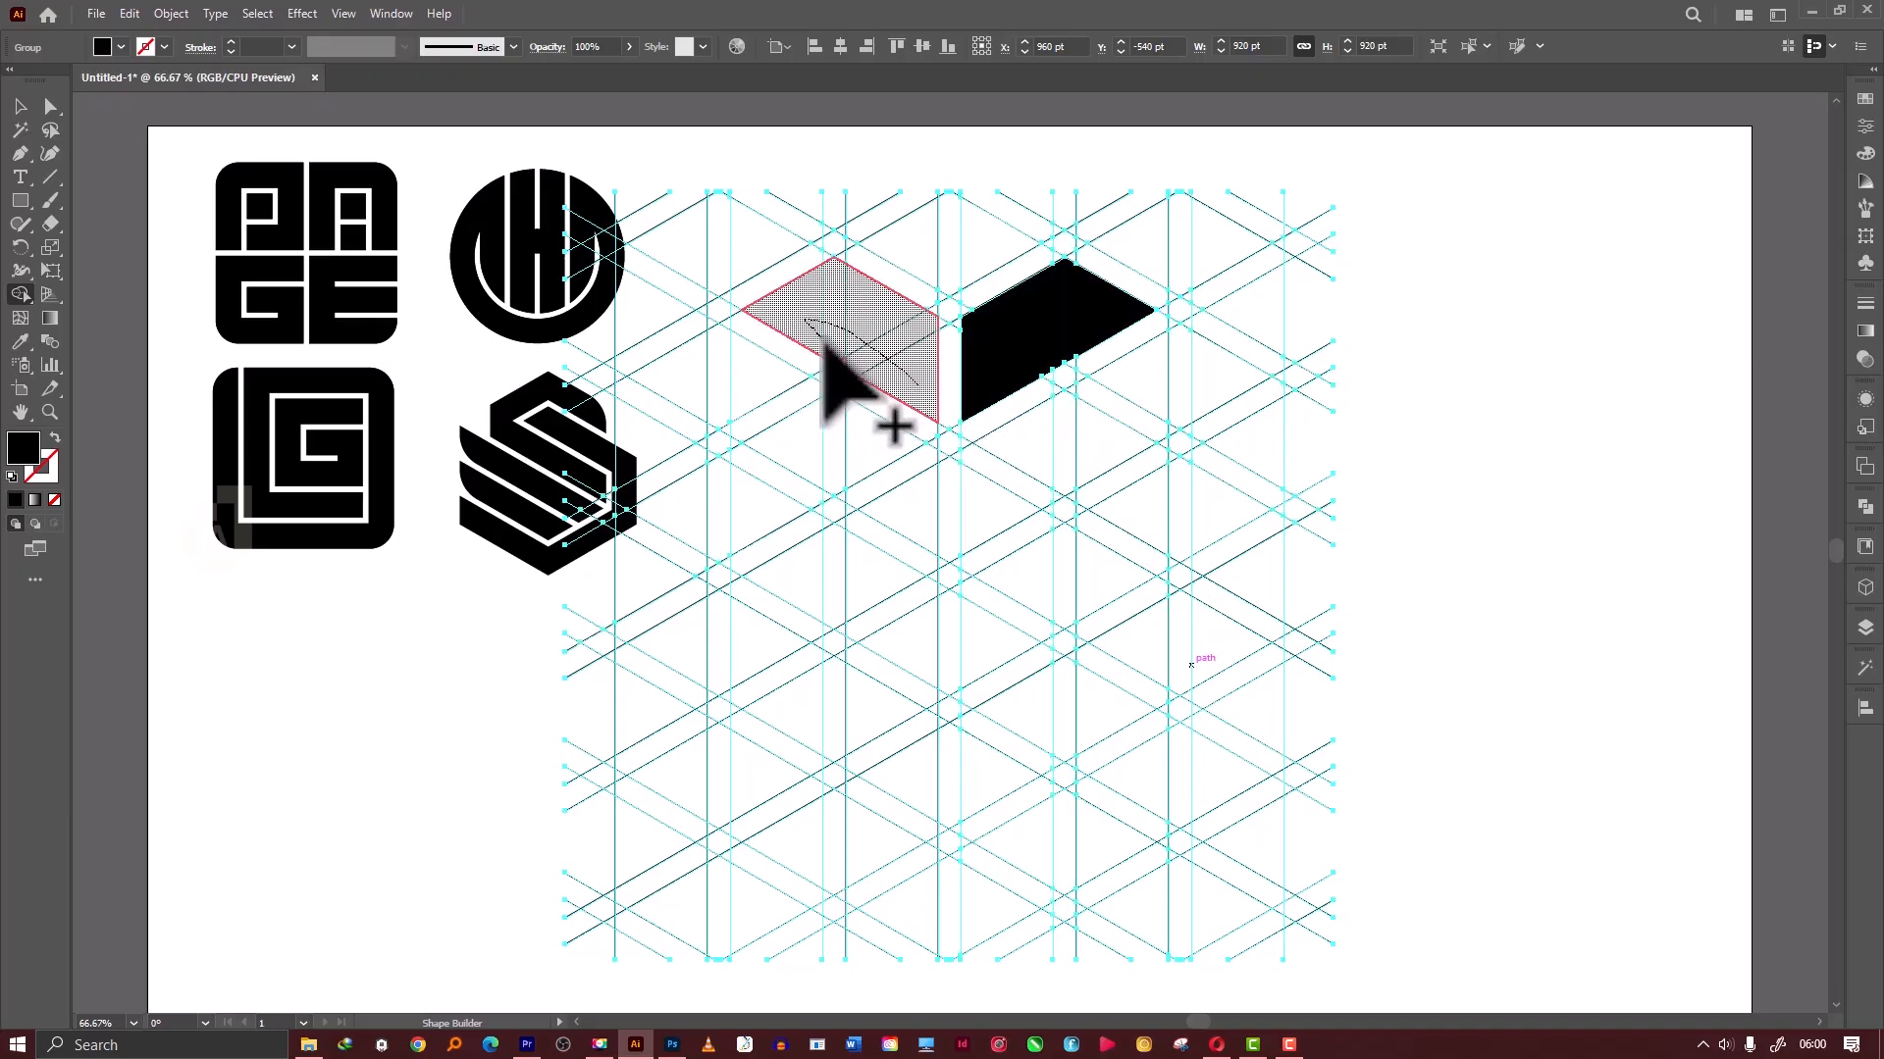
mouse_move(845, 362)
mouse_down()
mouse_move(633, 434)
mouse_move(710, 430)
mouse_move(720, 336)
mouse_up()
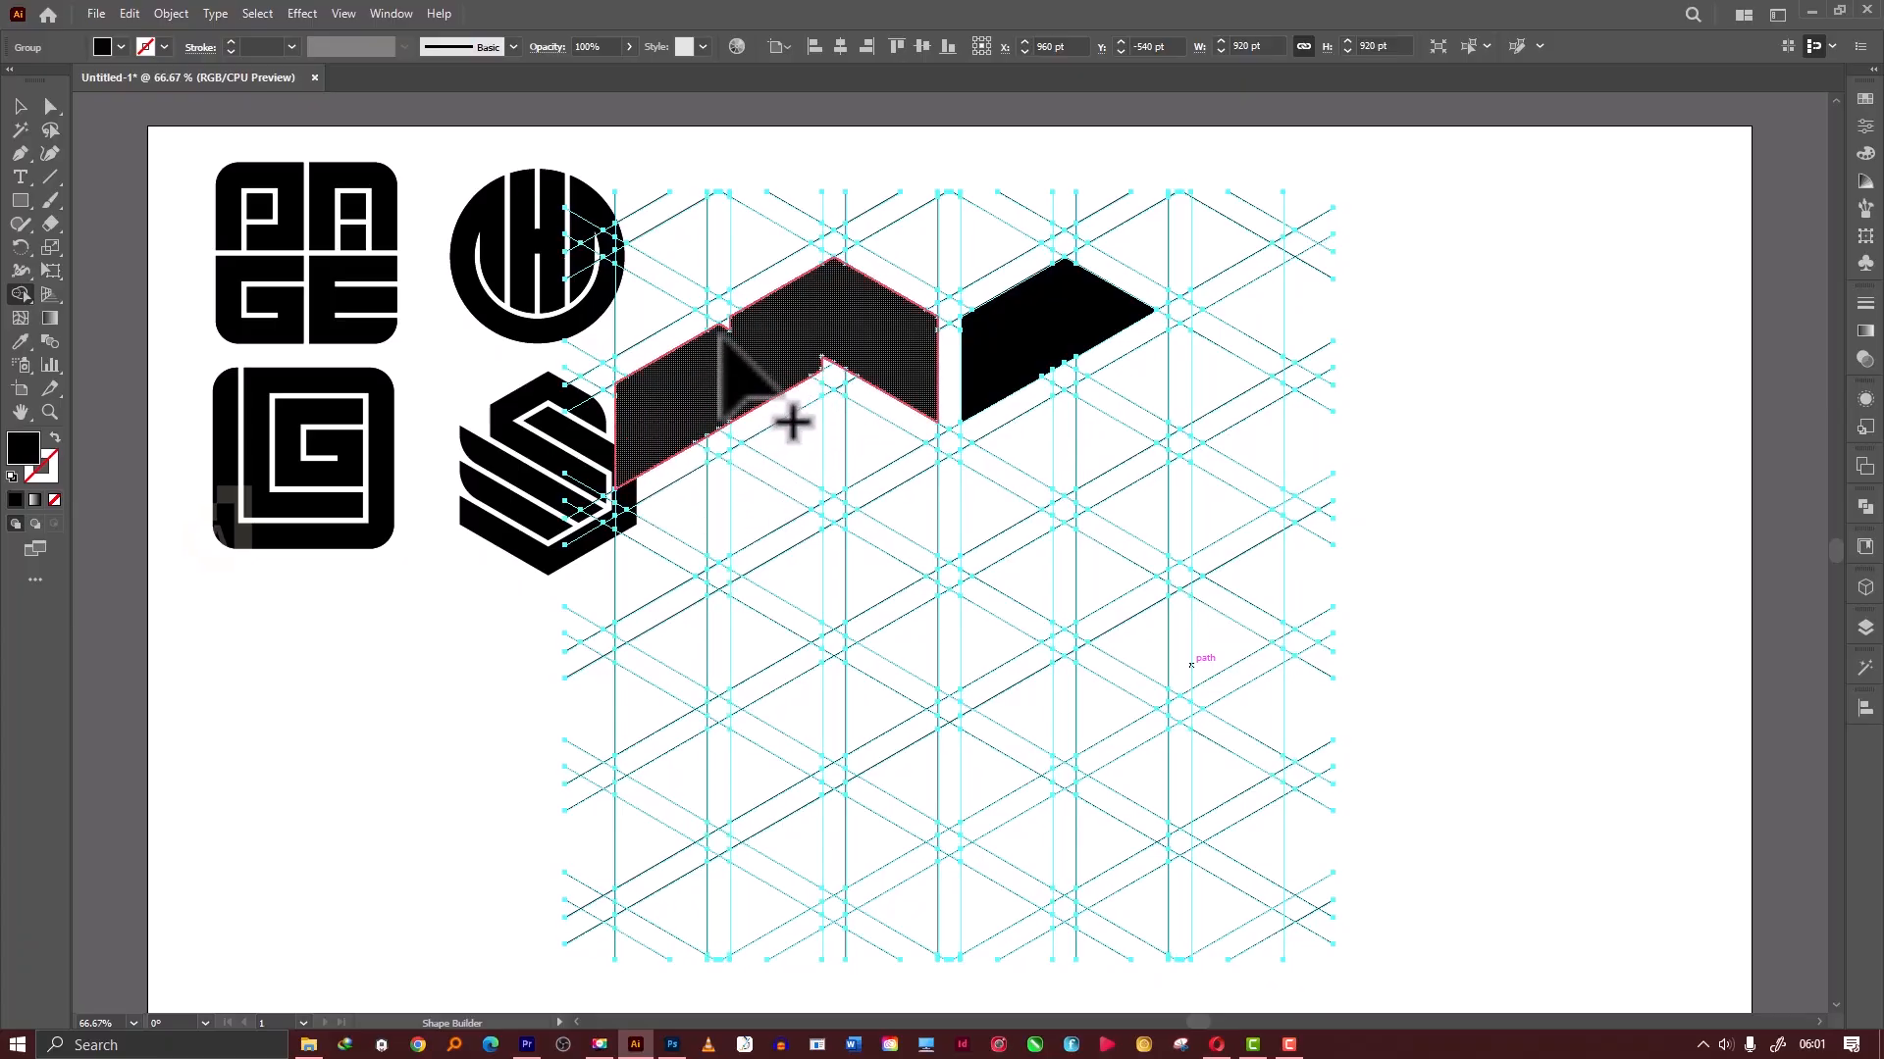
drag(1083, 345, 1087, 363)
Move the grid clear of the finished logos to X 1112 pt and complete the upper-right chevron down to the outer edge.
key(space)
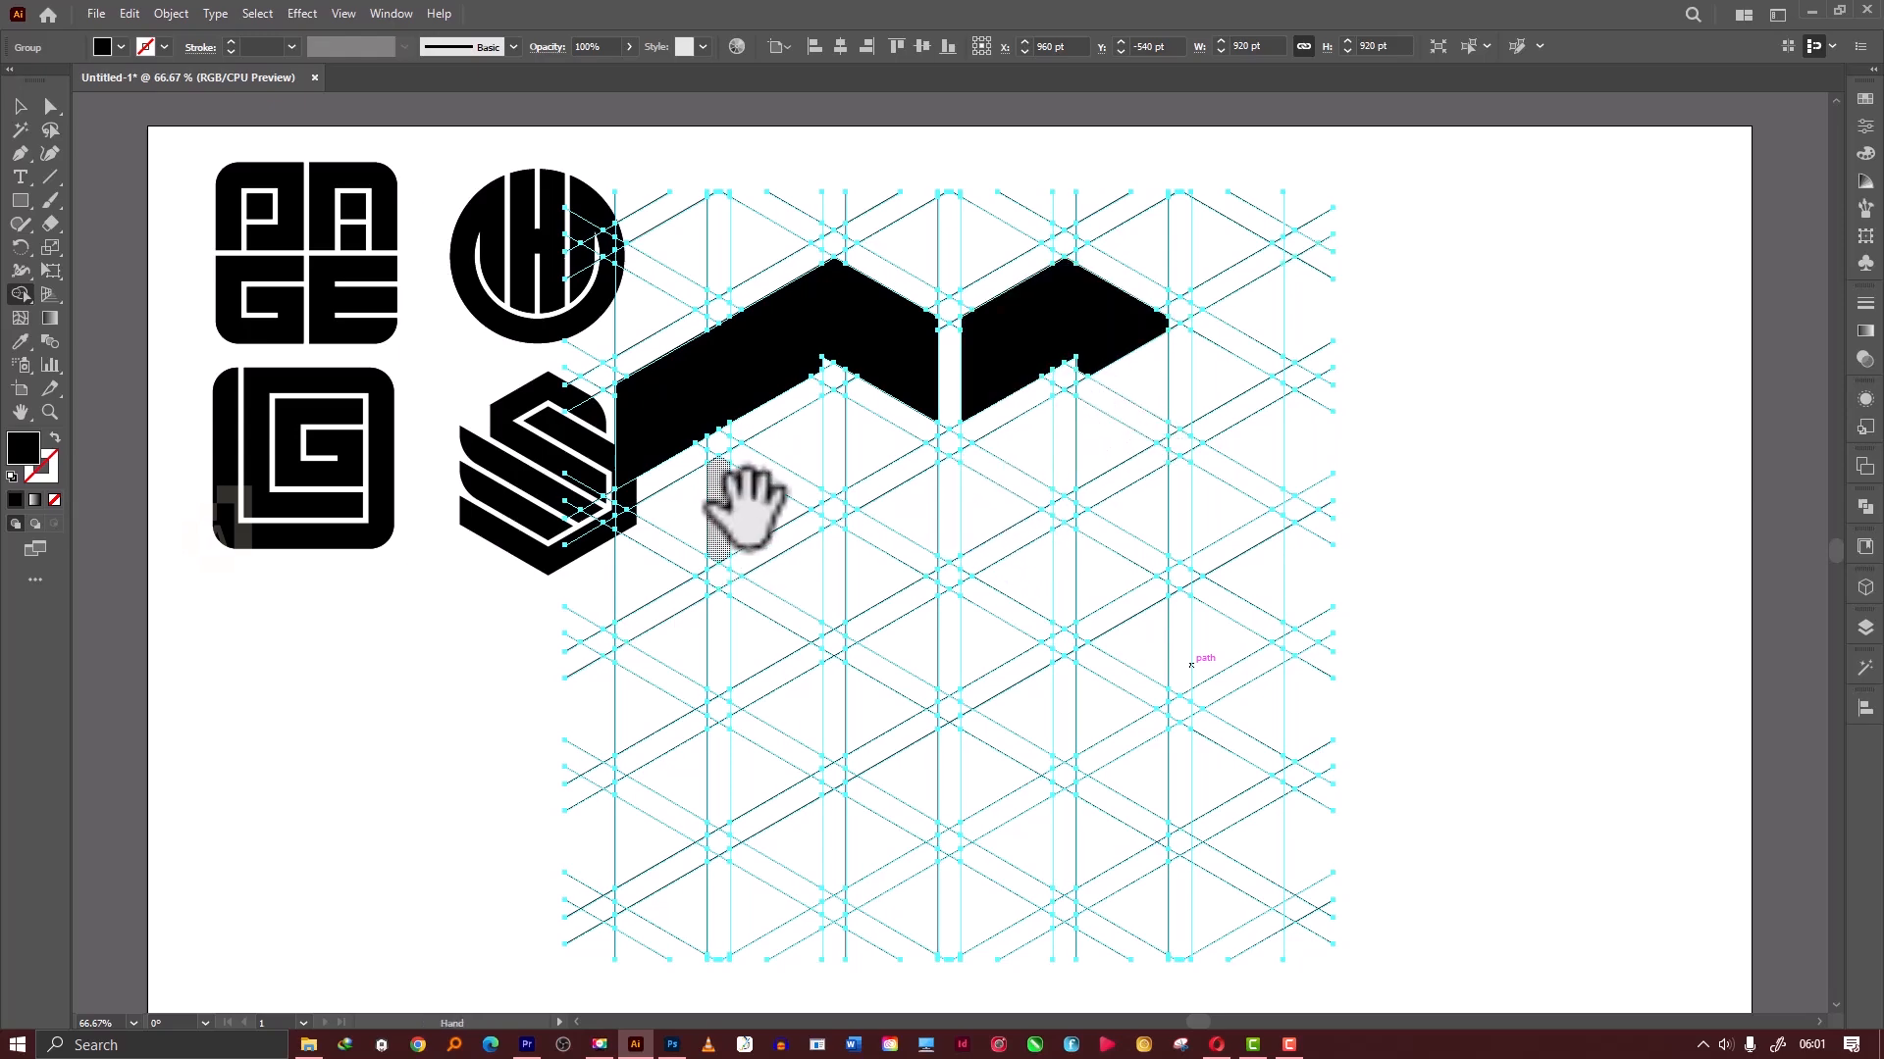
drag(748, 505, 787, 510)
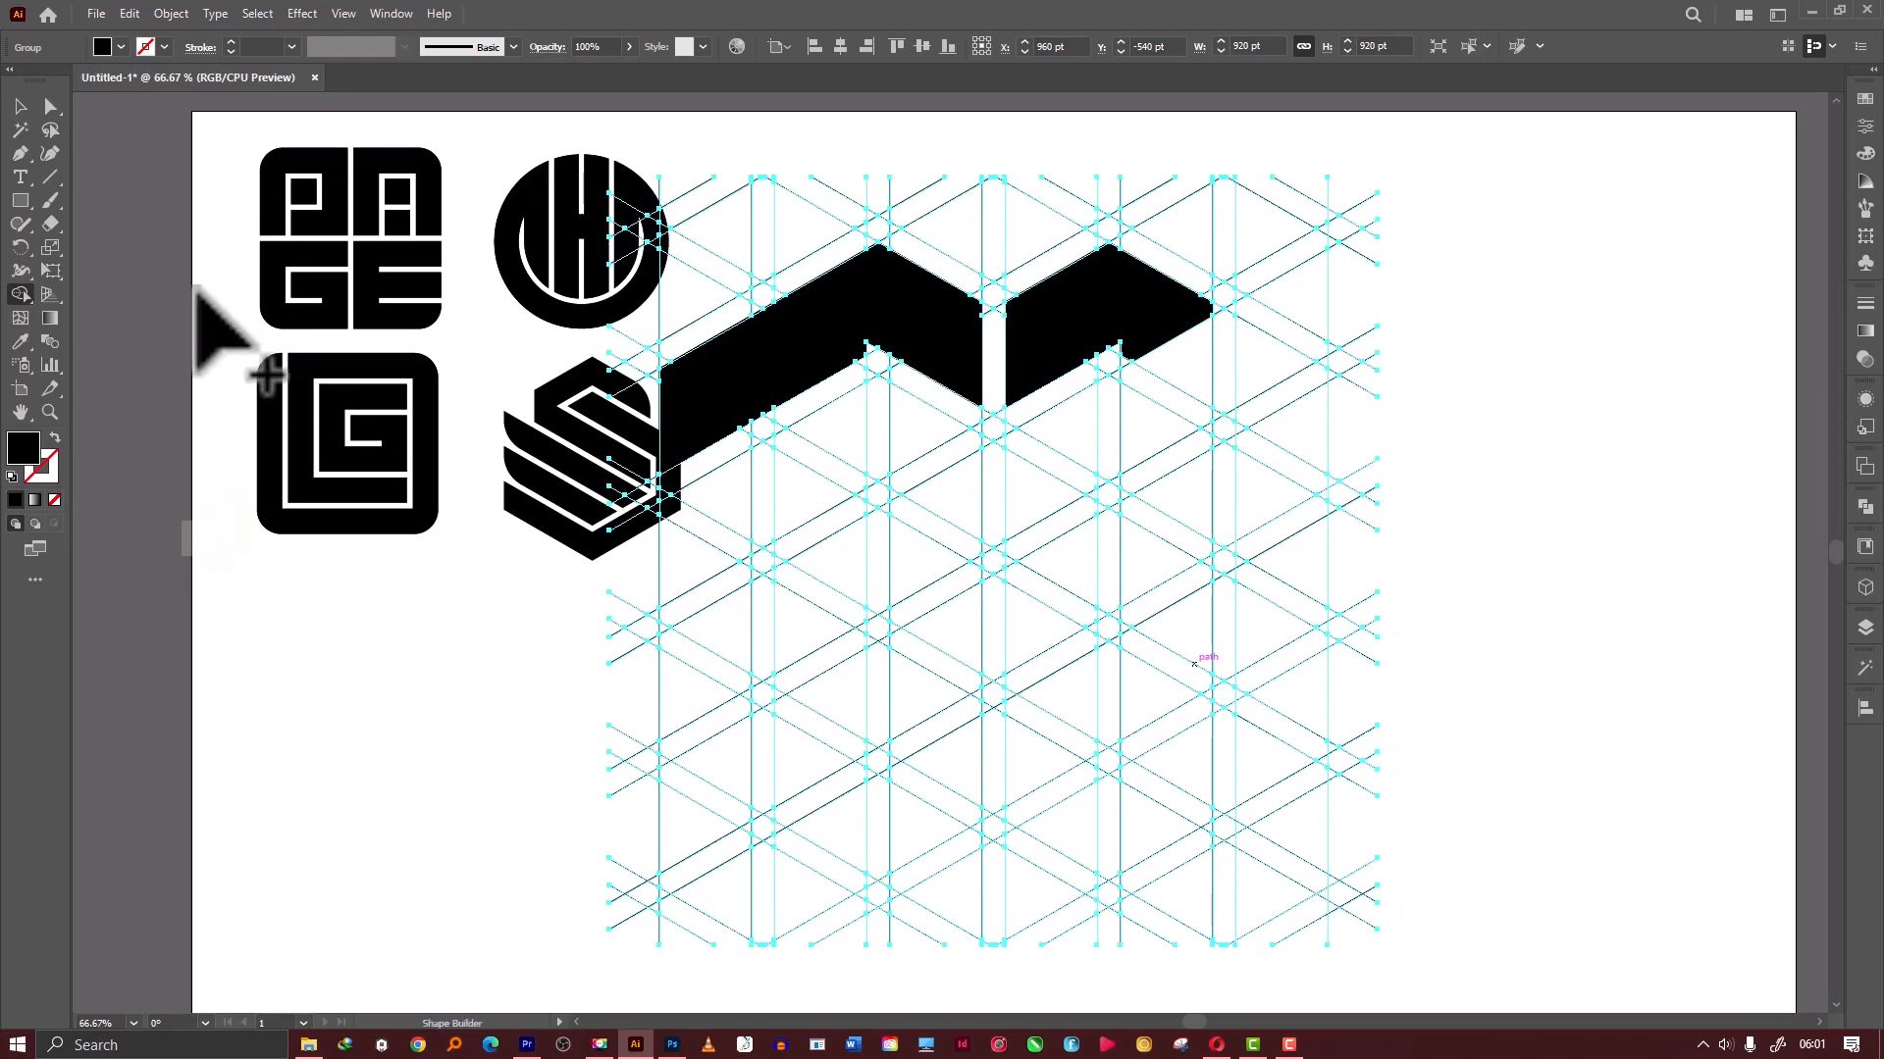
click(19, 106)
drag(698, 491, 818, 415)
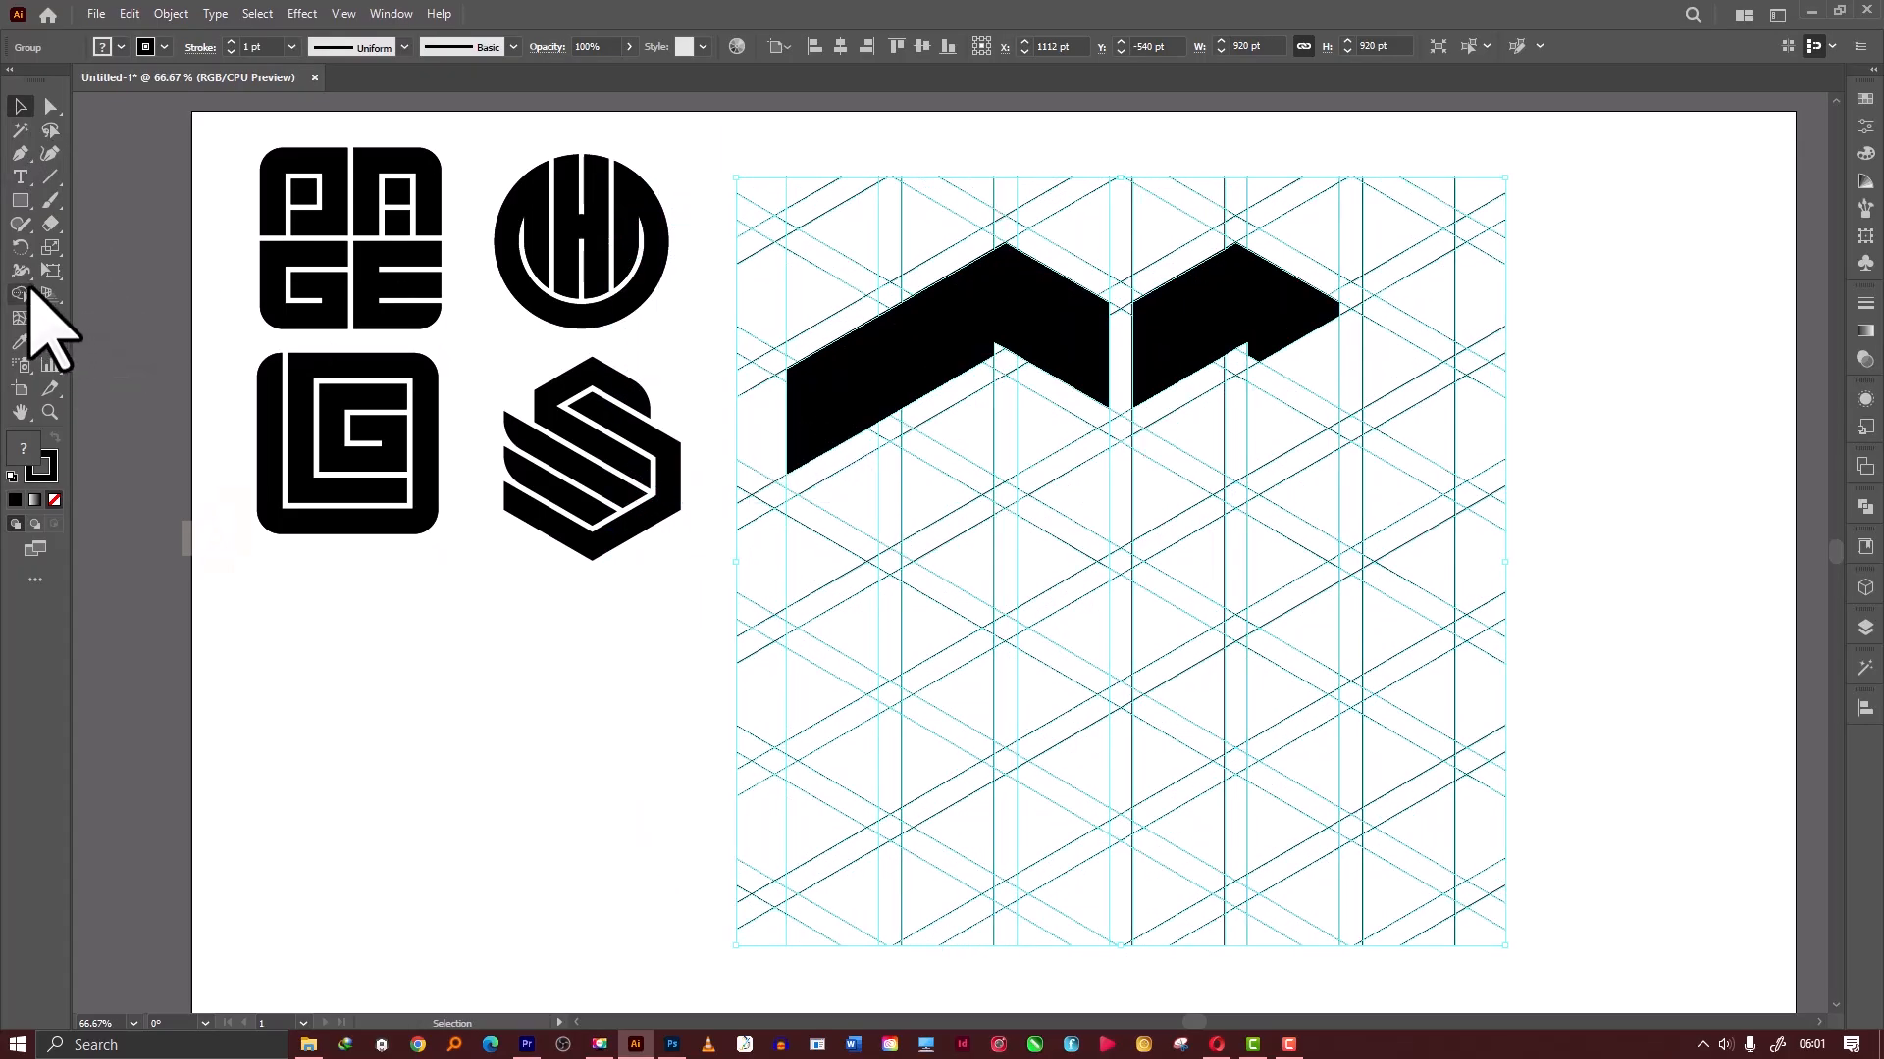
click(20, 294)
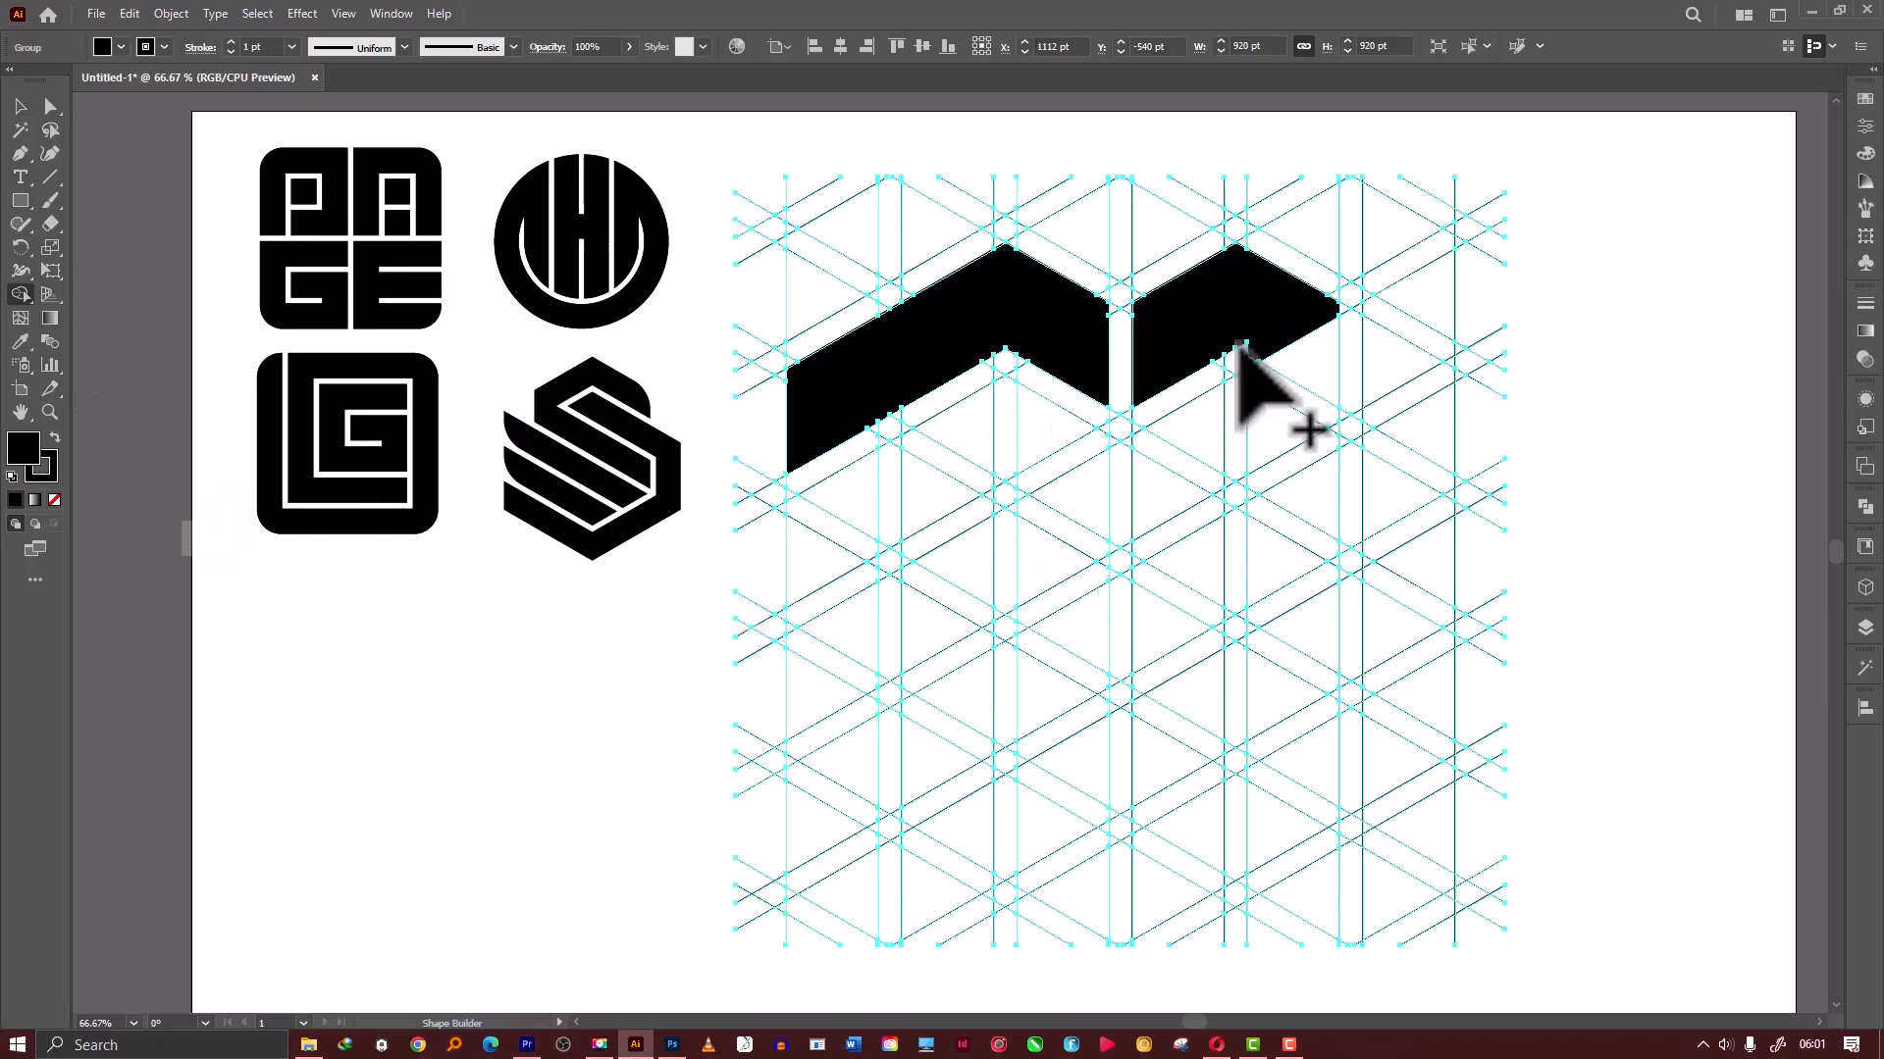
mouse_move(1260, 353)
mouse_down()
mouse_move(1390, 400)
mouse_move(1407, 425)
mouse_move(1369, 412)
mouse_move(1333, 311)
mouse_move(1309, 327)
mouse_up()
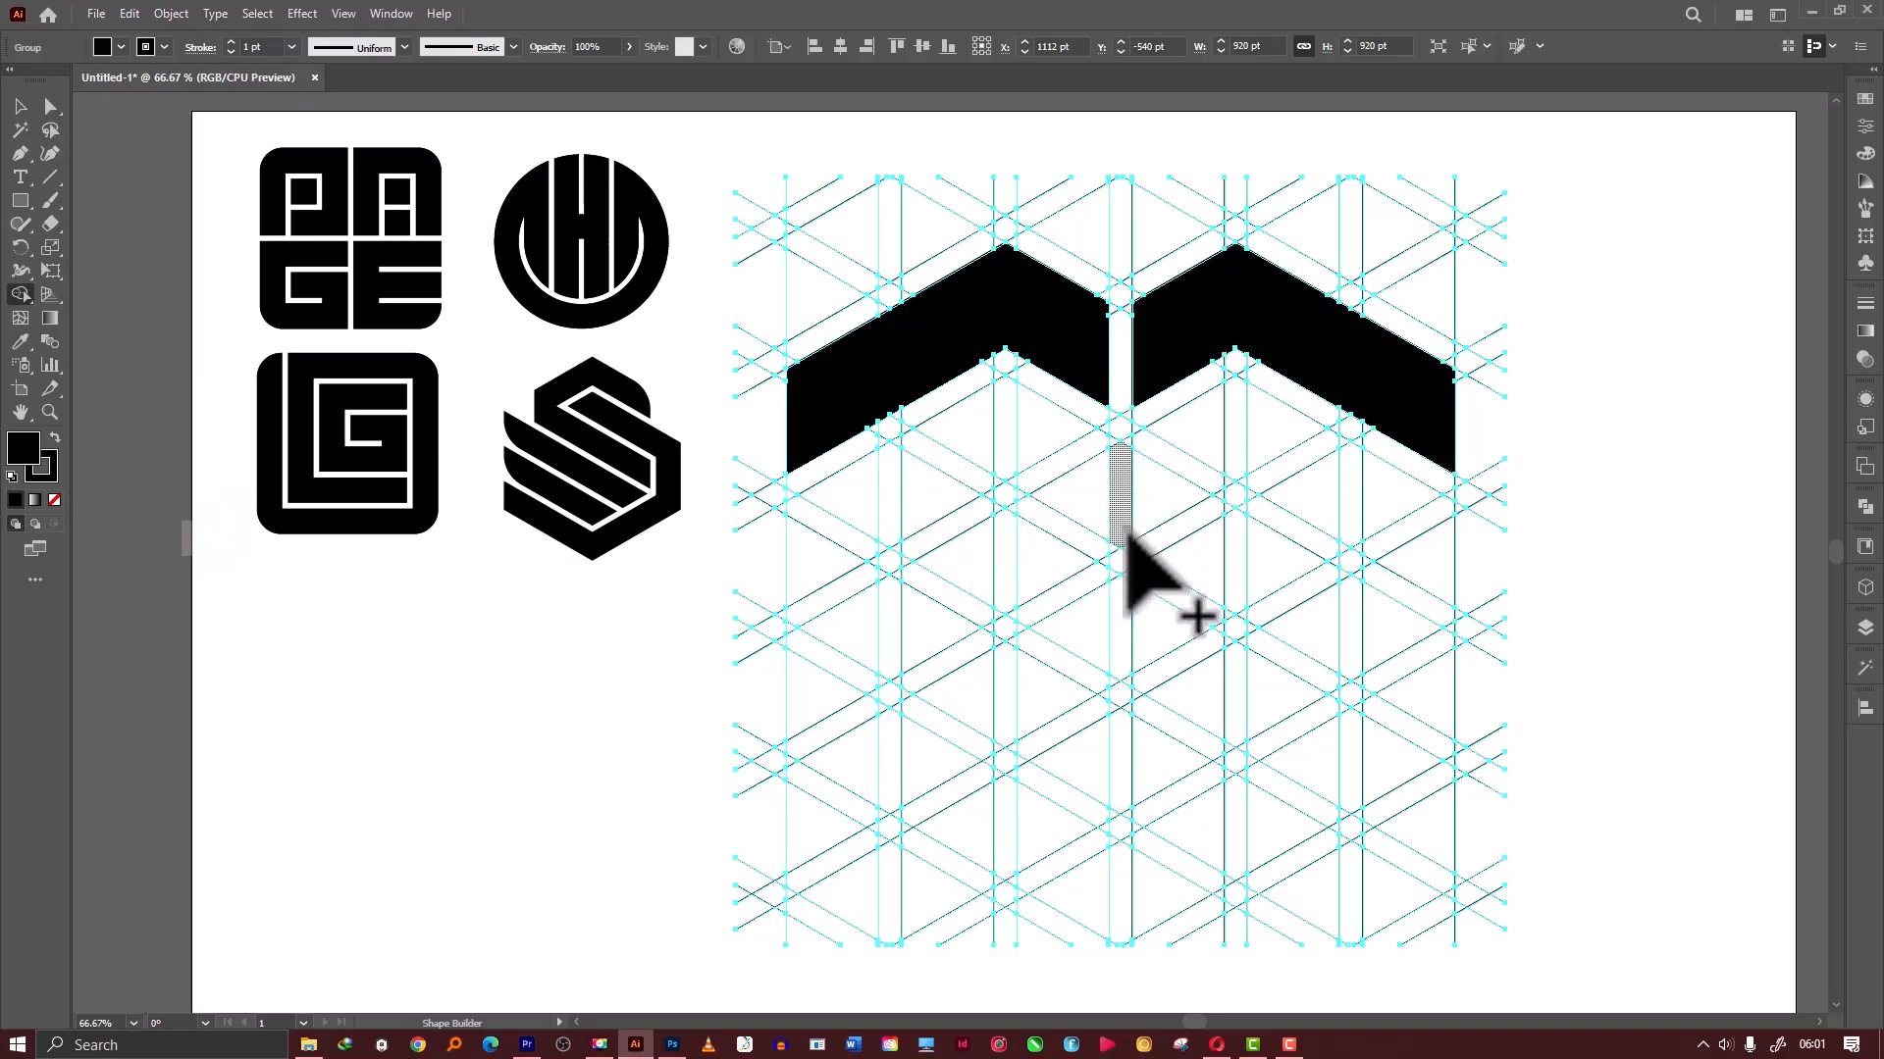
Merge the cells below the left chevron into a black hexagonal G, filling its edge notches and adding the inward upright end.
click(1055, 447)
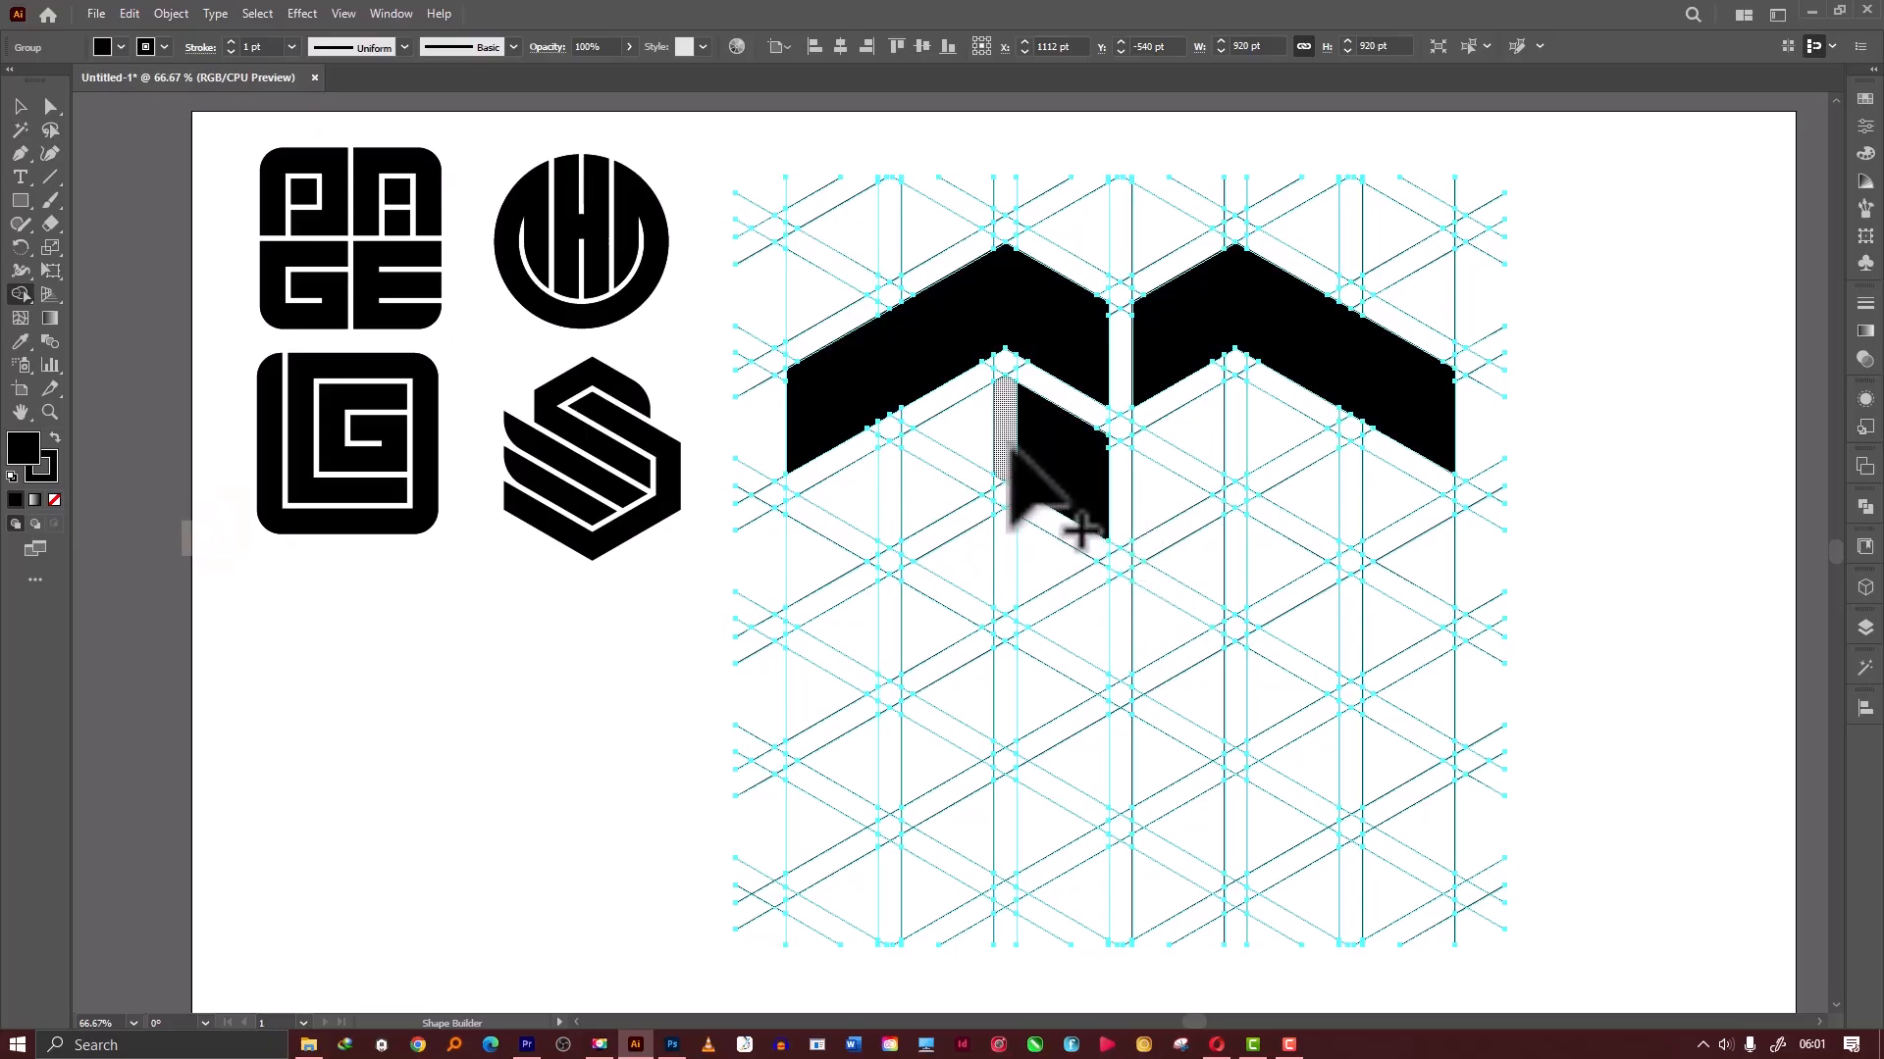
mouse_move(1012, 451)
mouse_down()
mouse_move(1017, 477)
mouse_move(929, 505)
mouse_move(849, 568)
mouse_move(874, 539)
mouse_up()
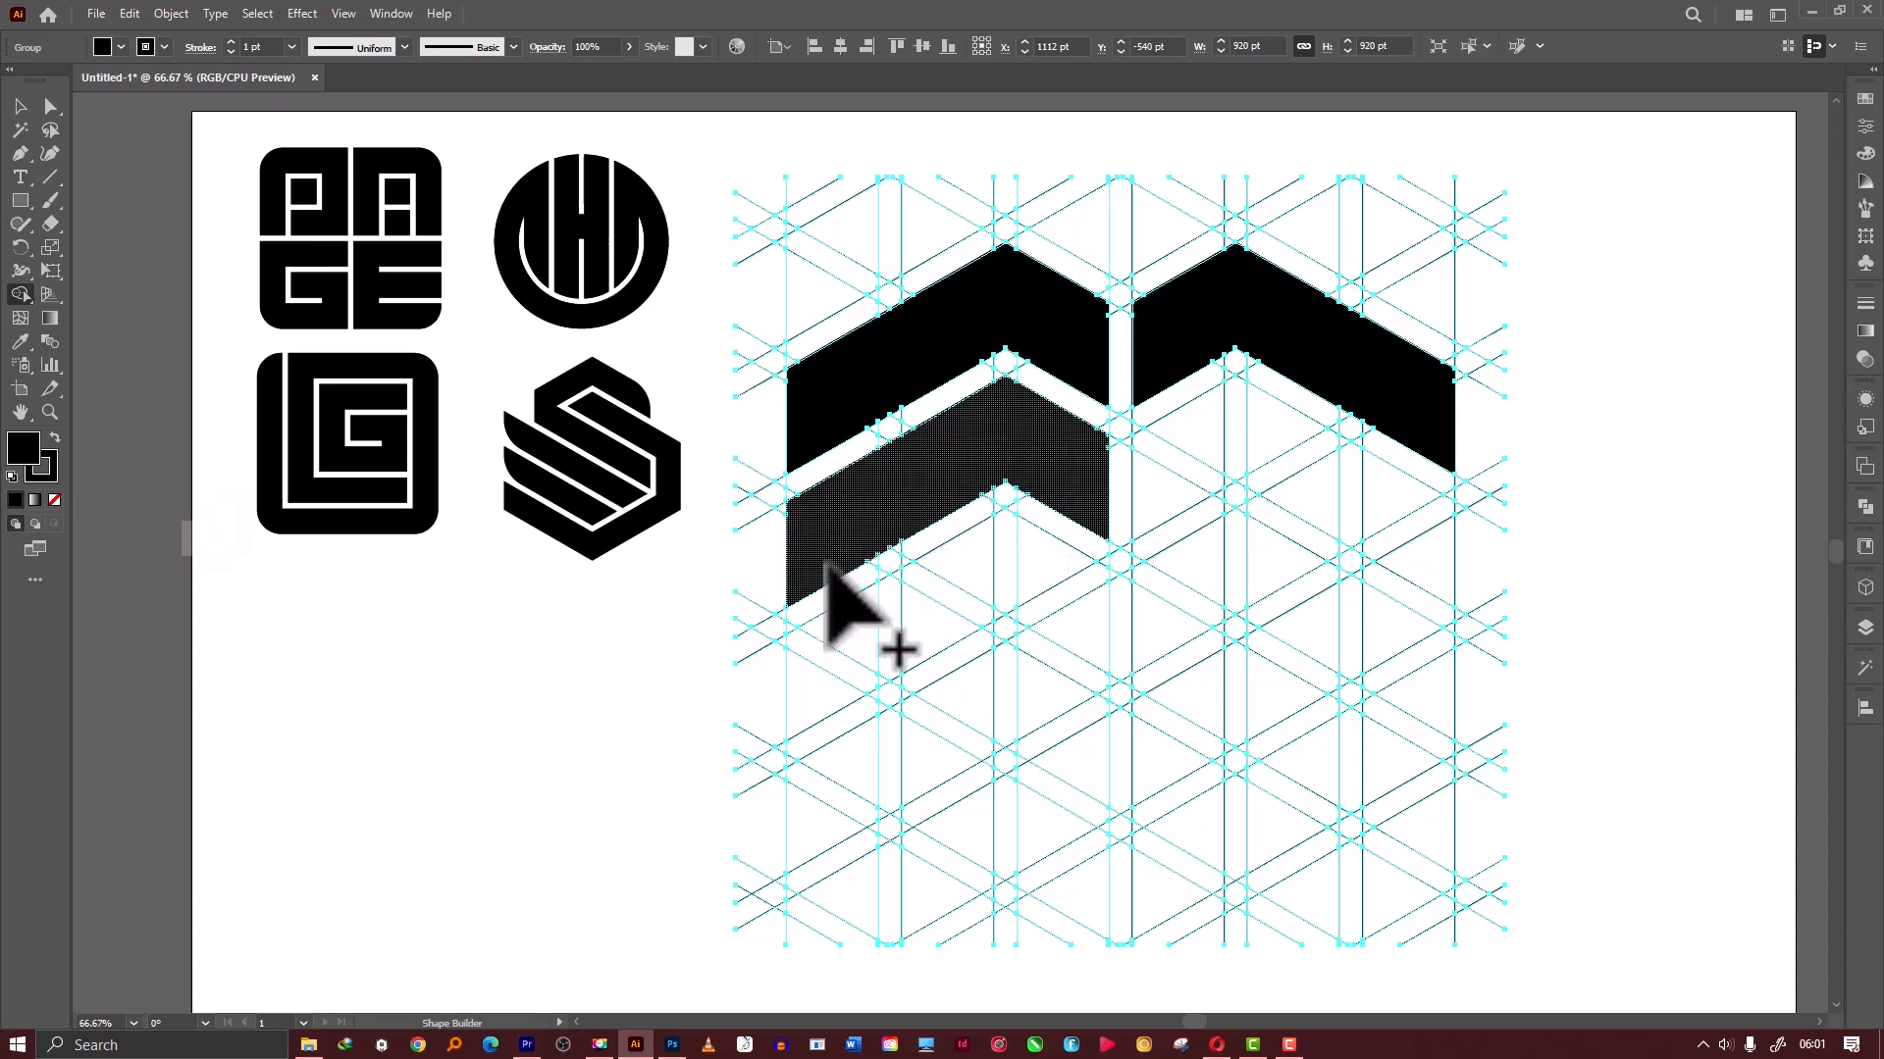
mouse_move(834, 584)
mouse_down()
mouse_move(850, 723)
mouse_move(874, 756)
mouse_move(1023, 832)
mouse_up()
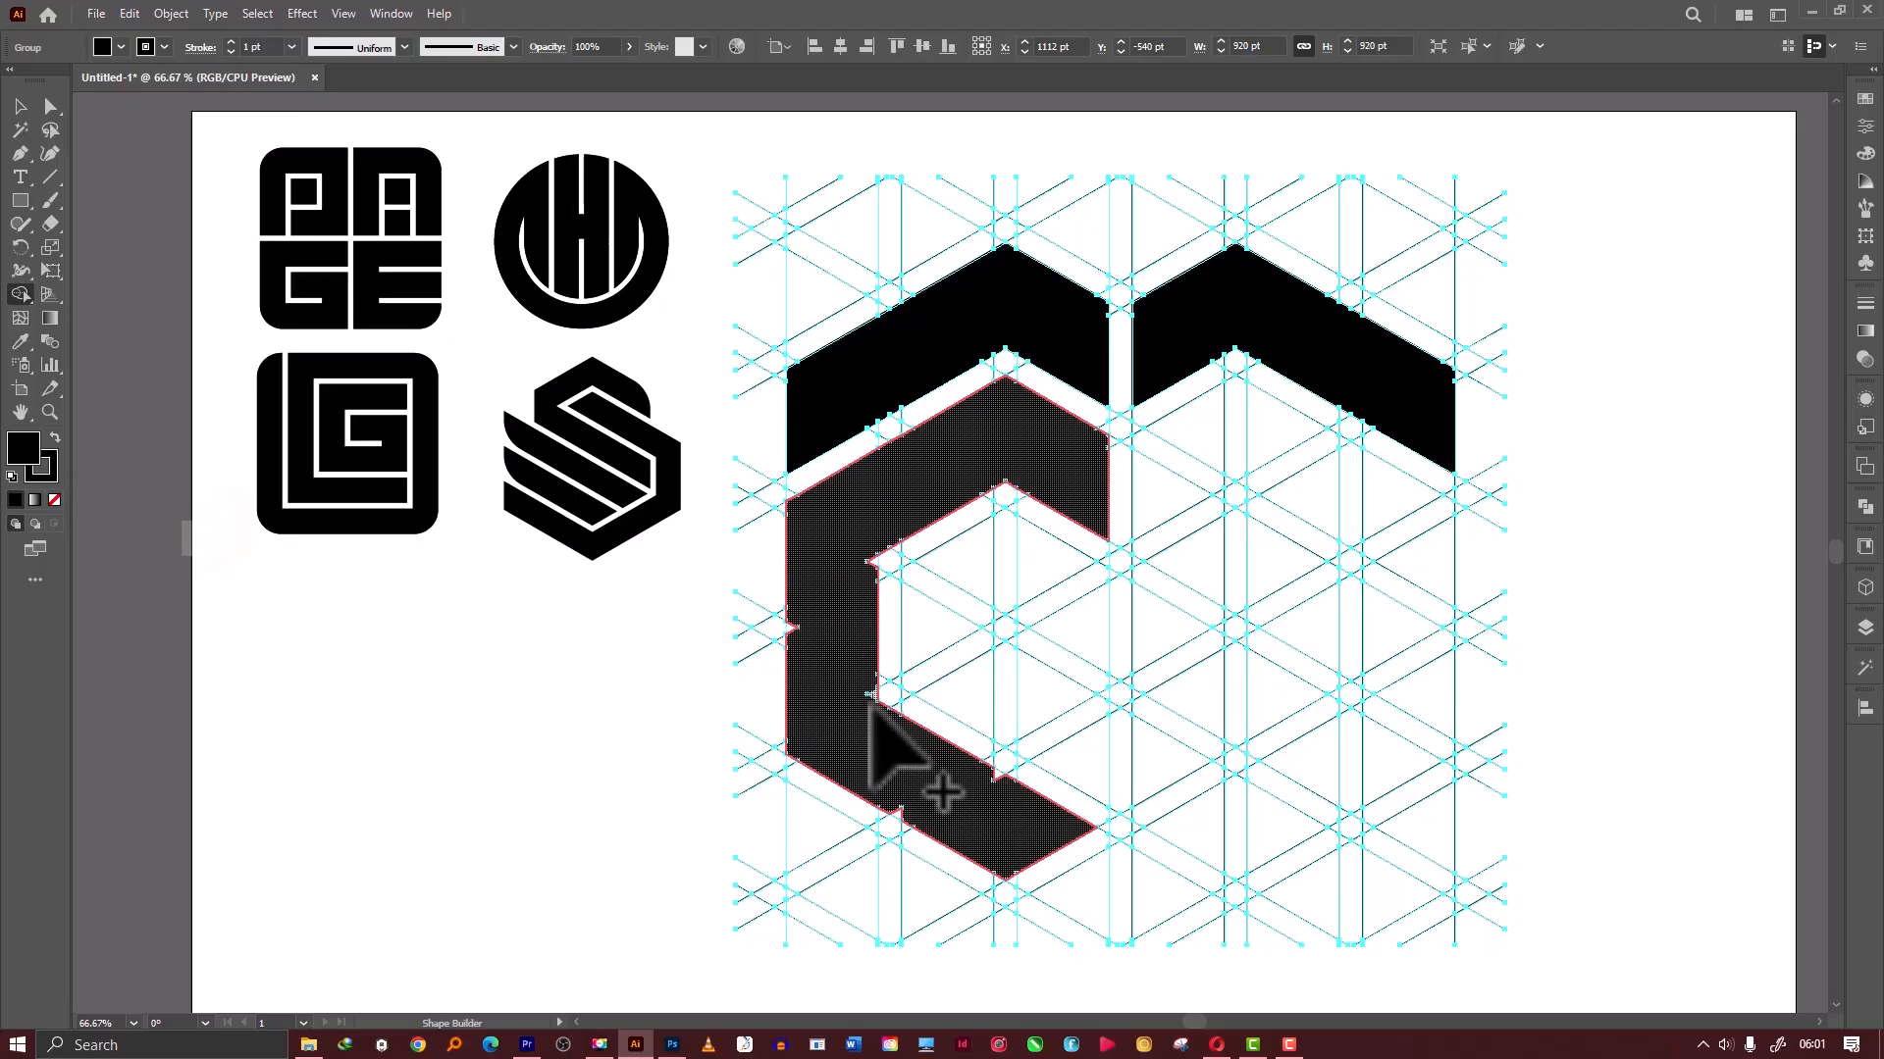
mouse_move(796, 619)
mouse_down()
mouse_move(797, 636)
mouse_move(874, 589)
mouse_up()
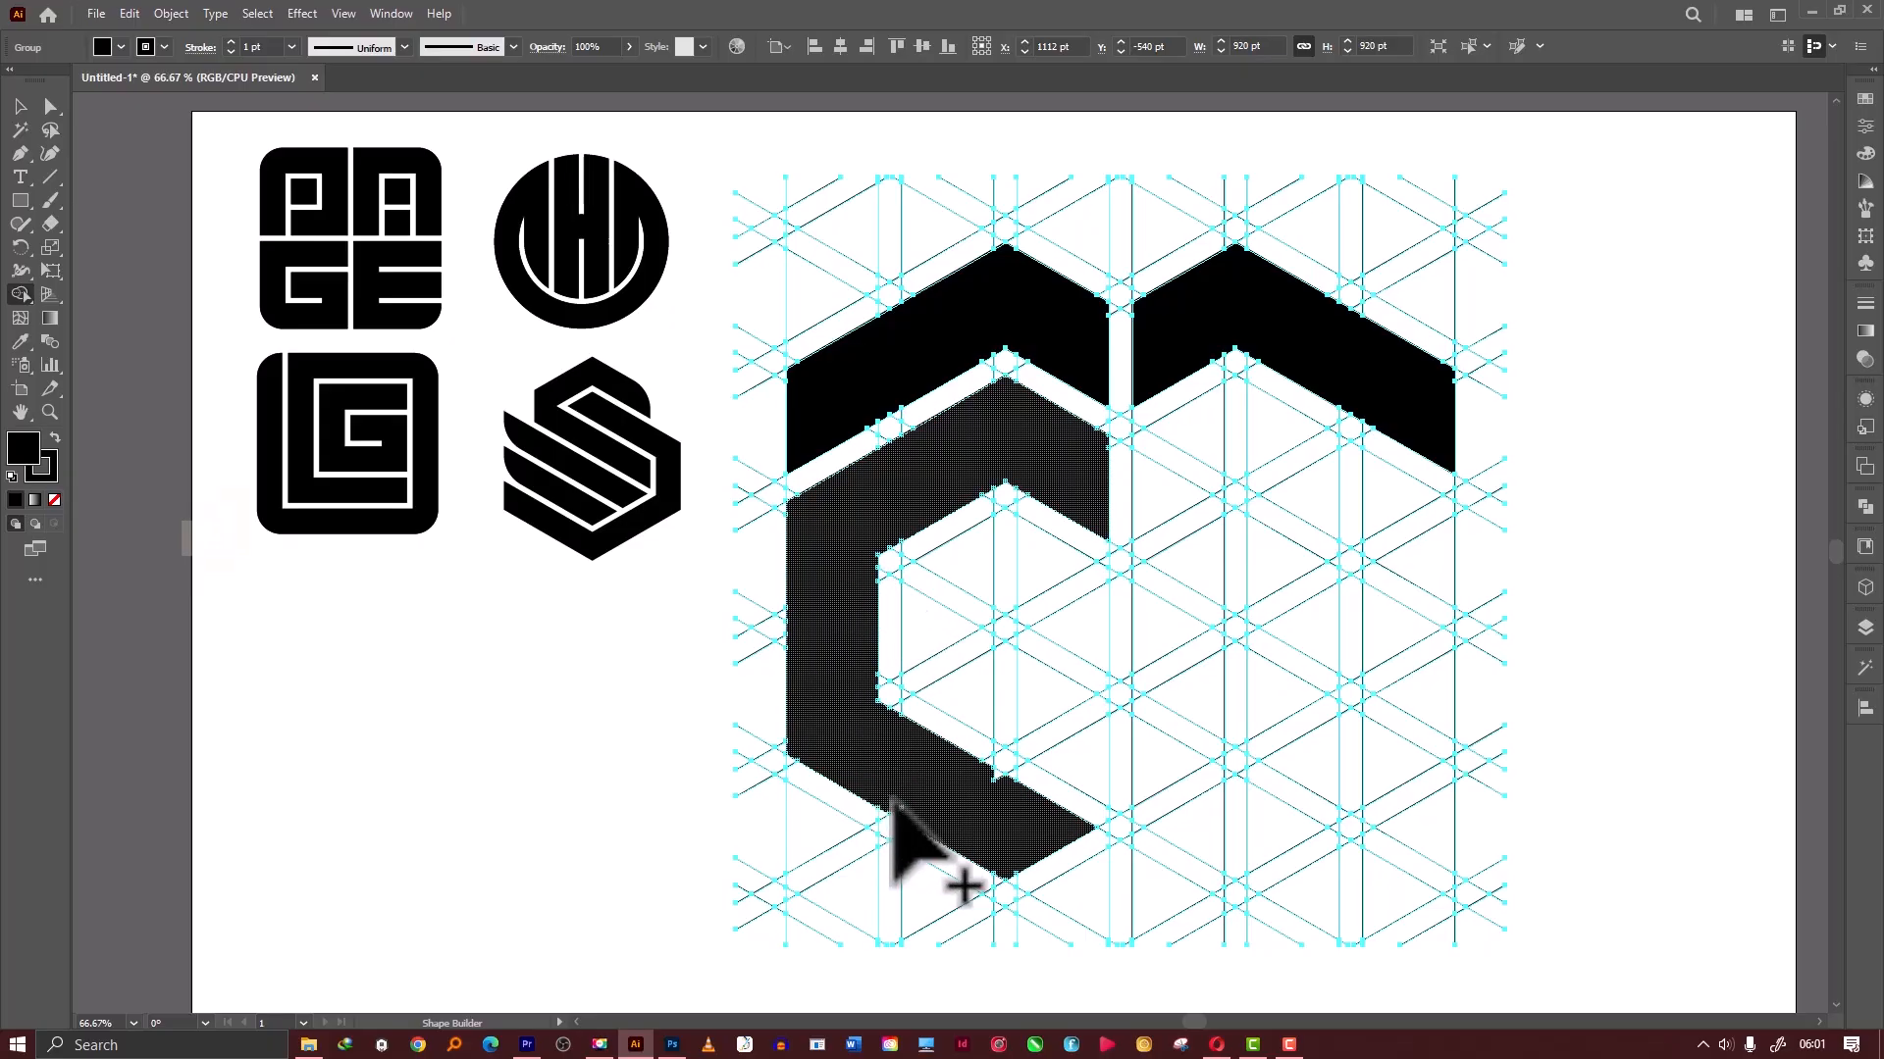
mouse_move(891, 800)
mouse_down()
mouse_move(904, 814)
mouse_move(995, 774)
mouse_up()
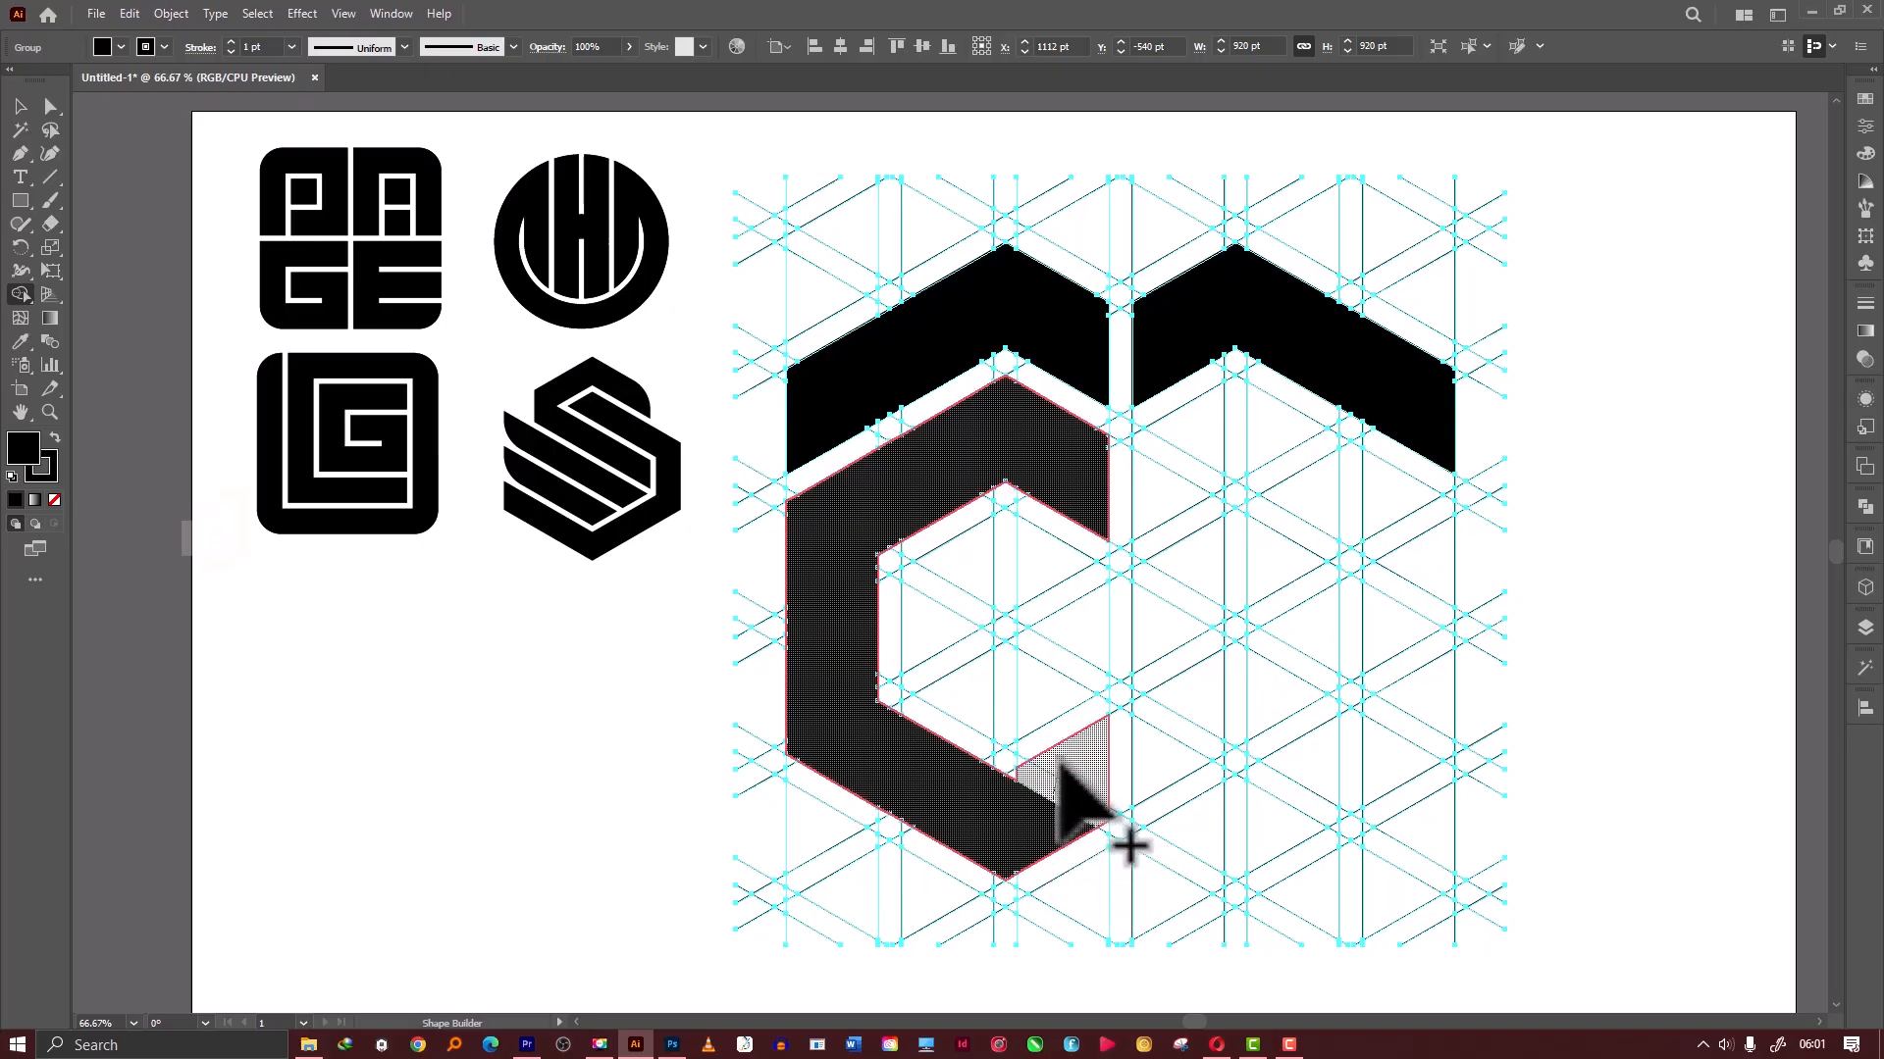
mouse_move(1046, 711)
mouse_down()
mouse_move(1035, 759)
mouse_move(1100, 771)
mouse_up()
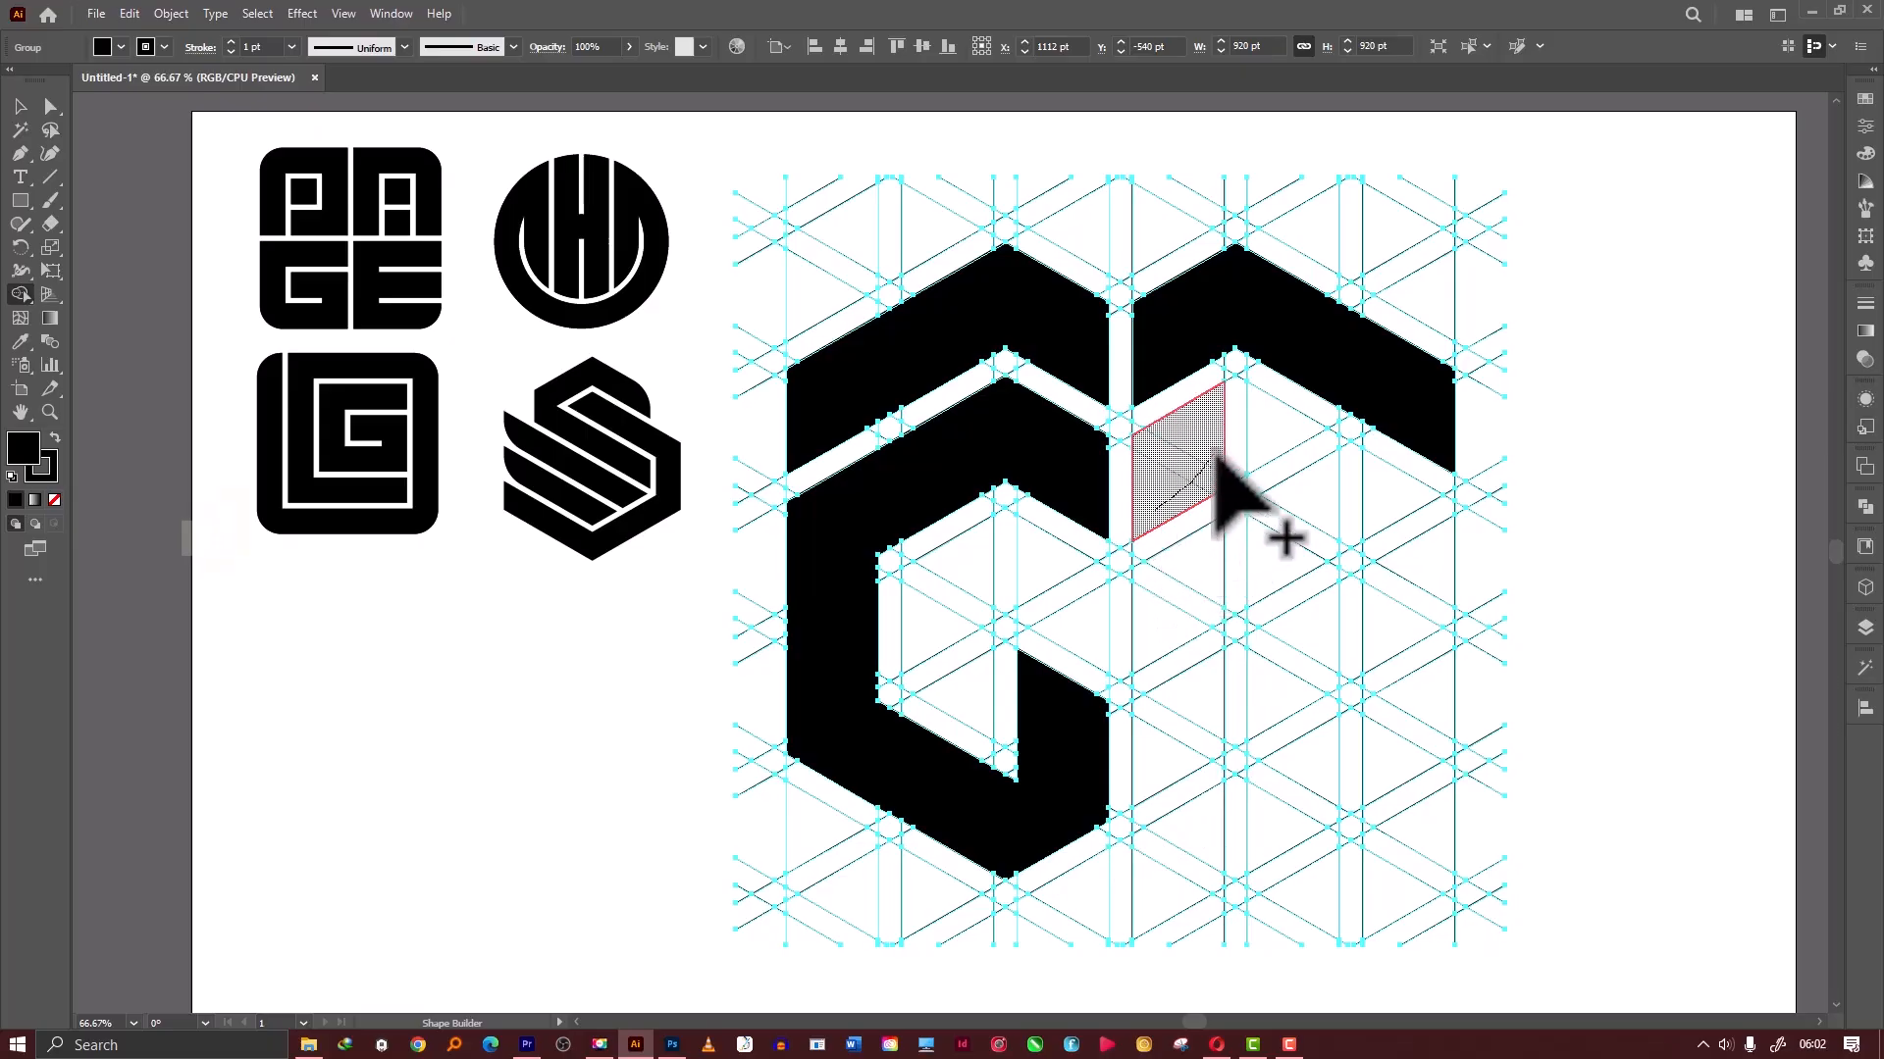
Merge the cells below the right chevron into a black, reversed-C hexagonal band and fill its remaining edge notches.
mouse_move(1216, 456)
mouse_down()
mouse_move(1400, 526)
mouse_move(1392, 545)
mouse_move(1354, 537)
mouse_up()
drag(1343, 440, 1285, 479)
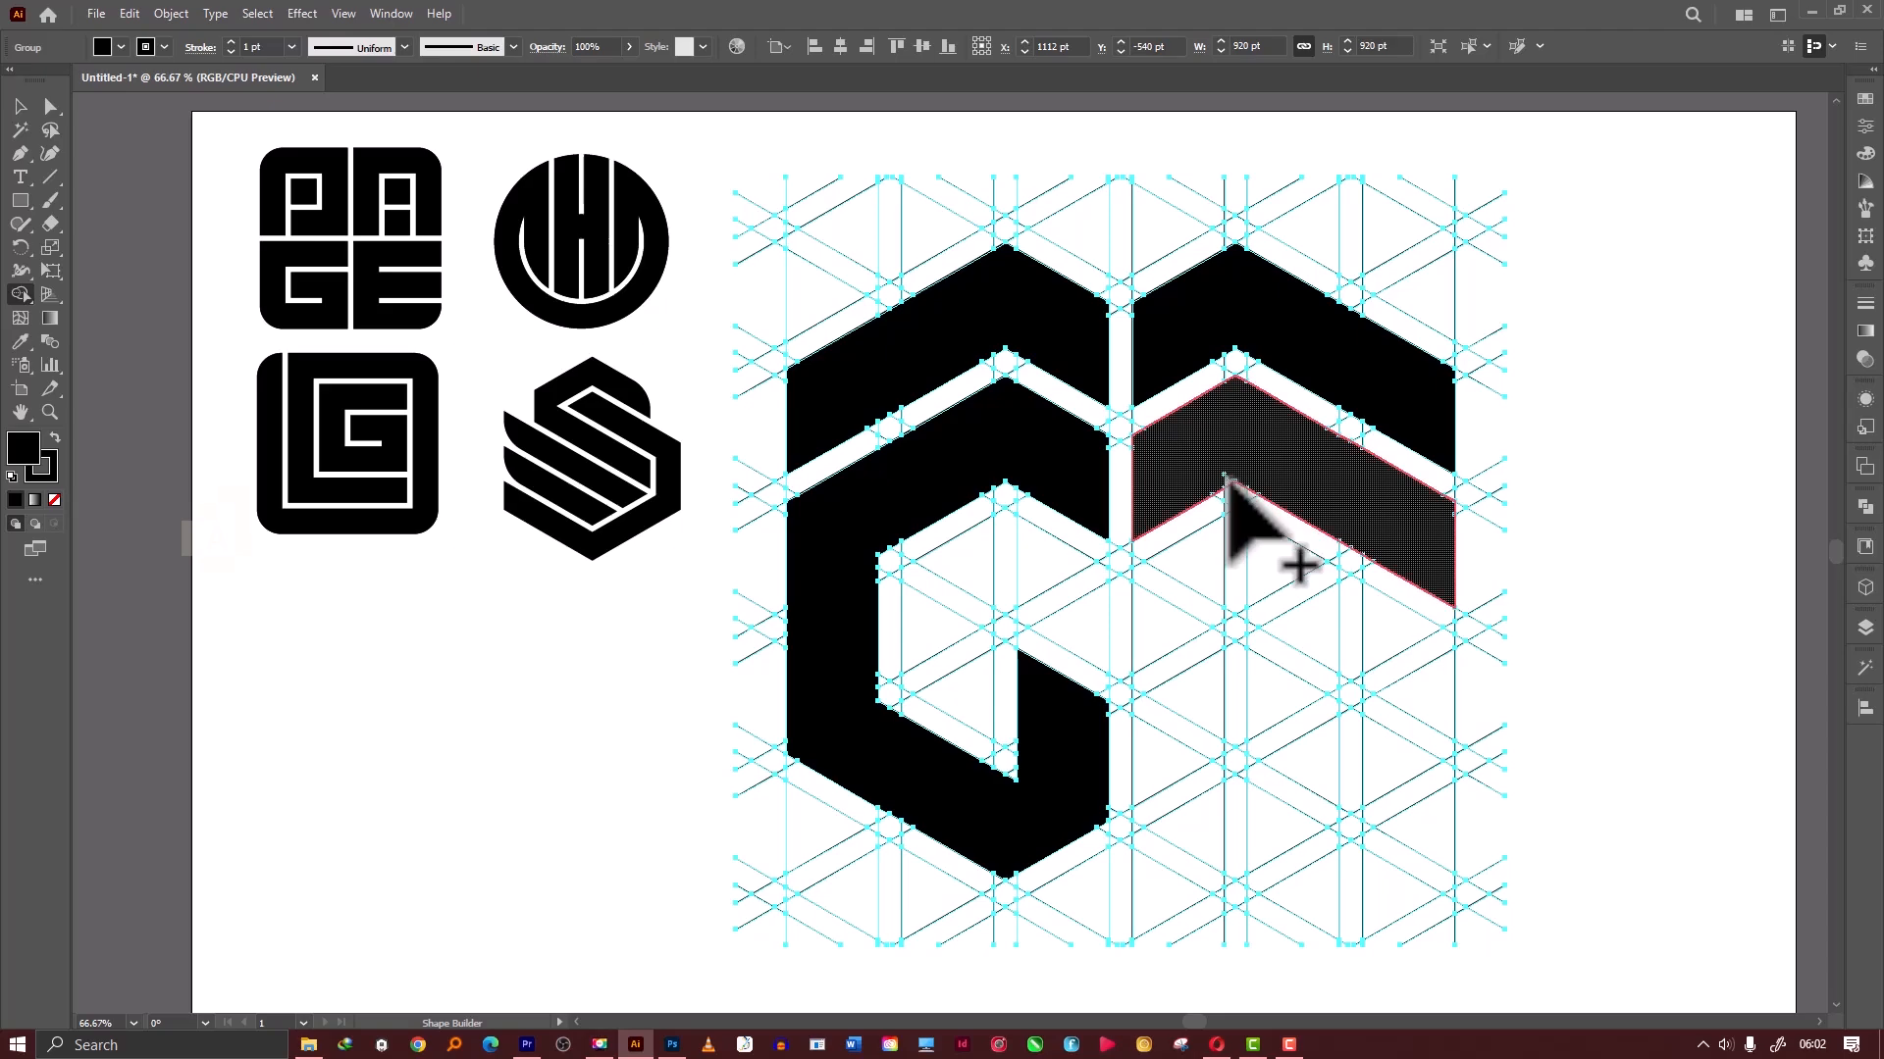
mouse_move(1409, 588)
mouse_down()
mouse_move(1331, 790)
mouse_move(1225, 829)
mouse_move(1190, 761)
mouse_up()
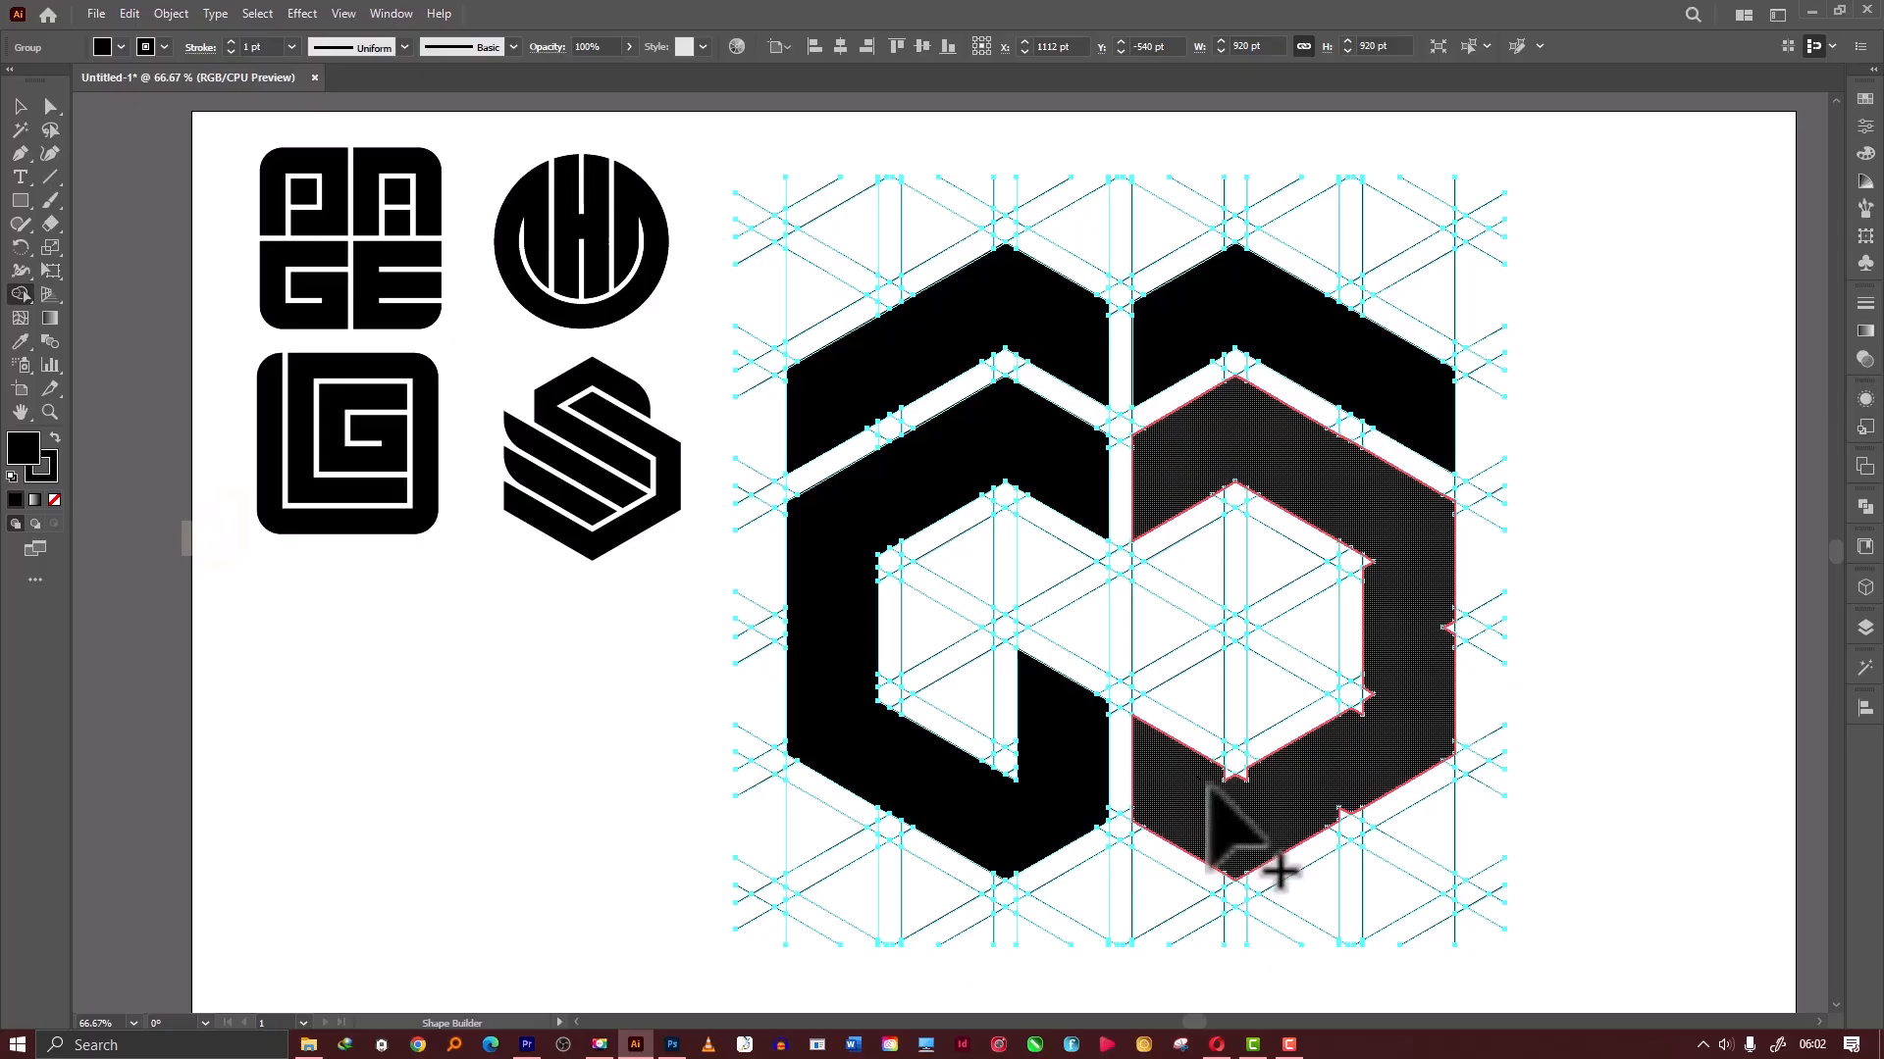
click(1209, 785)
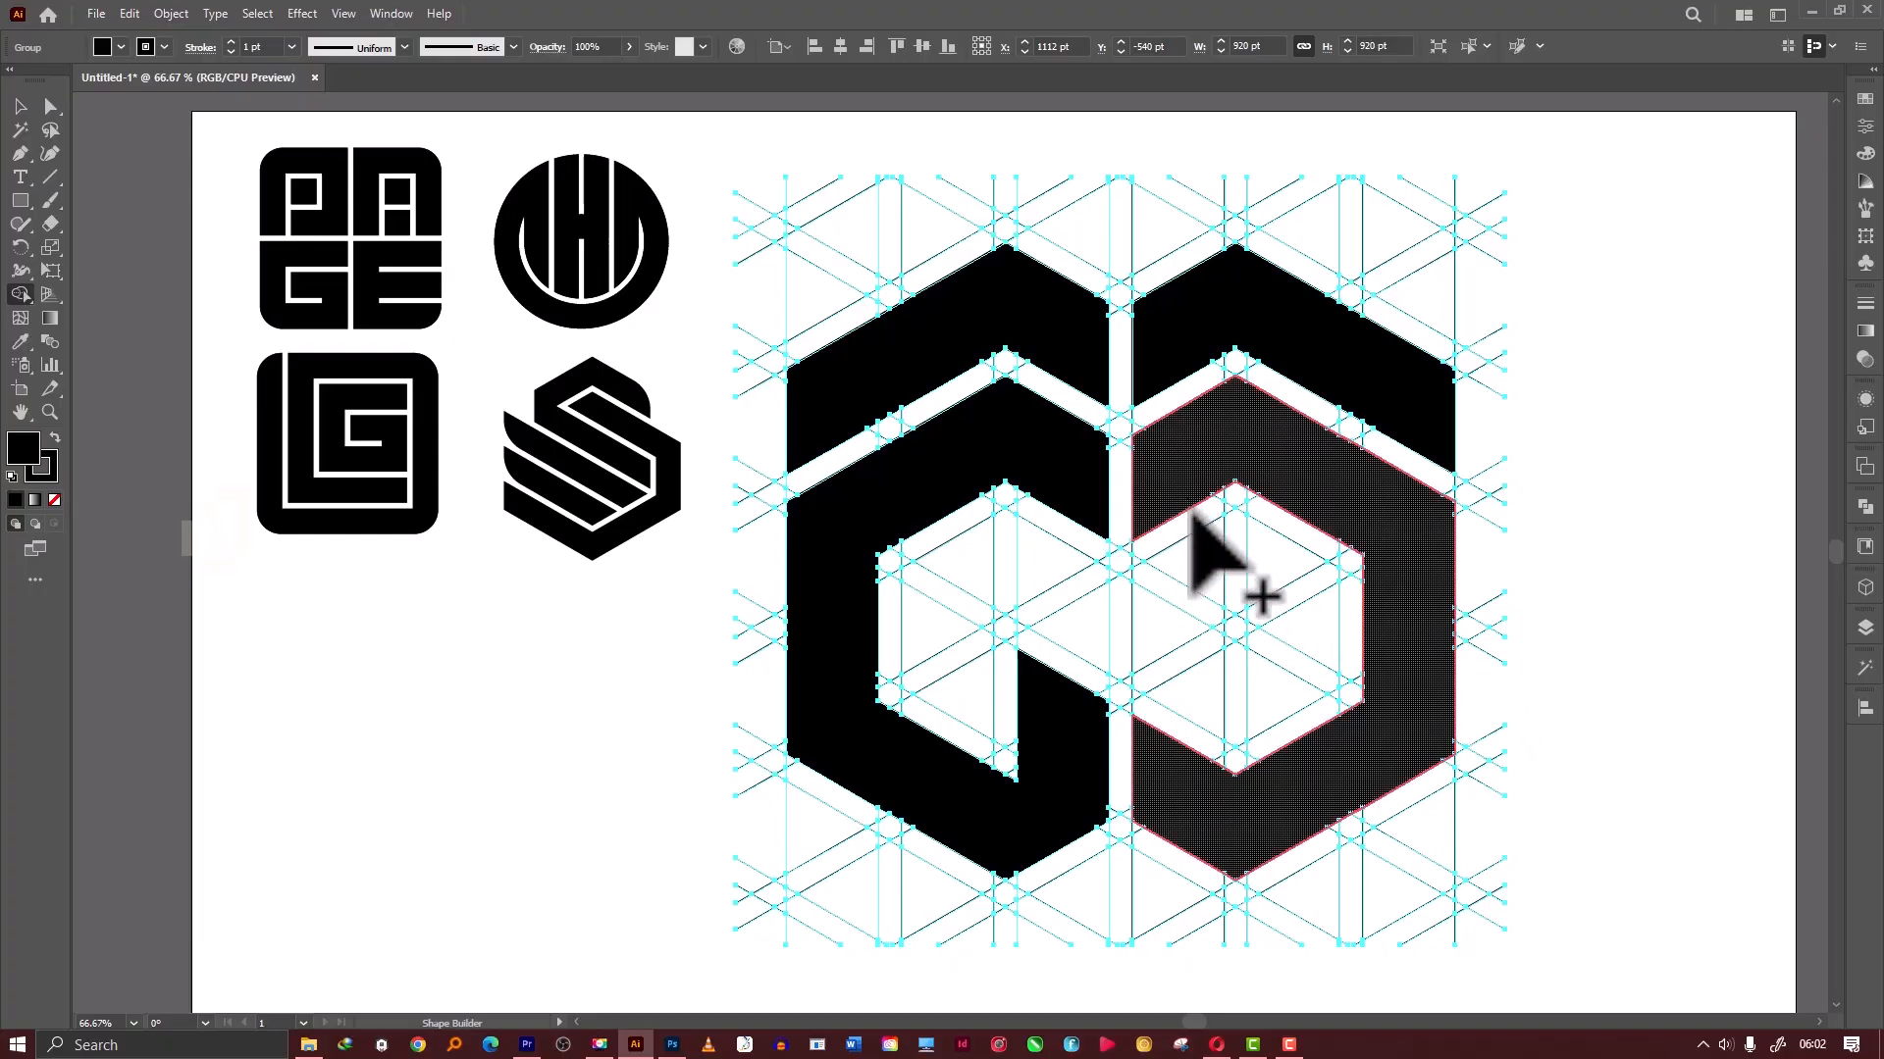
Add the right band's inward downward end and merge the enclosed cells into a black N shape, filling its edge notches.
click(1199, 546)
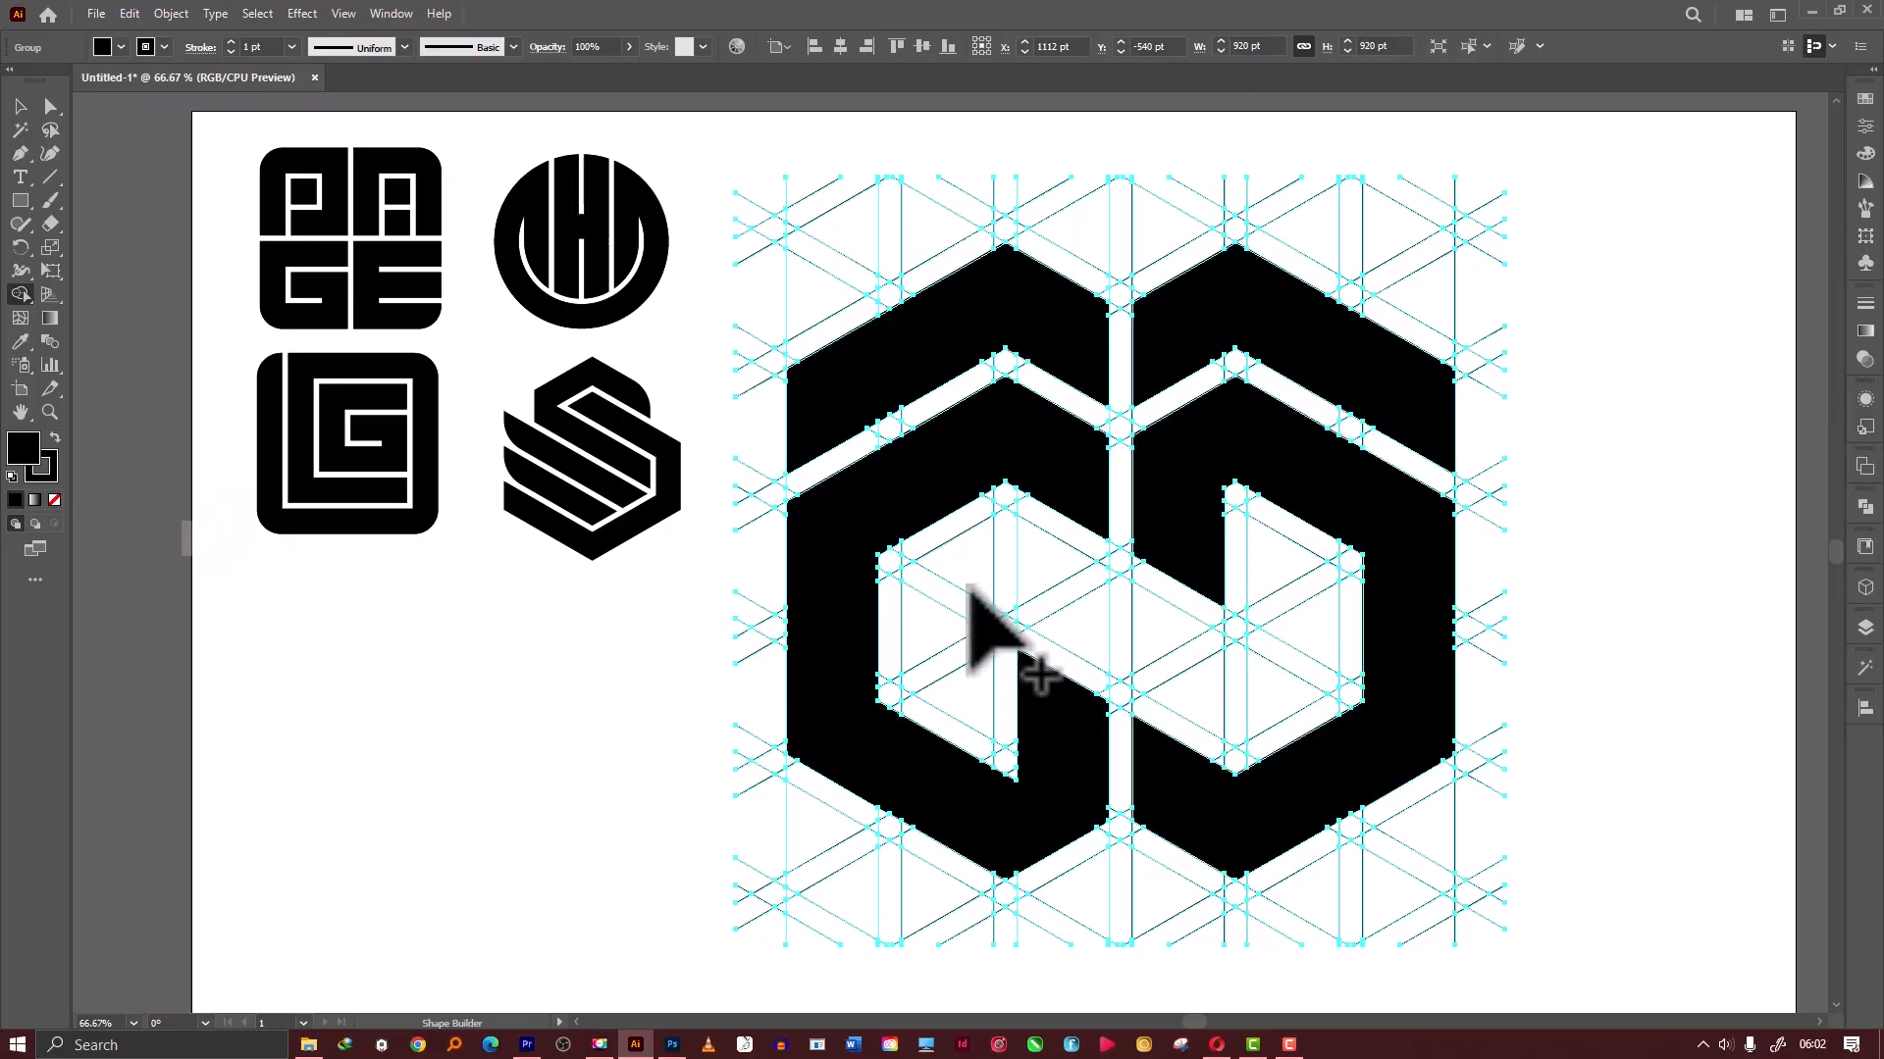
mouse_move(957, 691)
mouse_down()
mouse_move(967, 589)
mouse_move(979, 628)
mouse_move(1048, 608)
mouse_move(1150, 665)
mouse_move(1253, 685)
mouse_move(1286, 652)
mouse_move(1291, 589)
mouse_move(1251, 632)
mouse_up()
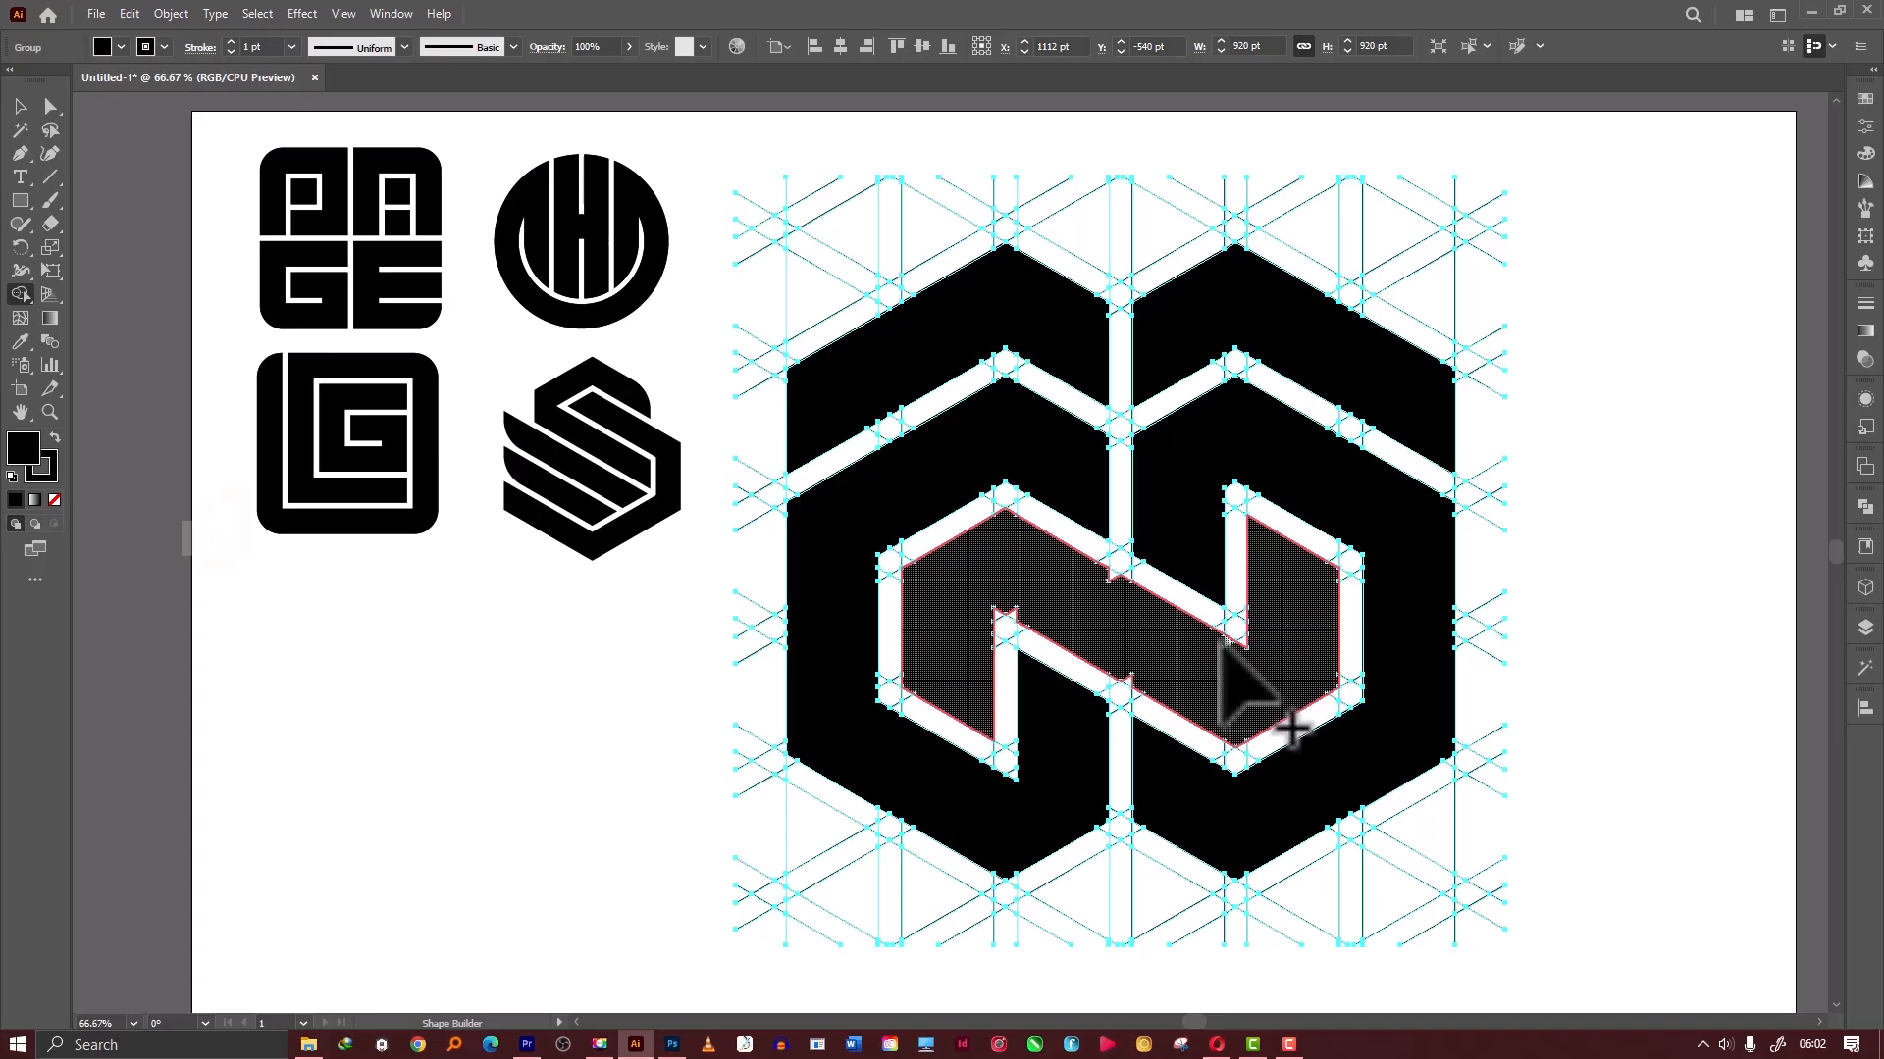
drag(1108, 576, 1121, 591)
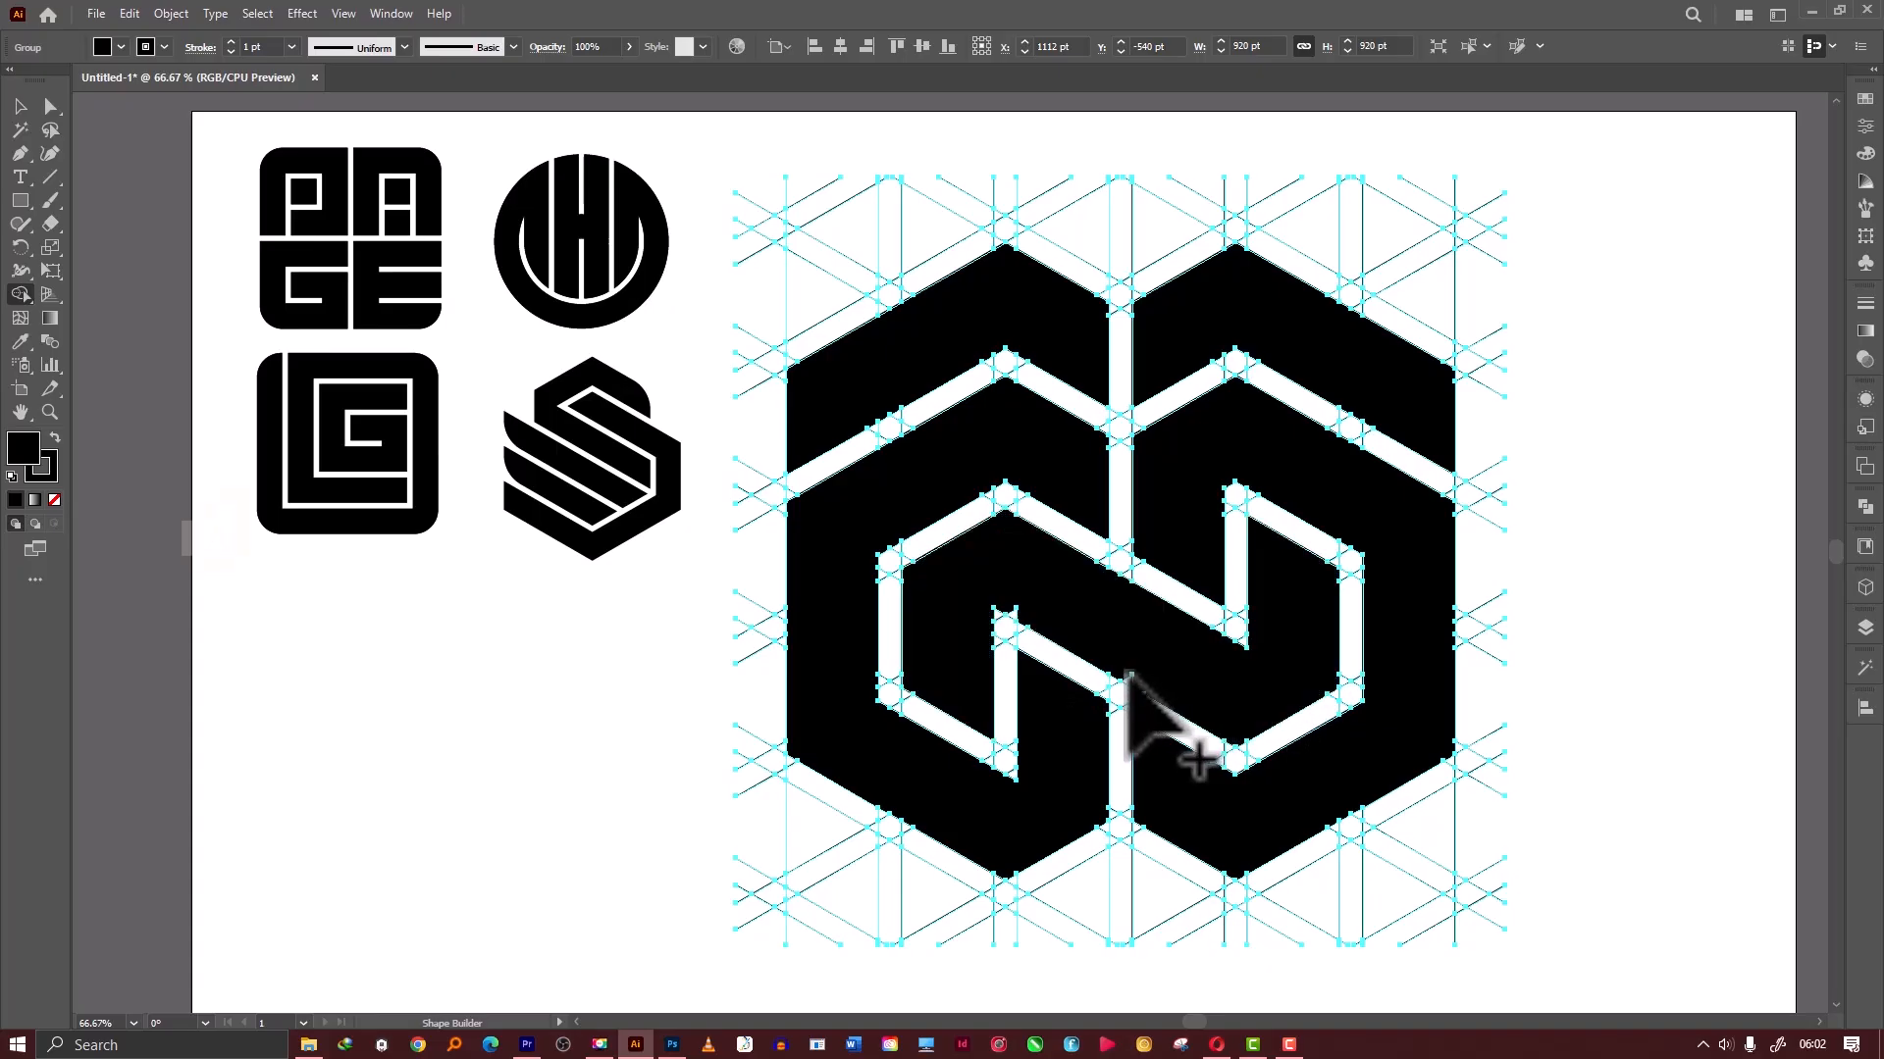
drag(1127, 675, 1148, 688)
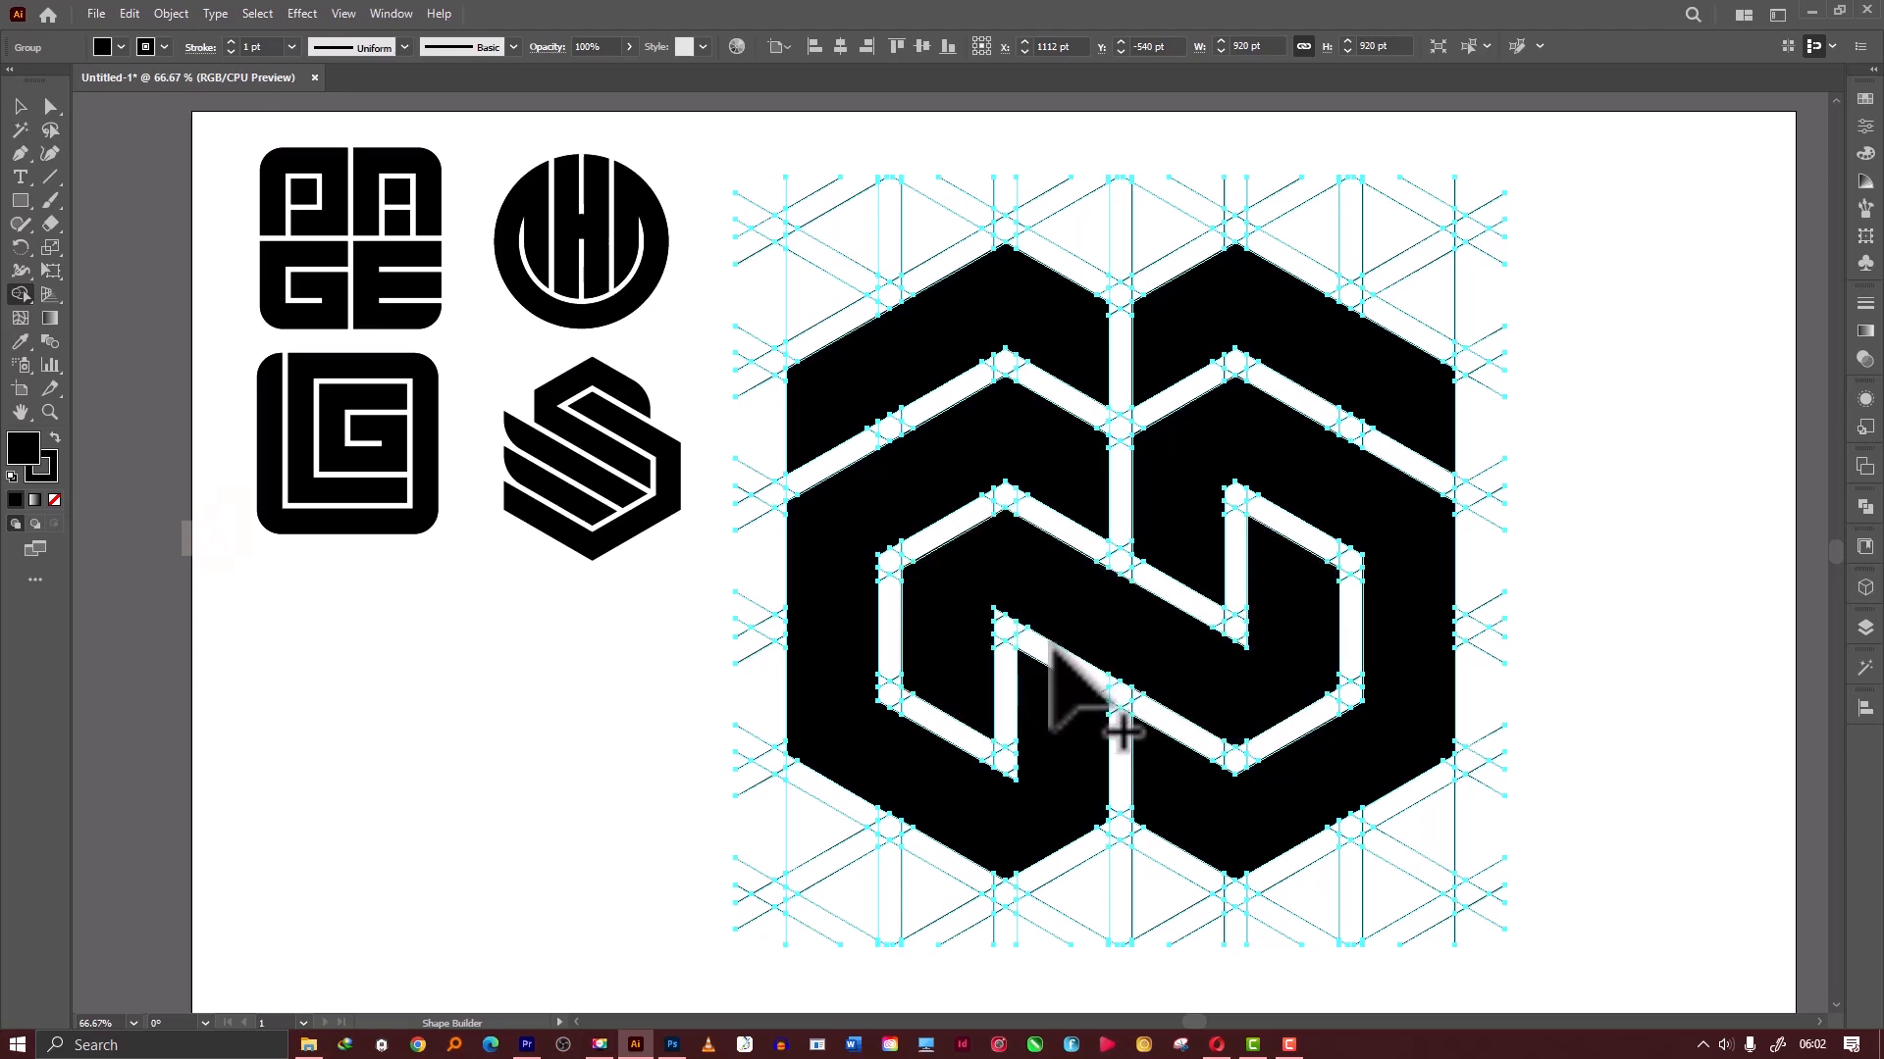
key(v)
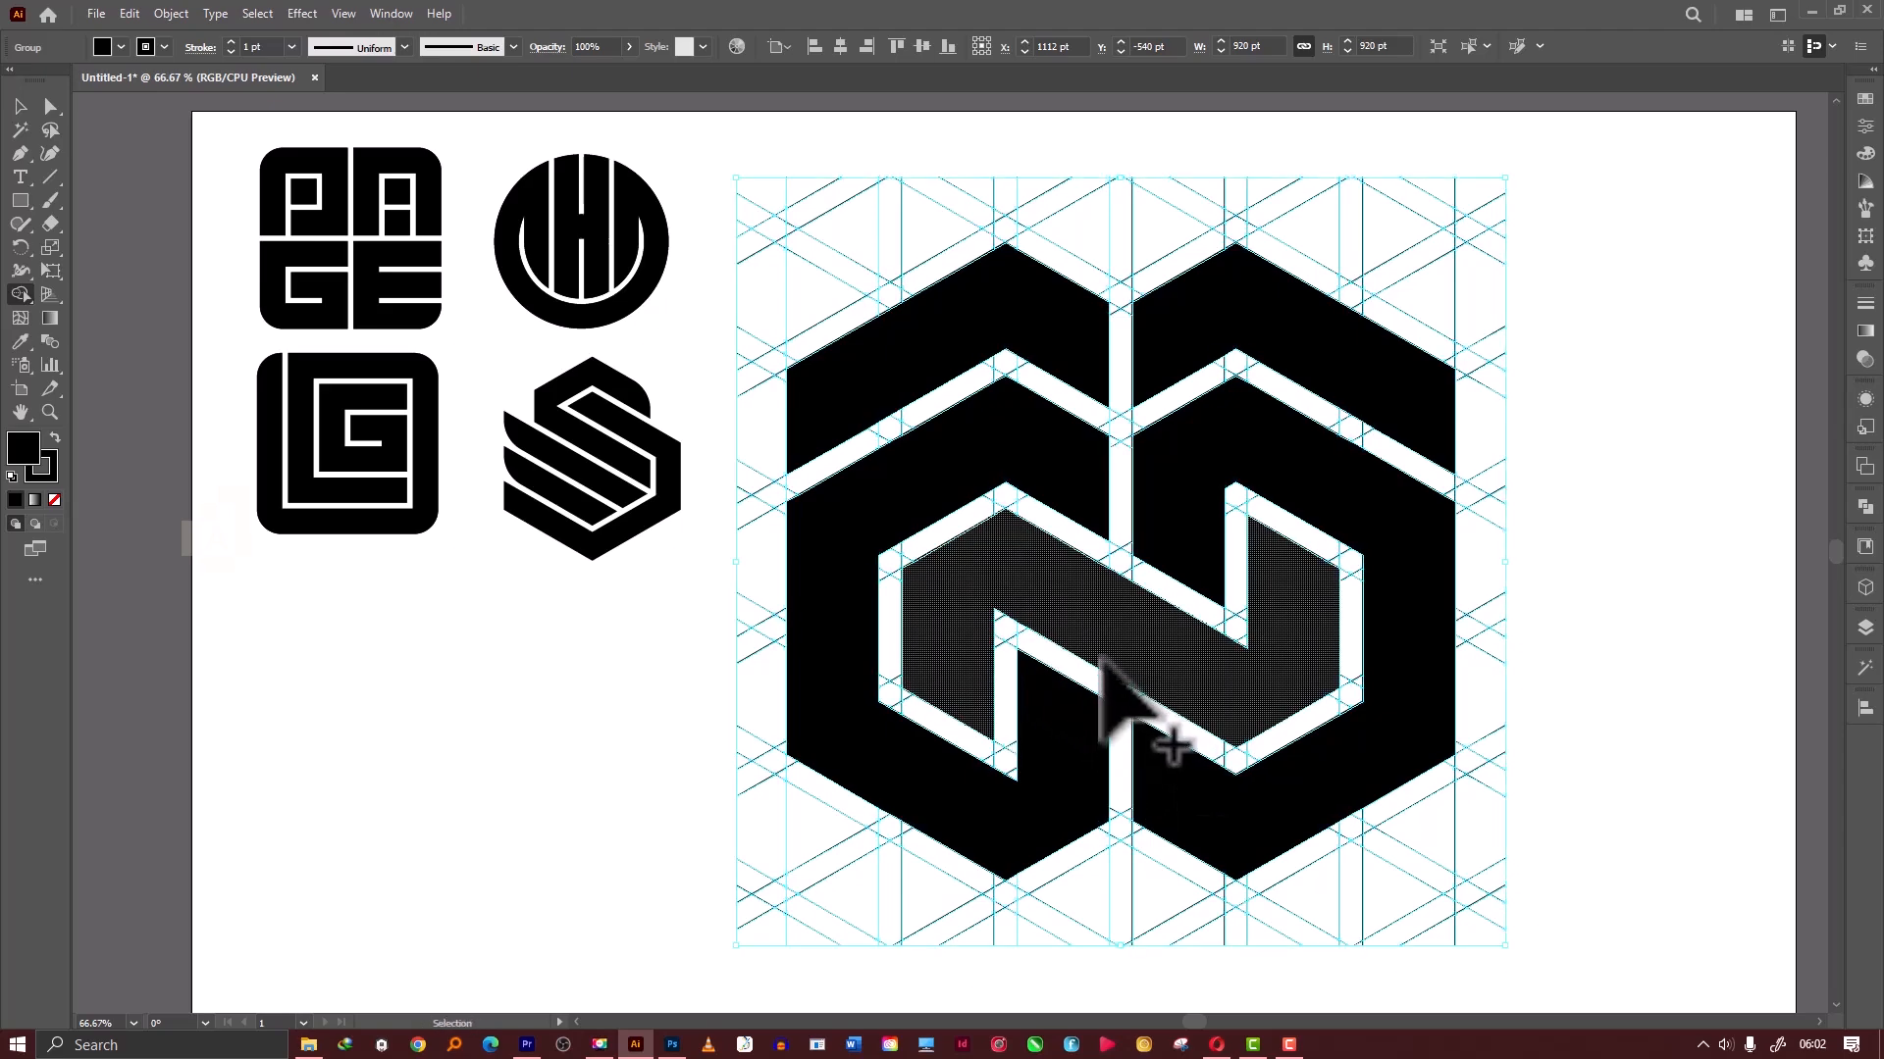
key(ctrl+minus)
key(shift+m)
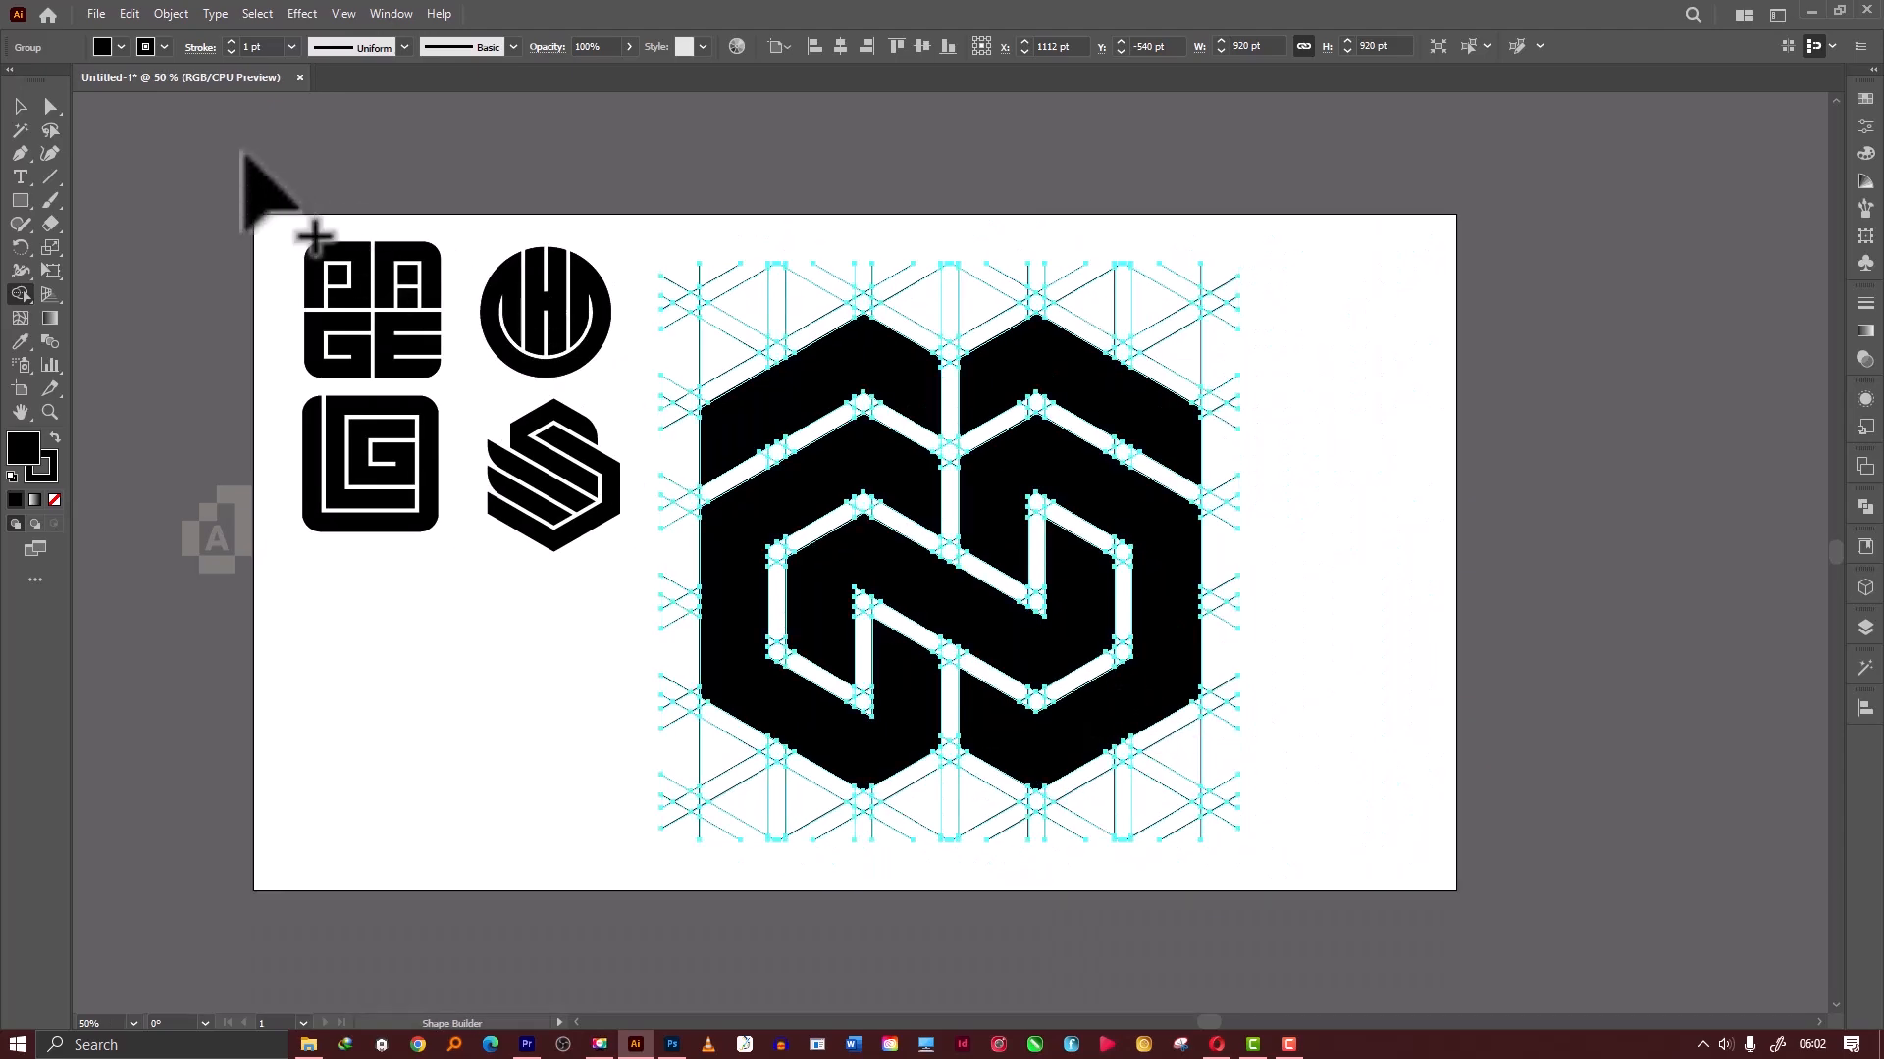
Select all the unfilled leftover grid pieces with the Magic Wand and delete them, keeping only the black mark.
click(24, 104)
click(125, 171)
click(21, 130)
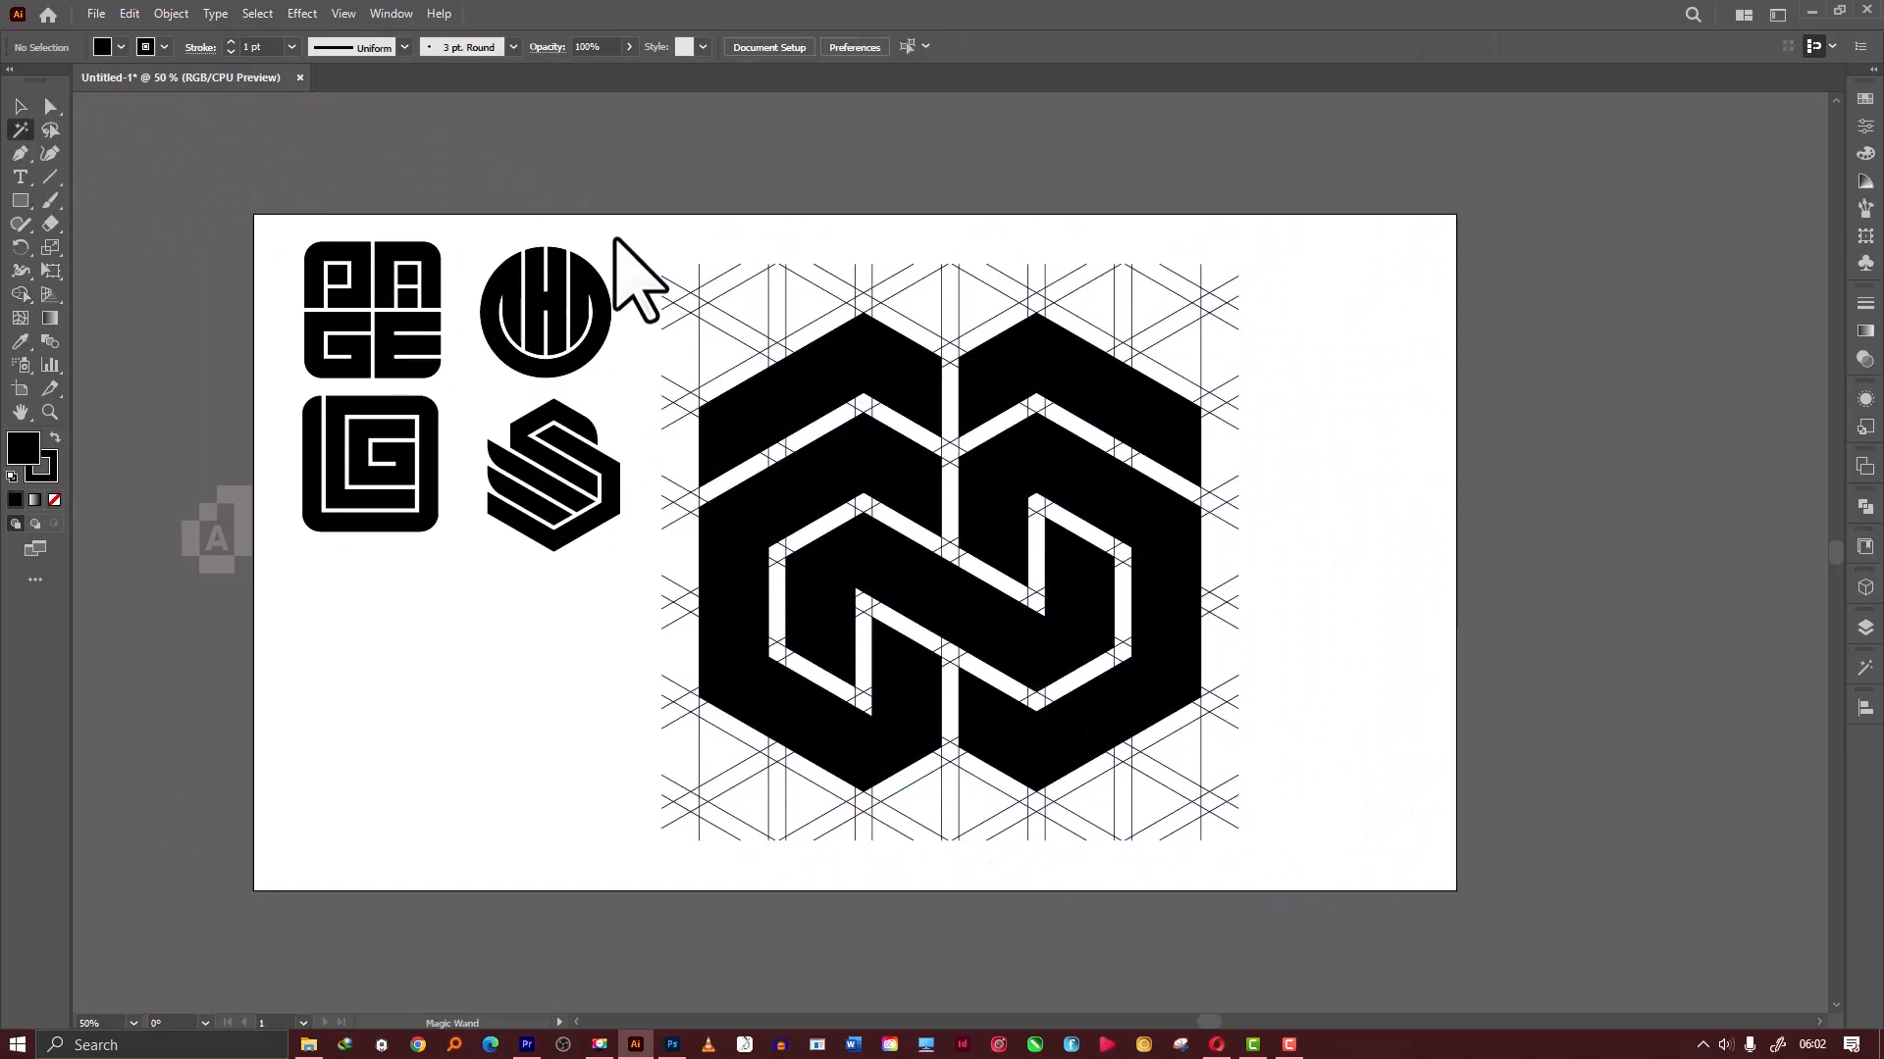
click(752, 342)
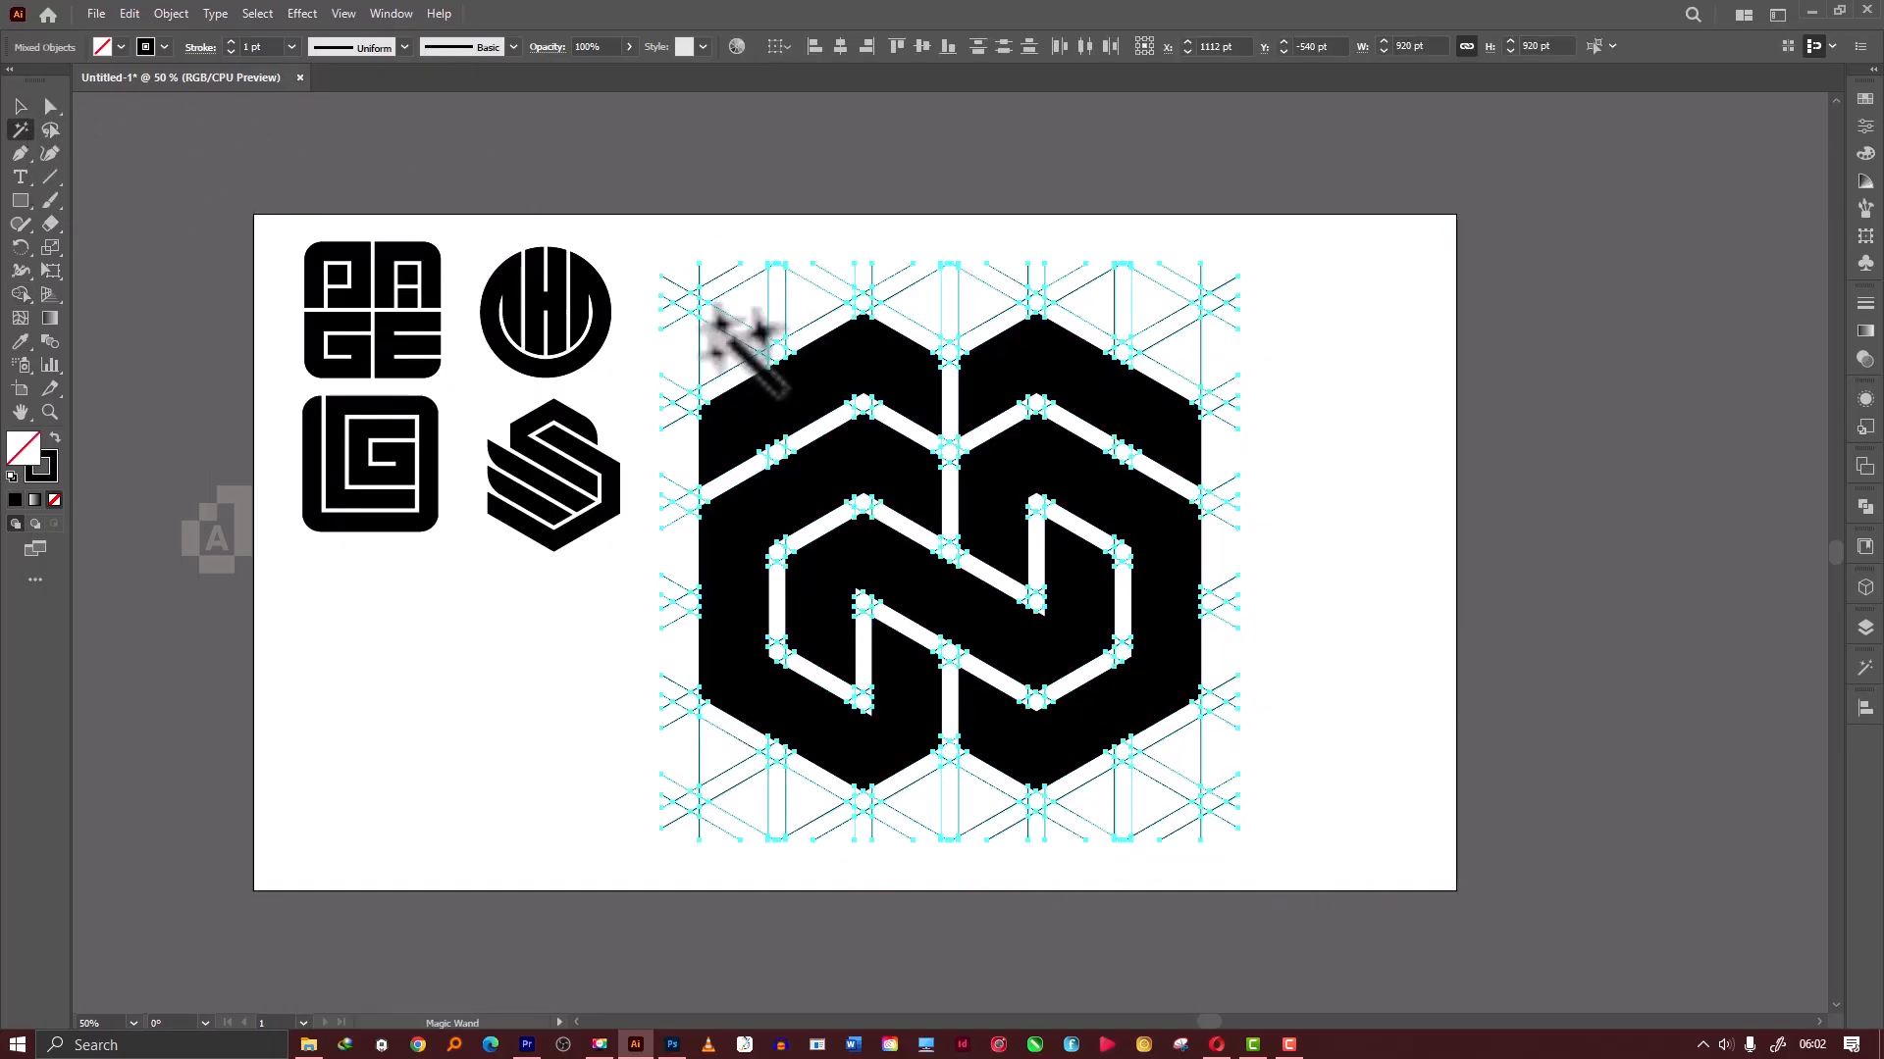
key(Delete)
click(20, 105)
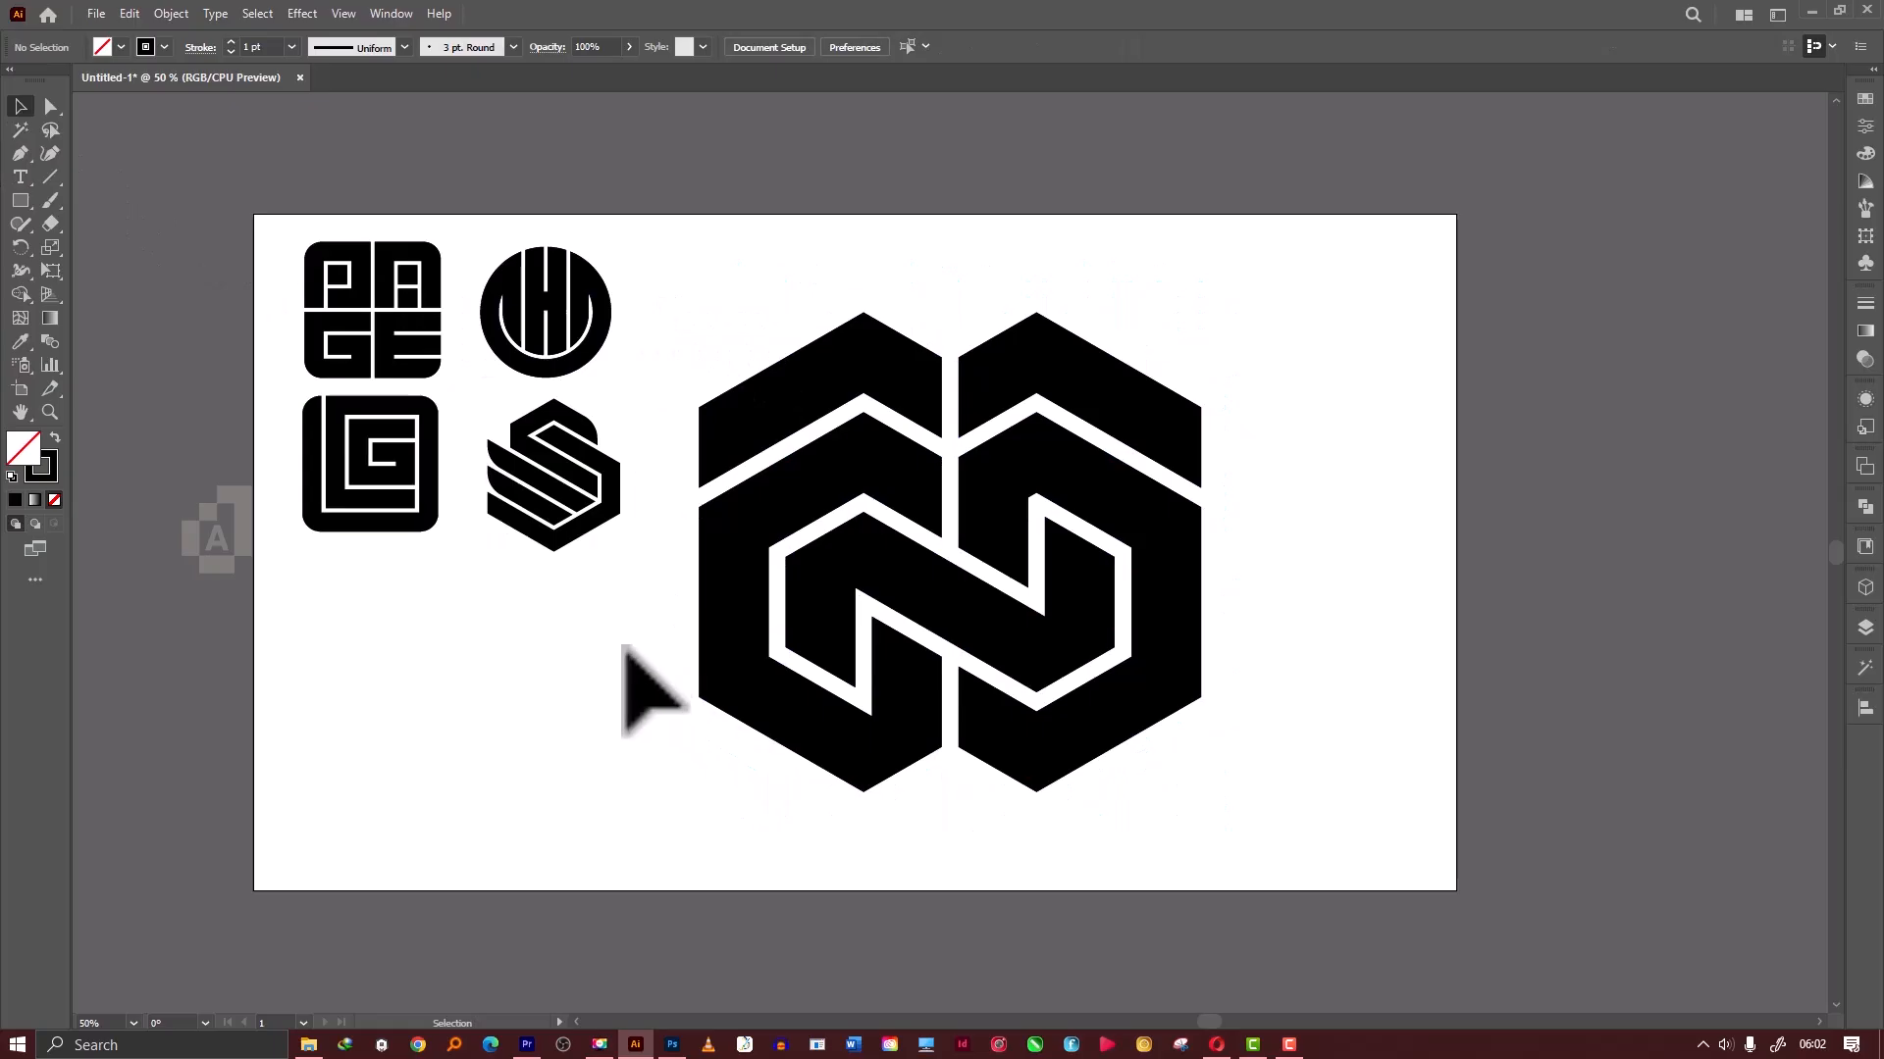
Stack the four finished logos in one column, and scale the new hexagonal mark to 712 pt wide, centred horizontally on the artboard.
drag(631, 673, 475, 723)
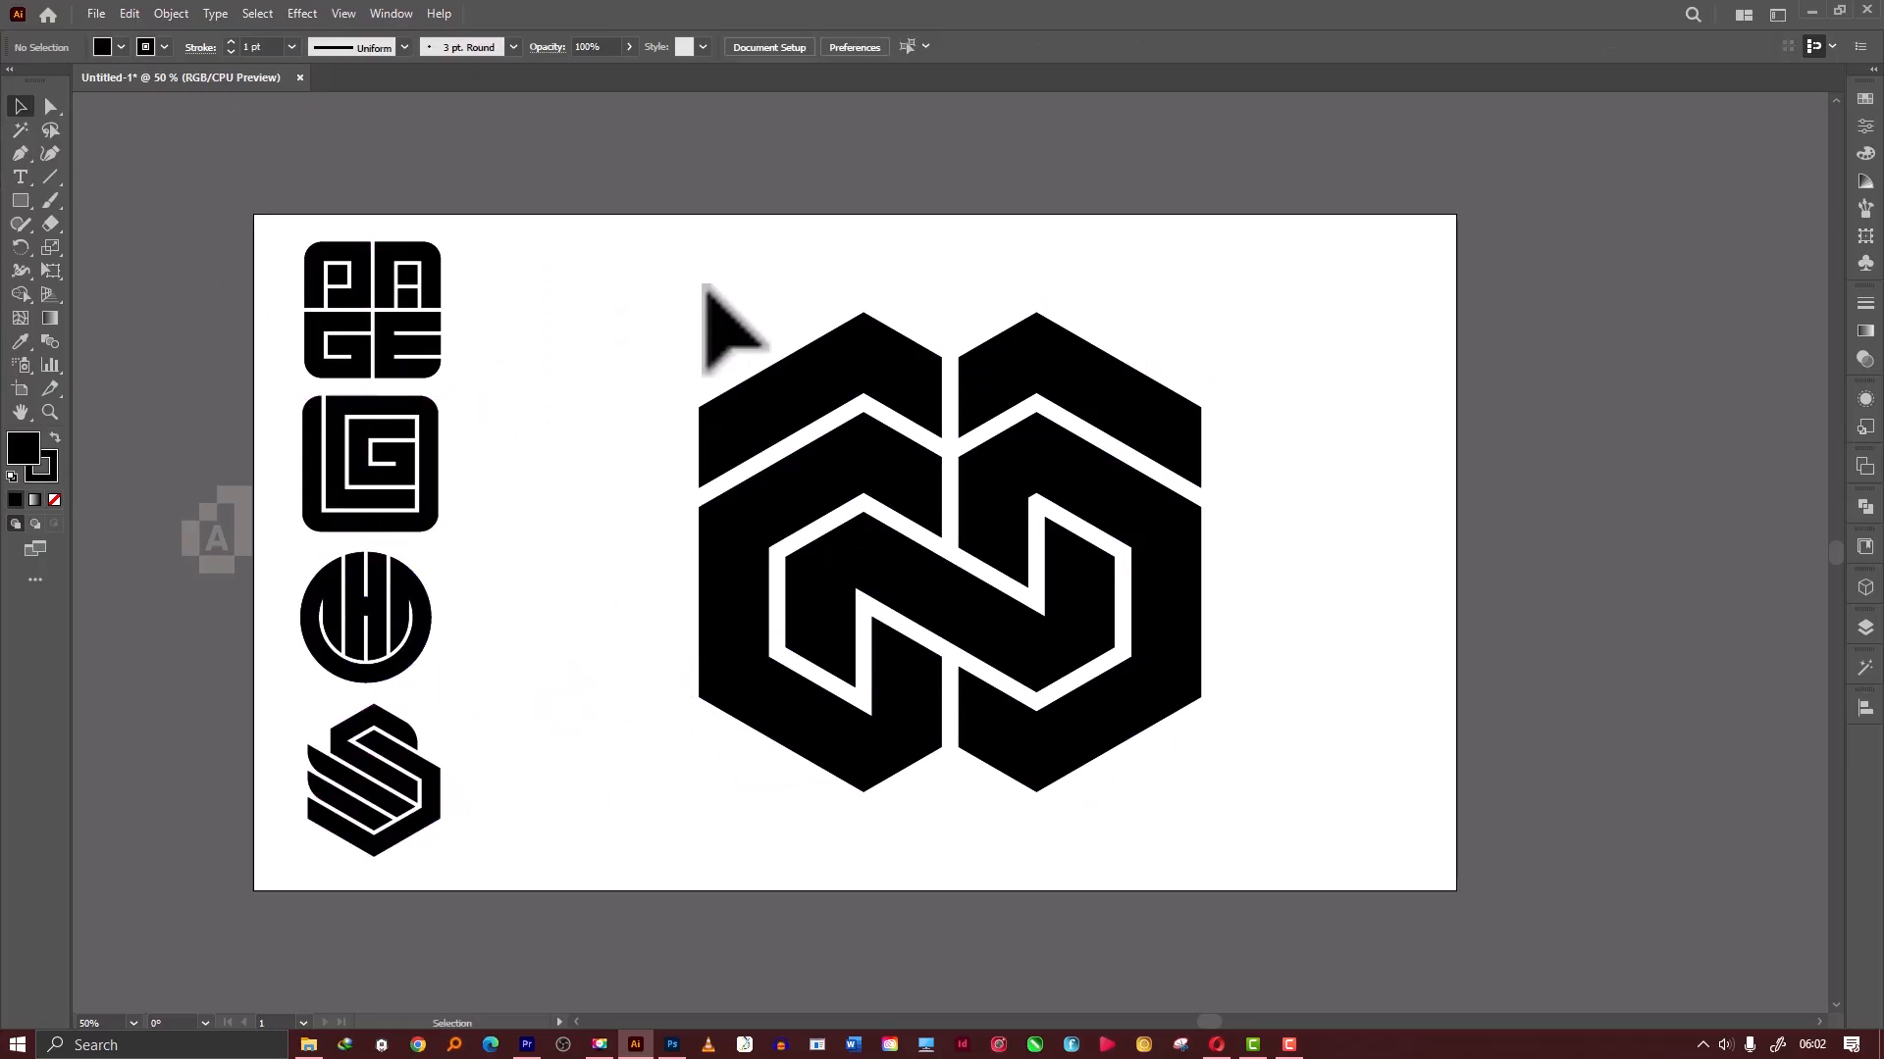
drag(692, 247, 1174, 766)
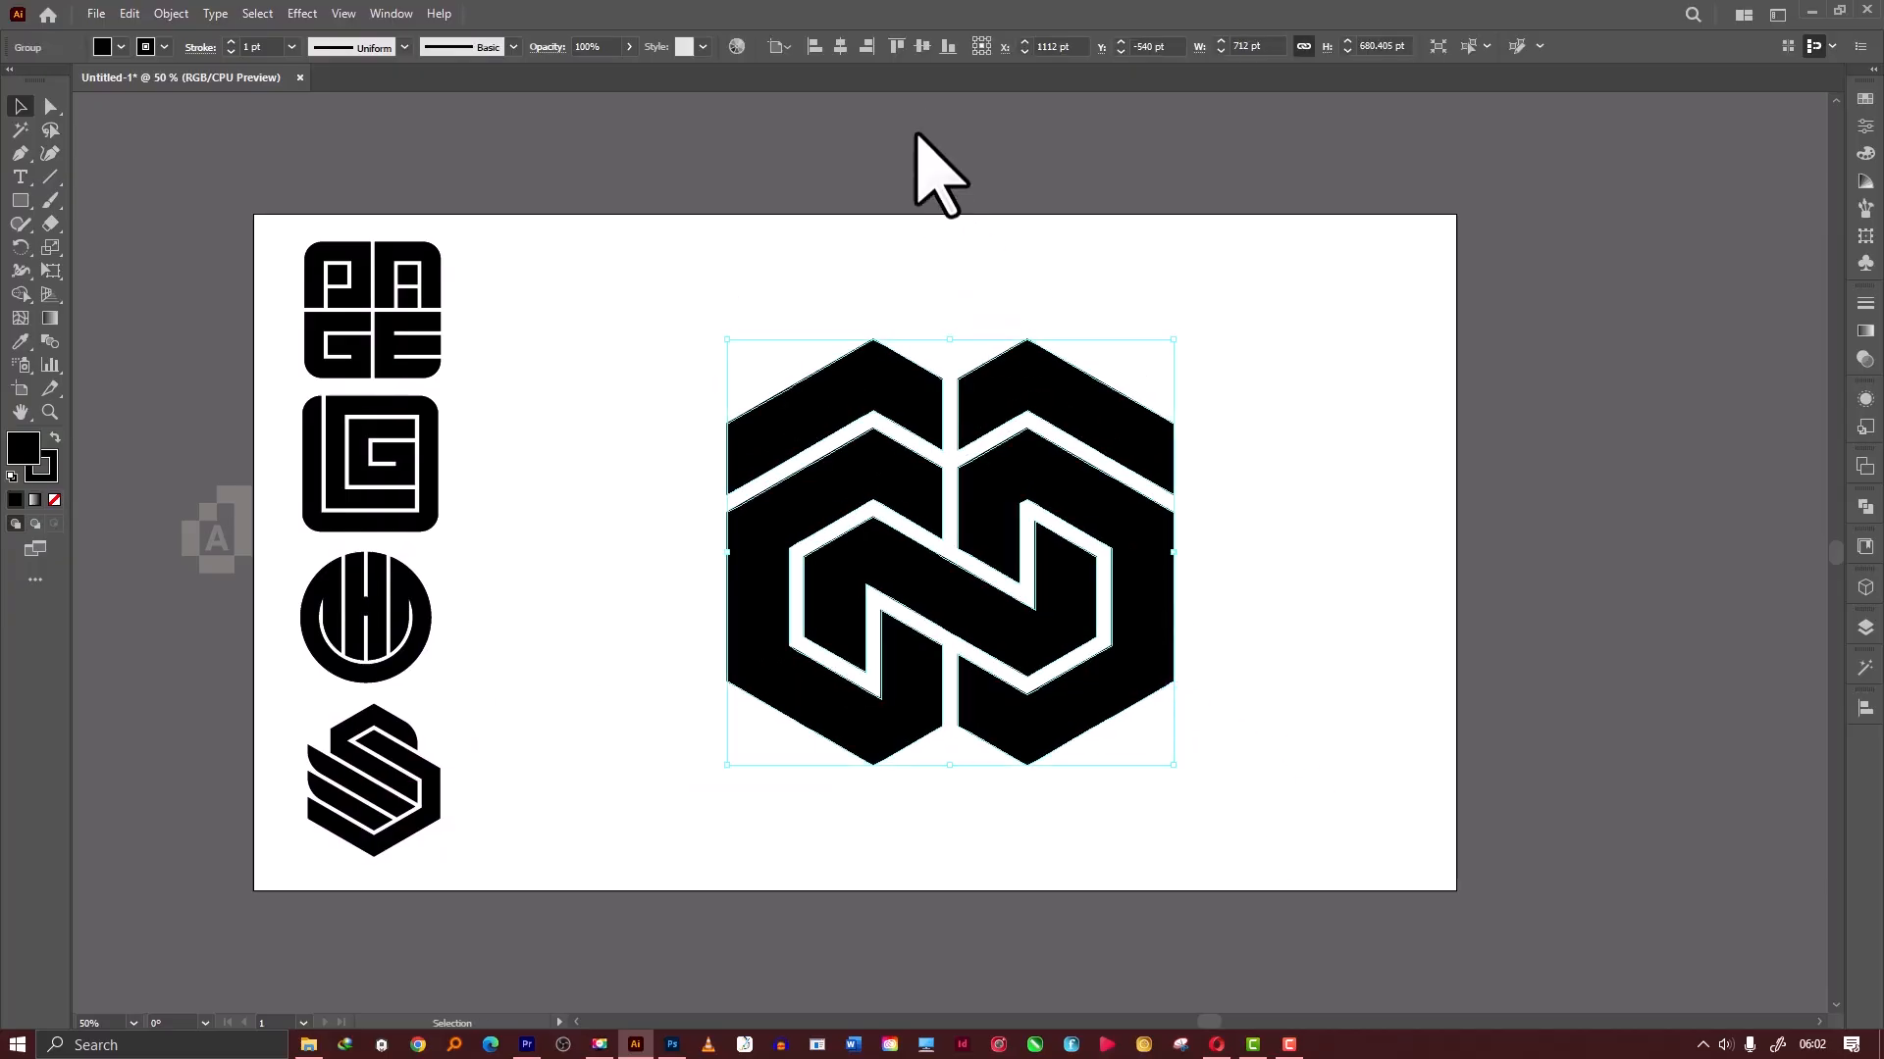
click(841, 46)
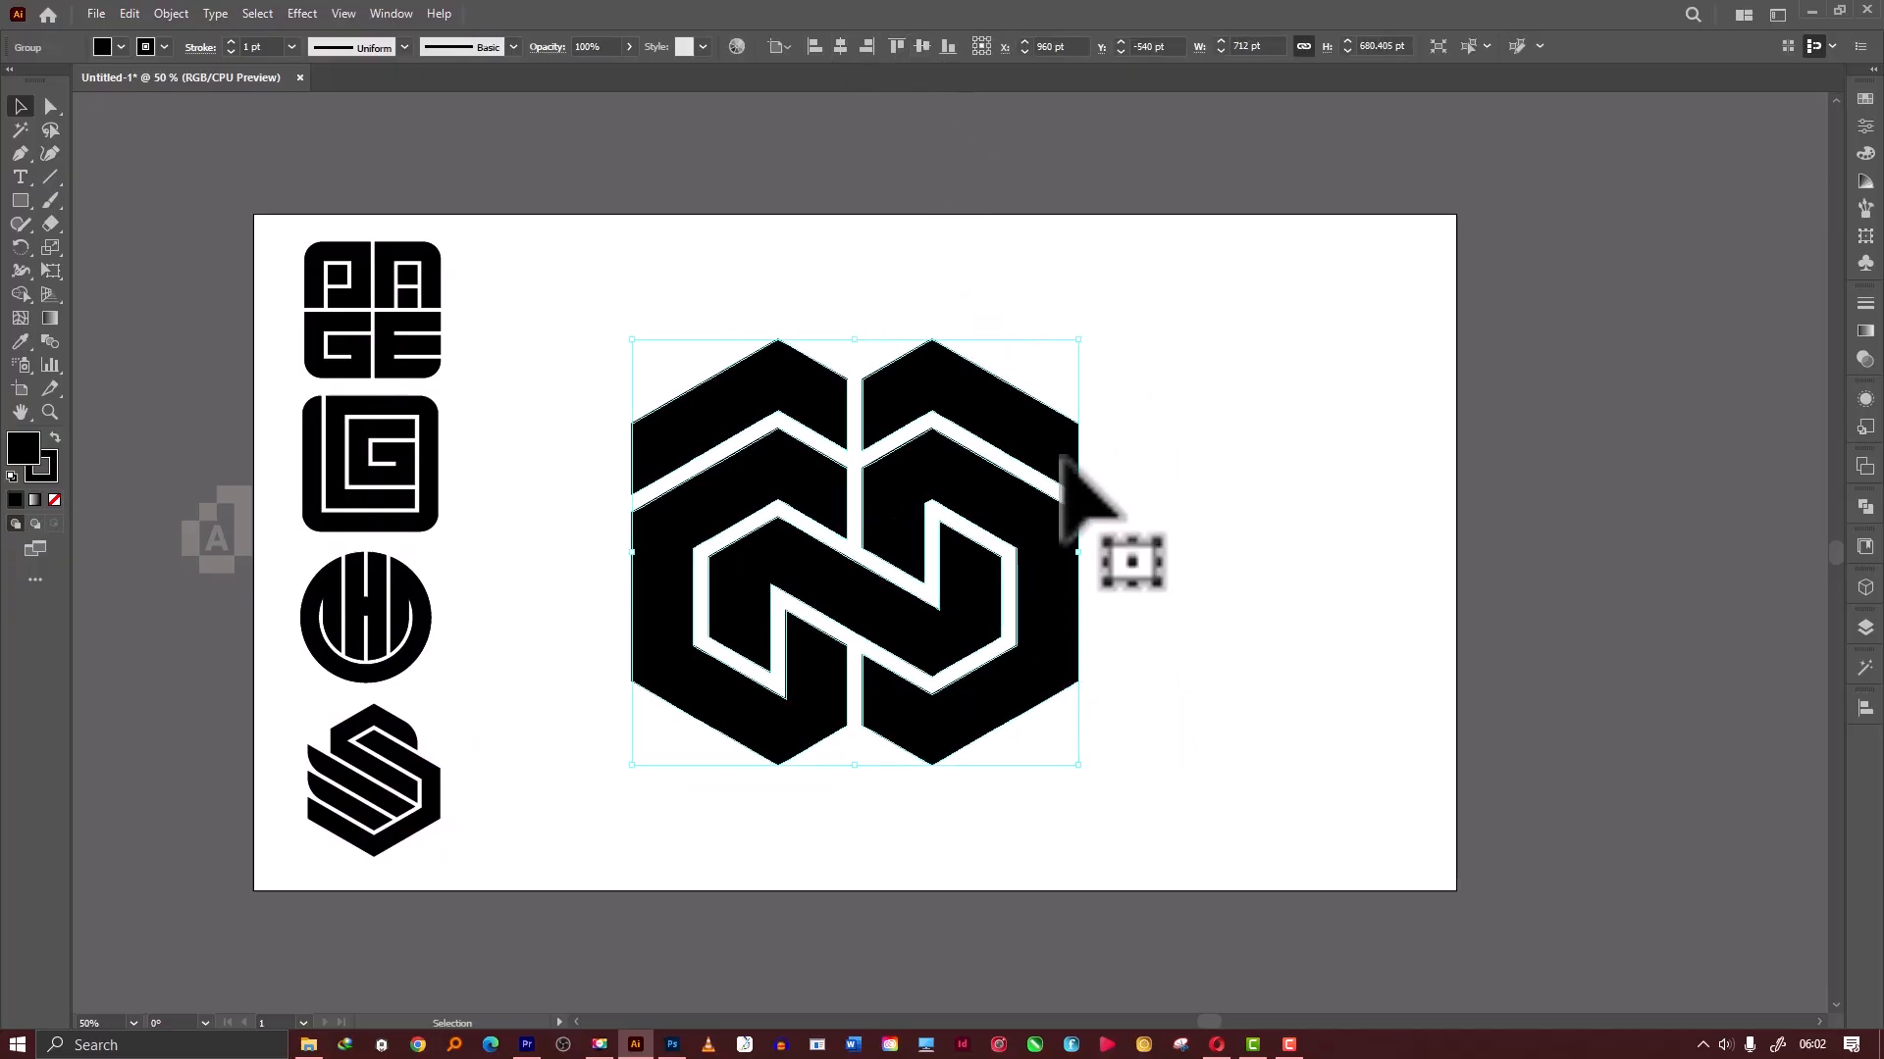
key(a)
key(ctrl+minus)
key(ctrl+equal)
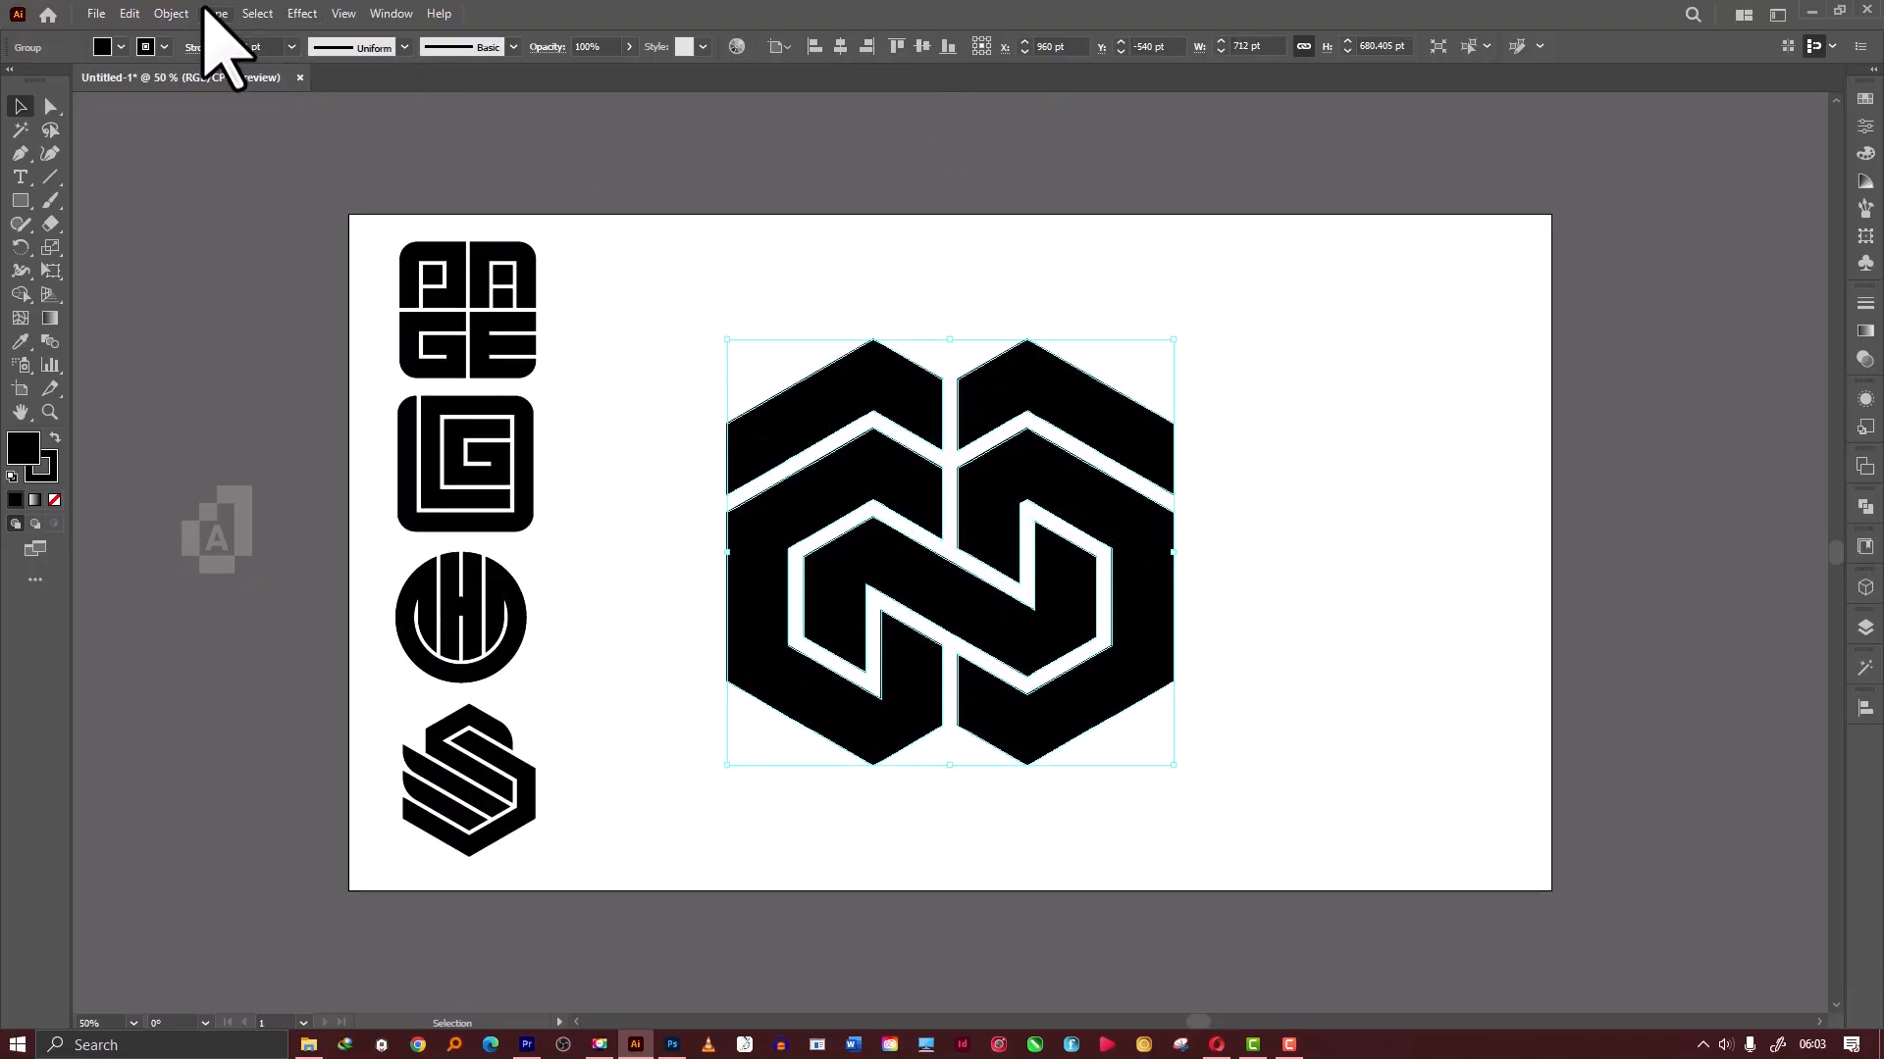
Expand the mark's fill and stroke and unite its overlapping pieces with Pathfinder.
click(175, 14)
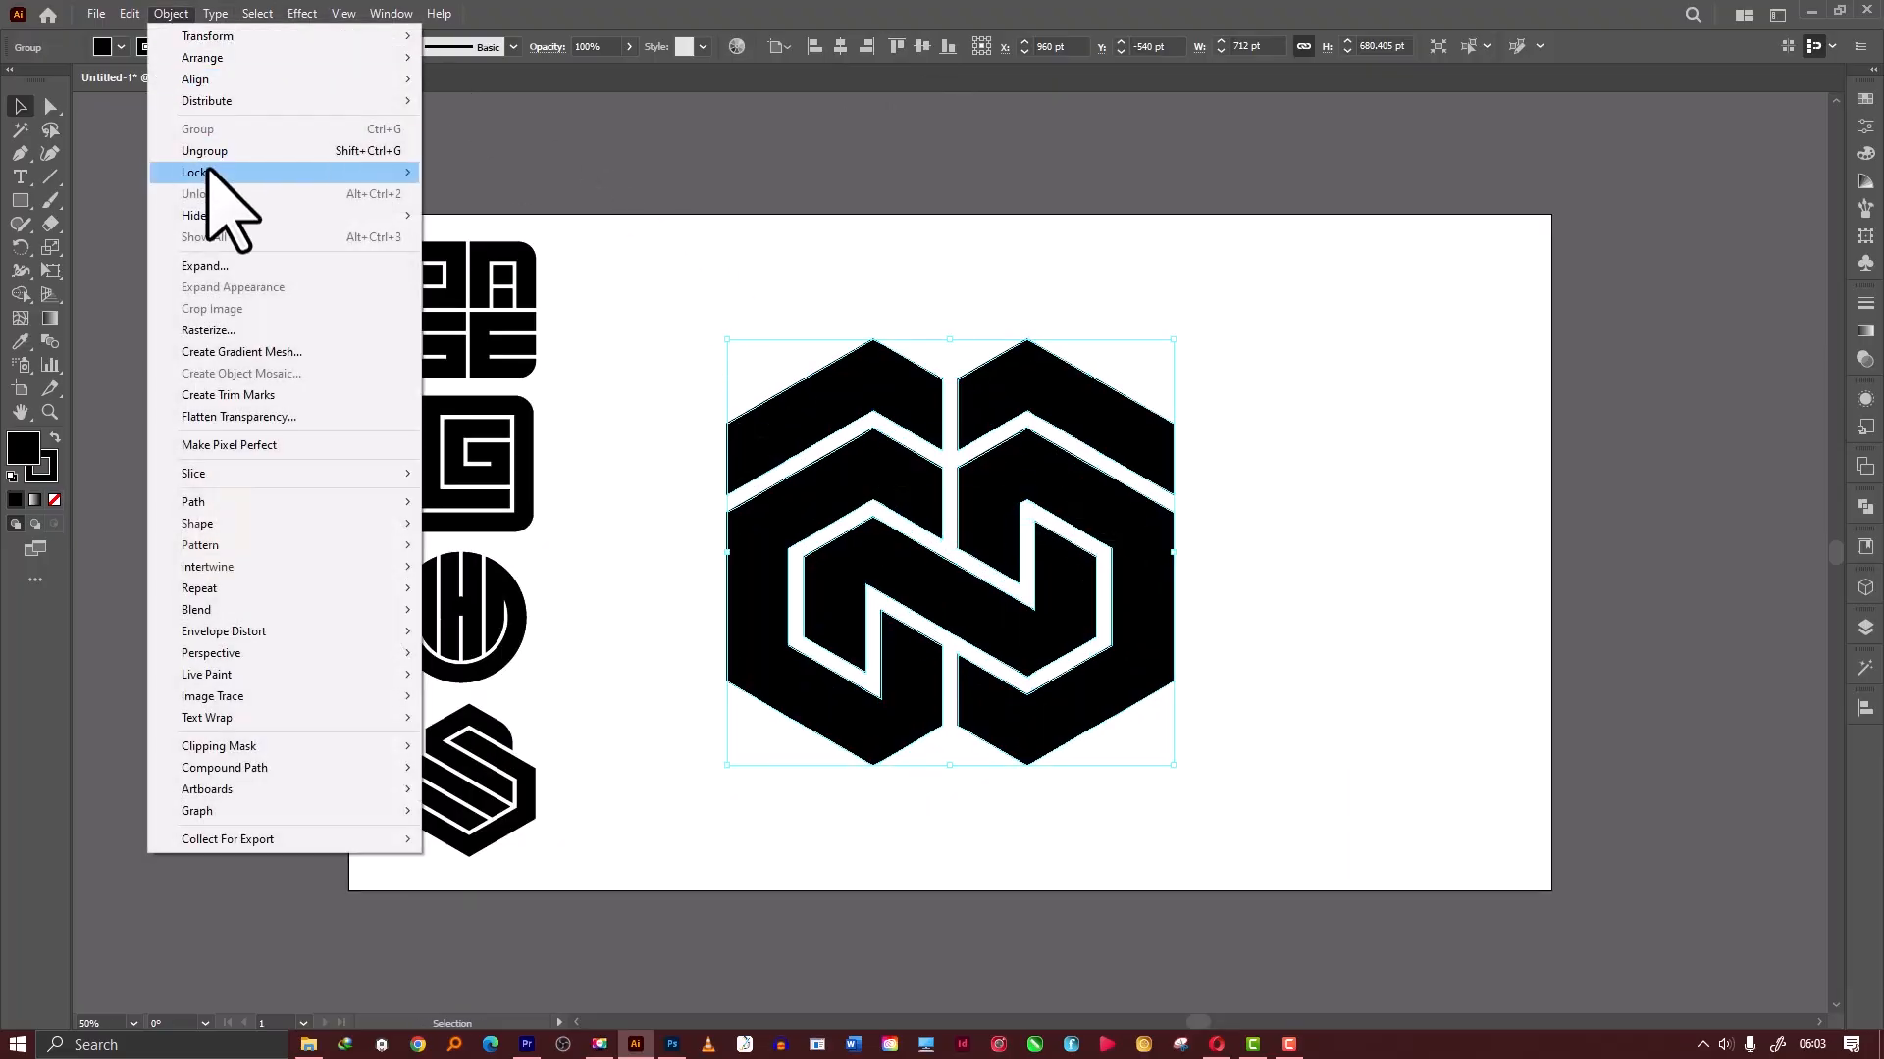
click(231, 266)
click(893, 639)
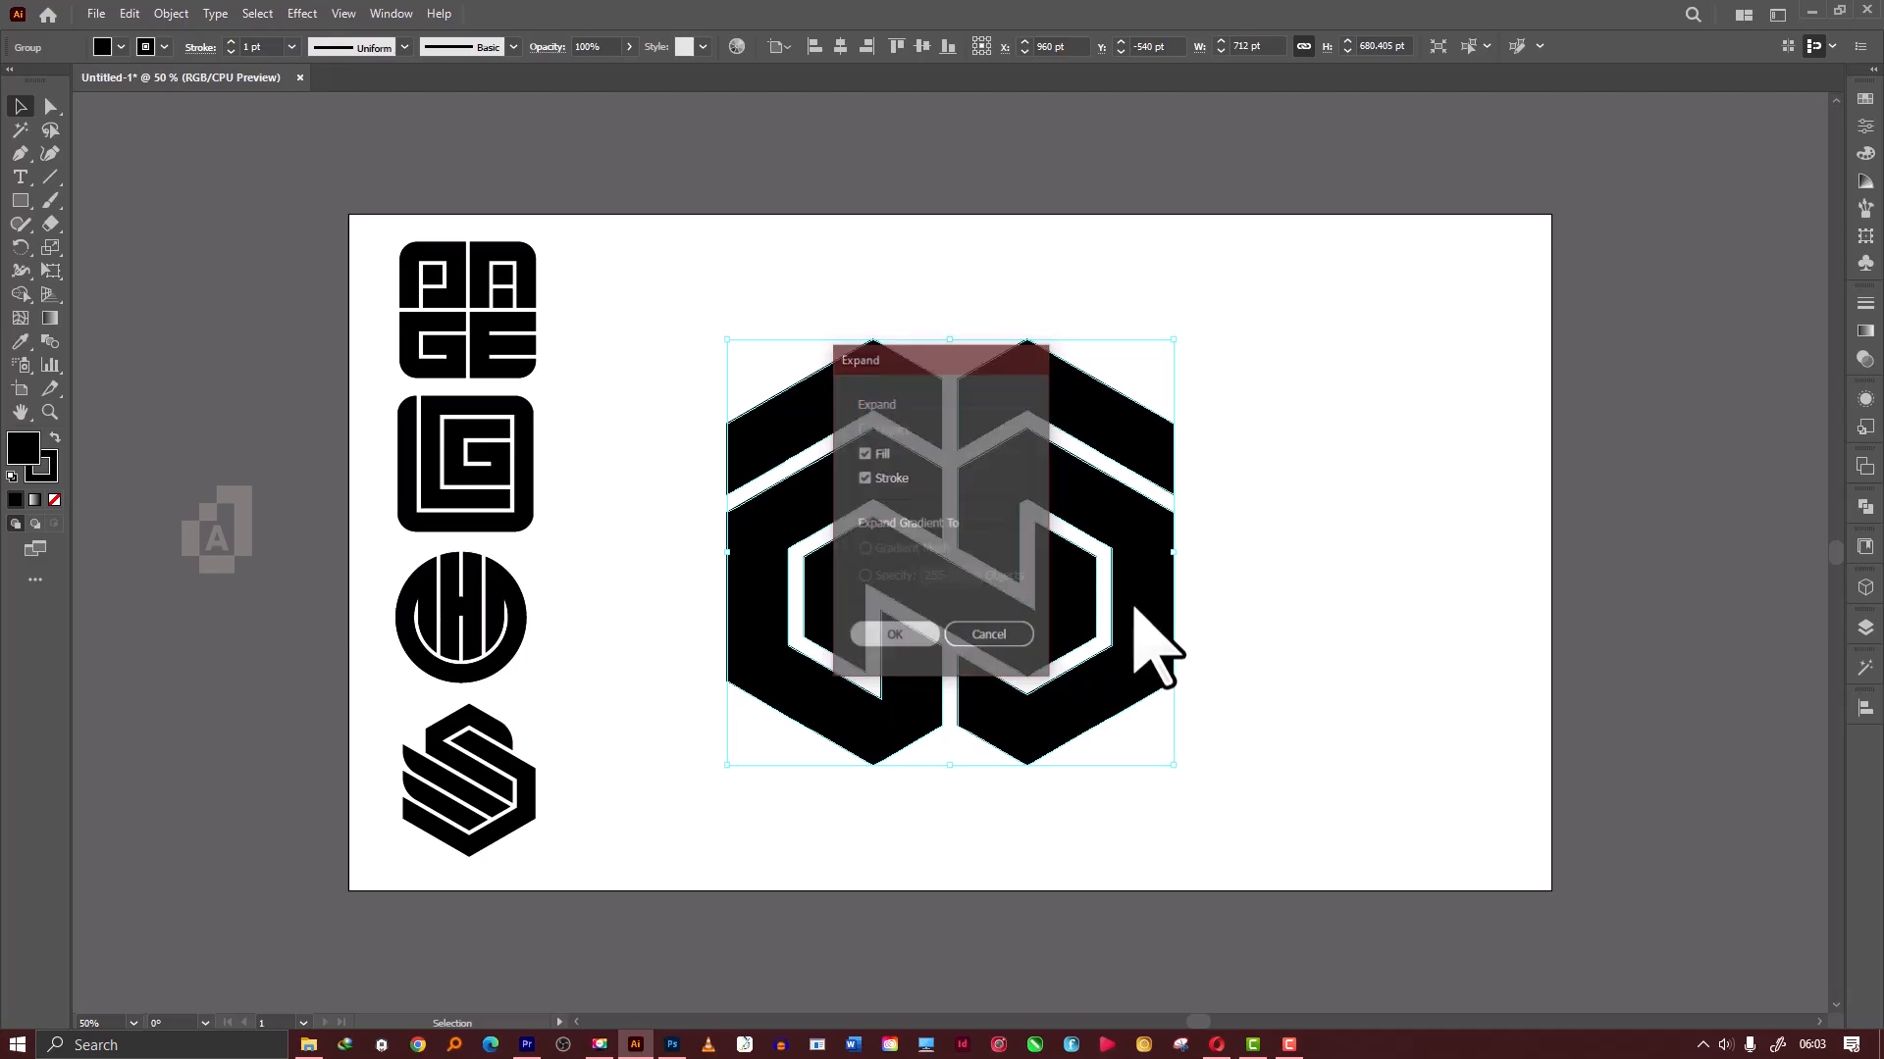
click(1864, 508)
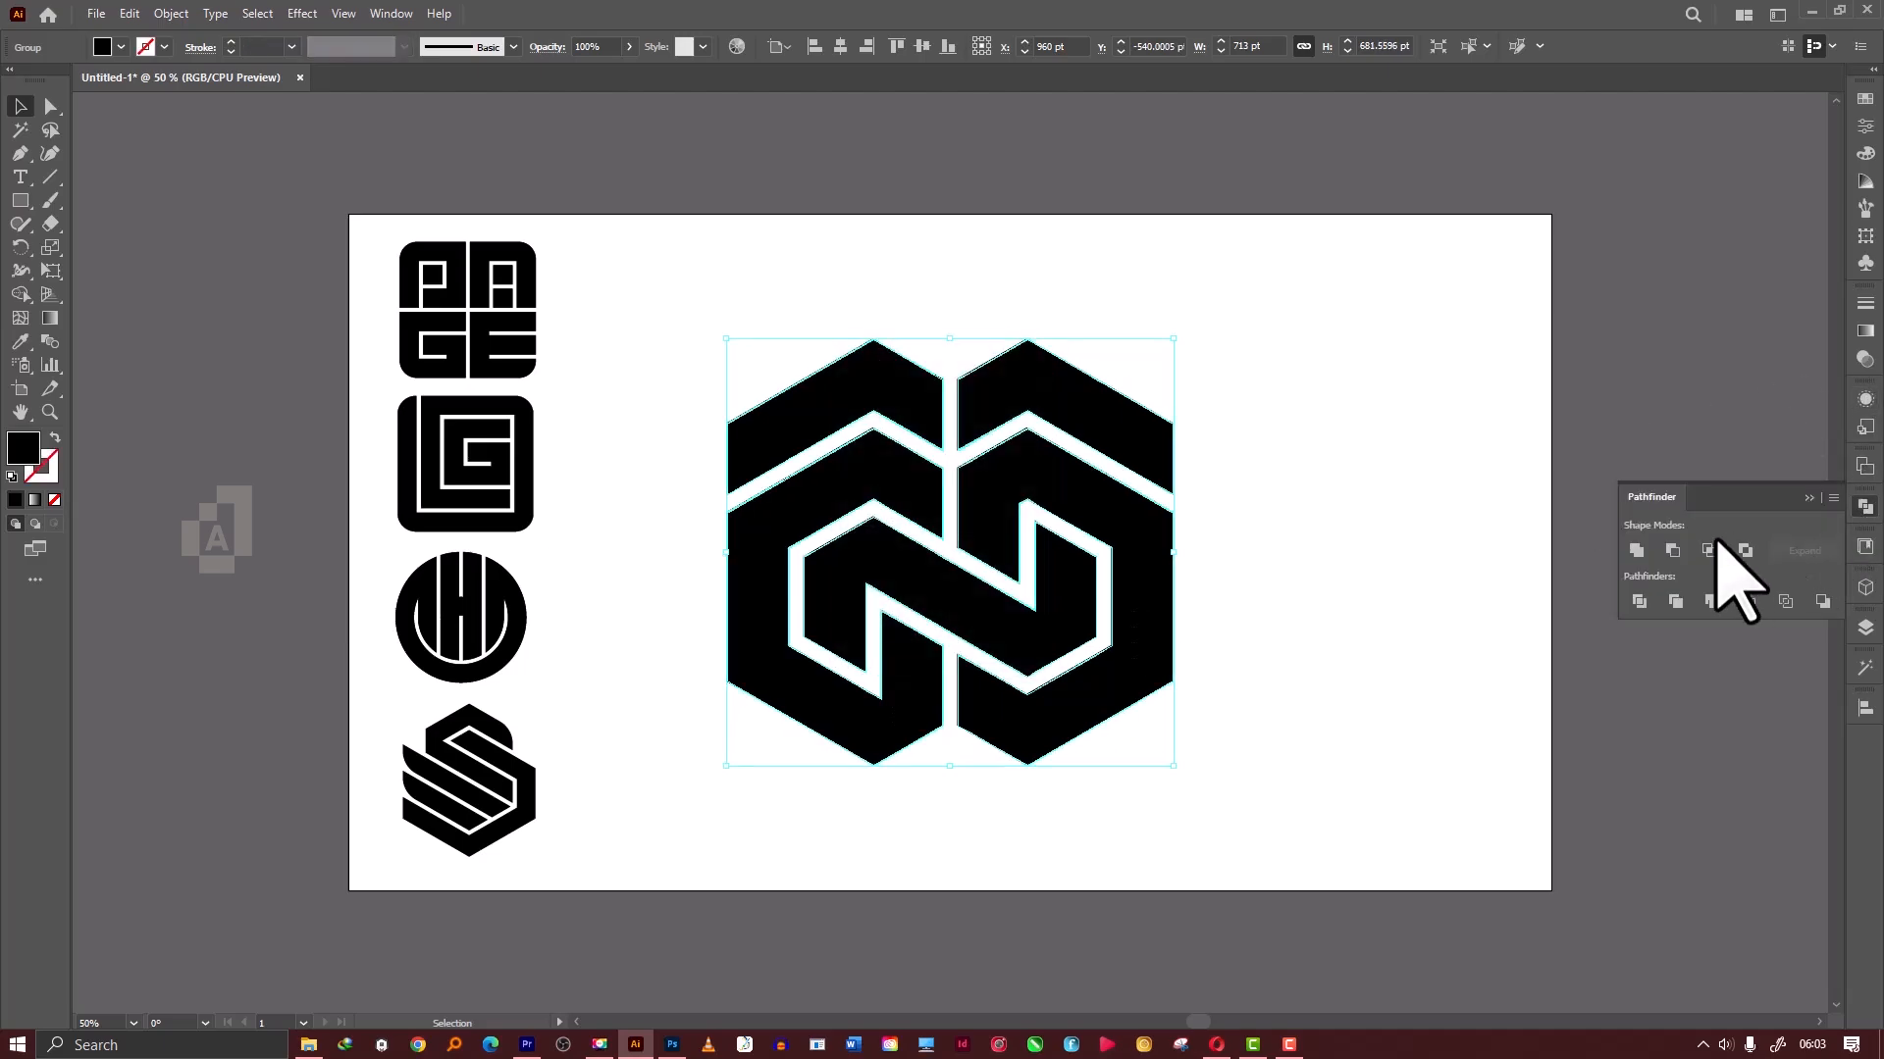
click(1636, 552)
click(1809, 496)
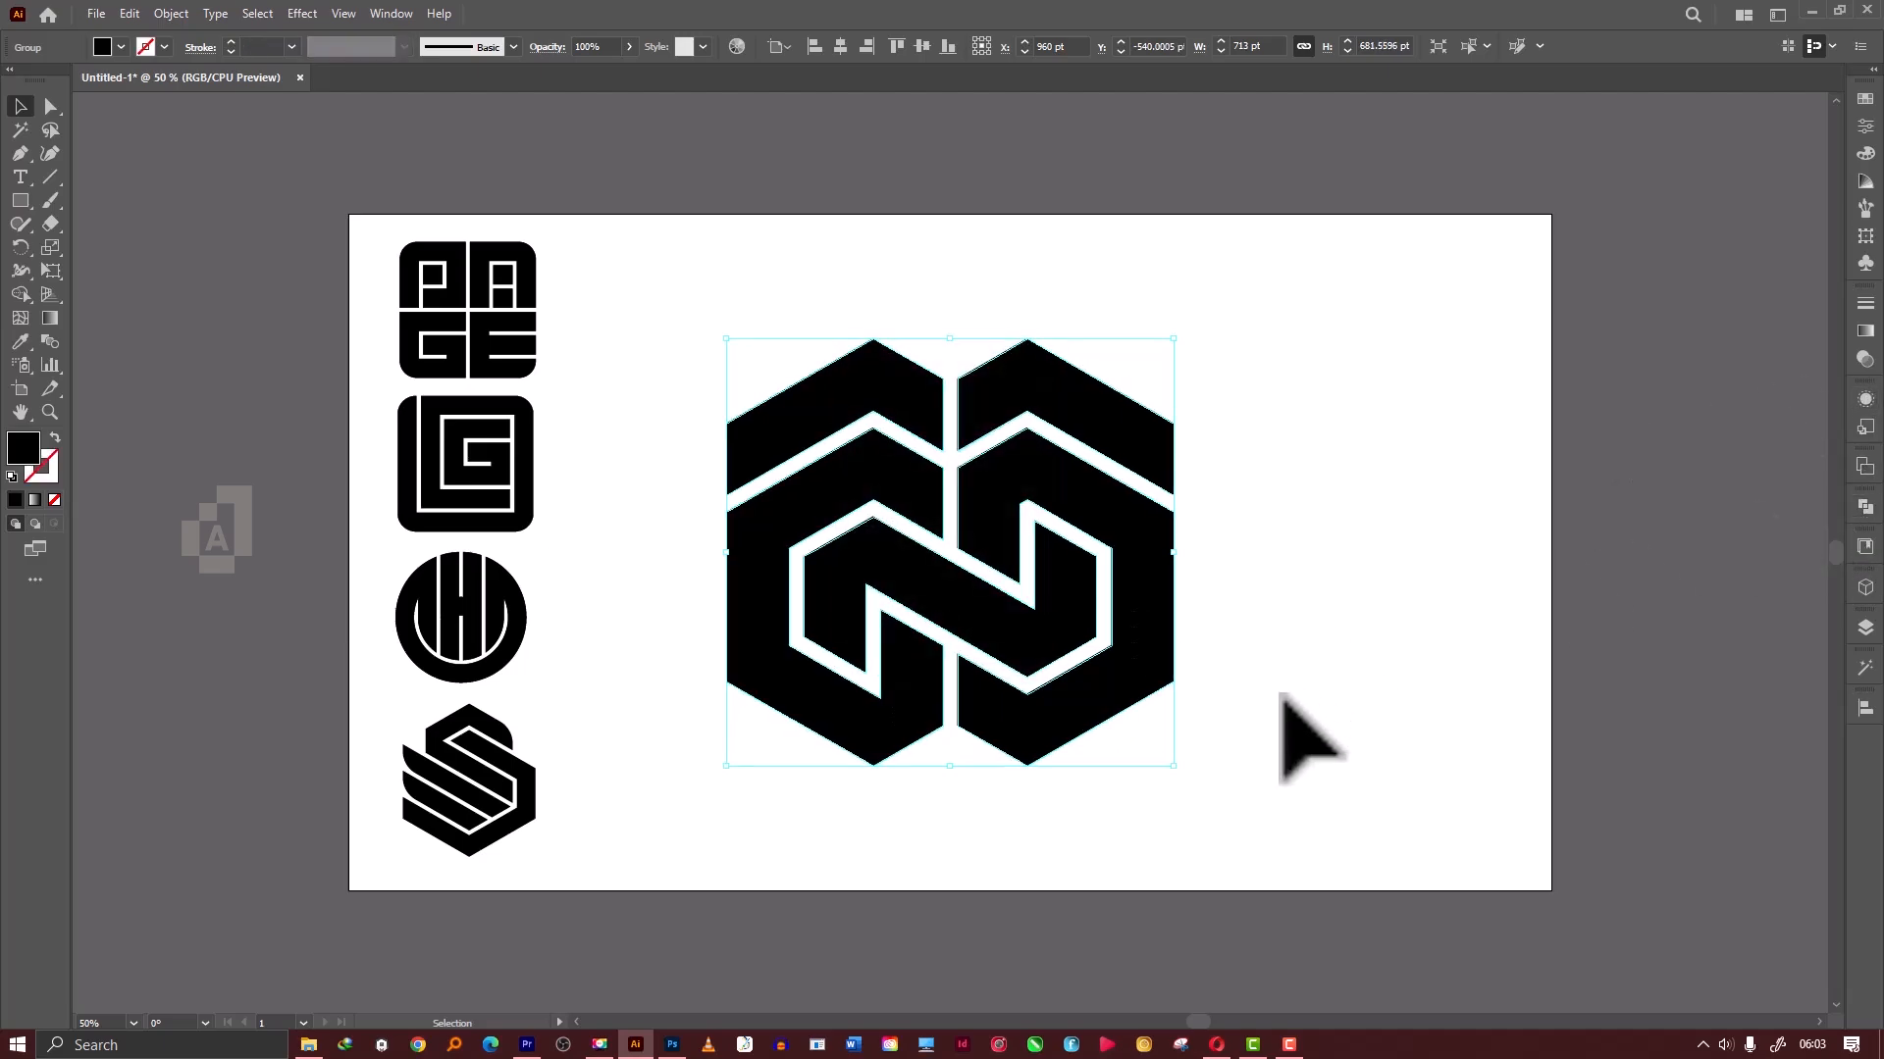
Scale the united mark down to 250 pt wide and place it beside the PAGE logo.
drag(1178, 773, 1110, 705)
click(1234, 777)
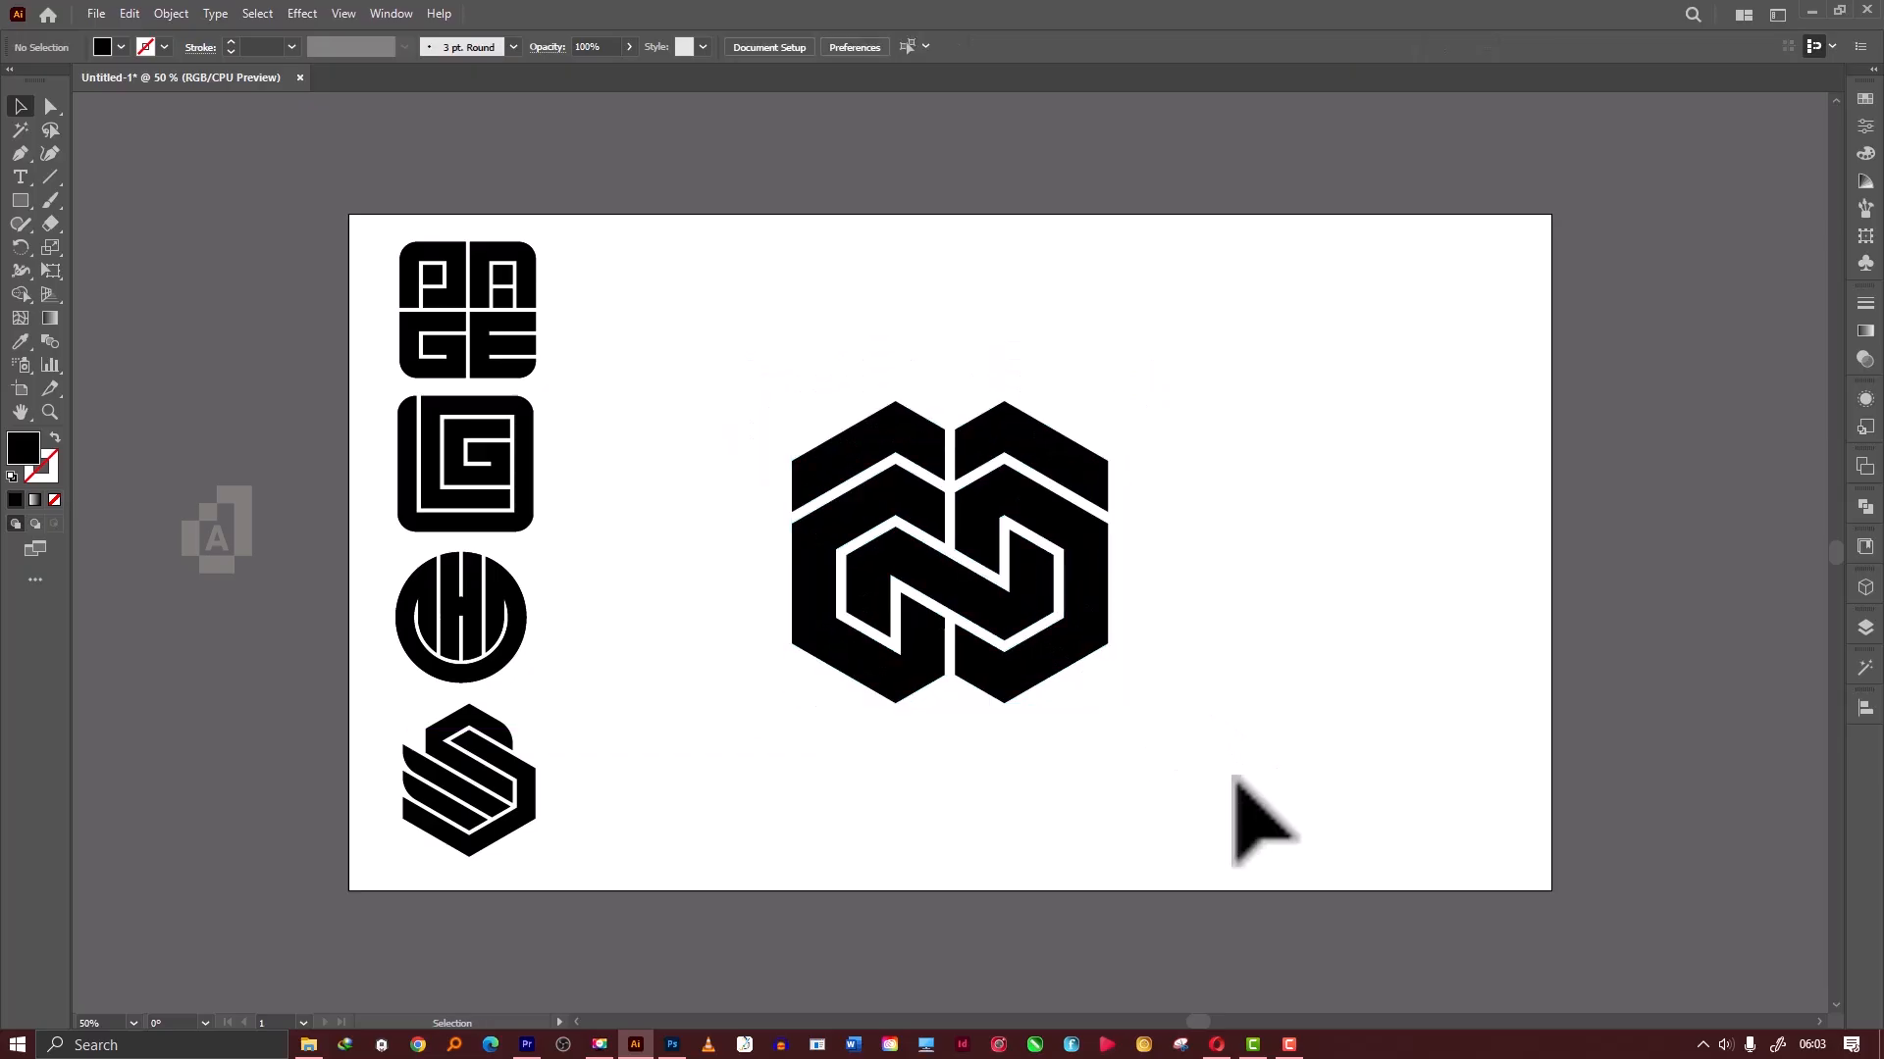
drag(1221, 775, 1040, 640)
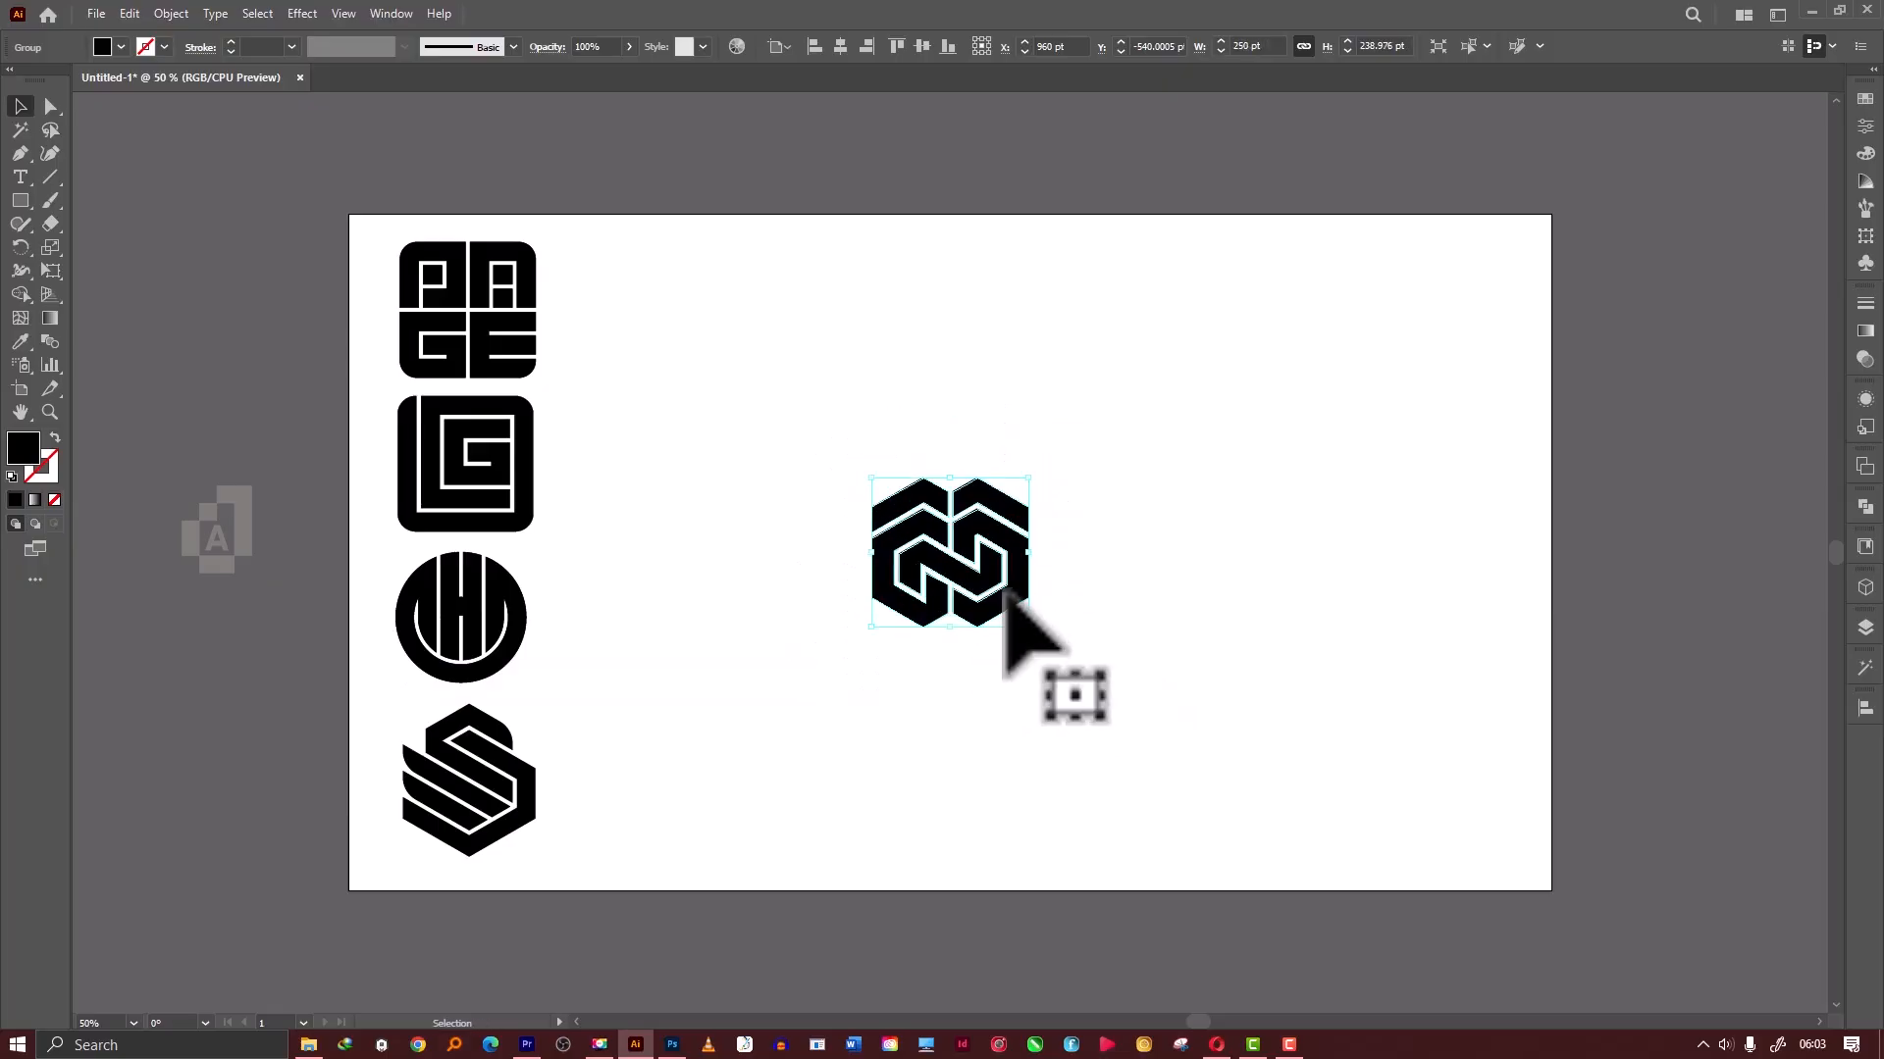
drag(981, 564, 685, 330)
click(864, 368)
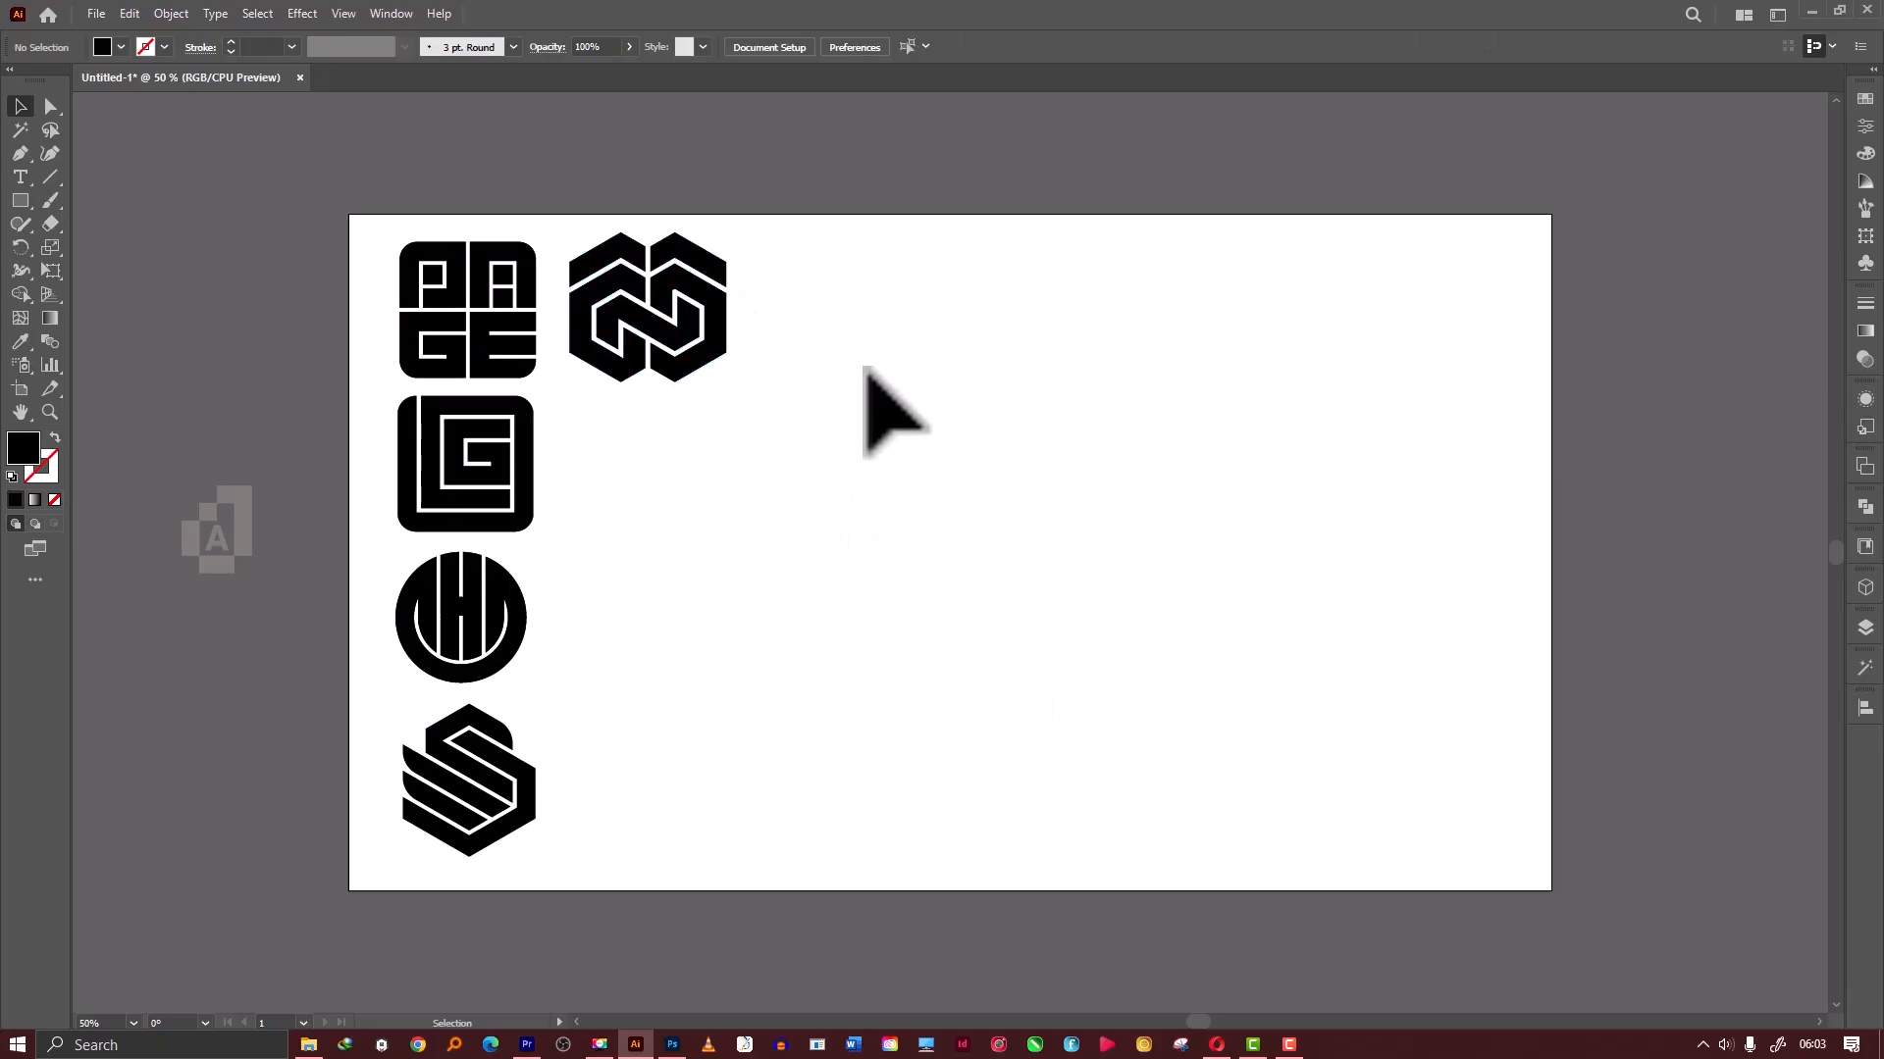
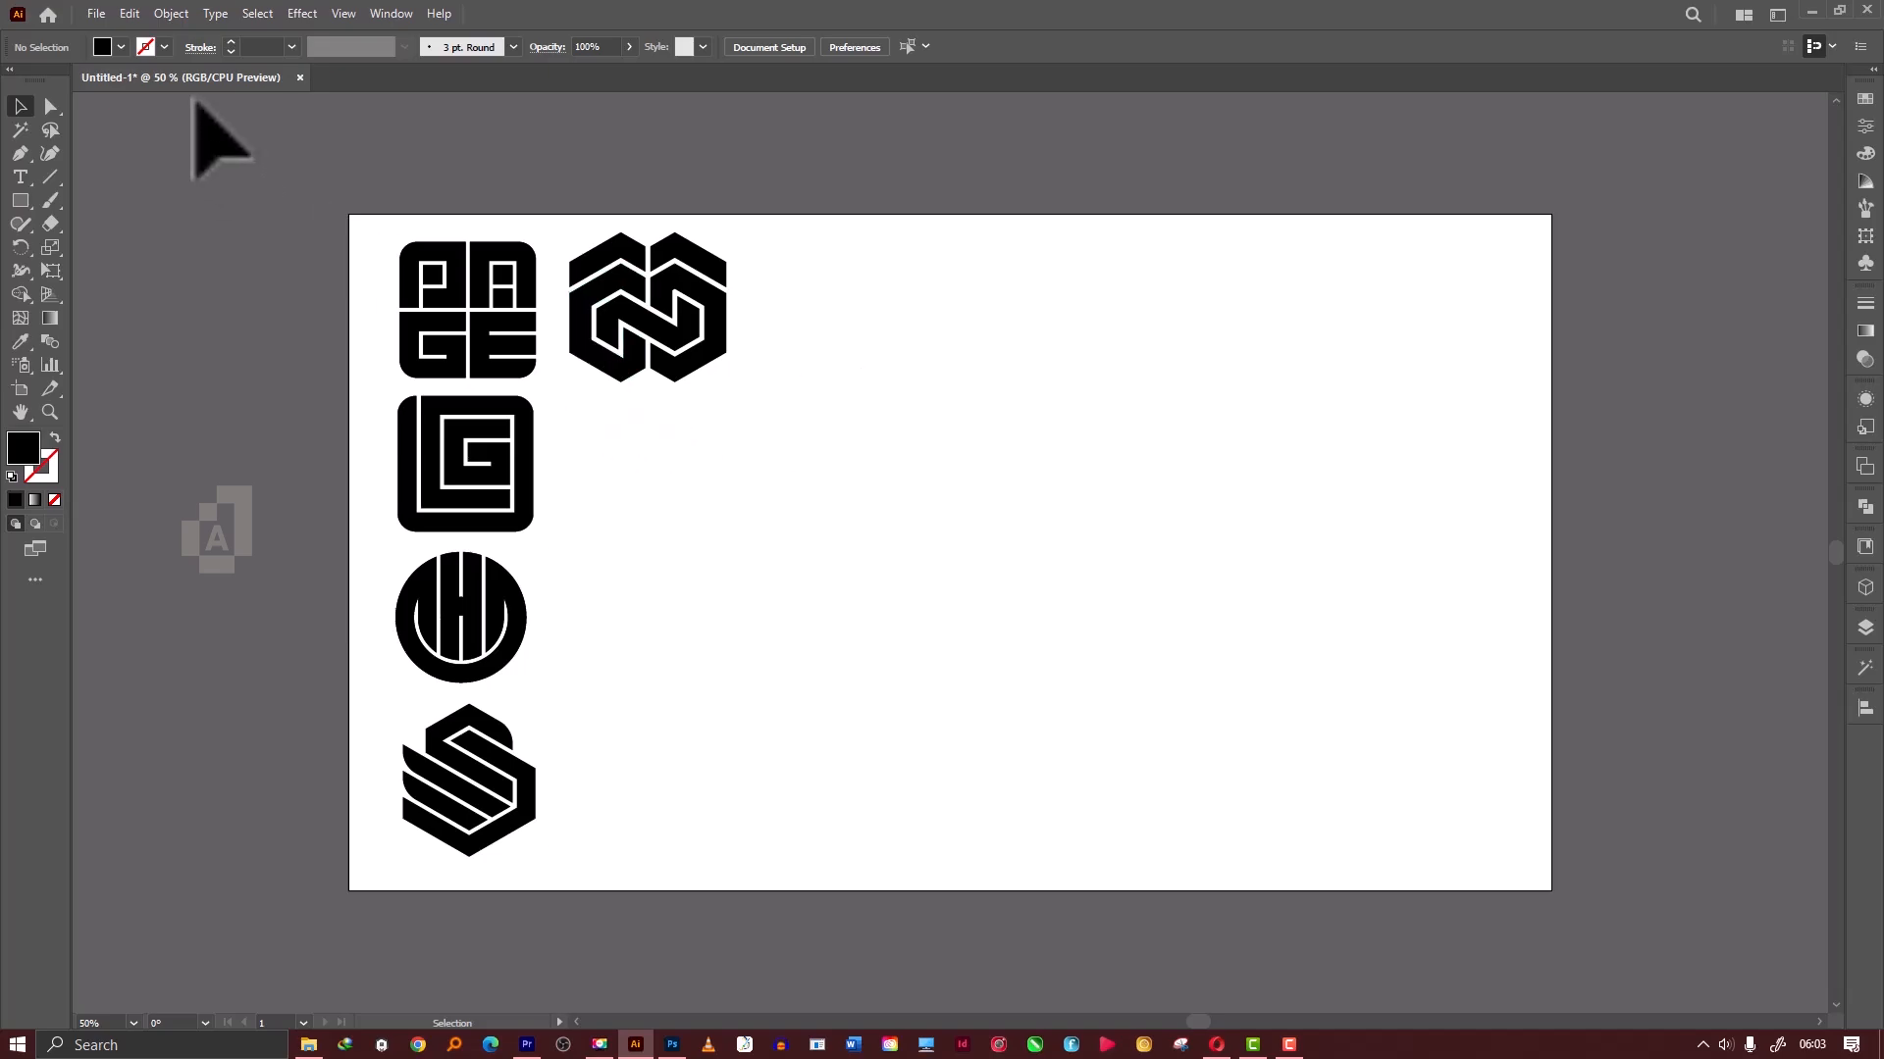
Run the MizanGrid_V2 script and choose the Hexagonal Monogram preset.
click(95, 12)
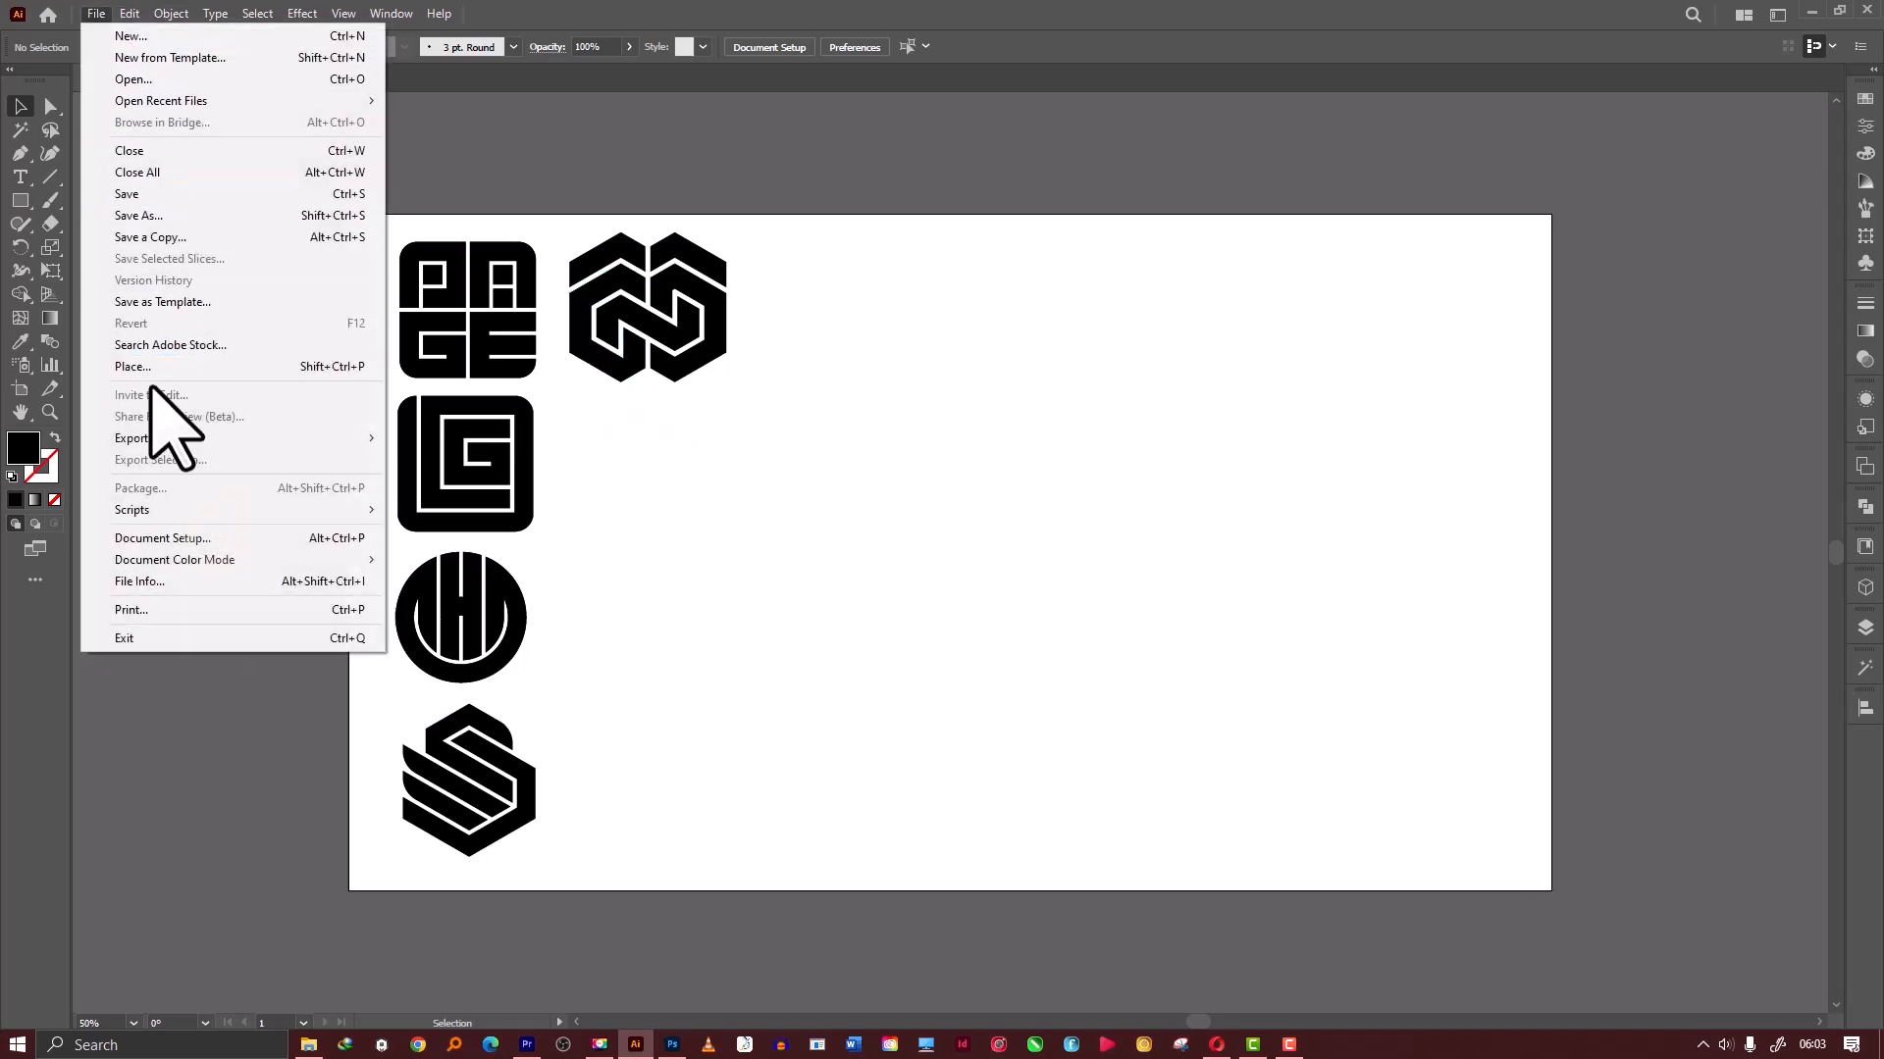
mouse_move(186, 512)
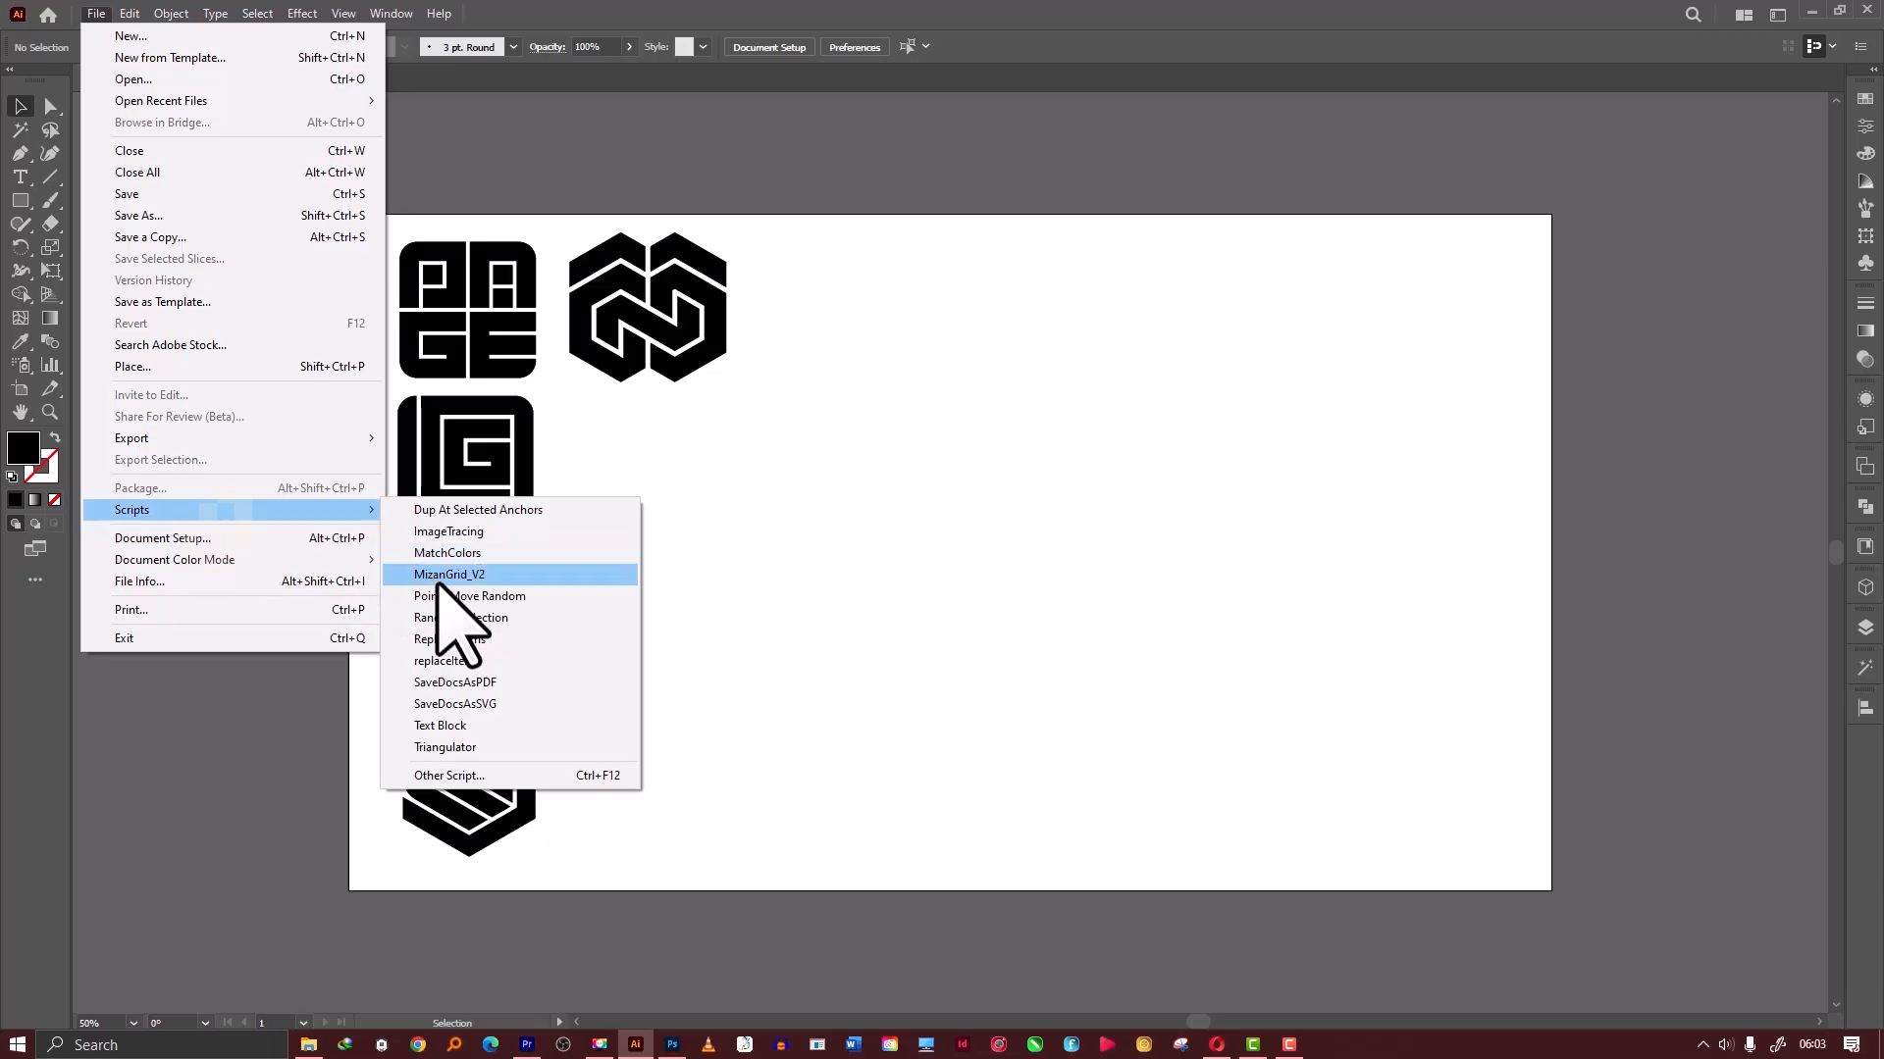
click(438, 579)
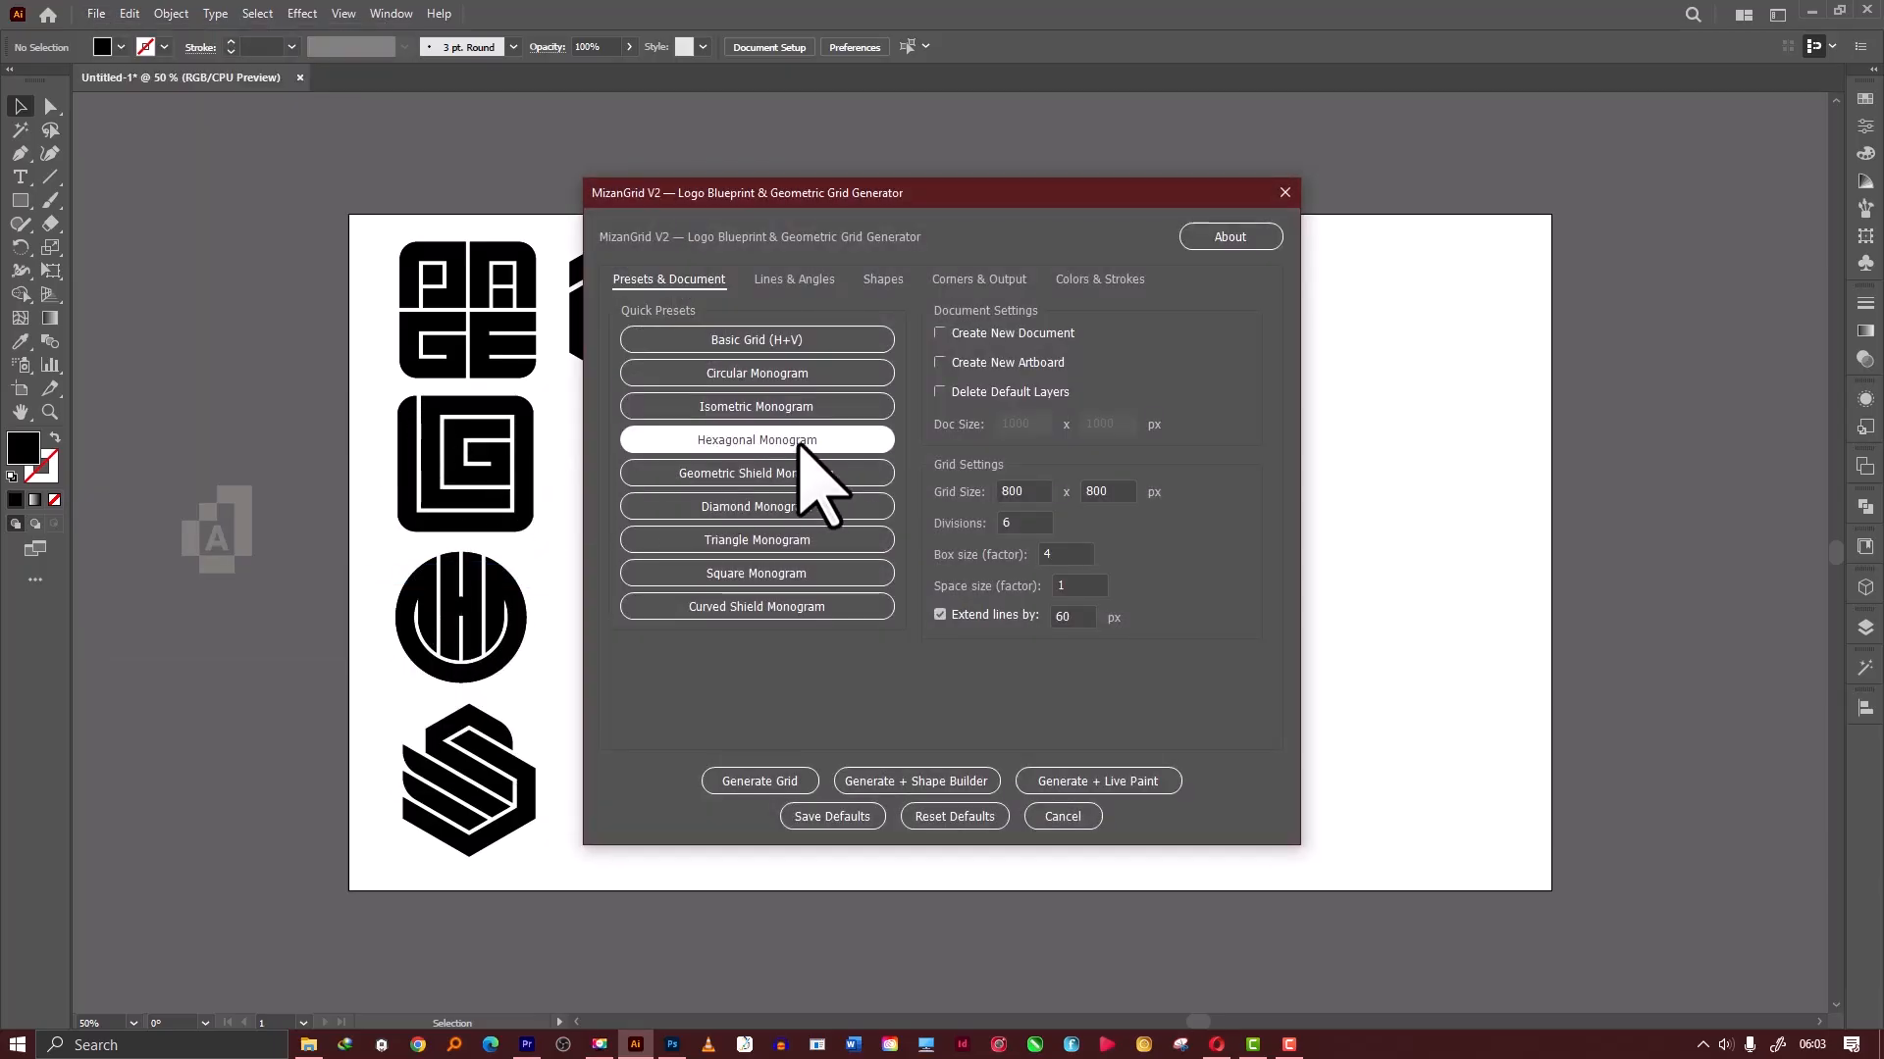
click(800, 443)
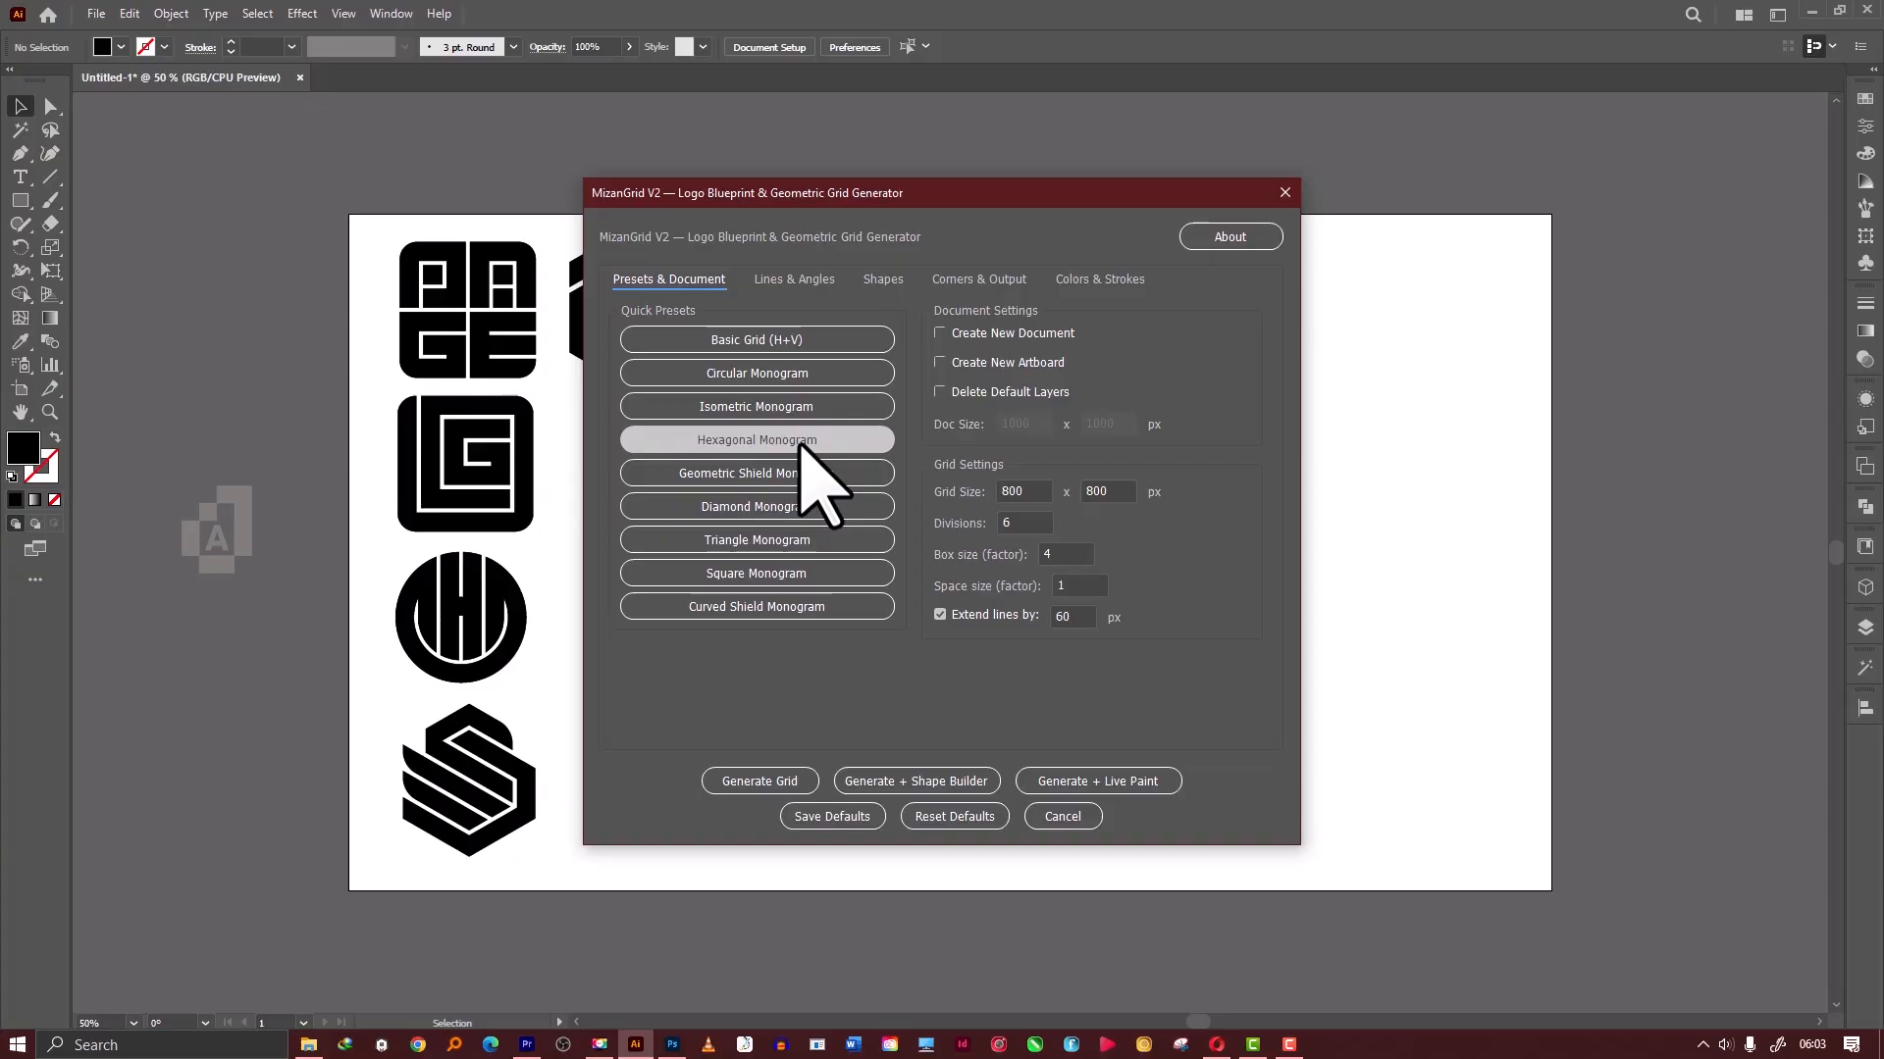
click(801, 444)
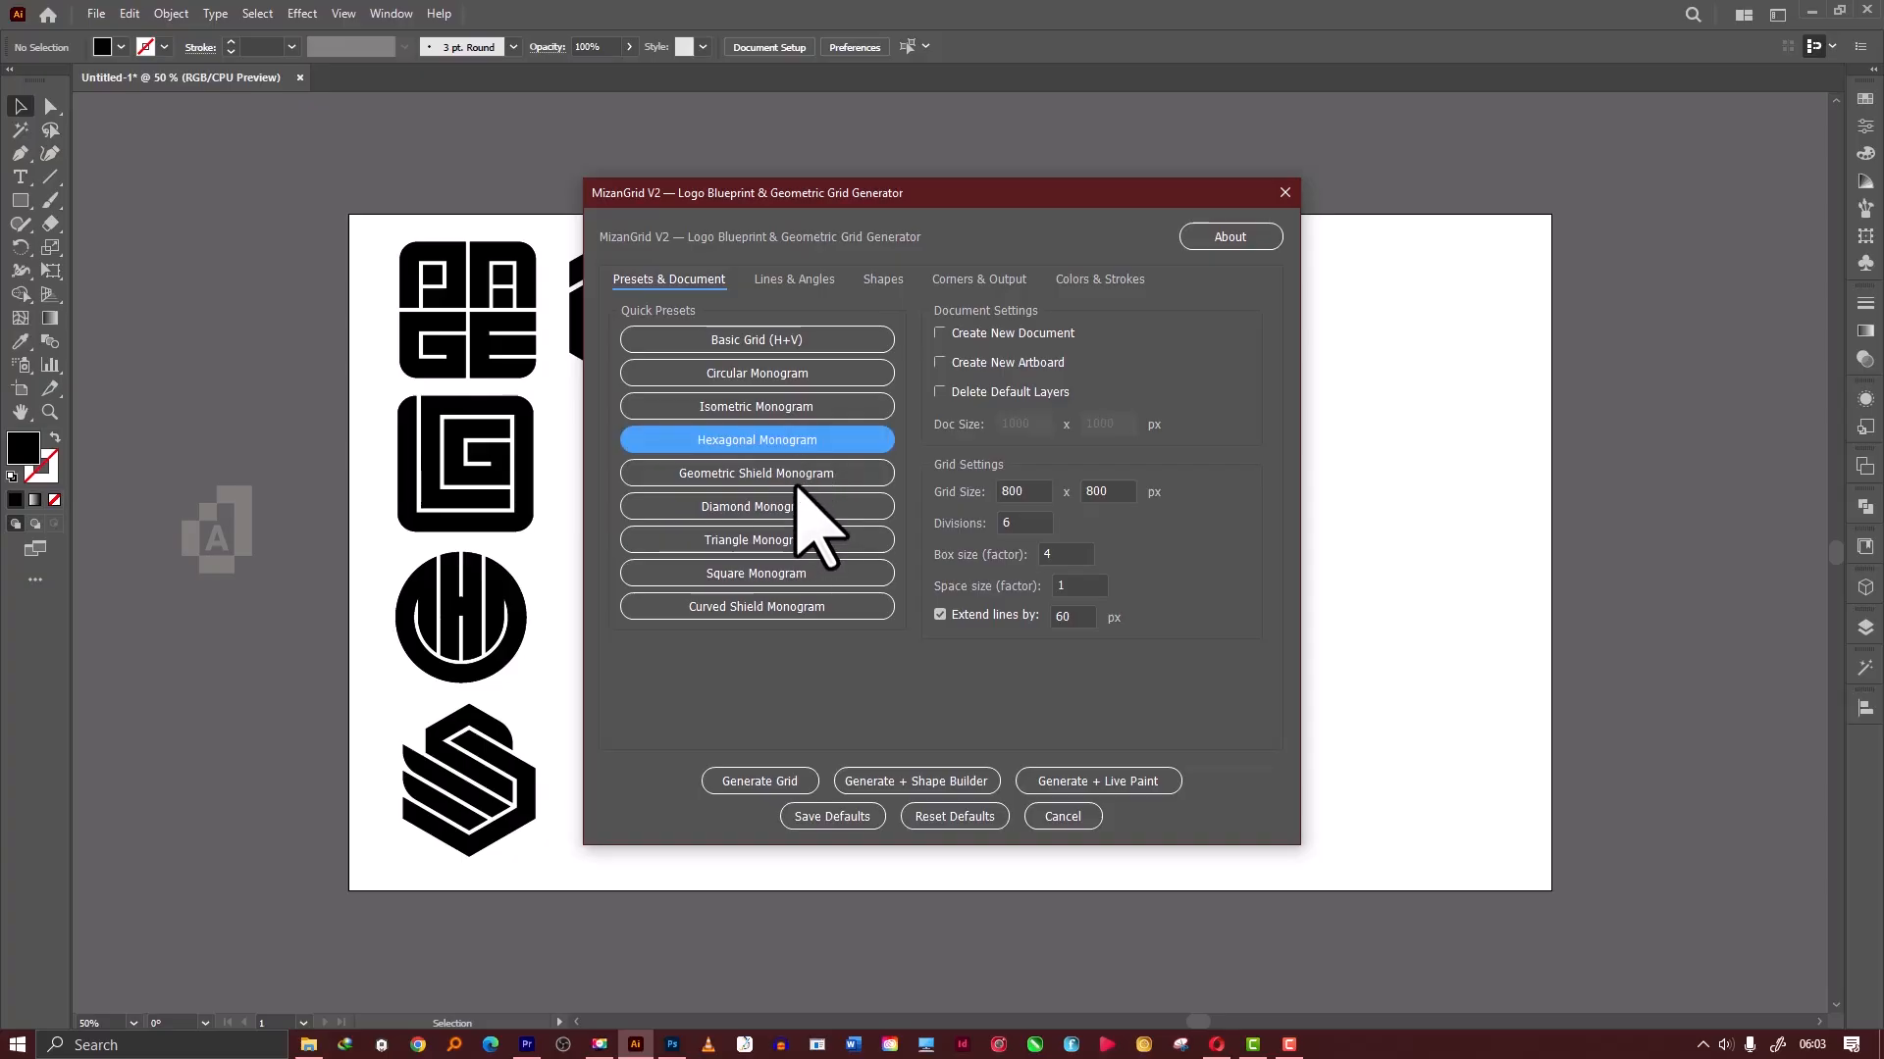
click(799, 473)
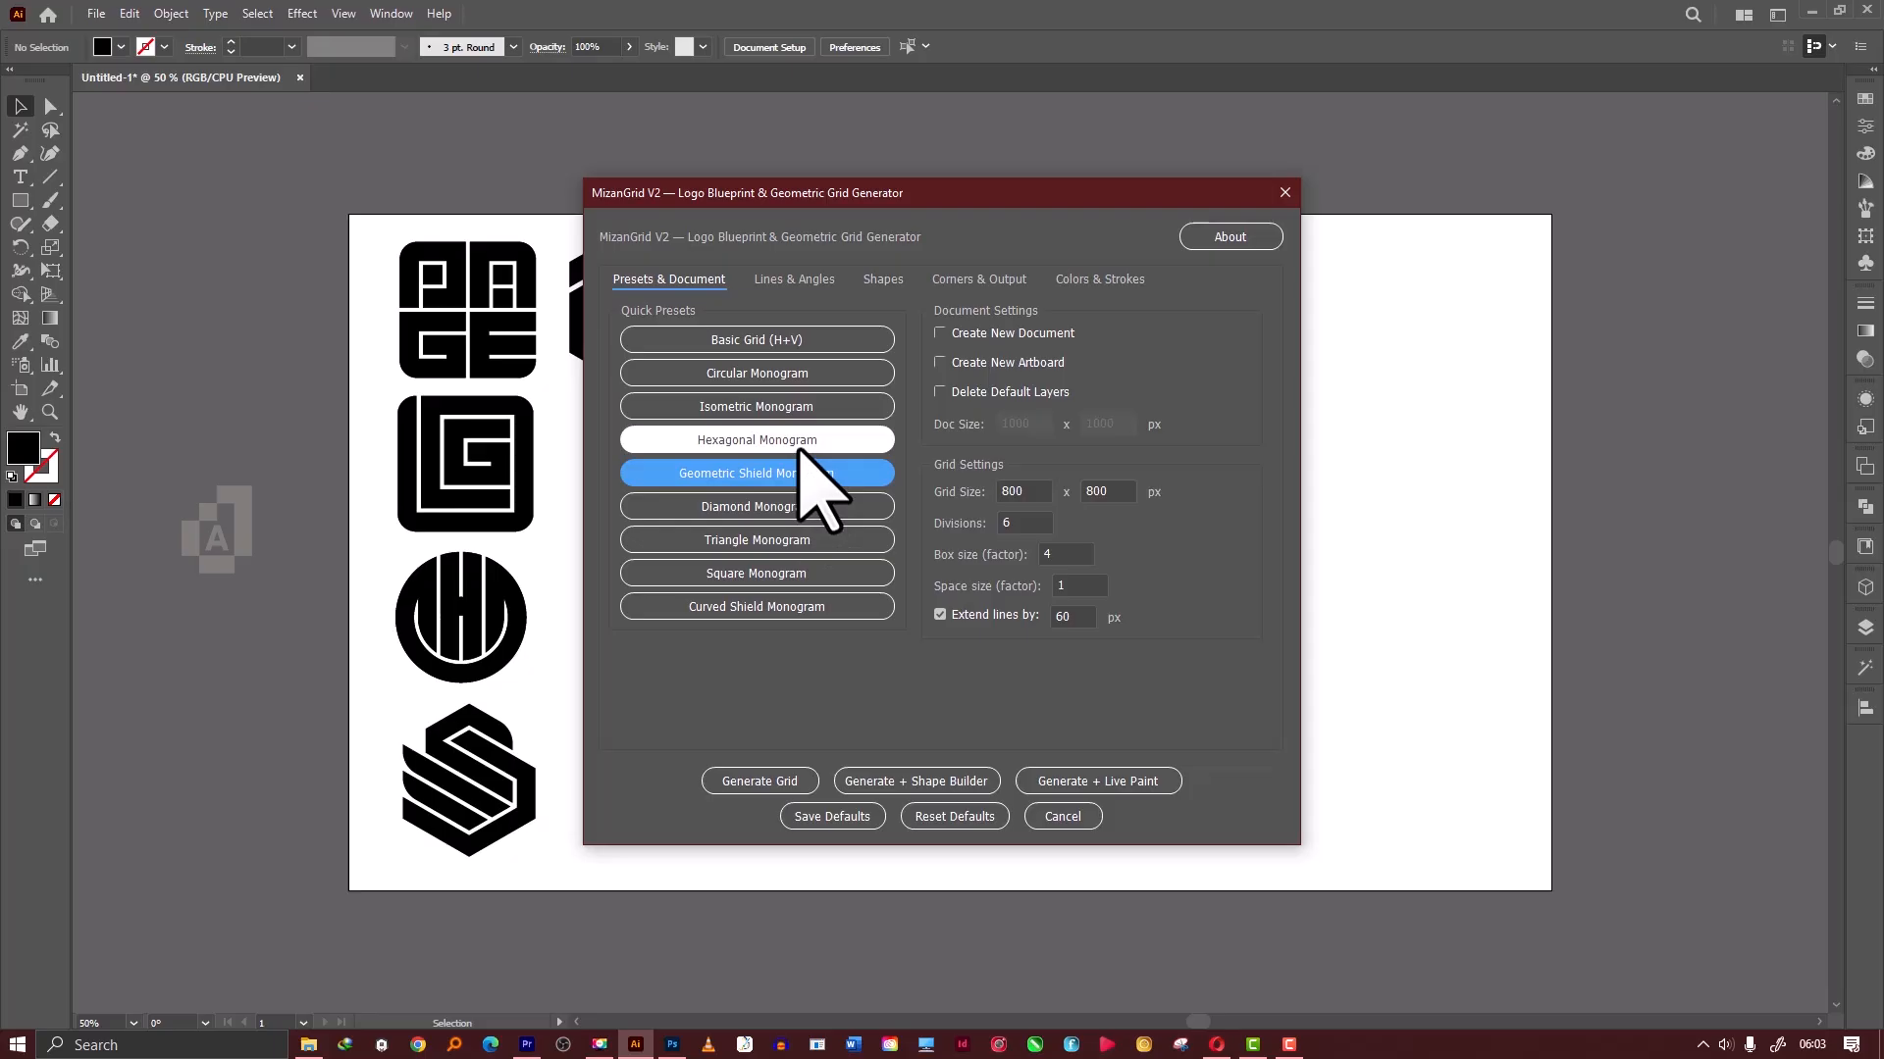
click(800, 446)
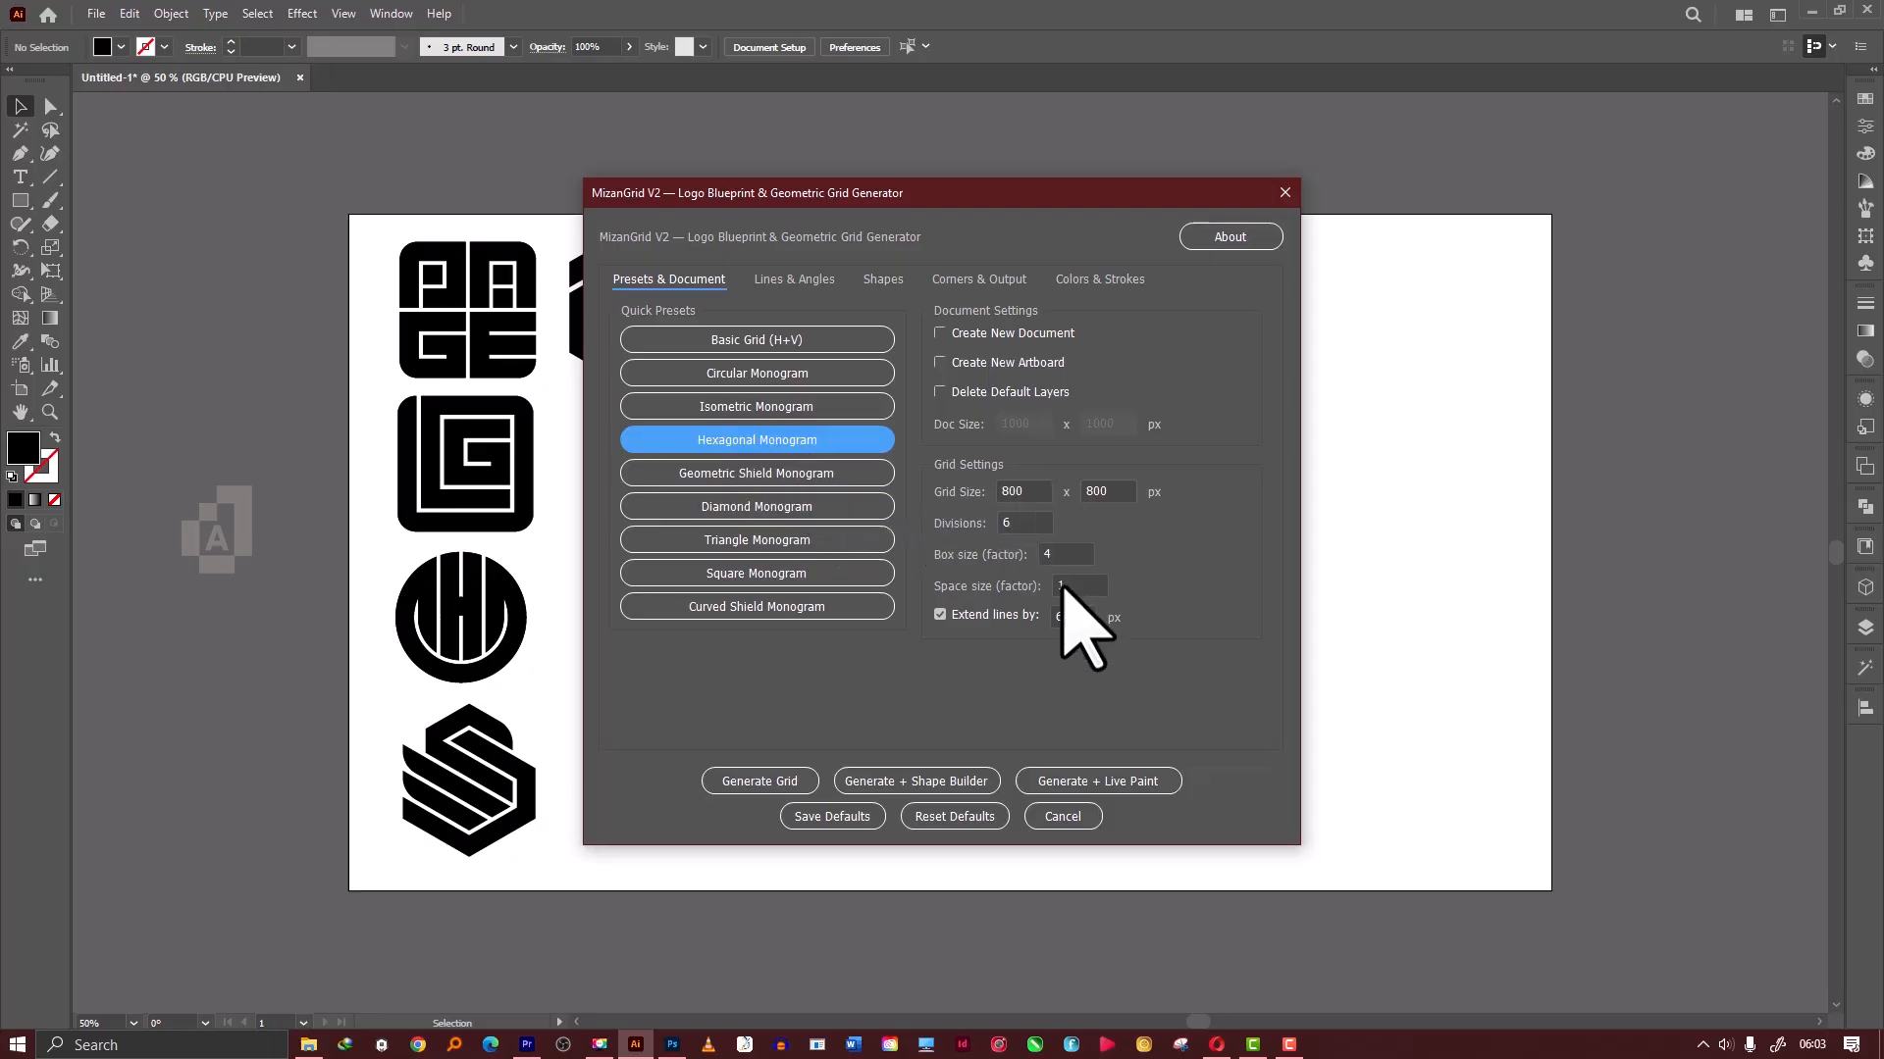
Check the shape, corner and stroke settings and generate the 800 x 800 px, 6-division hexagonal grid for Shape Builder.
click(886, 281)
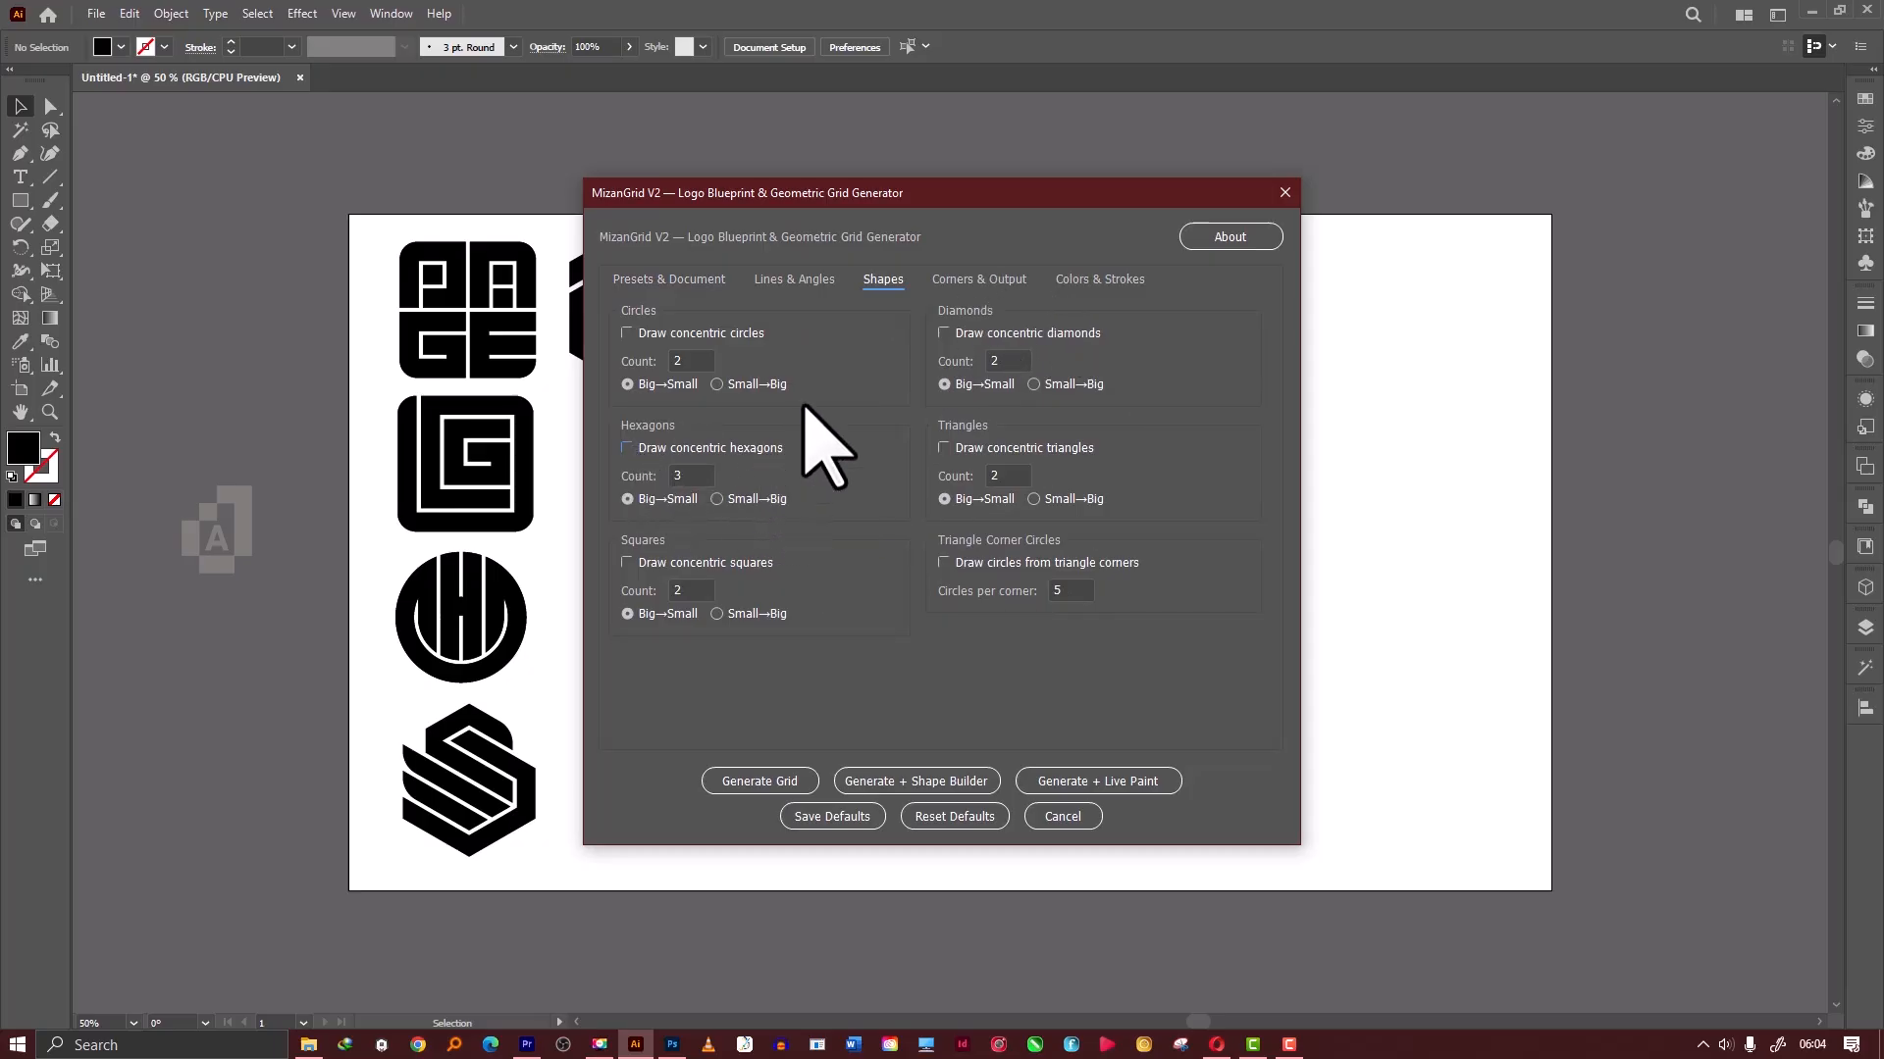
click(1017, 284)
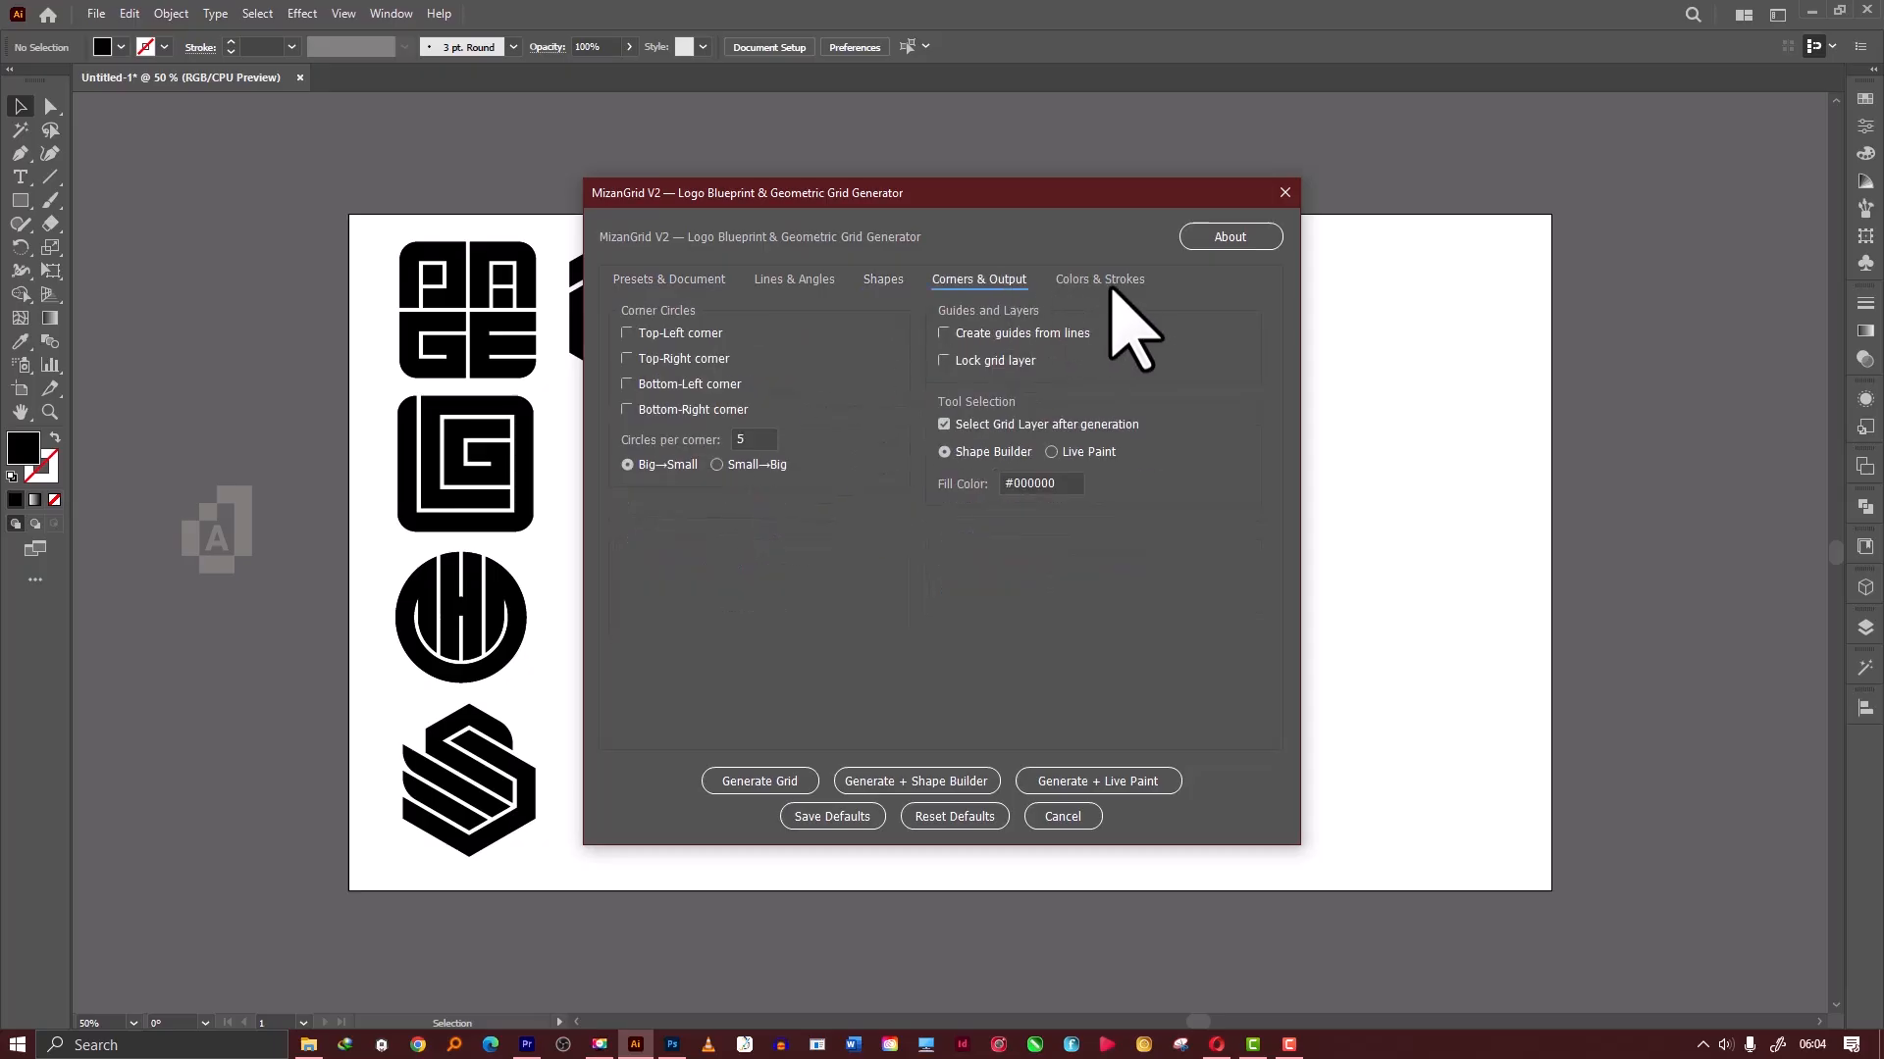
click(1125, 285)
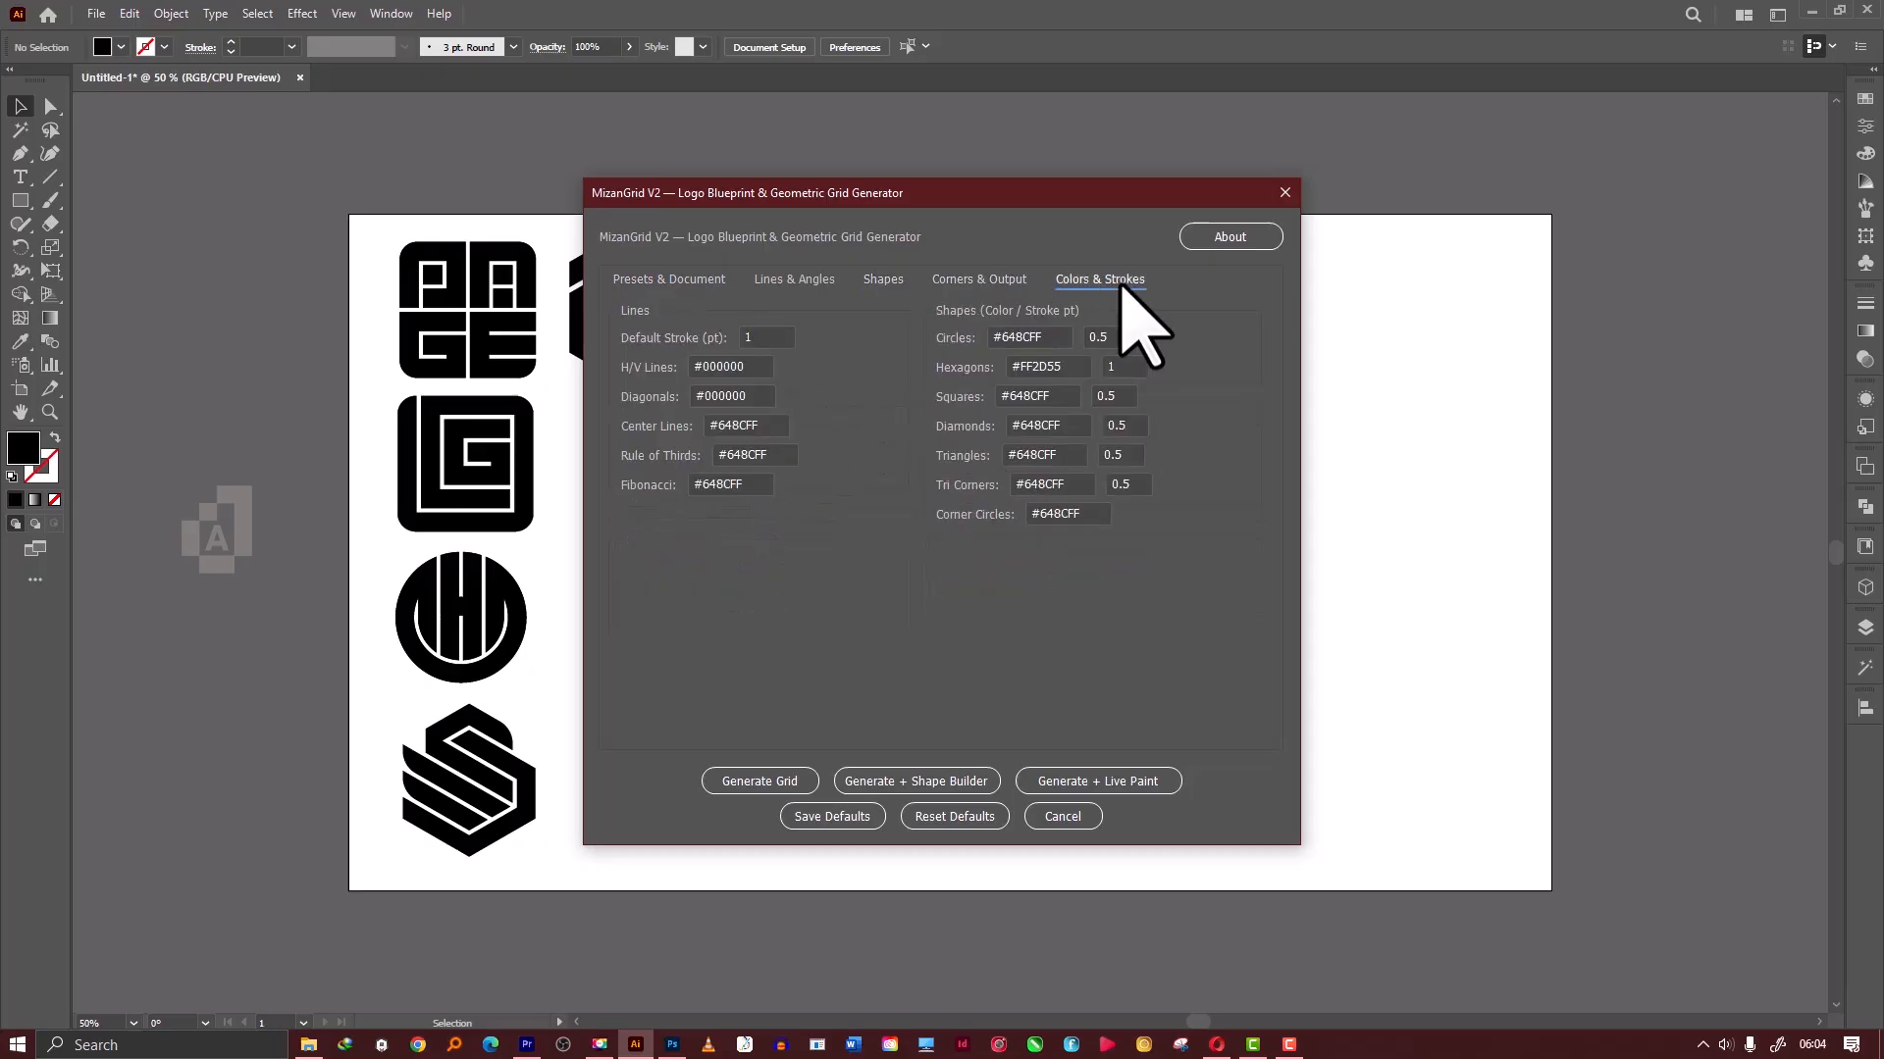
click(660, 284)
click(894, 783)
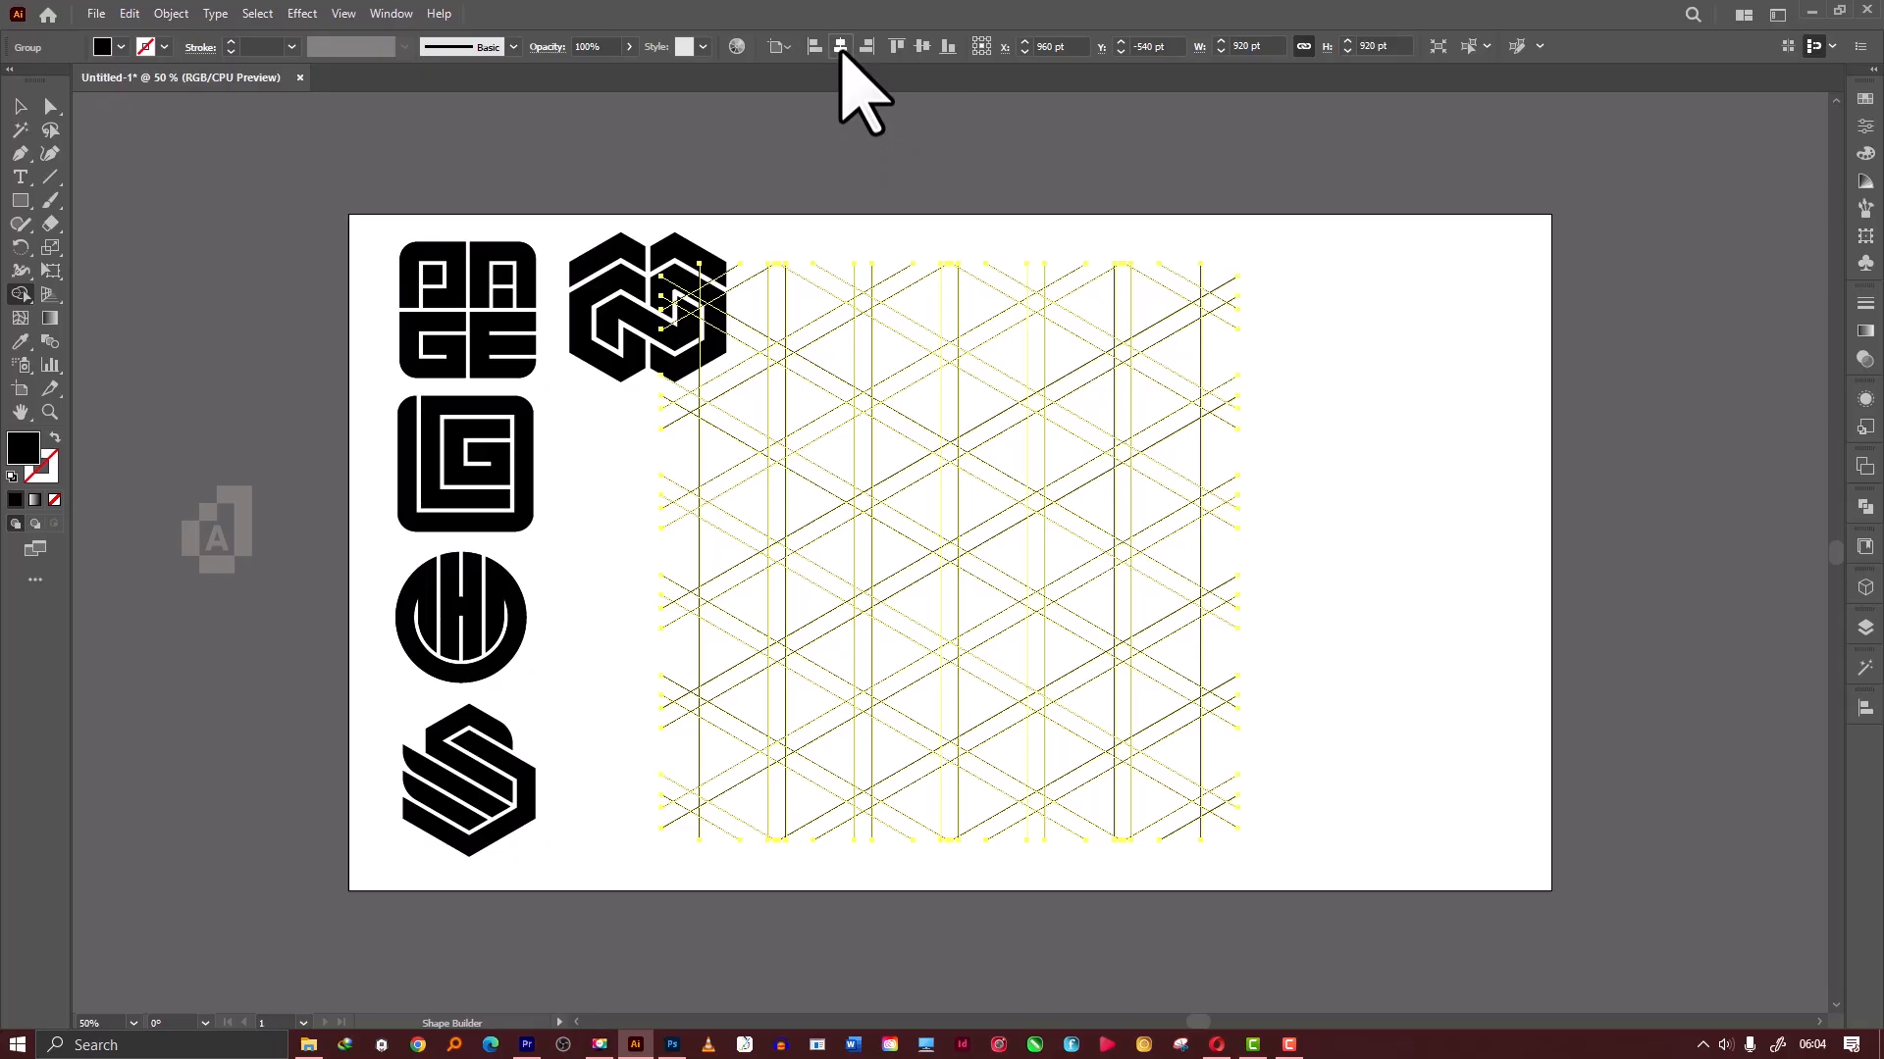
key(ctrl+plus)
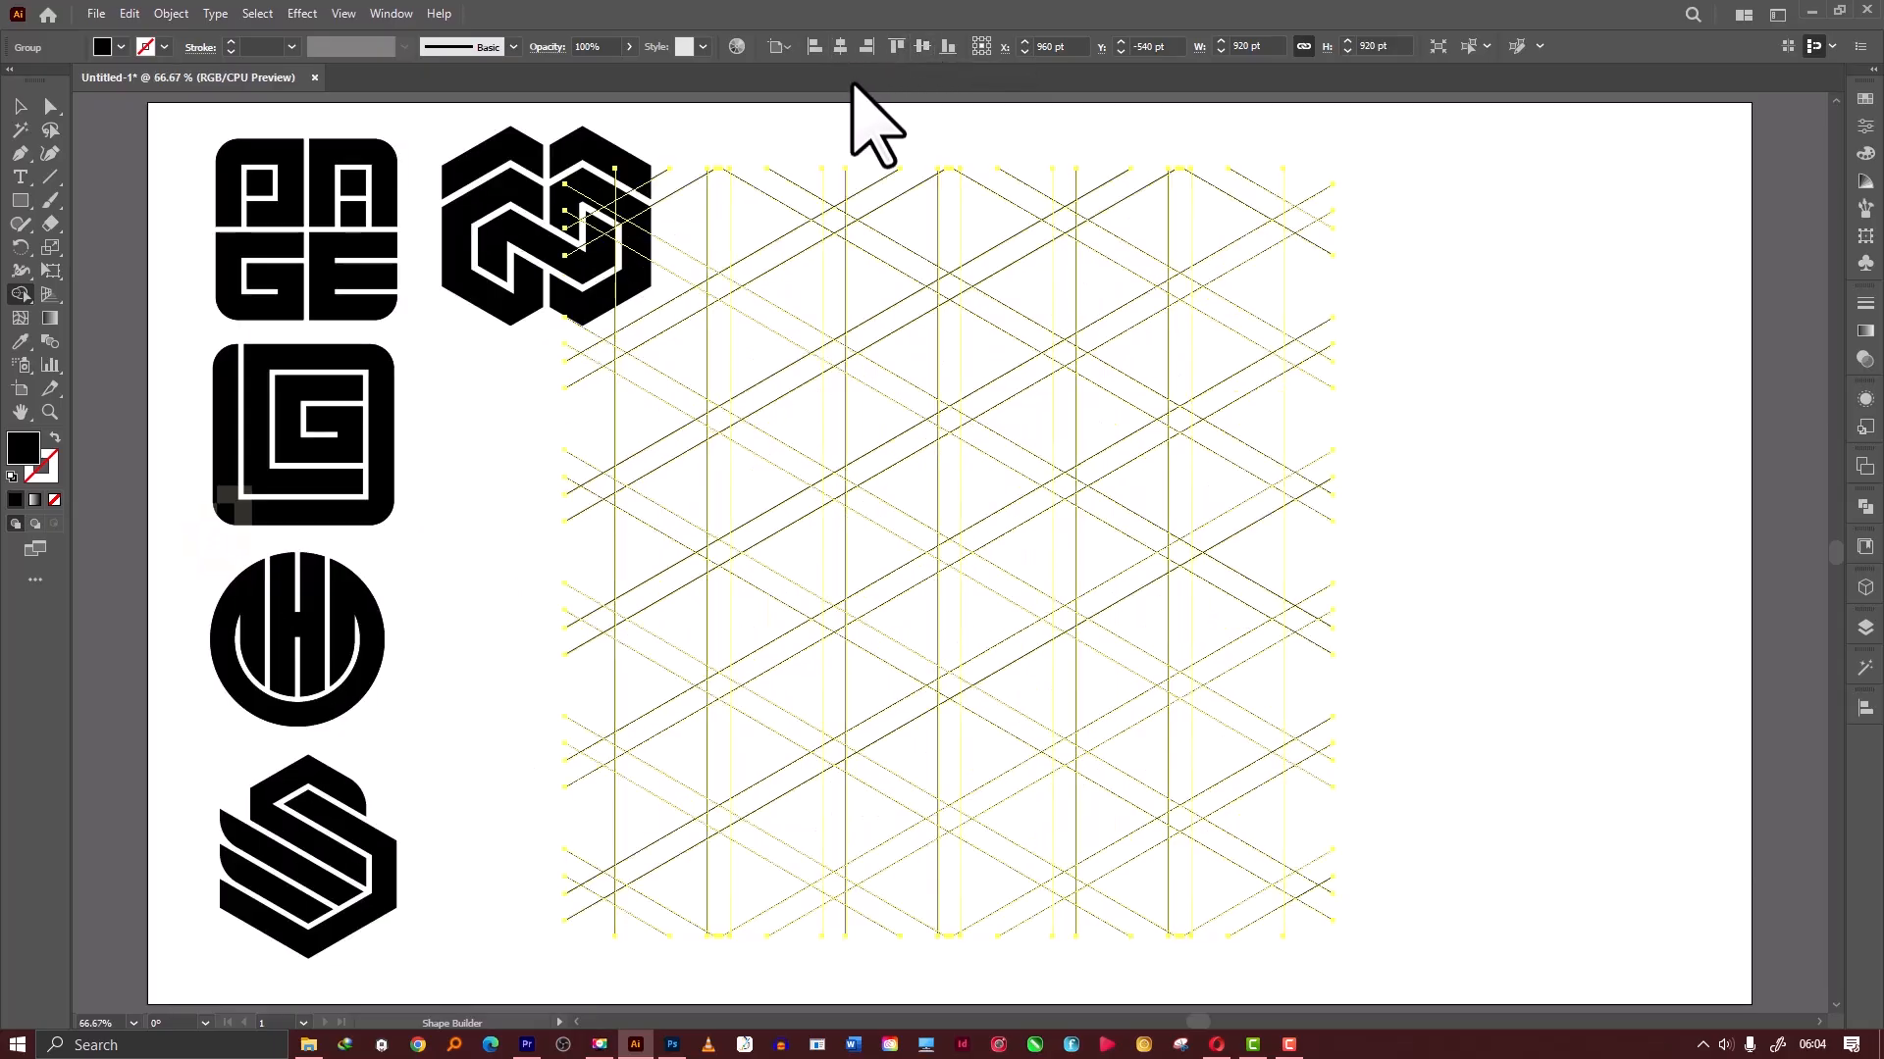
scroll(1128, 520, up, 2)
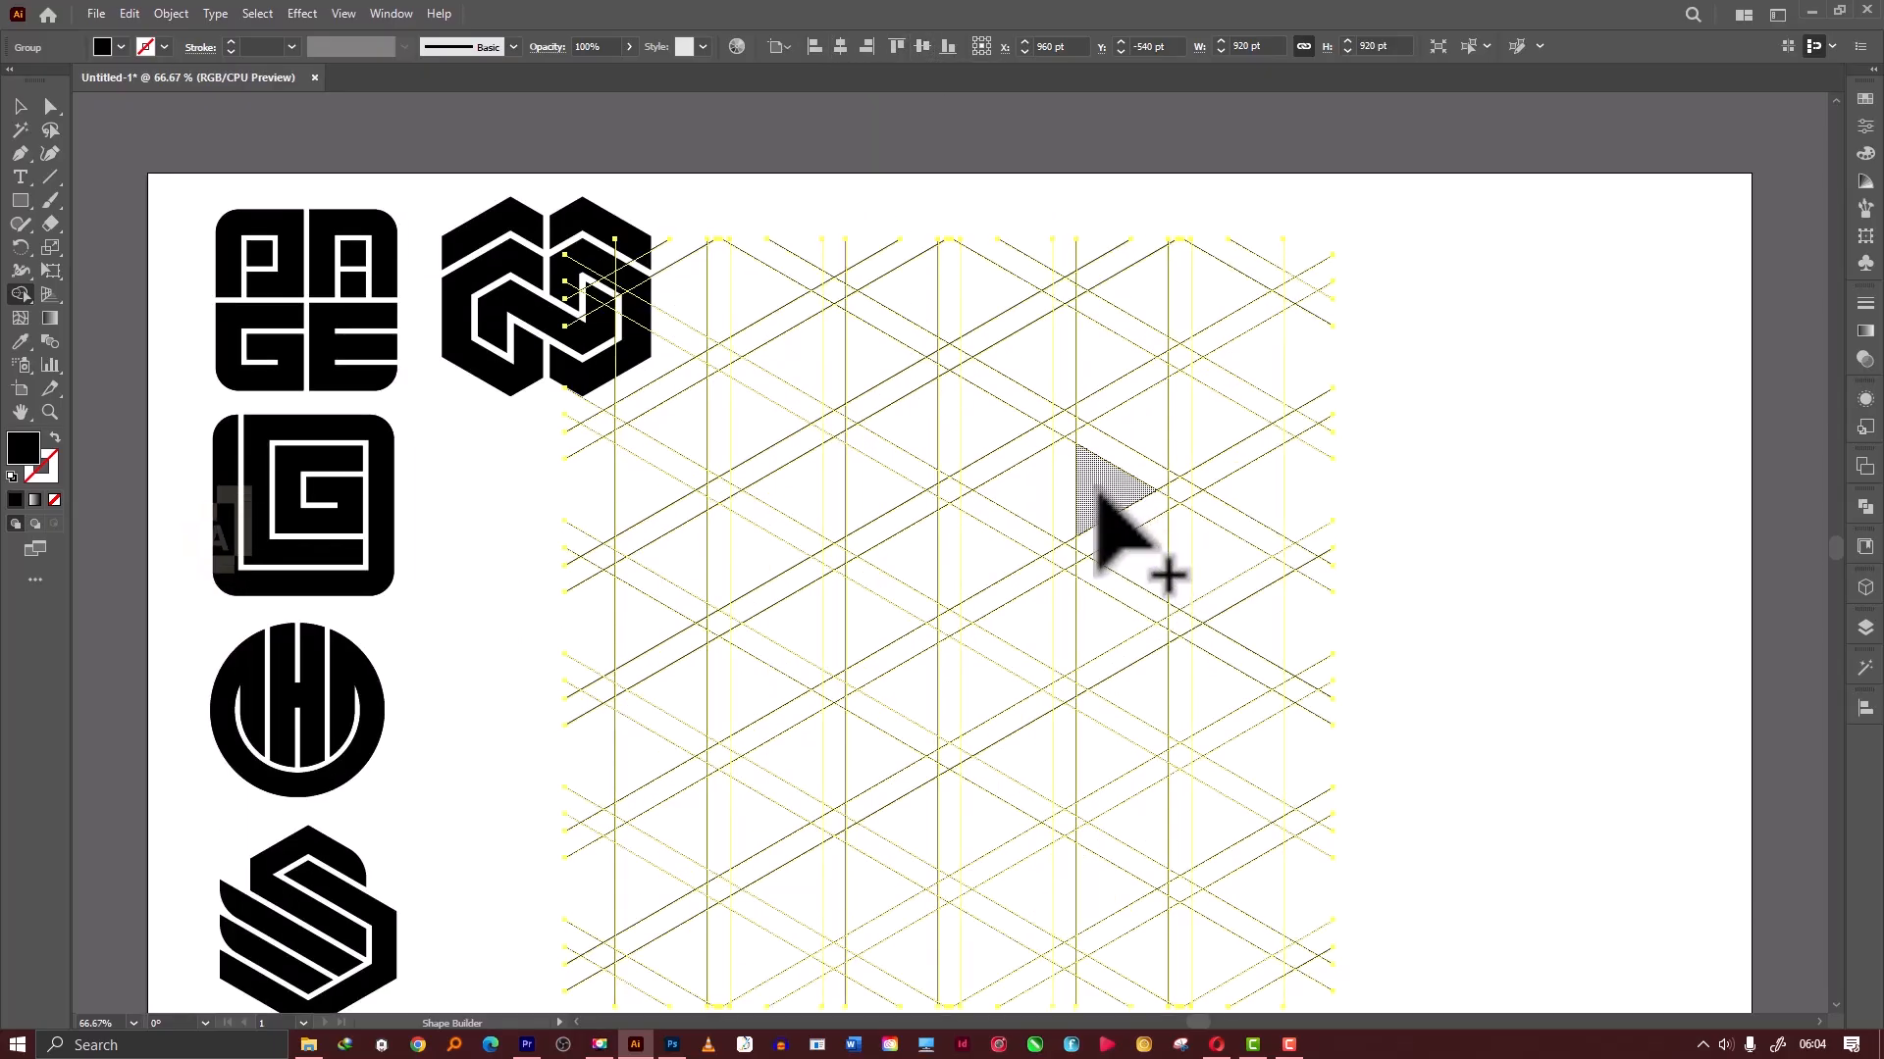
scroll(1128, 530, down, 1)
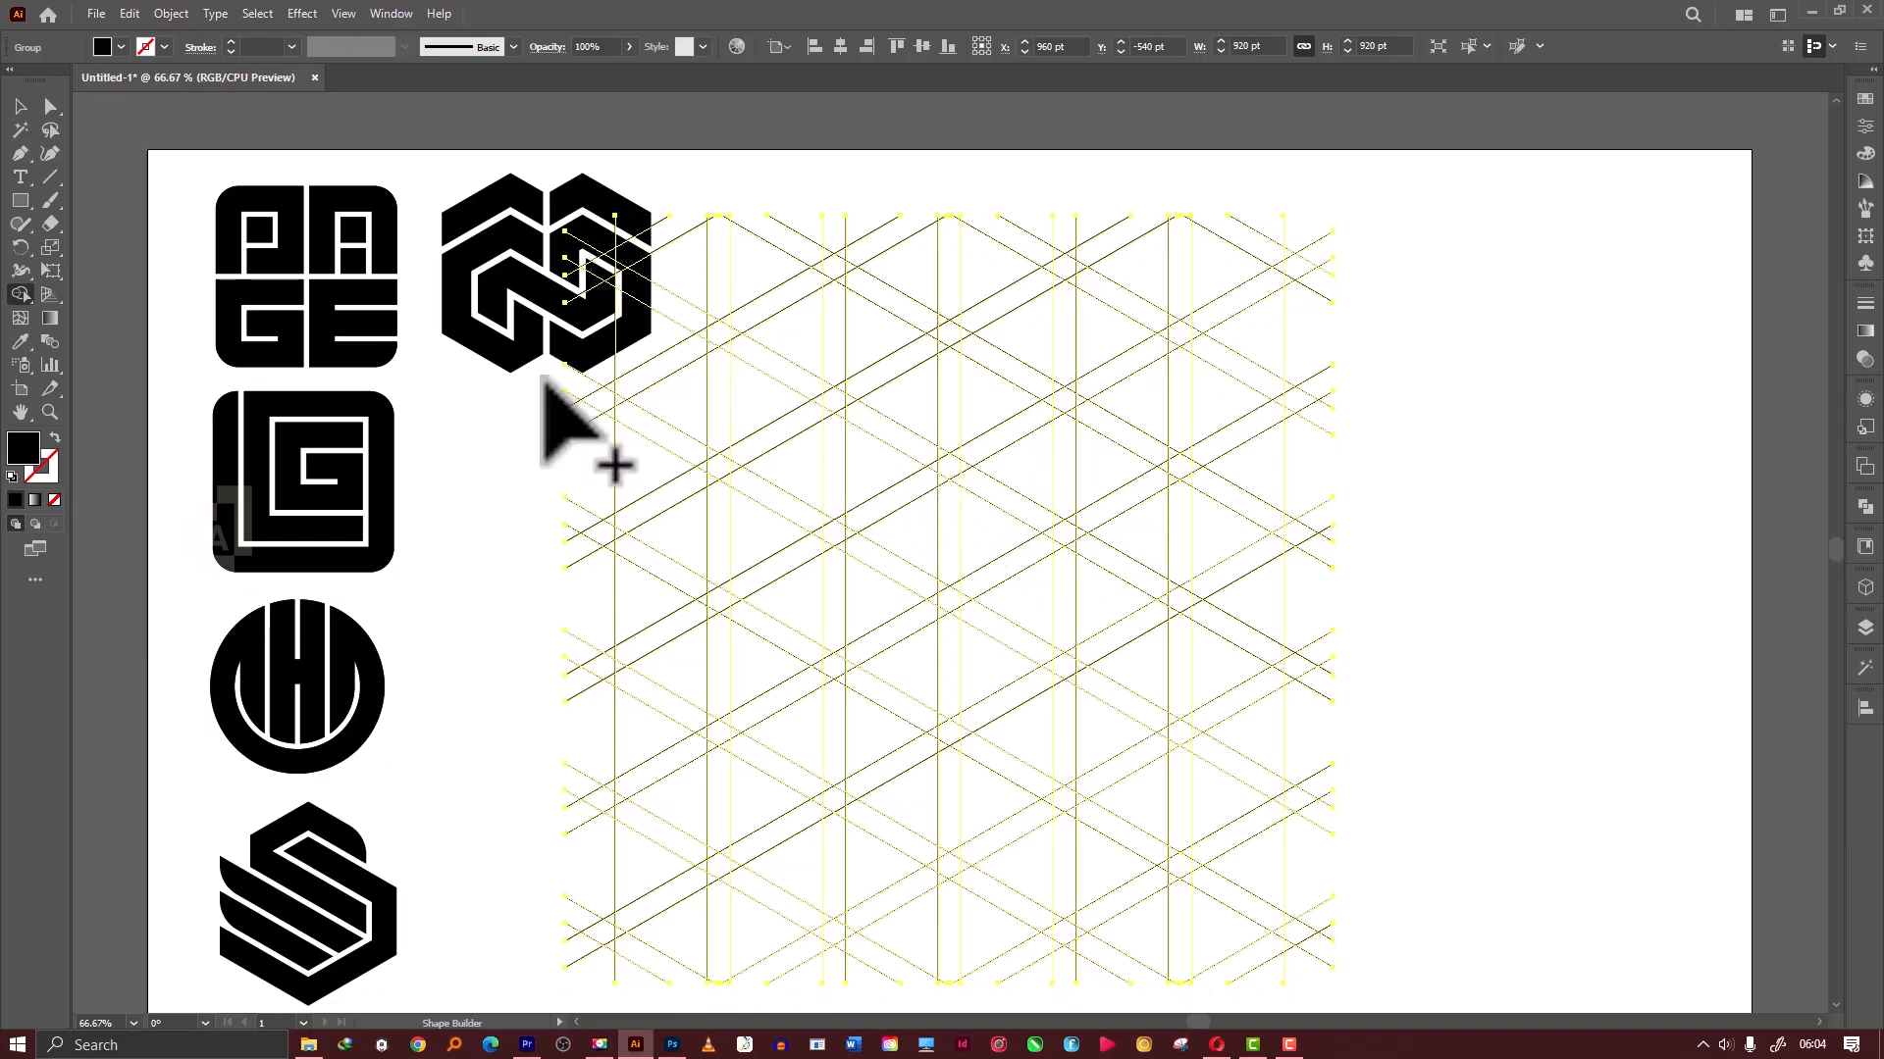
Merge grid cells with Shape Builder into two slanted bars at the grid's top and a full-width chevron band beneath them.
mouse_move(666, 453)
mouse_down()
mouse_move(828, 329)
mouse_move(956, 279)
mouse_move(836, 349)
mouse_up()
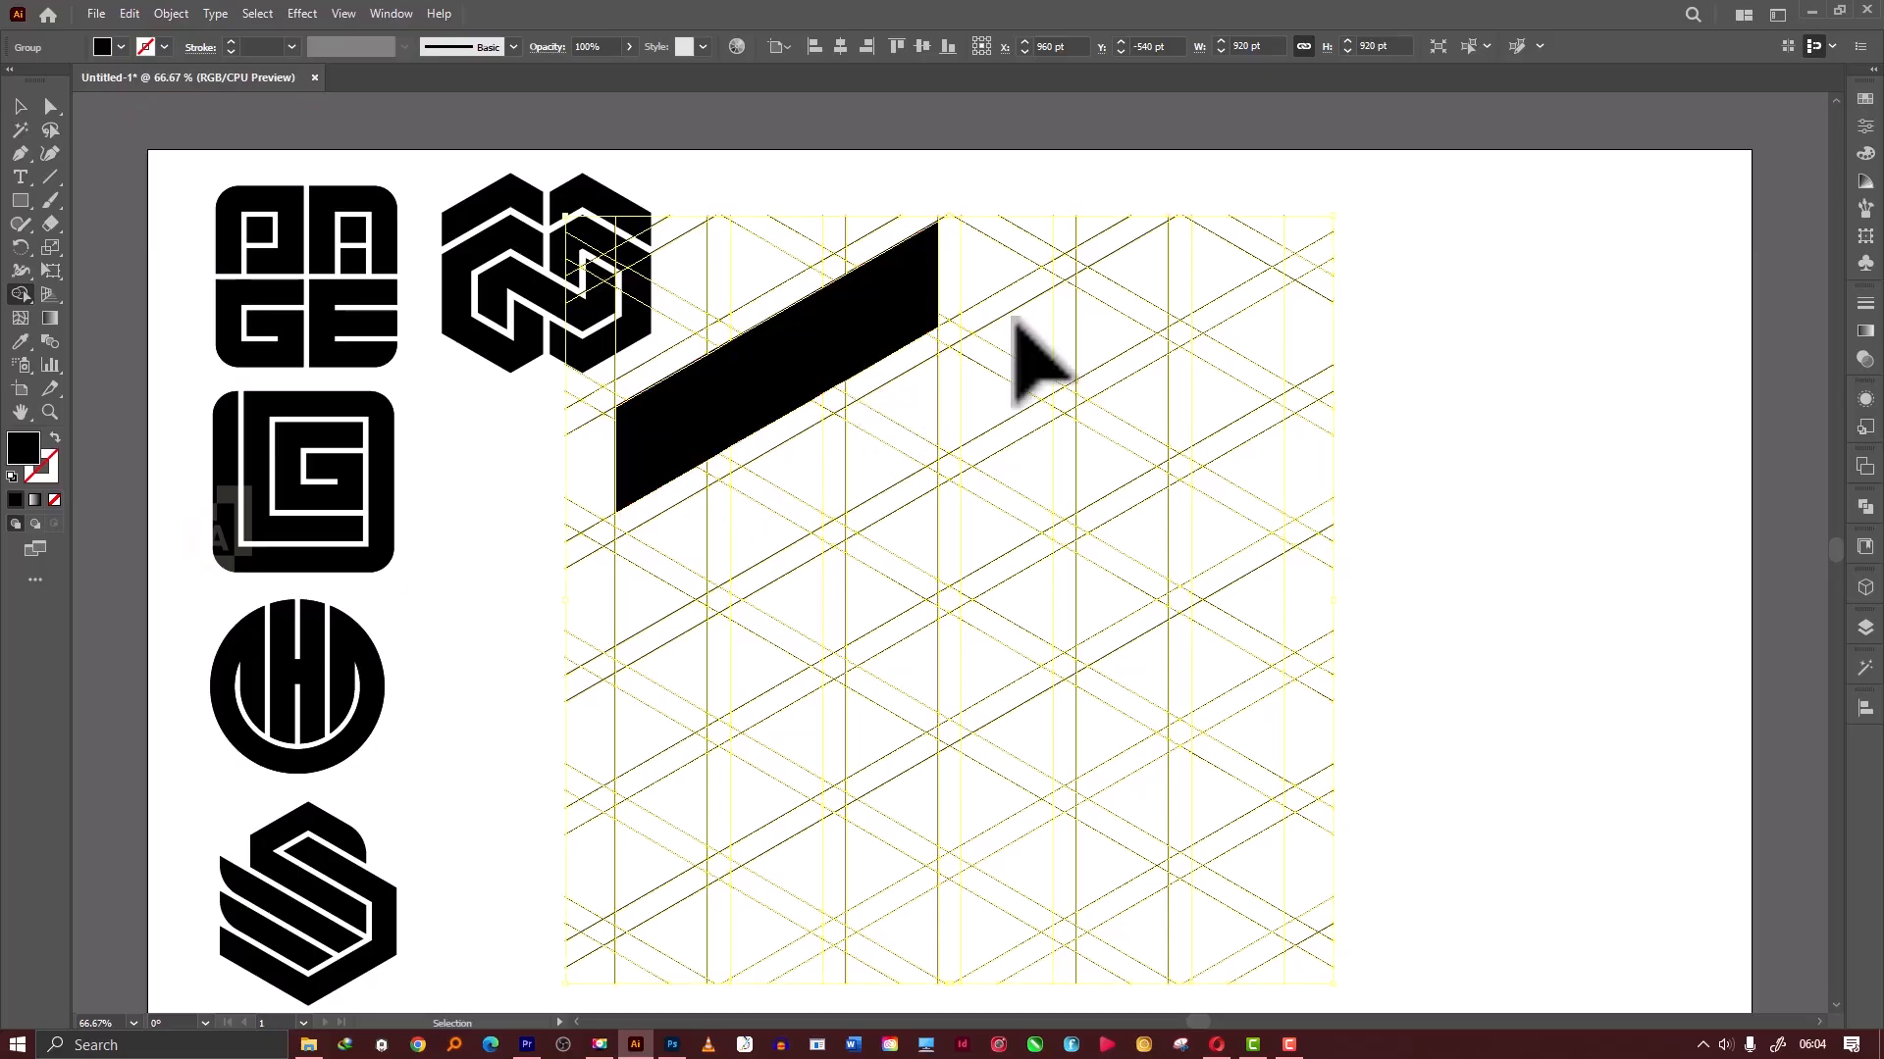
mouse_move(1030, 294)
mouse_down()
mouse_move(1223, 421)
mouse_move(1248, 447)
mouse_move(1221, 462)
mouse_up()
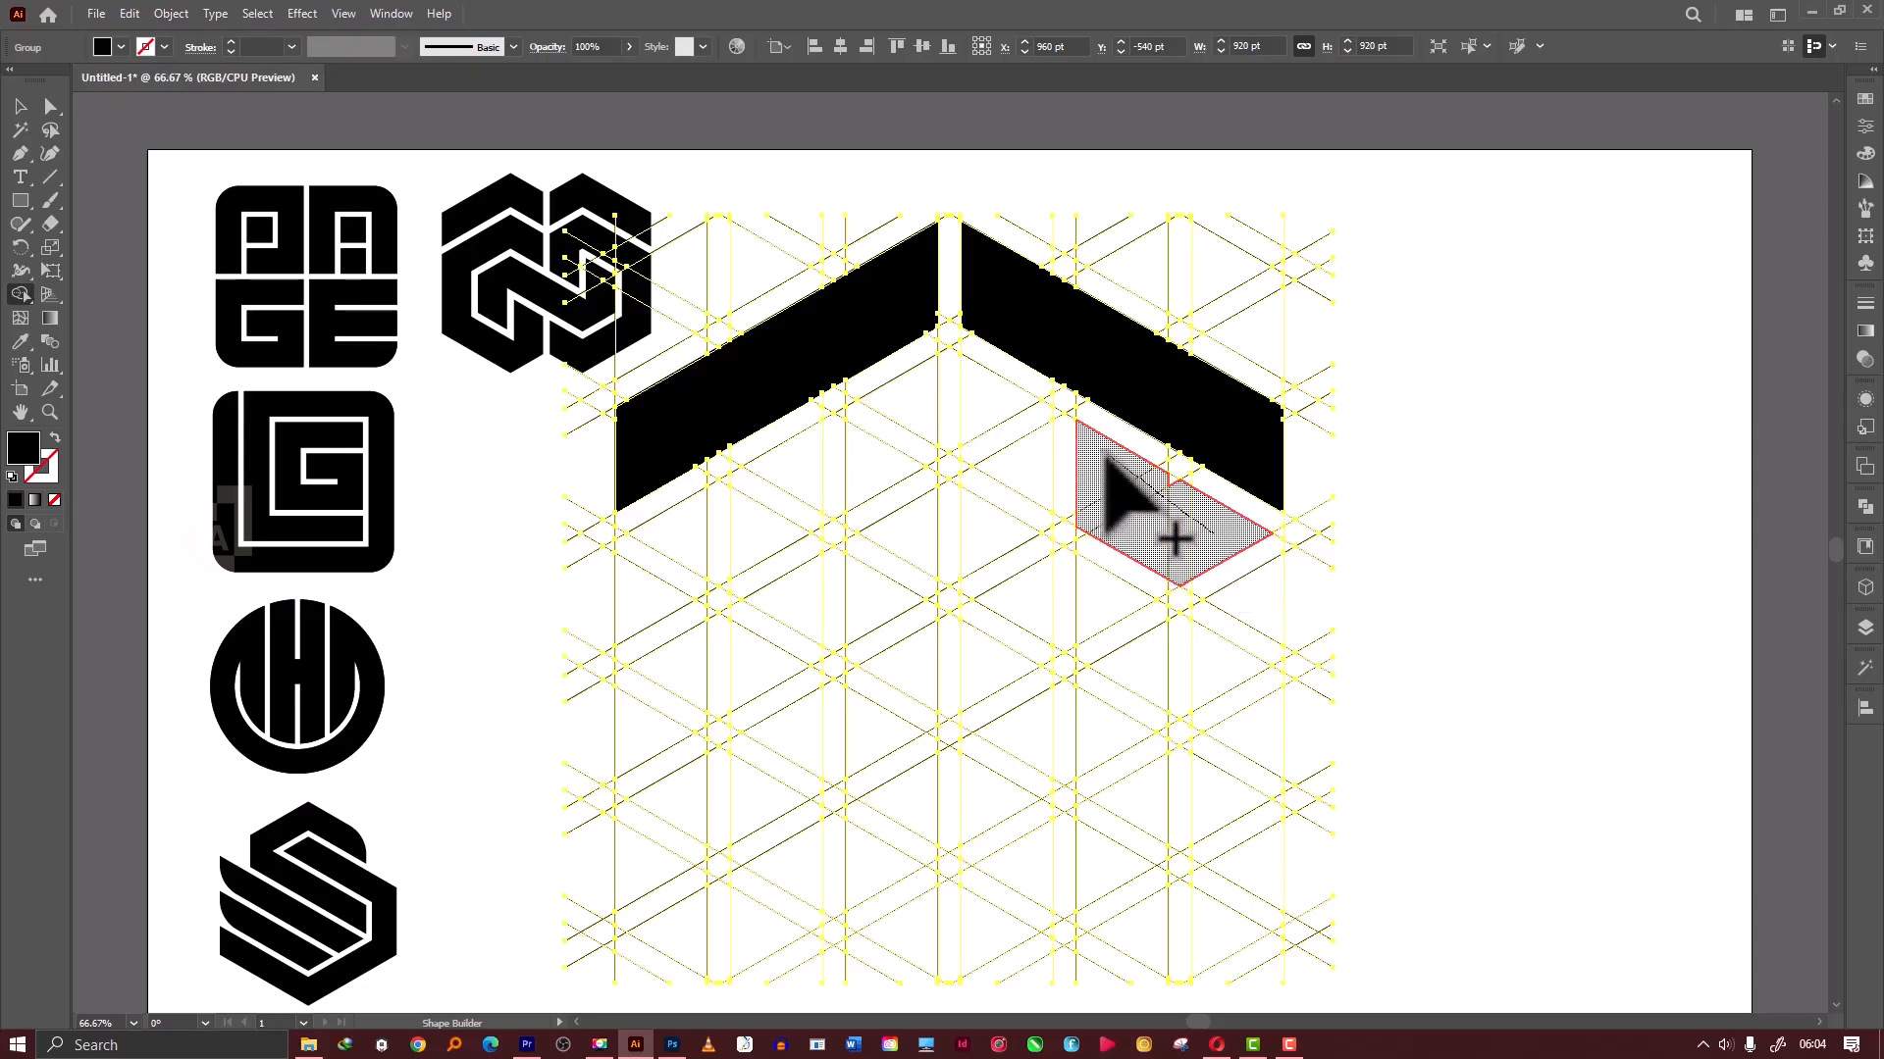
mouse_move(1106, 457)
mouse_down()
mouse_move(992, 412)
mouse_move(802, 500)
mouse_move(673, 602)
mouse_move(701, 589)
mouse_up()
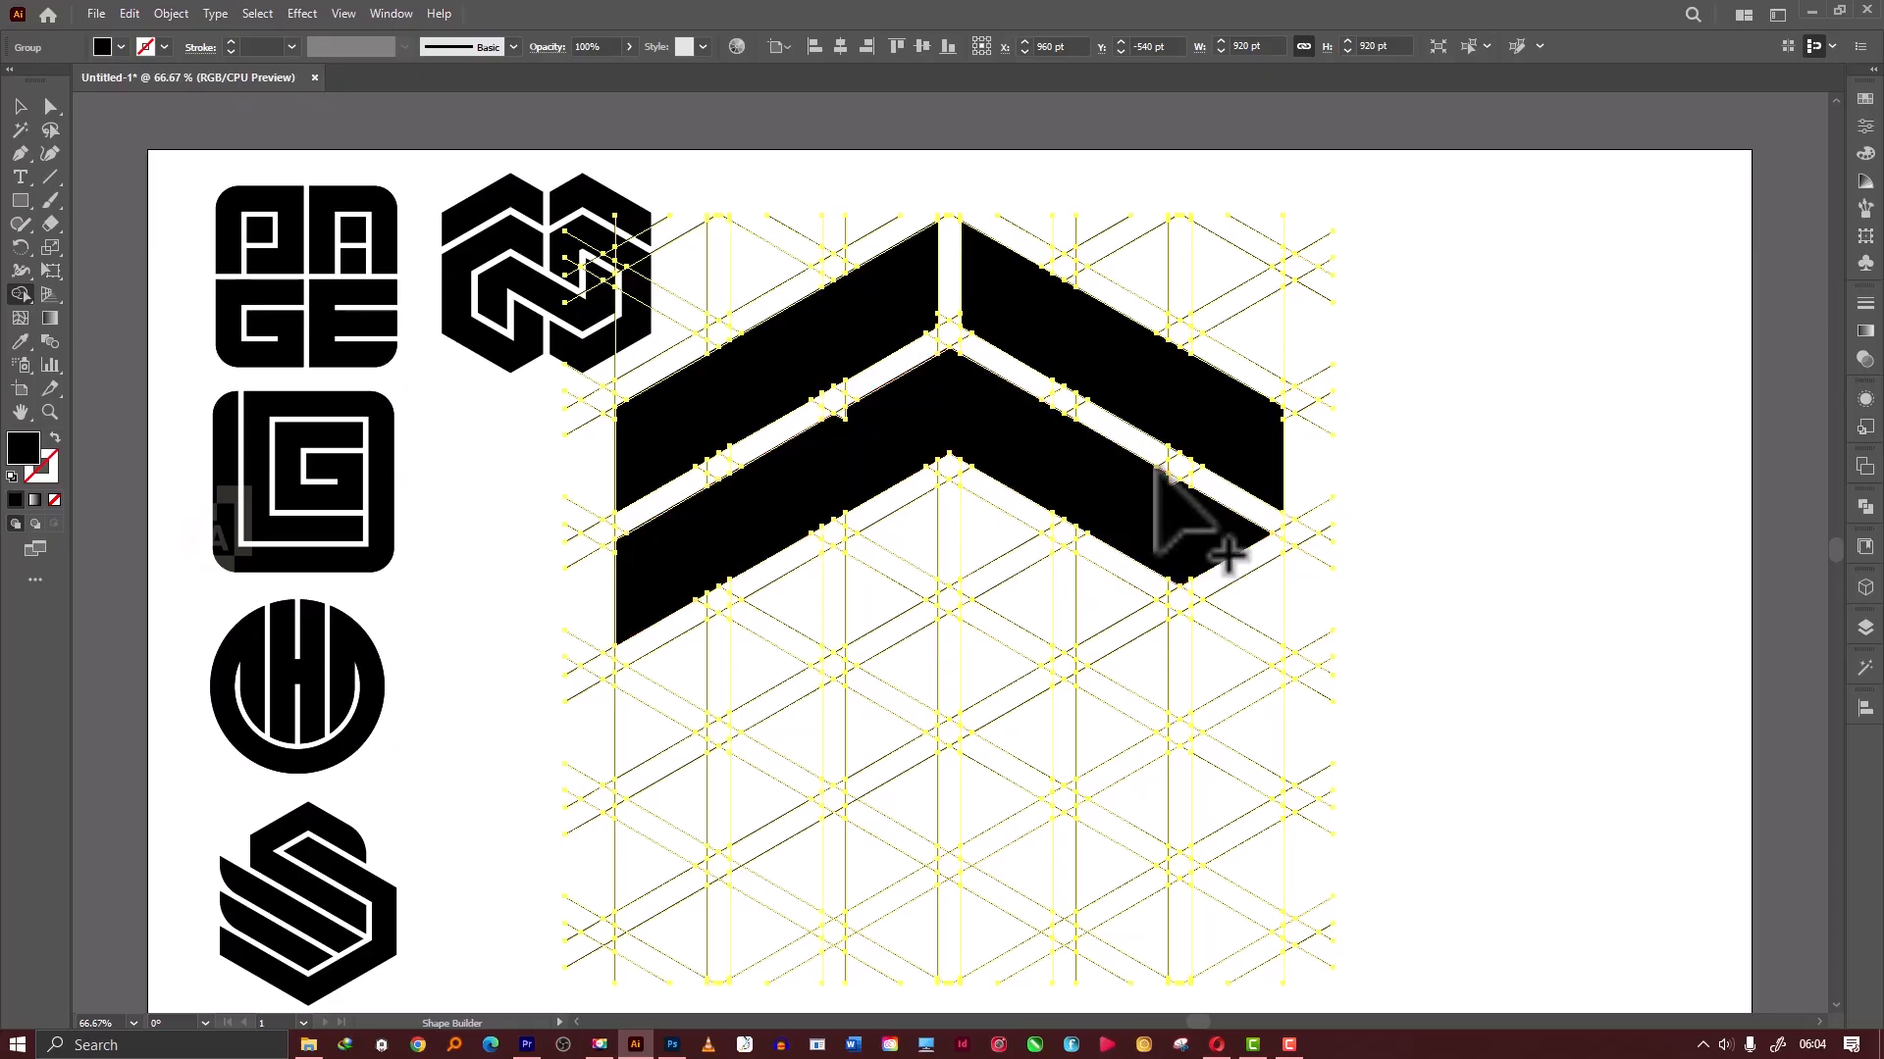
drag(1161, 472, 1180, 483)
mouse_move(1179, 549)
mouse_down()
mouse_move(1243, 594)
mouse_move(1190, 588)
mouse_up()
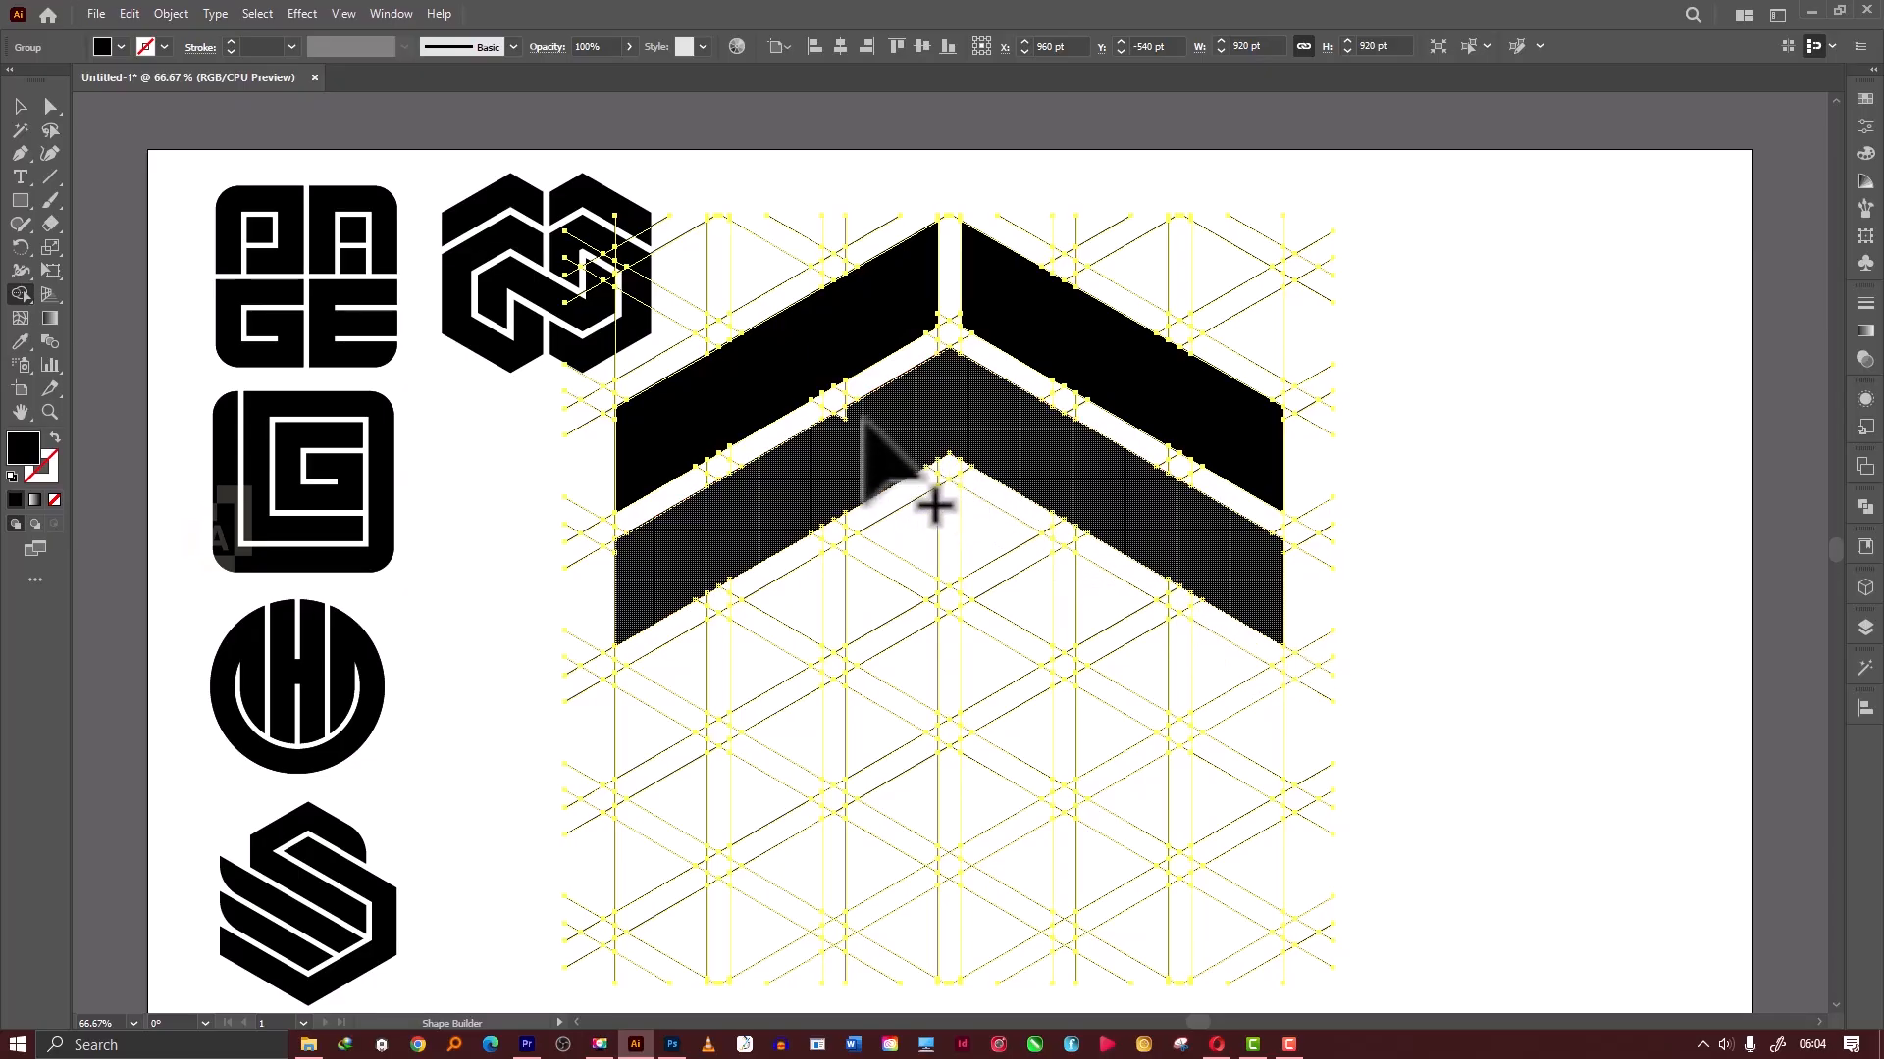
Extend the diagonal grid lines past the grid's top and bottom center so they cross and close both hexagon tips.
key(ctrl)
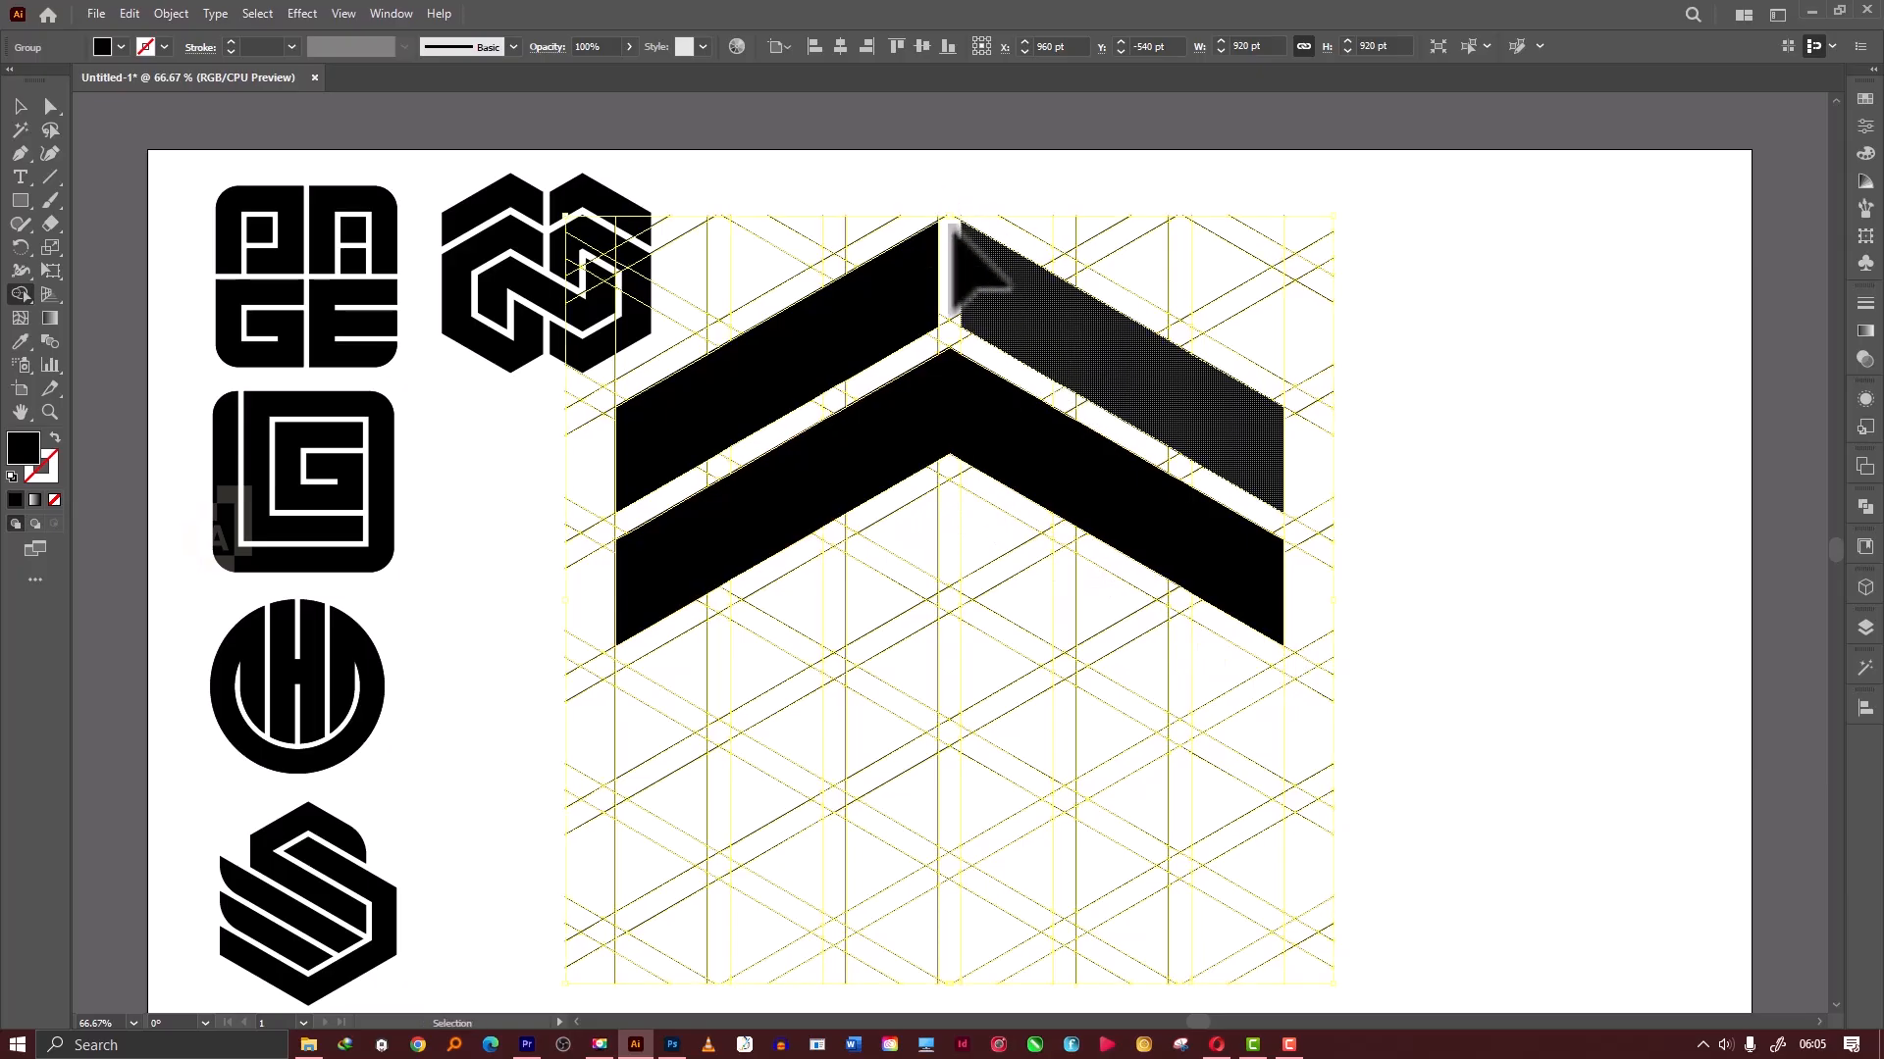
ctrl+click(961, 203)
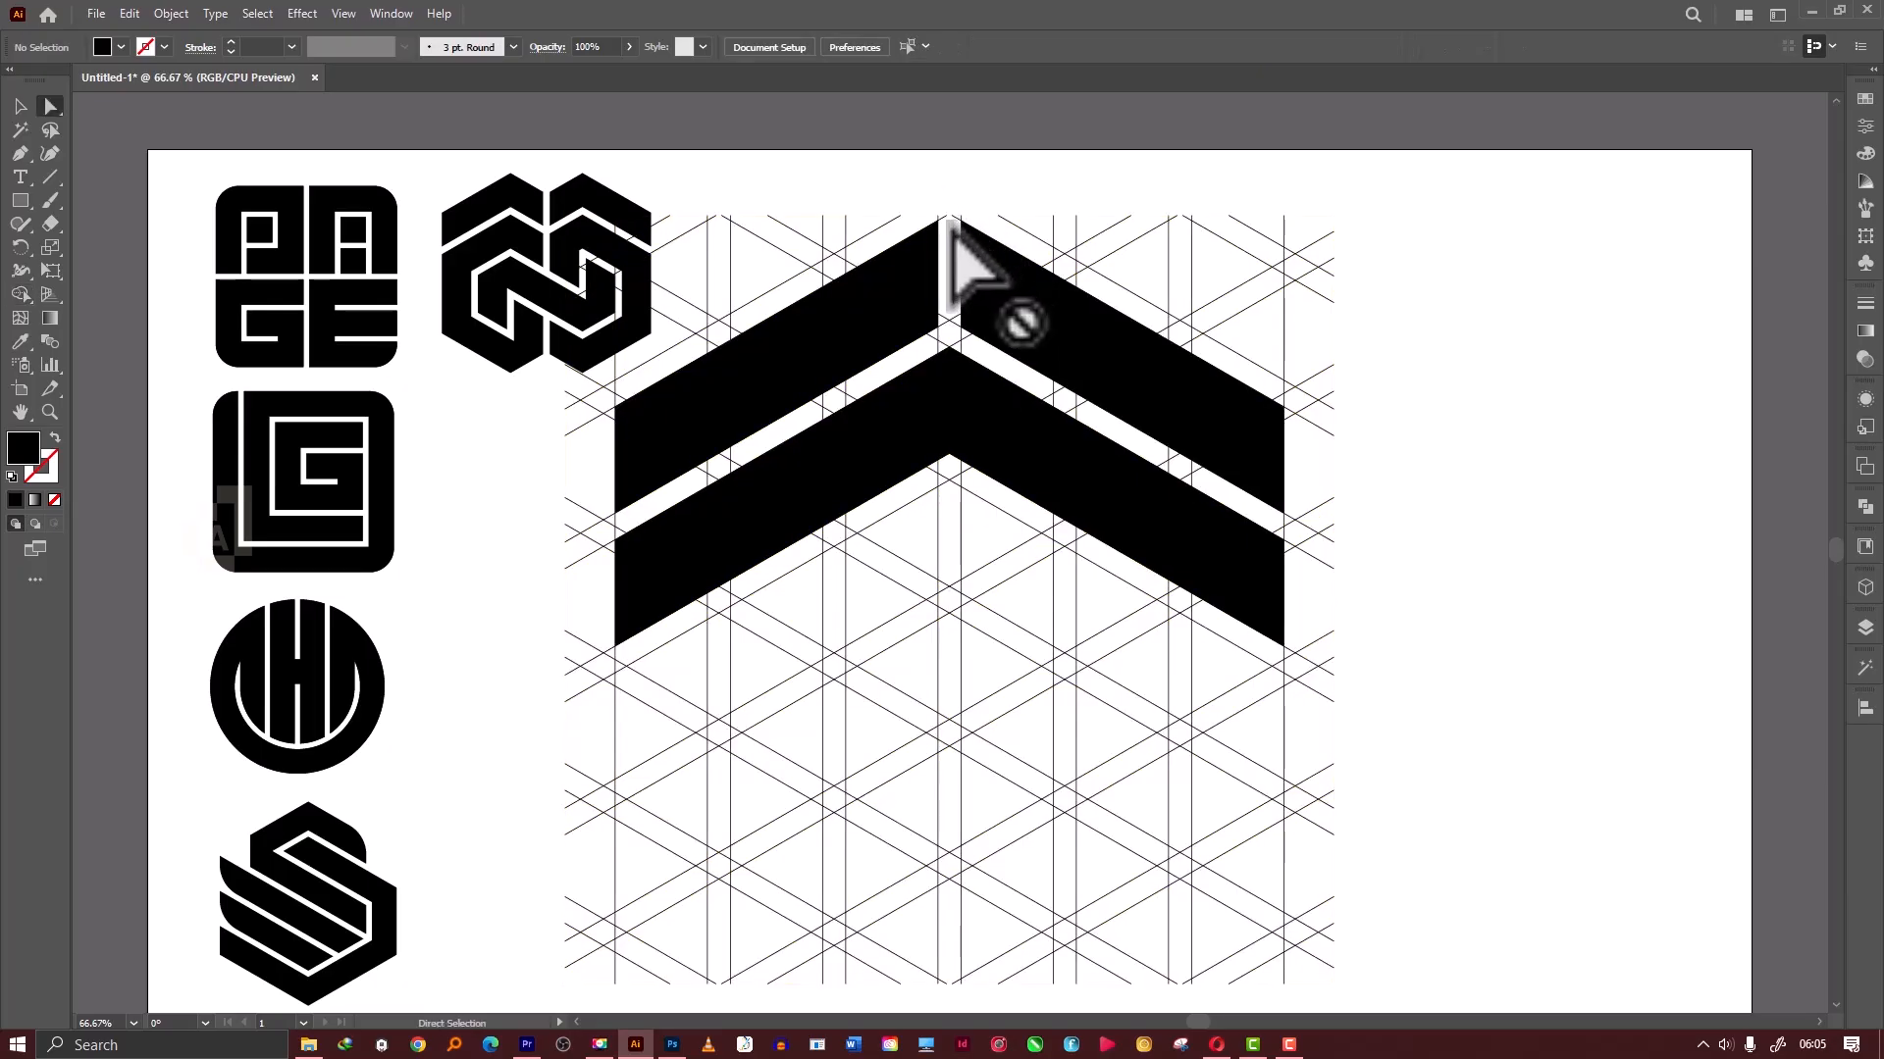
click(956, 215)
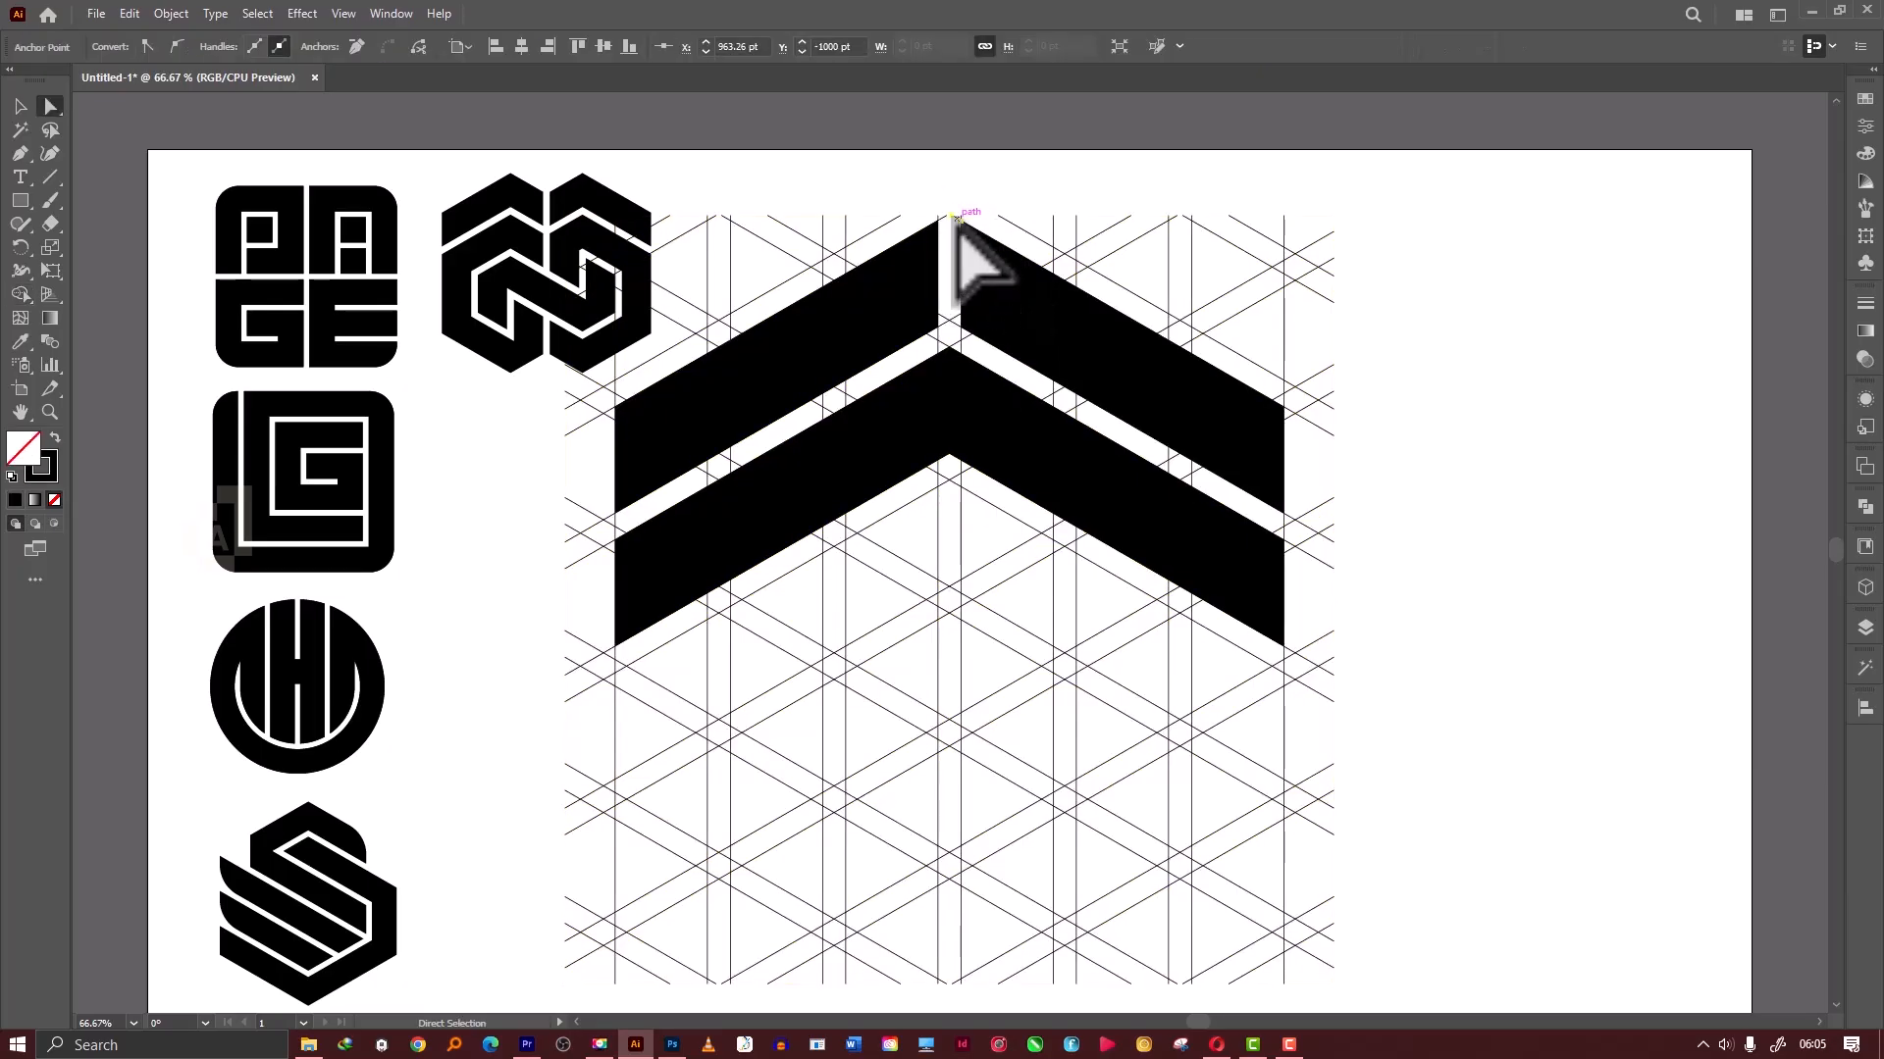
drag(955, 212, 942, 215)
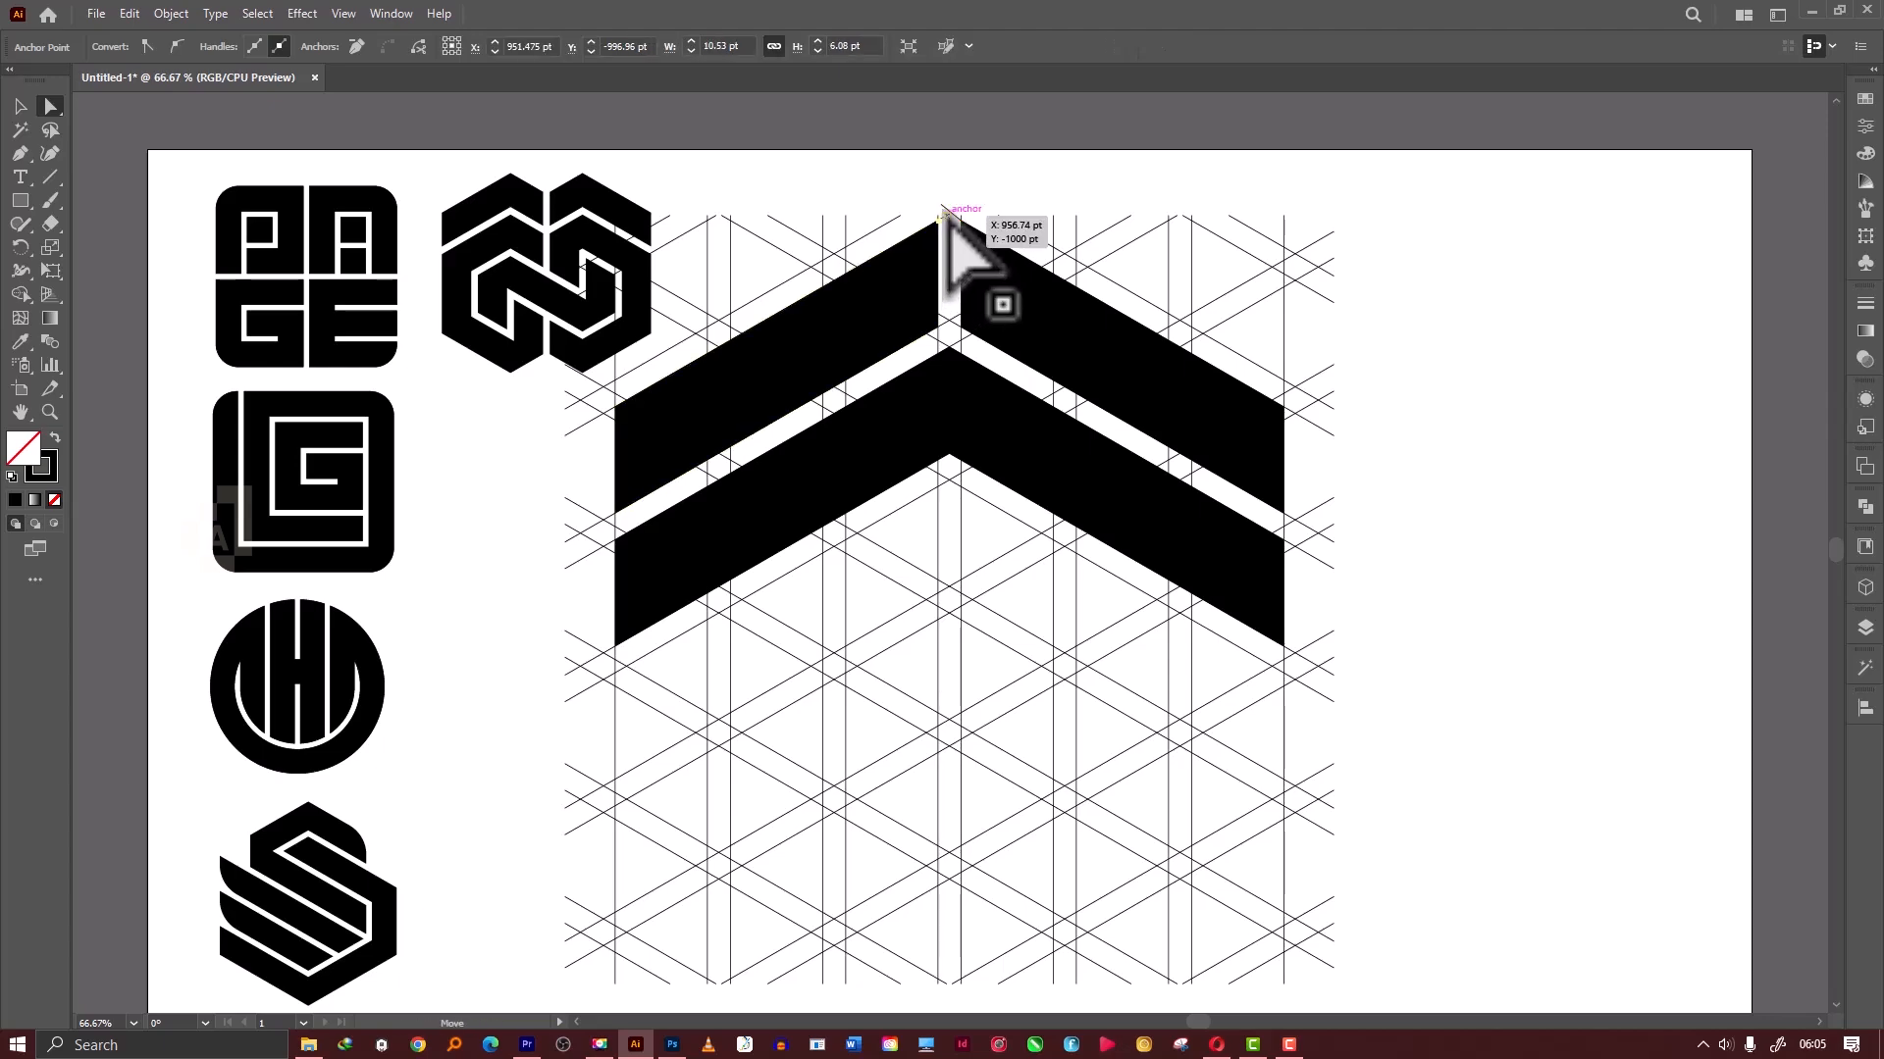
click(959, 203)
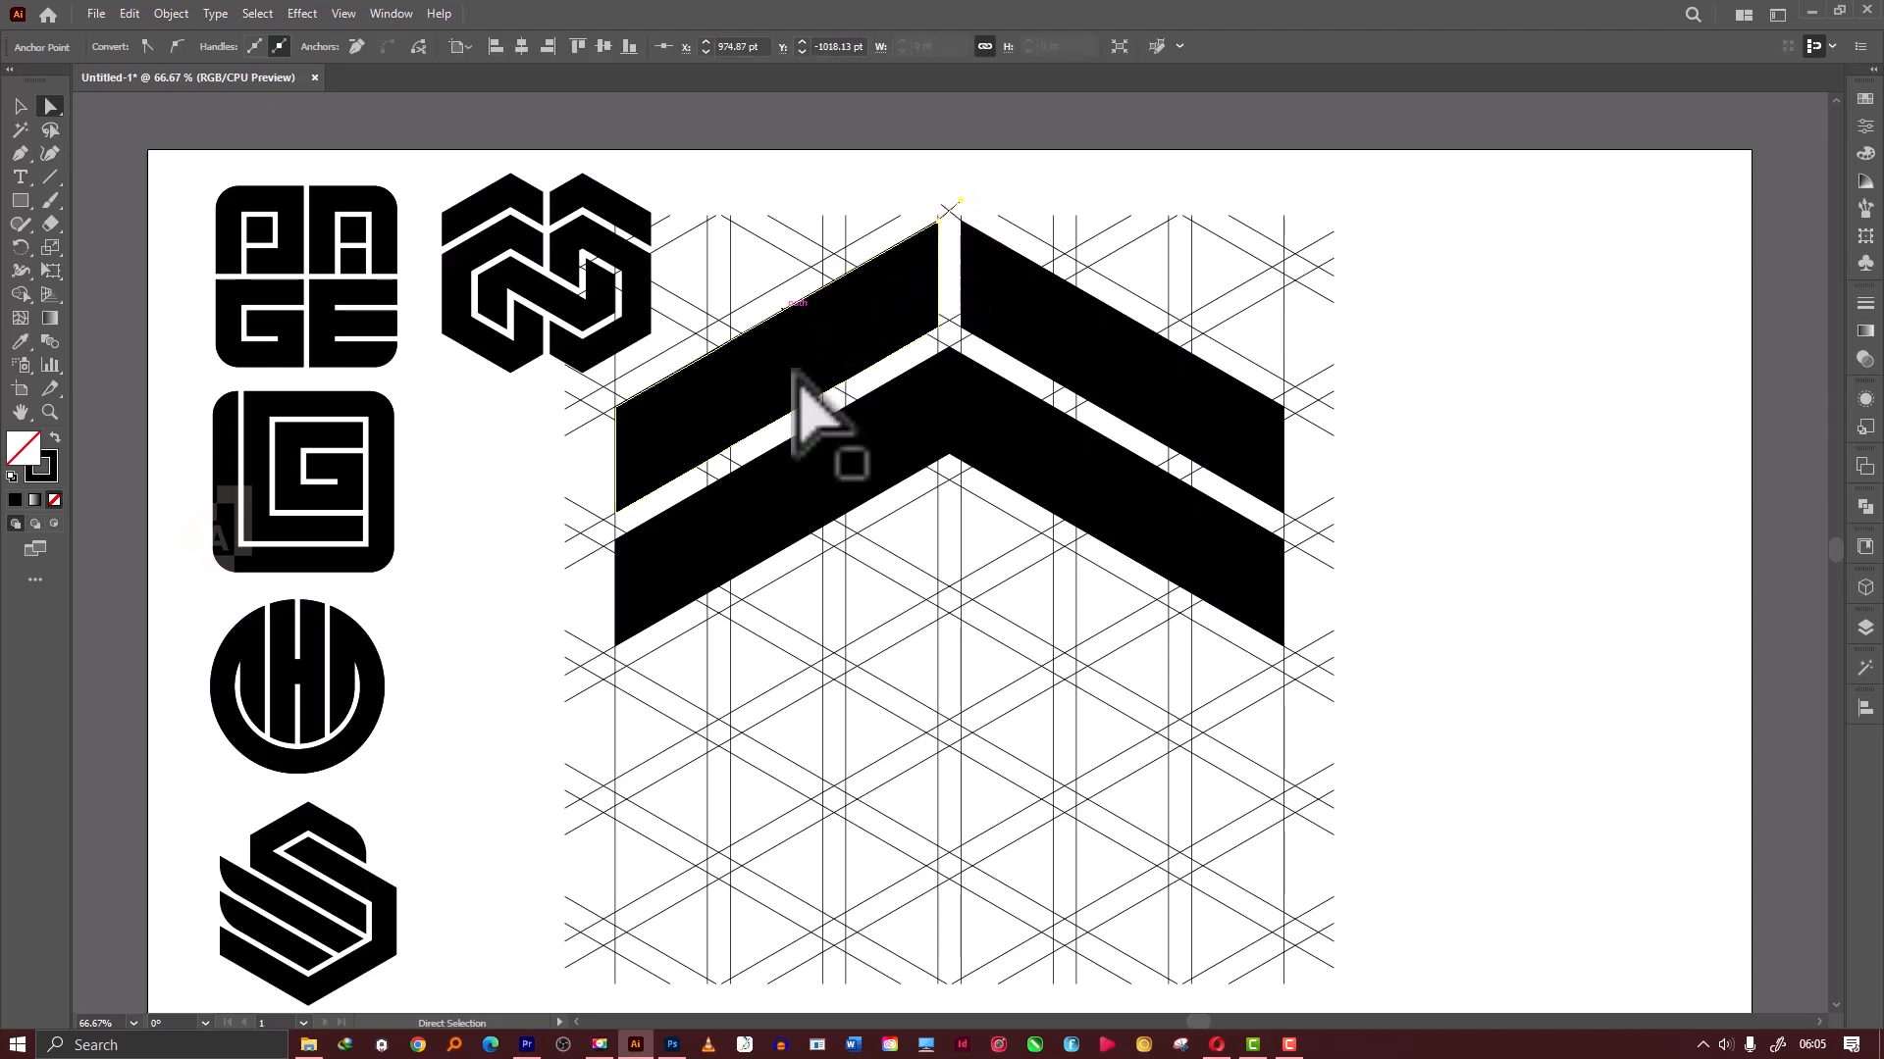
scroll(1010, 971, down, 1)
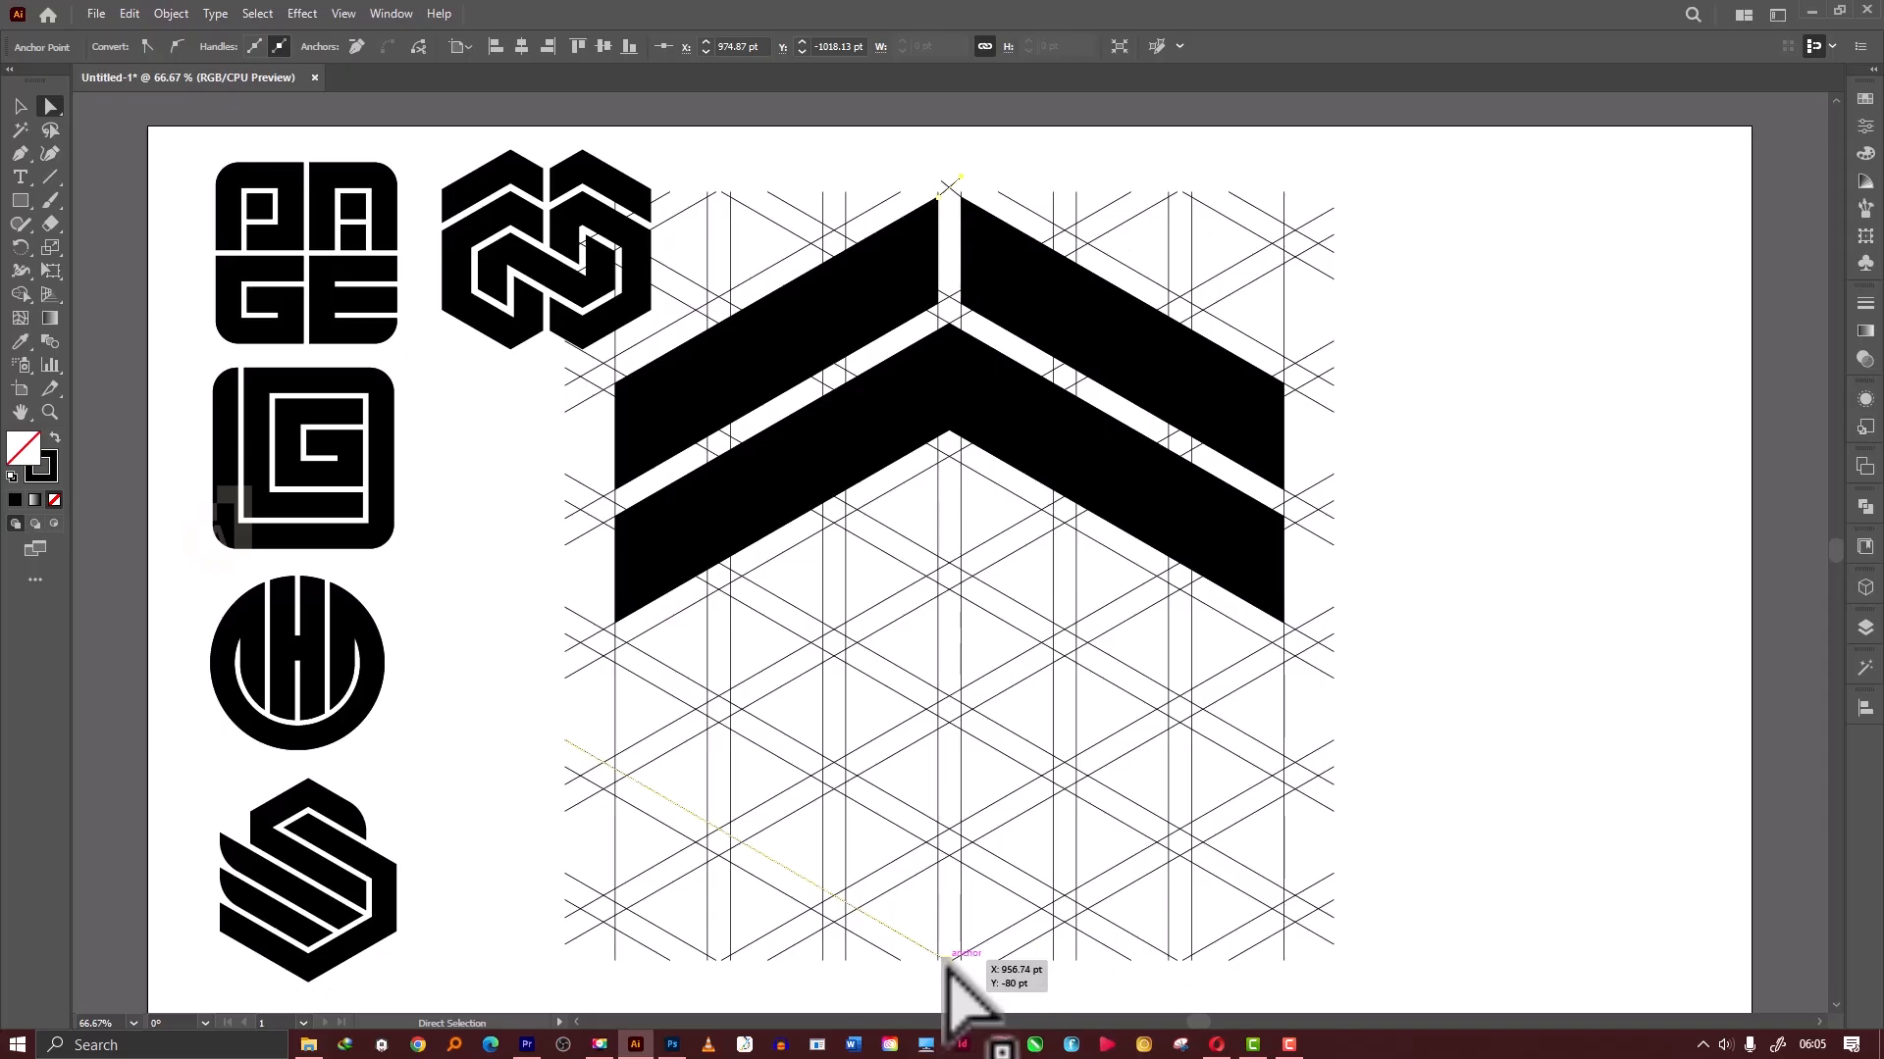
mouse_move(951, 957)
mouse_down()
mouse_move(935, 965)
mouse_move(966, 977)
mouse_up()
Reselect the whole grid, swap its fill and stroke, and join the two upper bars into one peaked chevron with Shape Builder.
key(v)
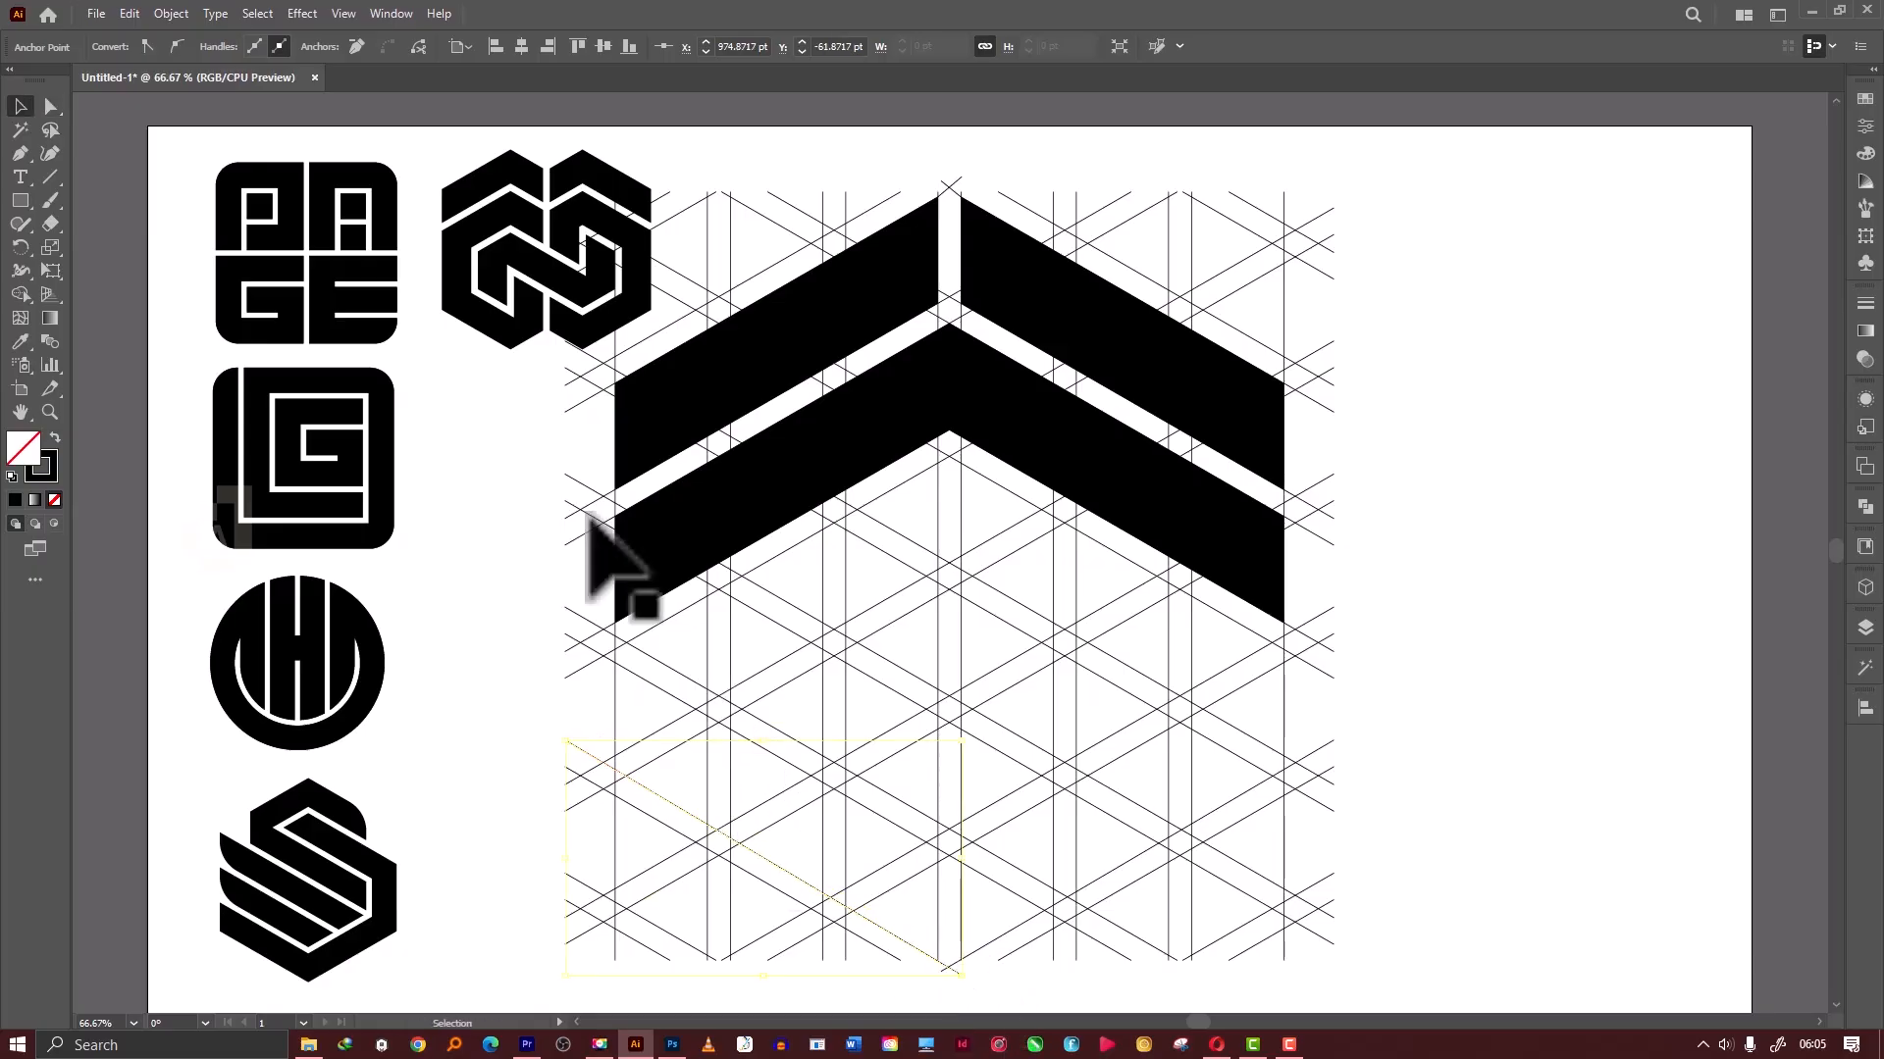
drag(512, 432, 1260, 872)
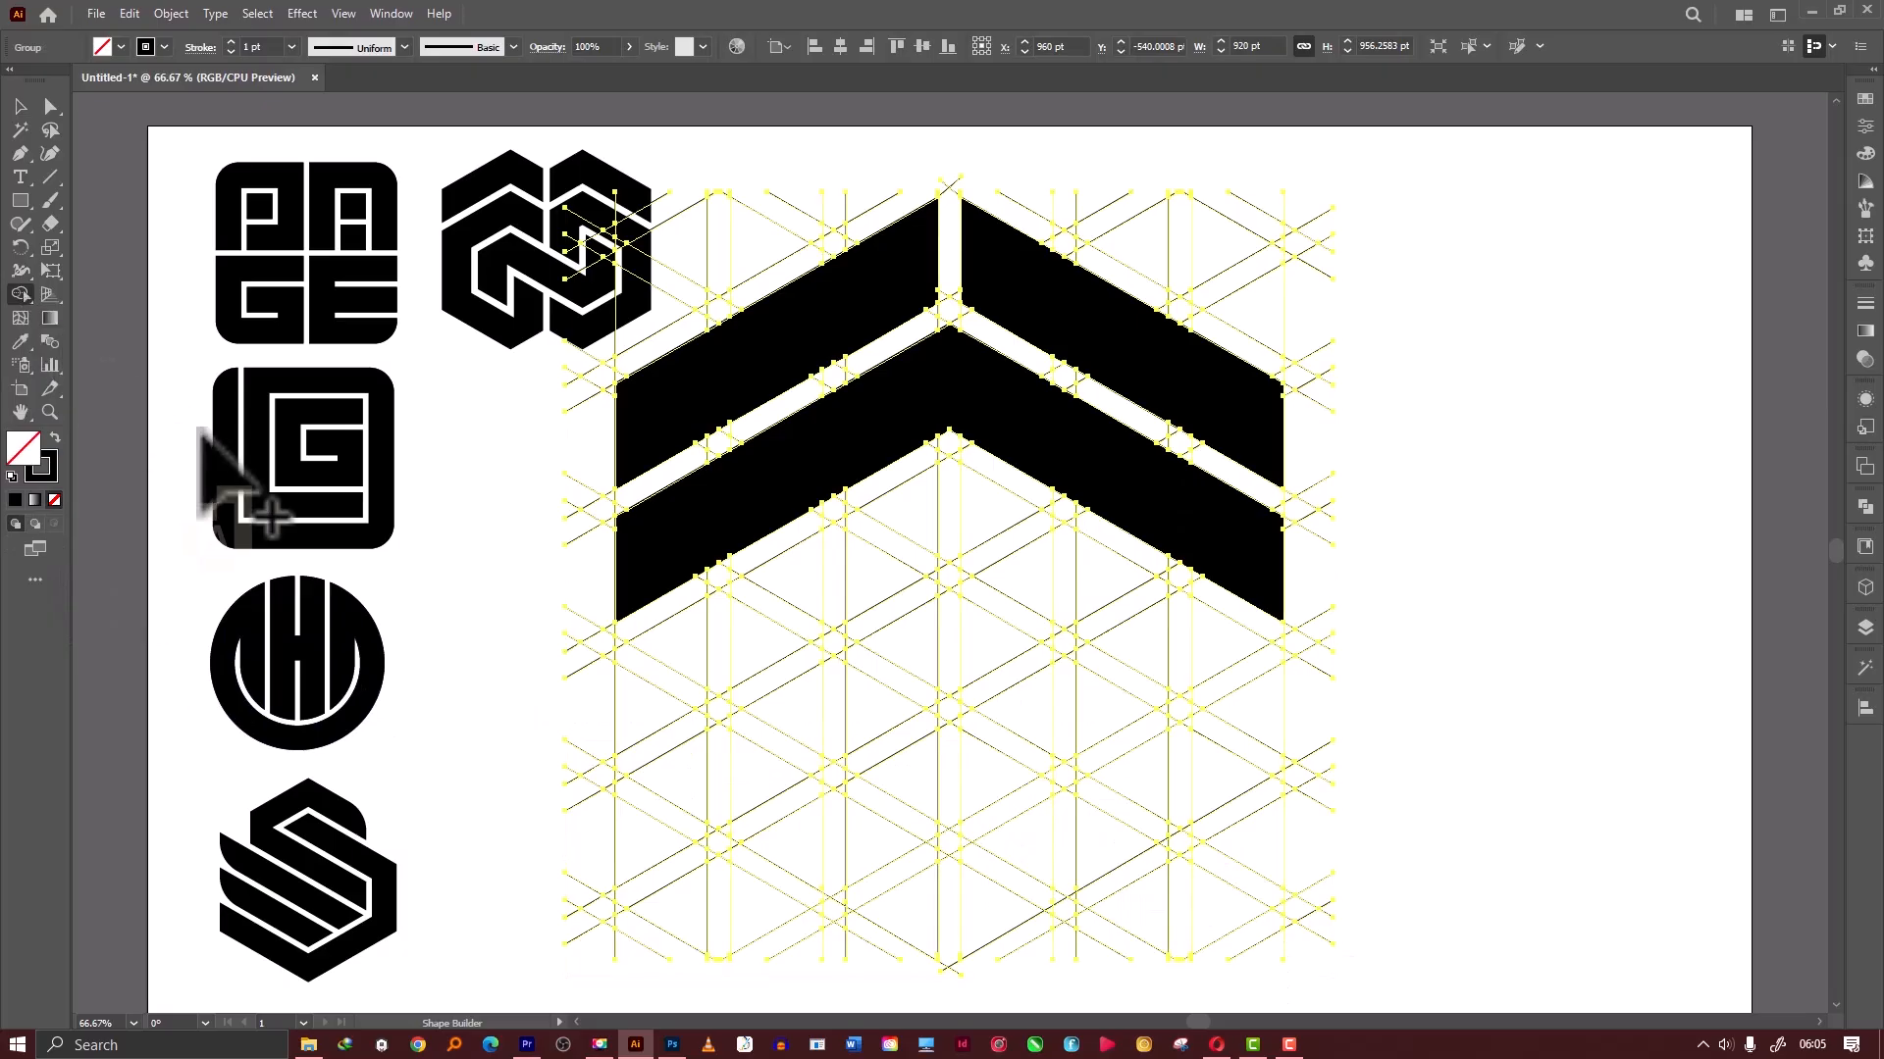
key(shift+x)
mouse_move(915, 290)
mouse_down()
mouse_move(968, 276)
mouse_move(957, 309)
mouse_up()
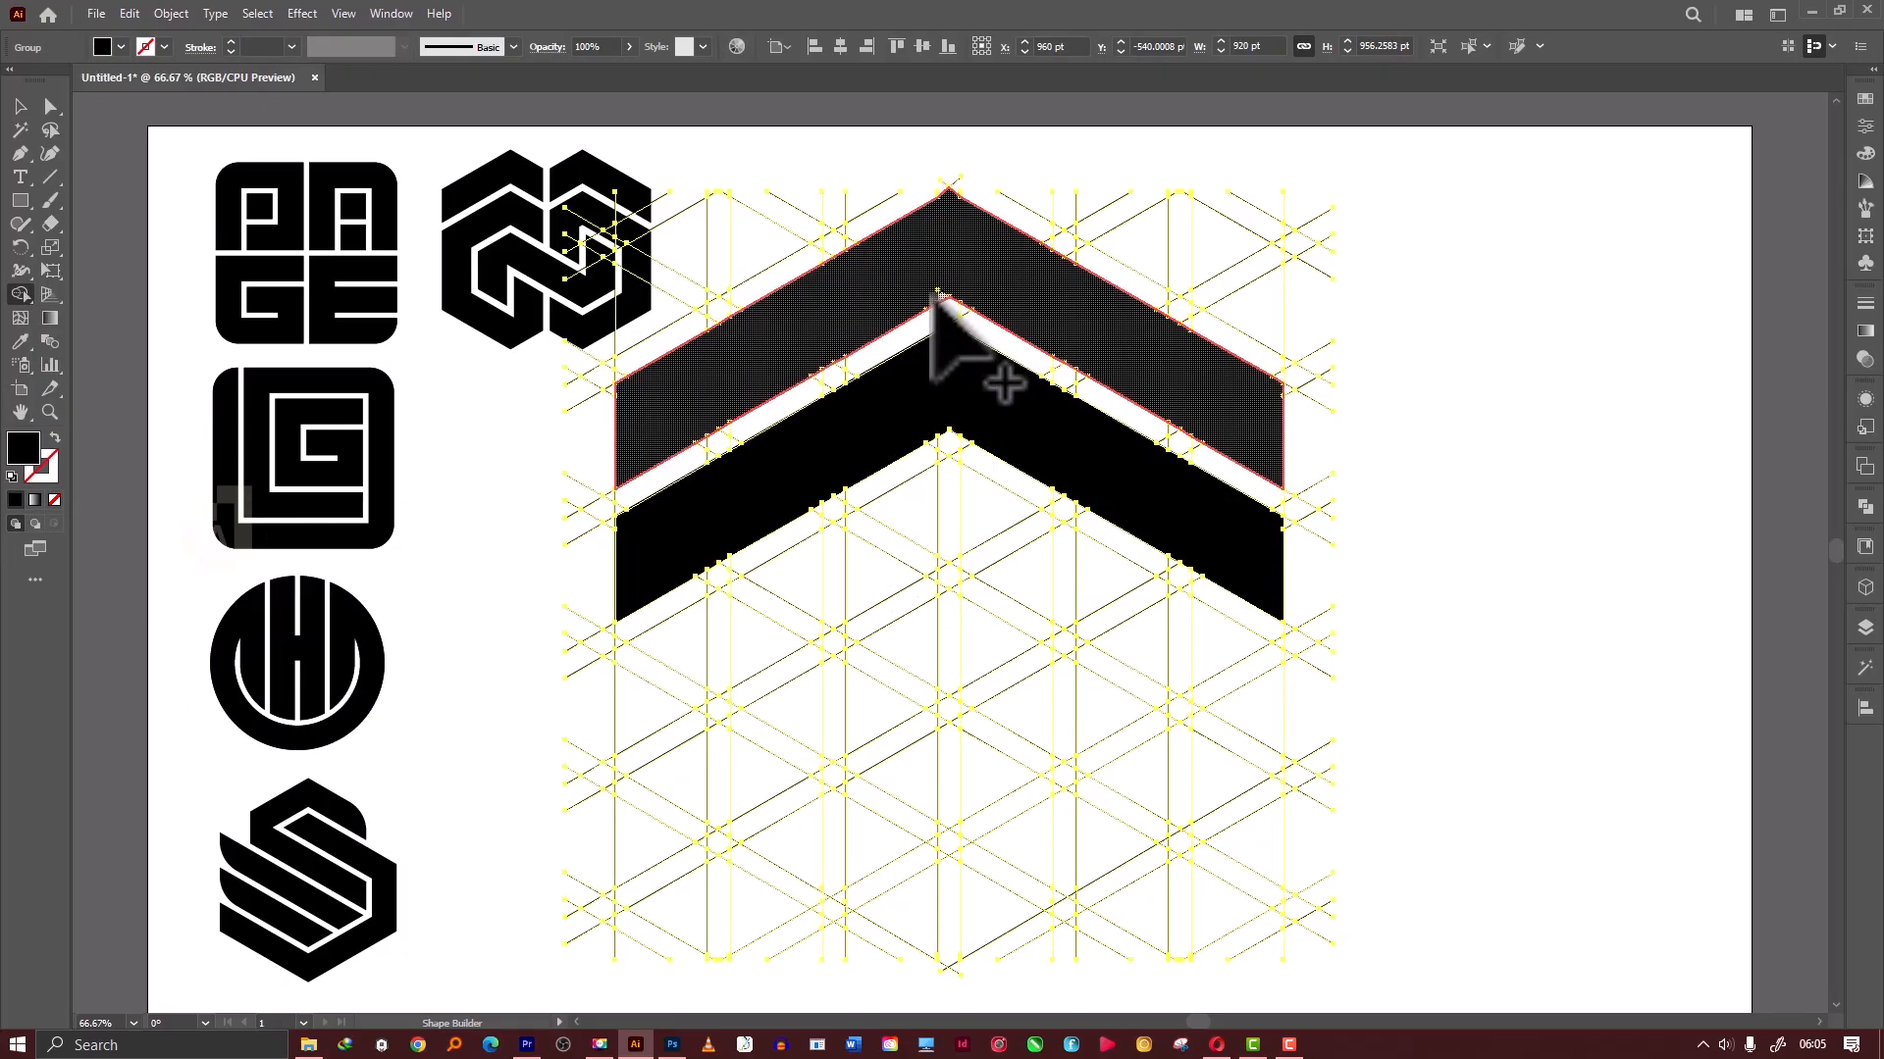
key(v)
key(shift+m)
Merge the cells below the chevrons into two interlocking bent bands that form an S and complete the hexagon outline.
scroll(1021, 368, down, 1)
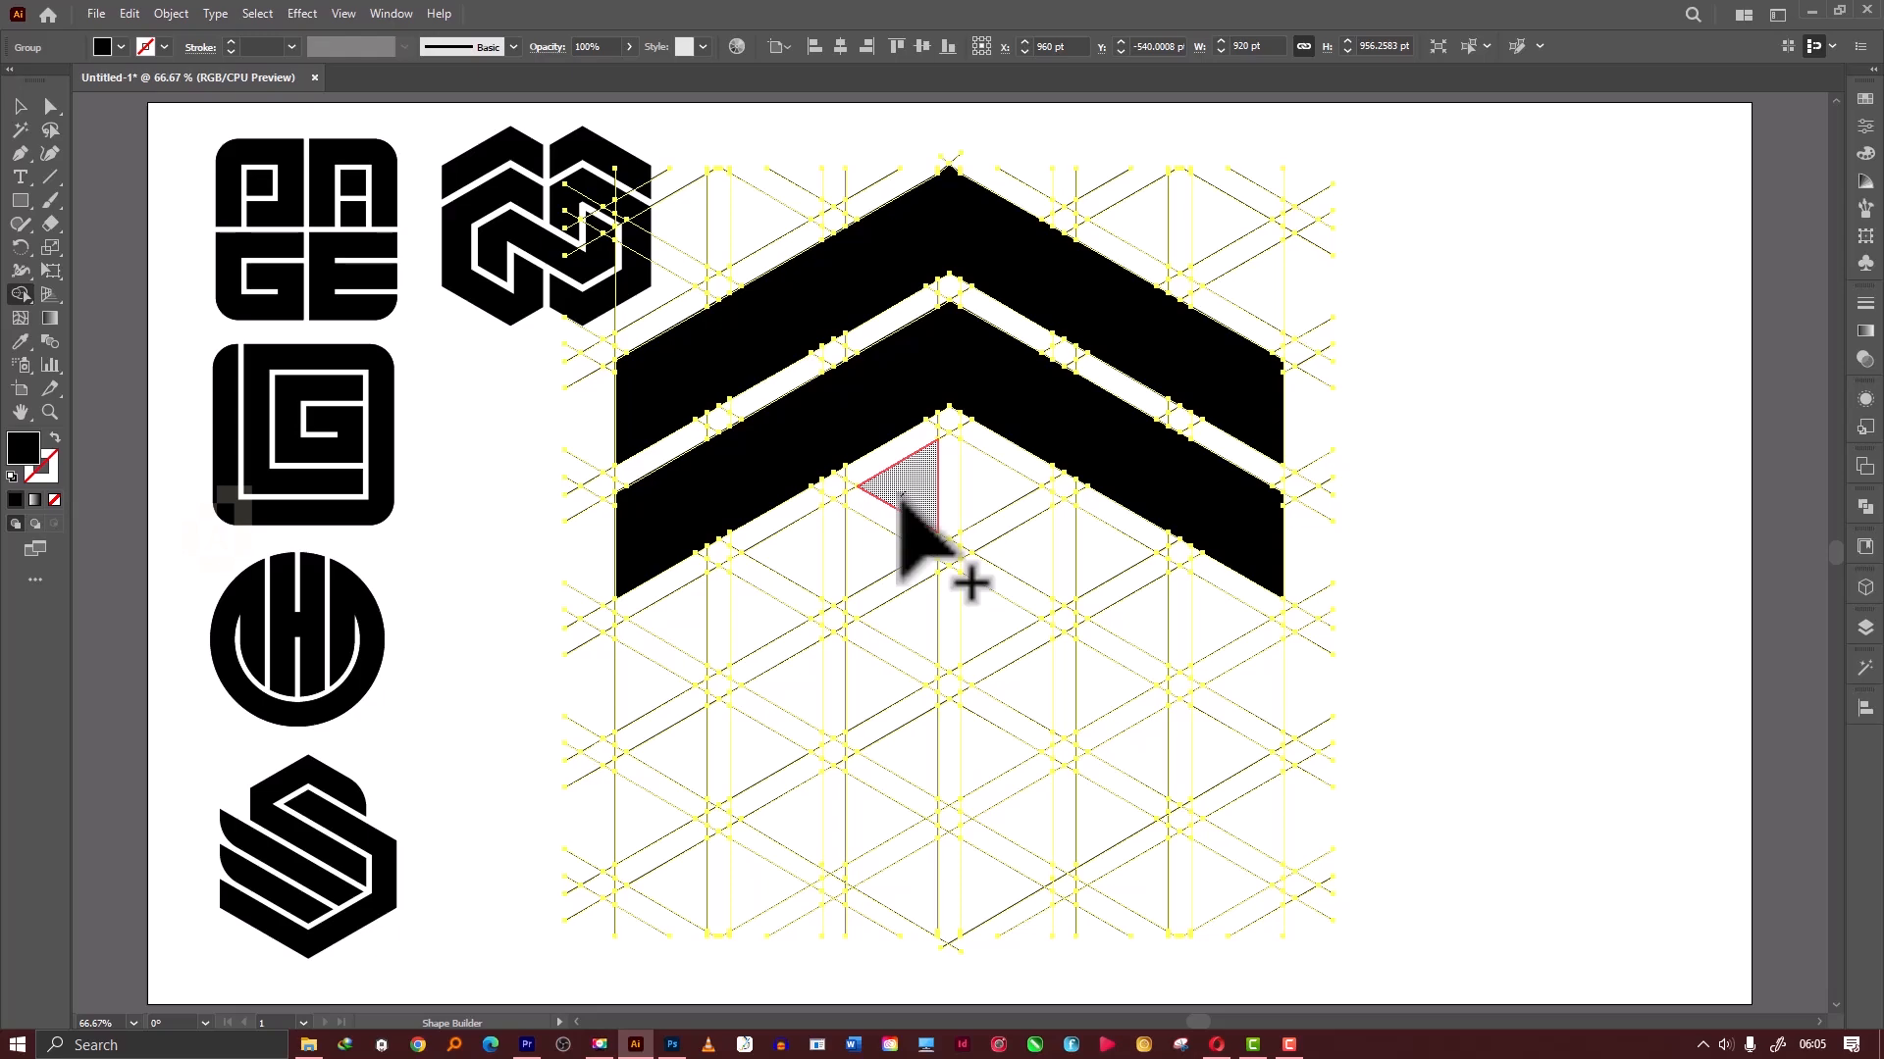
mouse_move(900, 500)
mouse_down()
mouse_move(973, 497)
mouse_move(672, 679)
mouse_move(729, 578)
mouse_move(834, 515)
mouse_up()
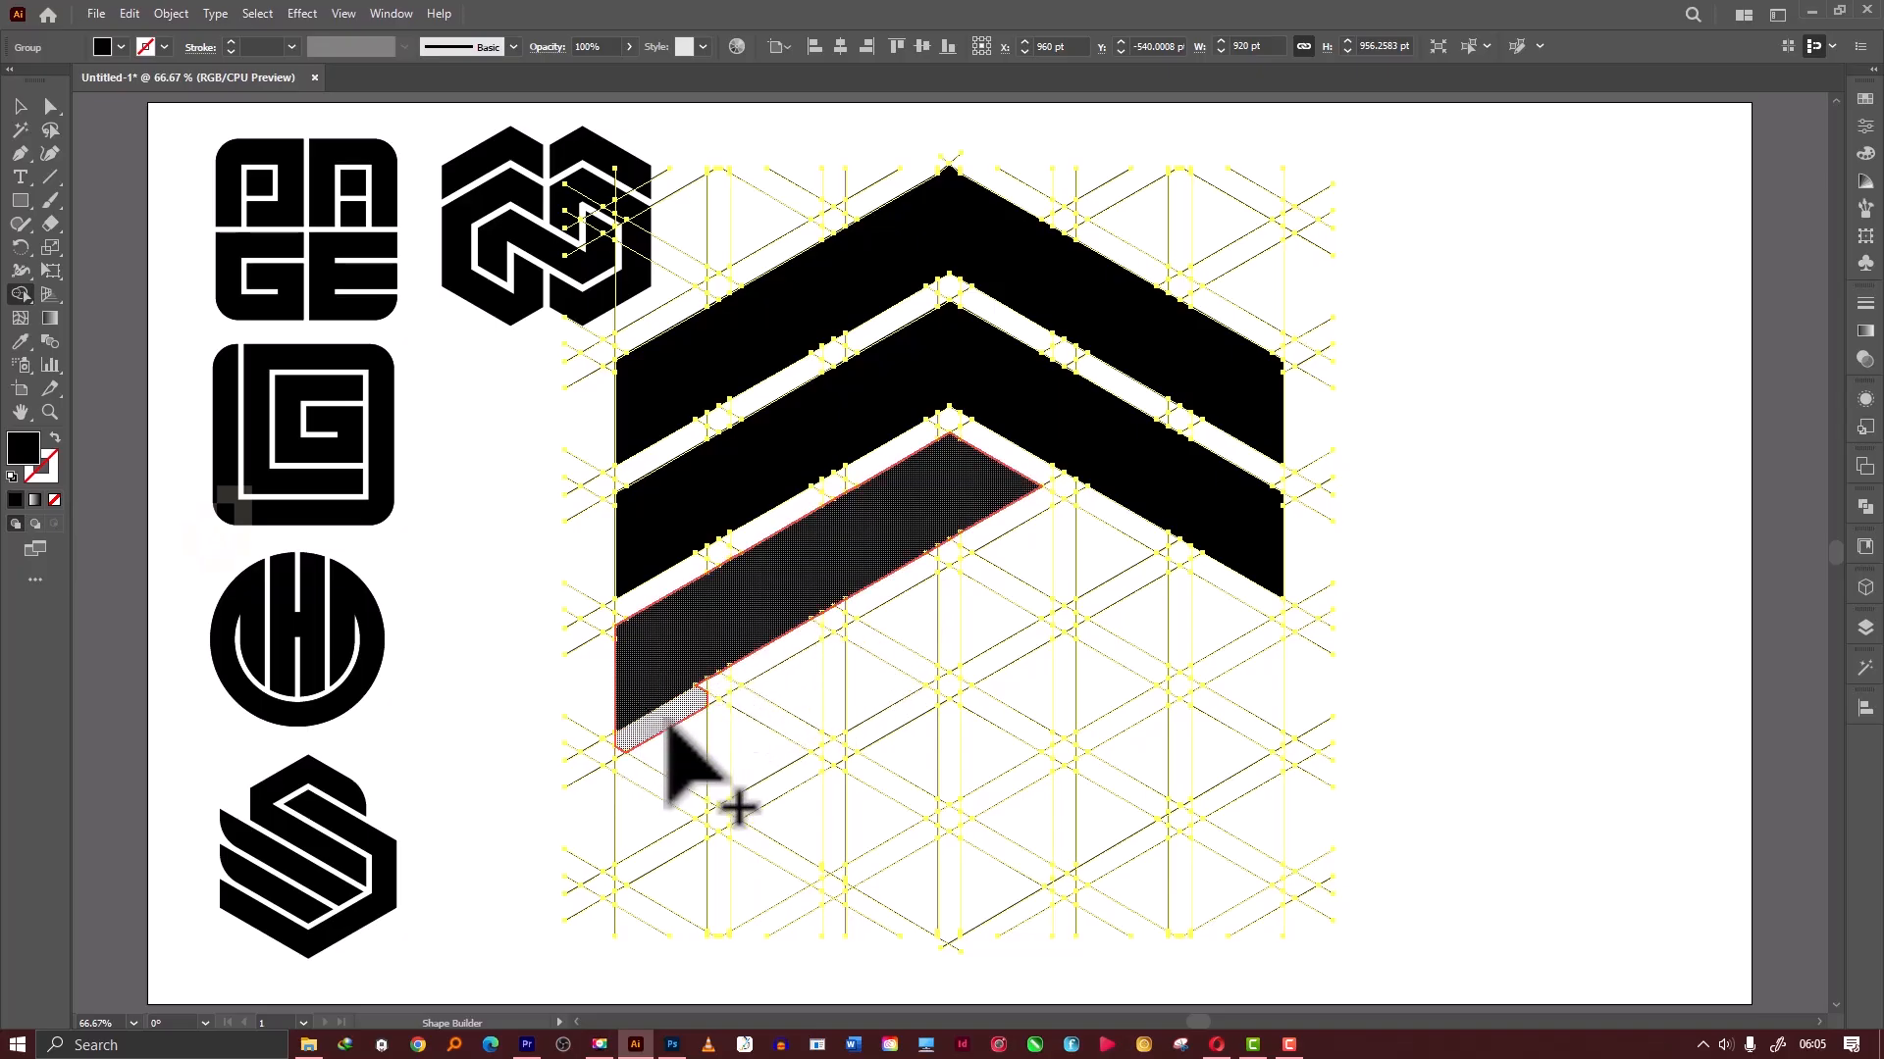
mouse_move(667, 730)
mouse_down()
mouse_move(724, 755)
mouse_move(711, 711)
mouse_move(741, 752)
mouse_move(723, 776)
mouse_move(765, 820)
mouse_move(850, 824)
mouse_move(833, 770)
mouse_up()
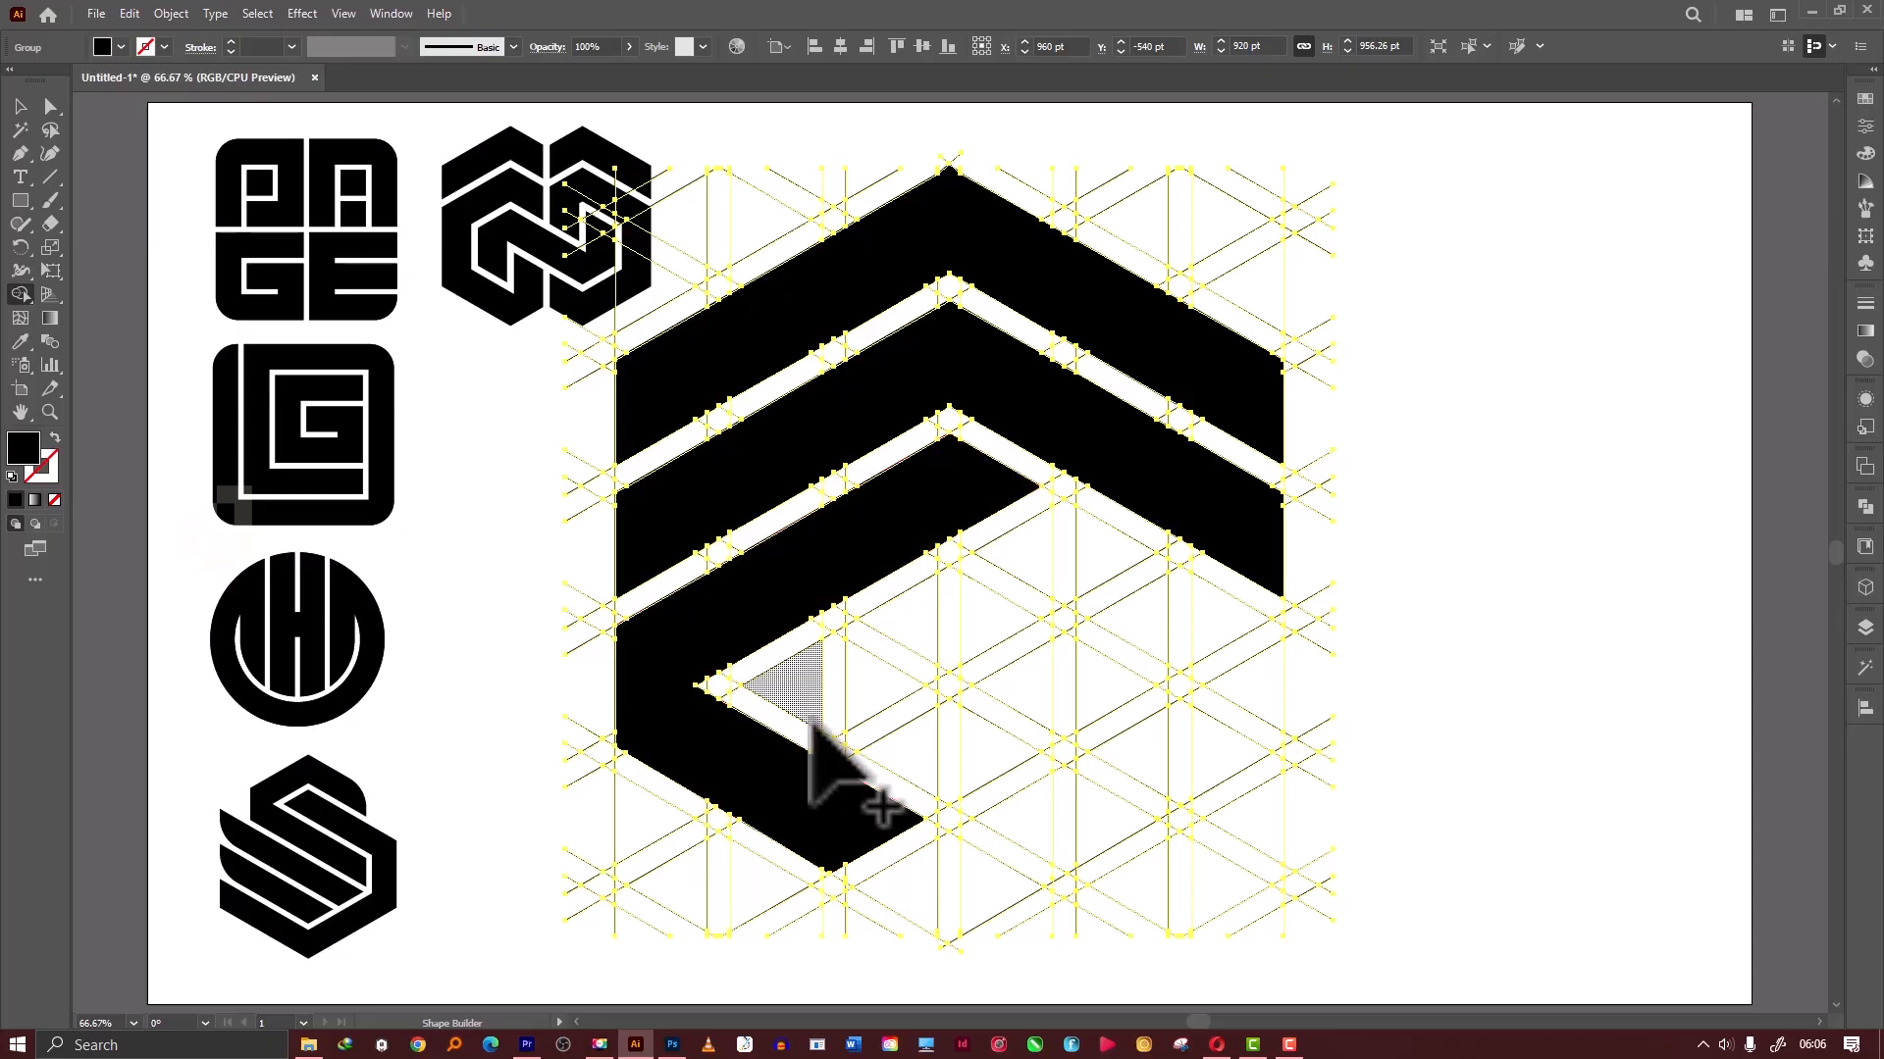
mouse_move(817, 705)
mouse_down()
mouse_move(1047, 565)
mouse_move(1076, 574)
mouse_move(1072, 601)
mouse_up()
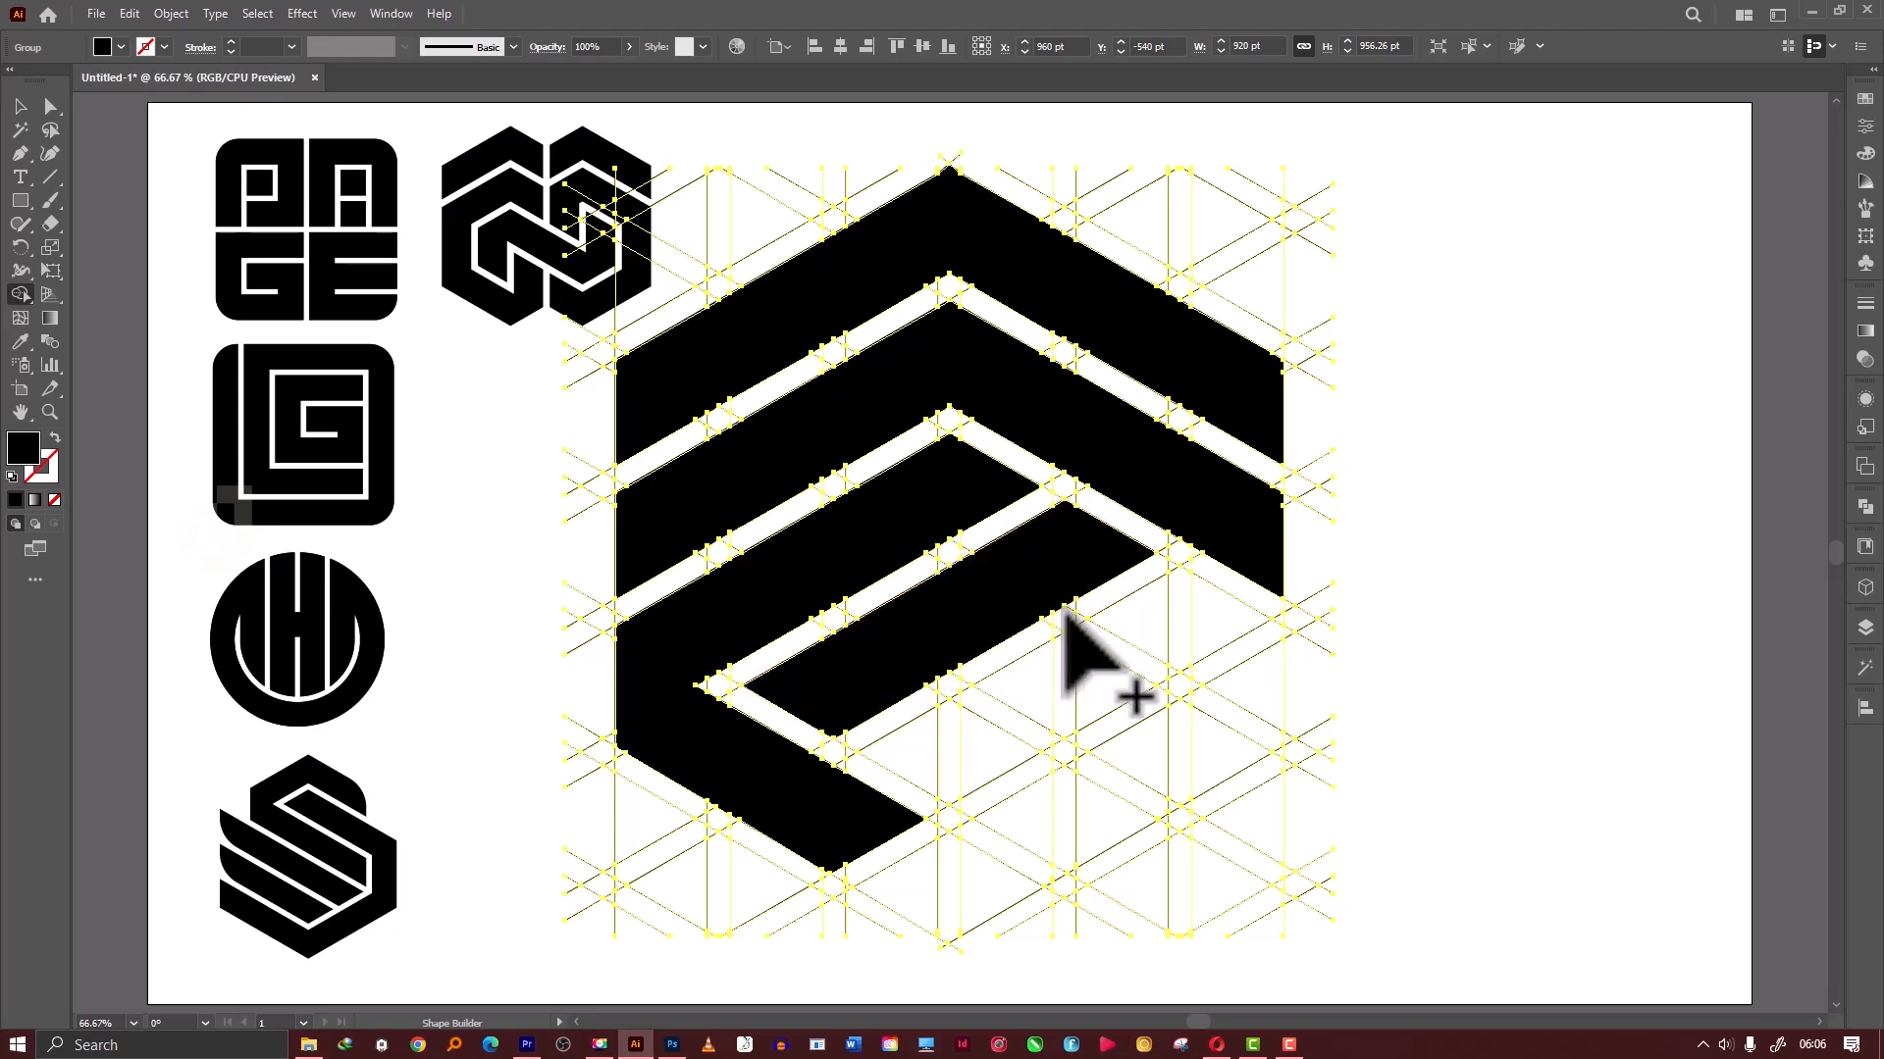
mouse_move(1110, 555)
mouse_down()
mouse_move(1228, 646)
mouse_move(1220, 673)
mouse_move(1189, 668)
mouse_move(1248, 719)
mouse_up()
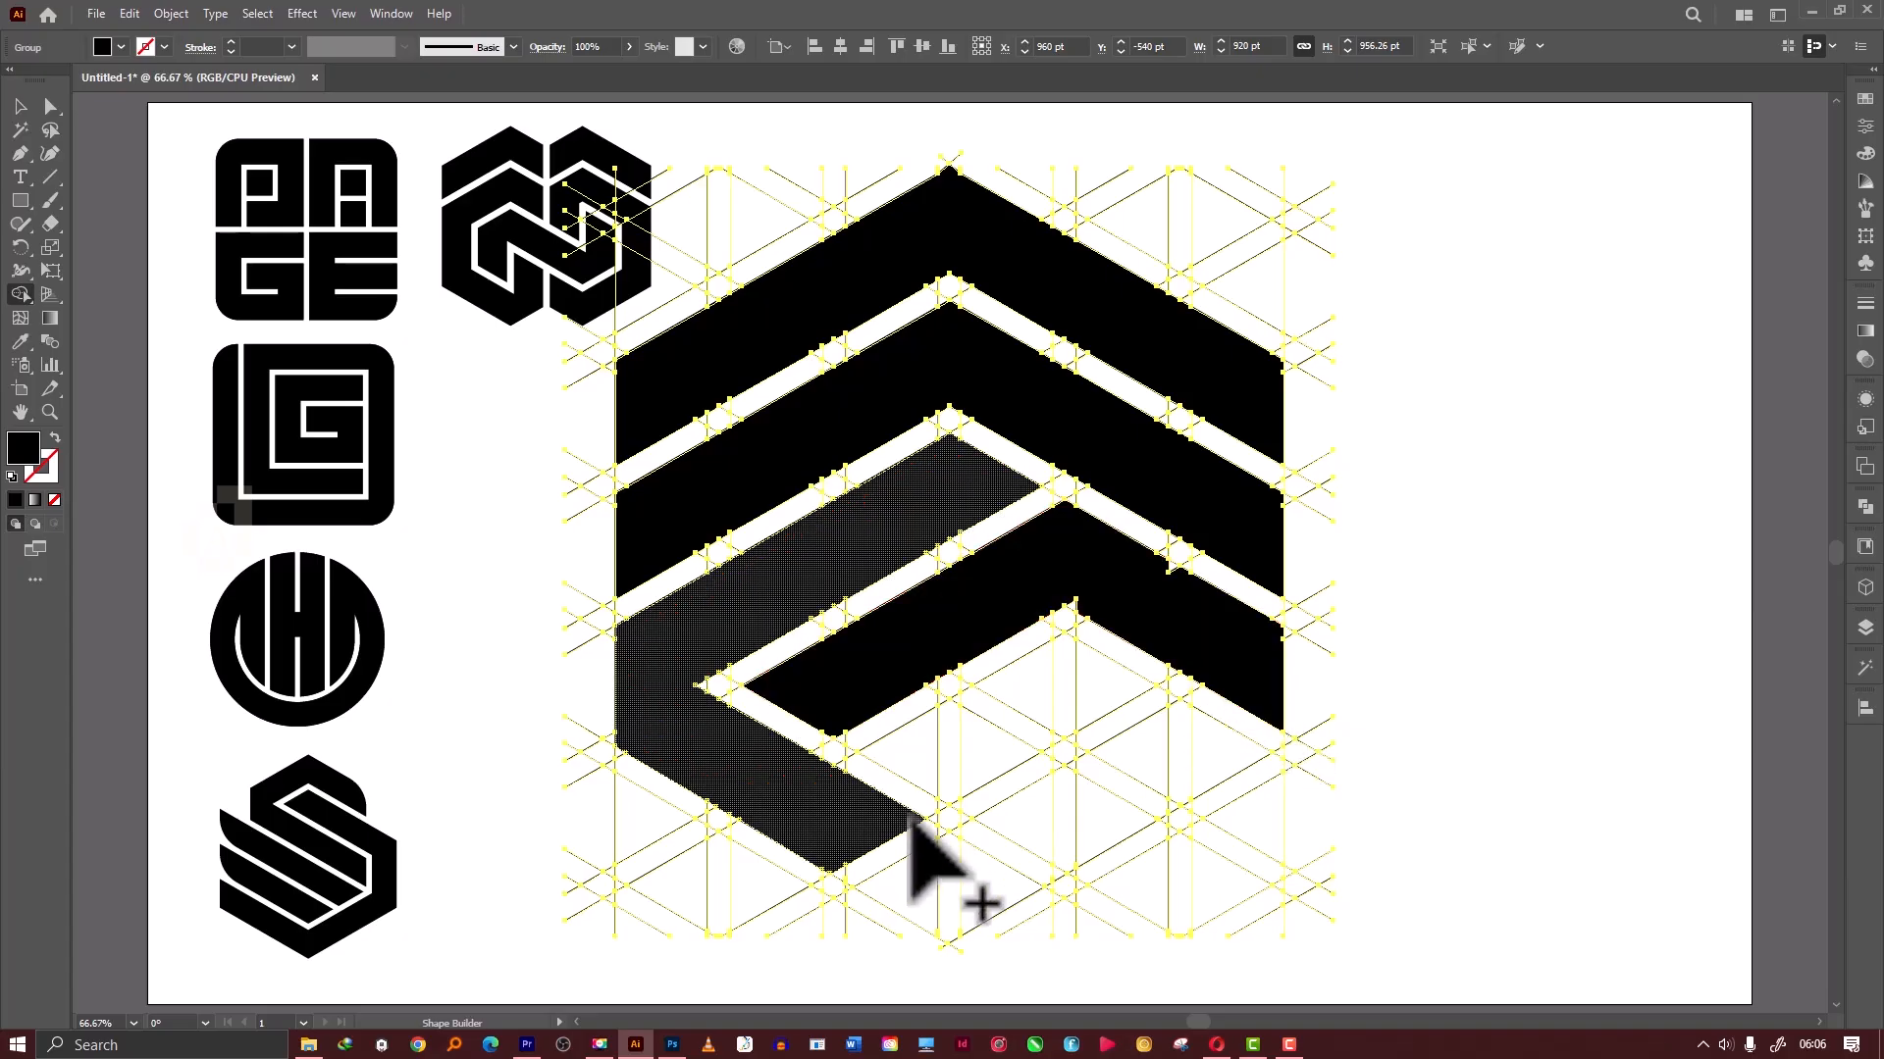
mouse_move(897, 775)
mouse_down()
mouse_move(1069, 689)
mouse_move(1055, 639)
mouse_up()
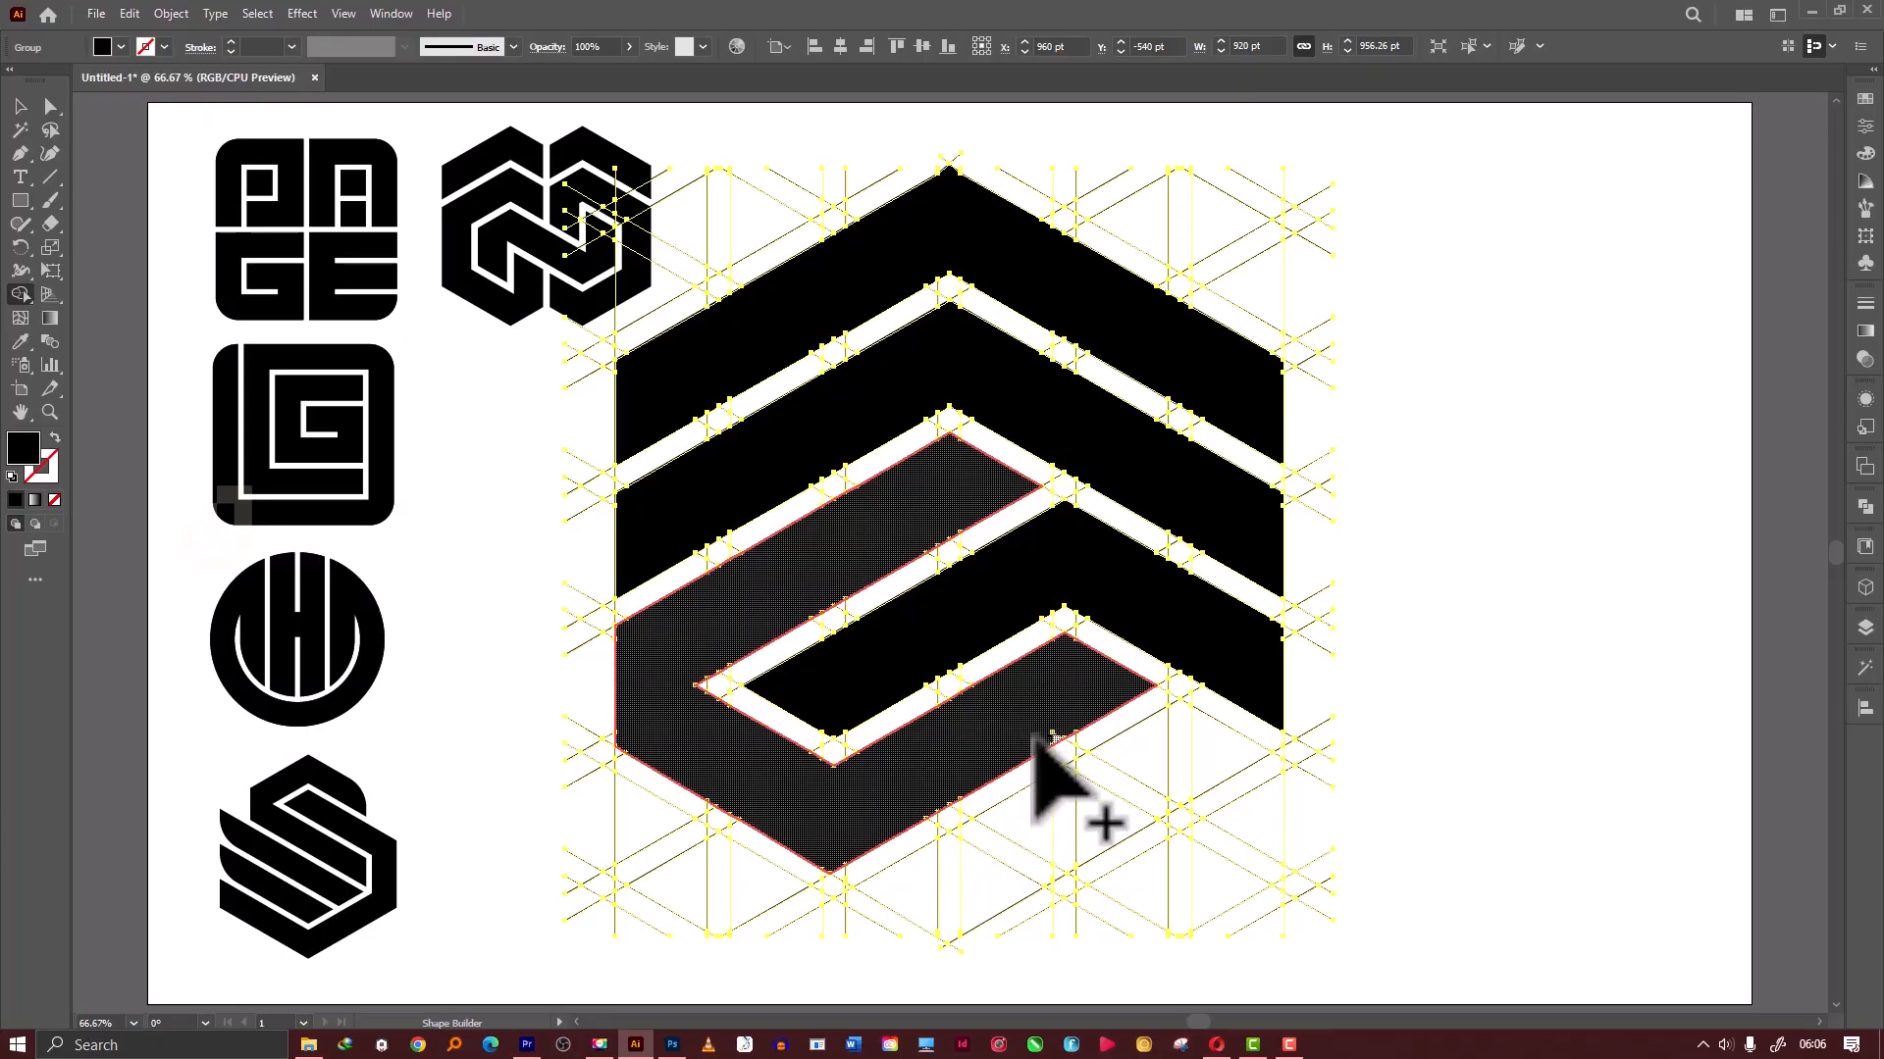
mouse_move(1241, 704)
mouse_down()
mouse_move(940, 883)
mouse_move(958, 883)
mouse_up()
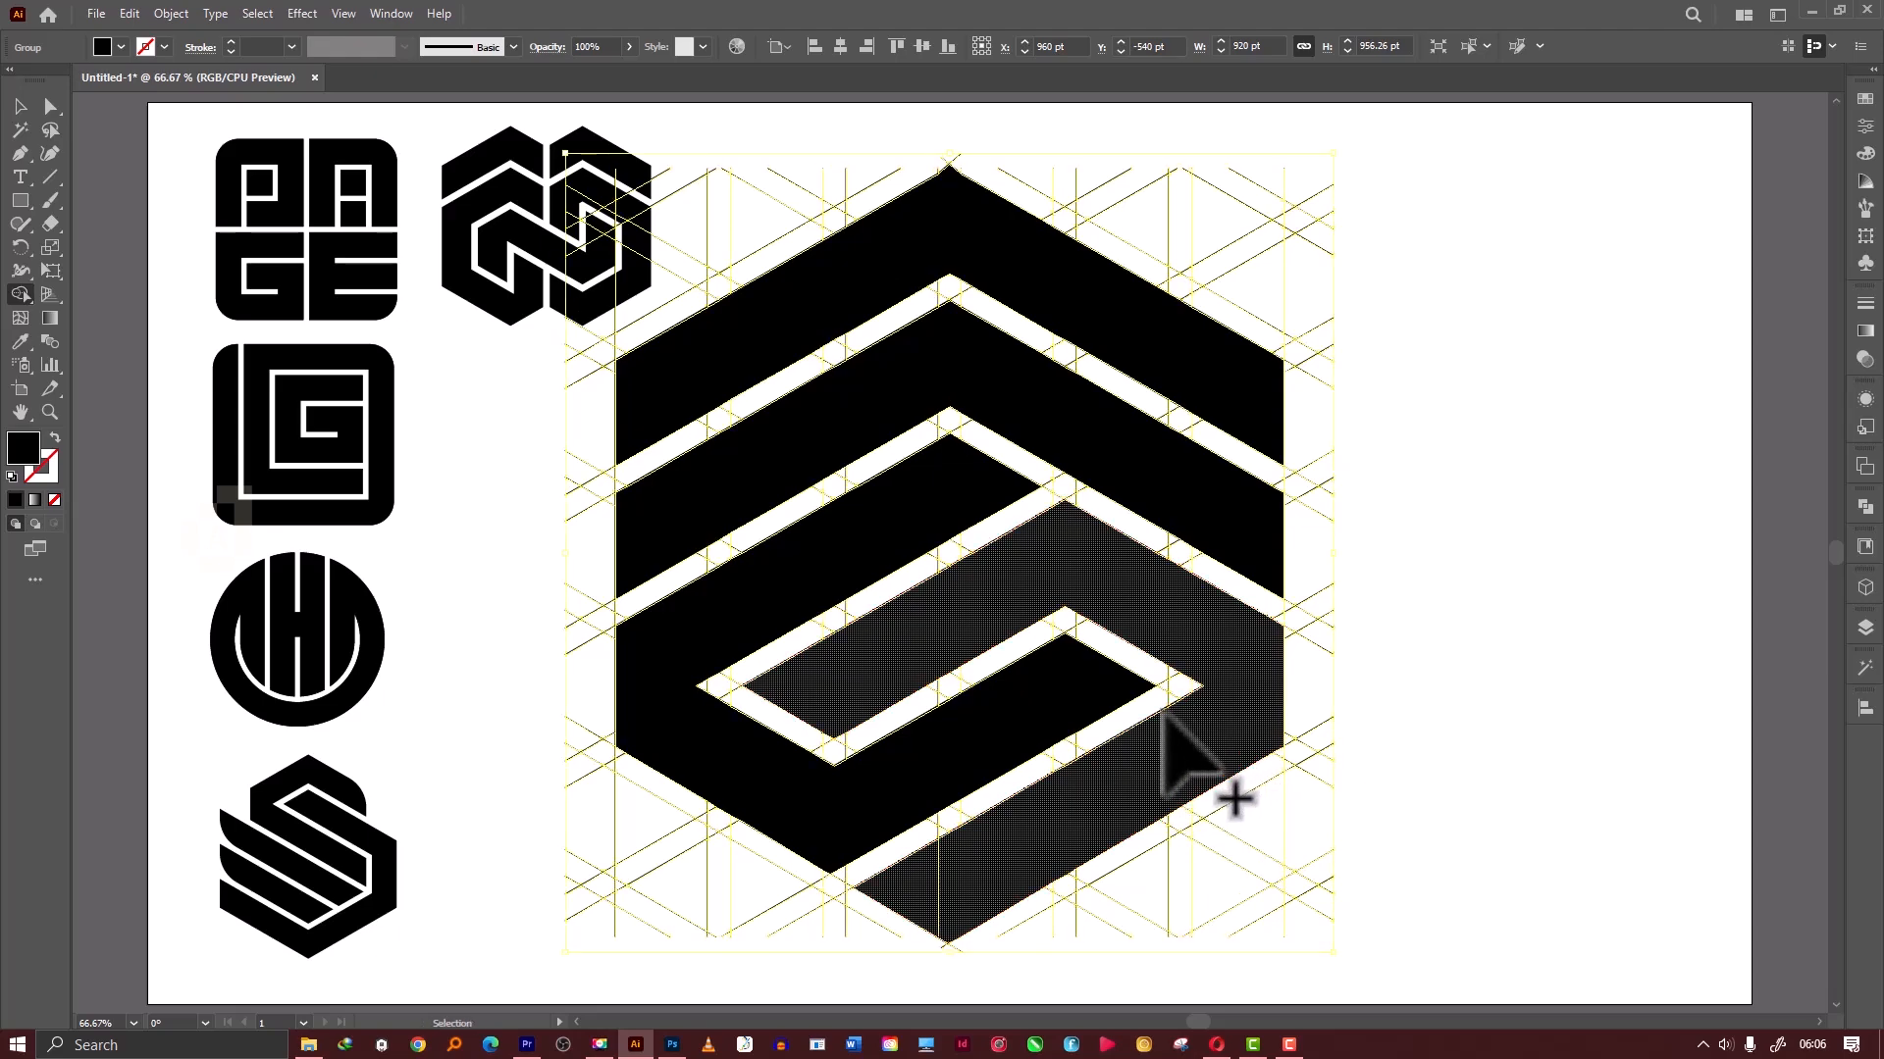
Select the leftover grid lines with the Magic Wand and delete them.
key(ctrl+minus)
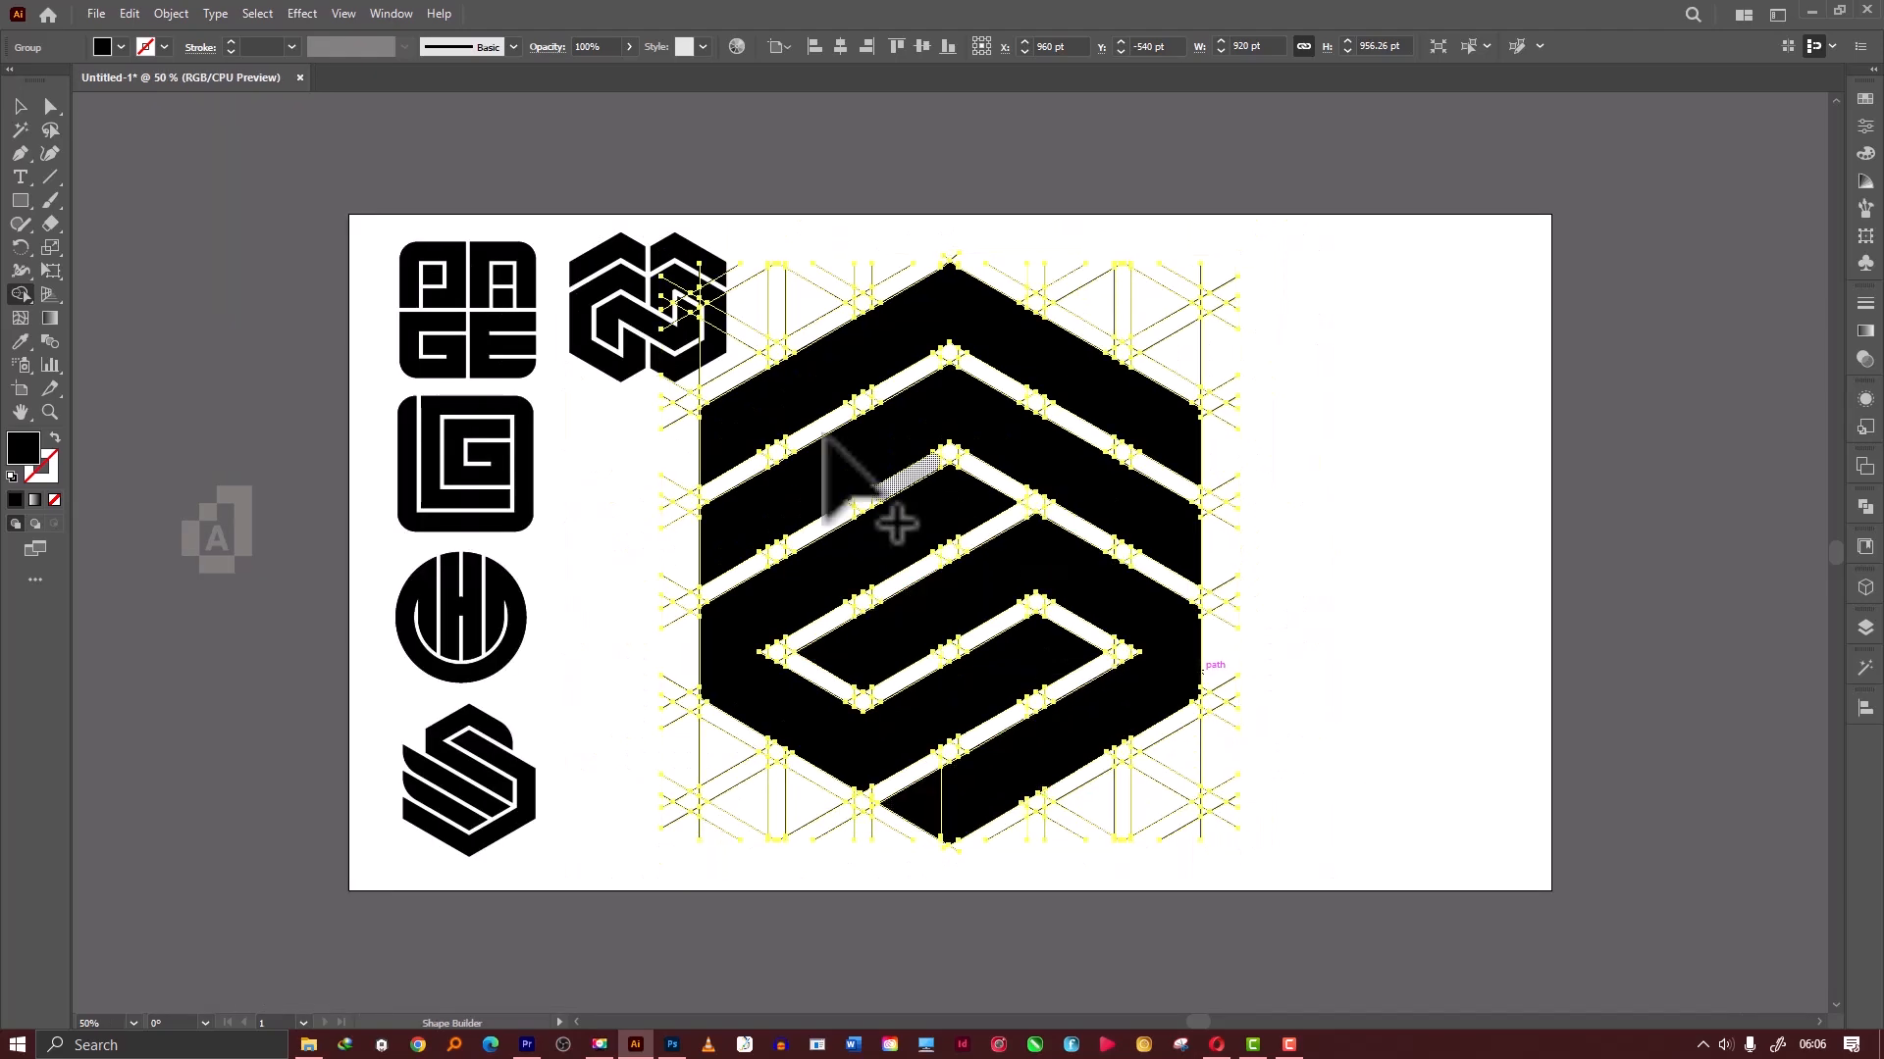
click(20, 130)
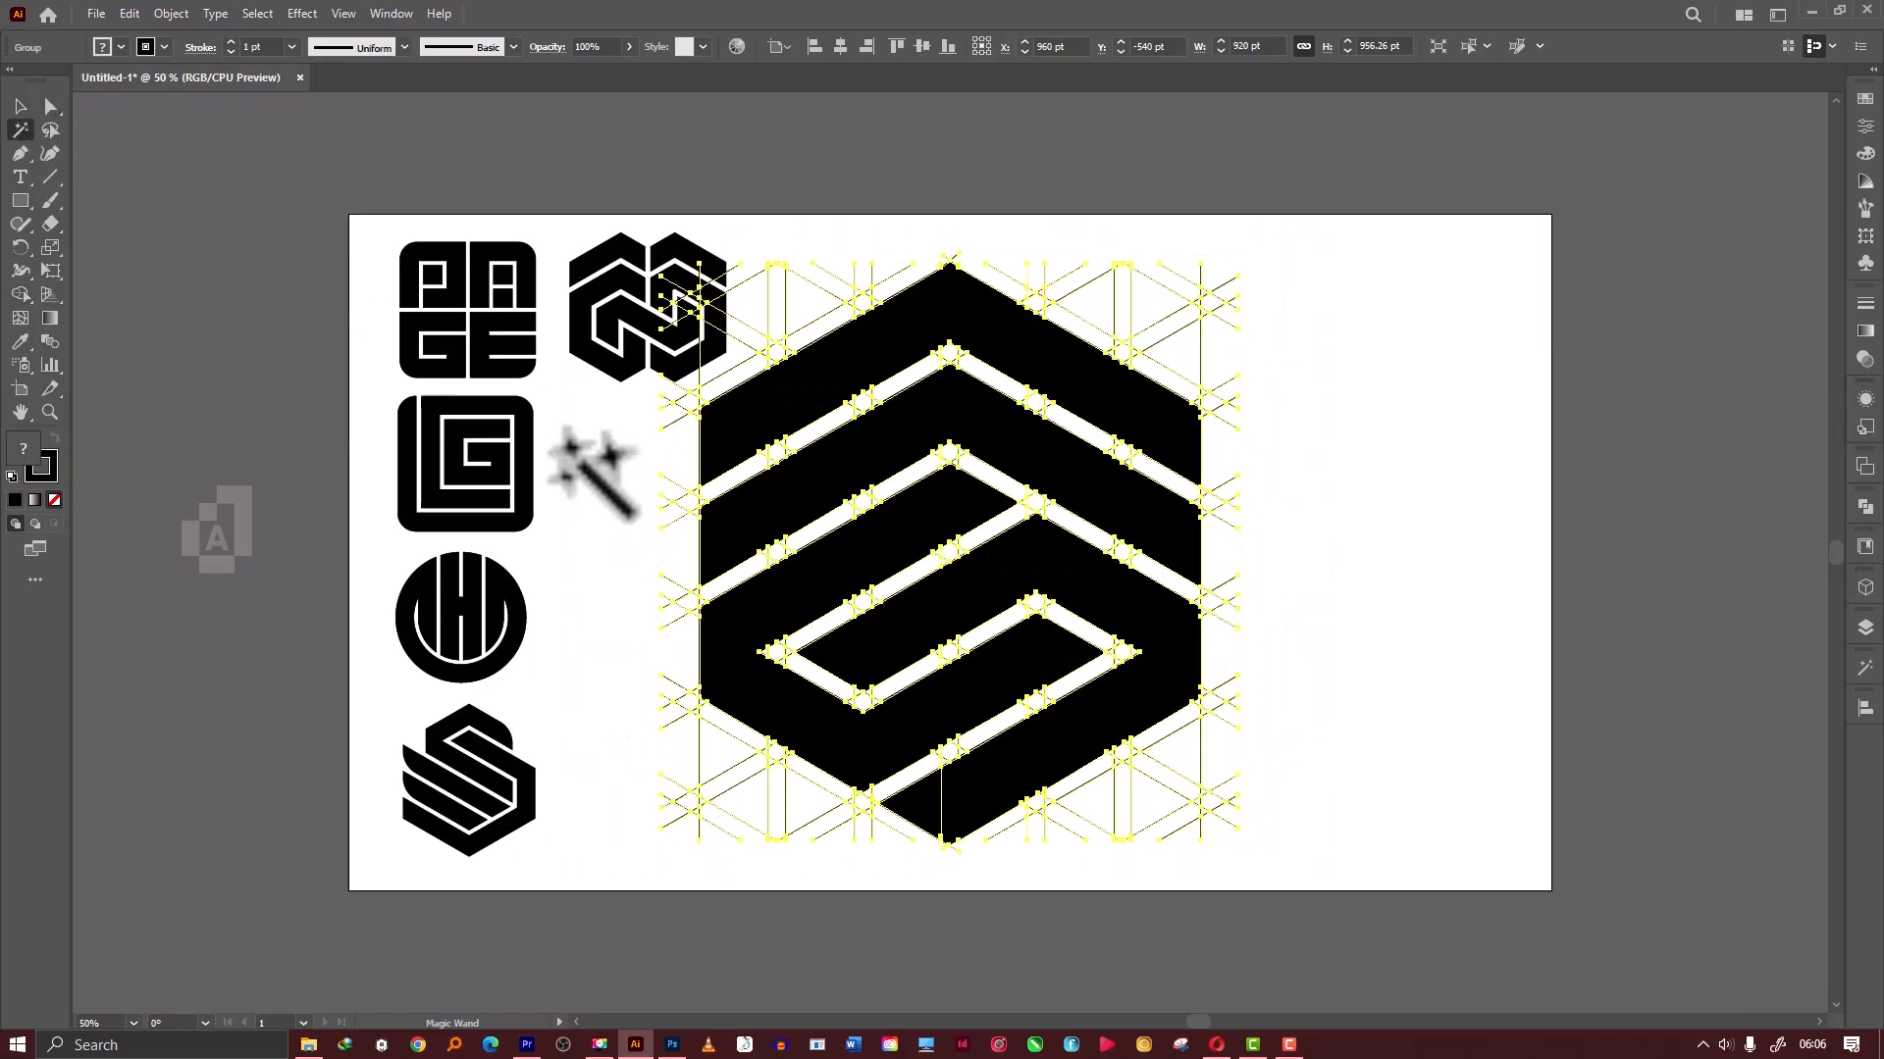
click(1043, 802)
key(Delete)
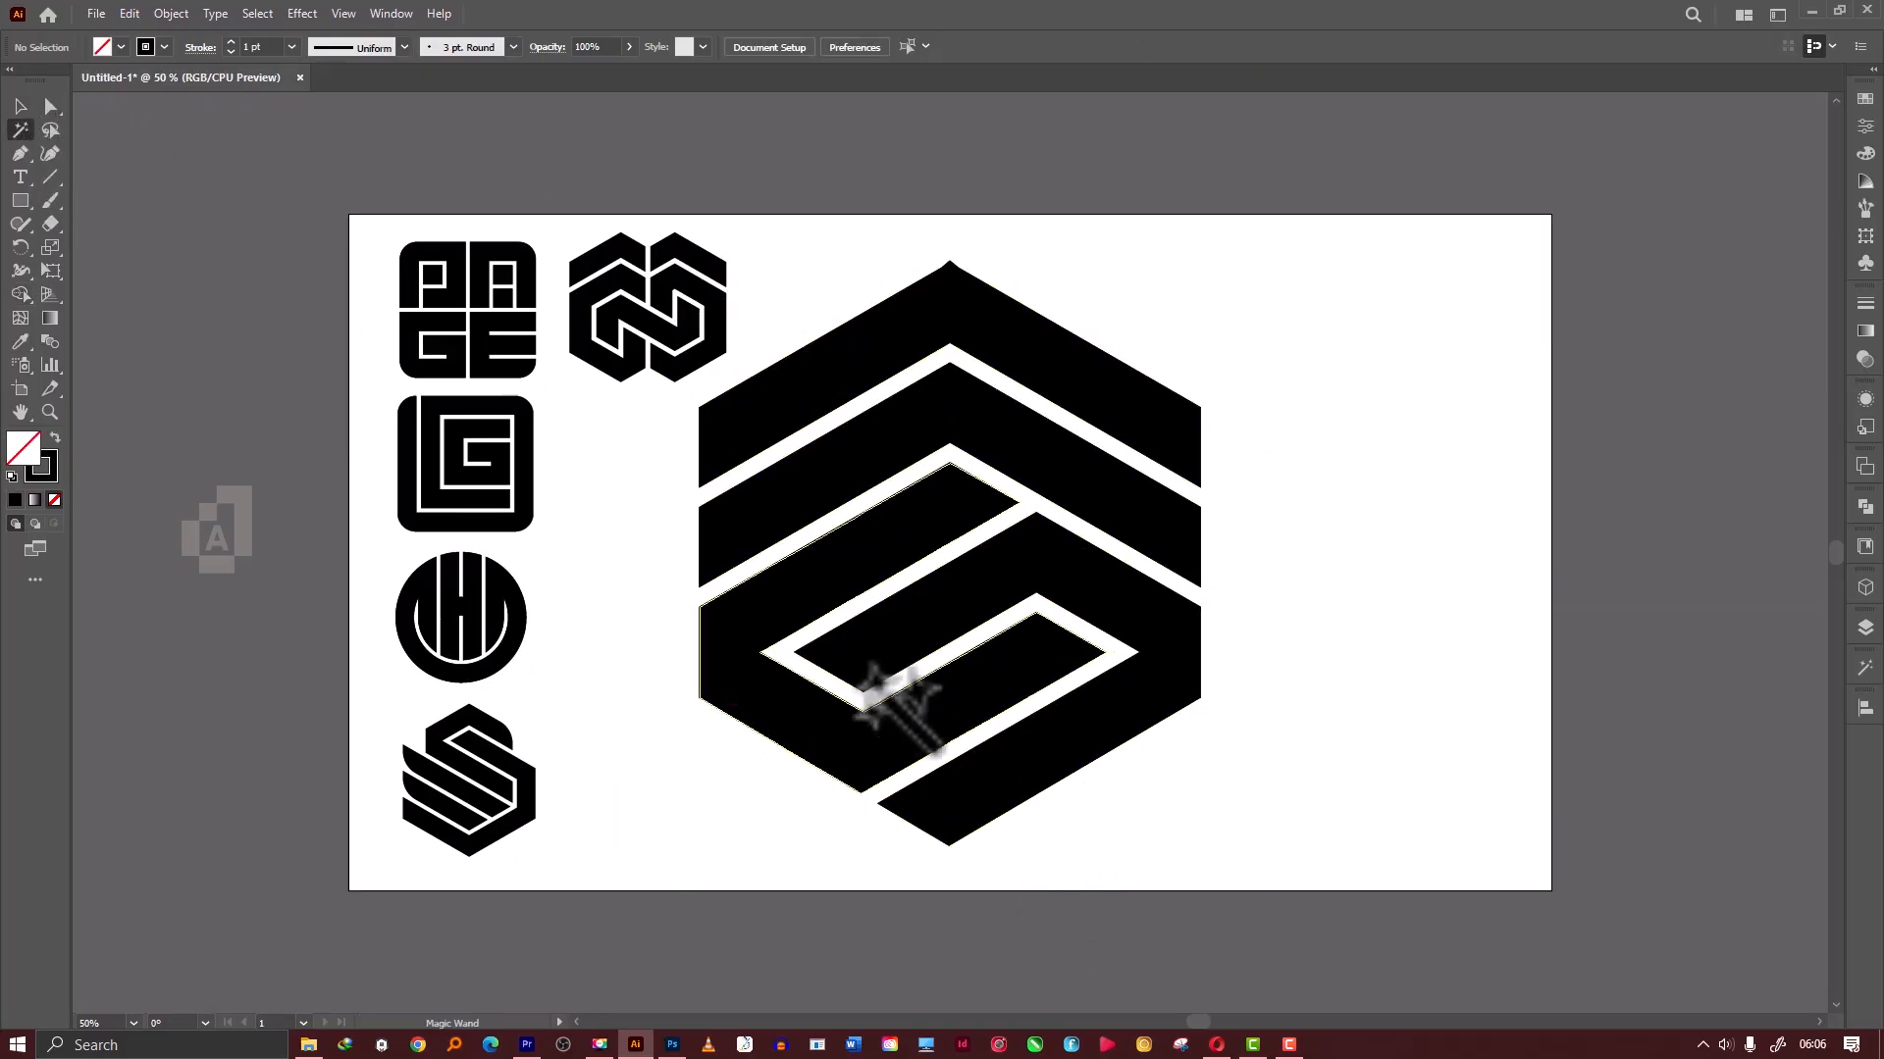
Remove the stray anchor points at the peak of the top chevron with the Delete Anchor Point tool.
right_click(22, 153)
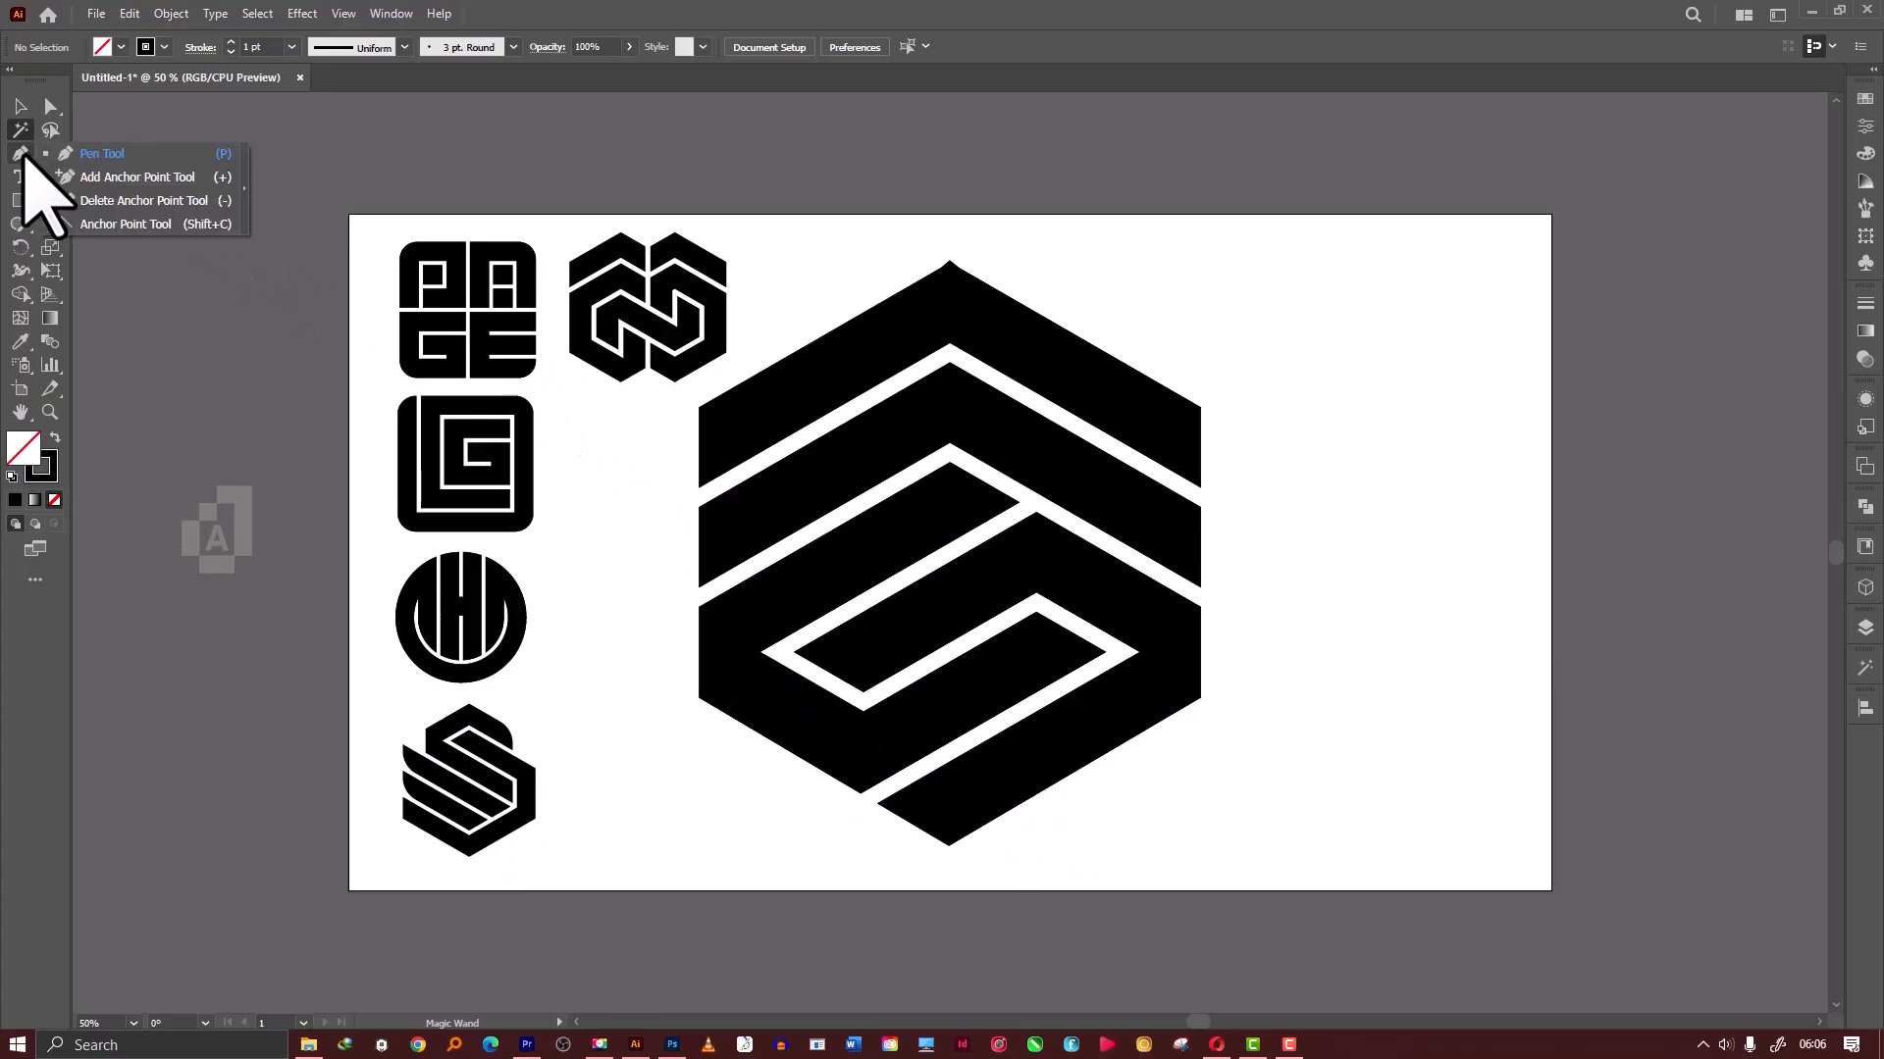
click(115, 200)
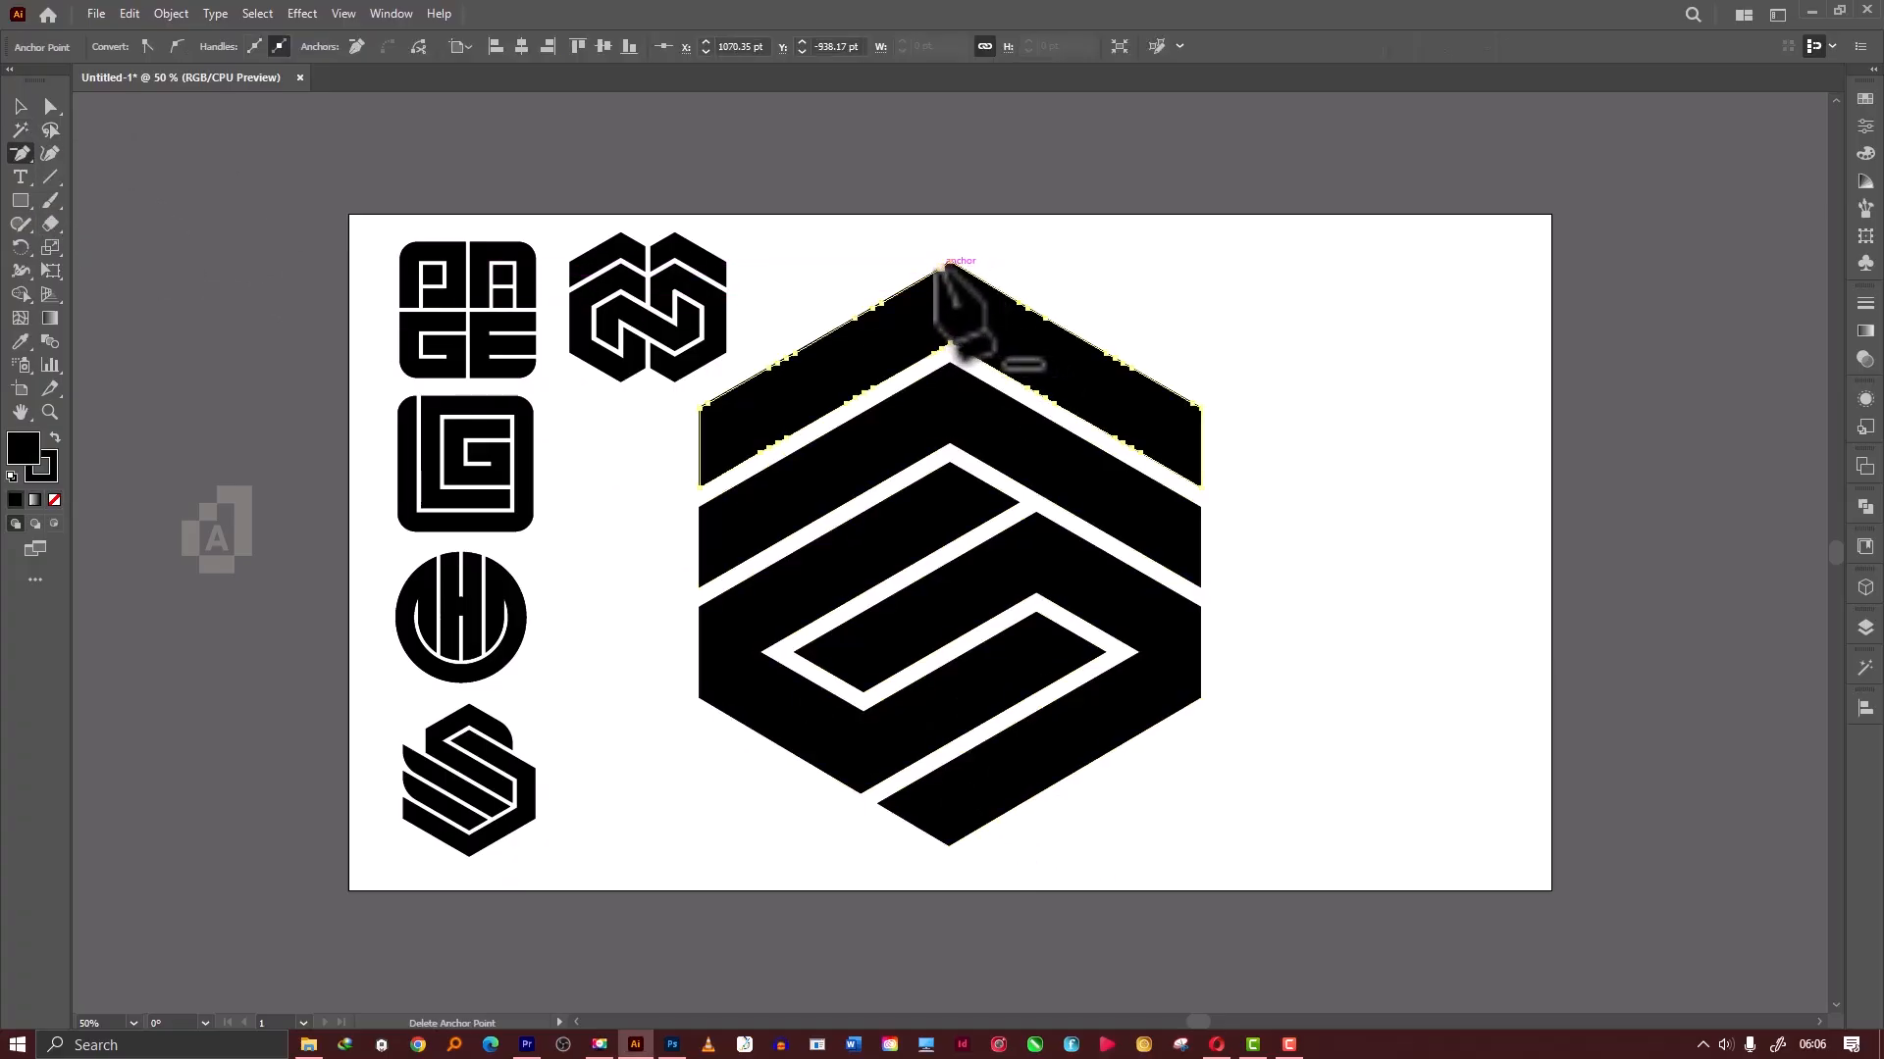
click(19, 106)
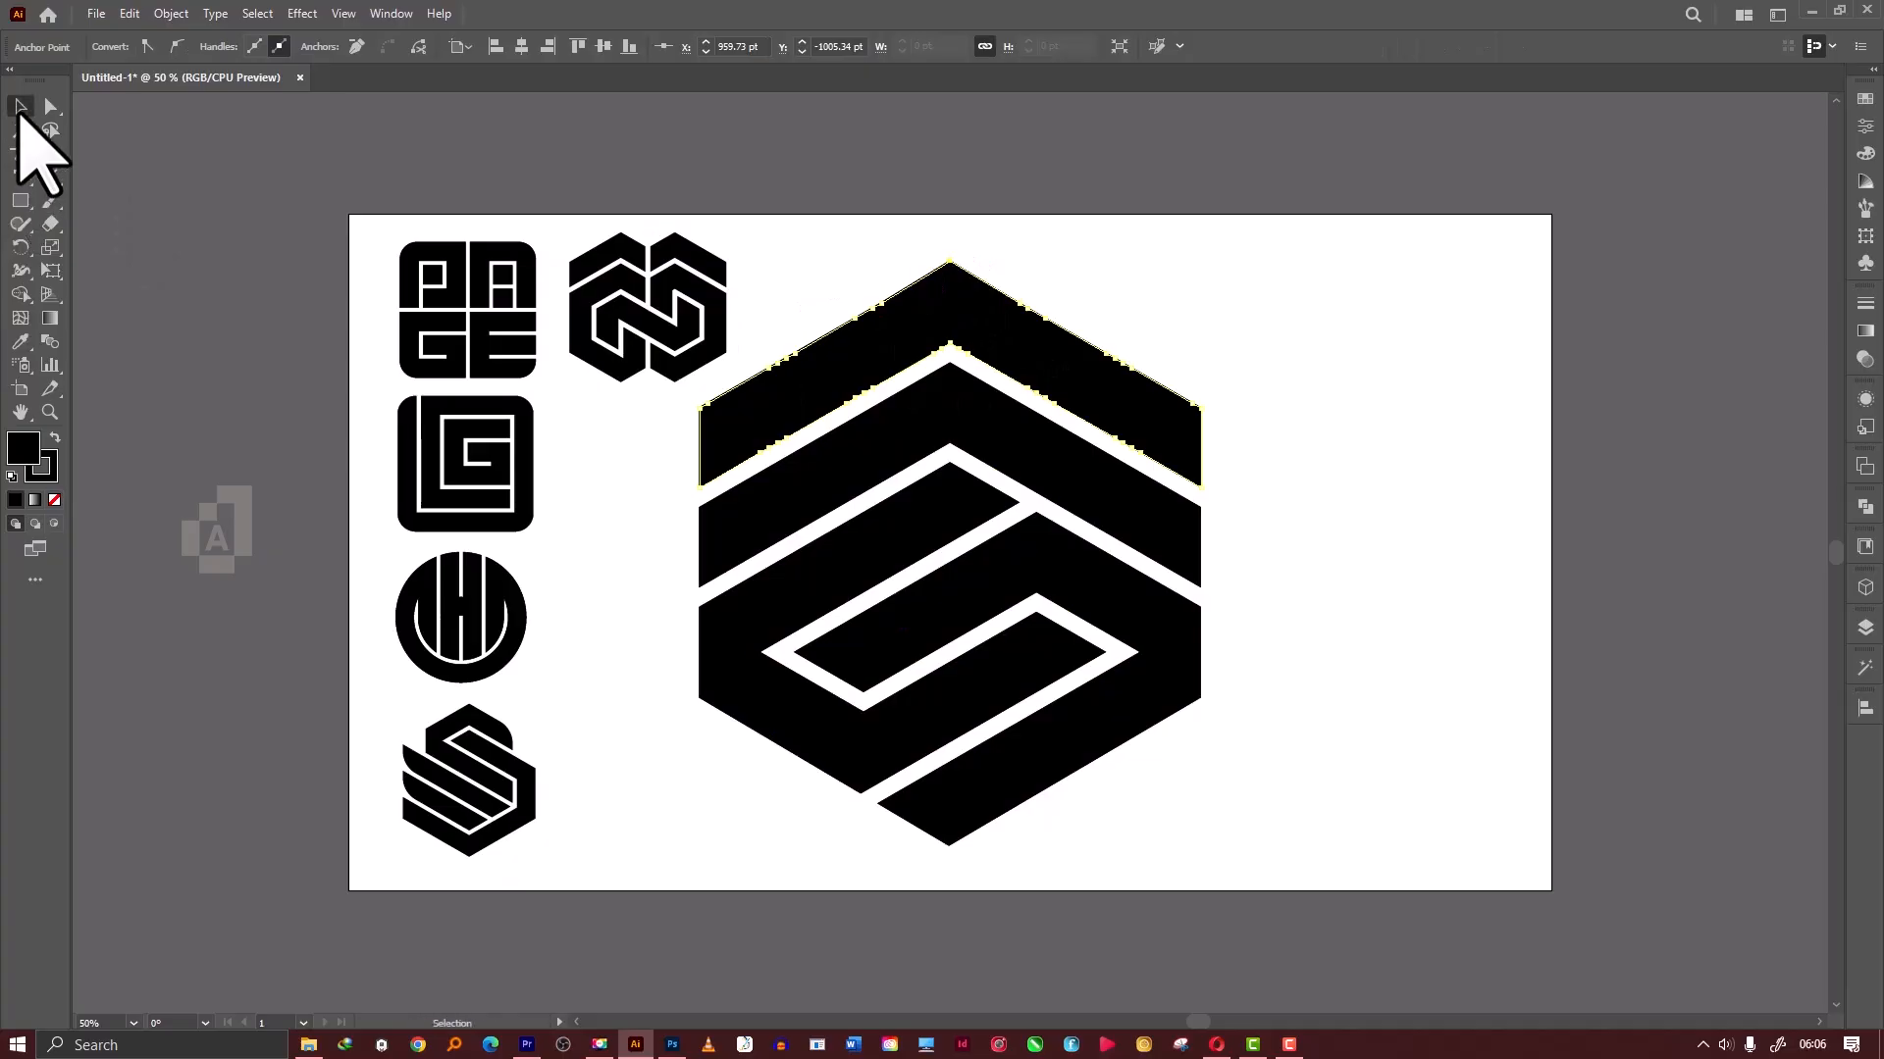
Expand the S hexagon mark's fill and stroke and unite its overlapping pieces with Pathfinder.
drag(777, 302, 1192, 876)
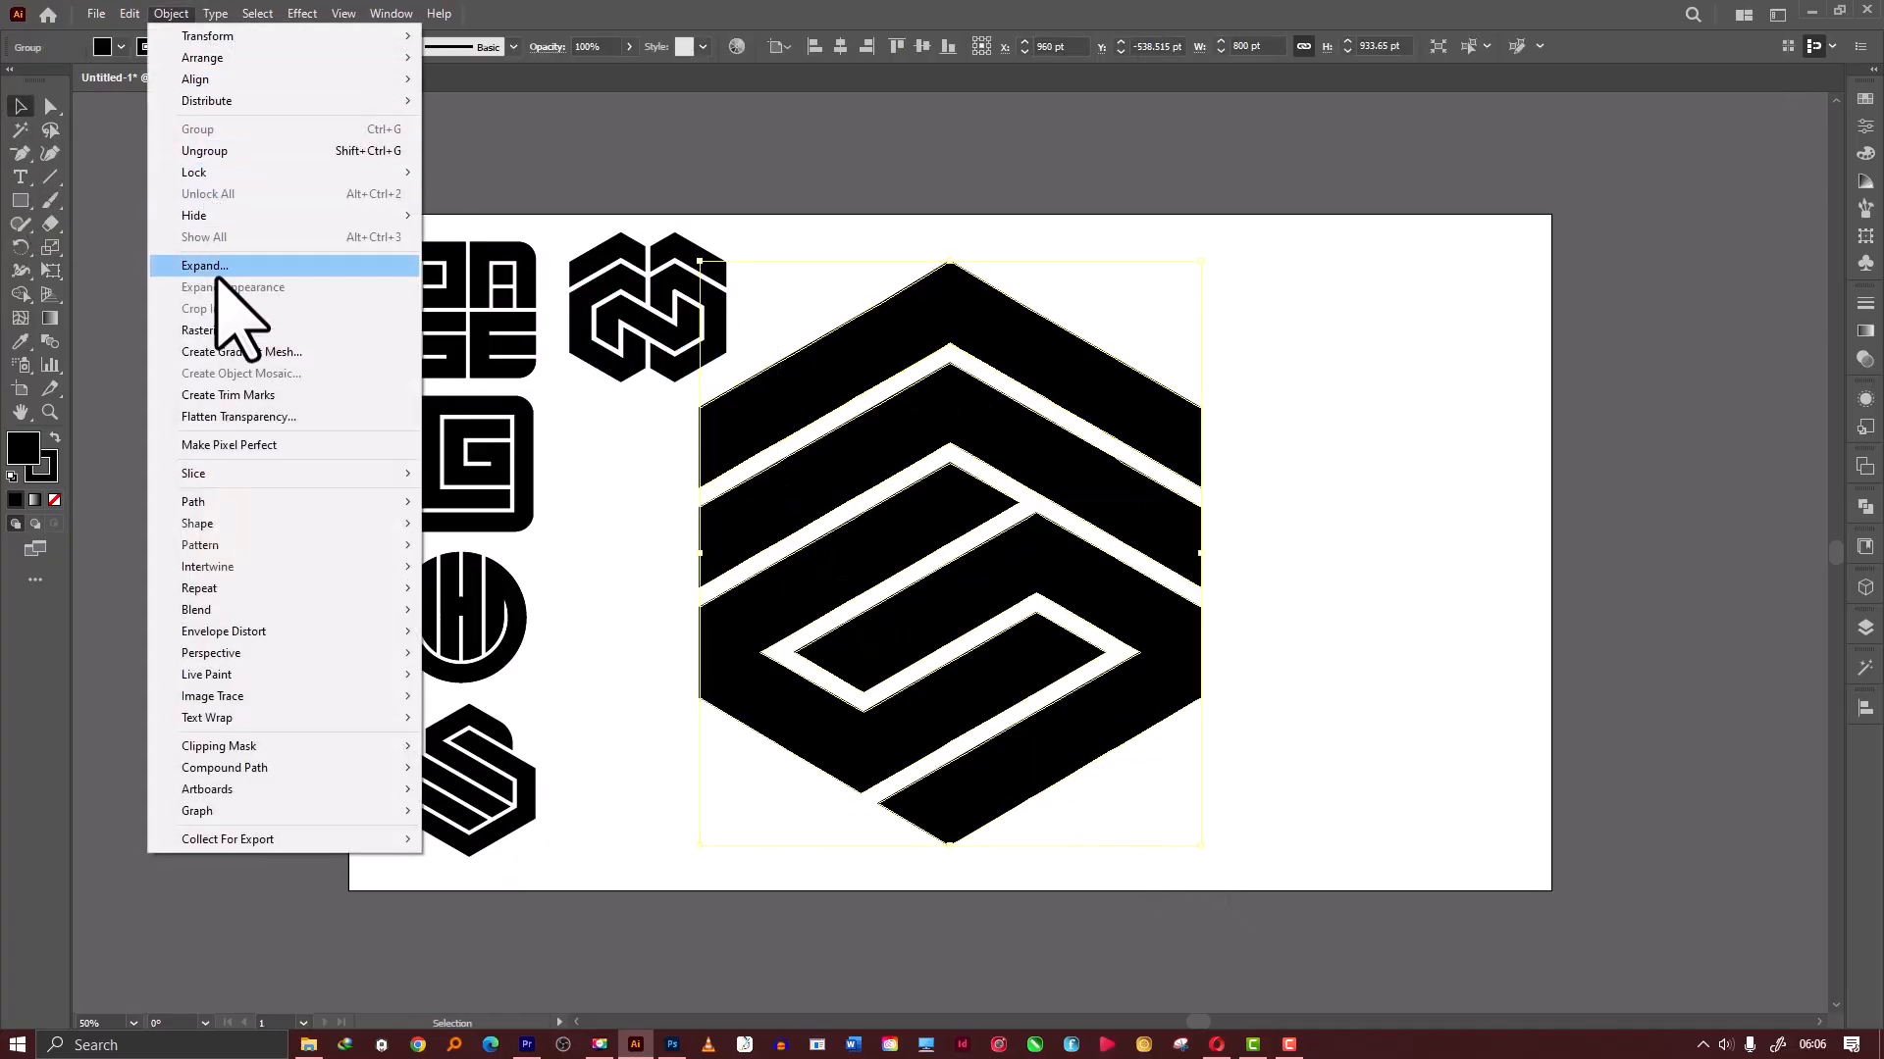
click(211, 265)
click(894, 636)
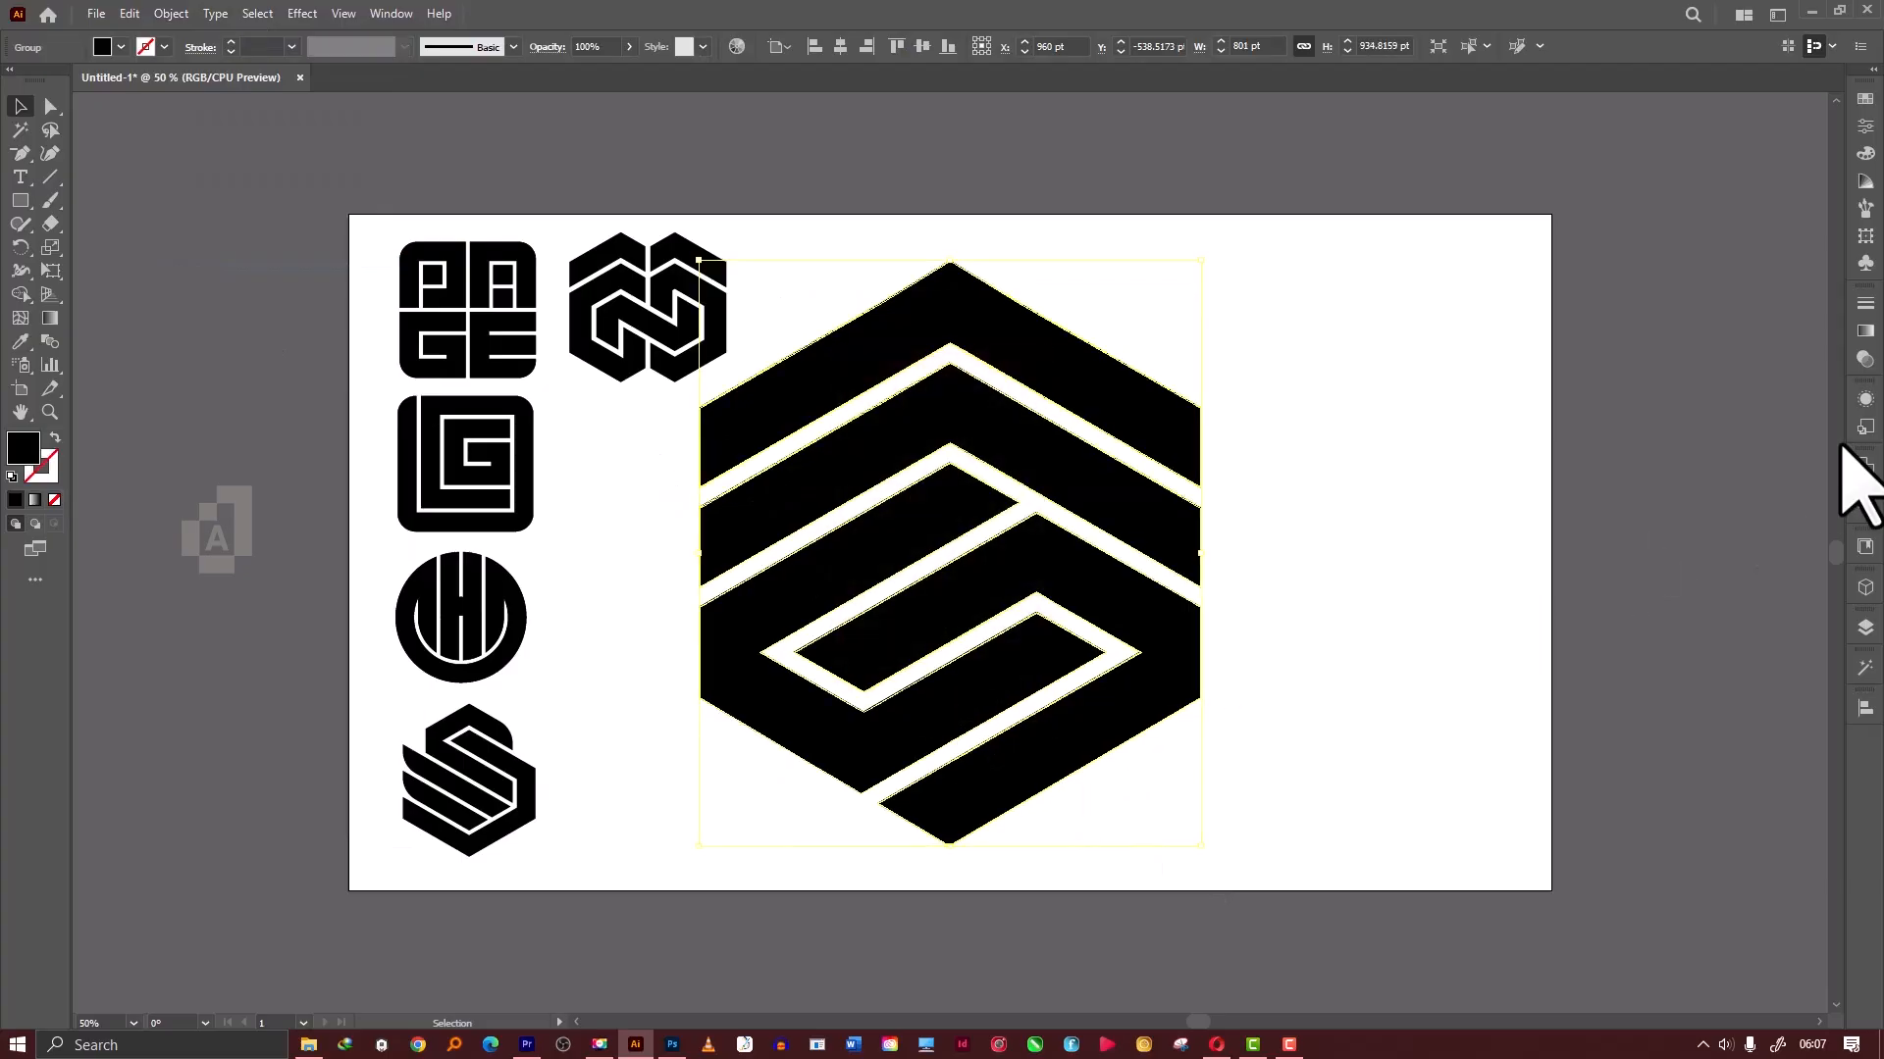
click(1864, 506)
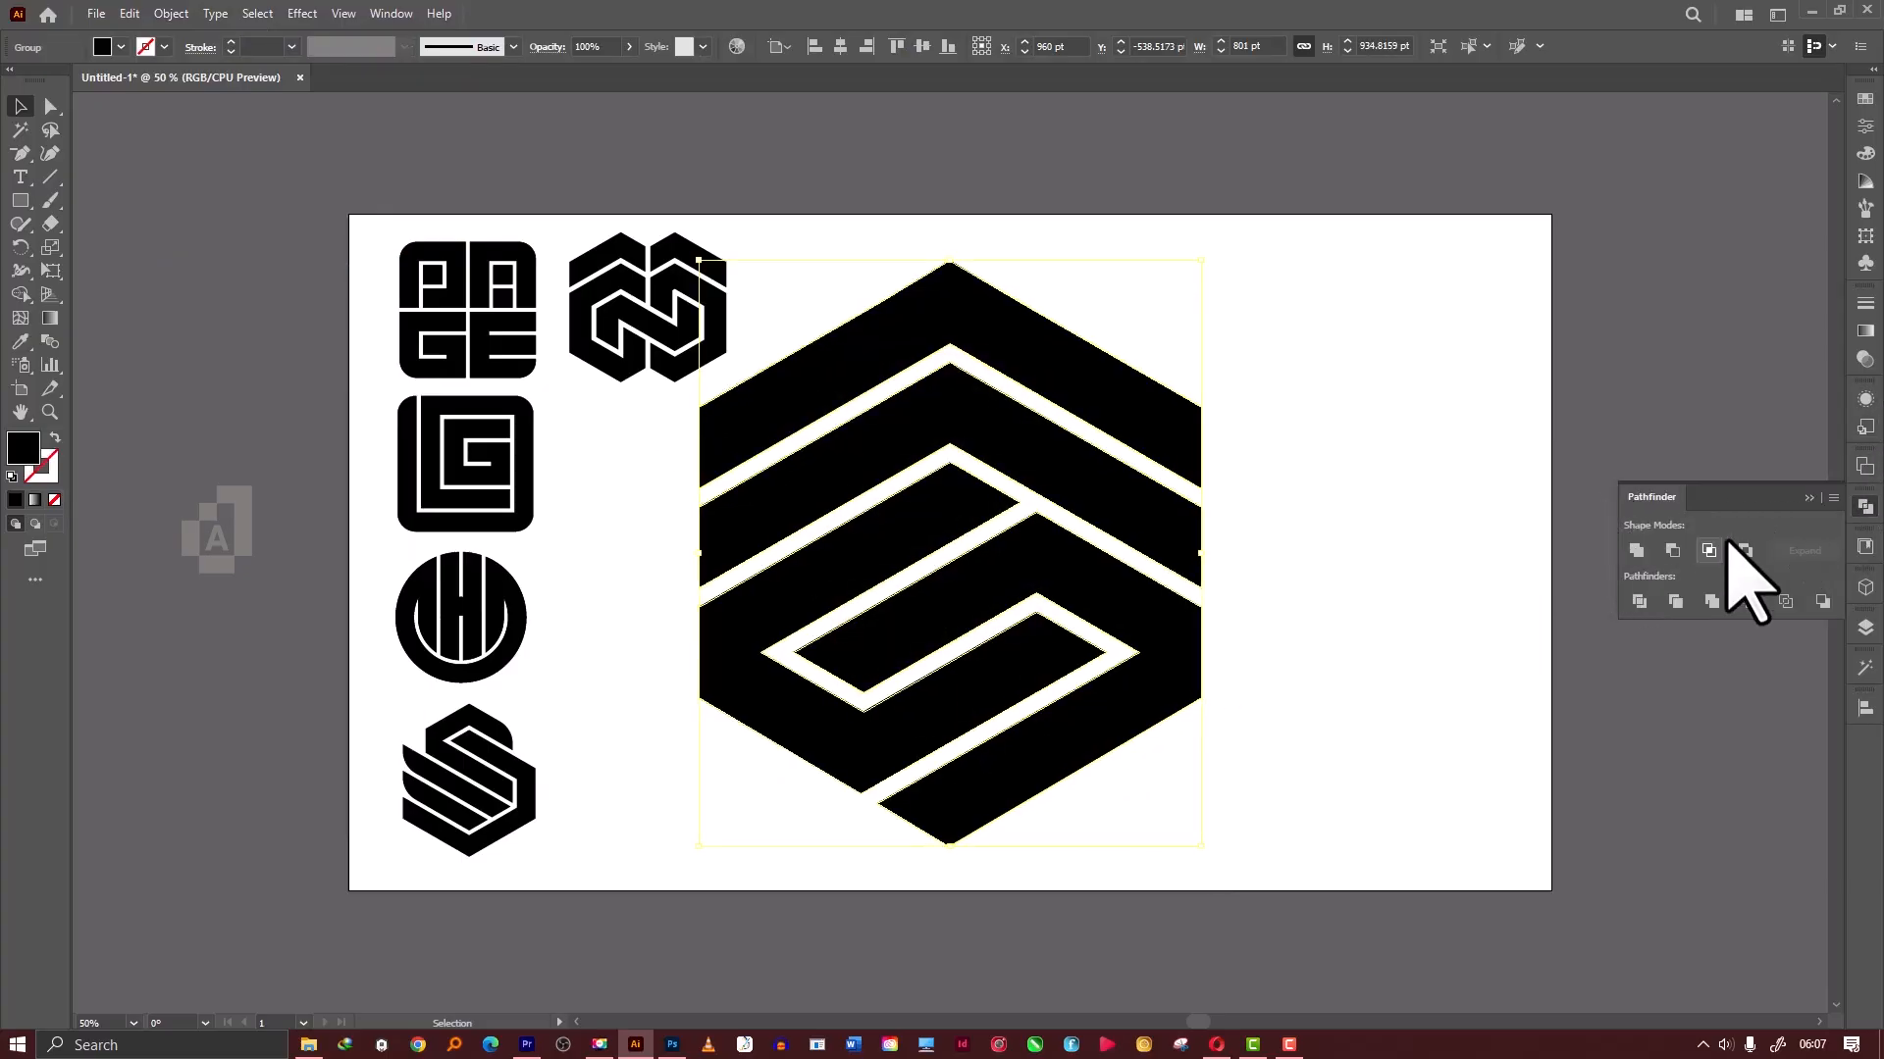
click(1809, 498)
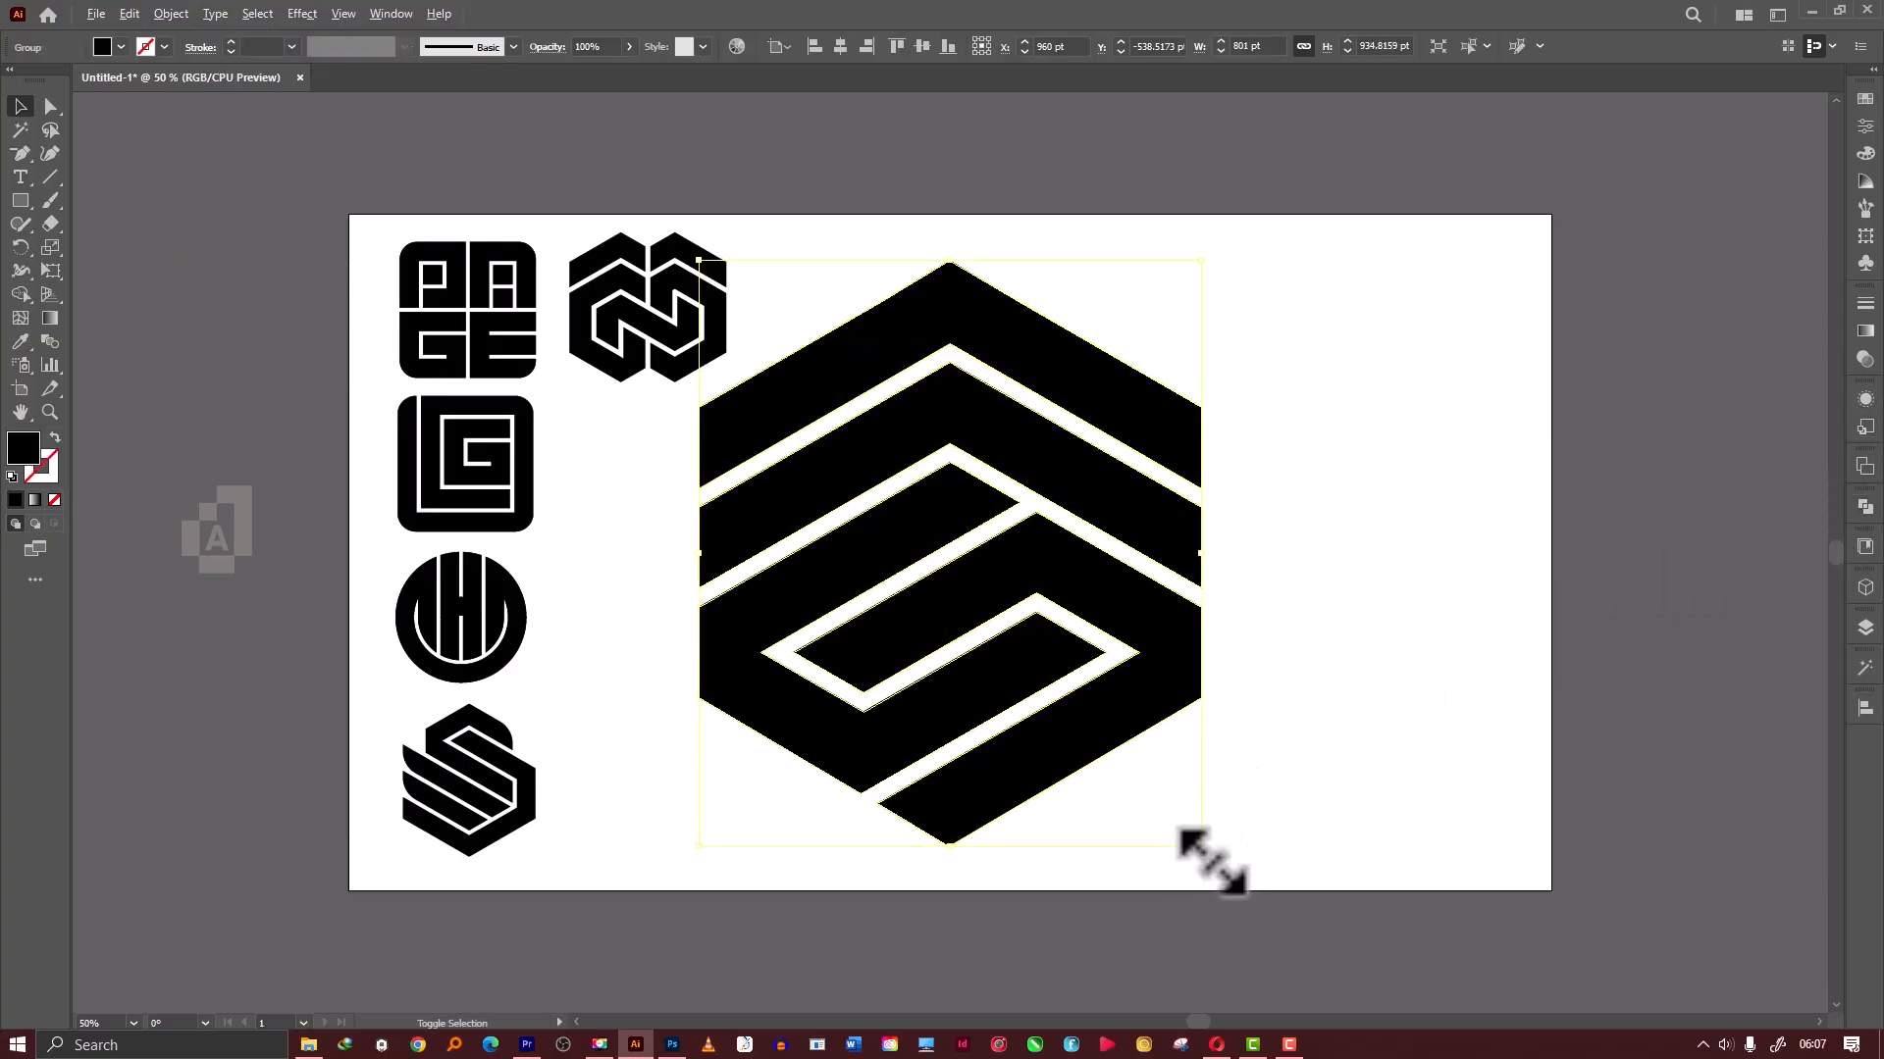
Scale the S mark down to about 415 pt high near the artboard's upper right and enlarge the N hexagon mark to a similar size.
drag(1211, 861, 1081, 724)
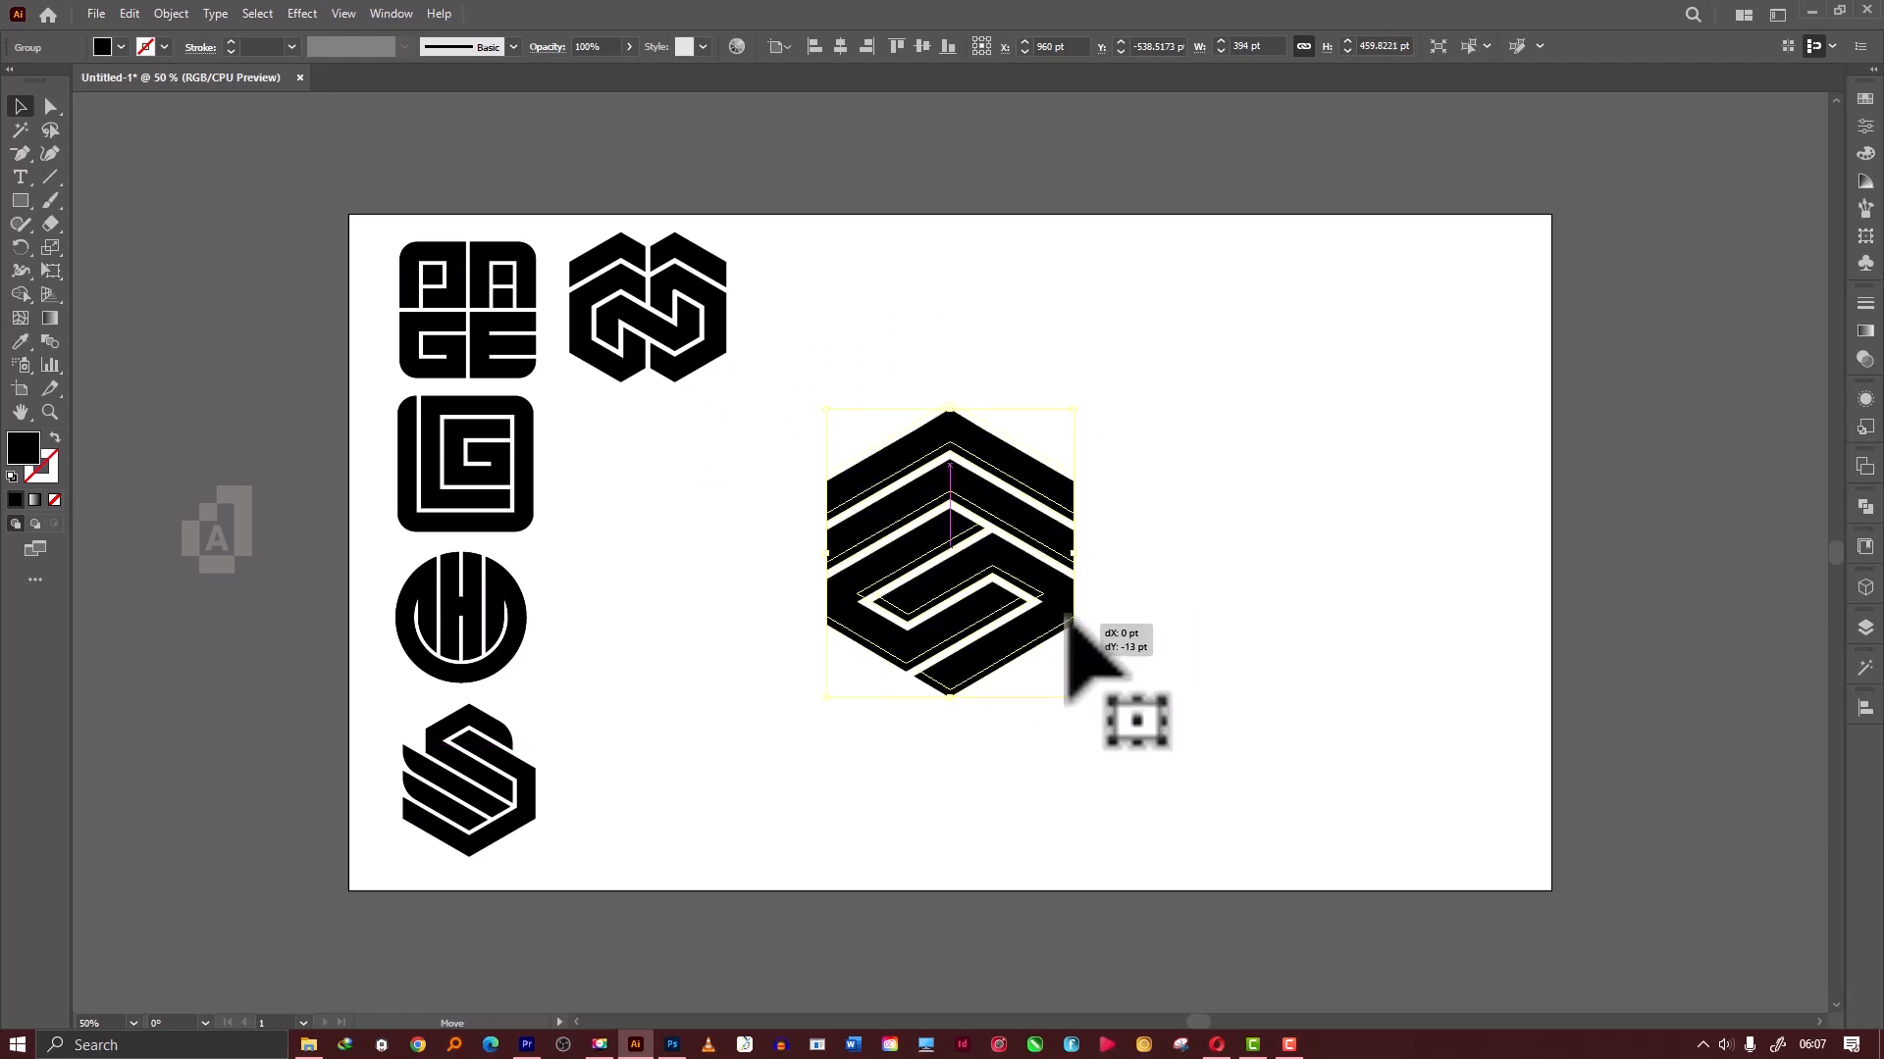
drag(1084, 638, 1332, 571)
drag(1286, 484, 1314, 470)
click(728, 348)
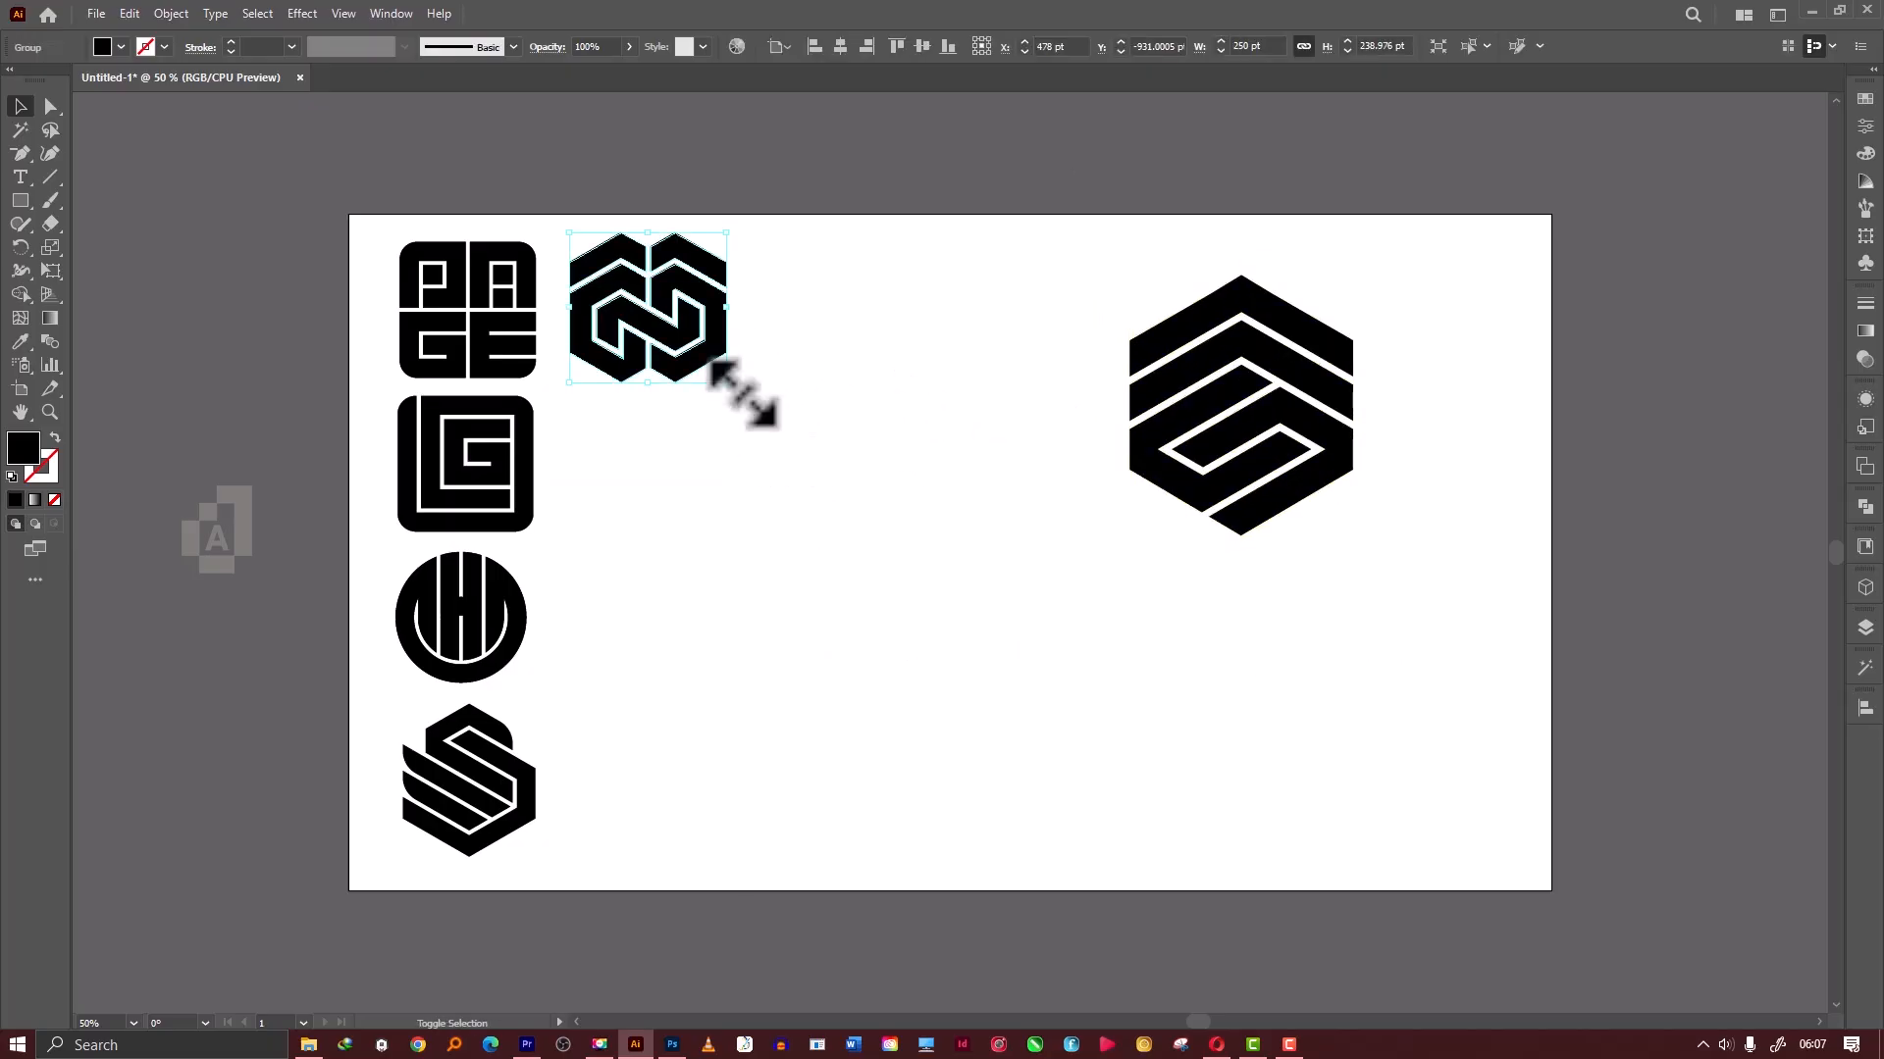
drag(727, 383, 1010, 532)
Align the vertical centers of the N and S hexagon marks and shift the N mark closer to the S mark.
drag(1237, 606, 915, 412)
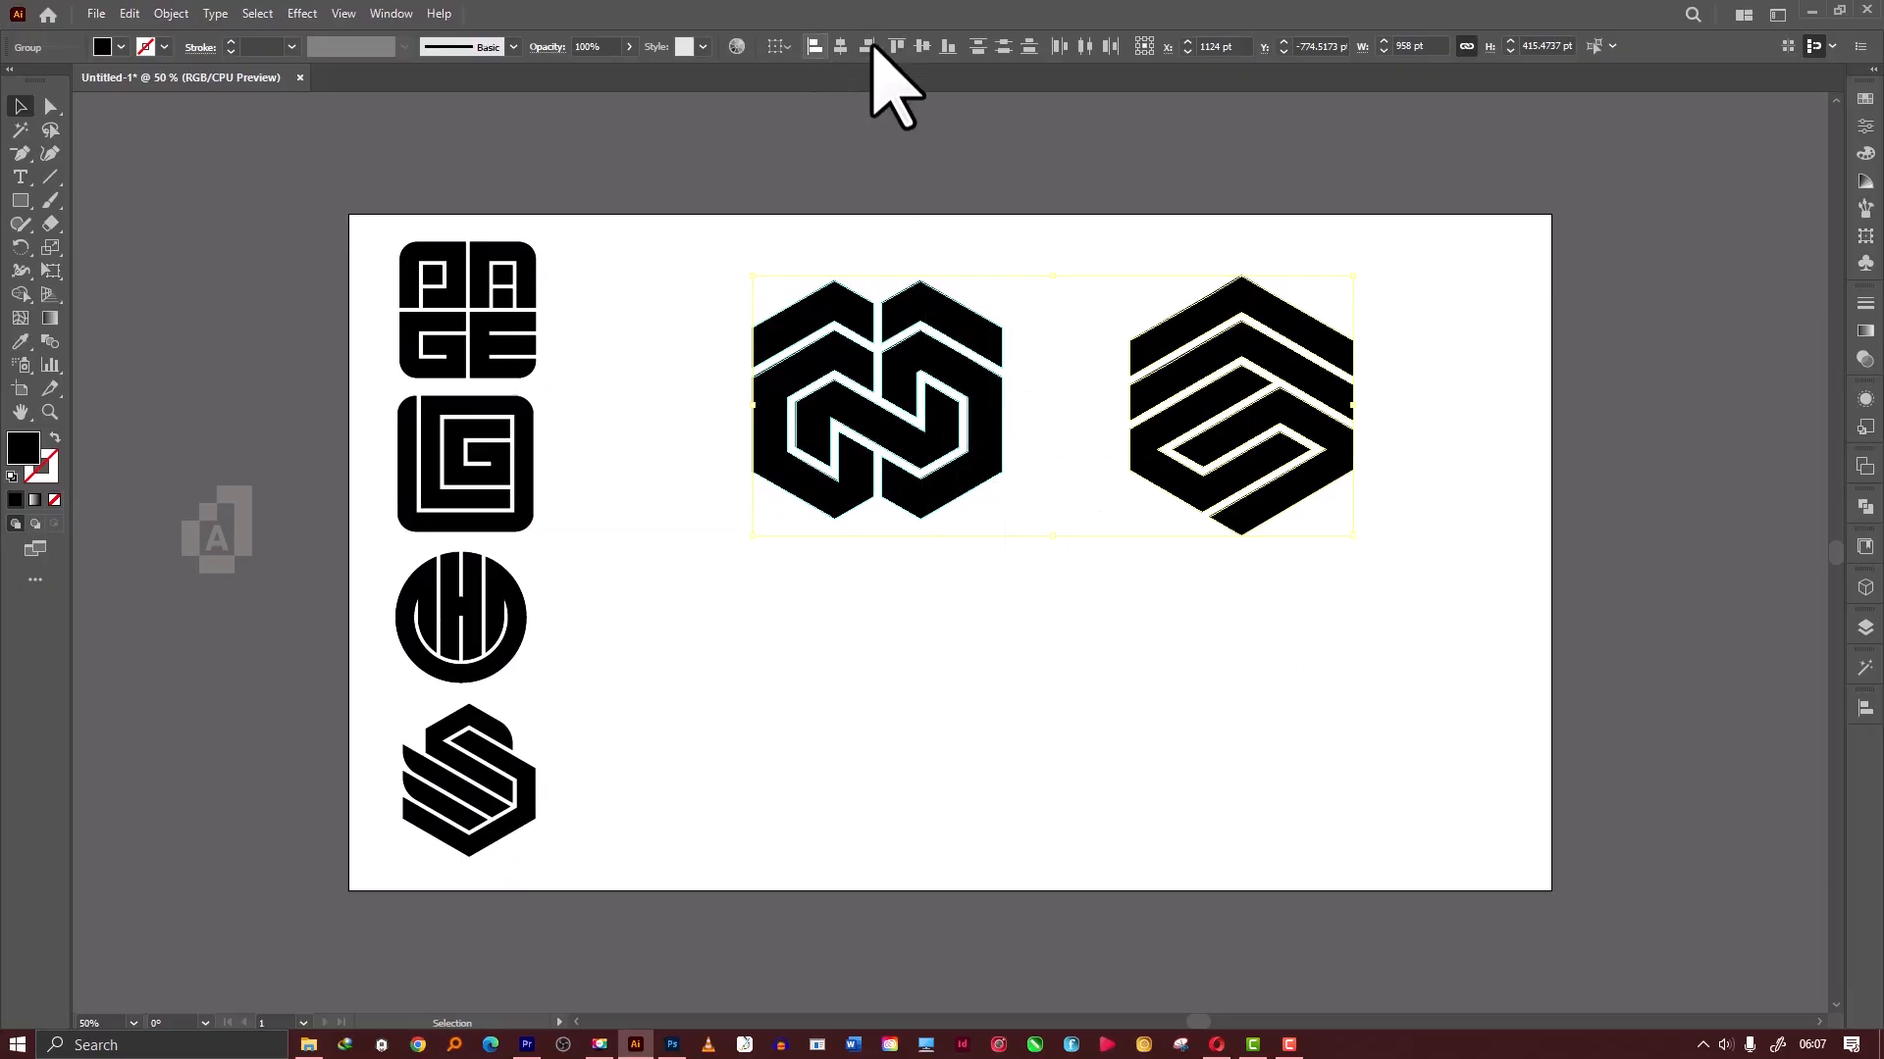
click(921, 46)
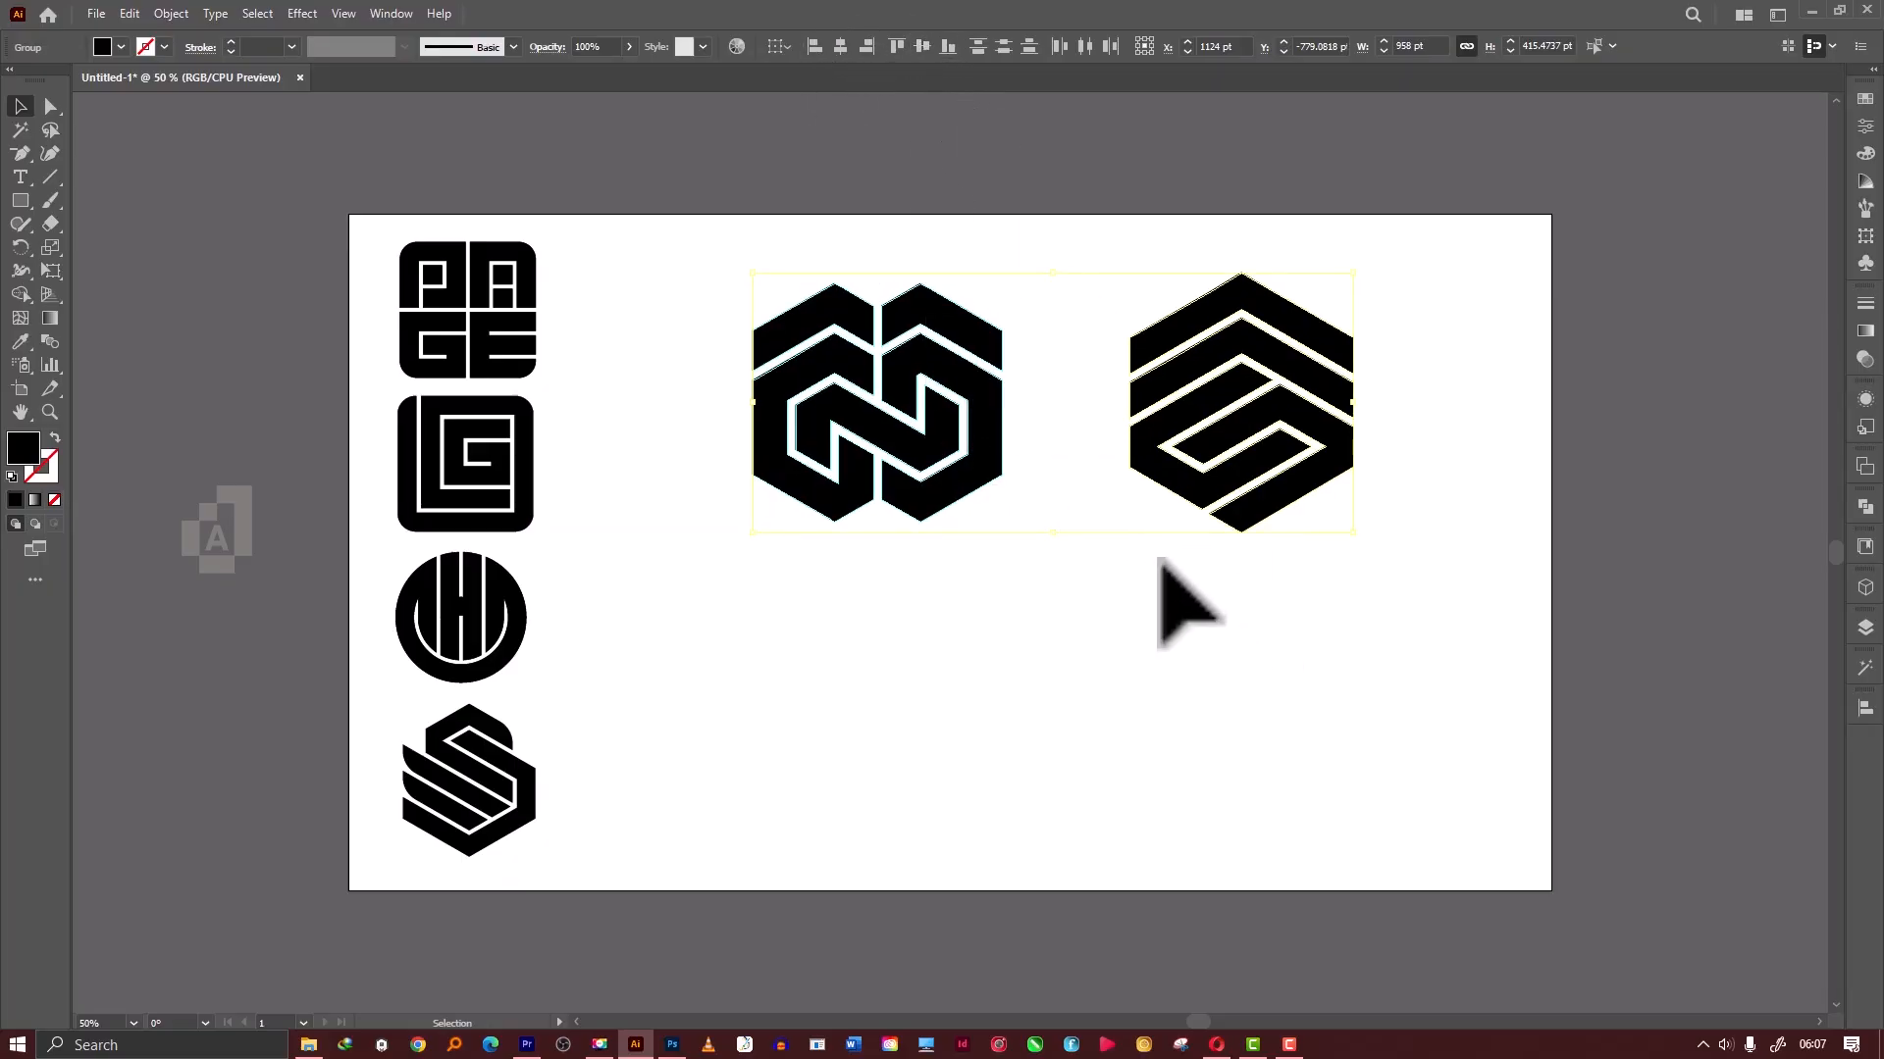
click(1015, 463)
drag(986, 456, 1018, 459)
Move the small PAGE mark beside the N hexagon mark and shift the other three small marks toward the artboard's lower-left corner.
click(506, 343)
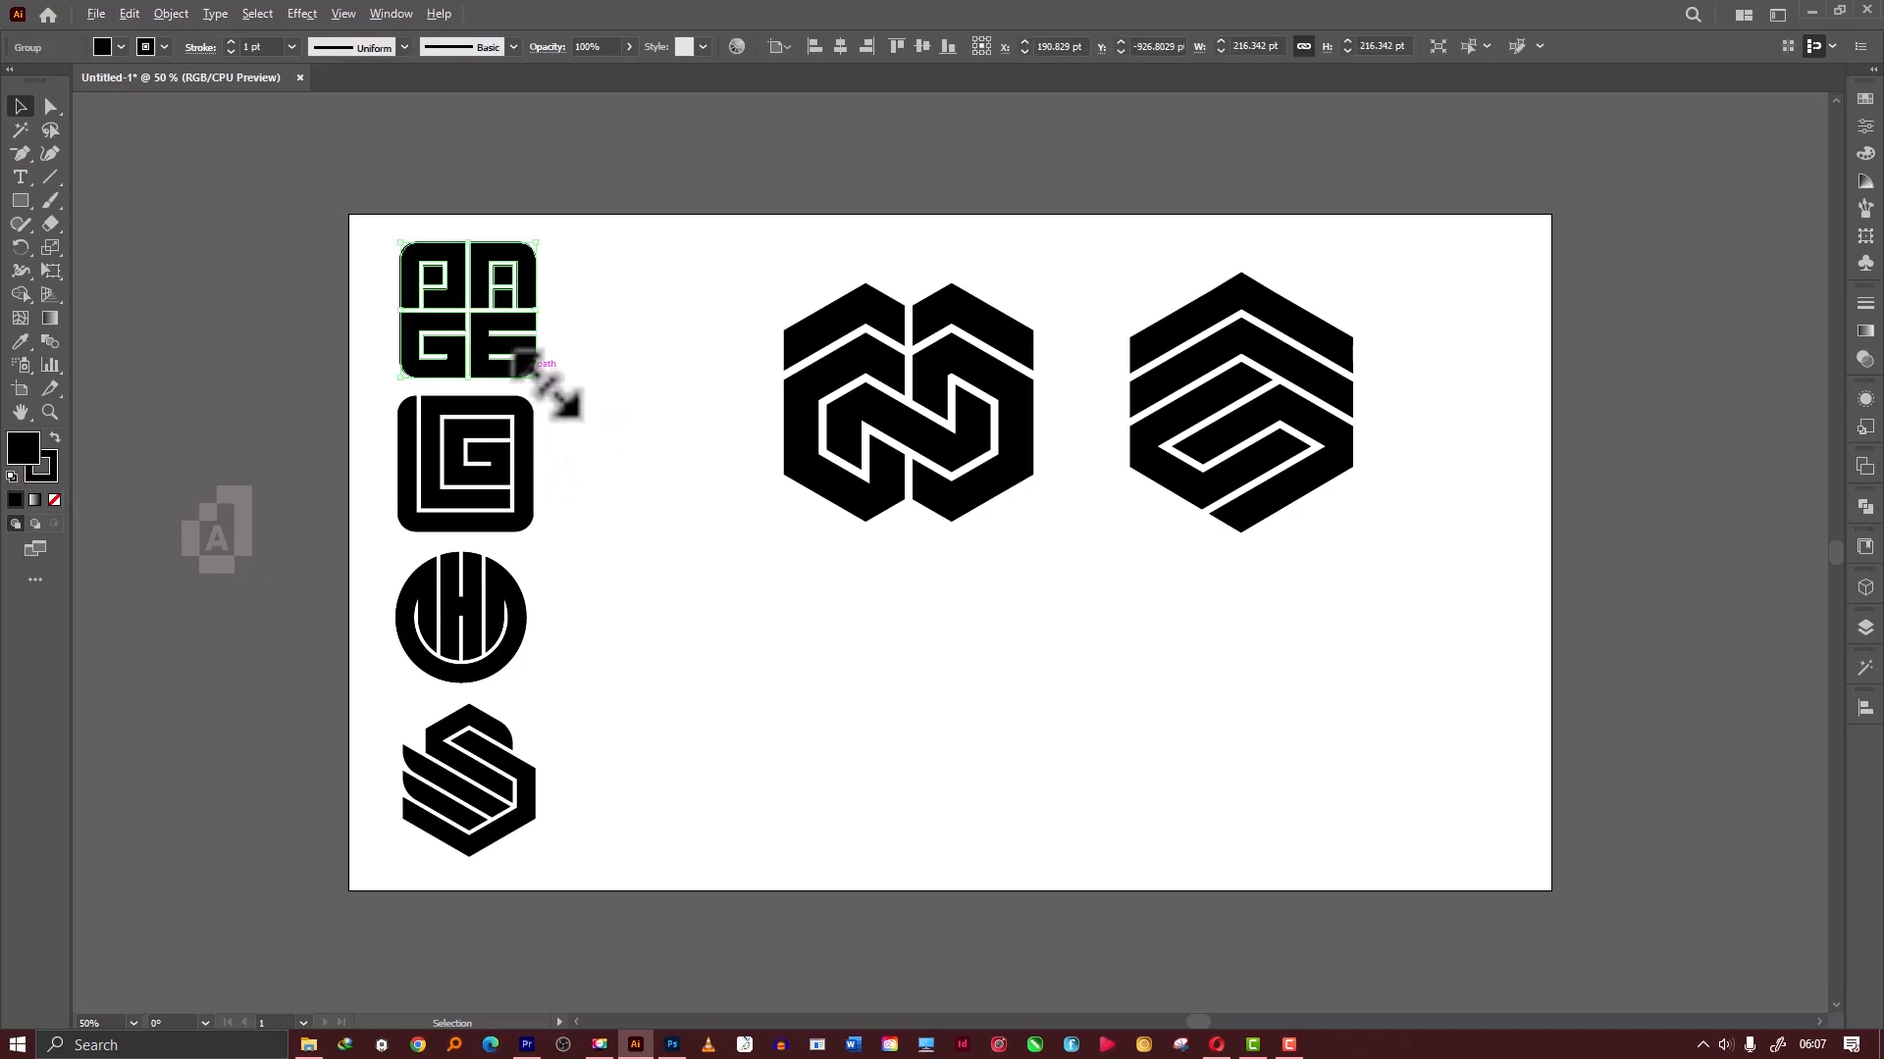
drag(520, 361, 655, 493)
click(385, 488)
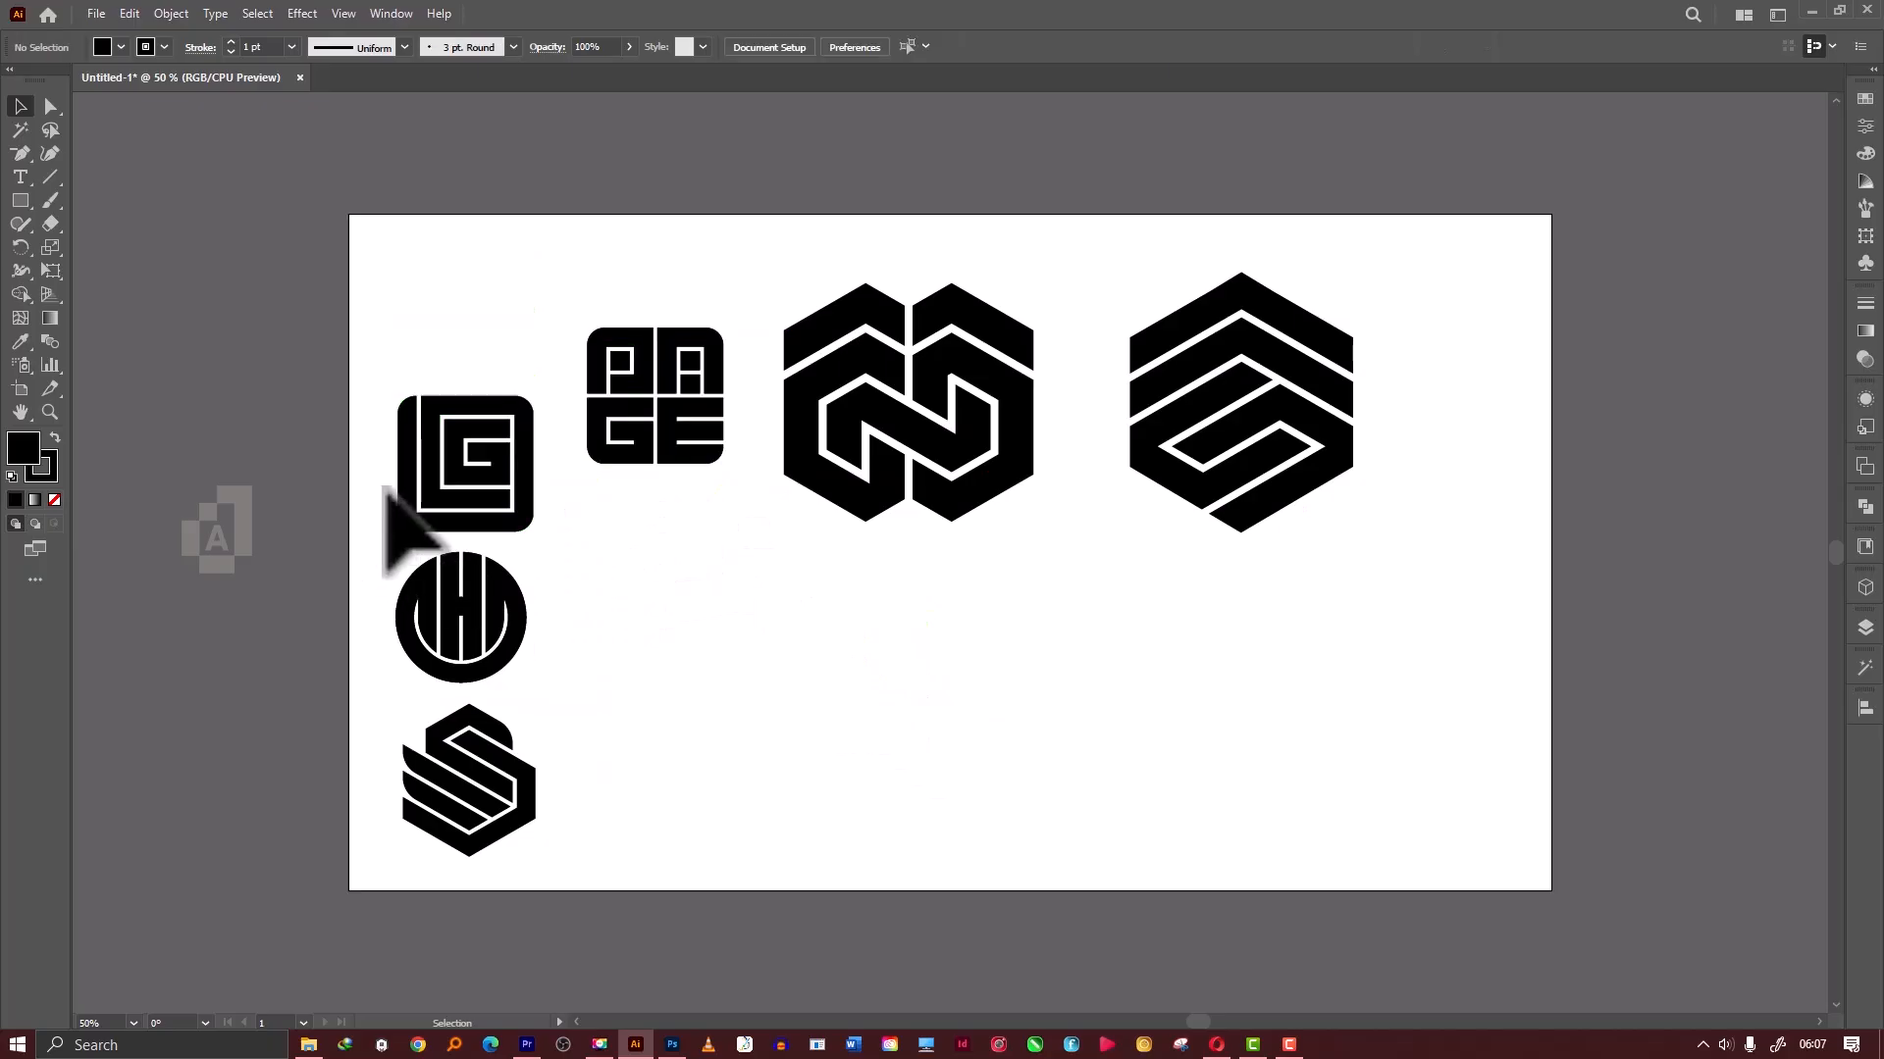
drag(509, 755, 461, 800)
click(677, 550)
Enlarge the PAGE mark to nearly the N hexagon mark's size and move the row of three large marks up the artboard.
click(636, 446)
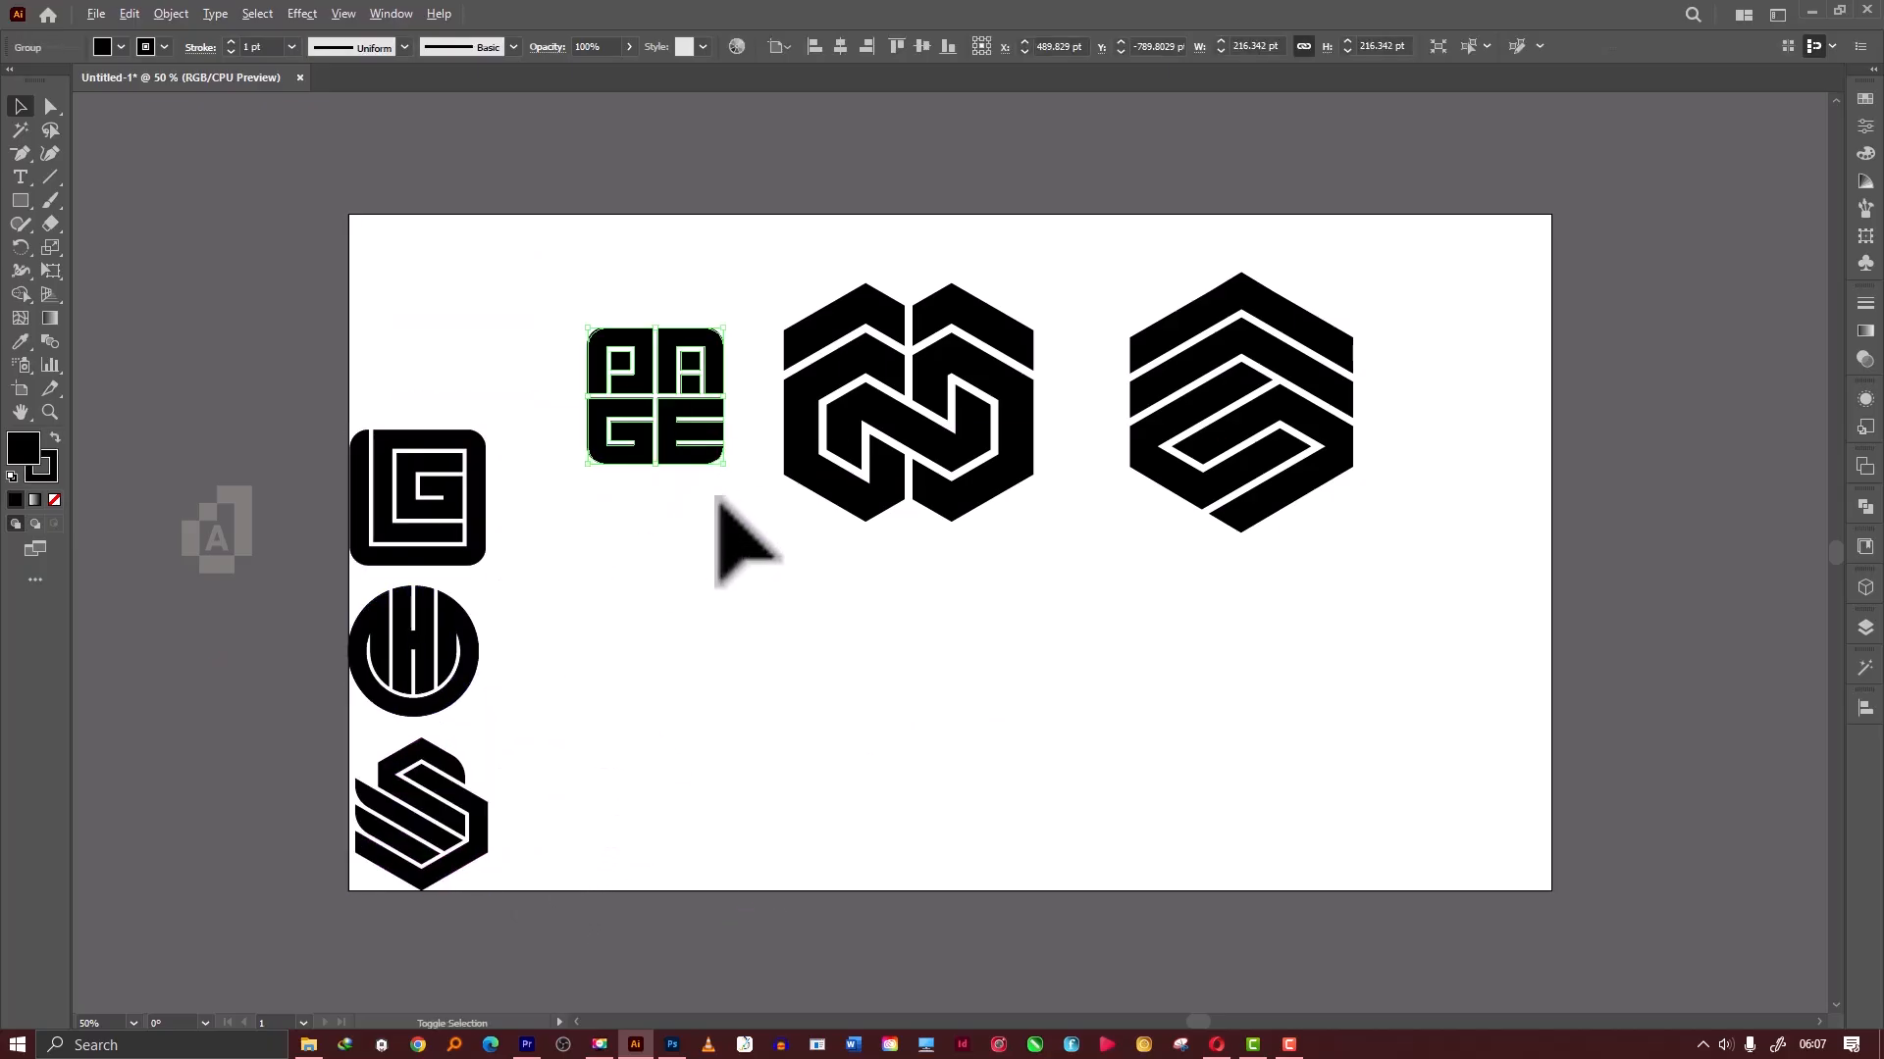
drag(726, 461, 703, 519)
click(799, 588)
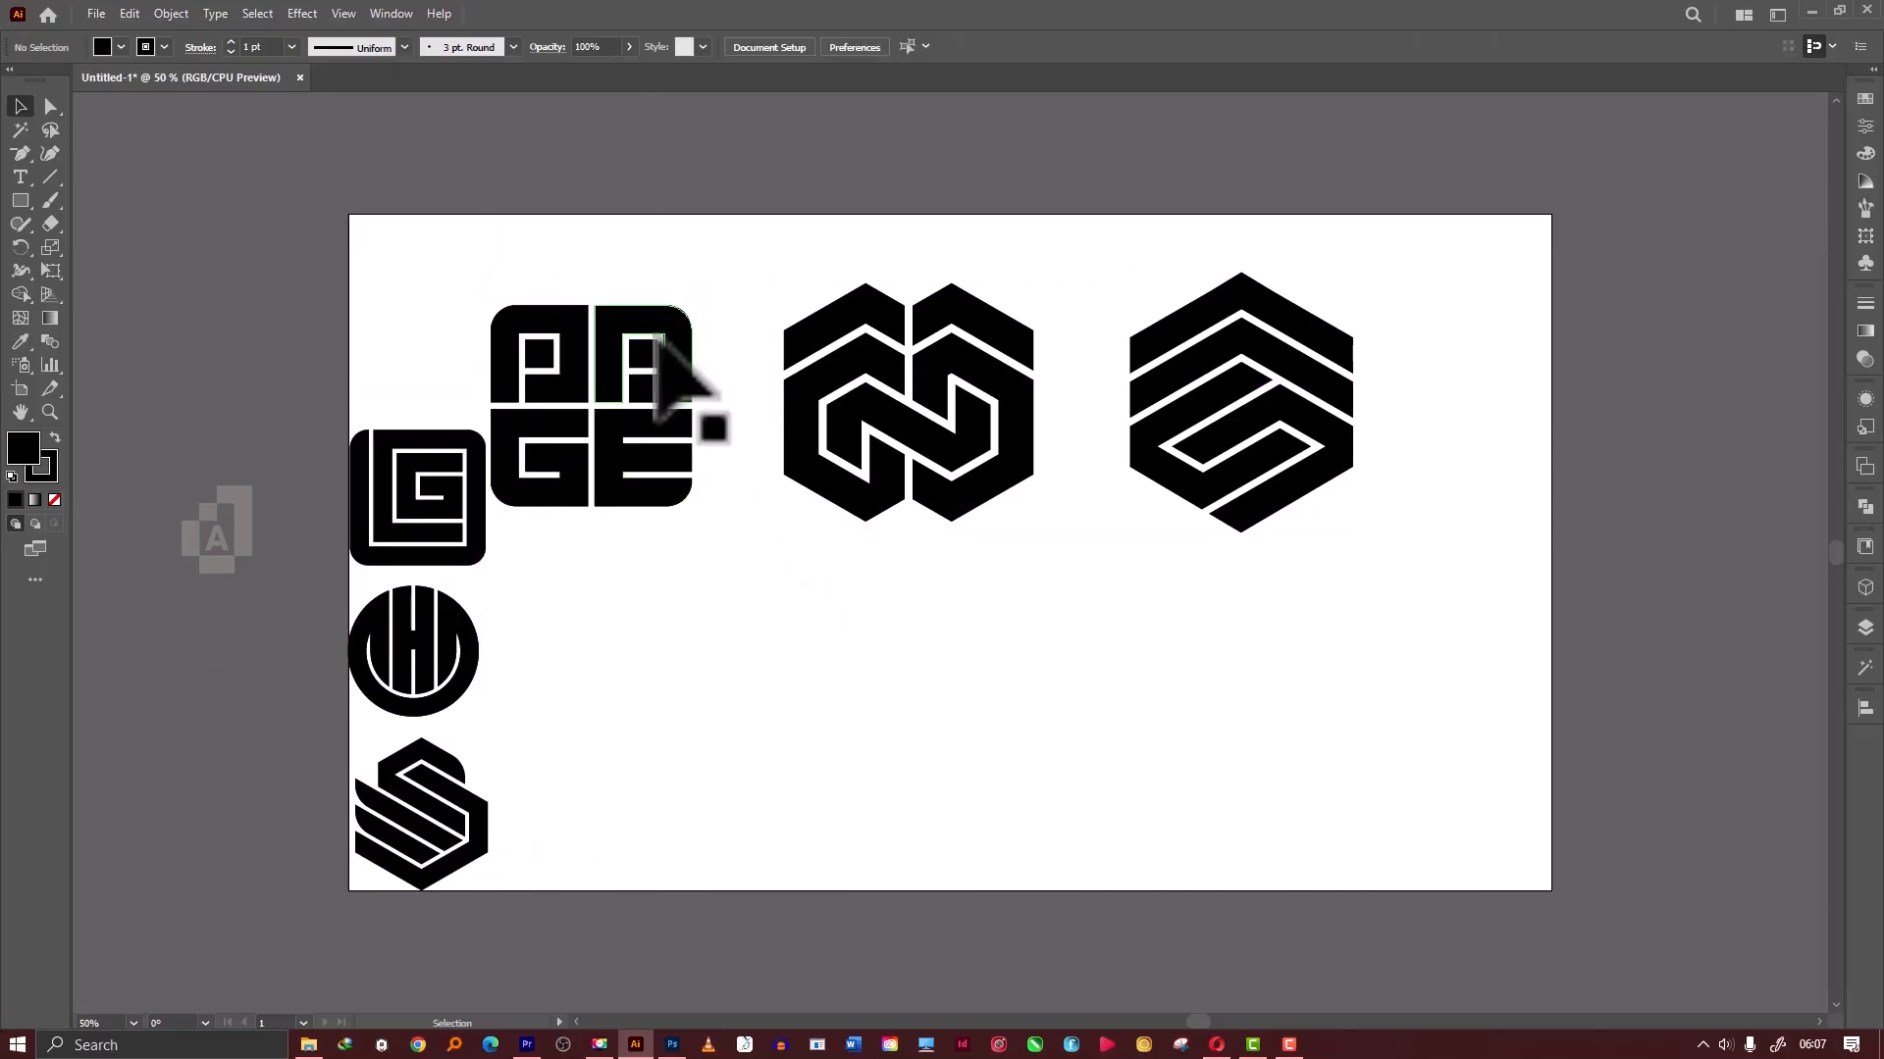
drag(713, 410, 1203, 461)
click(1168, 614)
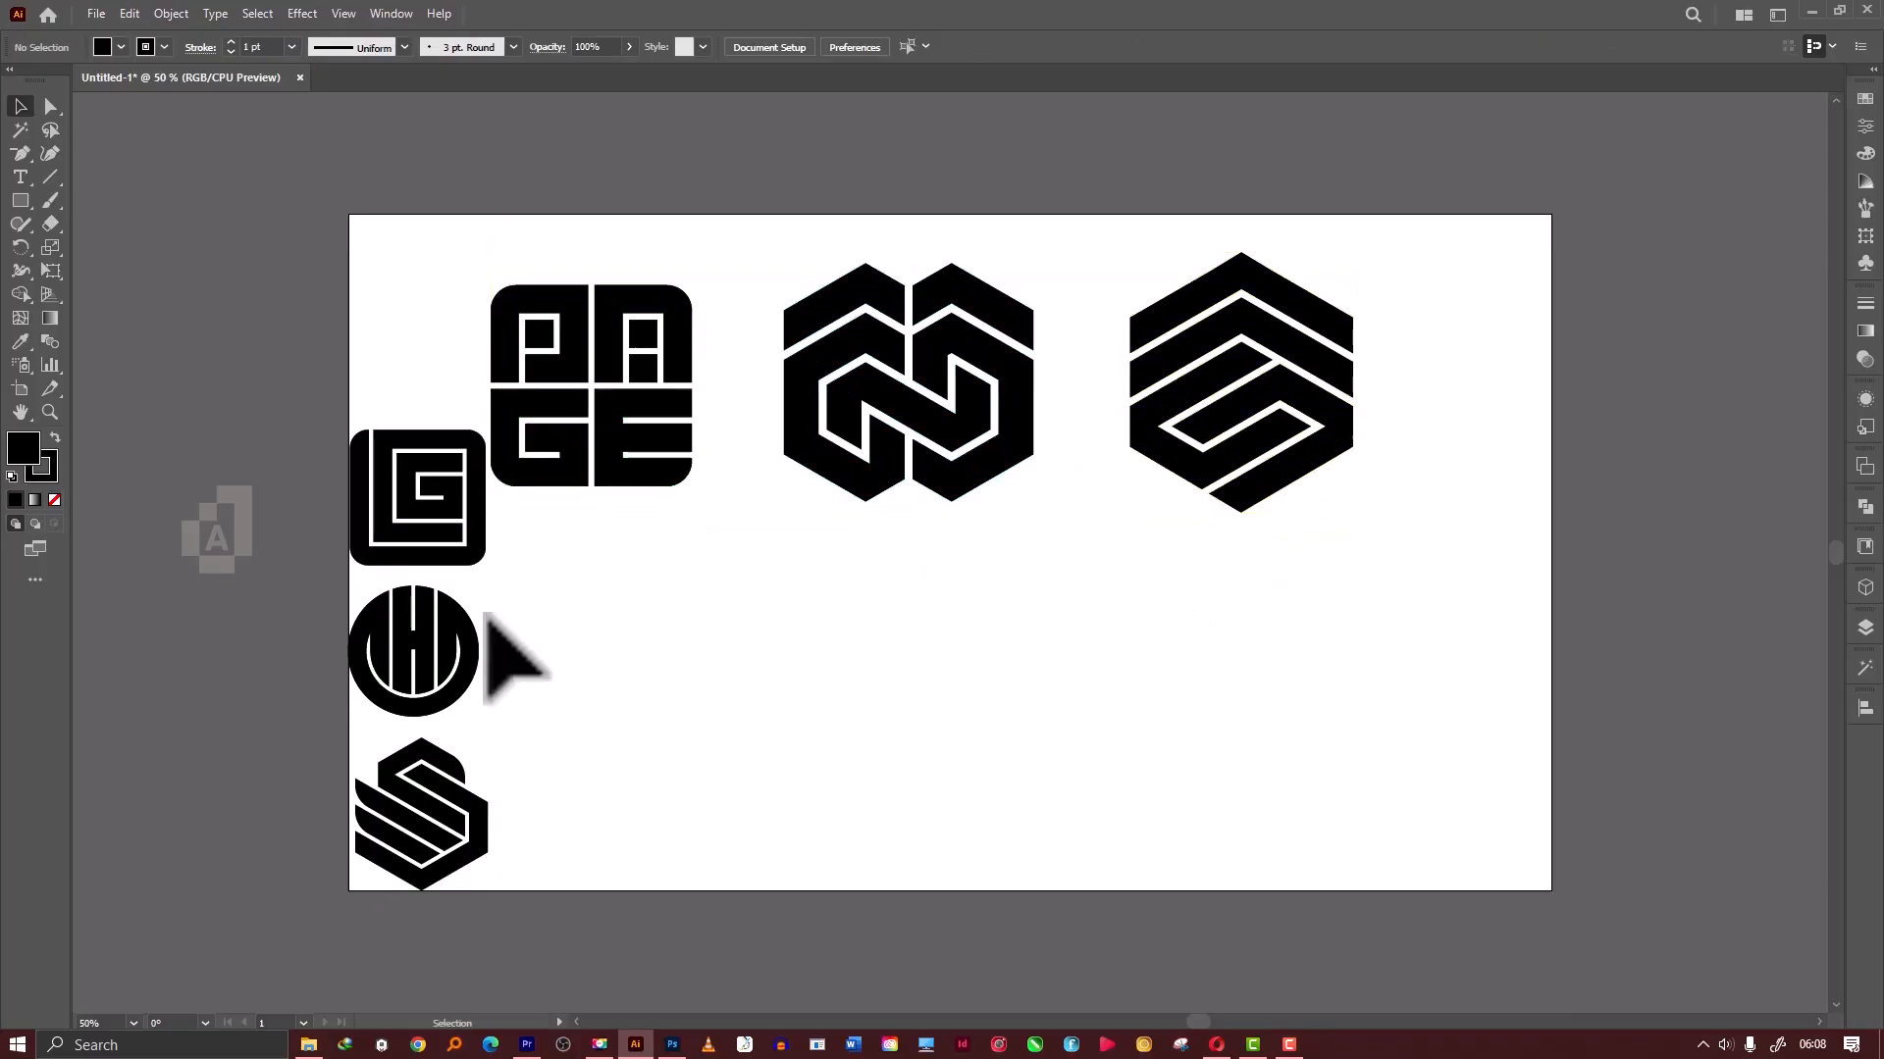
Move the LG mark below the PAGE mark and the circular H and swan S marks to the artboard's lower-right area.
click(464, 522)
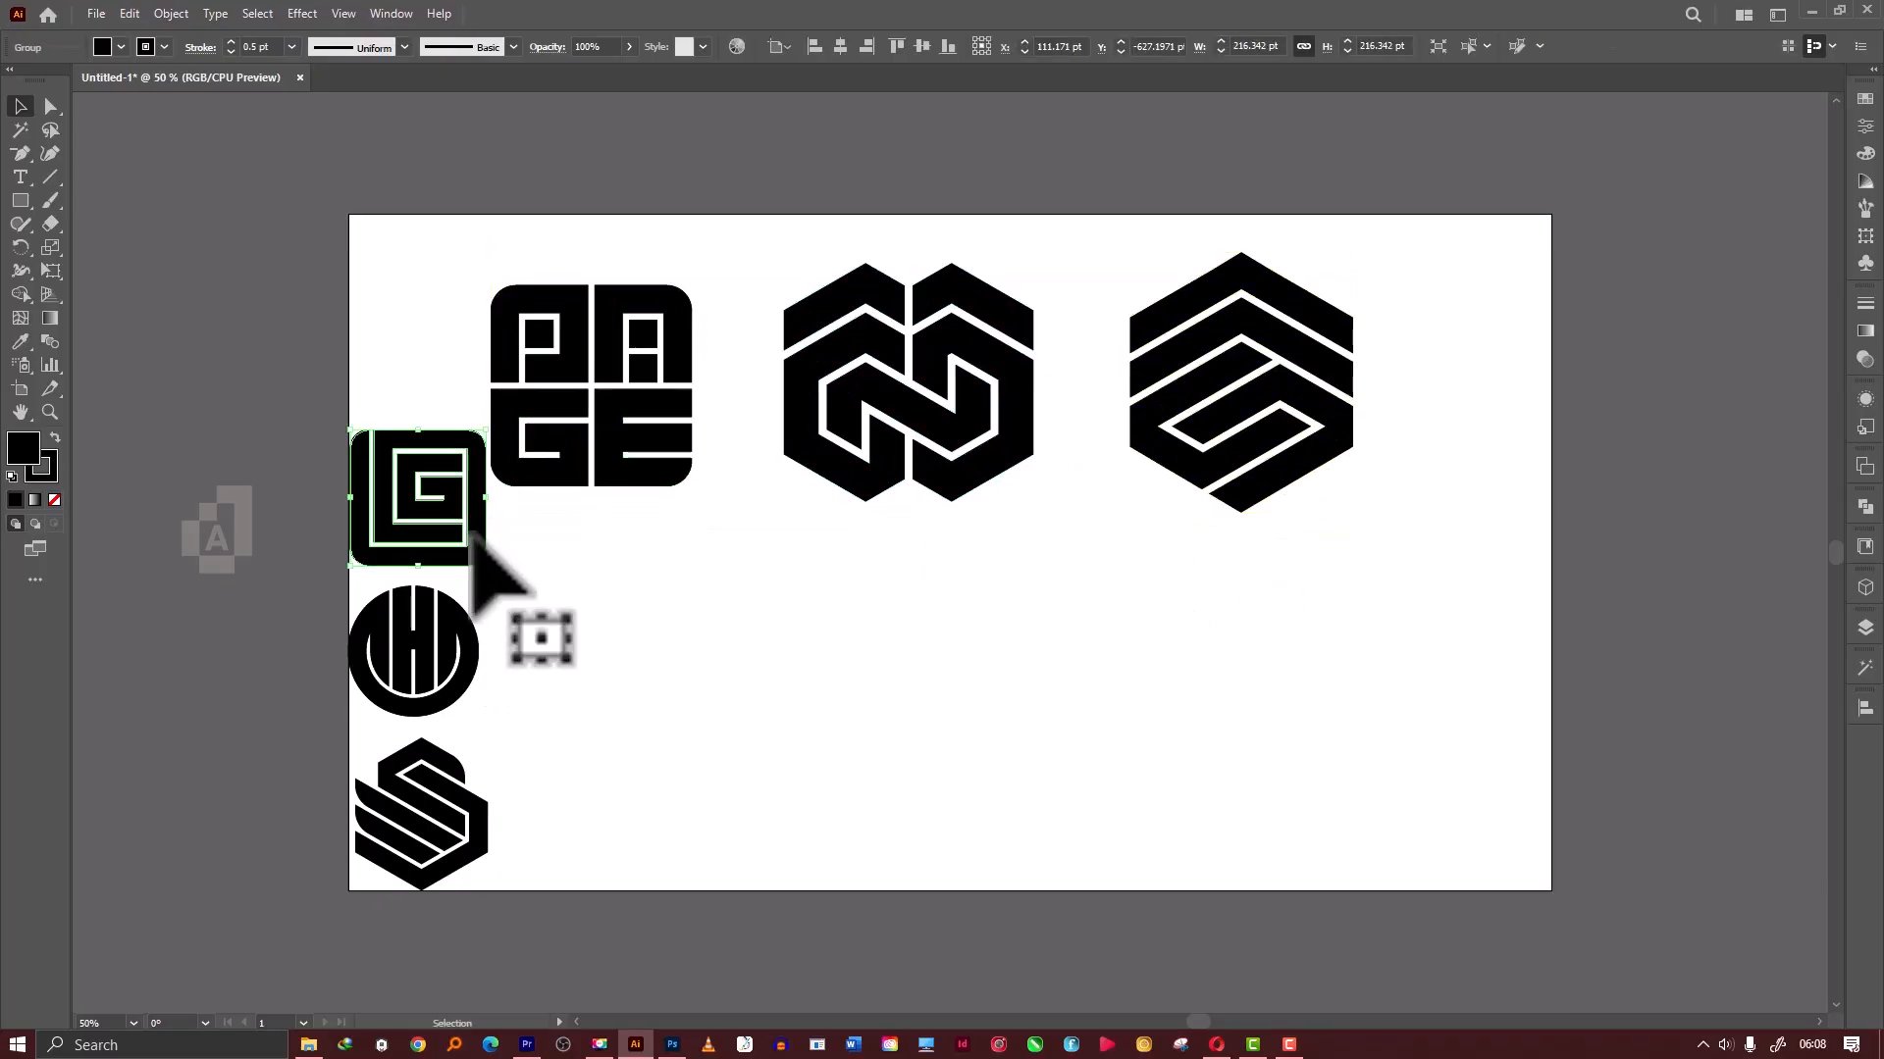
drag(474, 537, 651, 675)
drag(412, 785, 461, 814)
drag(461, 814, 1366, 832)
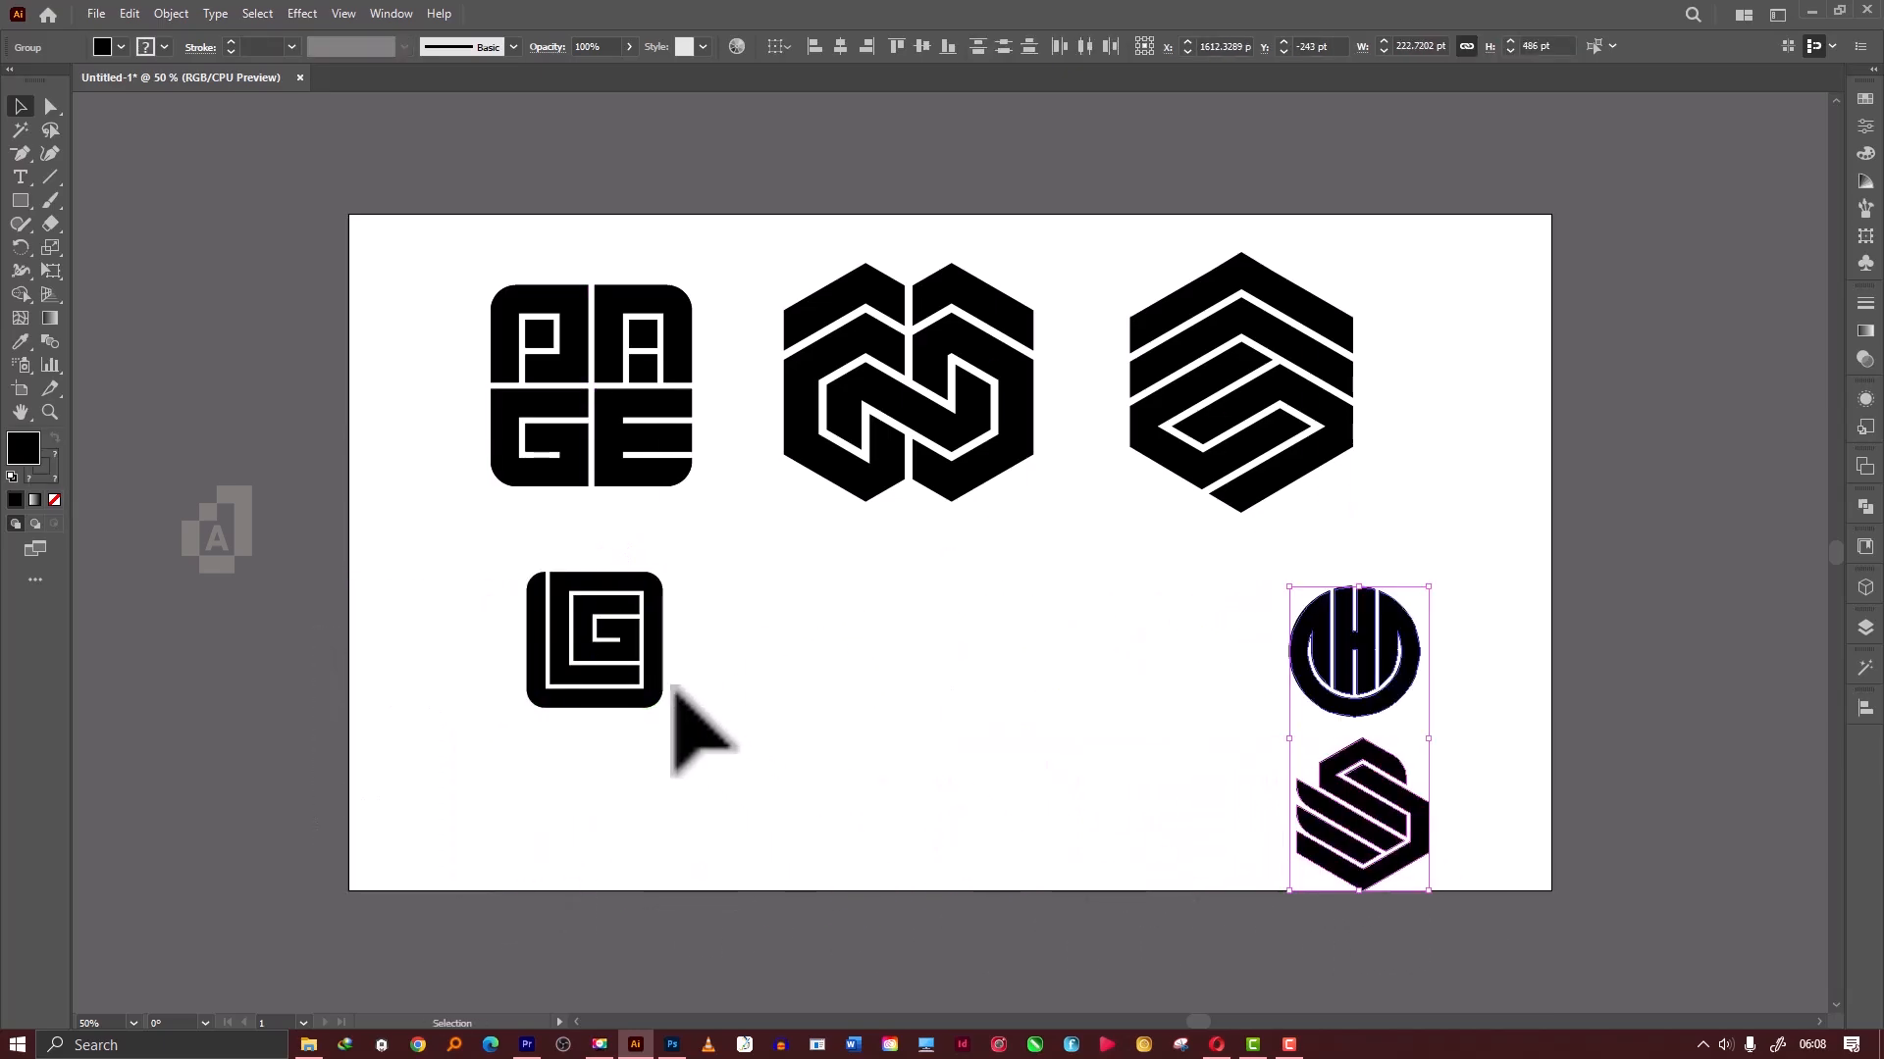
Enlarge the LG mark to roughly the PAGE mark's width, positioned directly below it.
click(636, 670)
mouse_move(669, 722)
mouse_down()
mouse_move(707, 757)
mouse_move(698, 720)
mouse_up()
drag(625, 588, 626, 620)
click(961, 636)
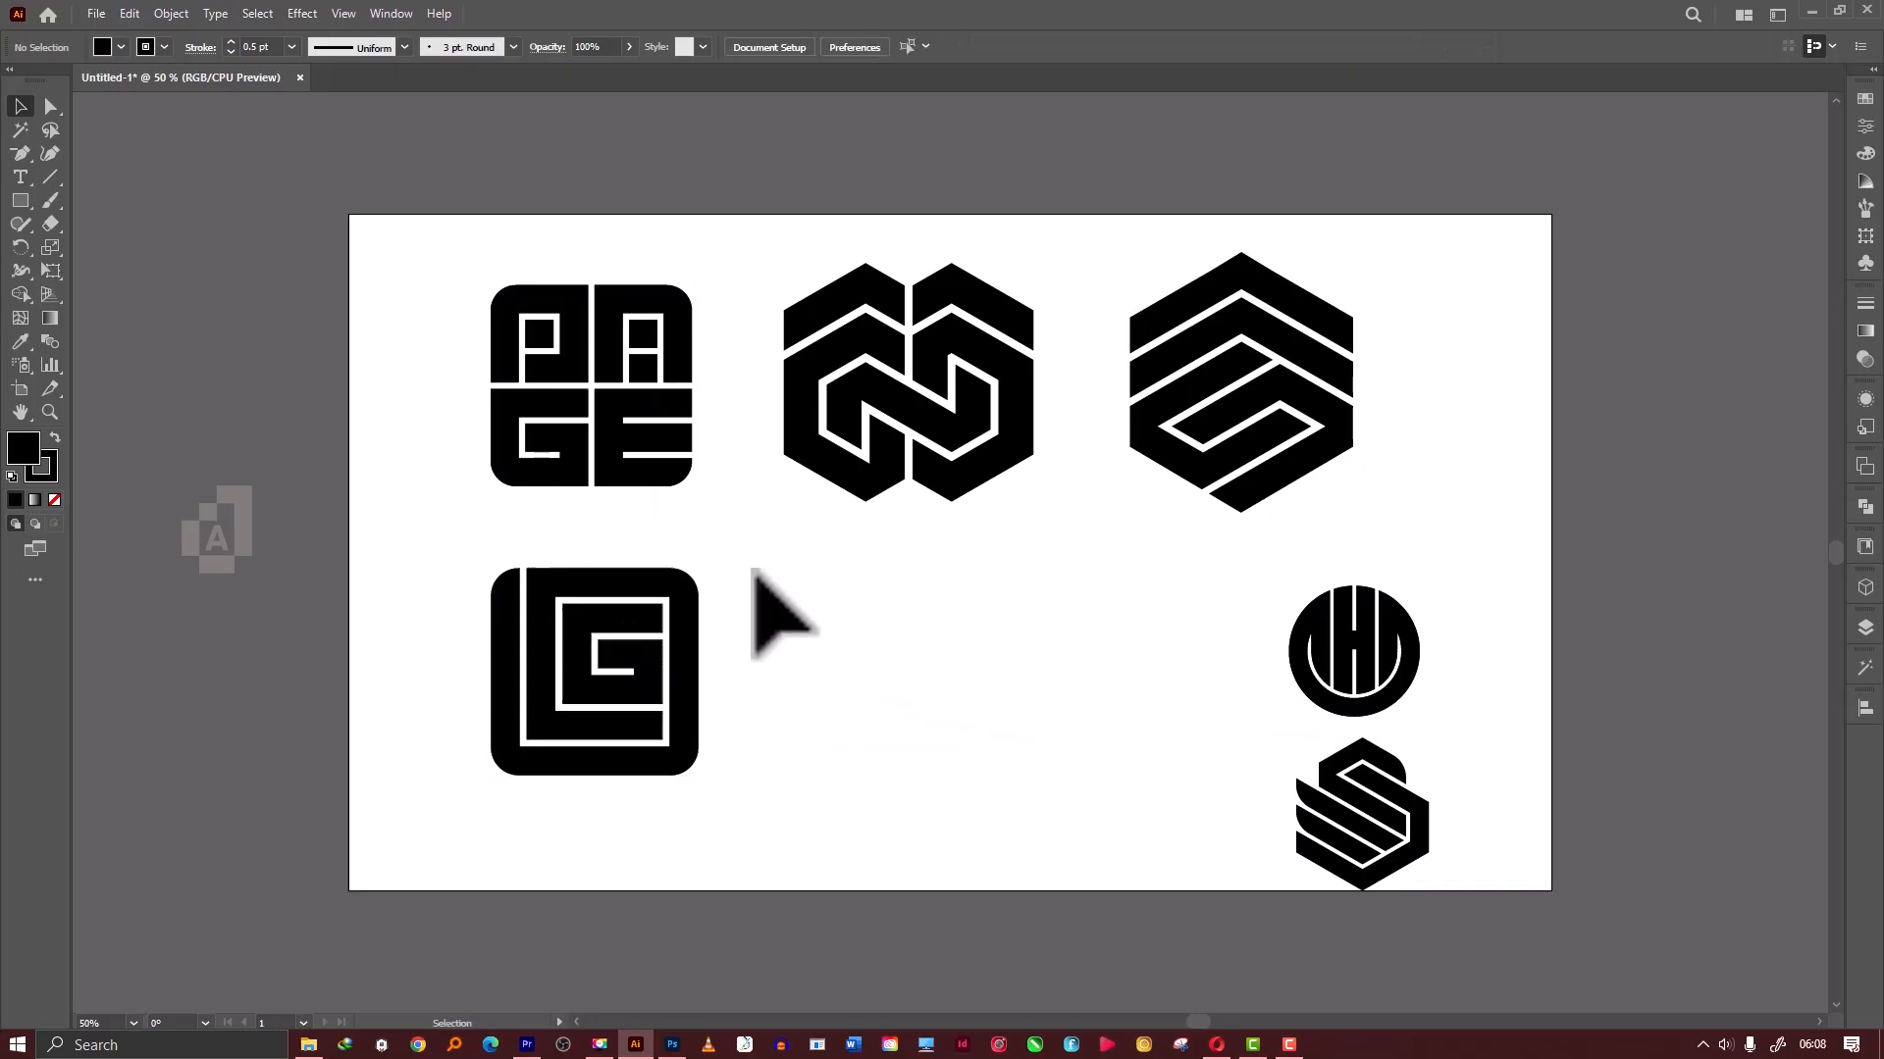
Enlarge the PAGE mark to about 360 pt square and scale the LG mark up to a matching size.
click(649, 456)
drag(708, 502, 717, 513)
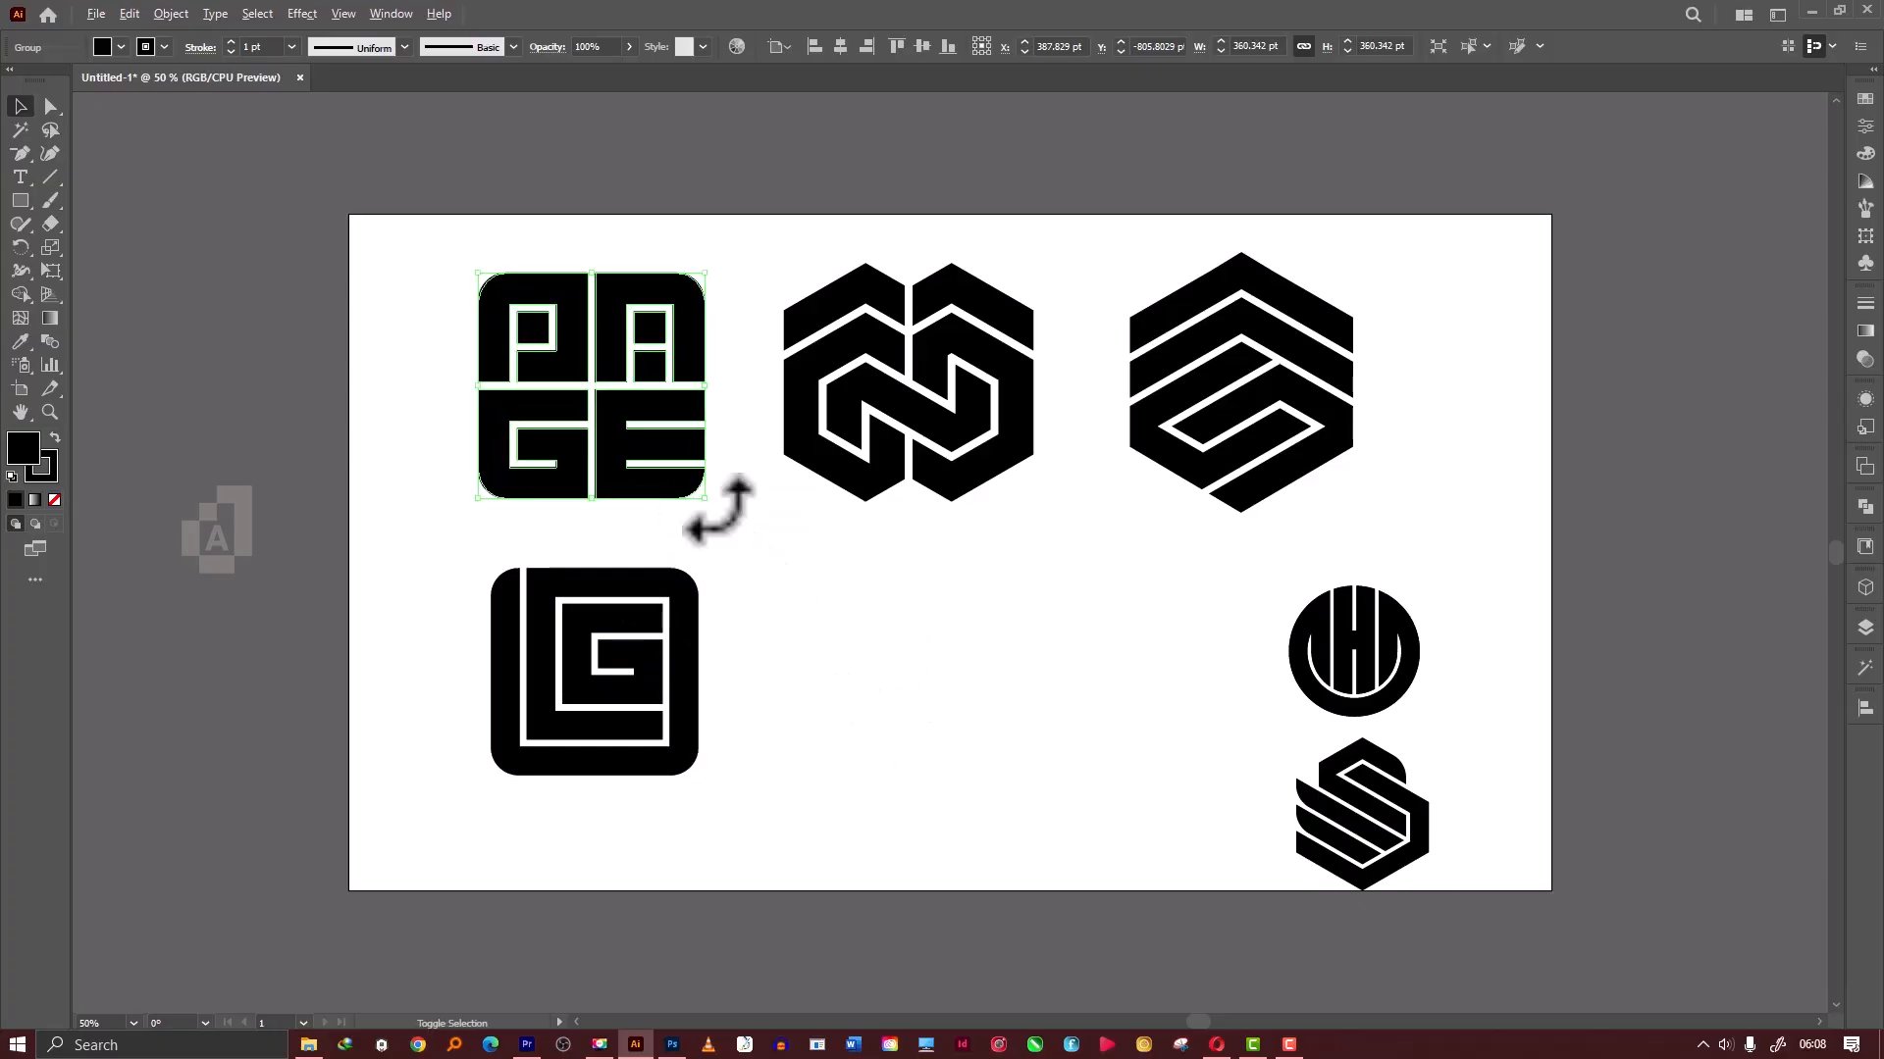
click(762, 664)
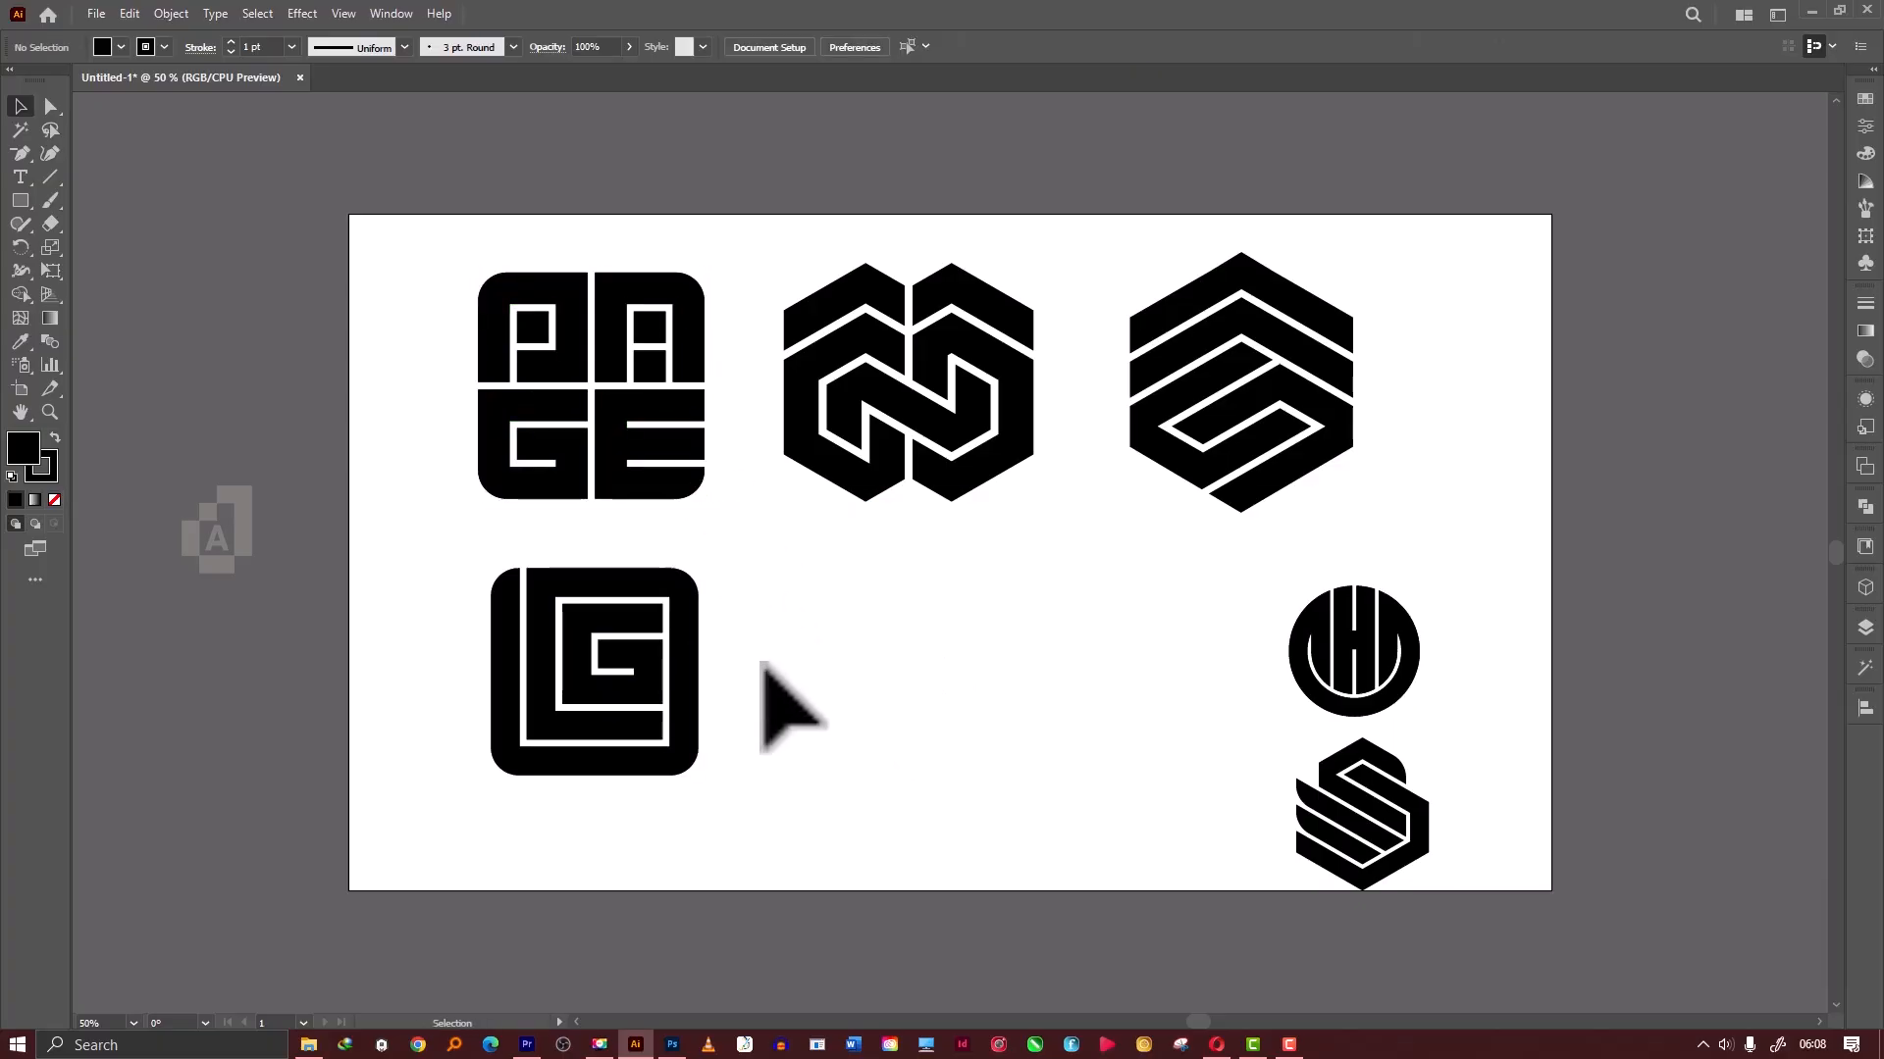
drag(631, 598, 630, 594)
drag(699, 775, 735, 820)
click(805, 792)
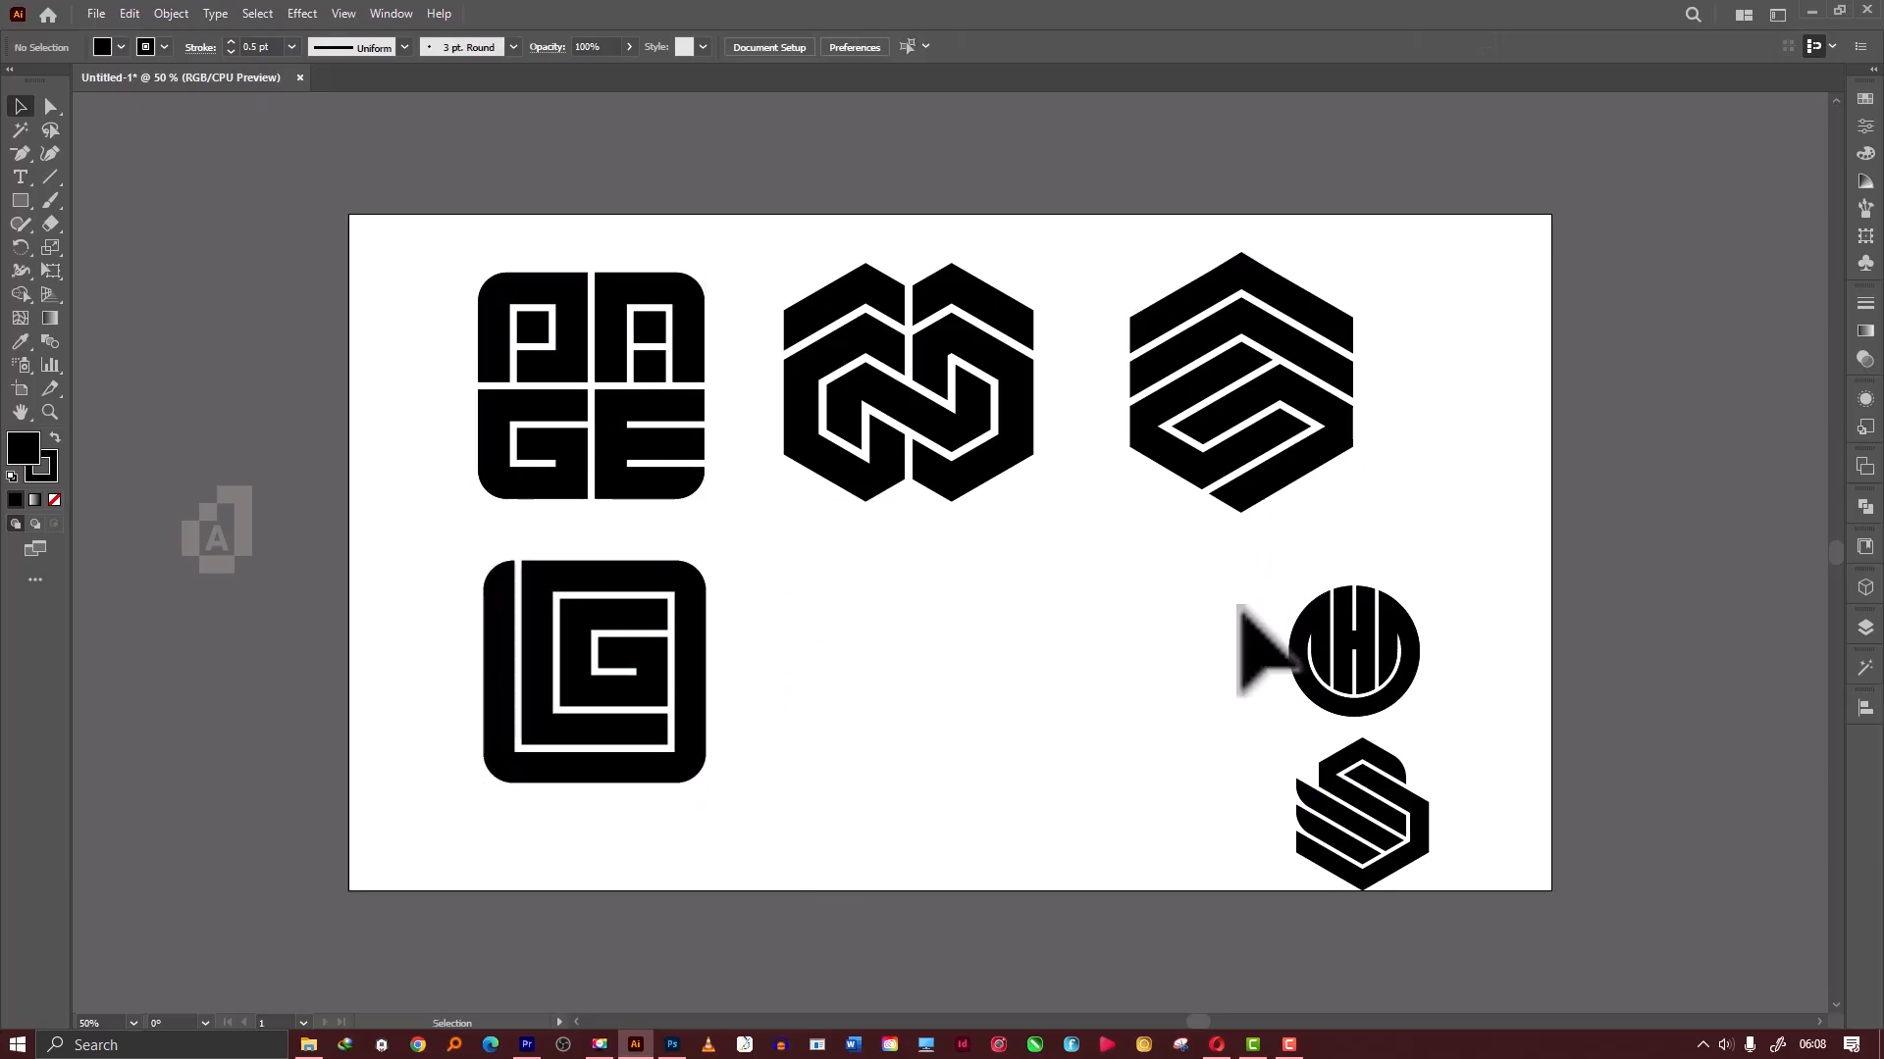
Move the swan S mark below the N mark and enlarge it, and enlarge the circular H mark below the S hexagon mark.
drag(1393, 832, 996, 684)
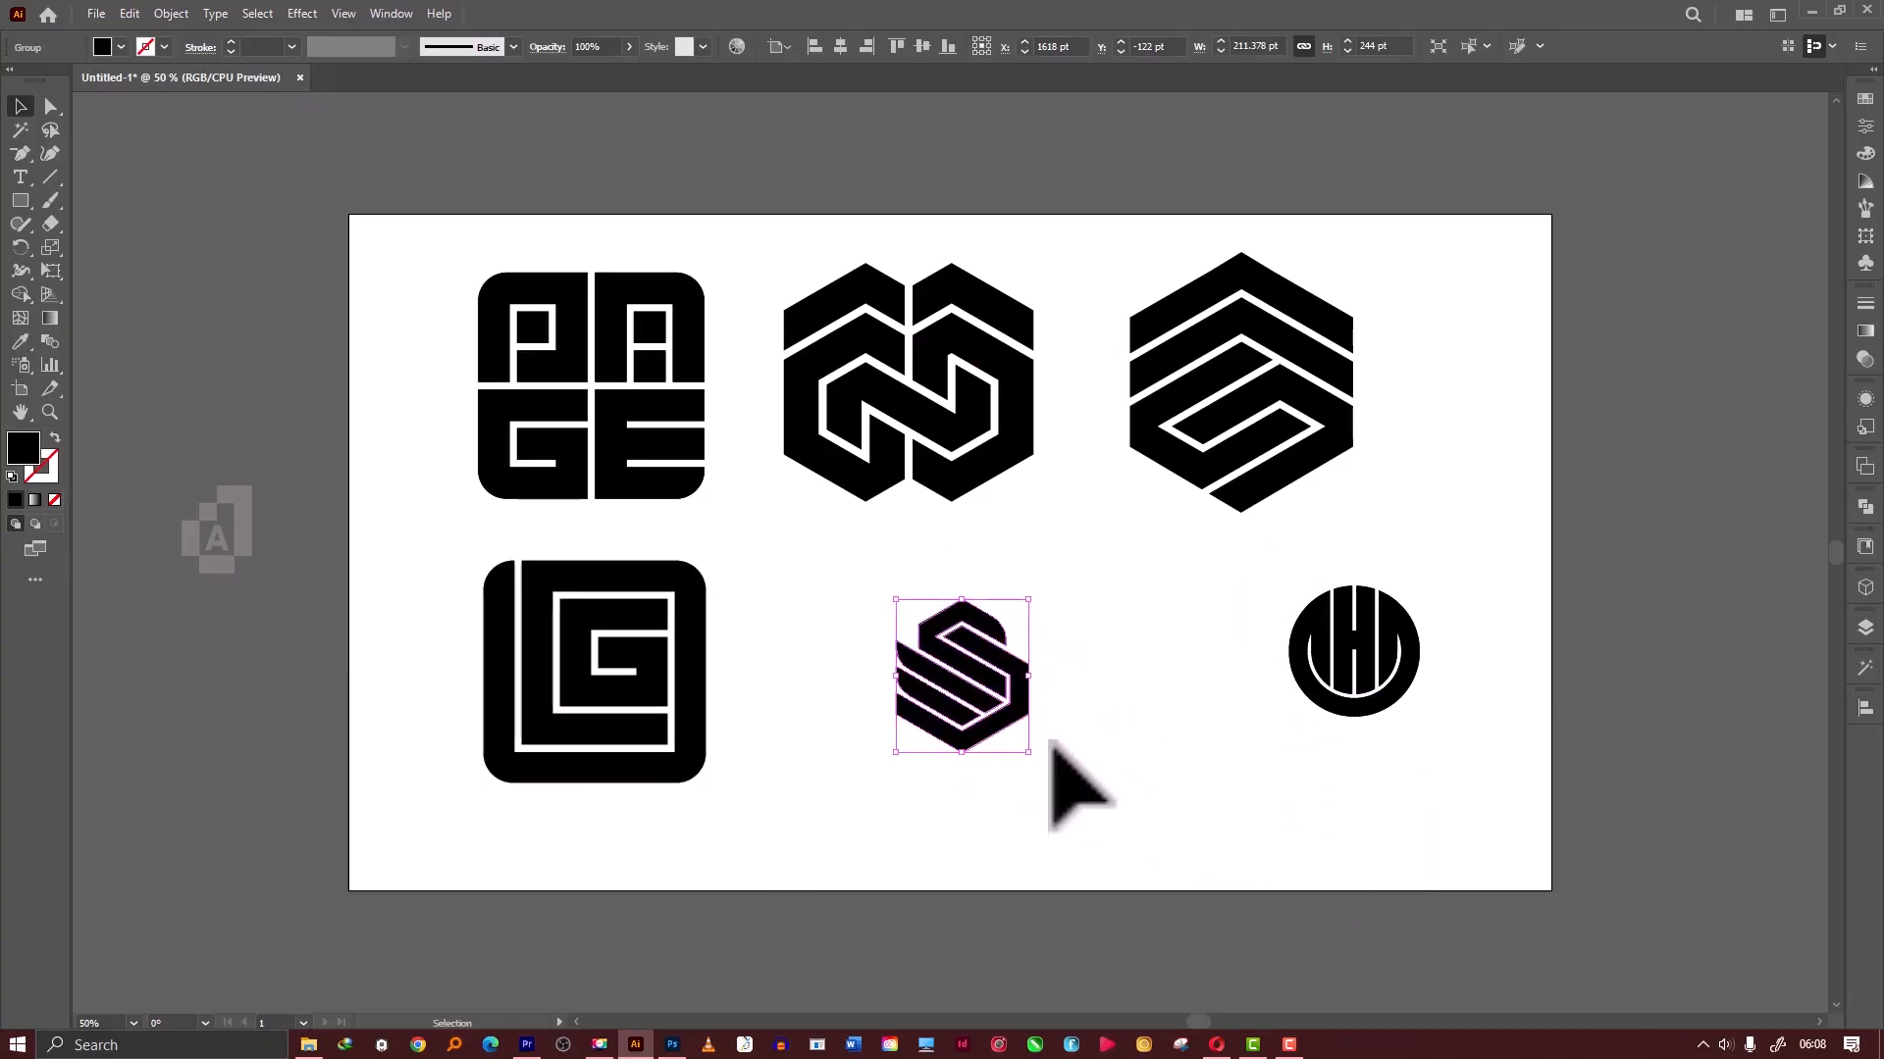
drag(1038, 757, 987, 742)
click(1082, 763)
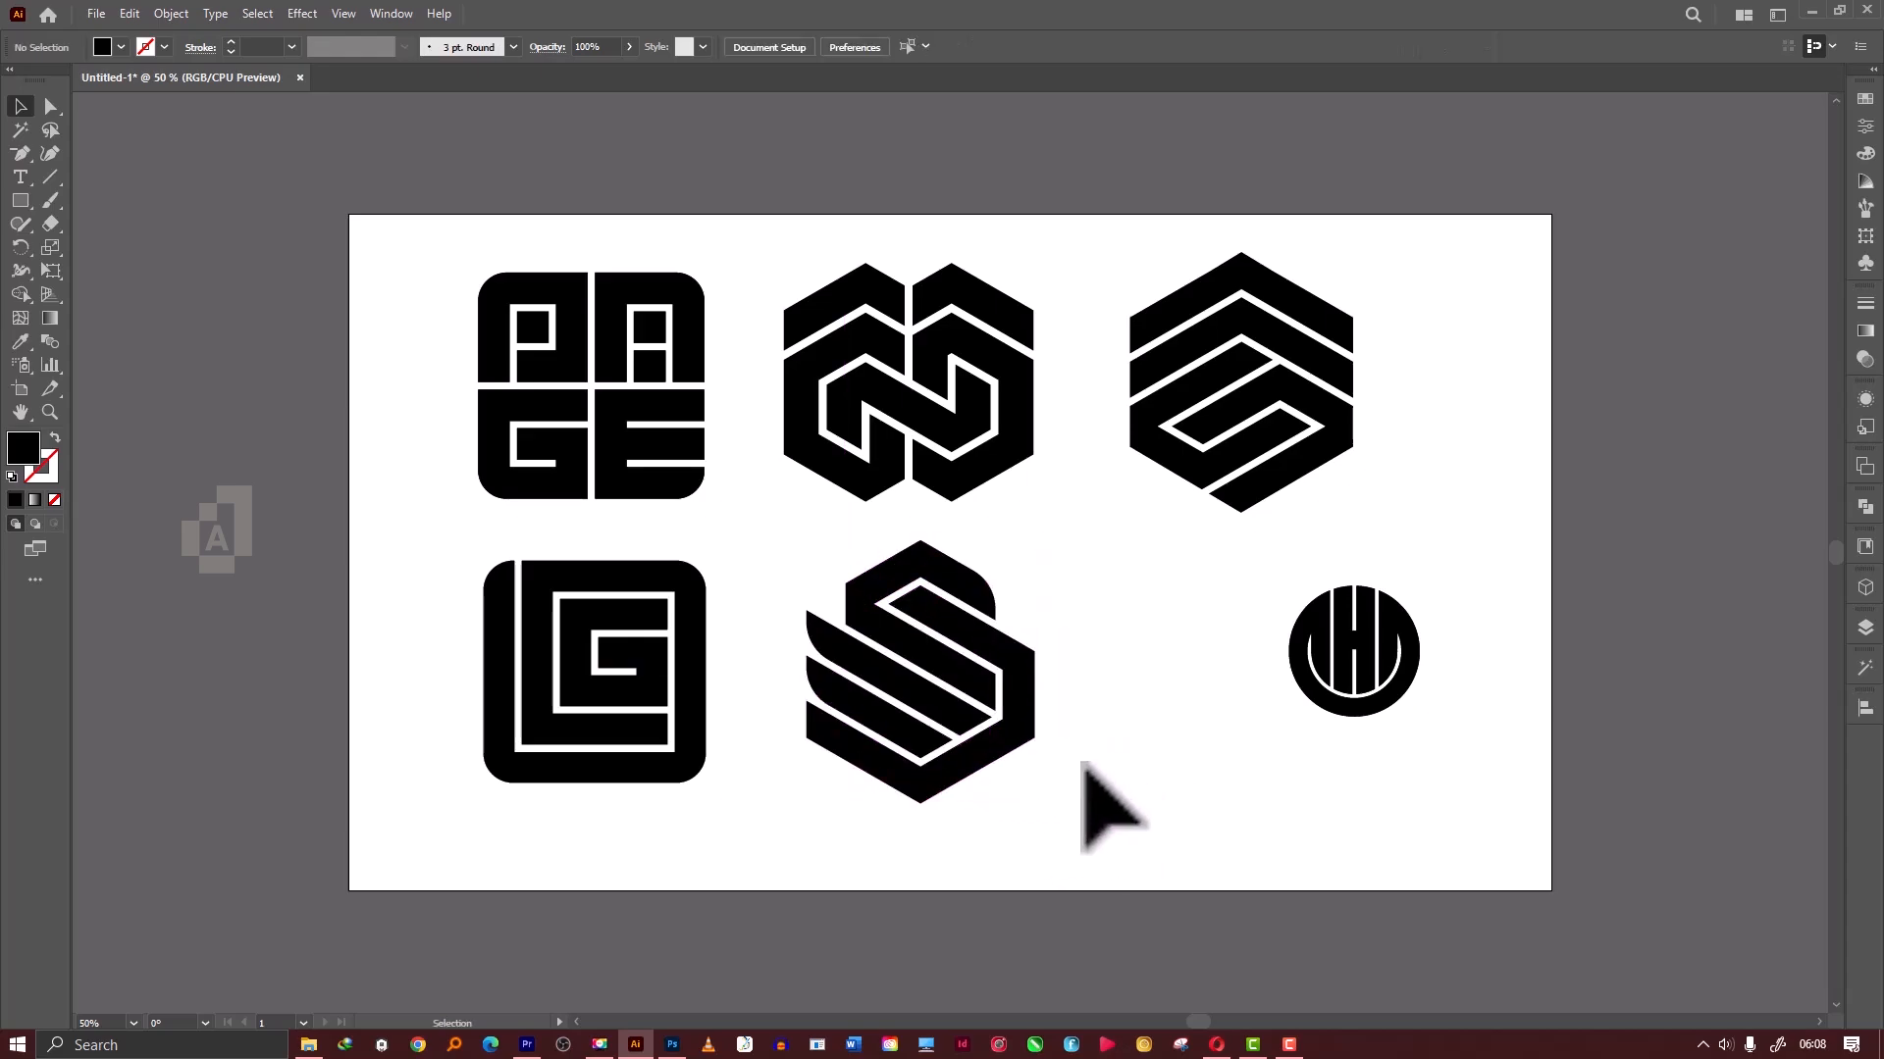
click(1374, 705)
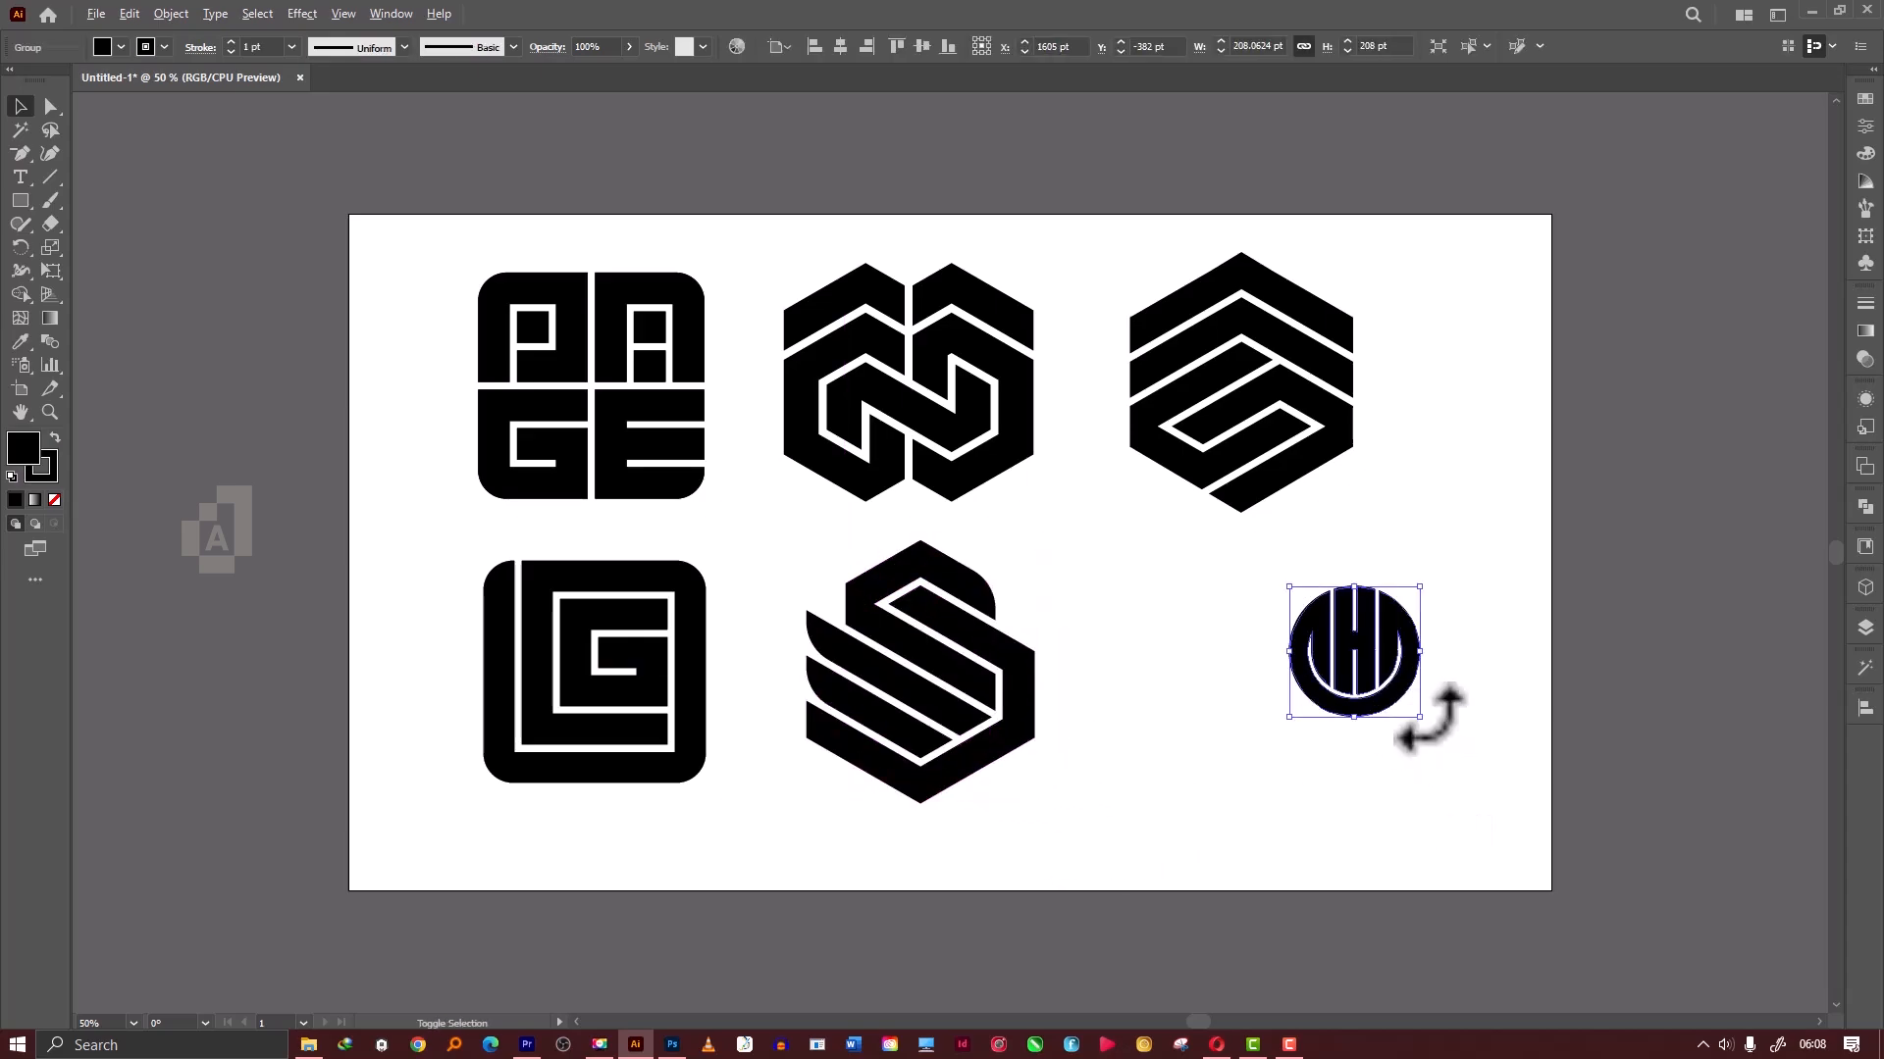
drag(1427, 728, 1317, 443)
Align the vertical centers of the marks within the top and bottom rows and group each row of three.
click(765, 429)
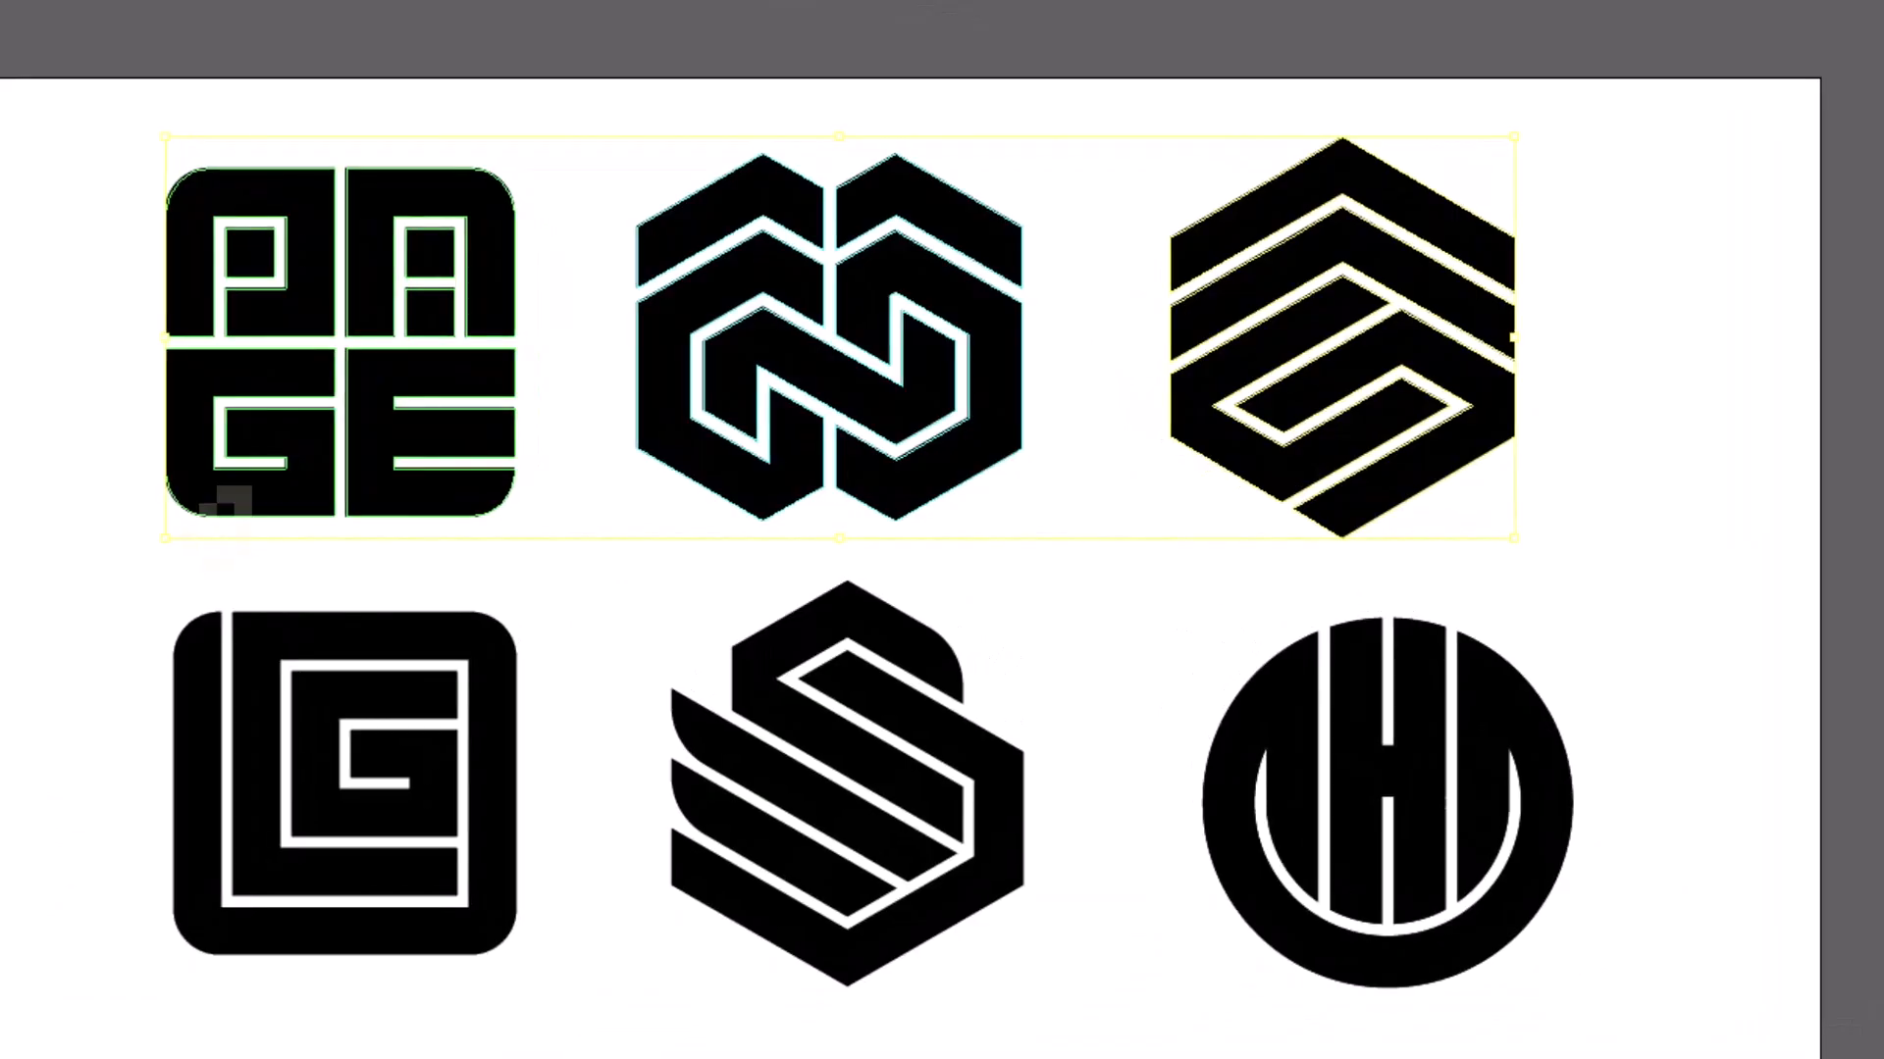
right_click(1020, 186)
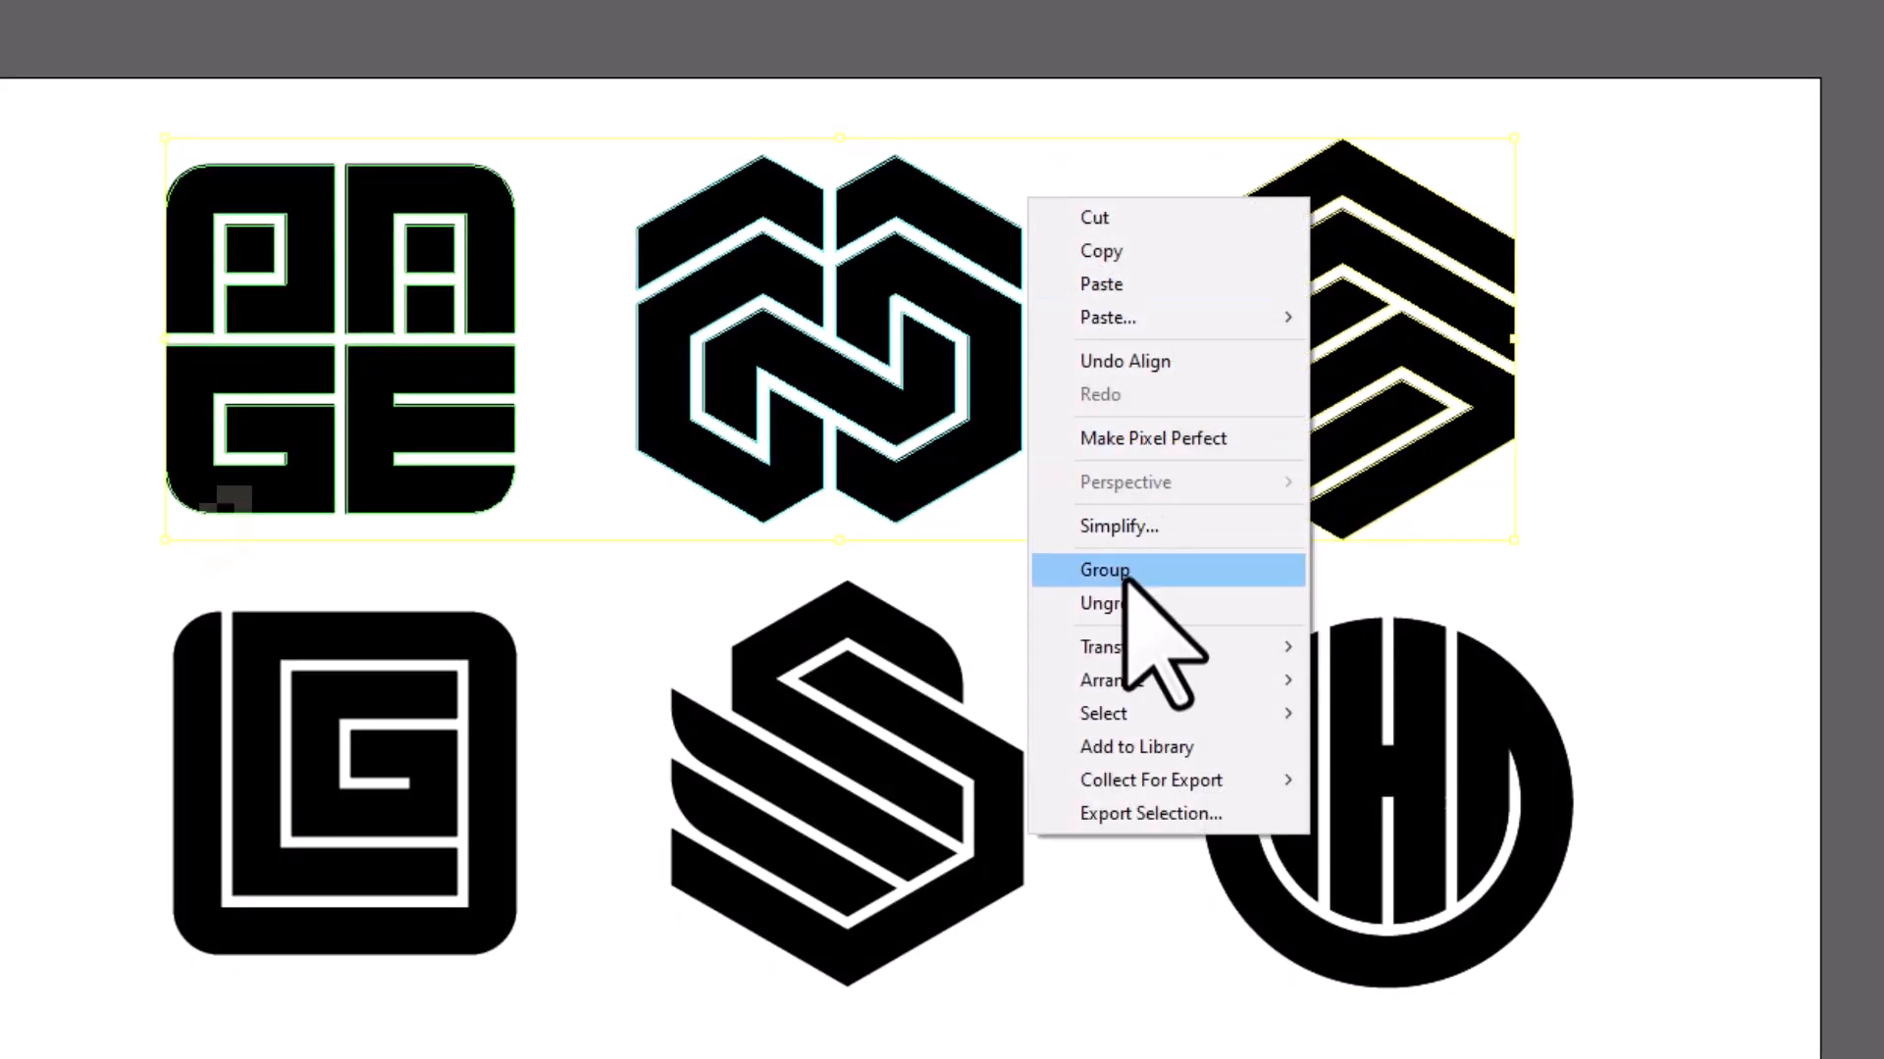
click(1085, 559)
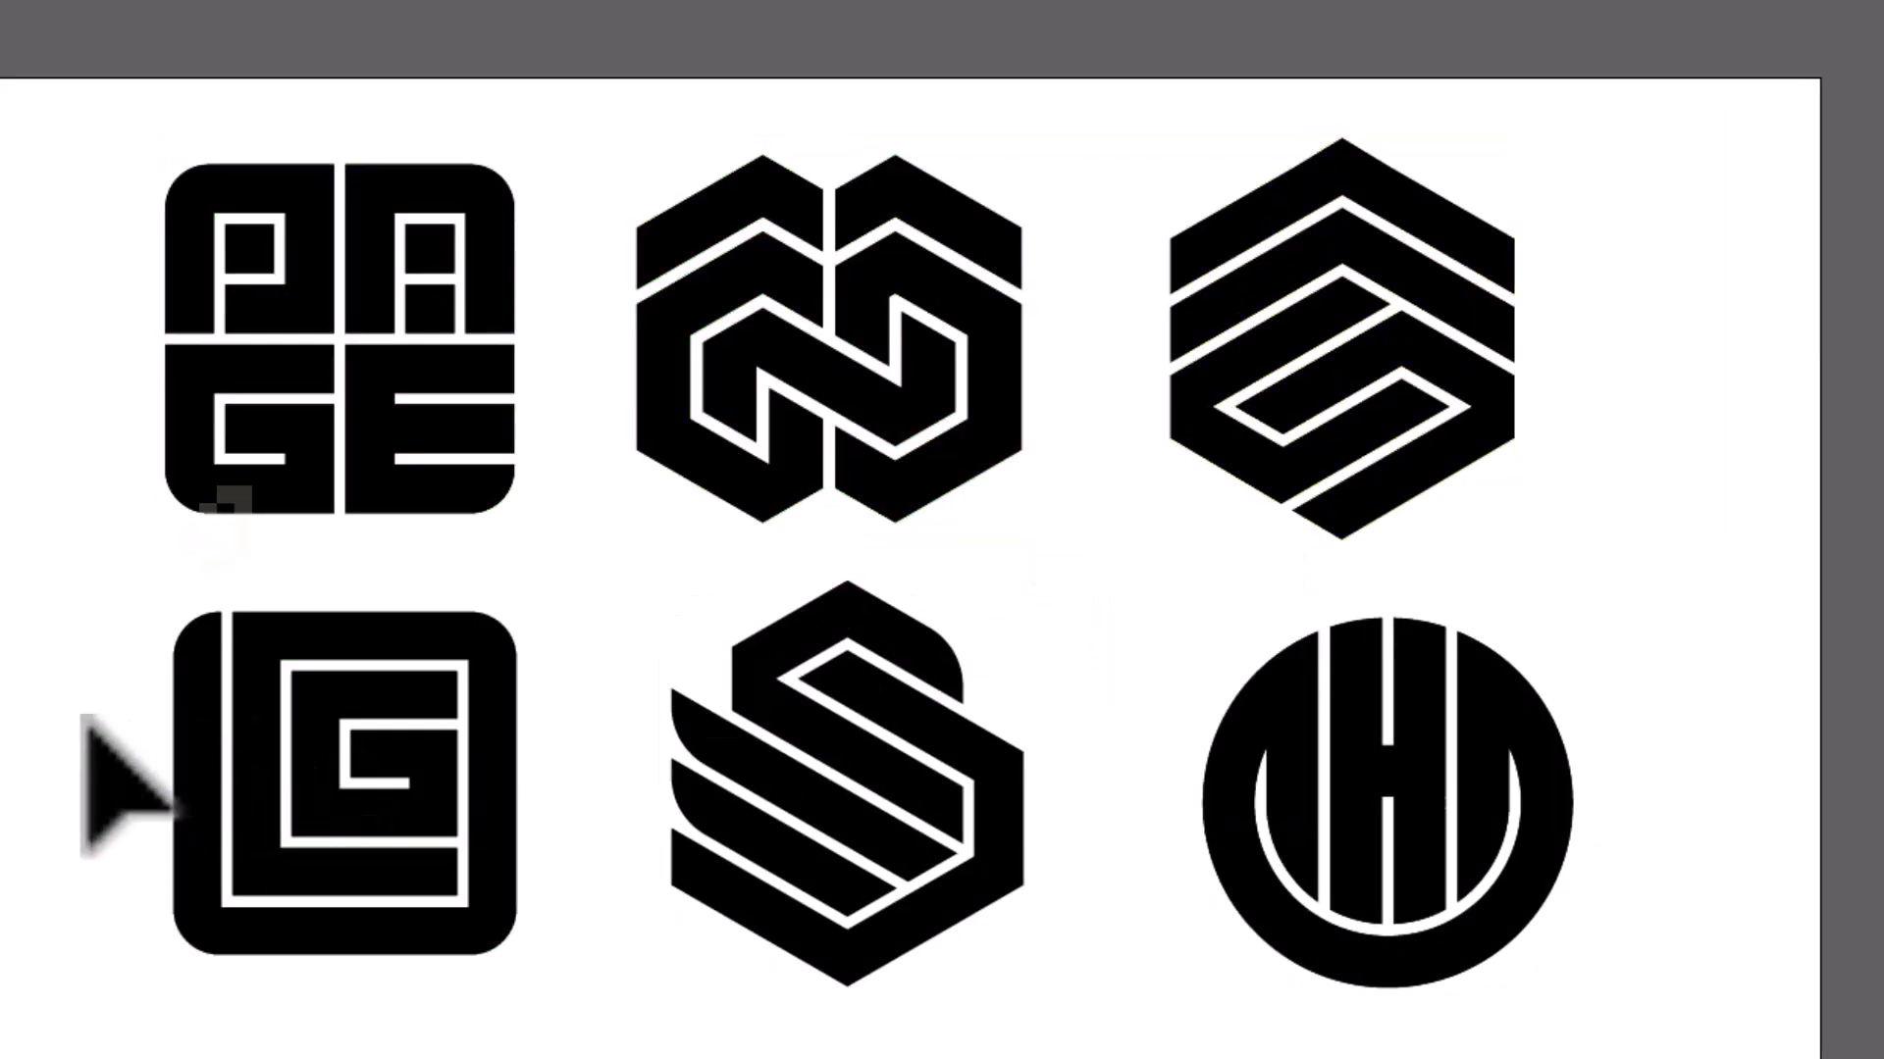
drag(86, 721, 1457, 952)
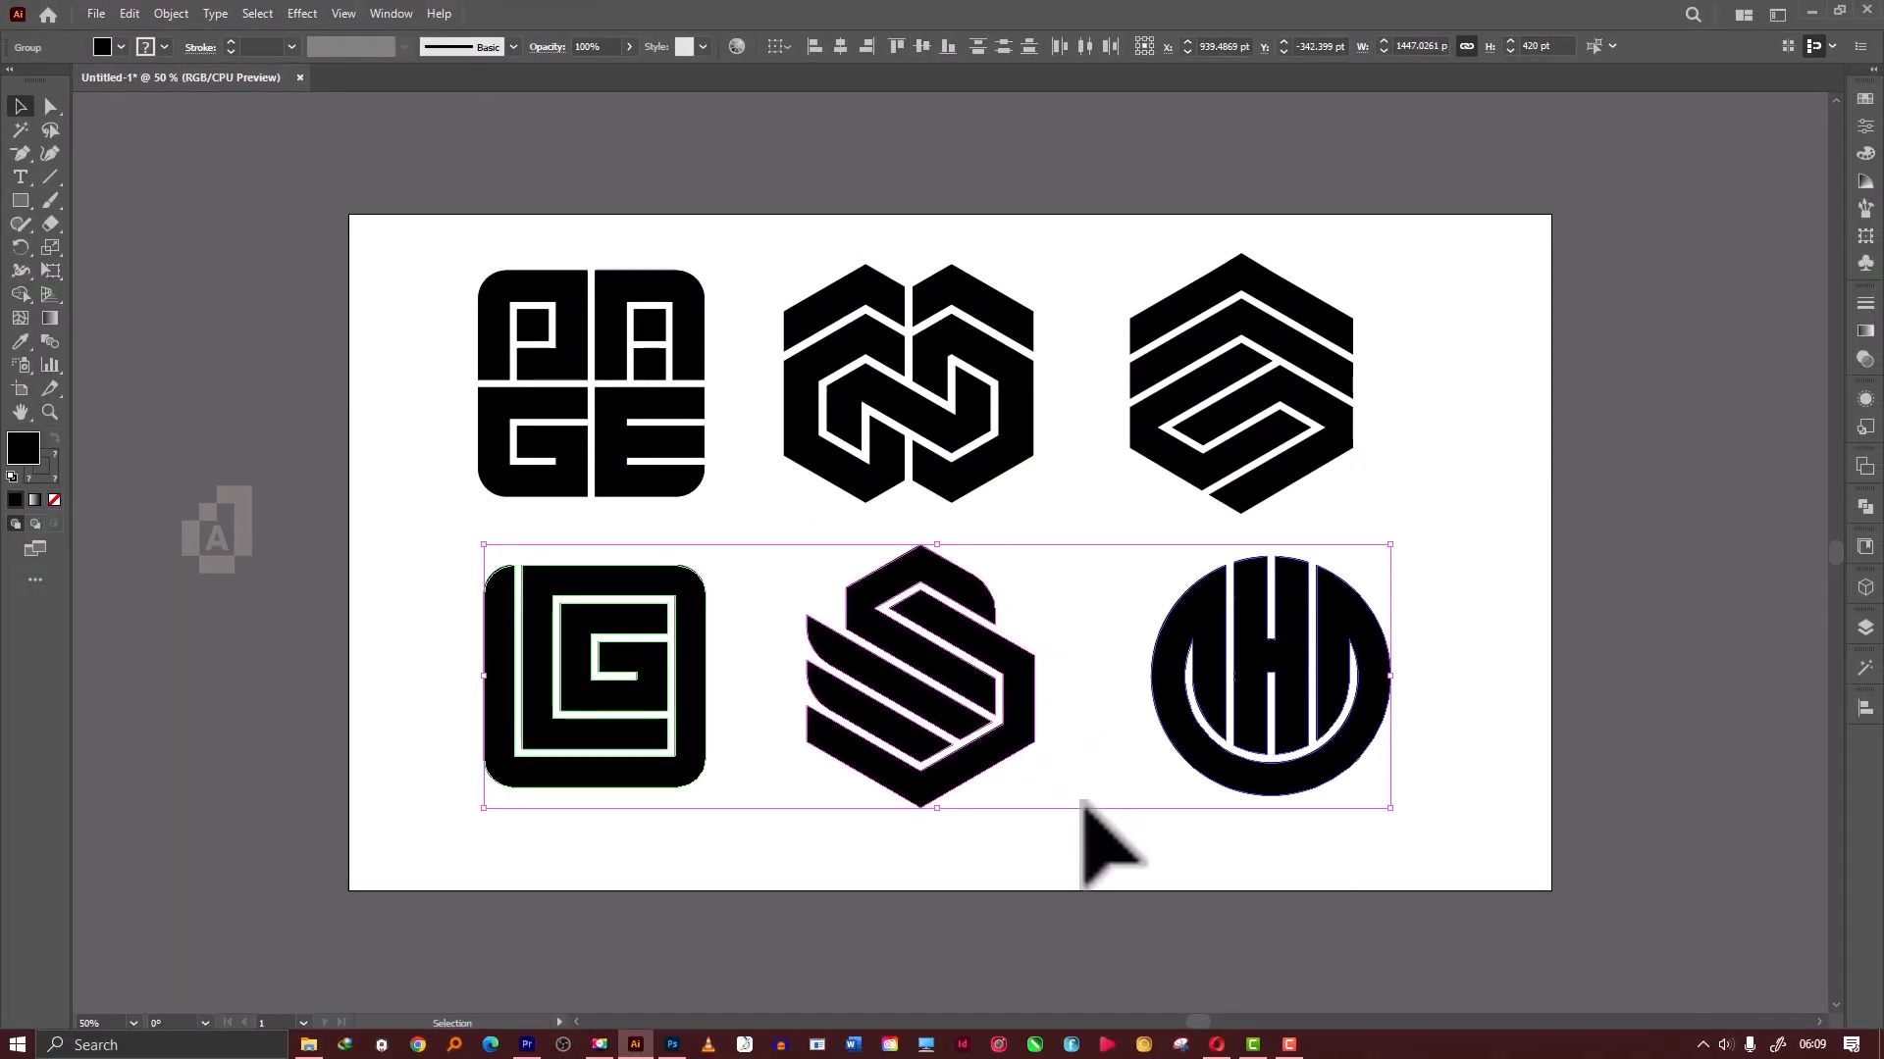
right_click(905, 627)
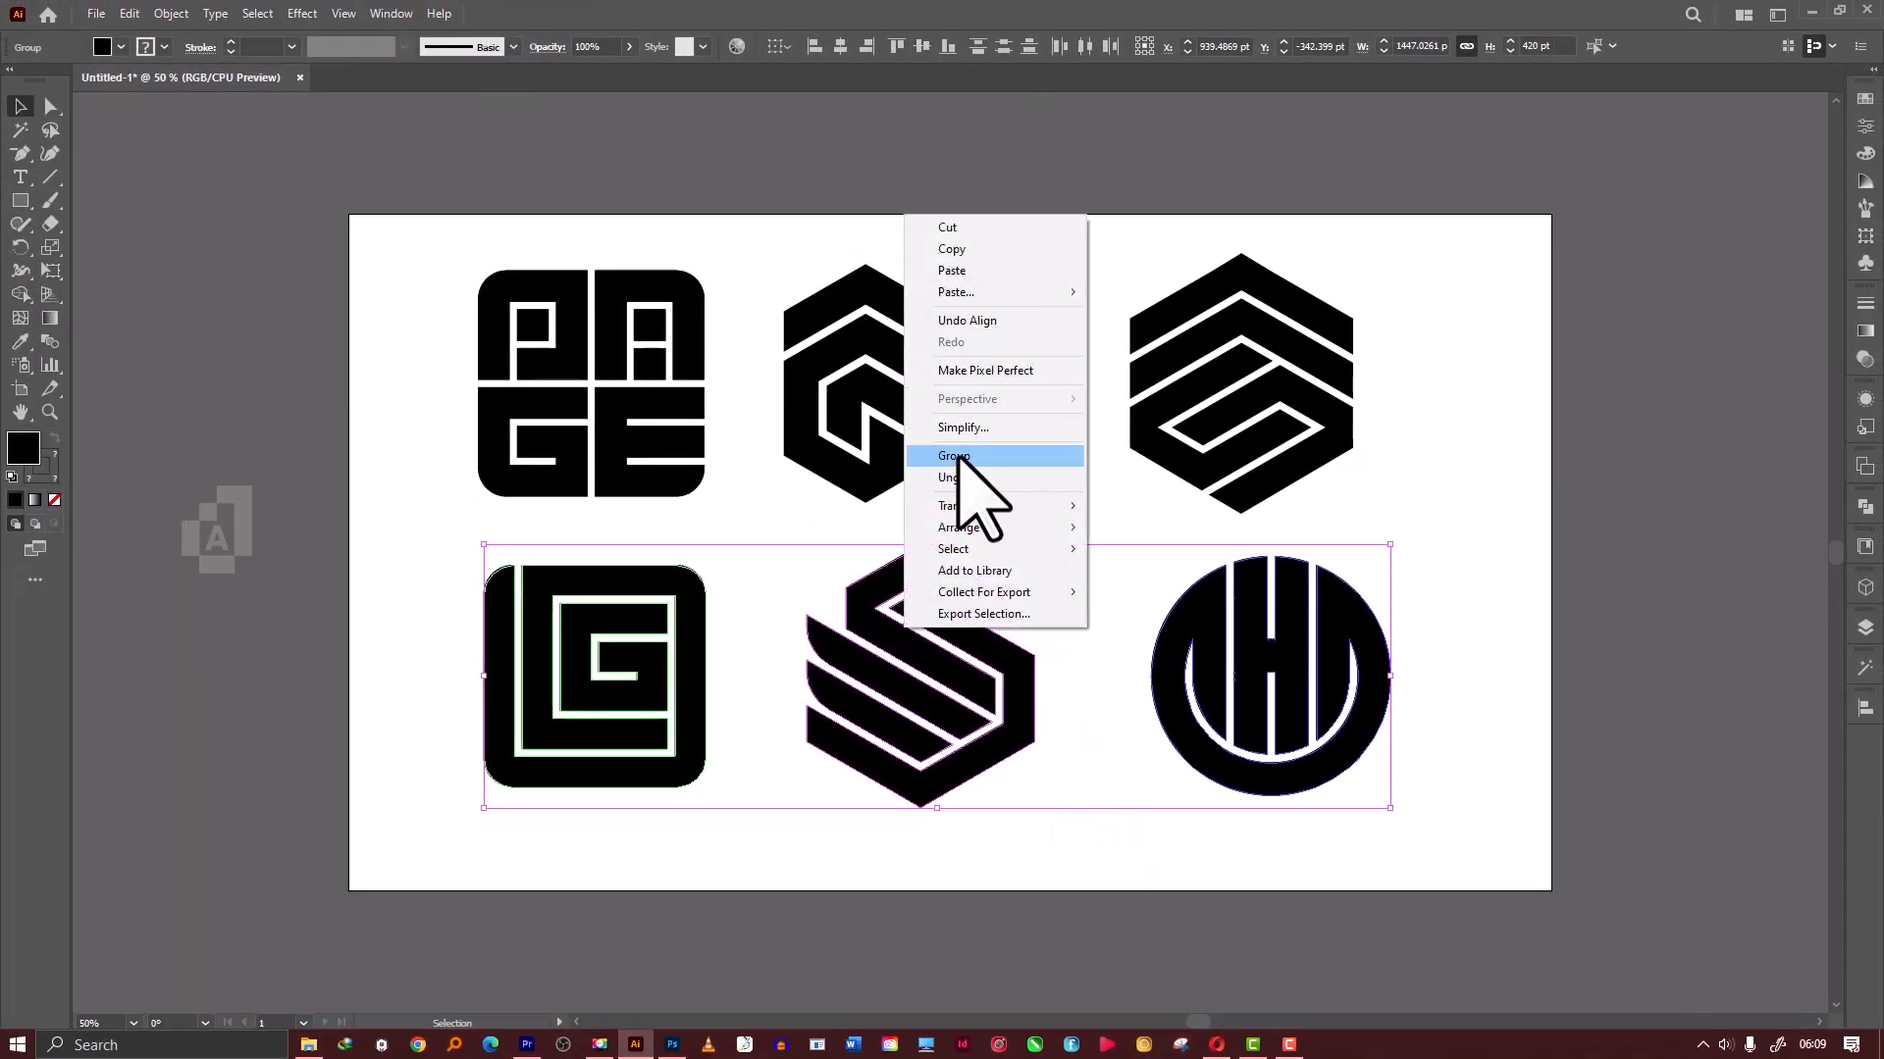
click(958, 457)
Group the two rows together and center the group horizontally and vertically on the artboard.
click(1114, 738)
drag(1324, 844, 603, 392)
right_click(699, 373)
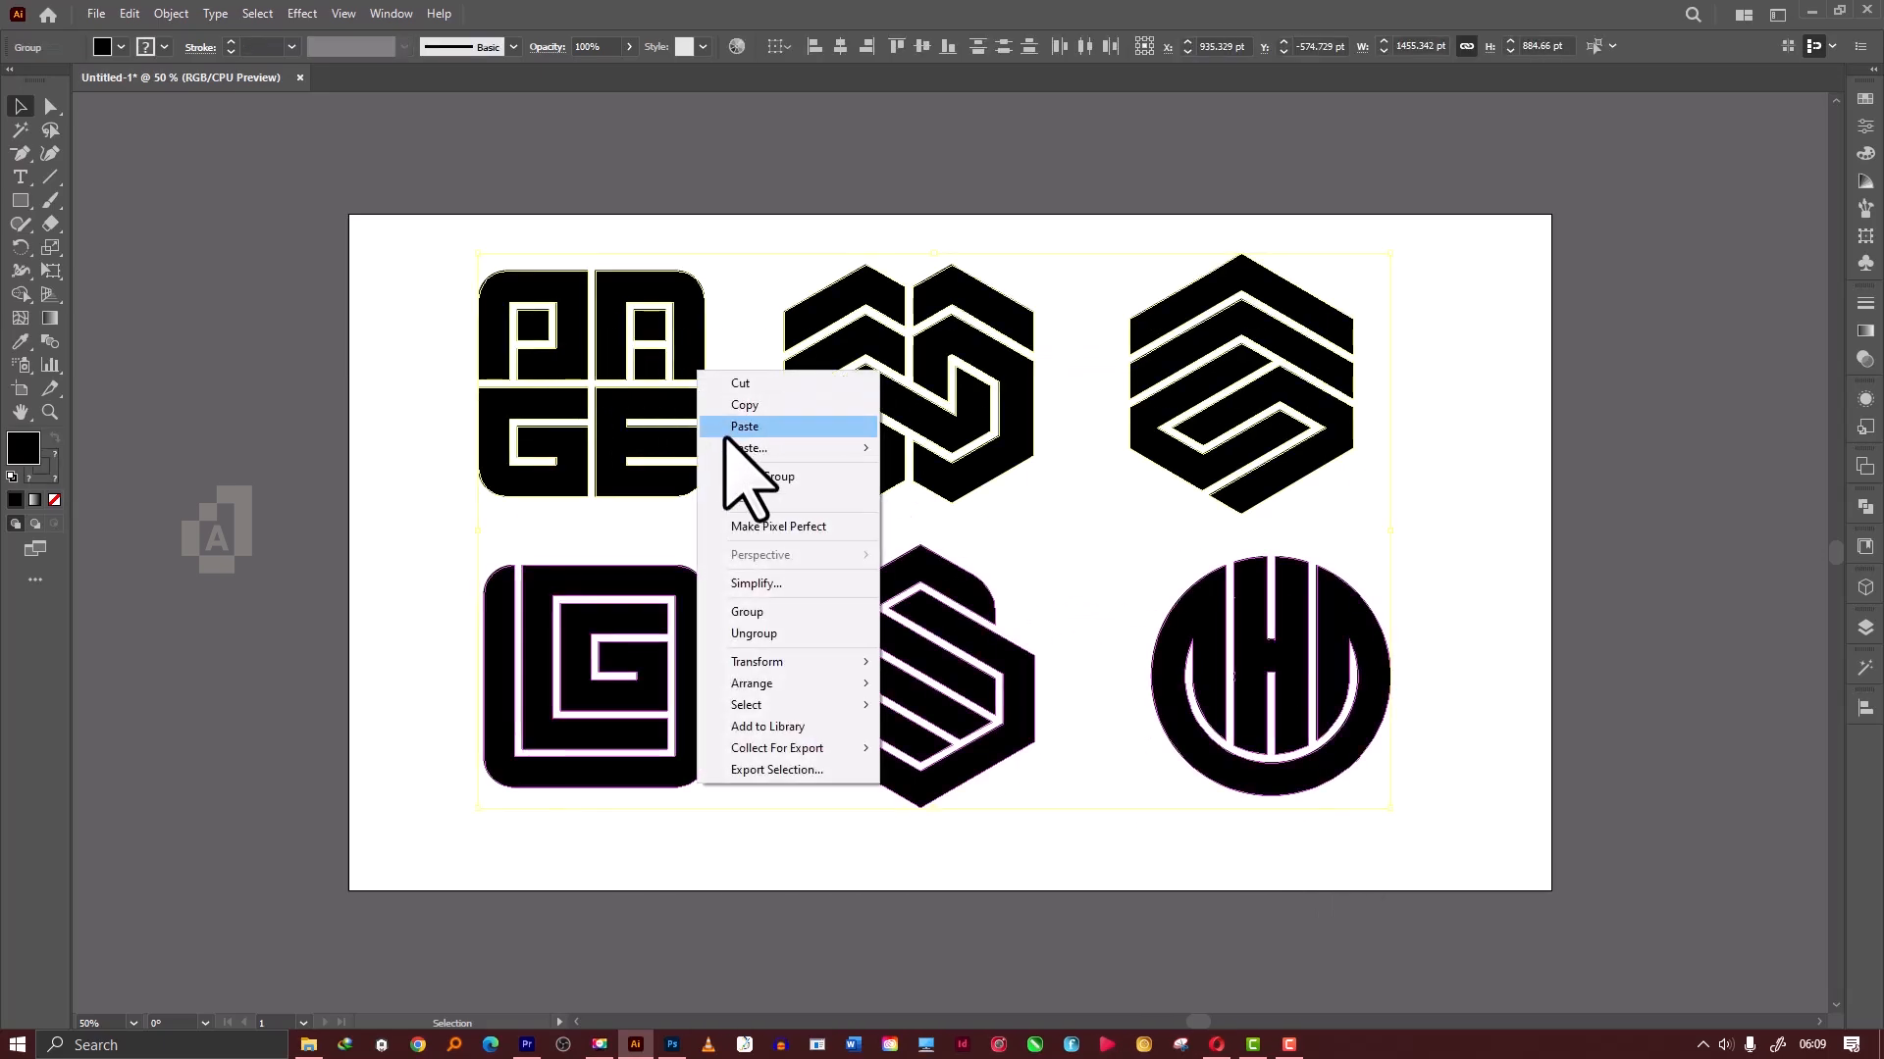
click(777, 636)
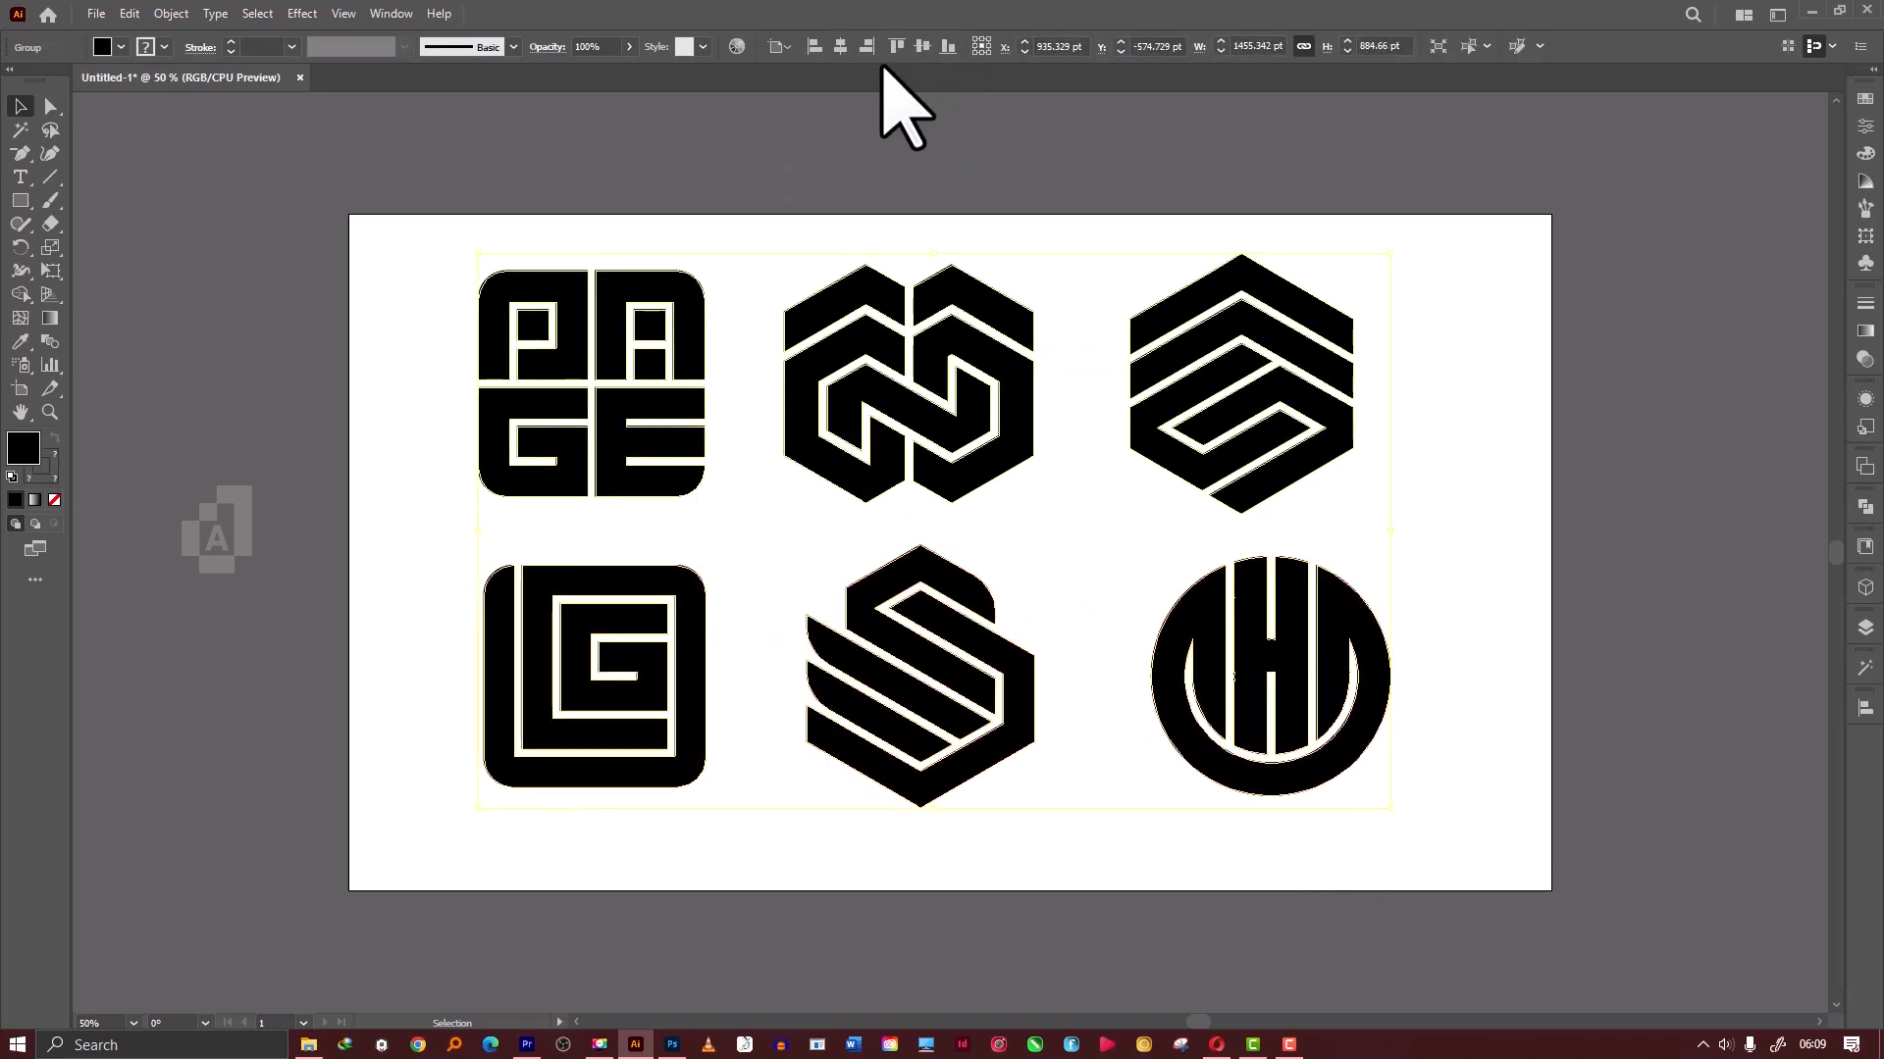
click(841, 47)
click(922, 47)
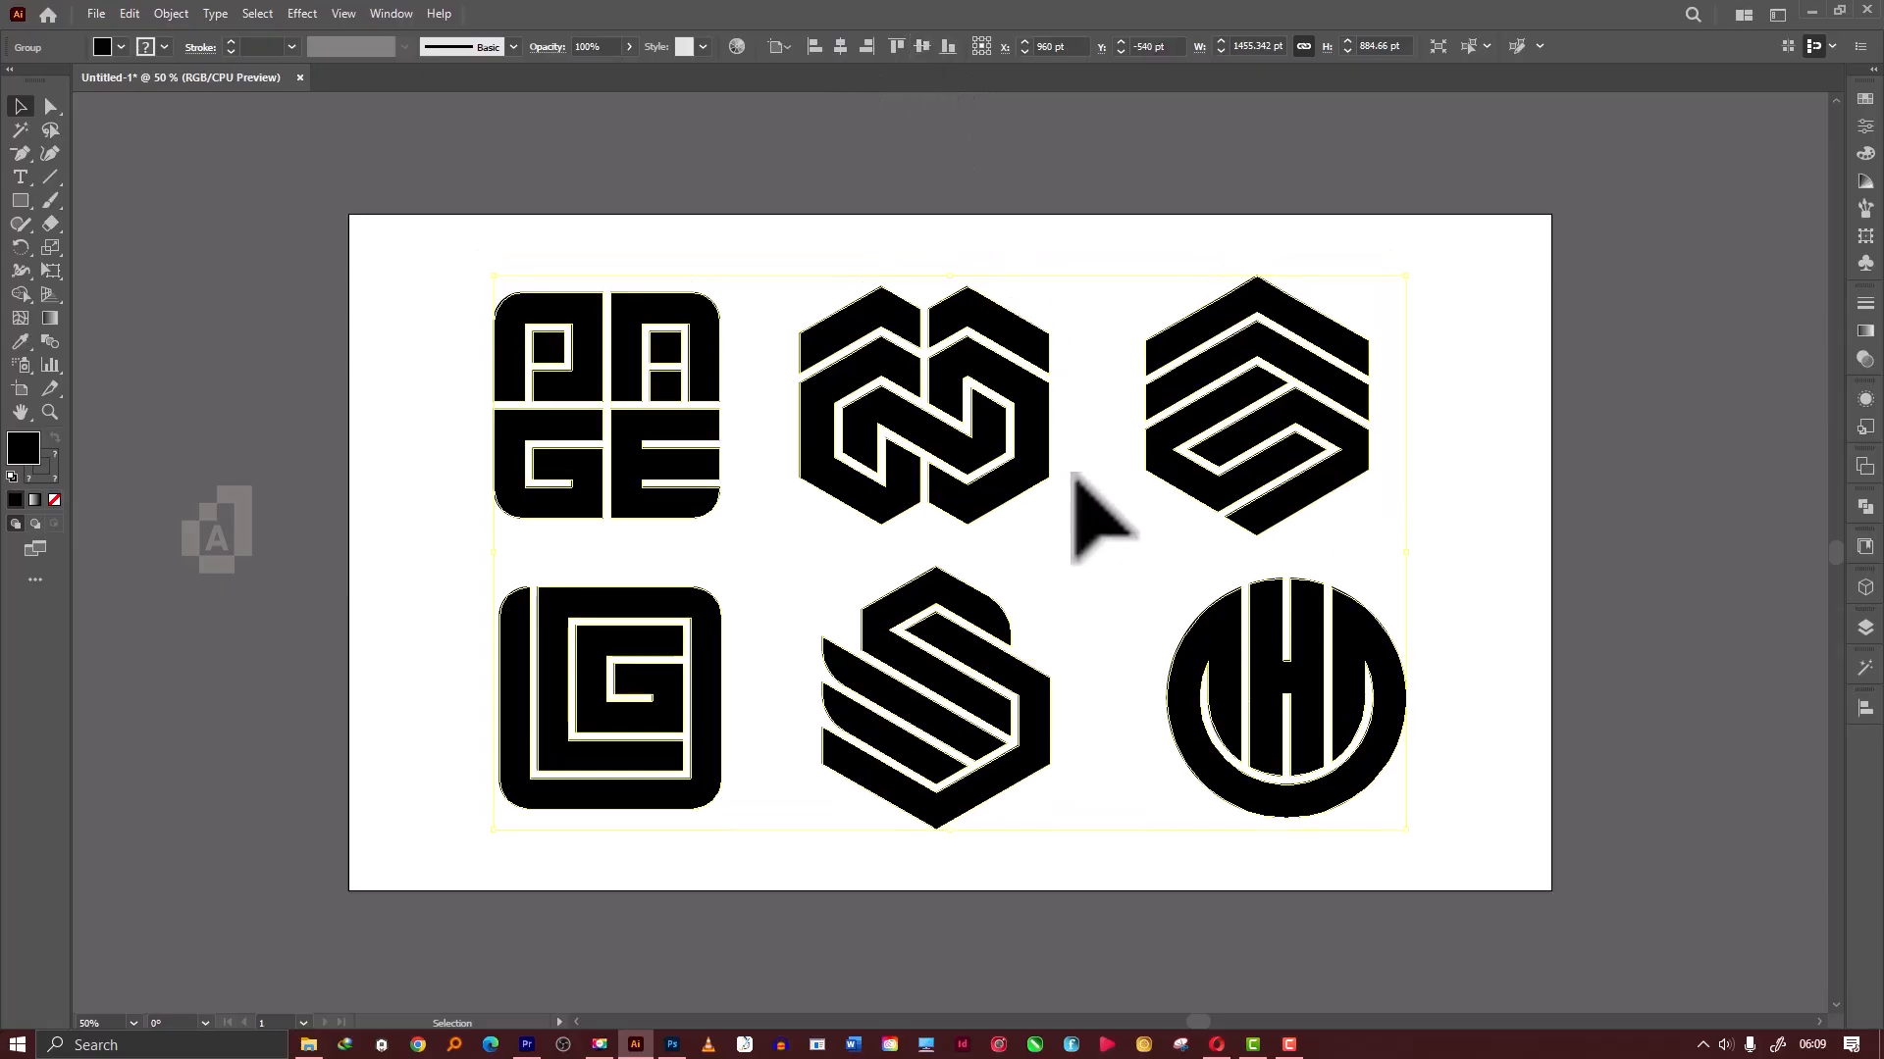
click(1079, 490)
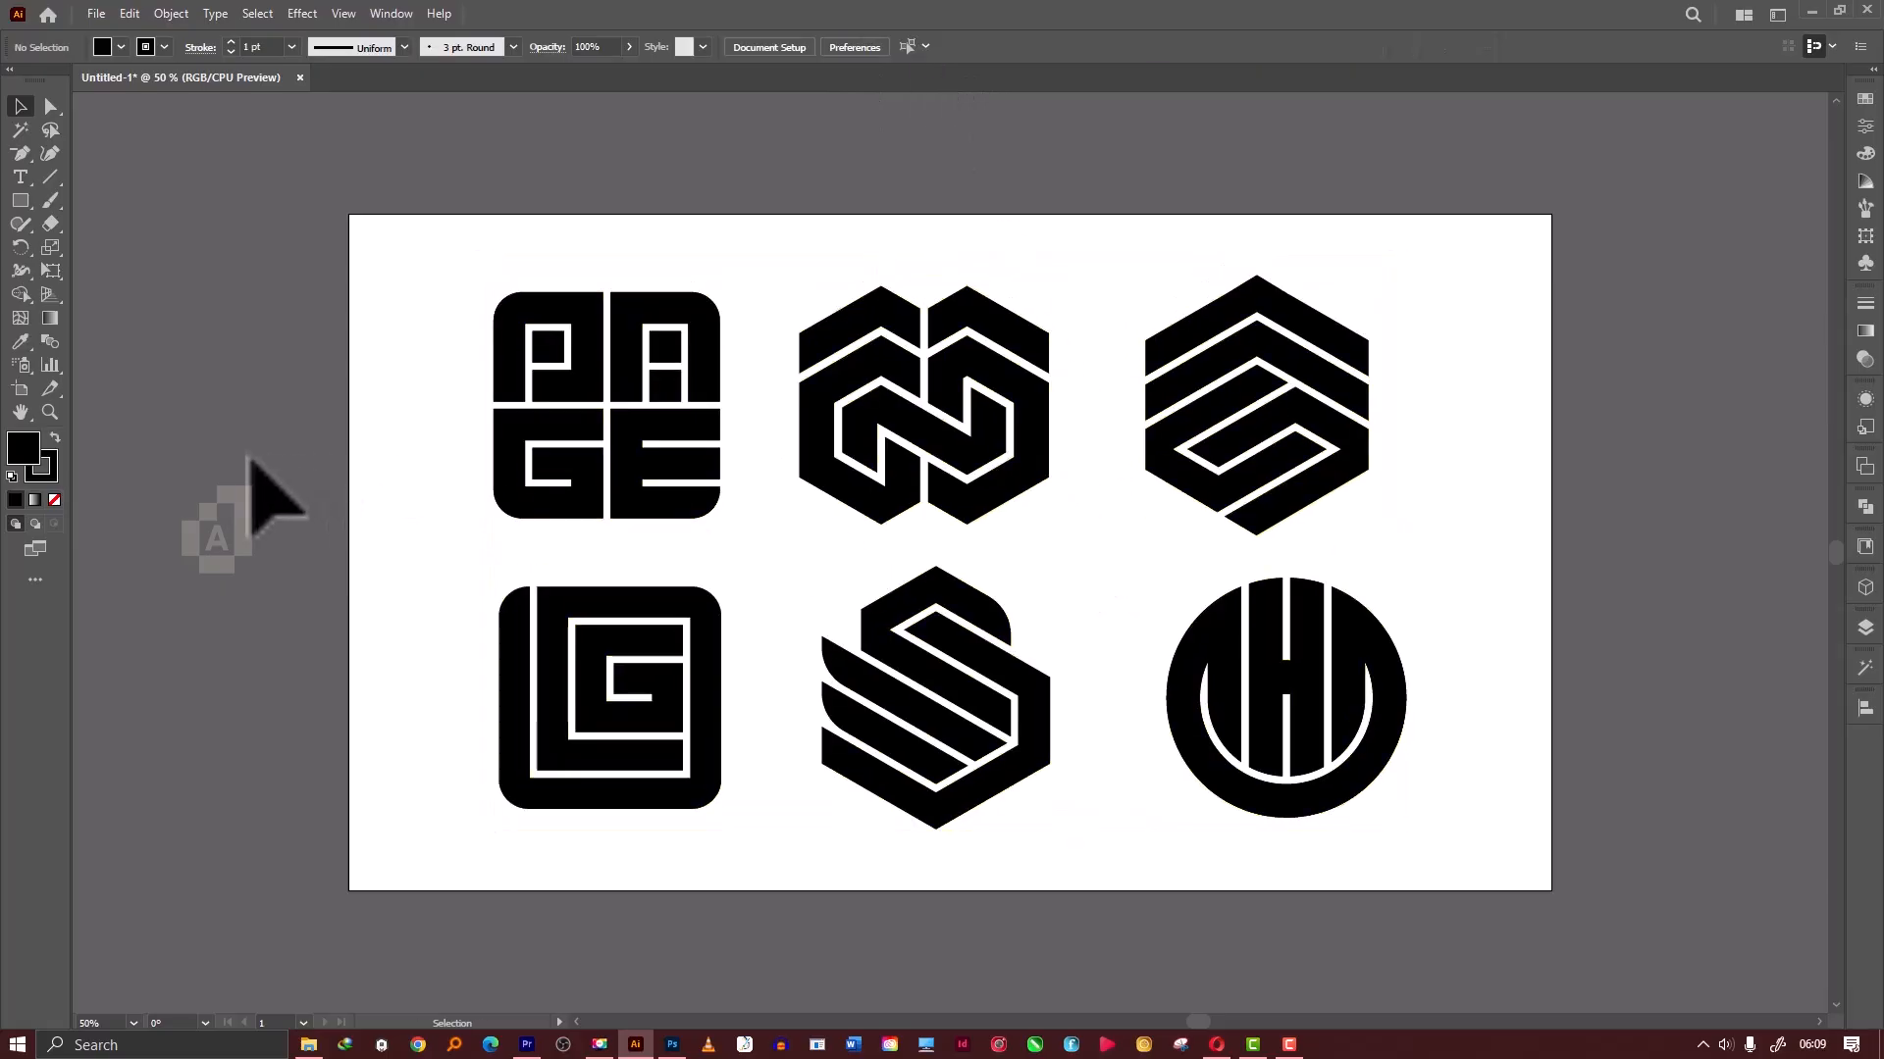